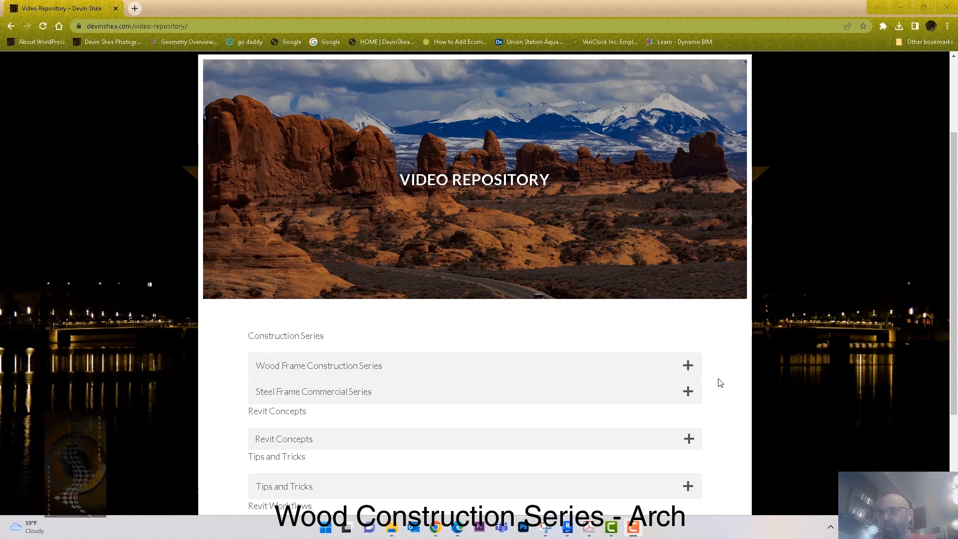
Expand the Wood Frame Construction Series in the video repository and look over its list of modules.
left_click(691, 367)
scroll(526, 223, "down", 3)
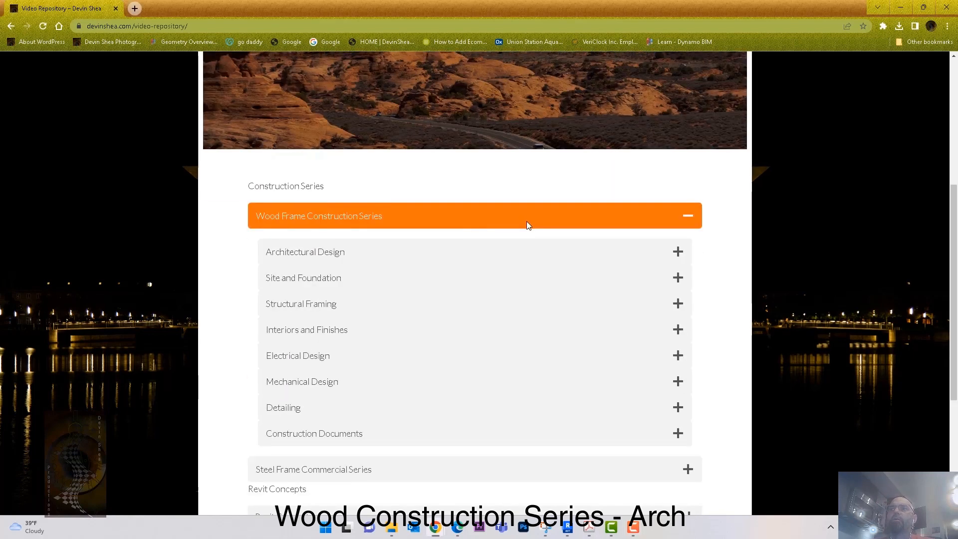
scroll(529, 229, "up", 5)
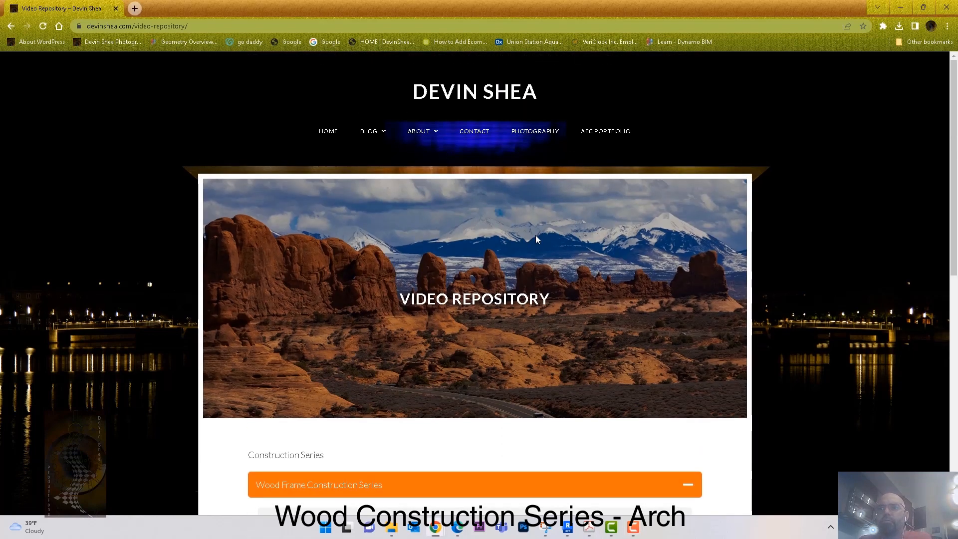
mouse_move(381, 132)
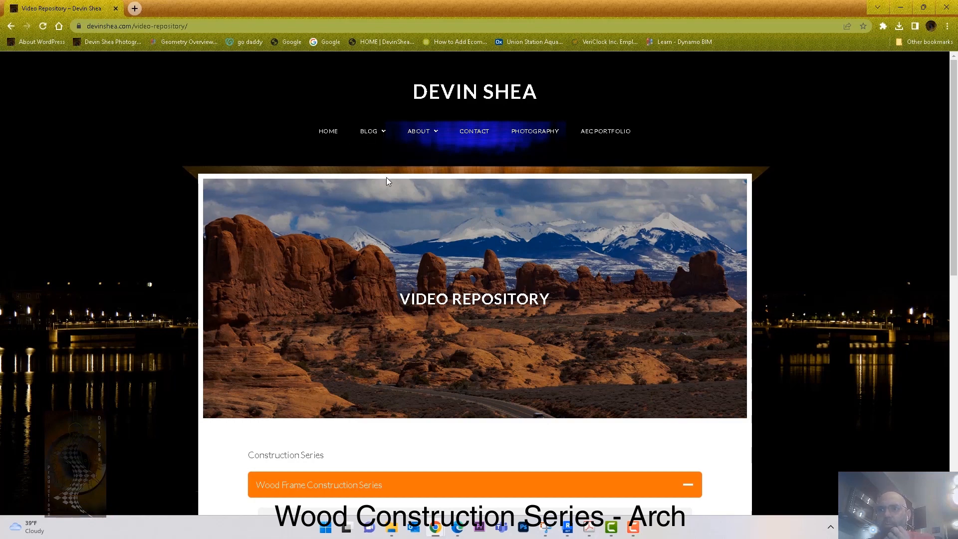
scroll(395, 217, "down", 3)
scroll(393, 221, "down", 3)
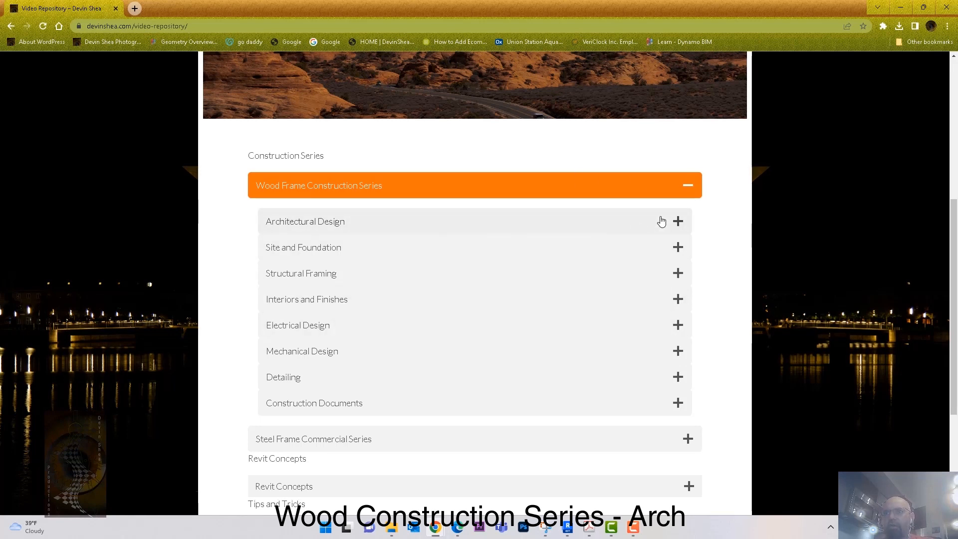
scroll(445, 249, "up", 5)
scroll(447, 248, "up", 1)
scroll(449, 249, "down", 7)
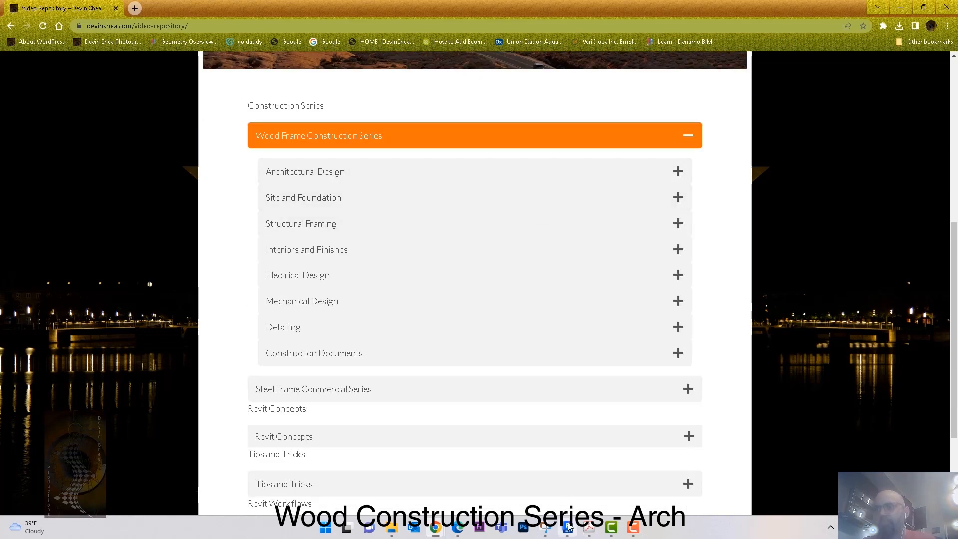
Expand the Architectural Design module to show its sample files link, and switch to the Main Floor plan in Revit.
left_click(568, 526)
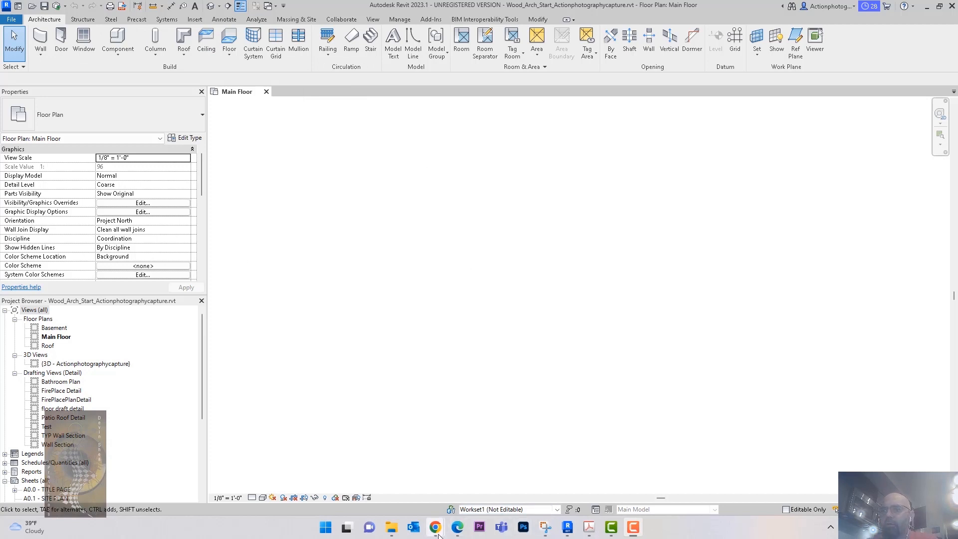
mouse_move(435, 526)
left_click(480, 455)
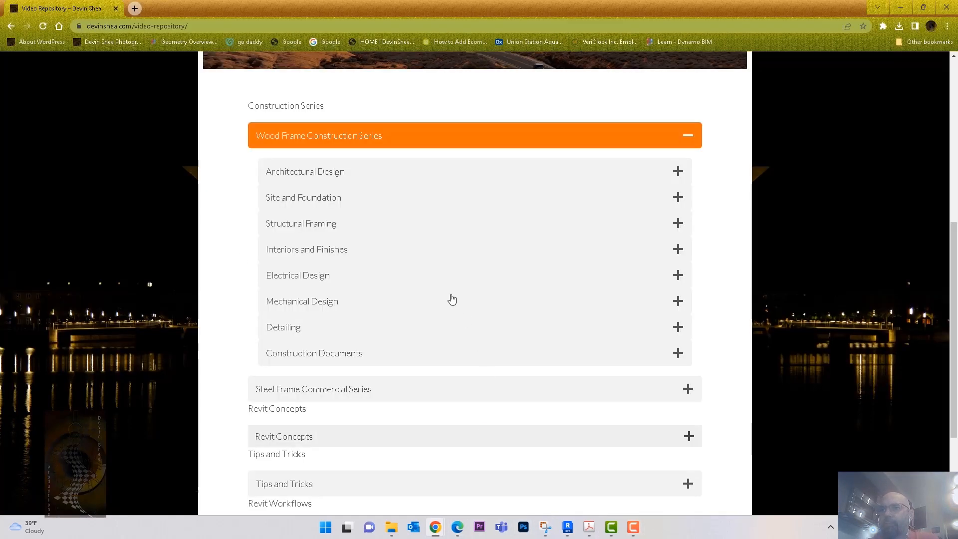
left_click(674, 173)
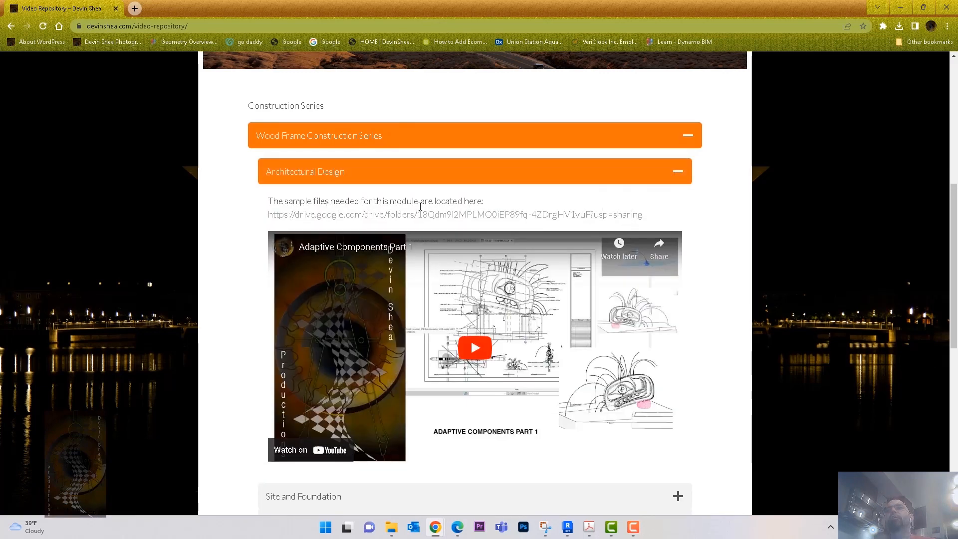
left_click(902, 7)
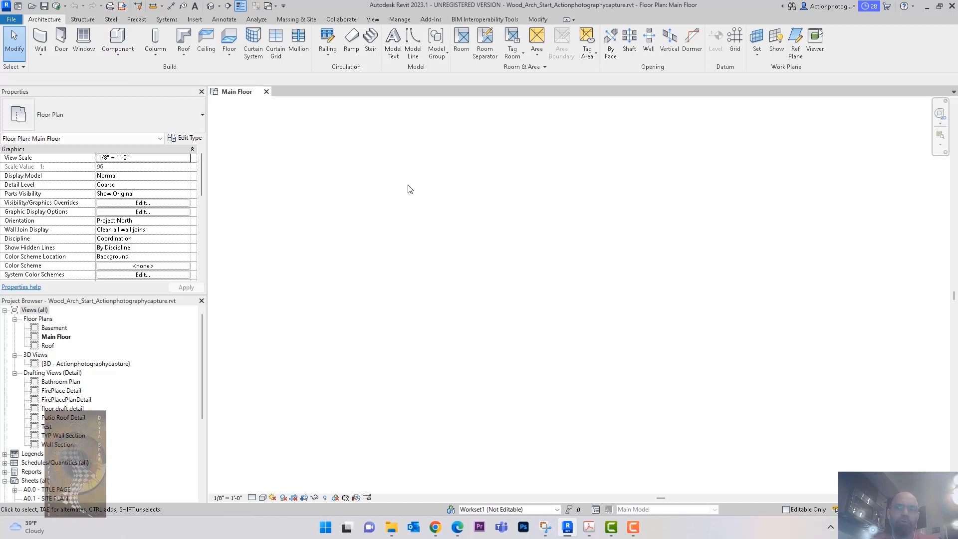
Start an architectural wall using the basic wall type WALL 4".
left_click(65, 71)
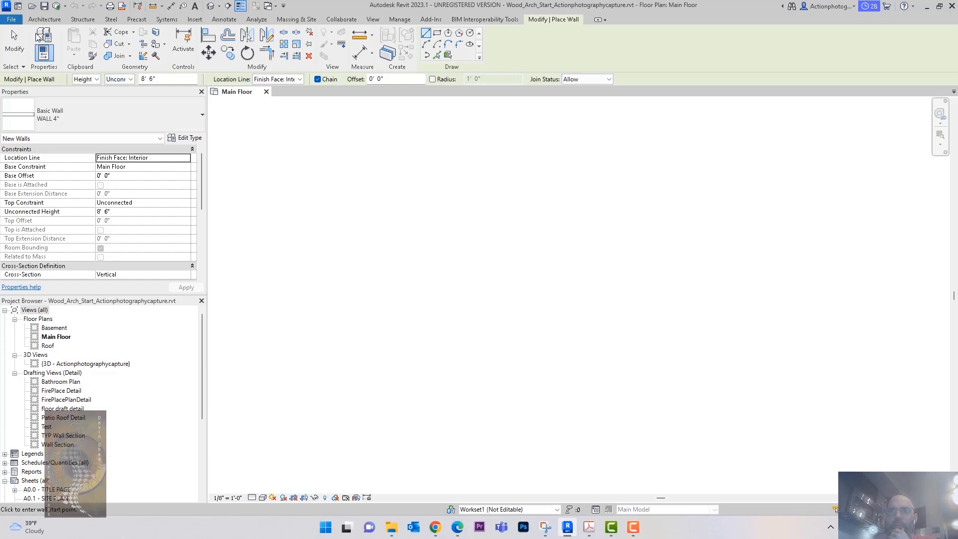
left_click(44, 19)
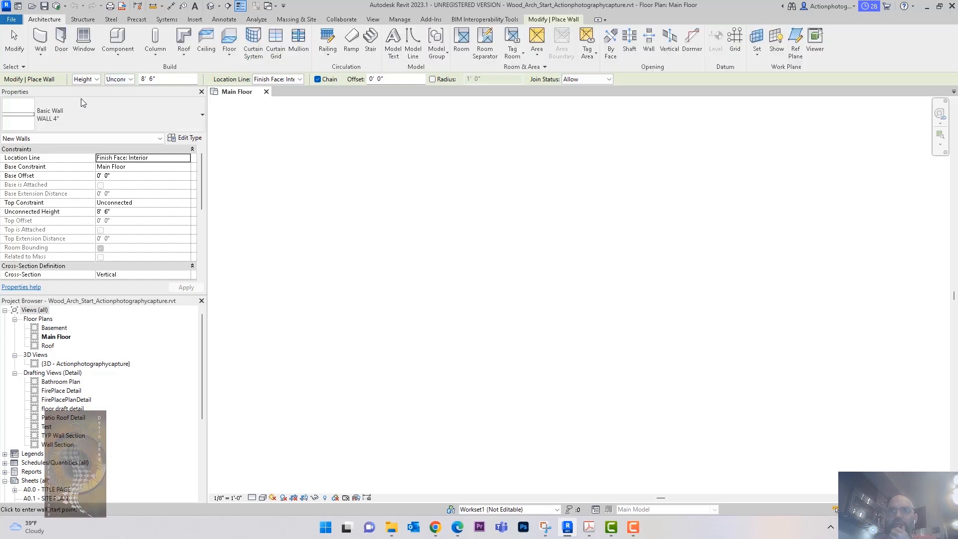
left_click(46, 54)
left_click(58, 70)
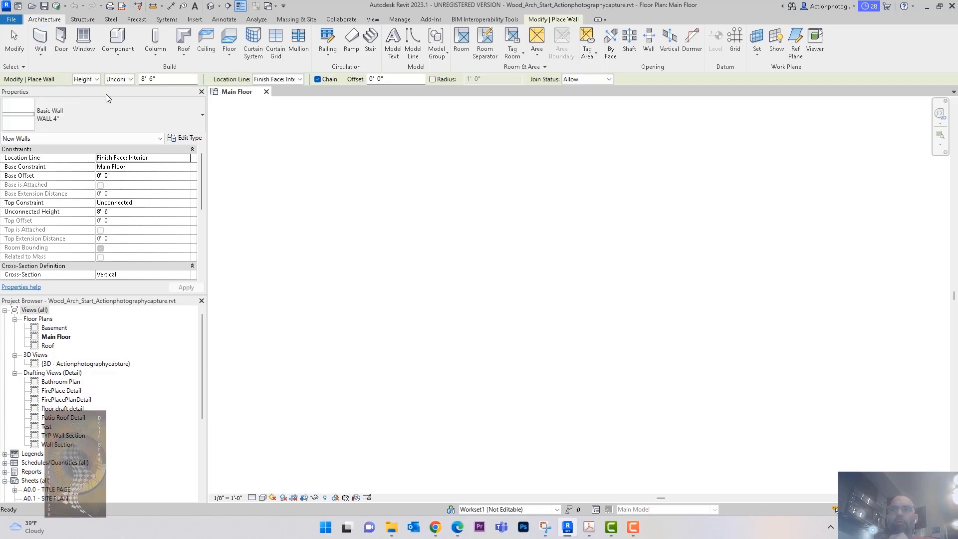
left_click(108, 109)
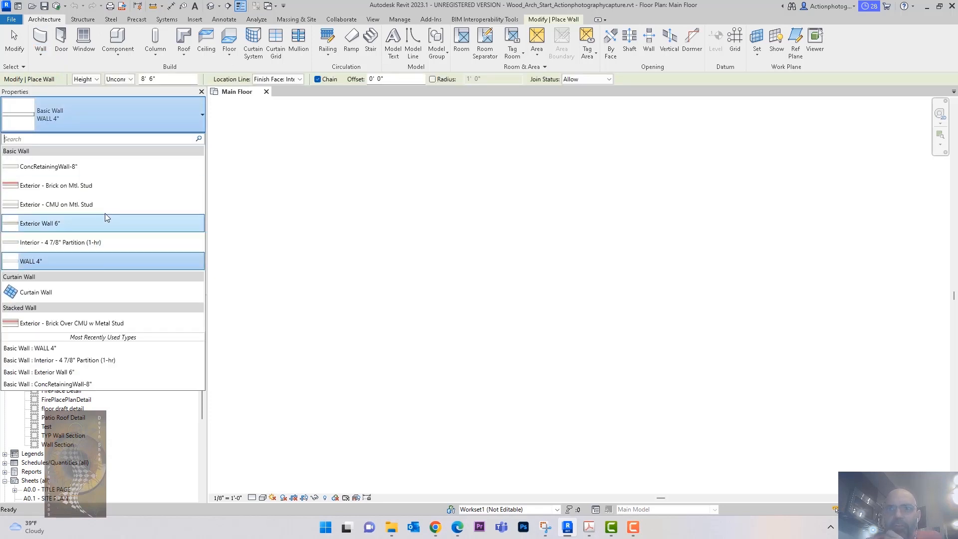
left_click(81, 255)
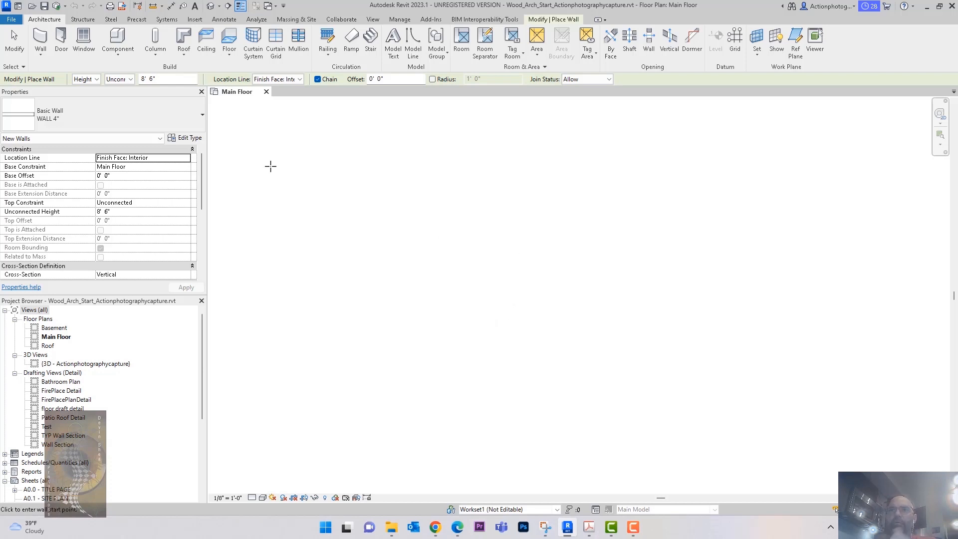
left_click(42, 54)
left_click(65, 71)
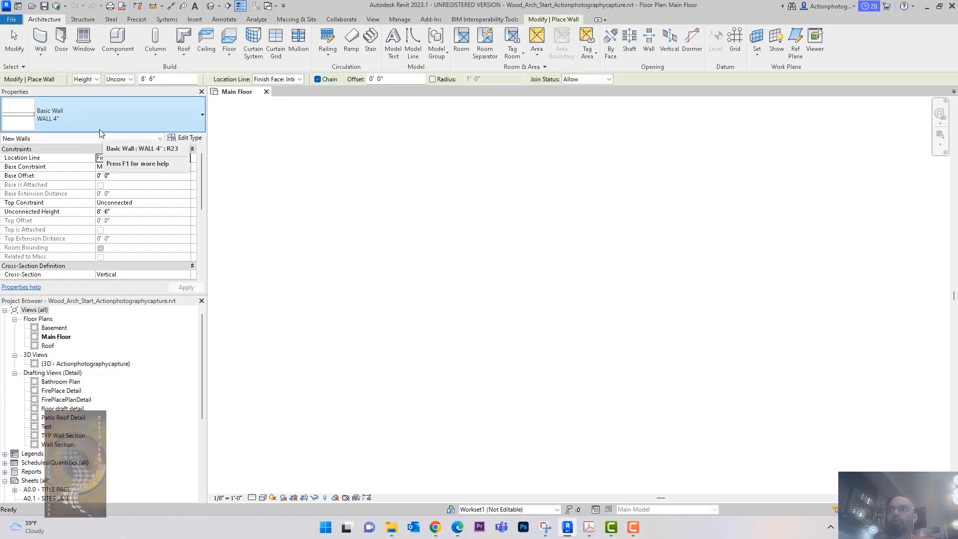
Draw a rectangular enclosure of walls about 6'-6" wide and 12'-6" deep in the Main Floor plan.
left_click(541, 20)
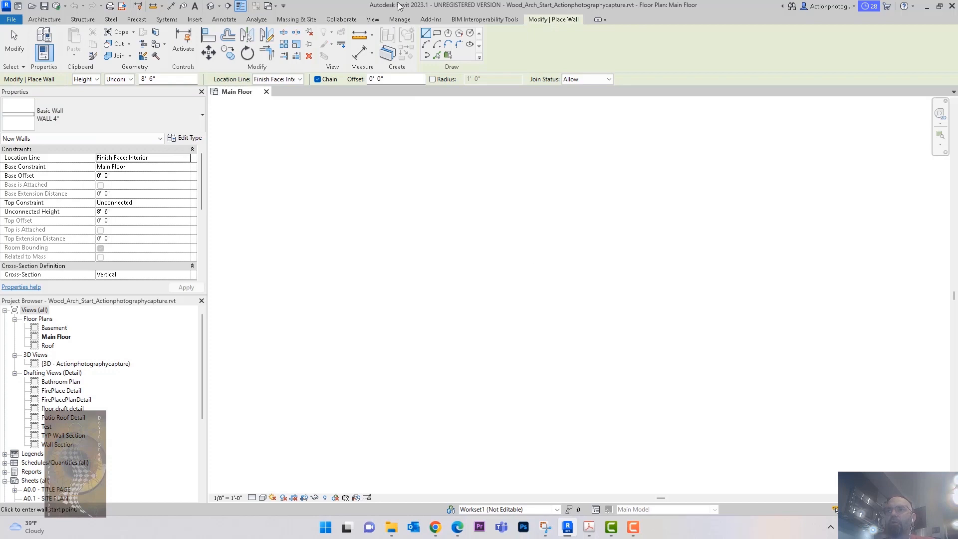
left_click(436, 33)
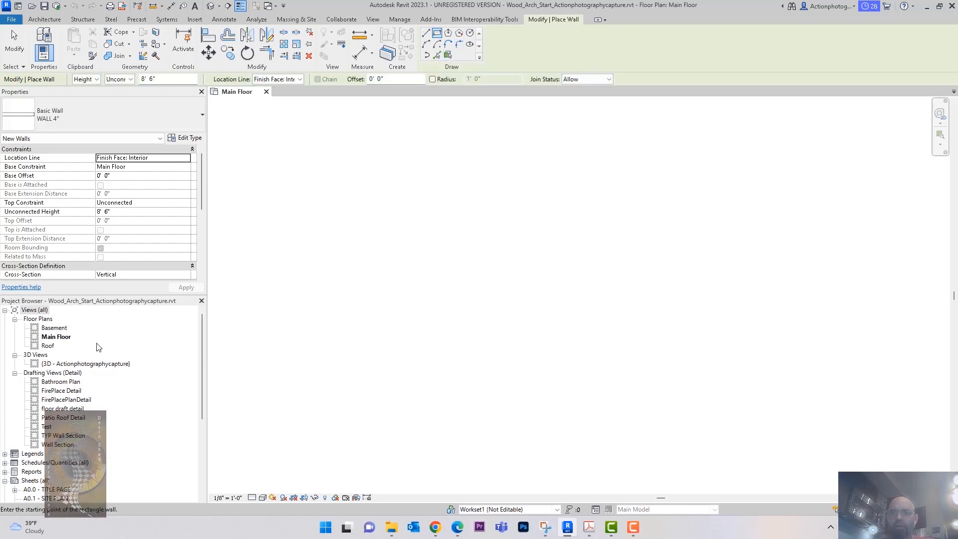
left_click(392, 154)
scroll(567, 396, "down", 1)
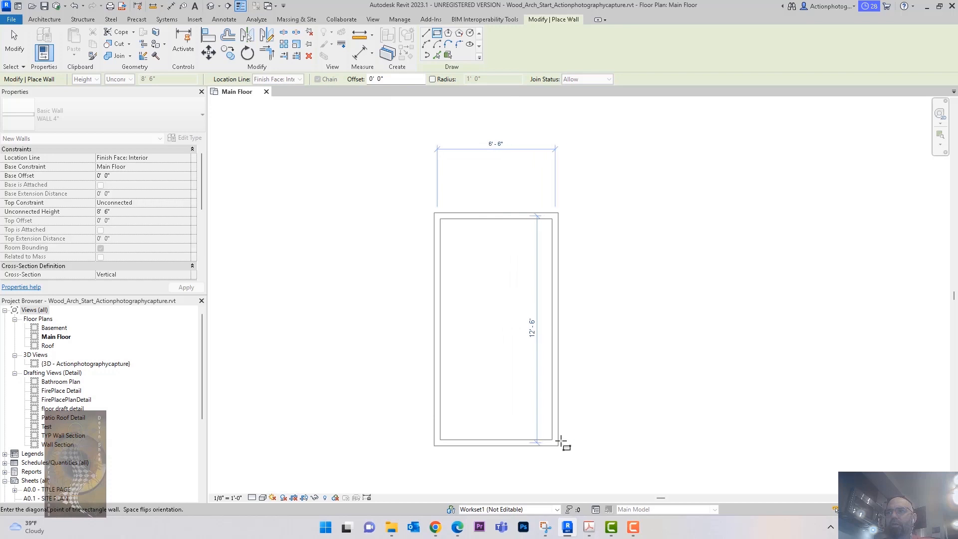
left_click(561, 441)
key("Escape")
key("Escape")
middle_click_drag(605, 353, 581, 336)
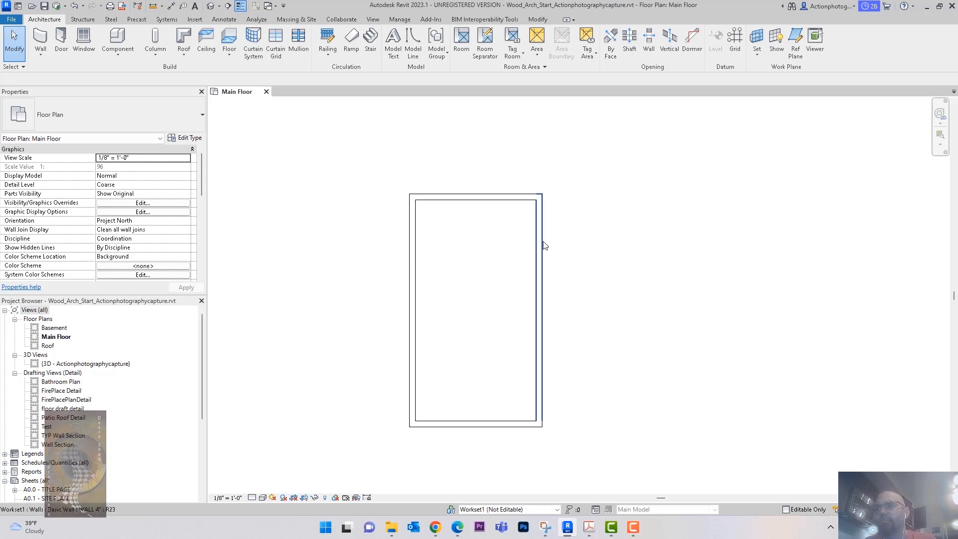
Set the distance between the two side walls of the rectangle to 17' by moving the right-hand wall.
middle_click_drag(624, 276, 620, 253)
left_click(538, 259)
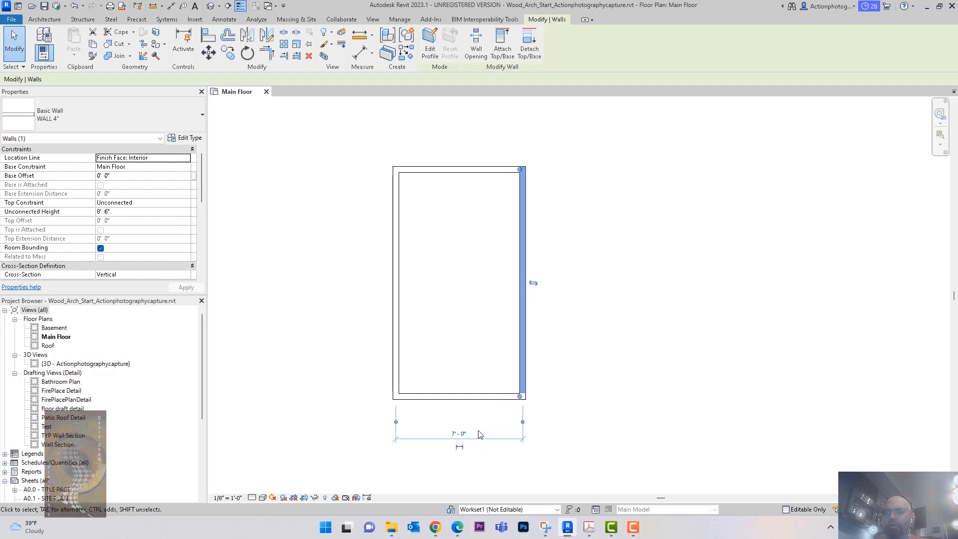
left_click(459, 434)
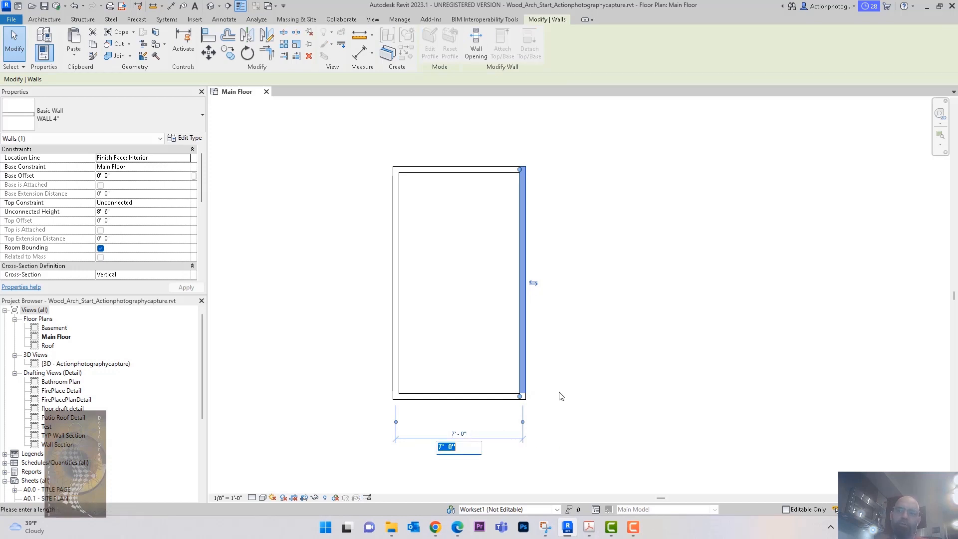
type("17")
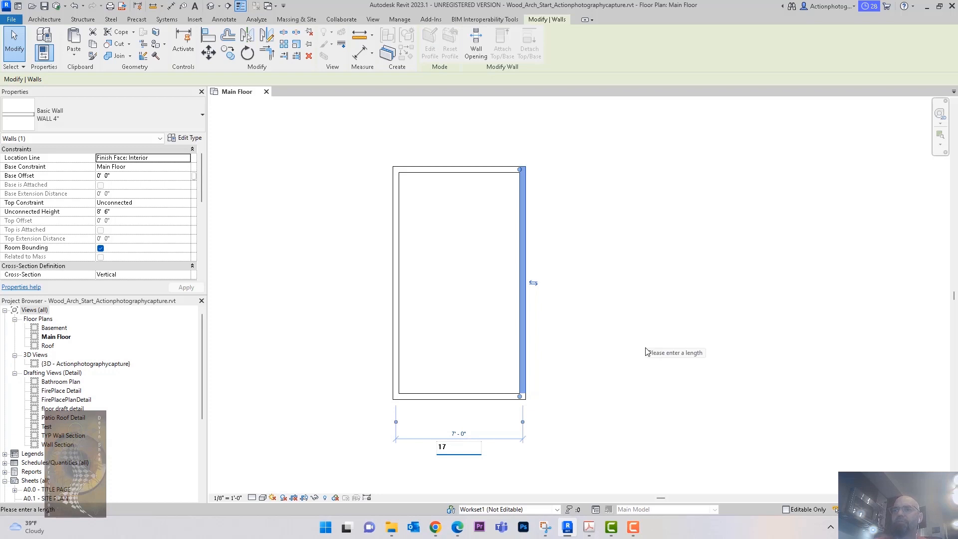
key("Return")
Set the distance between the upper and lower walls to 42' by moving the lower wall.
left_click(609, 397)
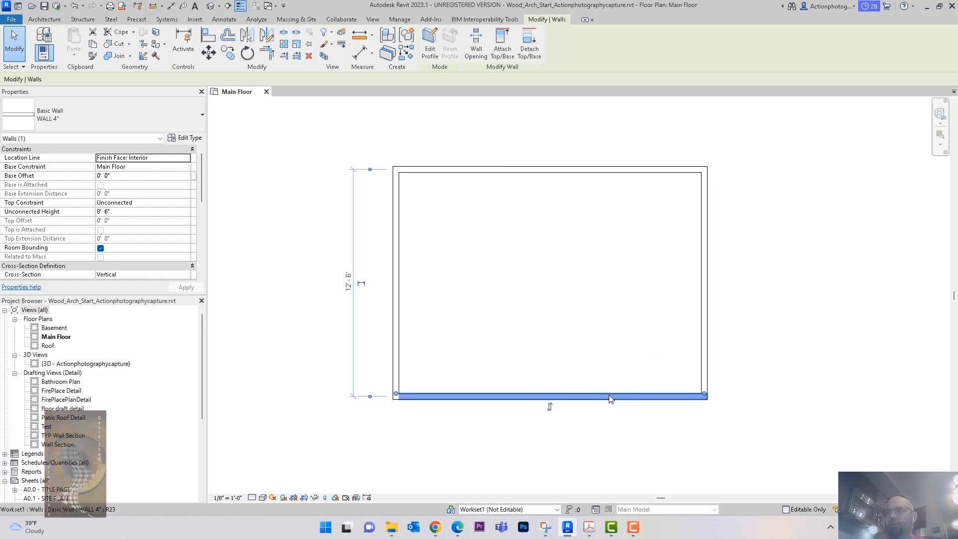
left_click(347, 281)
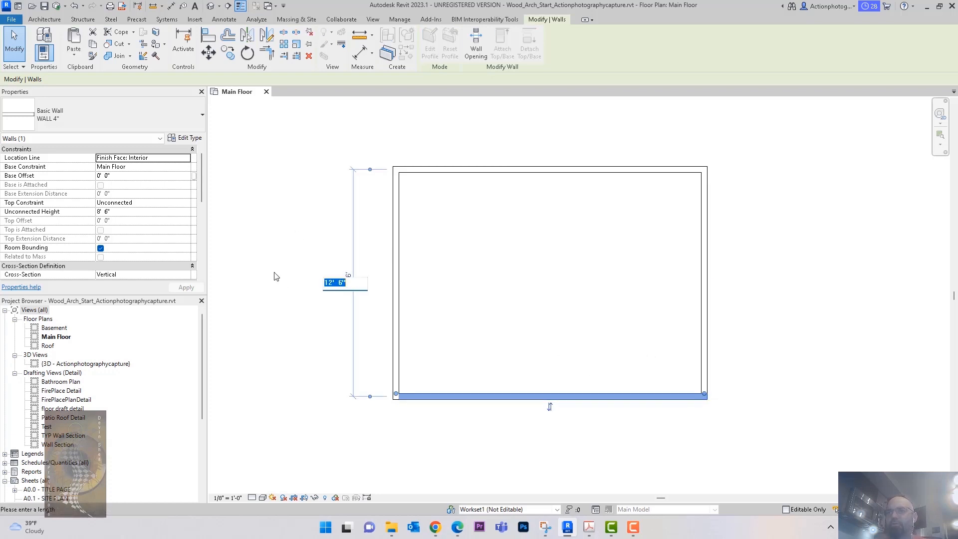
type("42")
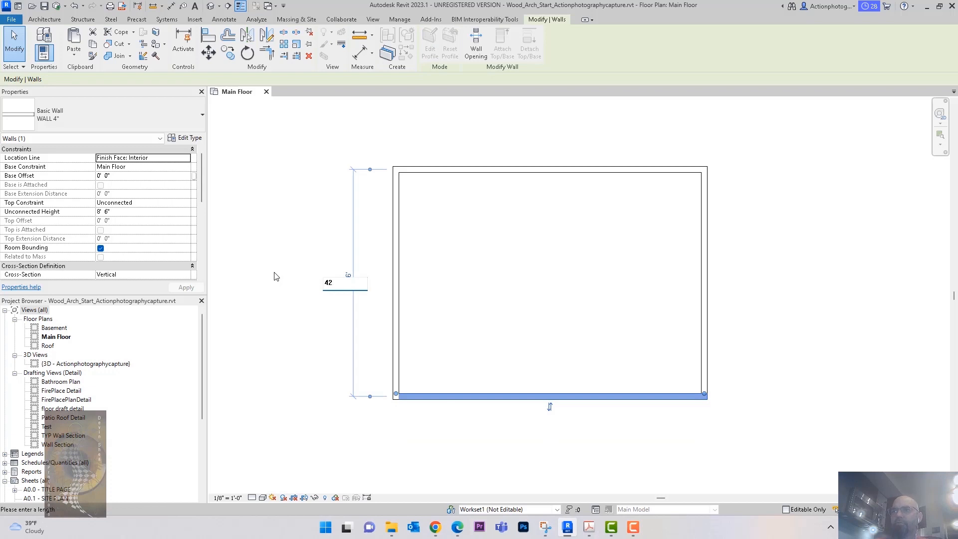
key("Return")
left_click(276, 277)
key("z")
key("f")
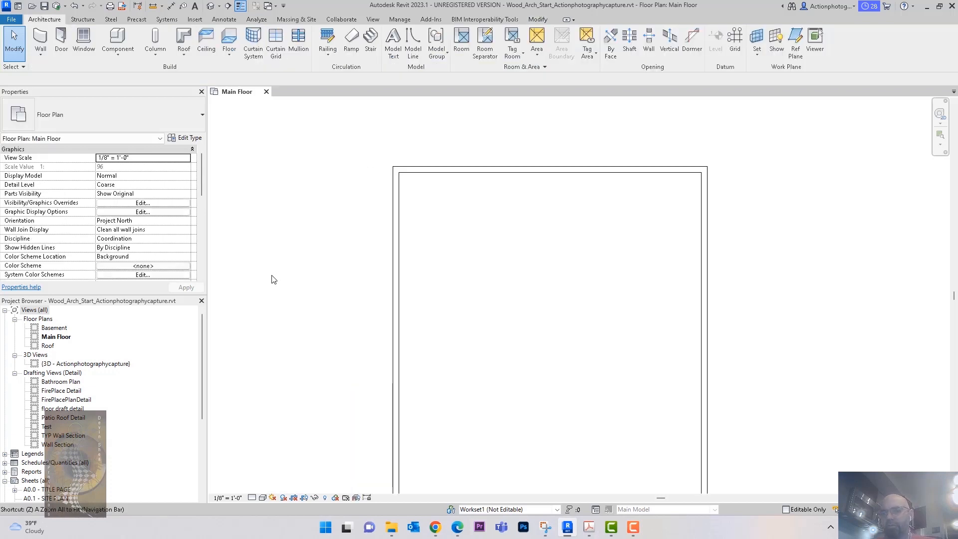
middle_click_drag(436, 339, 392, 341)
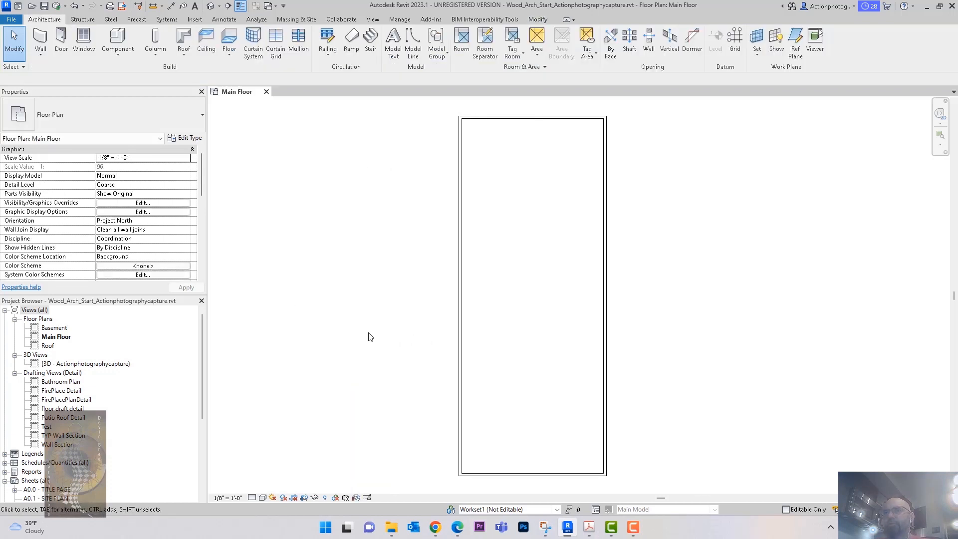
Open the 3D view and set the unconnected height of all four connected walls to 9'.
left_click(212, 6)
middle_click_drag(696, 296, 612, 332, "shift")
left_click(236, 91)
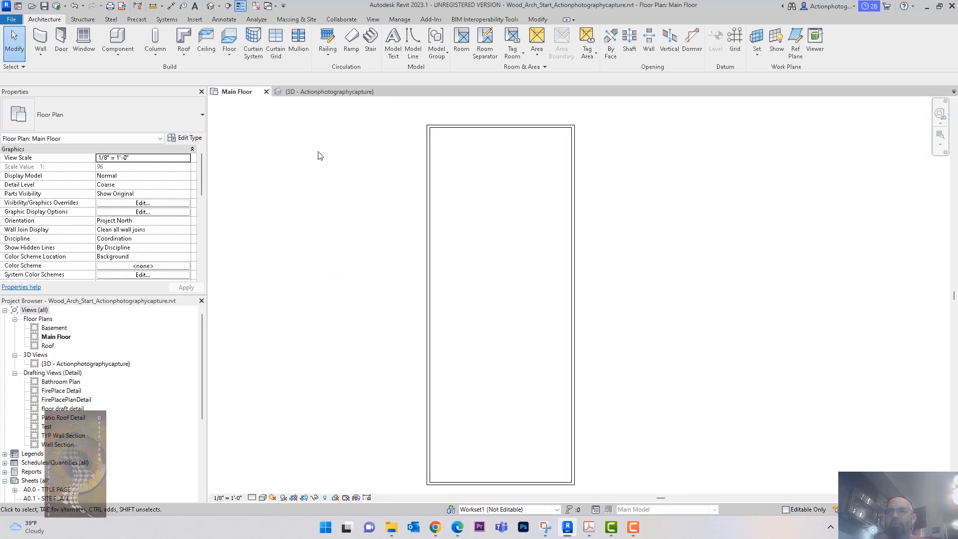
left_click(313, 92)
key("Tab")
left_click(574, 292)
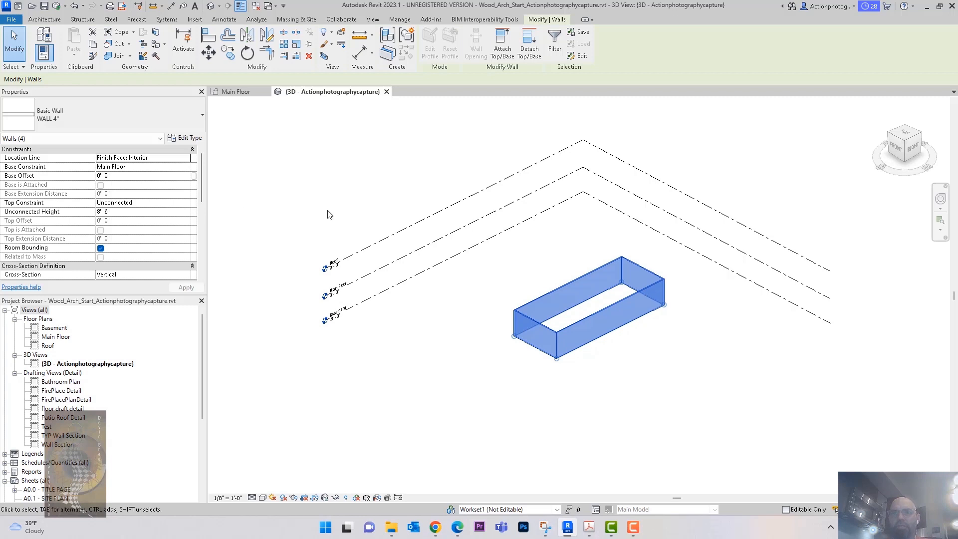
left_click(167, 216)
type("9")
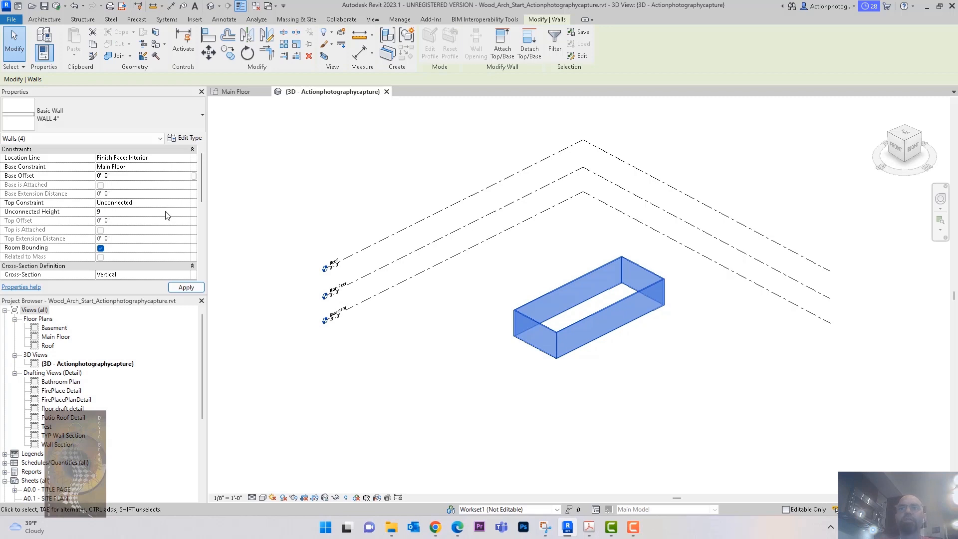
key("Return")
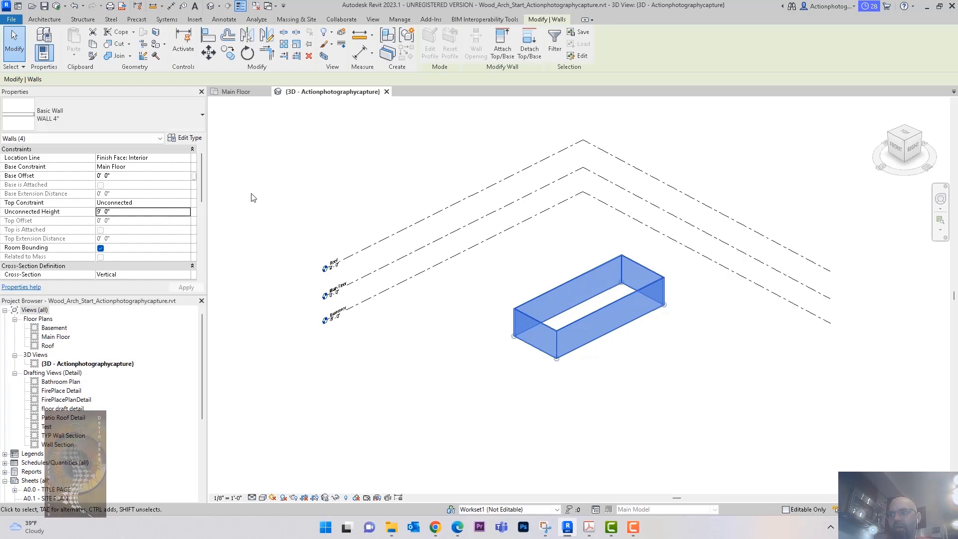
left_click(254, 197)
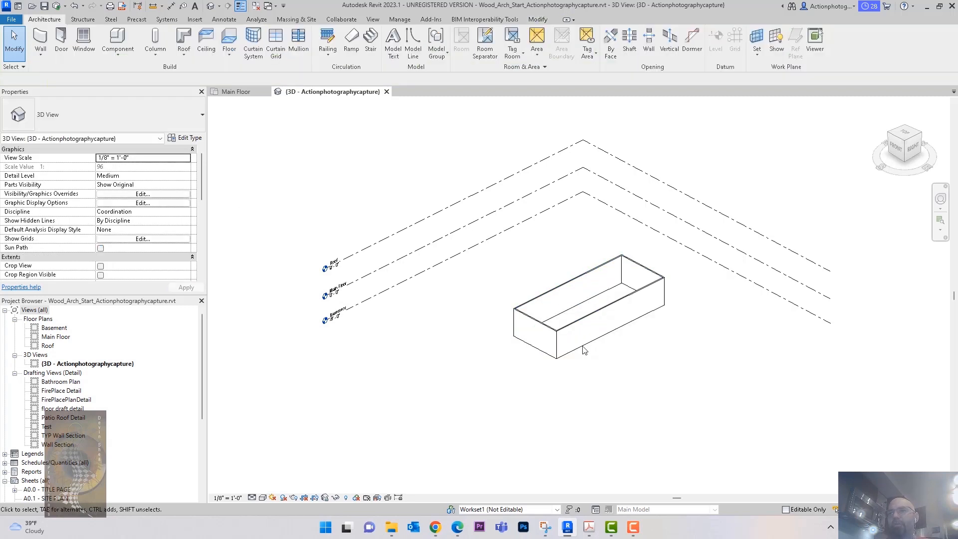
Set the top constraint of the long front wall to Up to level: Roof.
middle_click_drag(585, 363, 581, 310, "shift")
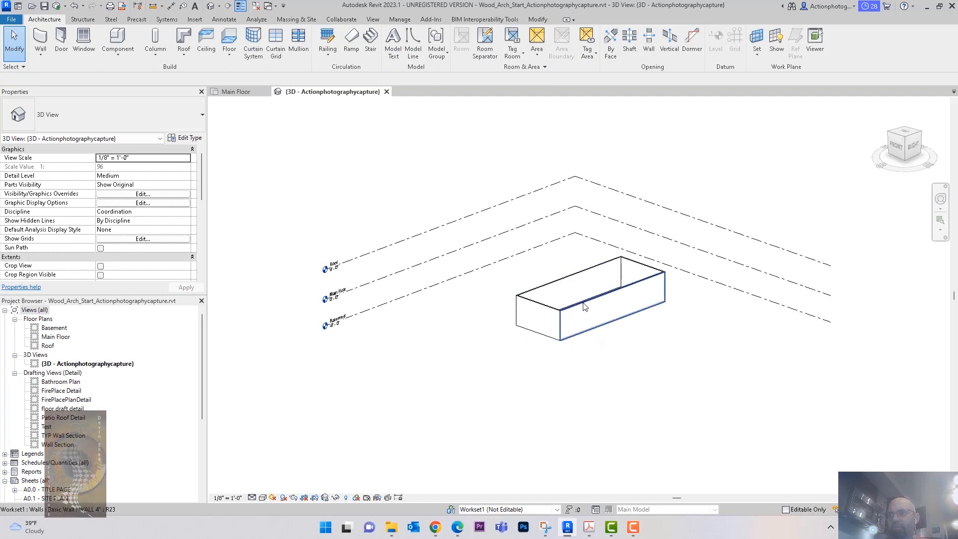
left_click(582, 307)
left_click(187, 203)
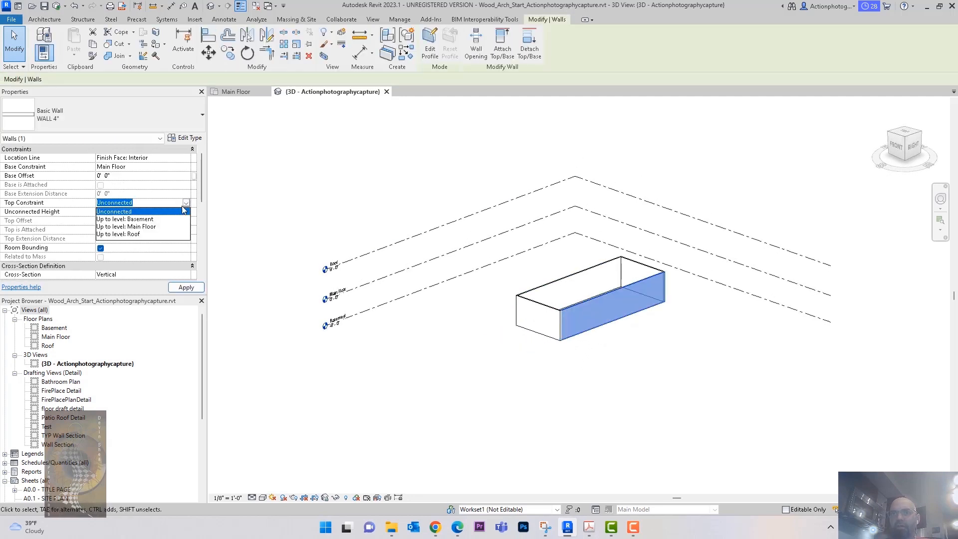
left_click(148, 234)
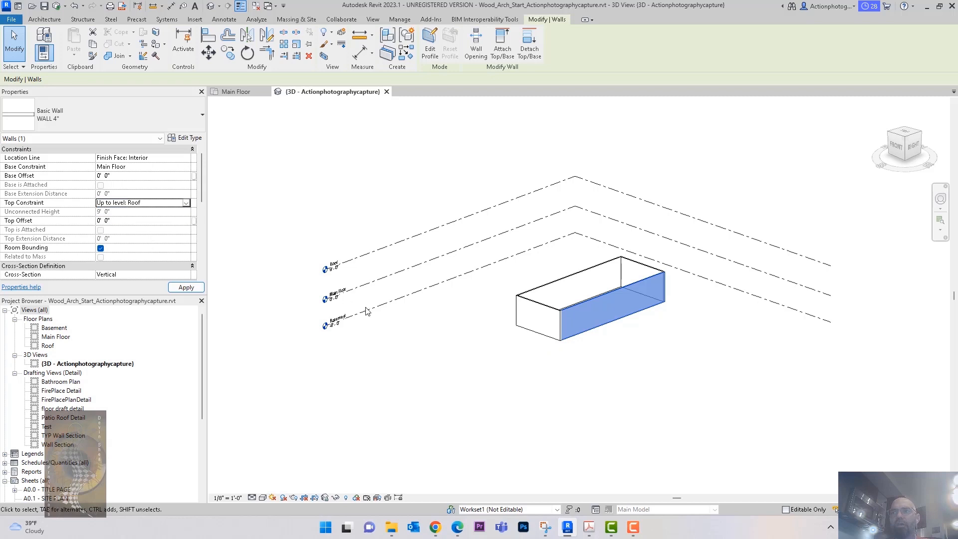
Set the Roof level's elevation to 12' in the 3D view.
left_click(387, 328)
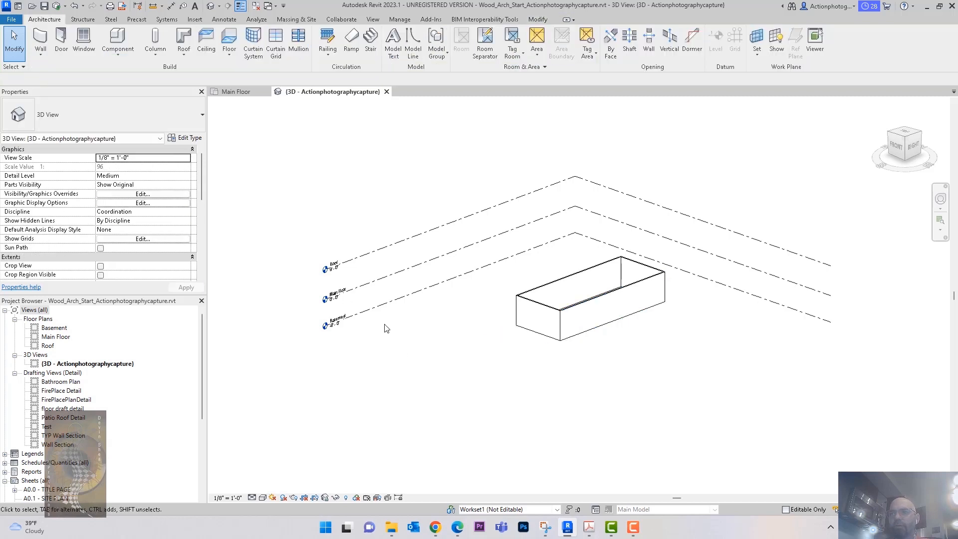
left_click(351, 258)
scroll(344, 267, "up", 4)
left_click(311, 275)
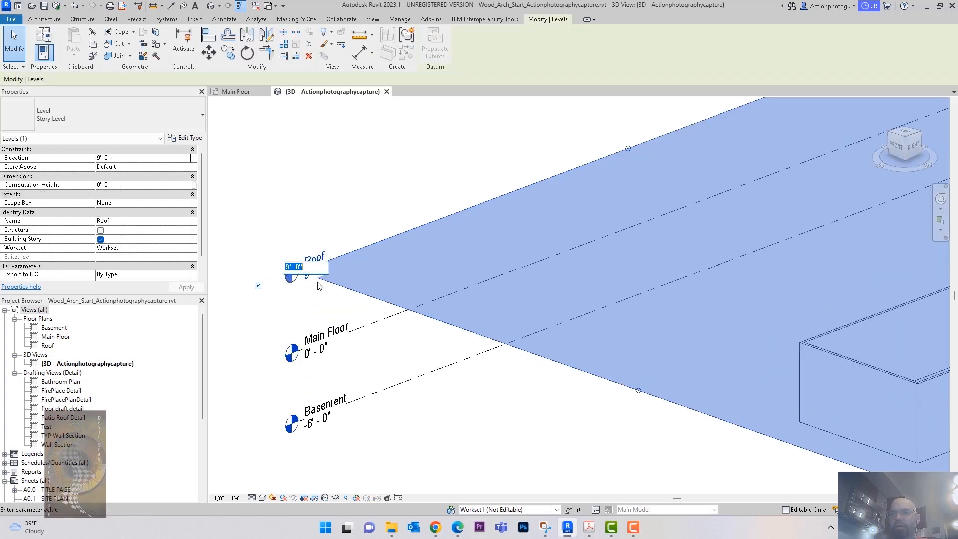
type("12")
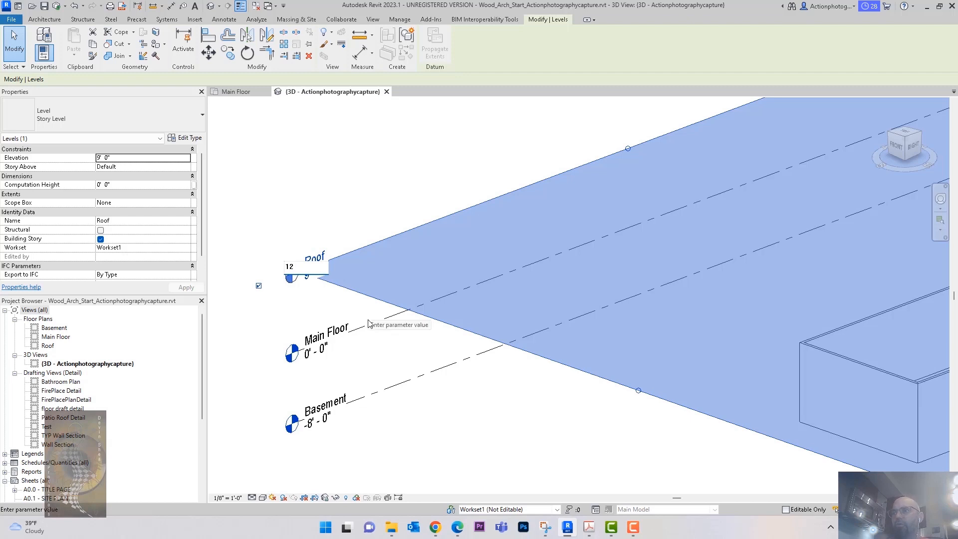
key("Return")
scroll(734, 443, "down", 3)
middle_click_drag(705, 439, 626, 347, "shift")
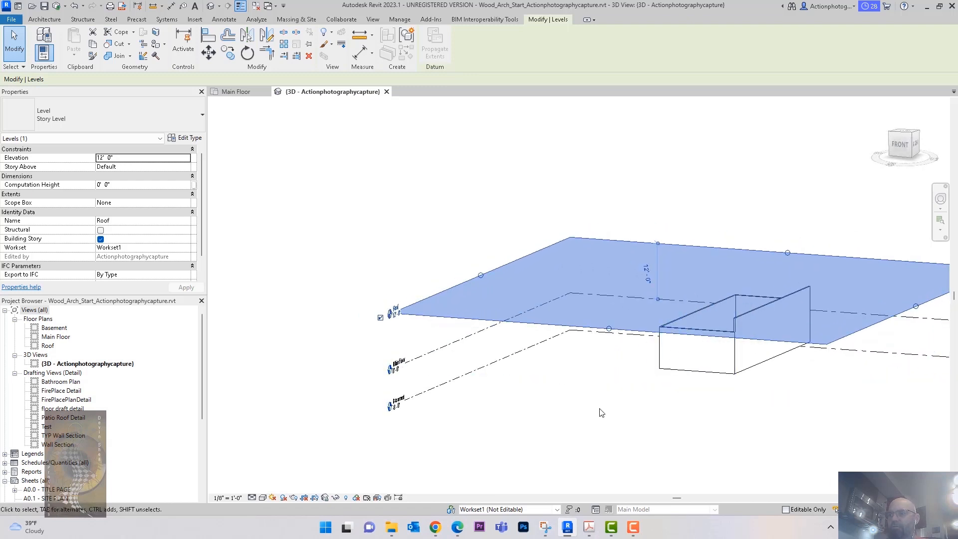
Undo the last elevation change of the Roof level.
left_click(596, 410)
key("ctrl+z")
scroll(631, 390, "down", 4)
middle_click_drag(630, 392, 474, 389)
middle_click_drag(538, 379, 531, 417, "shift")
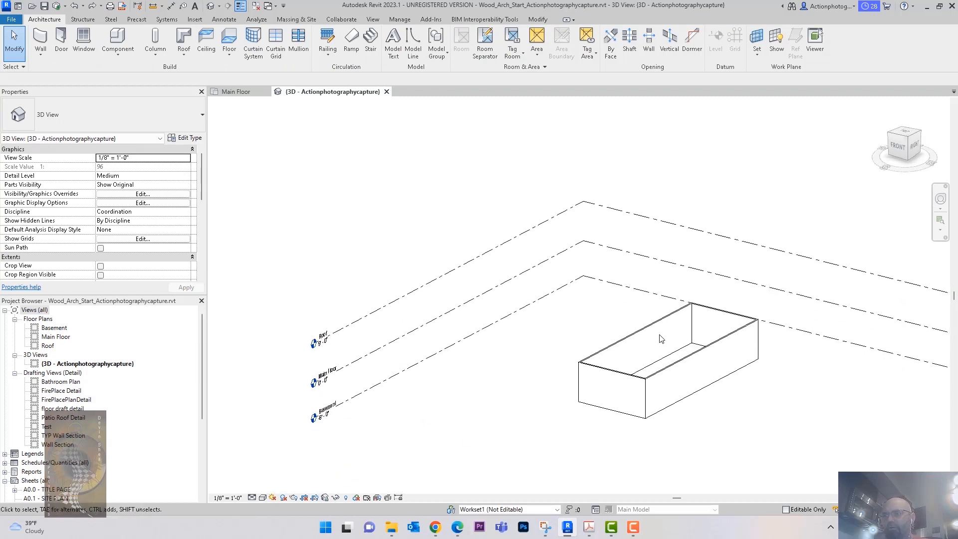
middle_click_drag(529, 352, 406, 335)
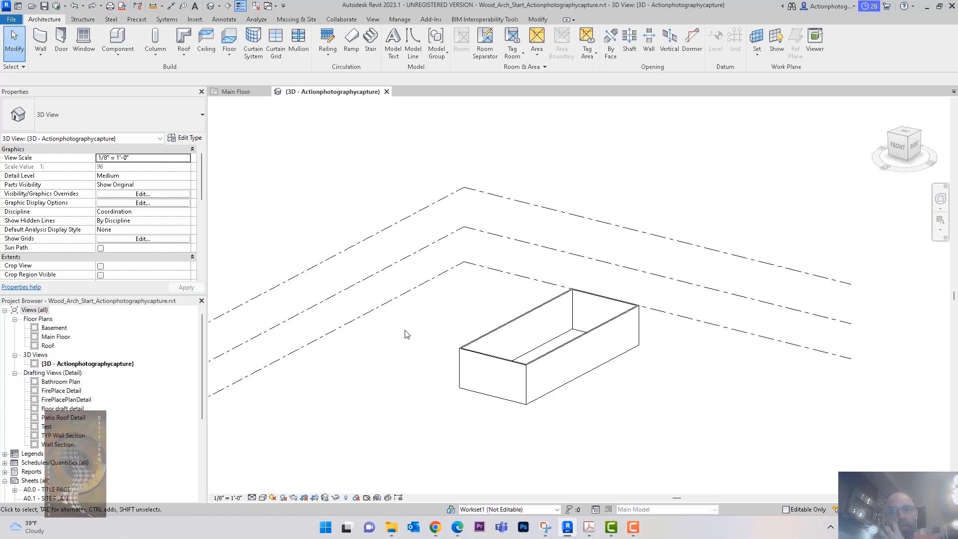
Create a FLOOR 12" architectural floor on the Main Floor, using the four exterior walls as its boundary.
double_click(63, 337)
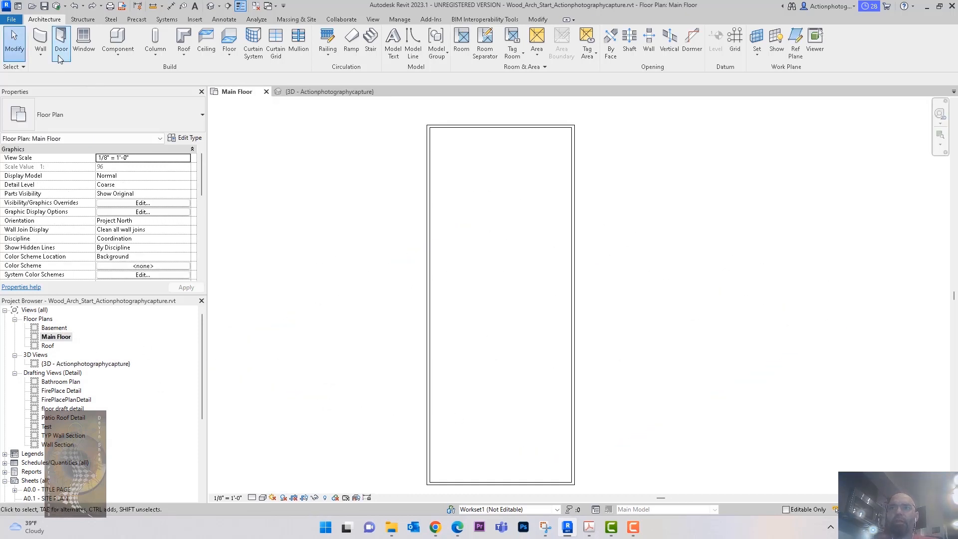
left_click(229, 57)
left_click(251, 67)
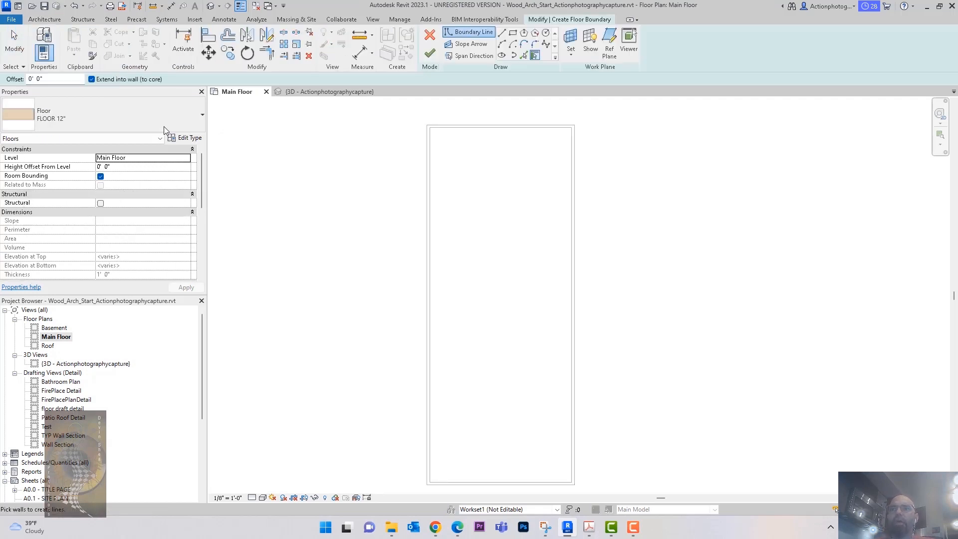
left_click(134, 117)
middle_click_drag(705, 213, 693, 207)
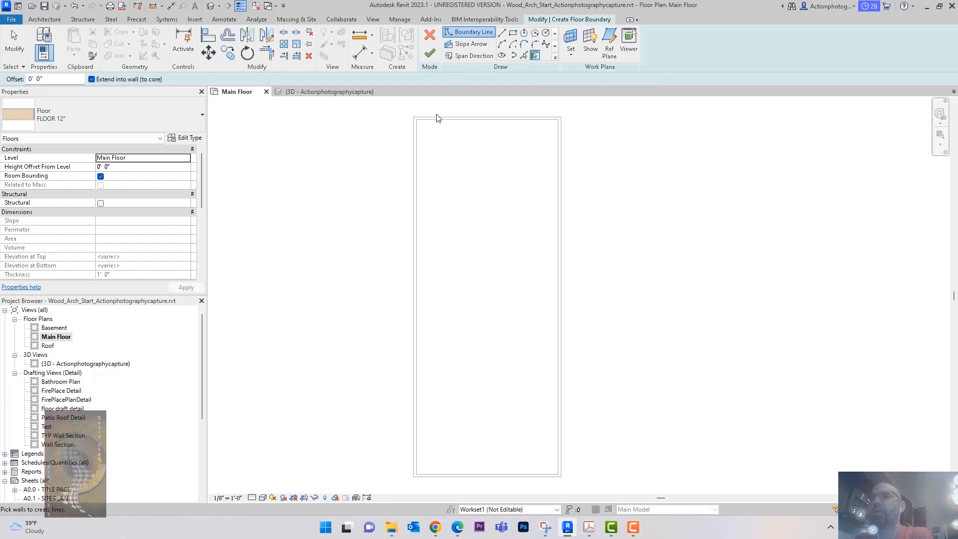
left_click(416, 145)
left_click(459, 127)
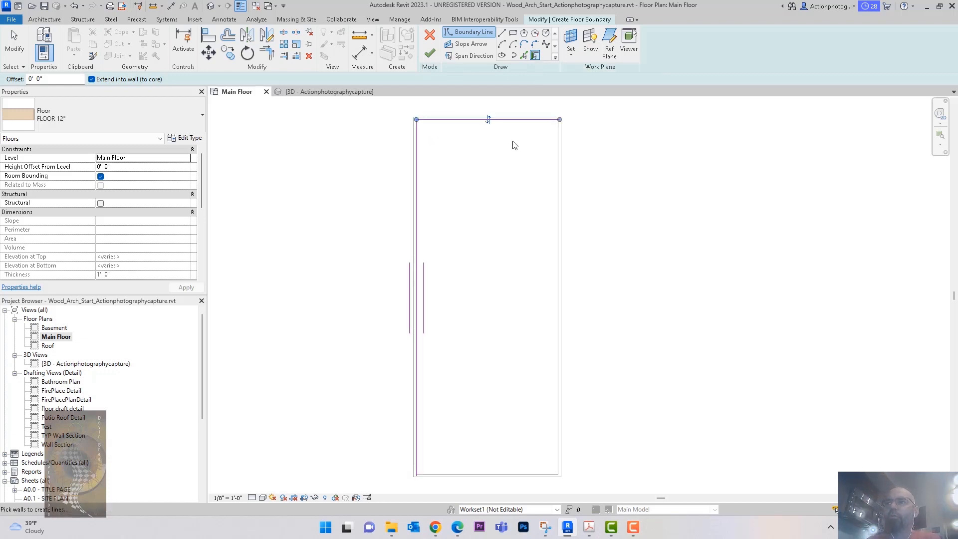
left_click(556, 154)
left_click(524, 476)
middle_click_drag(627, 395, 587, 371)
scroll(596, 391, "down", 1)
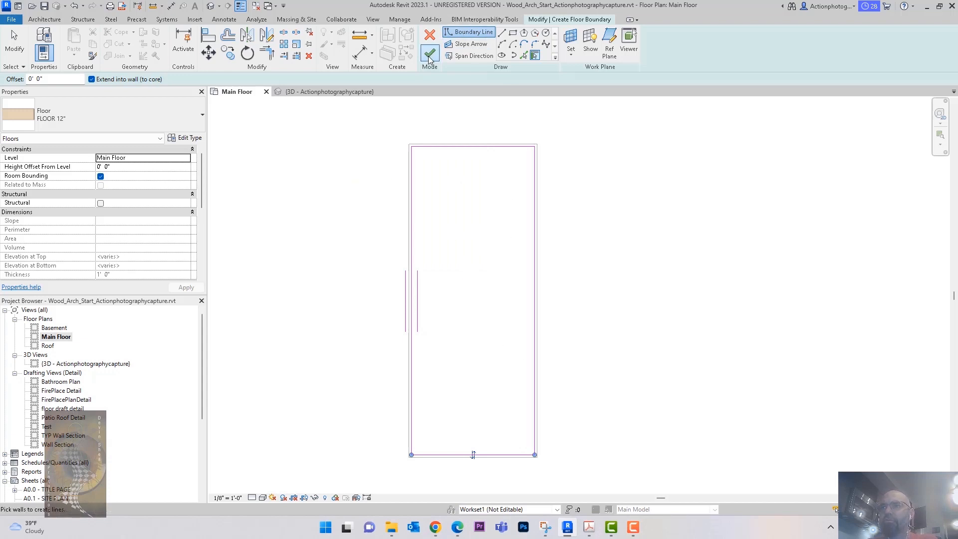
left_click(429, 53)
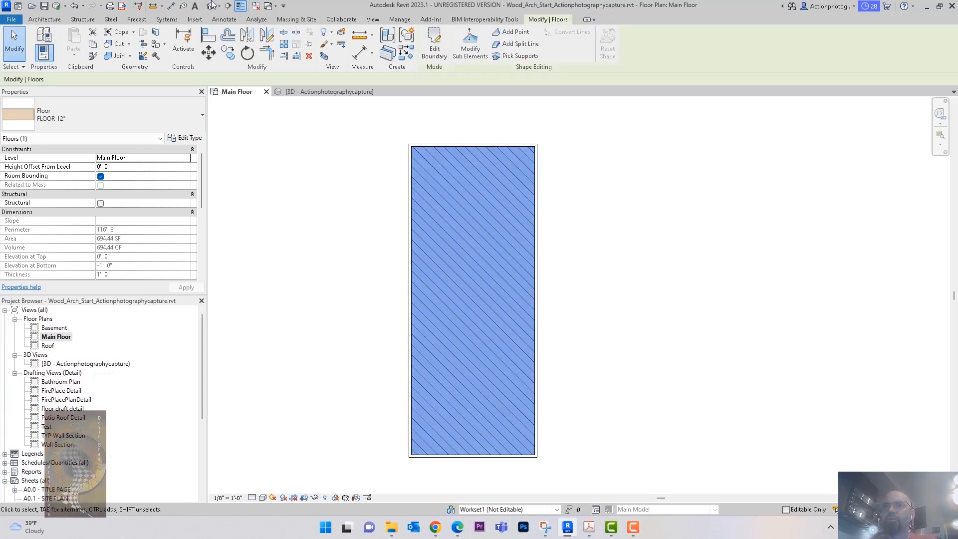
Place a spot elevation on the floor's top surface in the 3D view, with its leader ending outside the building.
left_click(210, 6)
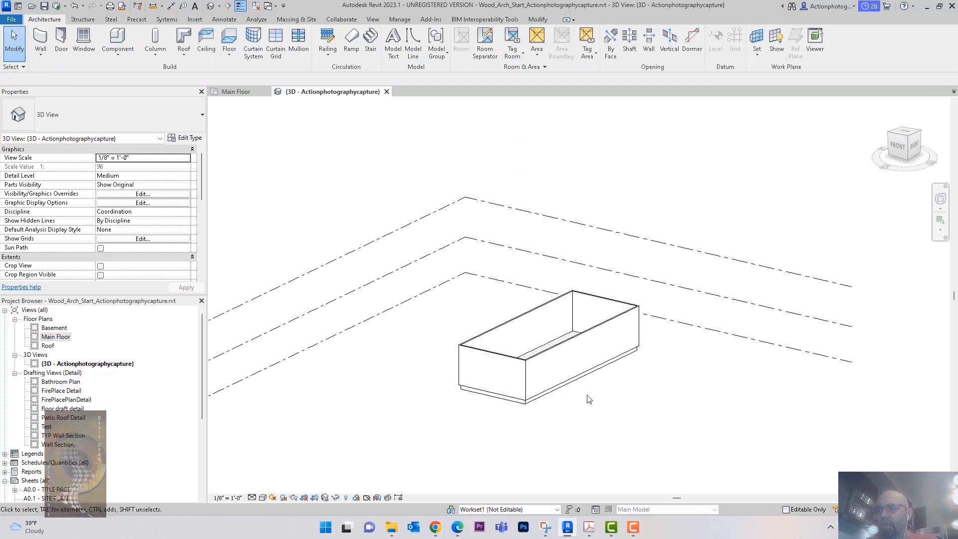
left_click(582, 382)
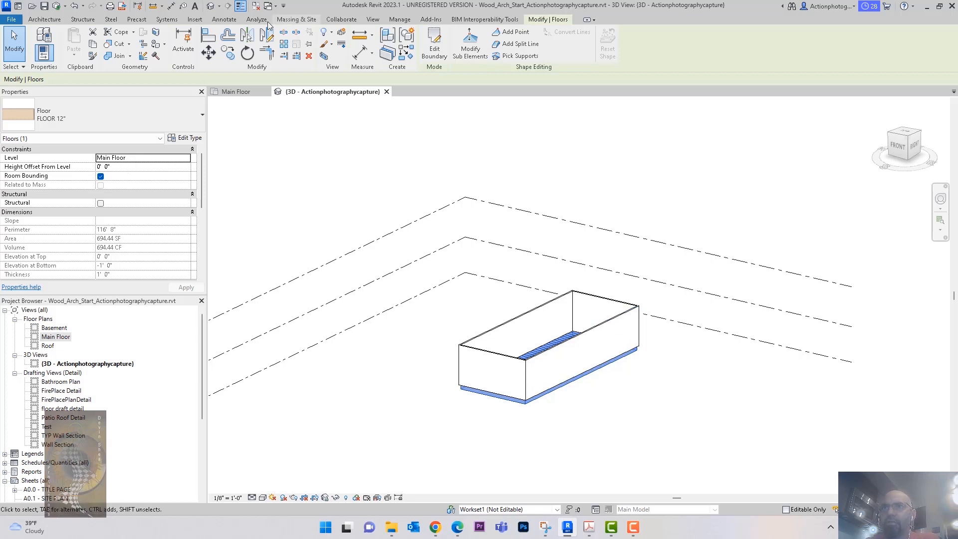
left_click(224, 19)
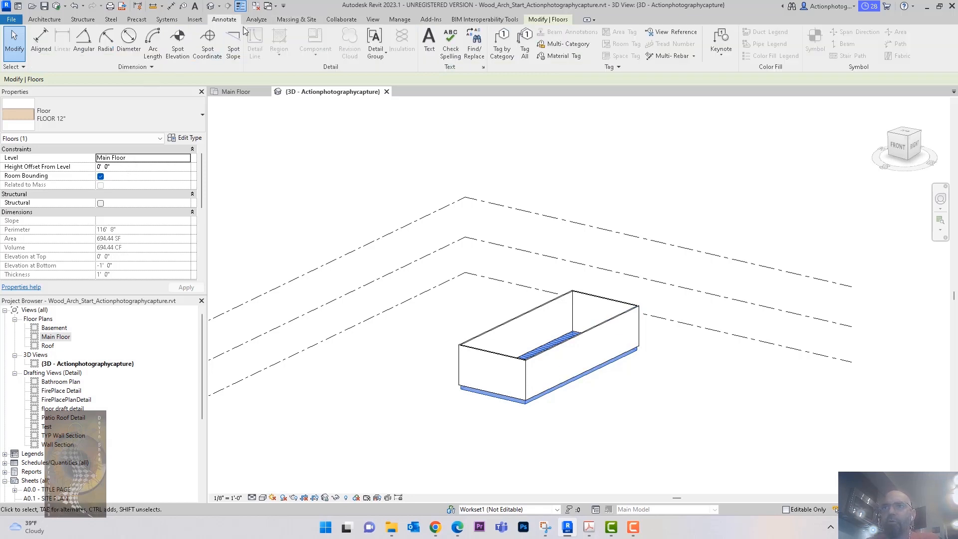
left_click(413, 154)
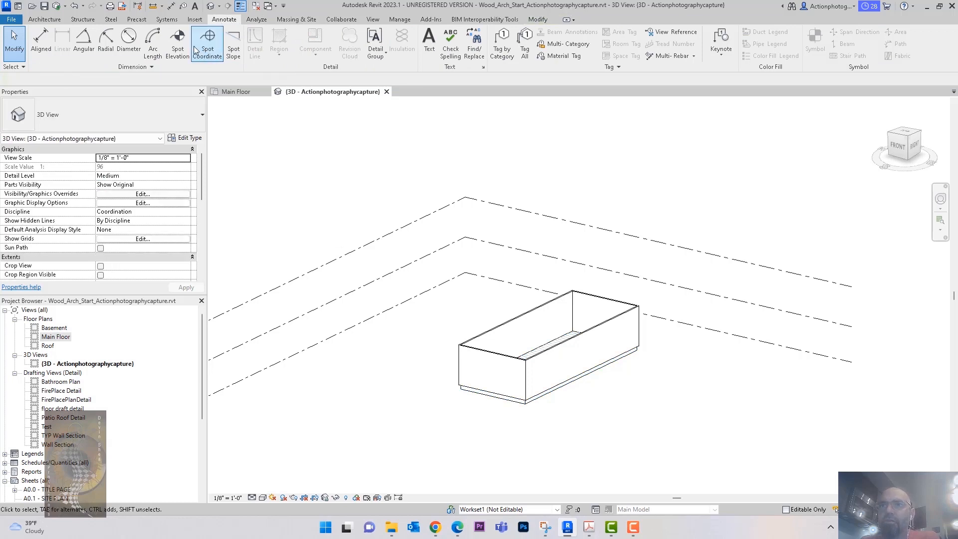
left_click(177, 42)
scroll(554, 341, "up", 3)
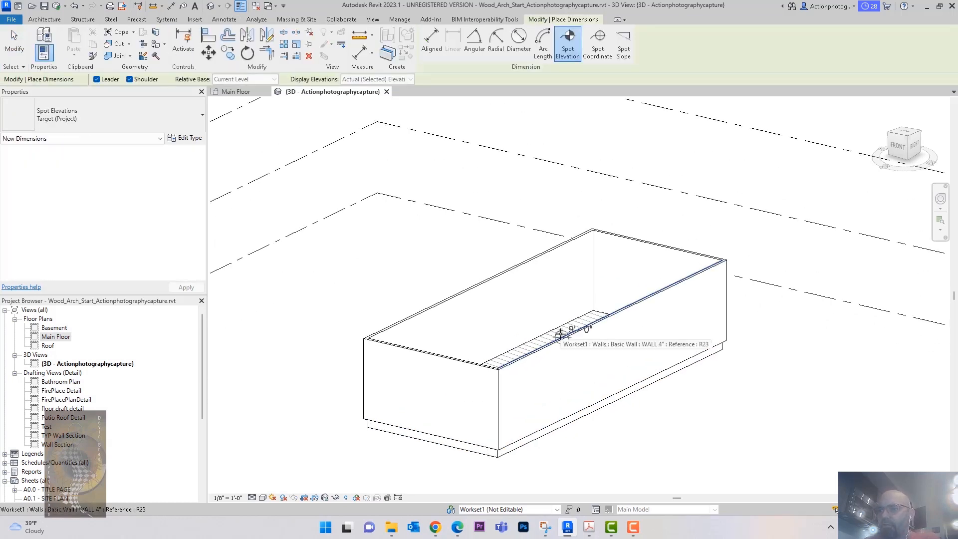
scroll(559, 335, "up", 3)
left_click(563, 327)
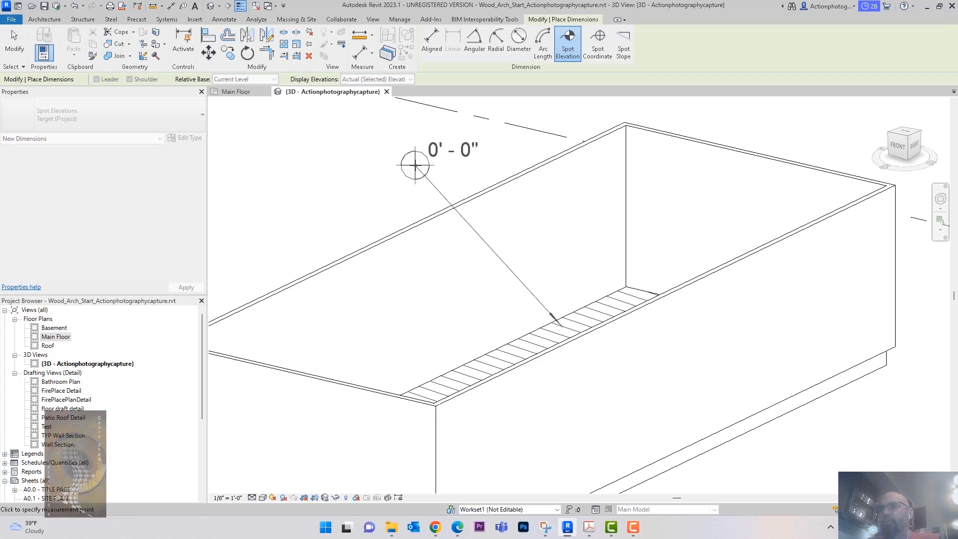
left_click(363, 167)
key("Escape")
scroll(439, 165, "down", 5)
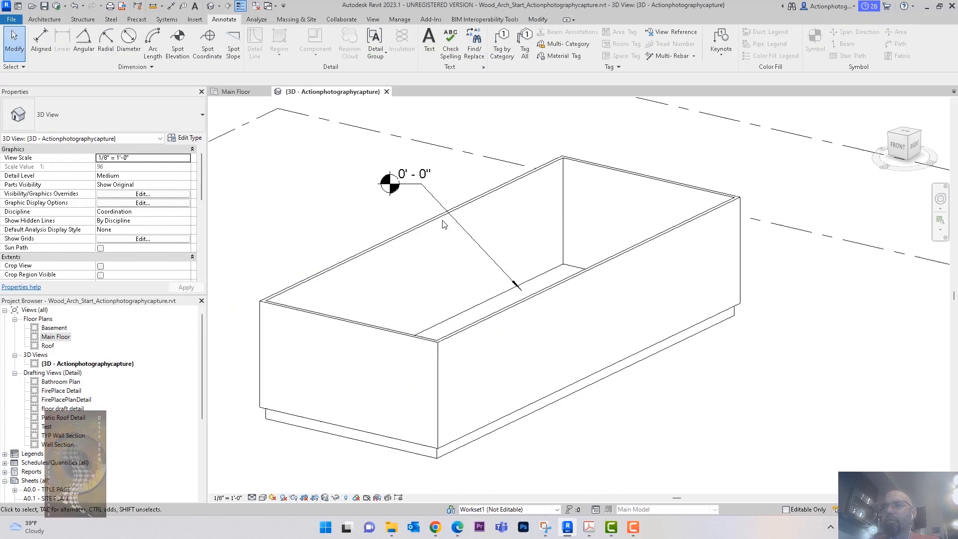
Delete the spot elevation from the floor.
left_click(437, 207)
key("Delete")
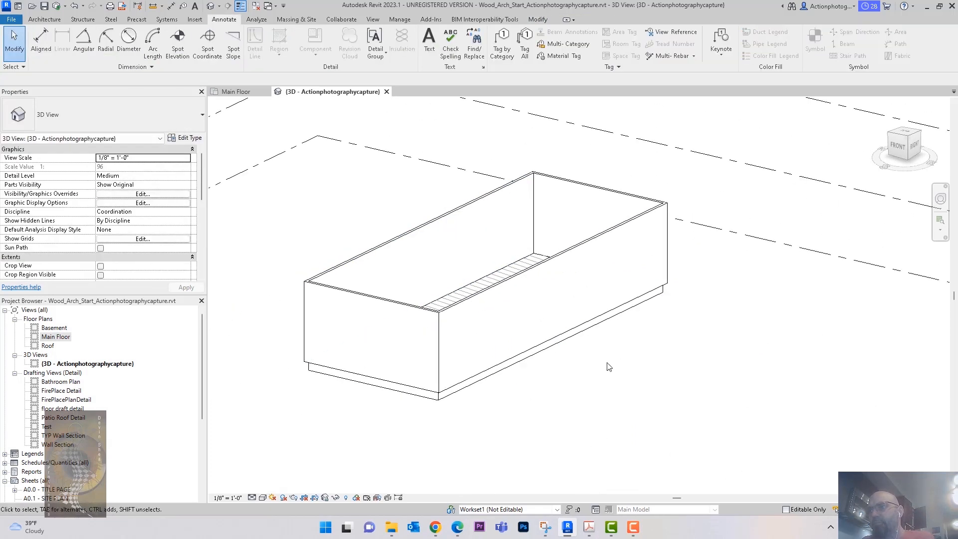
scroll(611, 367, "down", 2)
middle_click_drag(610, 367, 281, 315, "shift")
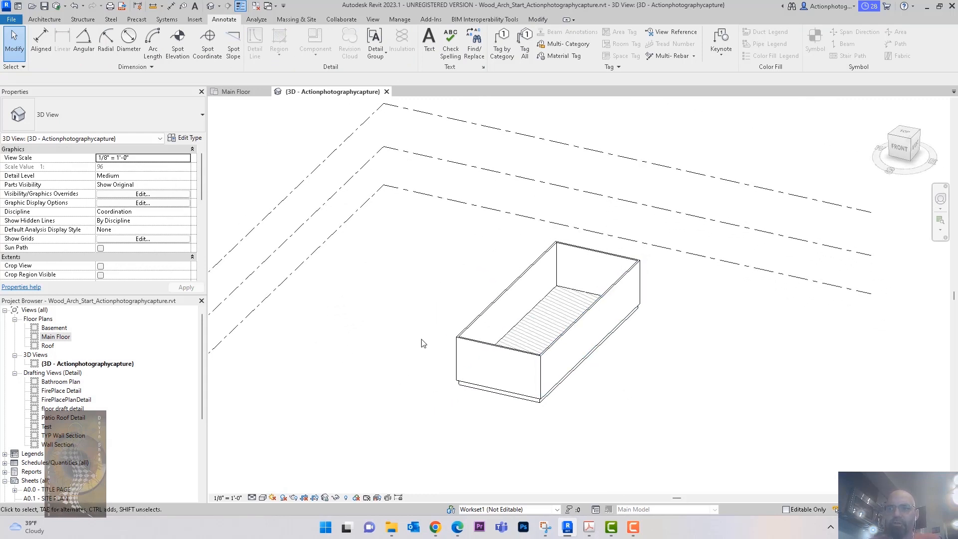
Stretch the top of the long front wall above the Roof level in the 3D view, to a top offset of about 4' 1 1/2".
double_click(47, 345)
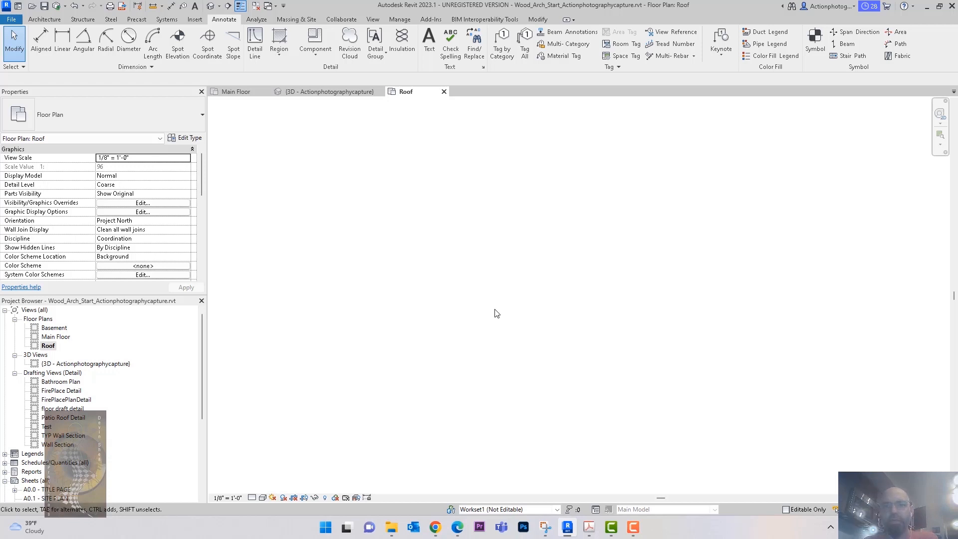
left_click(210, 6)
left_click(623, 285)
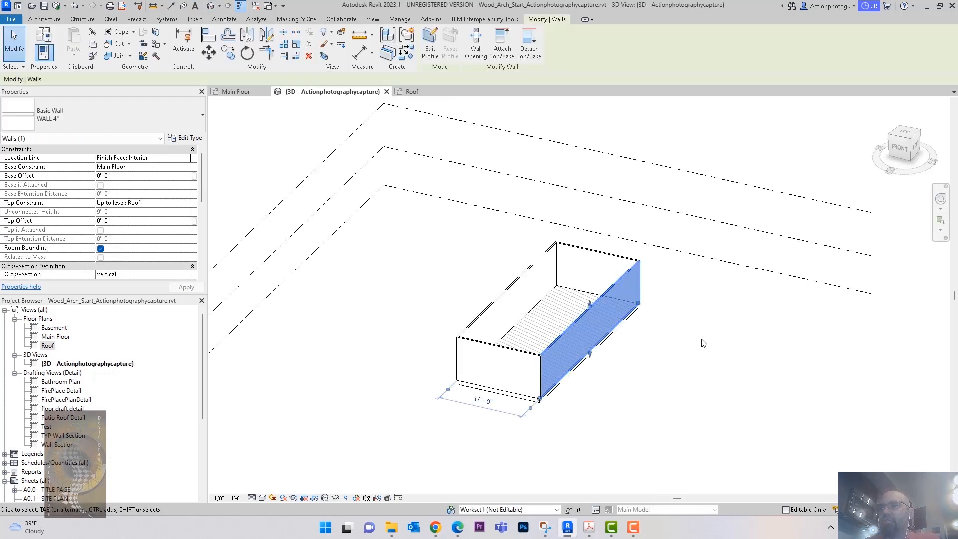
middle_click_drag(703, 342, 687, 330, "shift")
left_click_drag(589, 305, 588, 269)
mouse_move(735, 370)
middle_mouse_down("shift")
mouse_move(748, 264)
mouse_move(767, 292)
mouse_move(740, 393)
mouse_move(719, 374)
middle_mouse_up("shift")
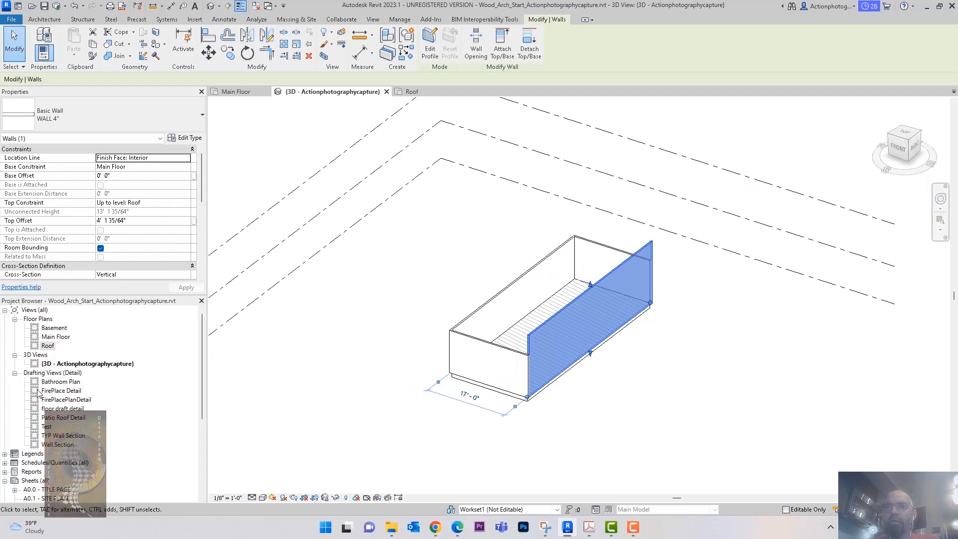
Examine the raised wall in the Roof plan, and undo its height change.
double_click(48, 346)
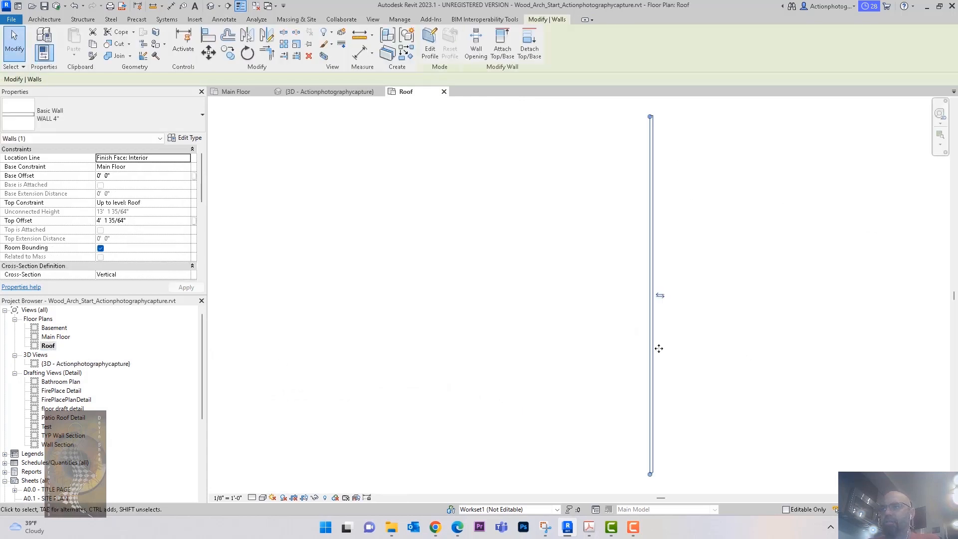
left_click(712, 274)
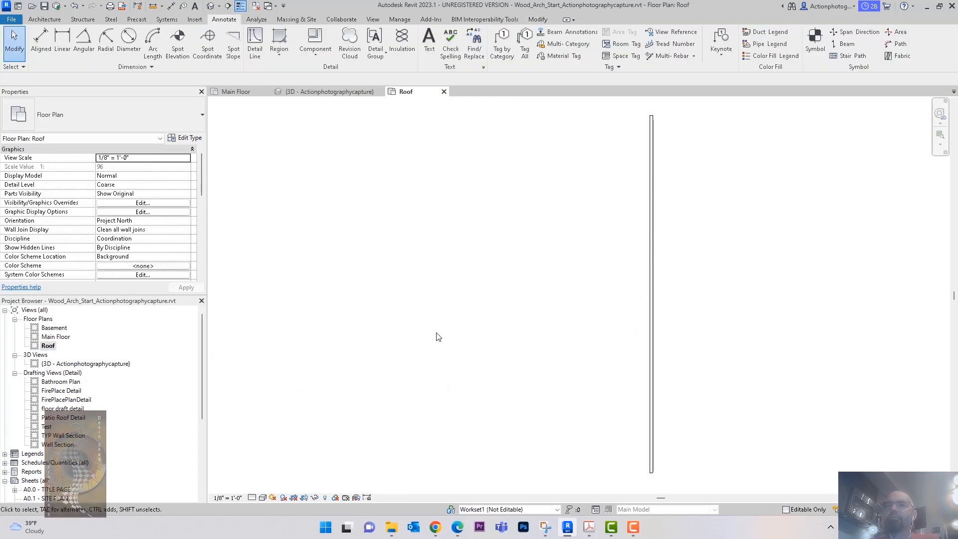
double_click(55, 337)
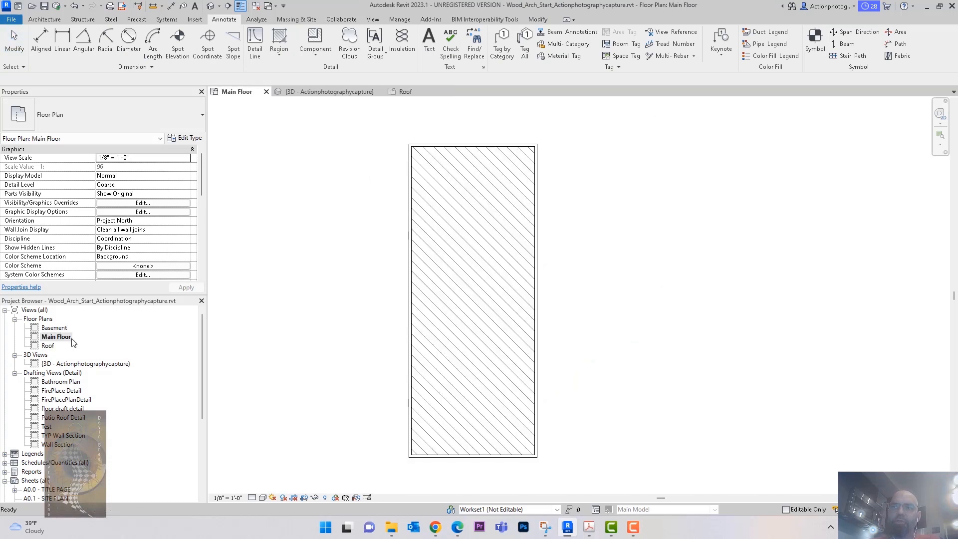
left_click(330, 92)
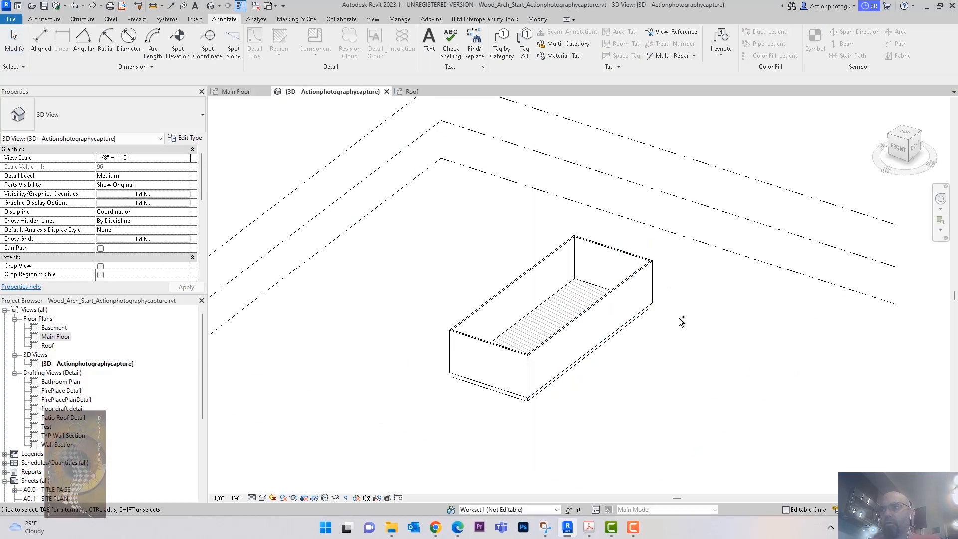
mouse_move(672, 325)
middle_mouse_down("shift")
mouse_move(689, 325)
mouse_move(658, 331)
mouse_move(641, 357)
middle_mouse_up("shift")
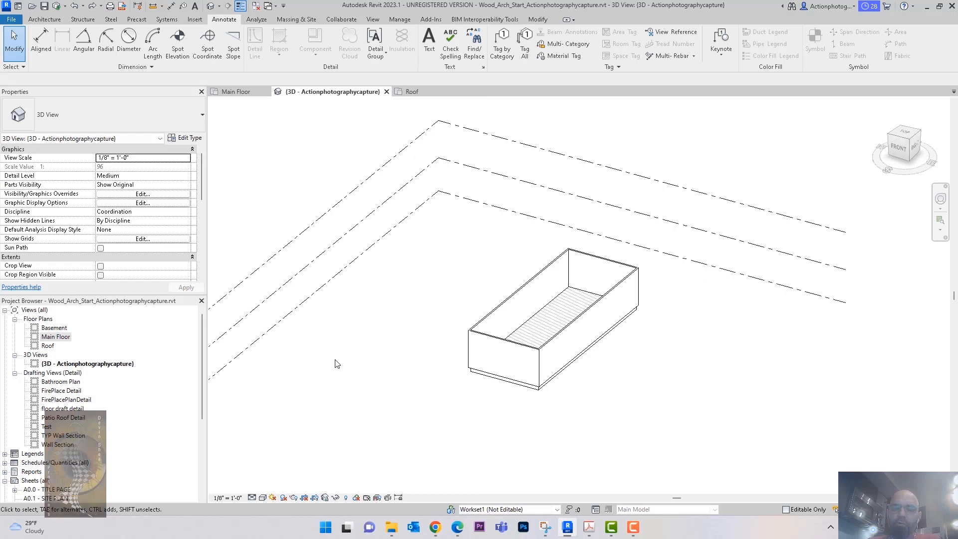
Sketch a ROOF 12" footprint in the Main Floor plan from the four exterior walls, with a 1' overhang and slope-defining edges.
double_click(62, 339)
middle_click_drag(586, 318, 591, 312)
left_click(45, 20)
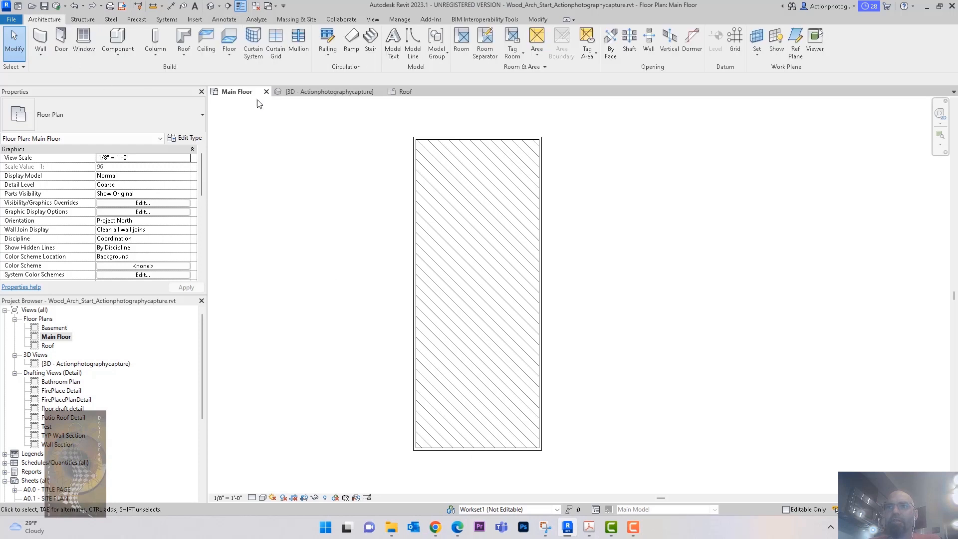
left_click(183, 55)
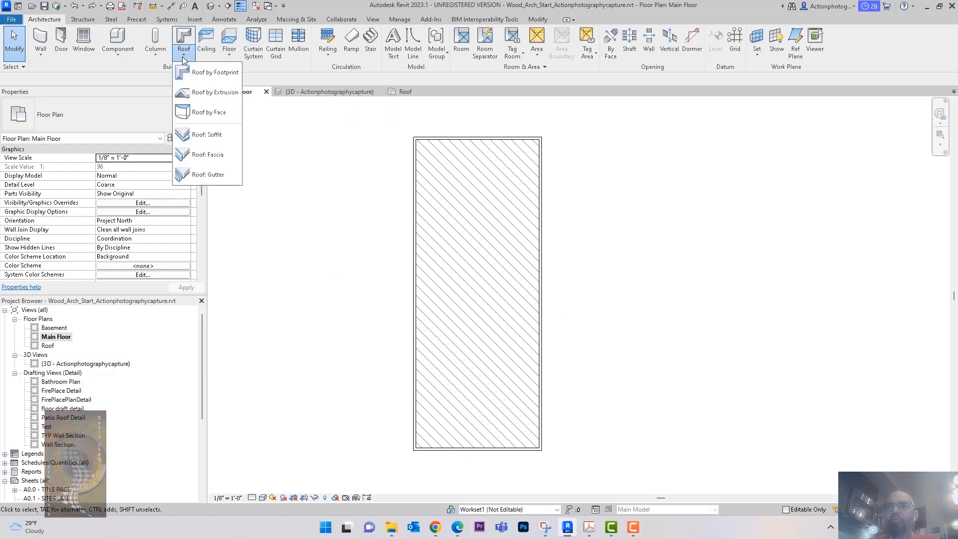
left_click(201, 75)
middle_click_drag(669, 171, 657, 184)
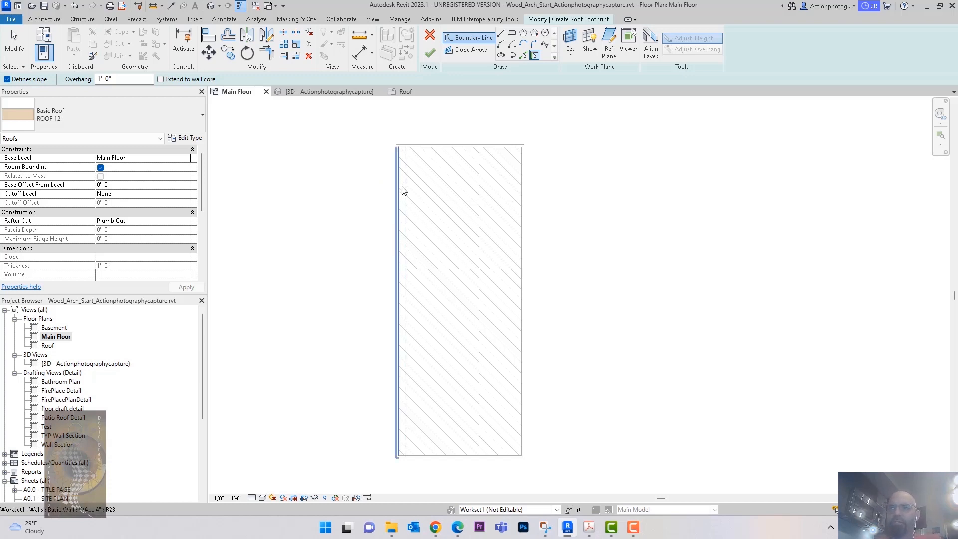
left_click(398, 199)
left_click(450, 148)
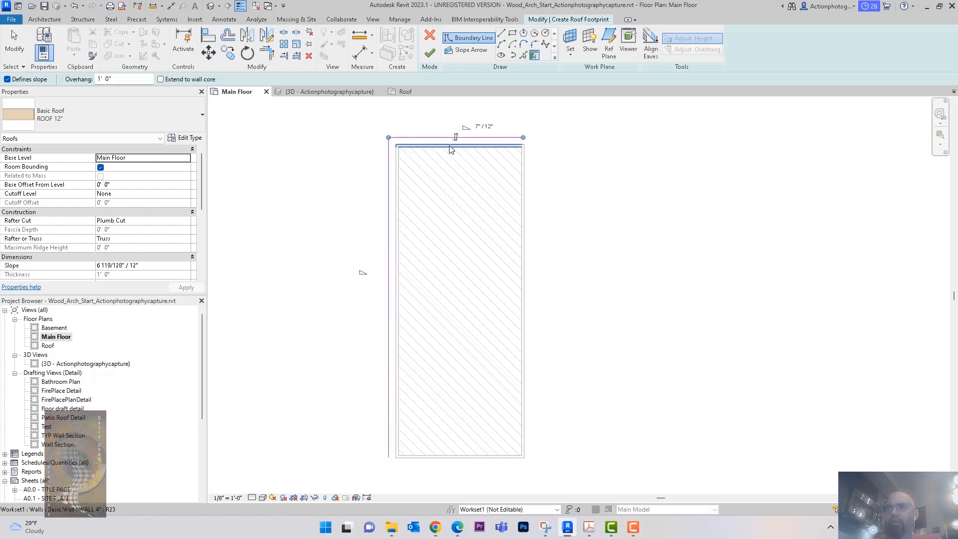
left_click(523, 280)
left_click(477, 465)
mouse_move(537, 417)
middle_mouse_down()
mouse_move(545, 375)
mouse_move(535, 402)
middle_mouse_up()
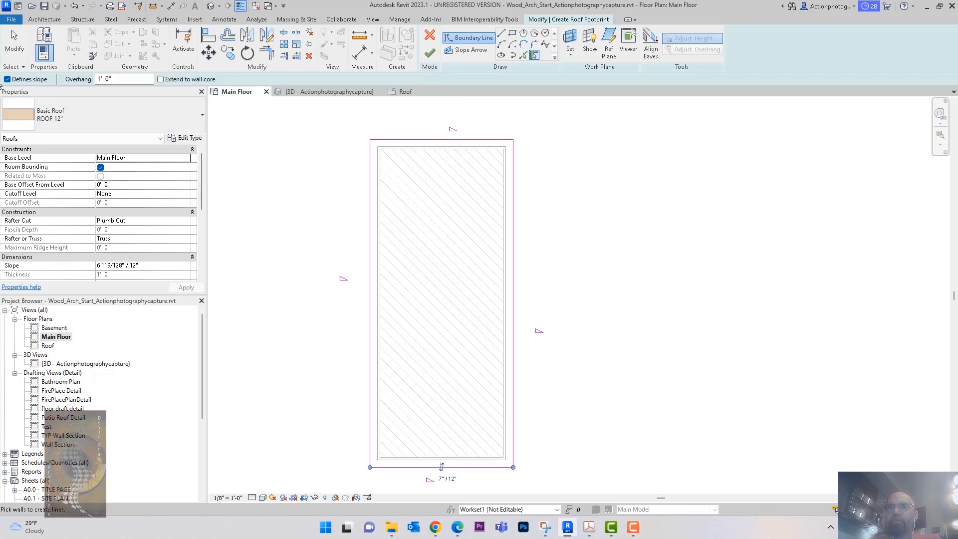
middle_click_drag(666, 268, 673, 258)
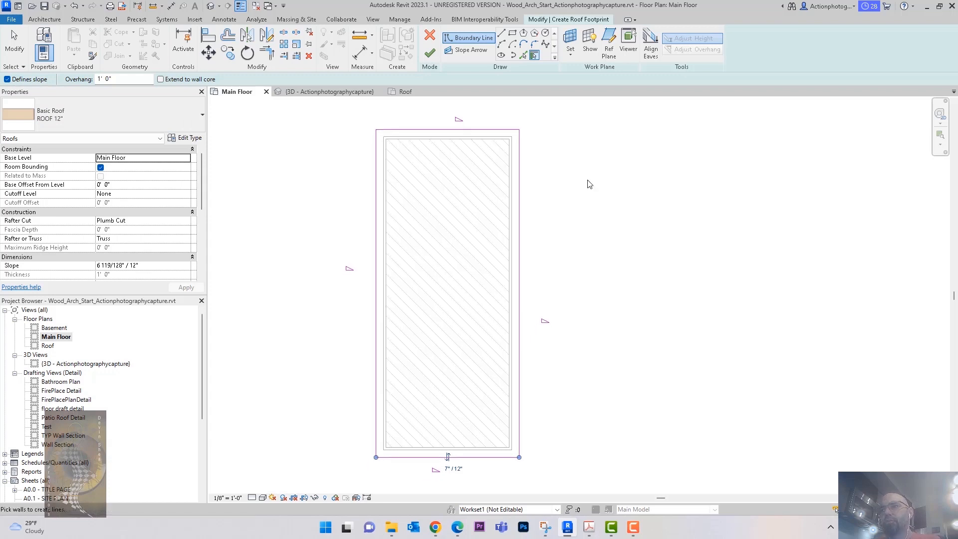
Finish the roof footprint sketch and decline attaching the highlighted walls to the roof.
left_click(513, 165)
key("Escape")
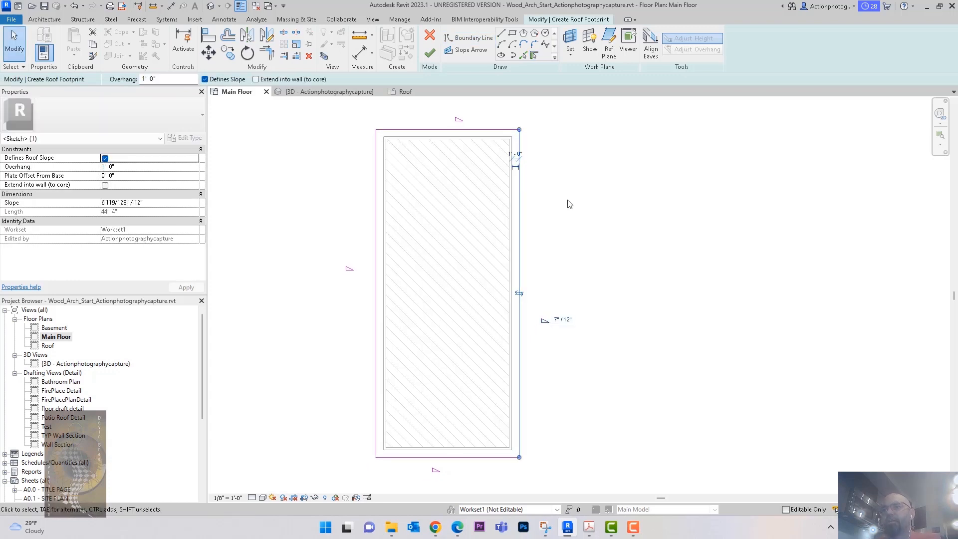
key("Escape")
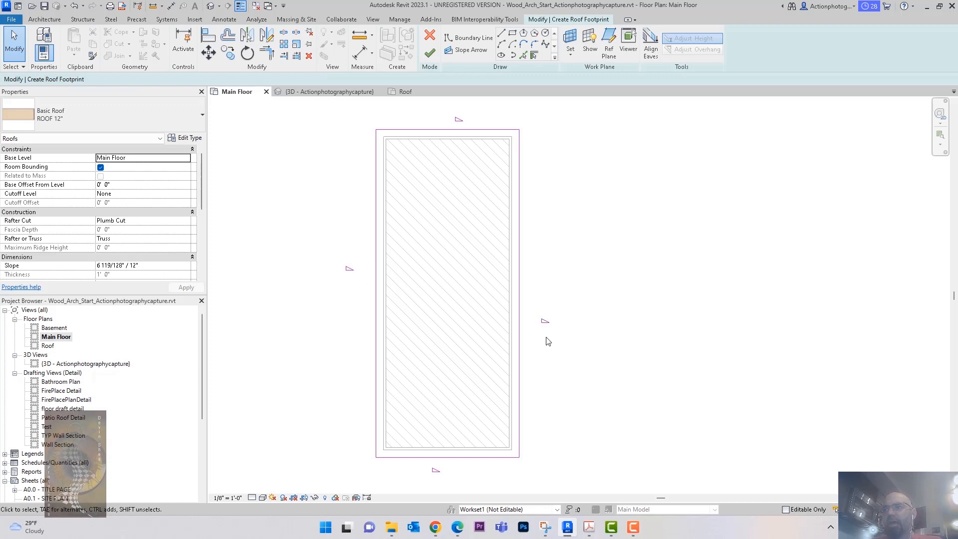
left_click(431, 54)
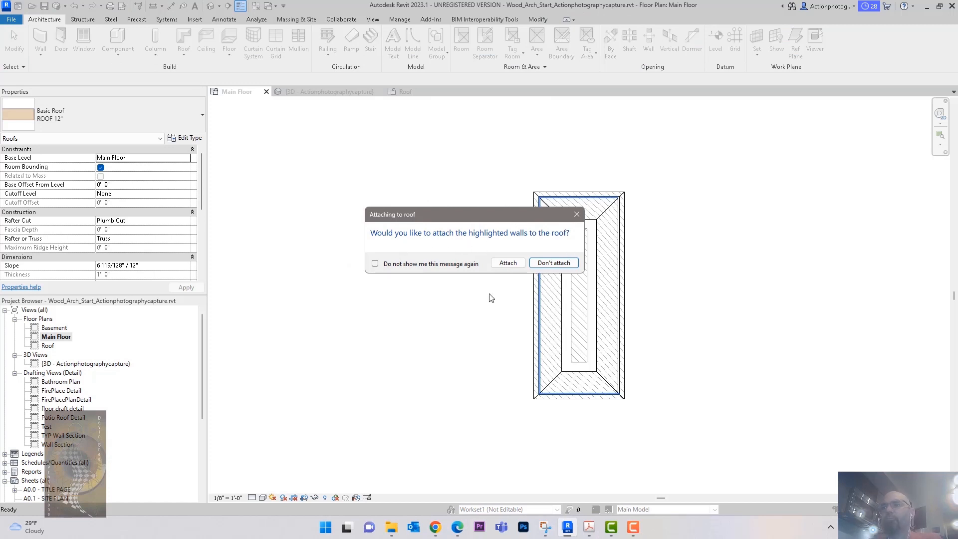
left_click_drag(492, 214, 429, 190)
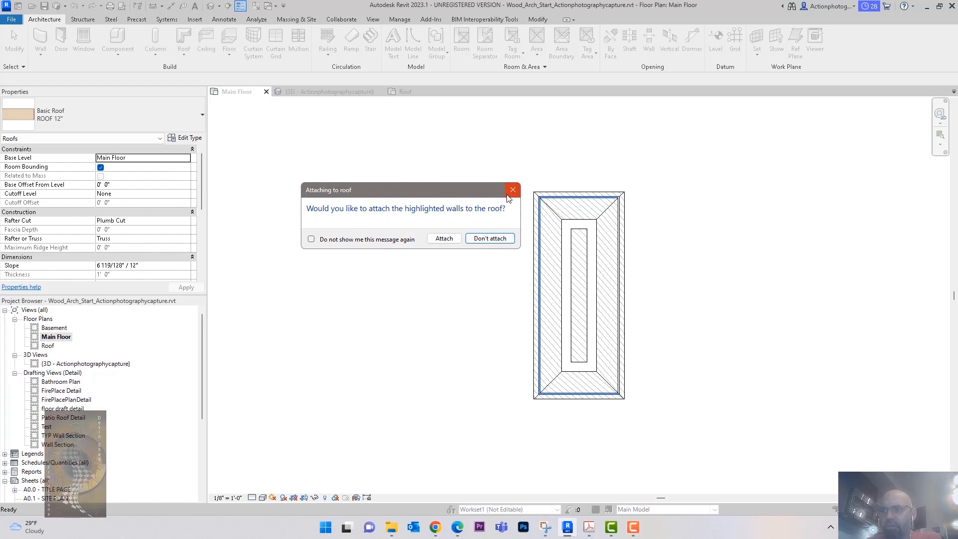
left_click(488, 238)
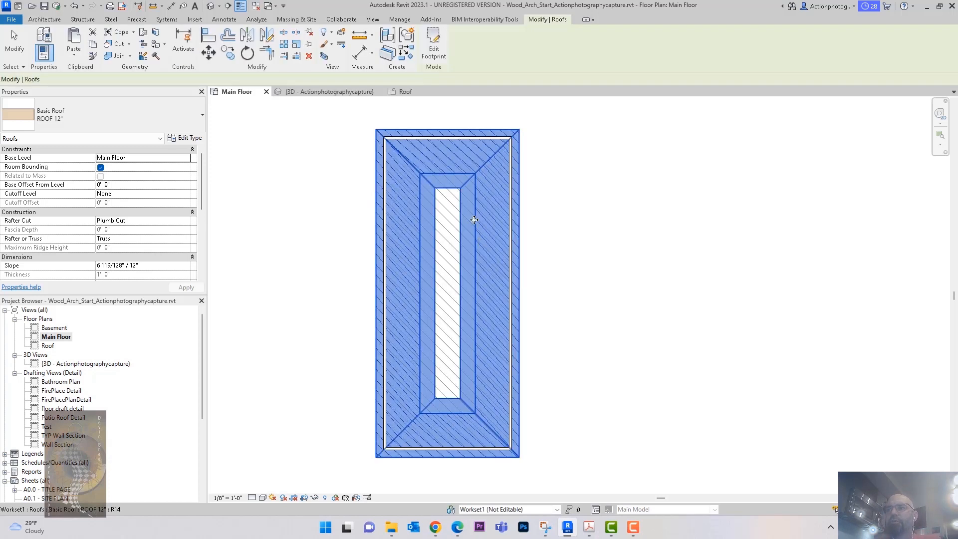
Inspect the new roof in the 3D view and change its base level to Roof.
left_click(210, 9)
left_click(653, 334)
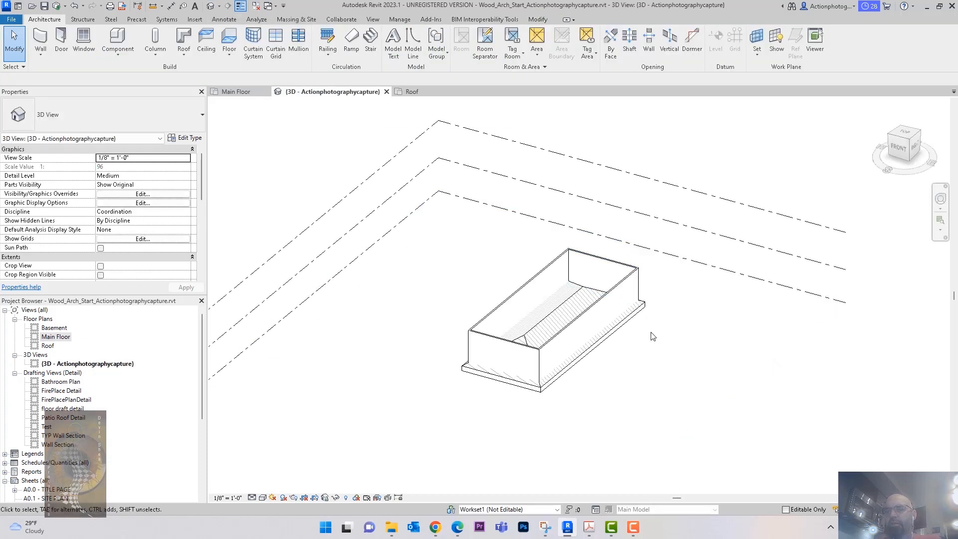
left_click(639, 325)
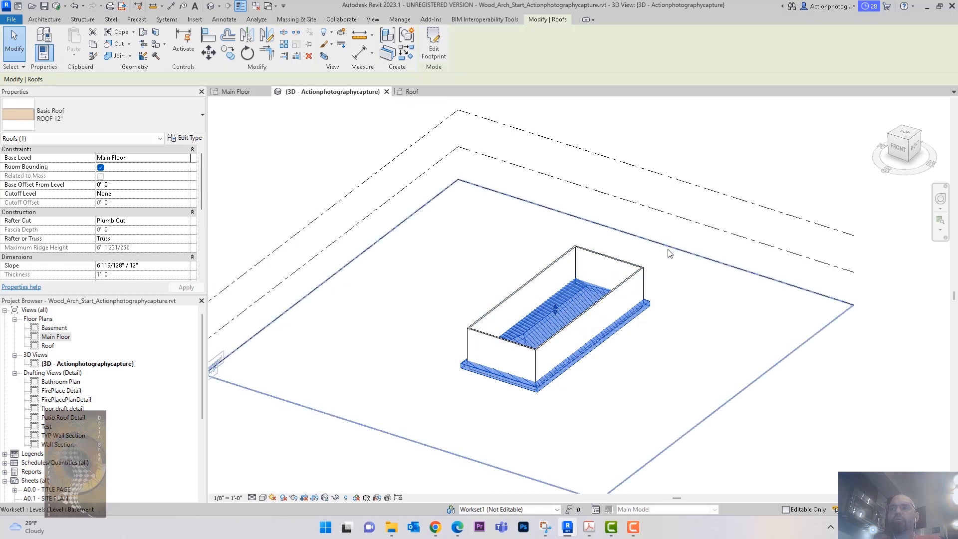
middle_click_drag(637, 349, 640, 356, "shift")
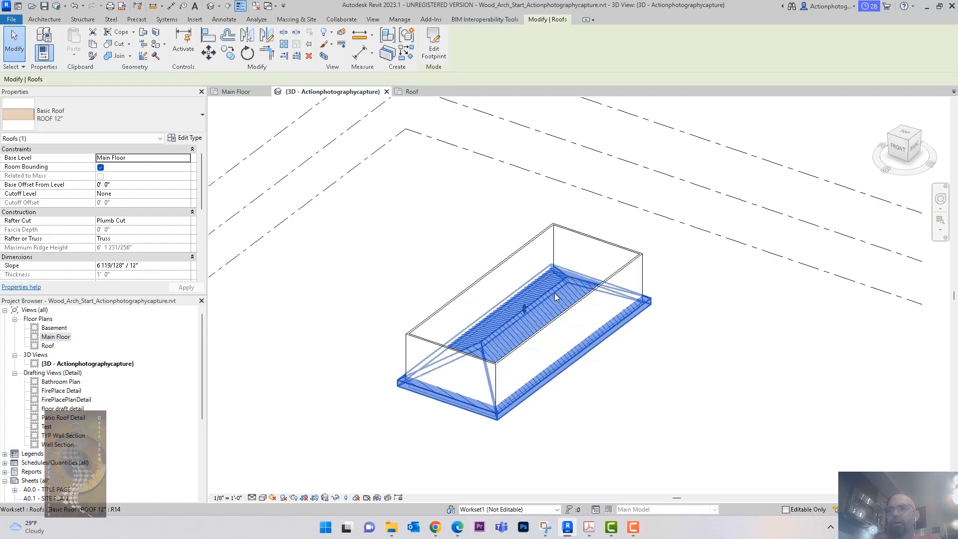
left_click(236, 91)
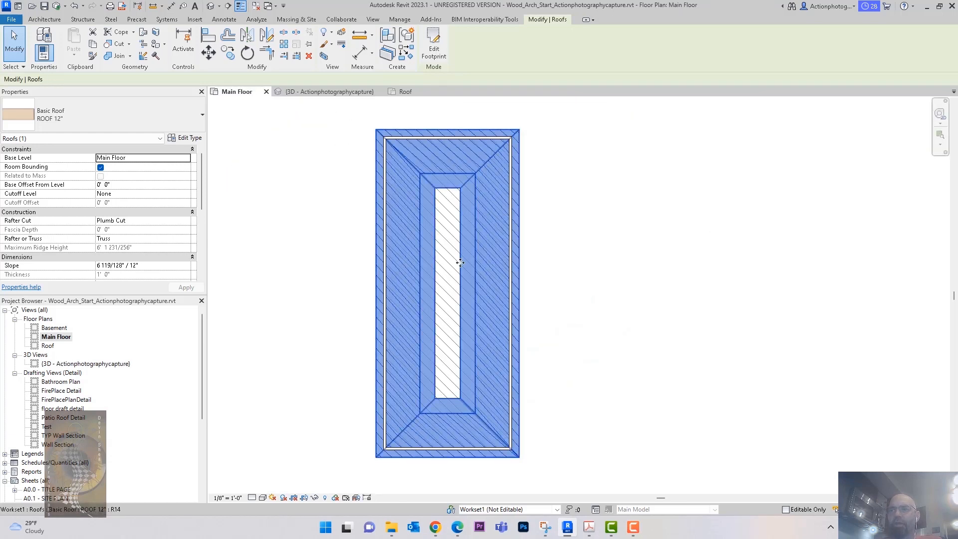
left_click(333, 94)
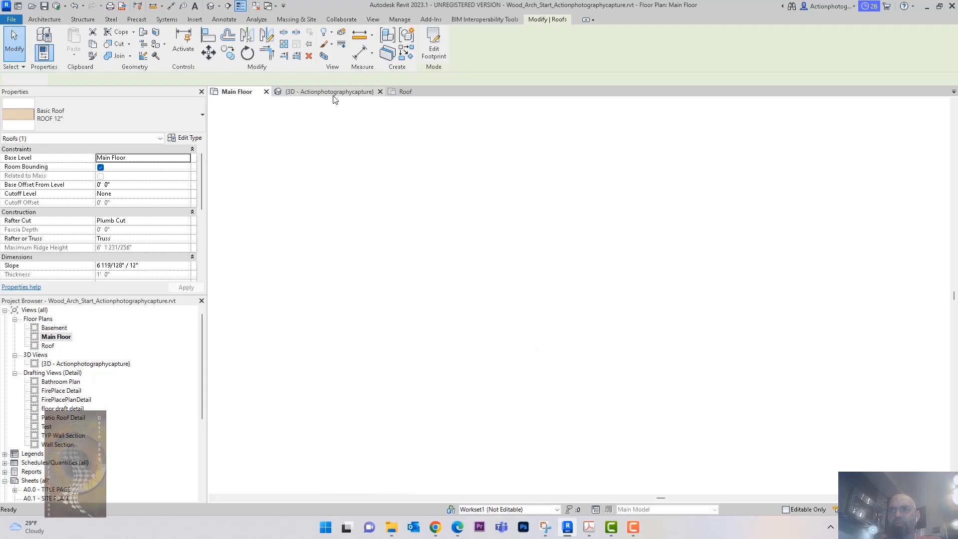
left_click(185, 158)
left_click(147, 182)
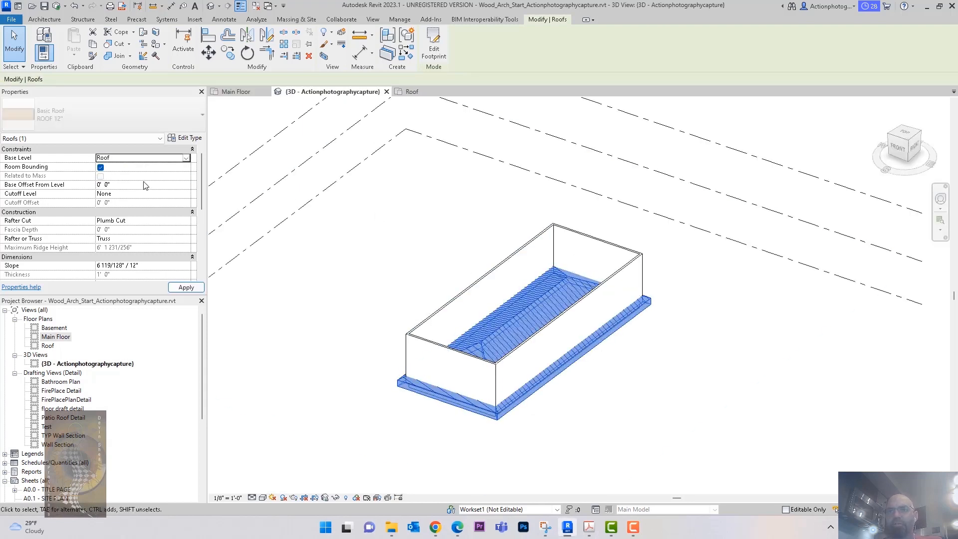
left_click(192, 290)
mouse_move(395, 287)
middle_mouse_down("shift")
mouse_move(357, 253)
mouse_move(406, 278)
middle_mouse_up("shift")
left_click(361, 298)
left_click(362, 301)
mouse_move(384, 316)
middle_mouse_down("shift")
mouse_move(324, 284)
mouse_move(348, 275)
mouse_move(336, 275)
middle_mouse_up("shift")
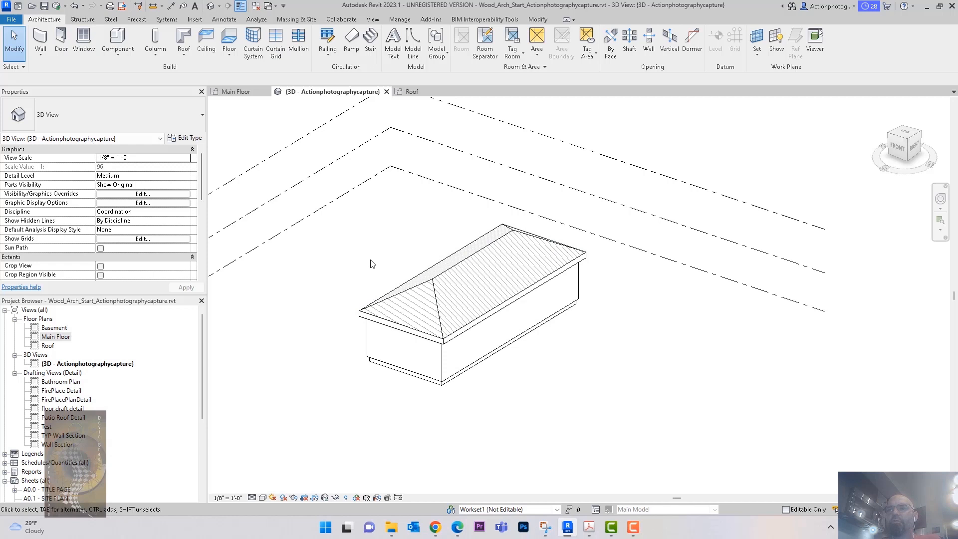
middle_click_drag(371, 261, 383, 285)
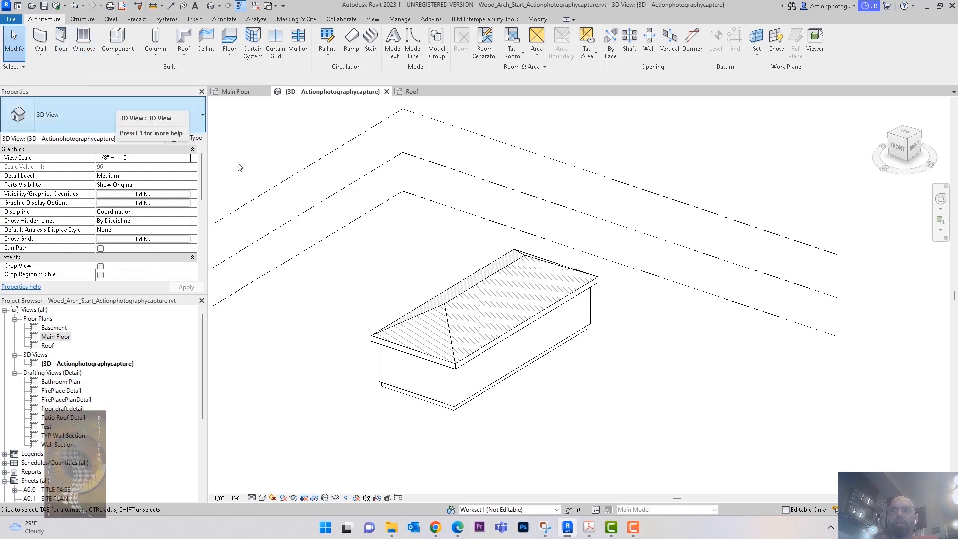
middle_click_drag(260, 149, 278, 156)
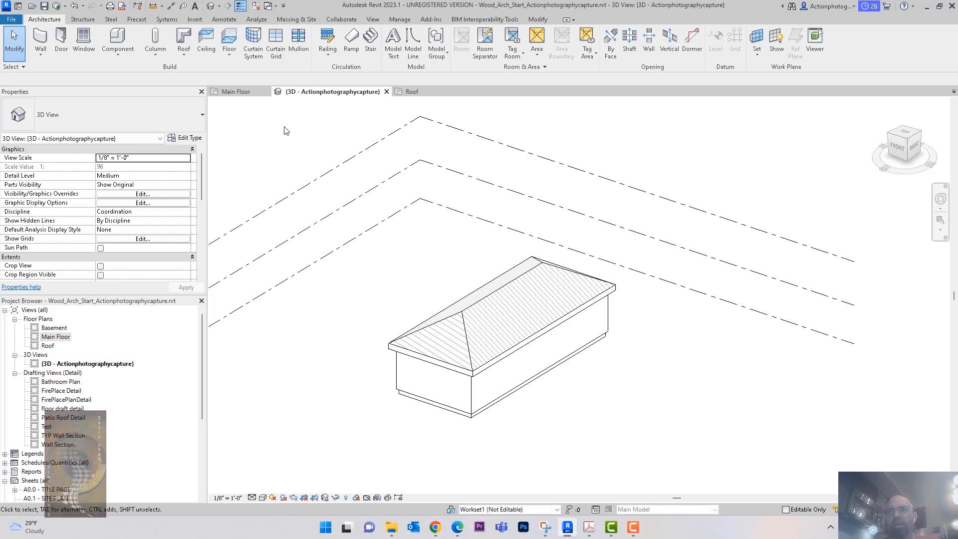
middle_click_drag(286, 131, 581, 270, "shift")
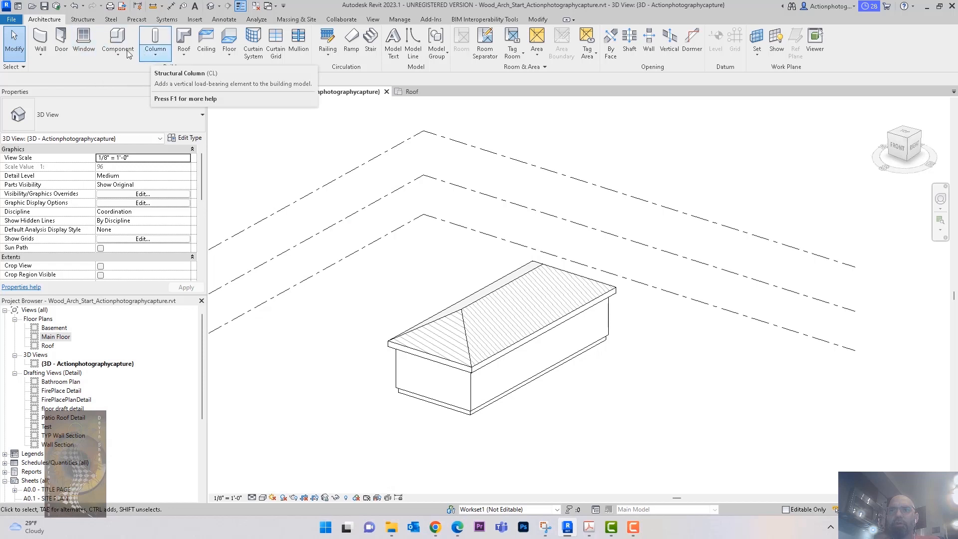
Place a Single-Flush 30" x 80" door in the long right-side wall, about 6' 6" from its back corner.
left_click(62, 45)
middle_click_drag(406, 265, 408, 270, "shift")
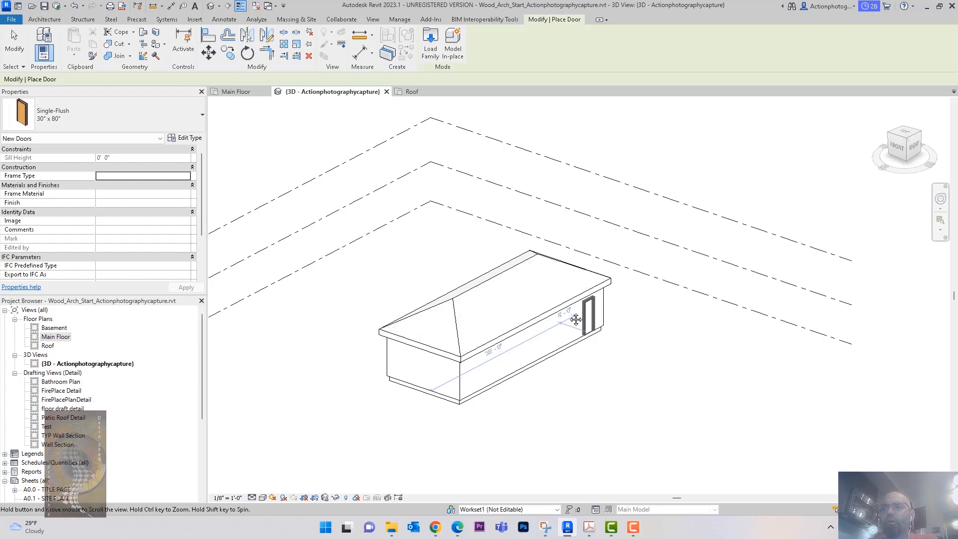
scroll(549, 315, "up", 3)
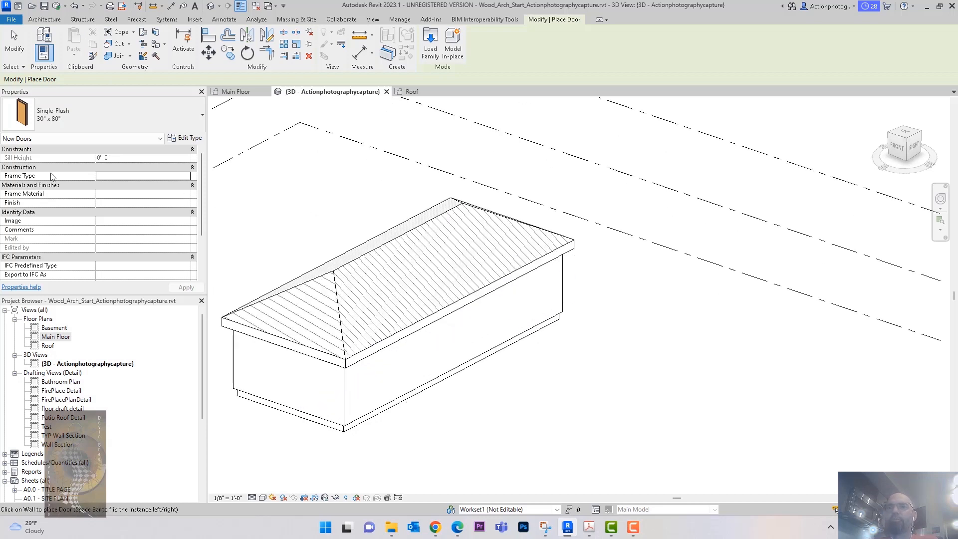
left_click(117, 110)
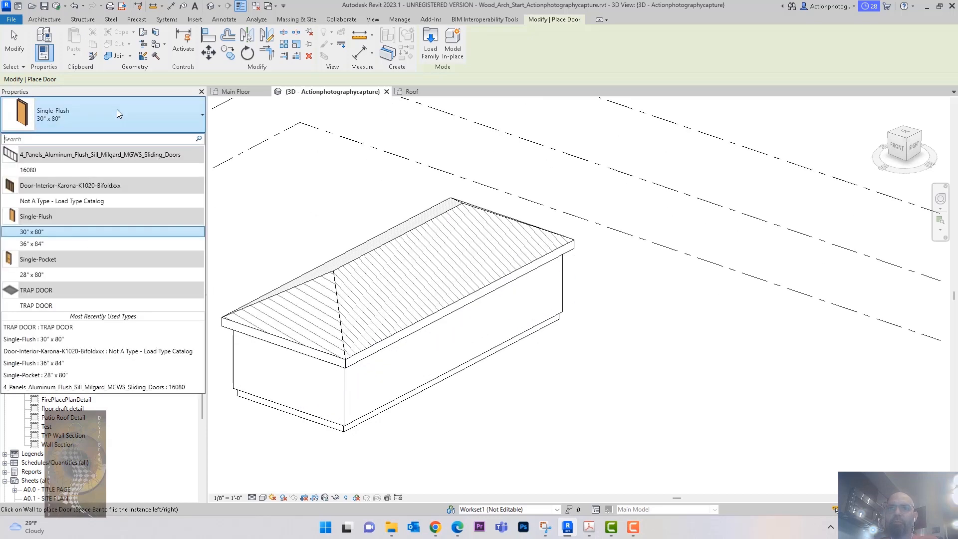
left_click(324, 5)
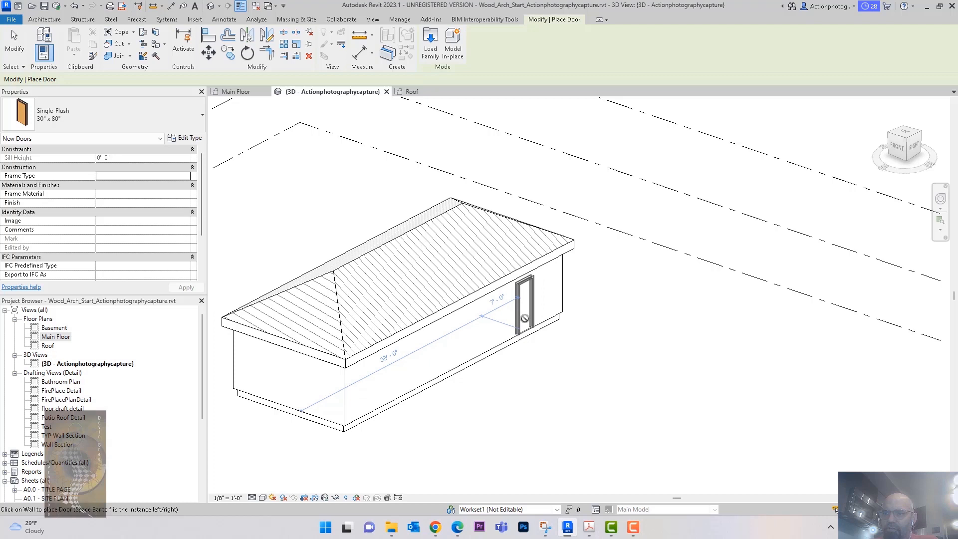
left_click(528, 318)
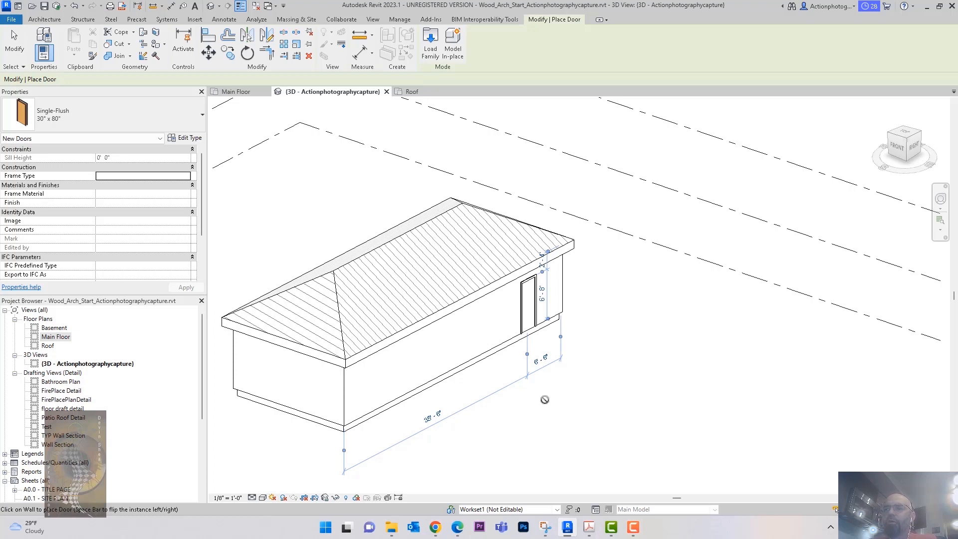
Set the door's distance from the back corner of the wall to 5' and end door placement.
left_click(543, 362)
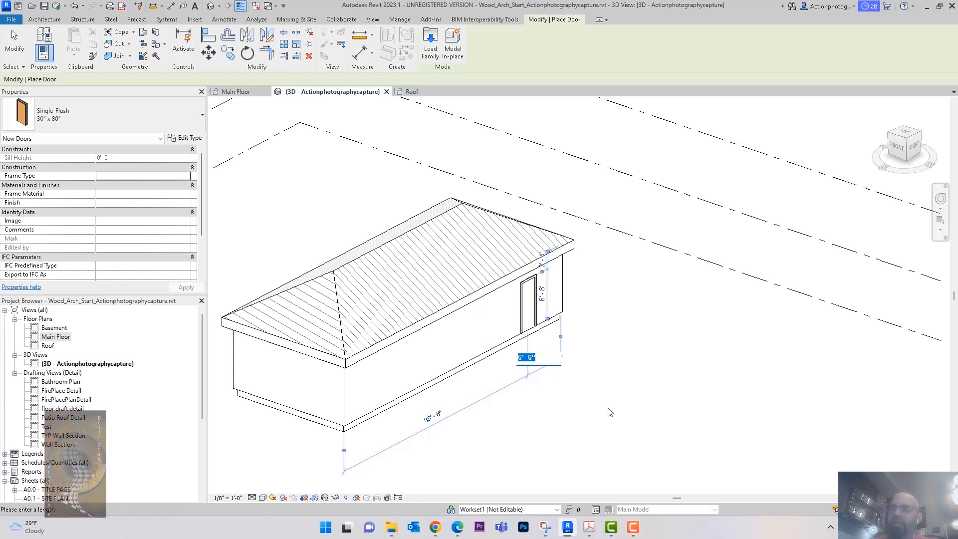
type("5")
key("Return")
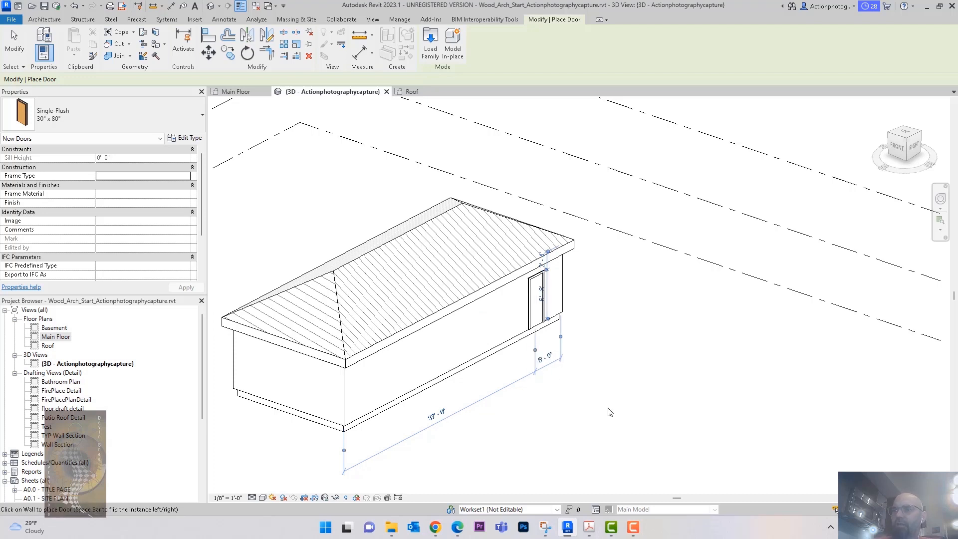
middle_click_drag(608, 407, 630, 370)
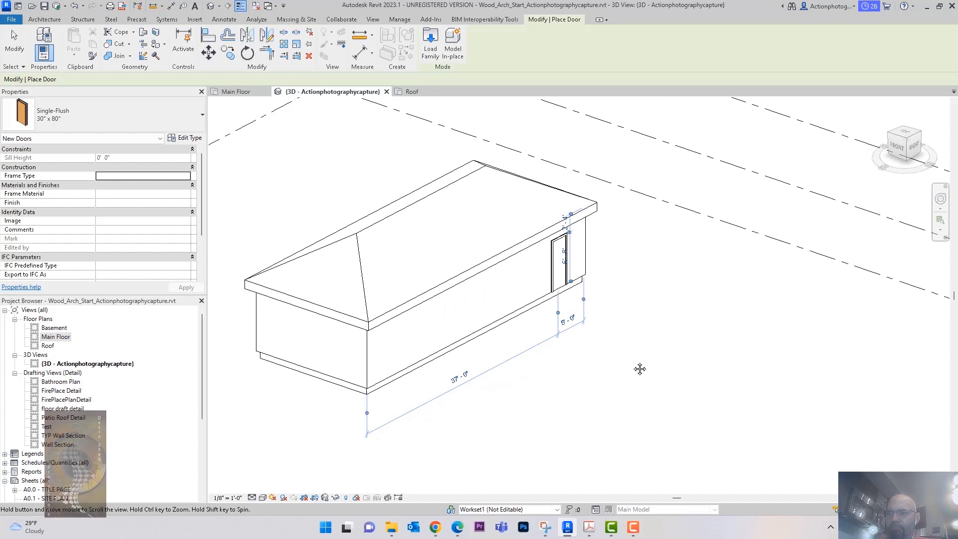
mouse_move(597, 352)
middle_mouse_down("shift")
mouse_move(495, 343)
mouse_move(566, 358)
middle_mouse_up("shift")
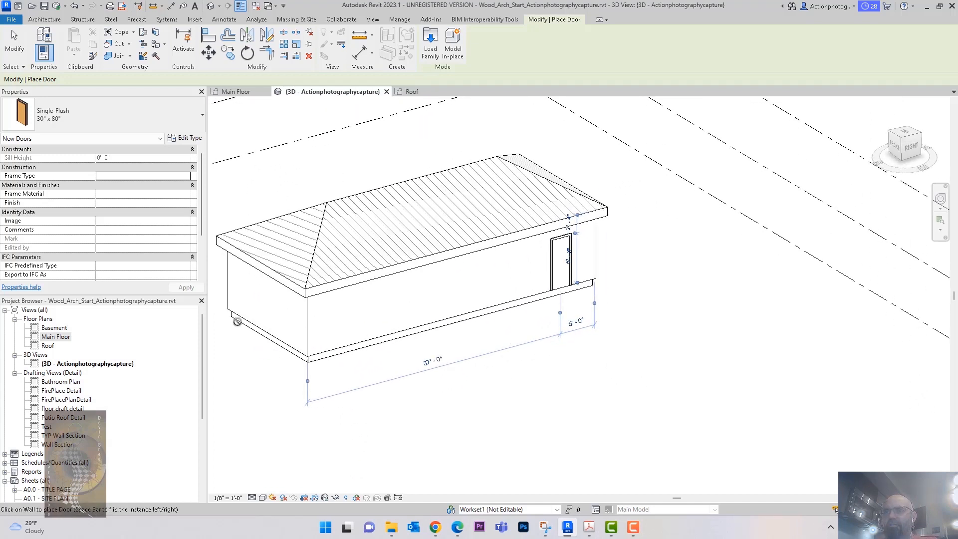
middle_click_drag(610, 355, 614, 375, "shift")
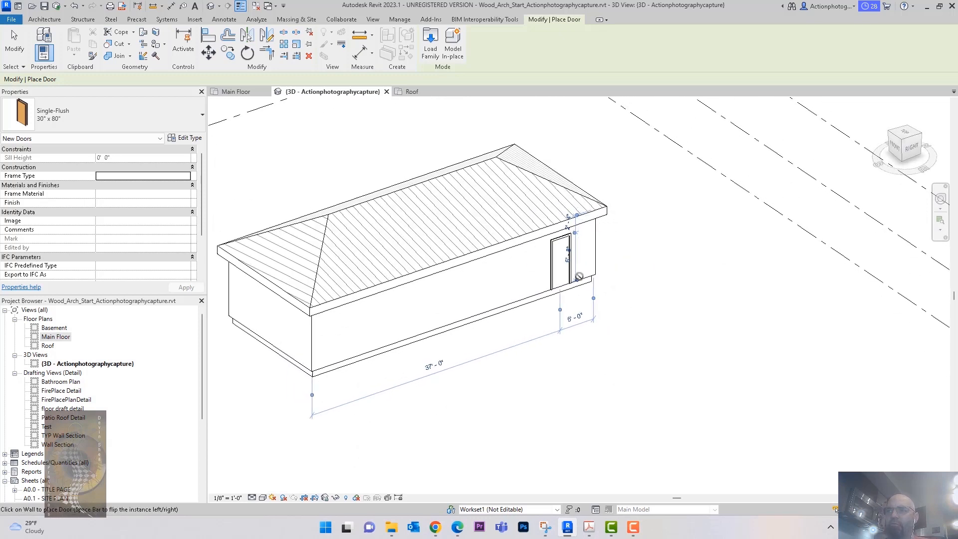
middle_click_drag(551, 390, 616, 393)
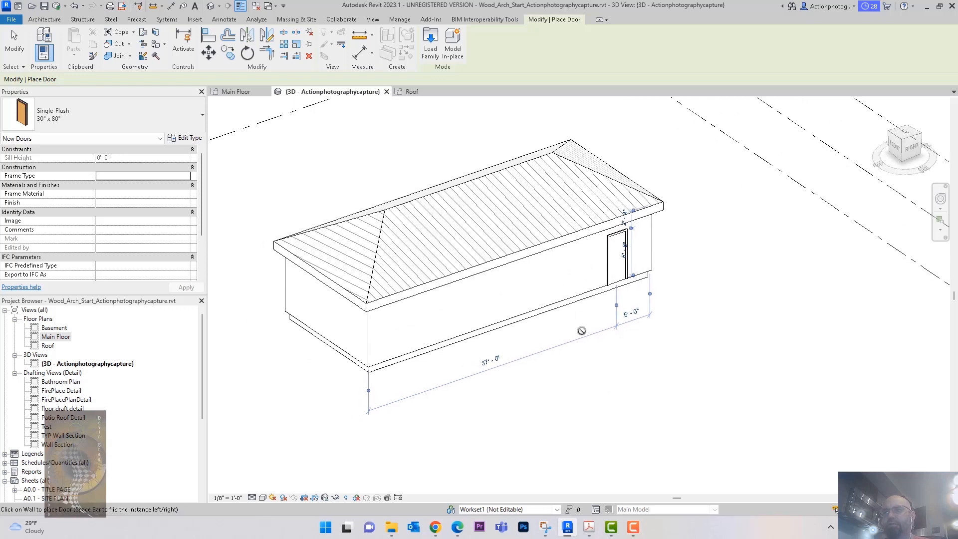
left_click(617, 283)
key("Escape")
key("Escape")
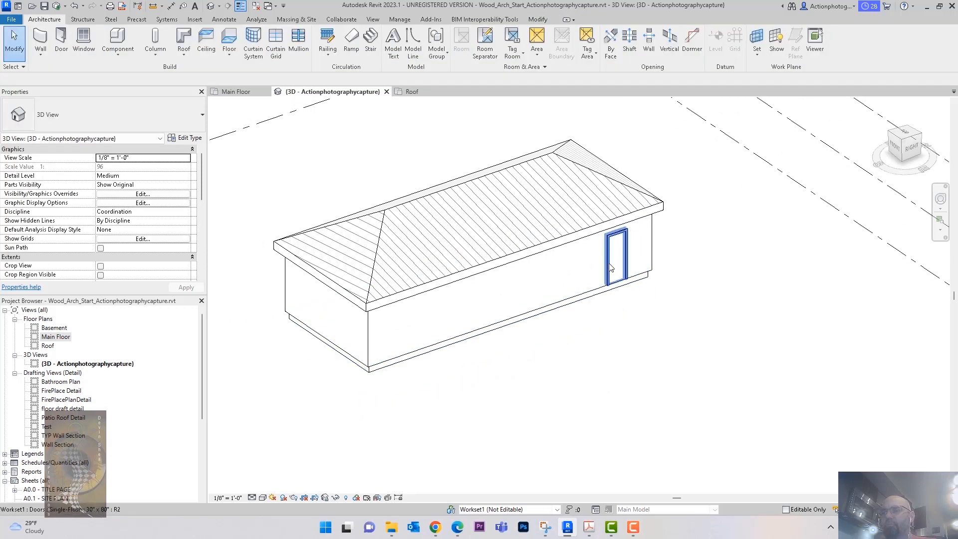
Place two Window-Fixed 29" x 24" windows in the long left-side wall, about 6' from its back corner and 10' apart.
left_click(83, 44)
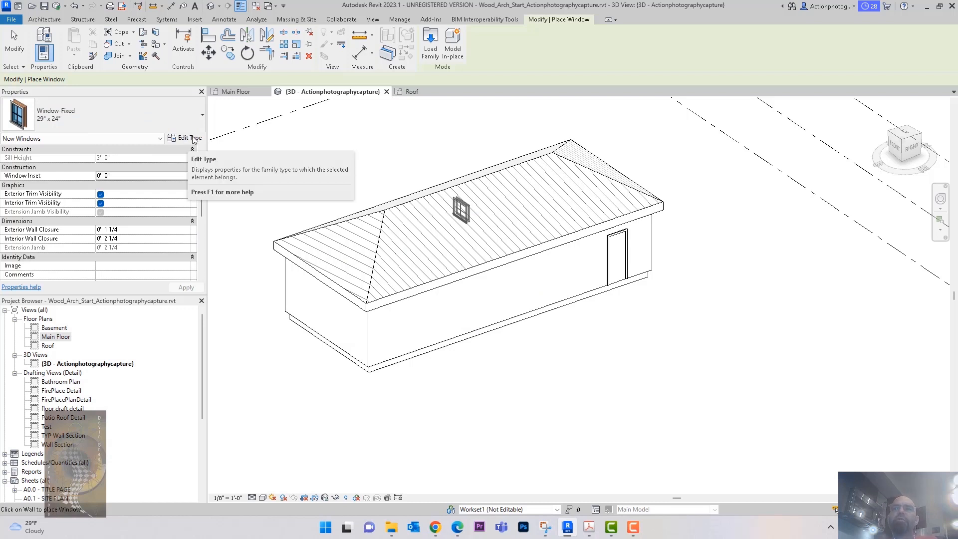
left_click(172, 110)
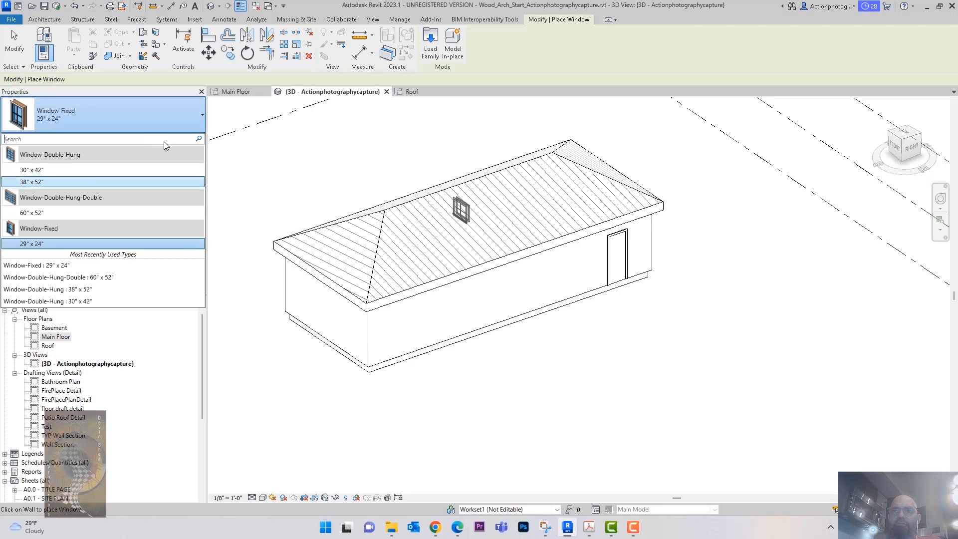
left_click(158, 110)
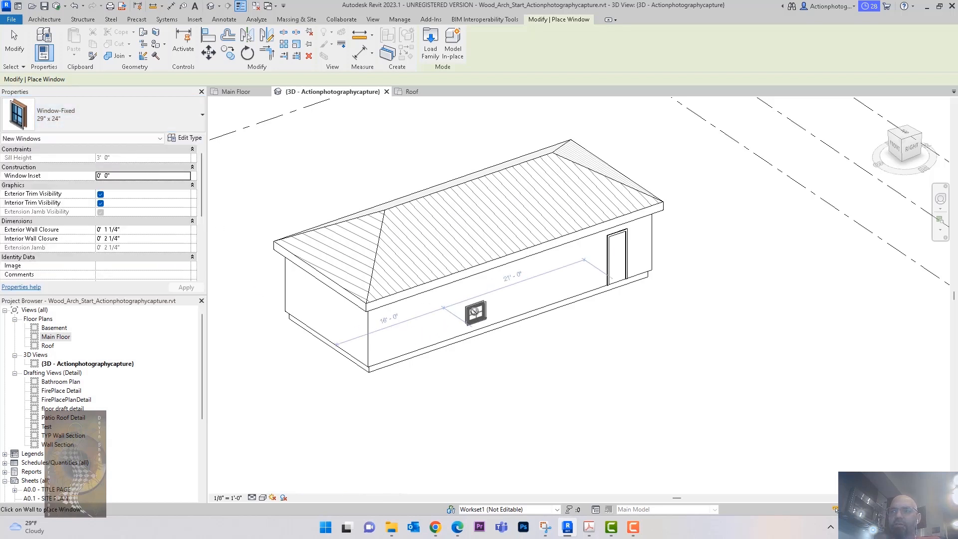
scroll(545, 285, "up", 3)
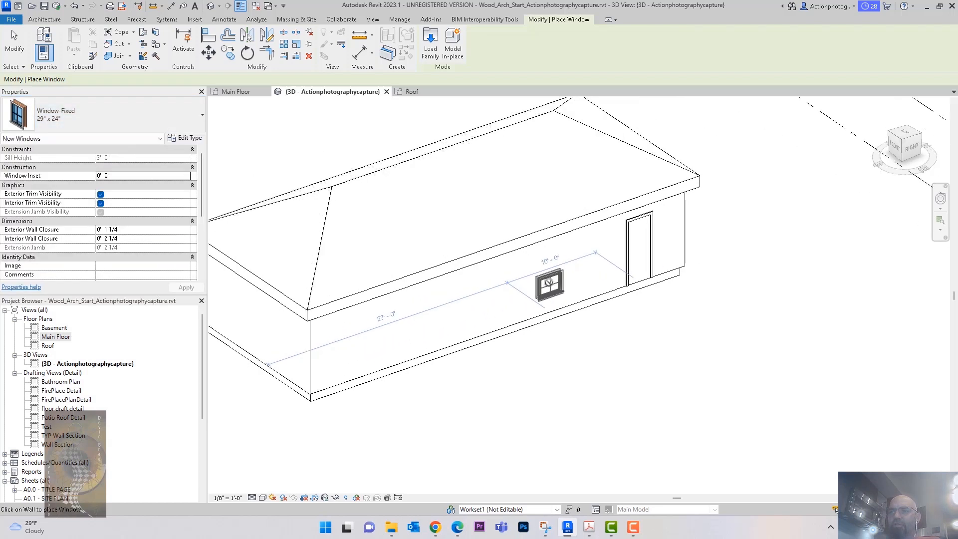
scroll(549, 284, "down", 1)
middle_click_drag(490, 298, 763, 285, "shift")
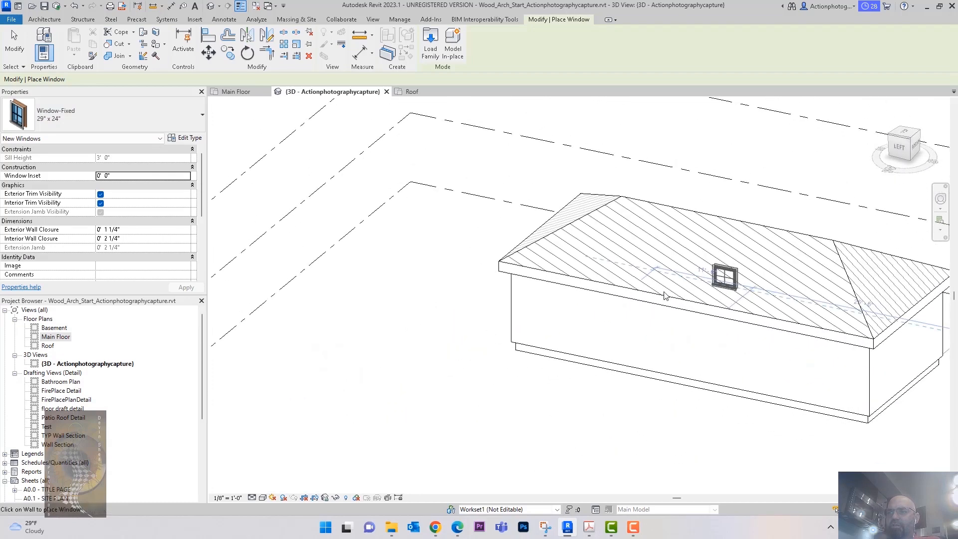
left_click(566, 319)
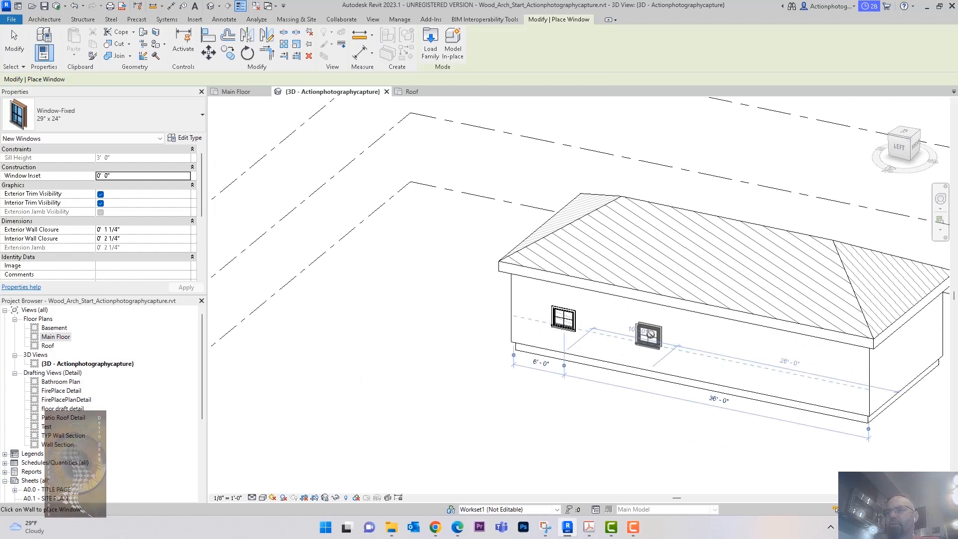
left_click(650, 334)
middle_click_drag(606, 405, 439, 368)
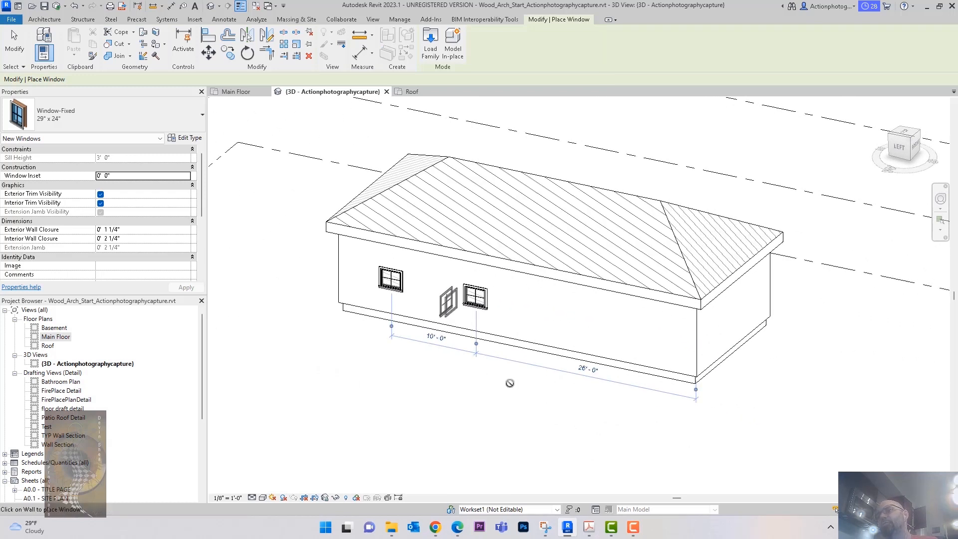
middle_click_drag(509, 384, 591, 372, "shift")
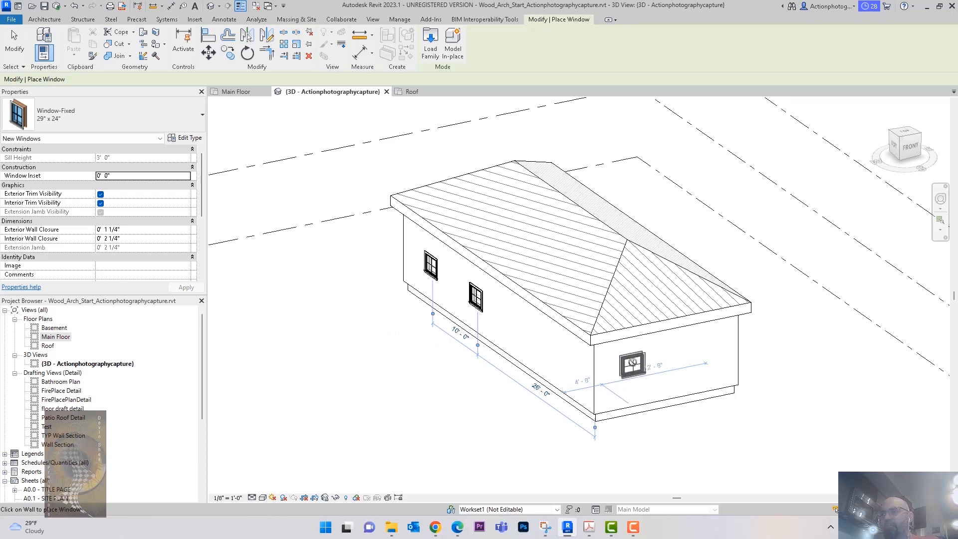
Place a Window-Fixed 29" x 24" in the short front wall, about 4' 6" from its left corner, with a 3' 0" sill height.
left_click(632, 363)
key("Escape")
key("Escape")
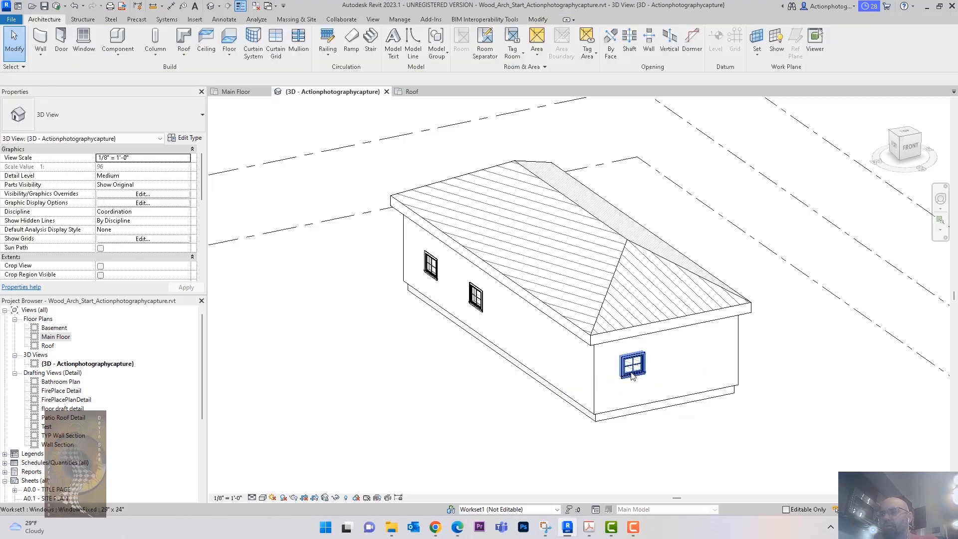
left_click(631, 373)
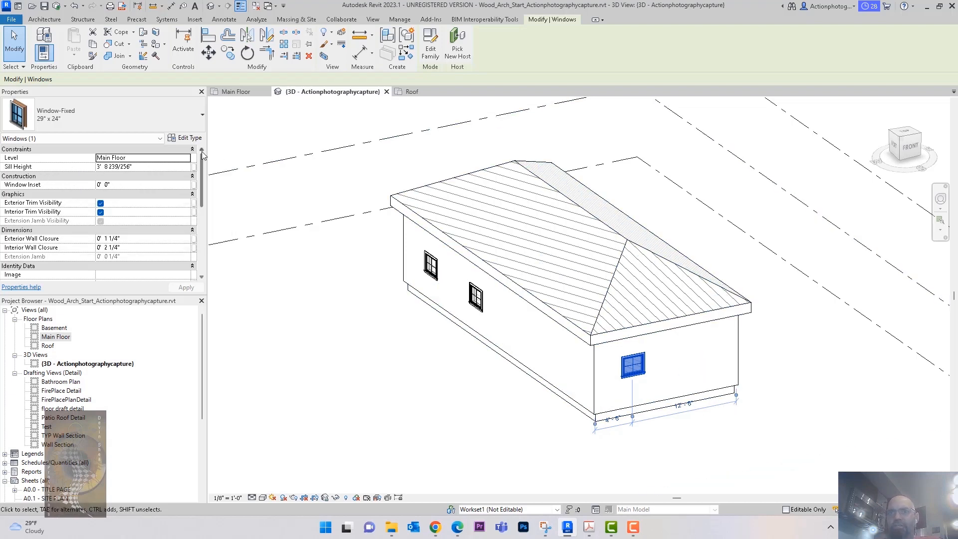
left_click(170, 166)
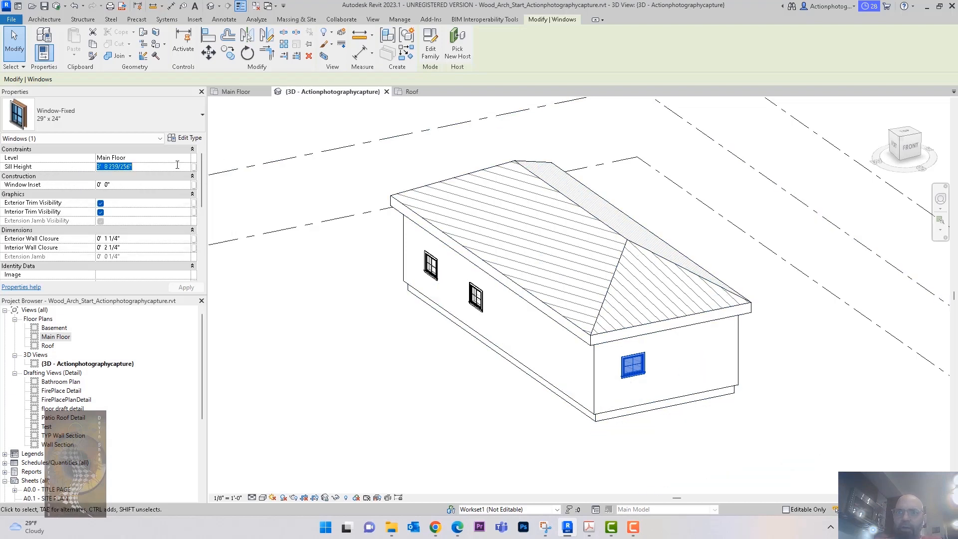
type("3'  0")
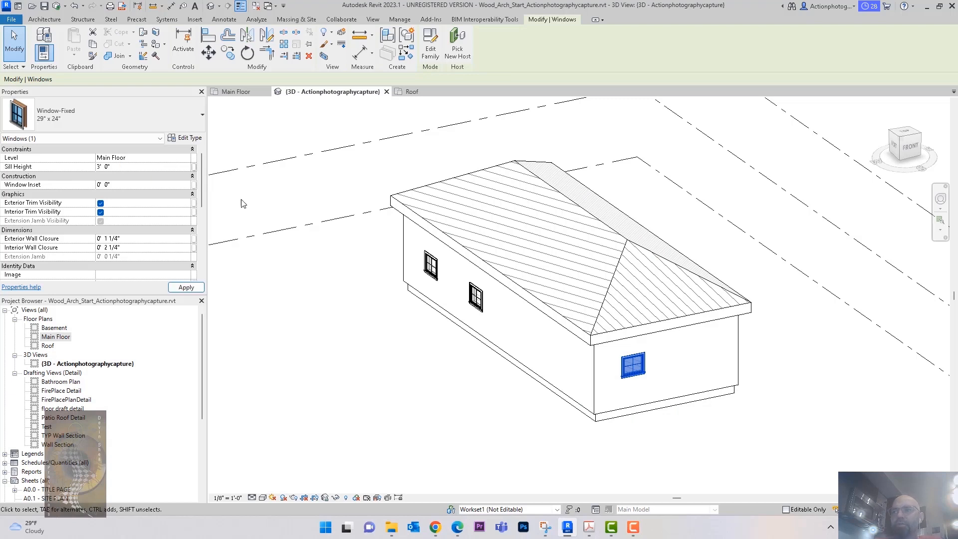
Set the front window's distance from the wall's left corner to 4' and deselect it.
scroll(623, 428, "up", 2)
left_click(621, 427)
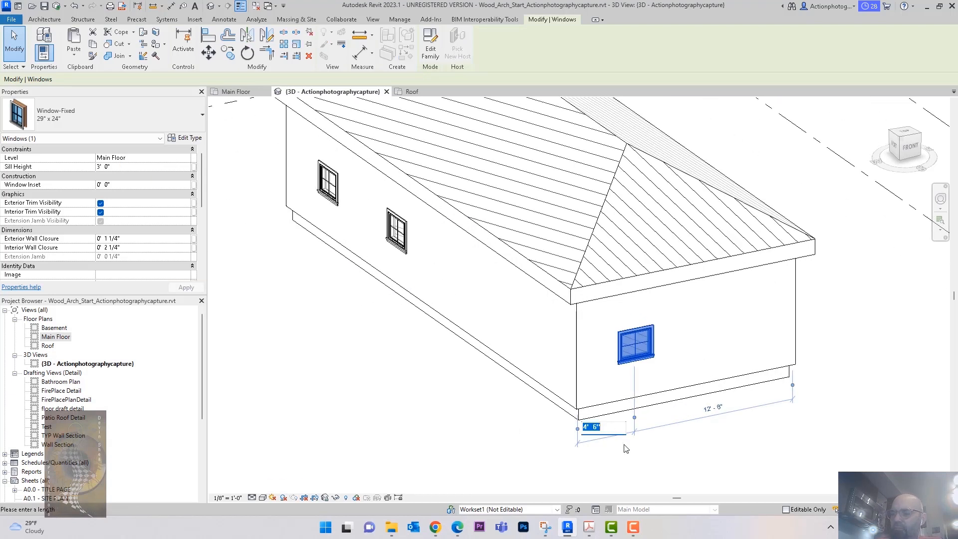
type("4")
key("Return")
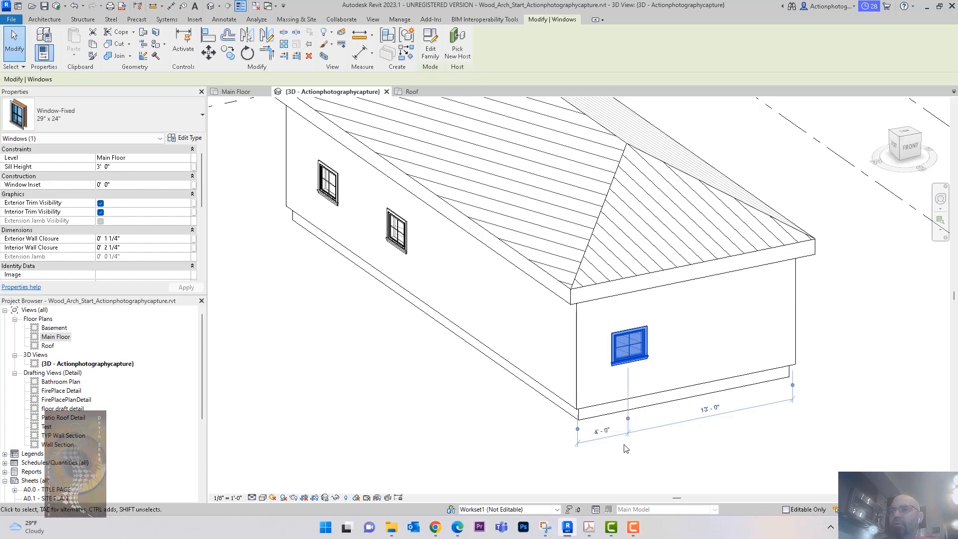
left_click(443, 405)
Open the Main Floor plan and turn off the thin lines display.
mouse_move(443, 405)
middle_mouse_down("shift")
mouse_move(763, 424)
mouse_move(497, 409)
mouse_move(564, 407)
middle_mouse_up("shift")
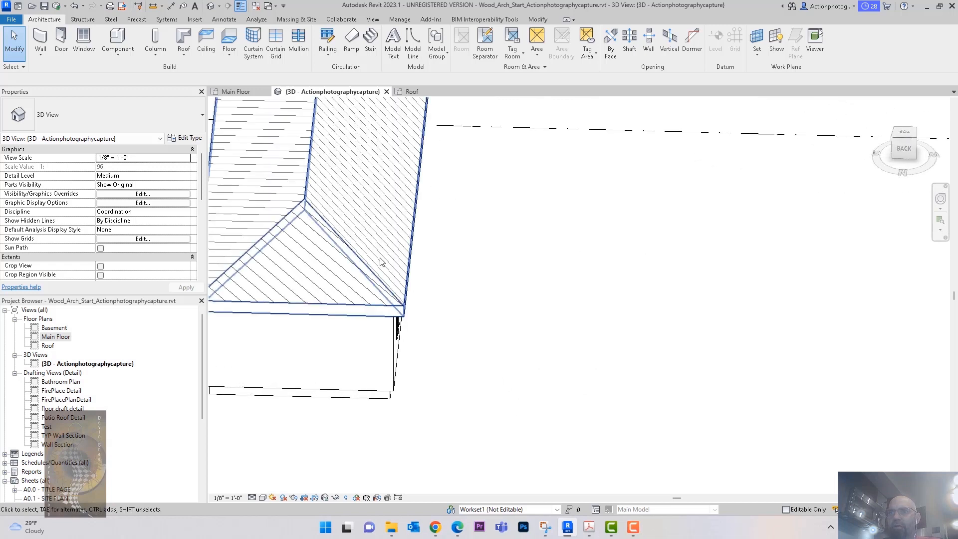
left_click(244, 93)
left_click(240, 5)
middle_click_drag(545, 254, 551, 267)
scroll(456, 270, "up", 1)
scroll(455, 269, "down", 1)
scroll(526, 212, "up", 5)
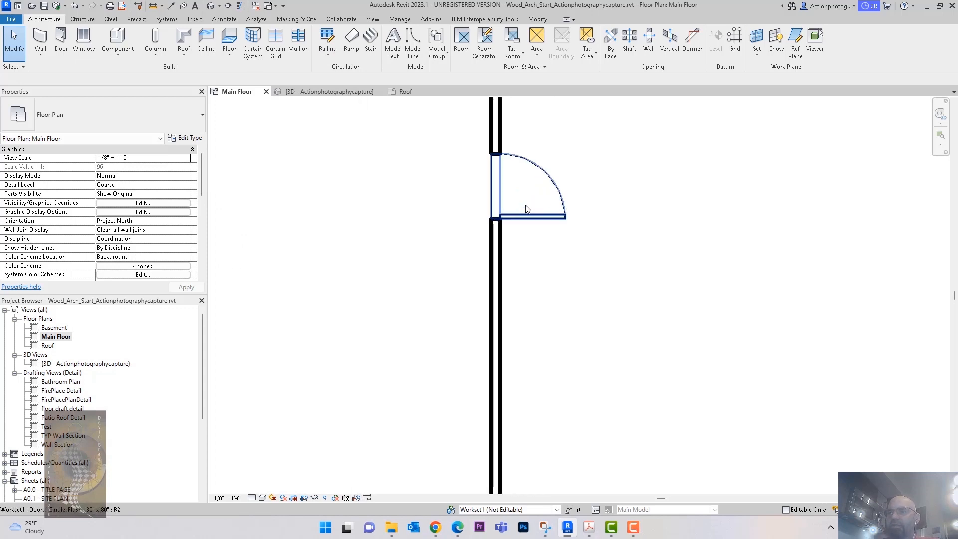
scroll(561, 243, "down", 3)
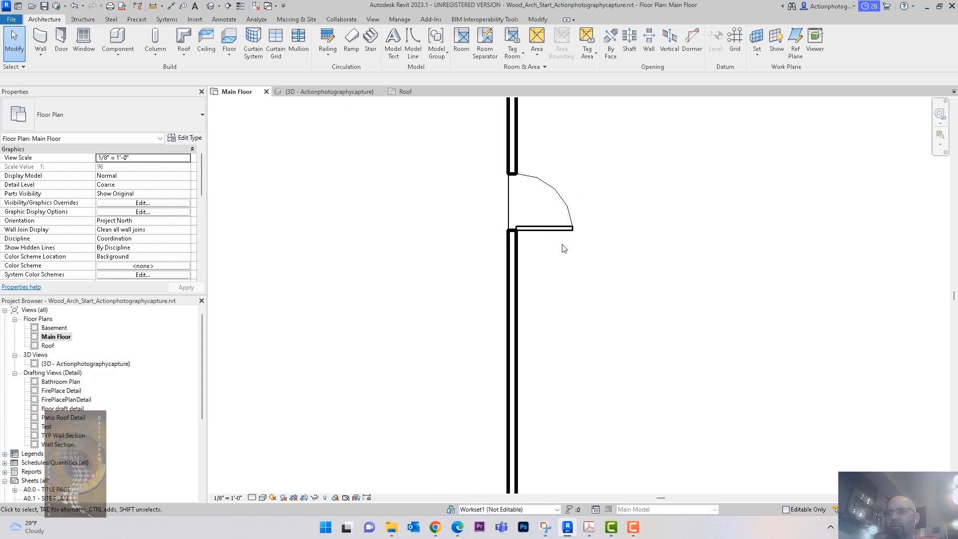
Flip the hand of the door in the long right wall so its hinge is on the jamb nearest the back corner.
left_click(563, 235)
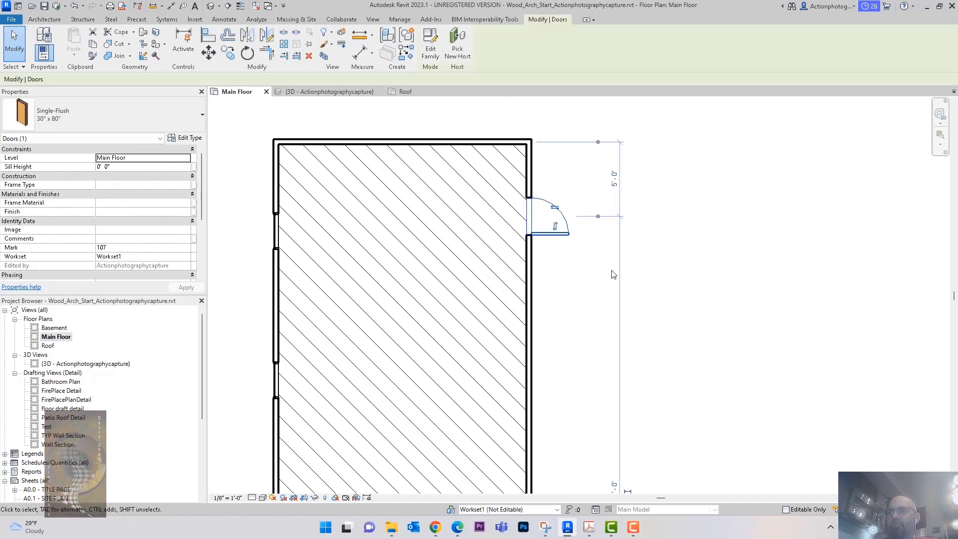
scroll(670, 299, "down", 3)
mouse_move(669, 387)
middle_mouse_down()
mouse_move(656, 409)
mouse_move(634, 402)
middle_mouse_up()
middle_click_drag(599, 230, 608, 274)
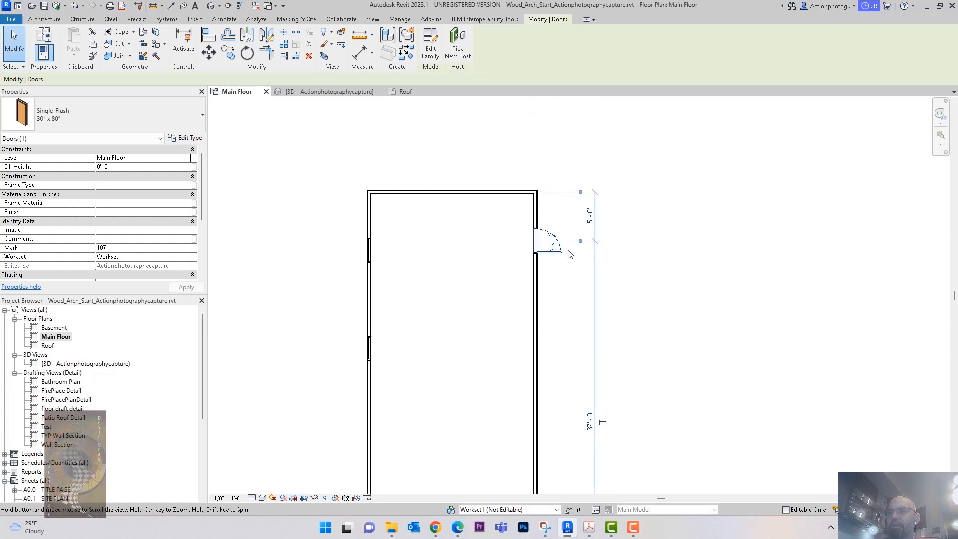
scroll(565, 250, "up", 2)
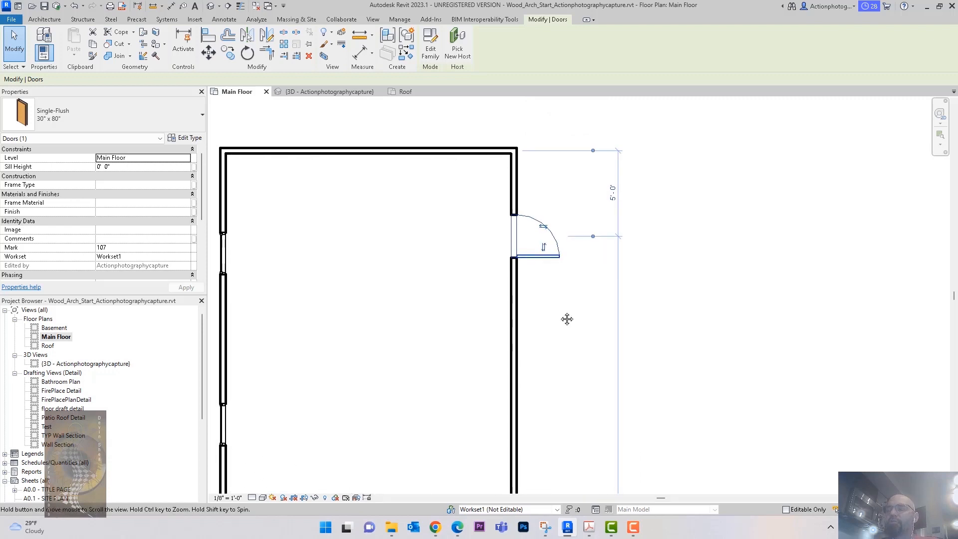
middle_click_drag(558, 273, 599, 301)
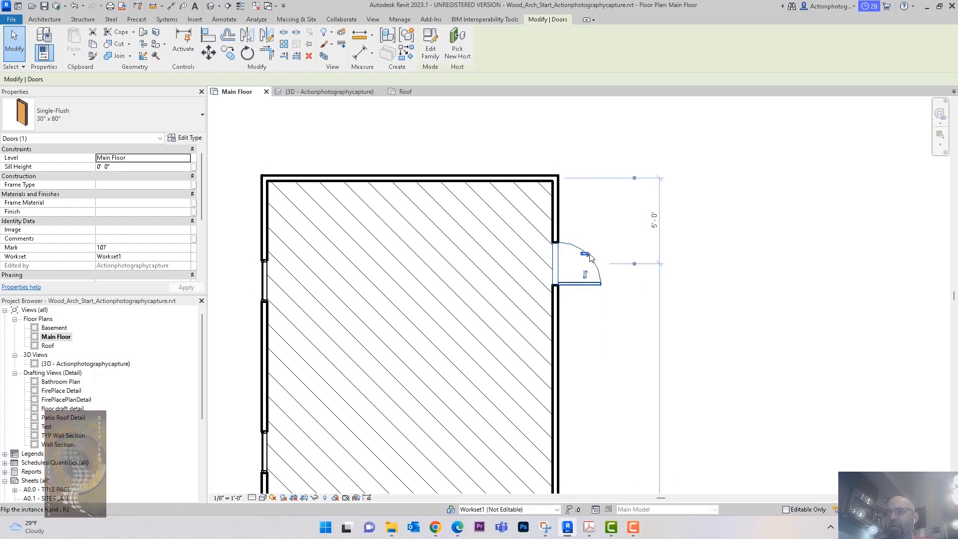
left_click(587, 275)
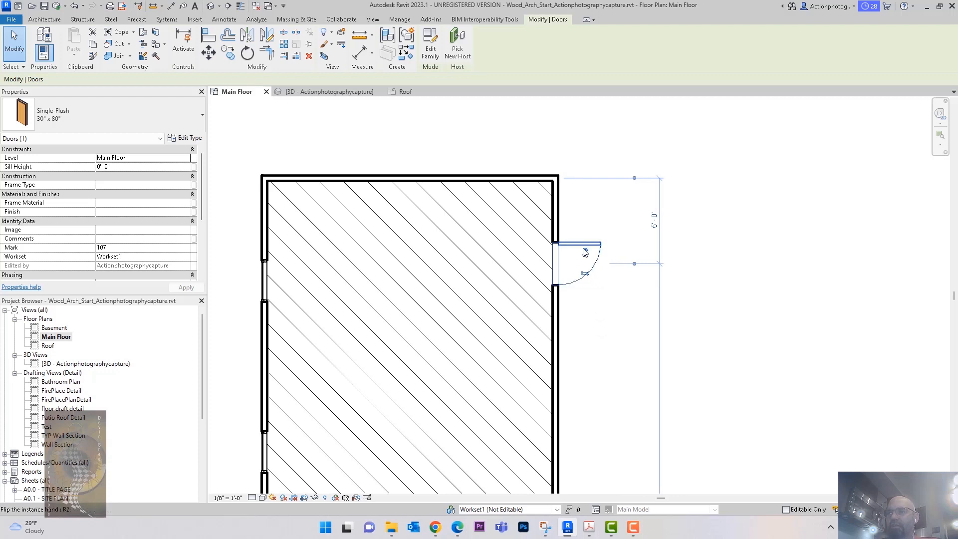
Cycle the door through its other hand and facing orientations, ending with an outward swing hinged nearest the back corner.
left_click(590, 279)
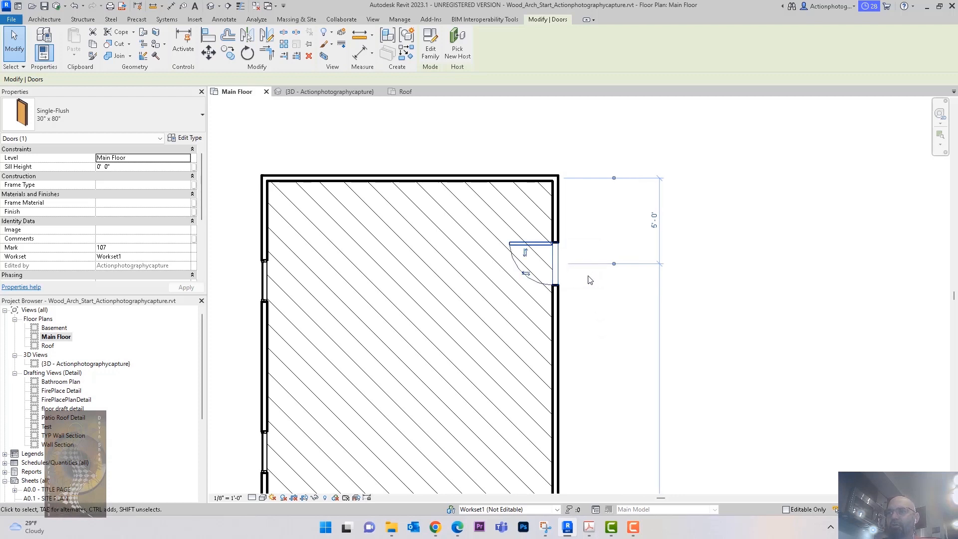
left_click(526, 273)
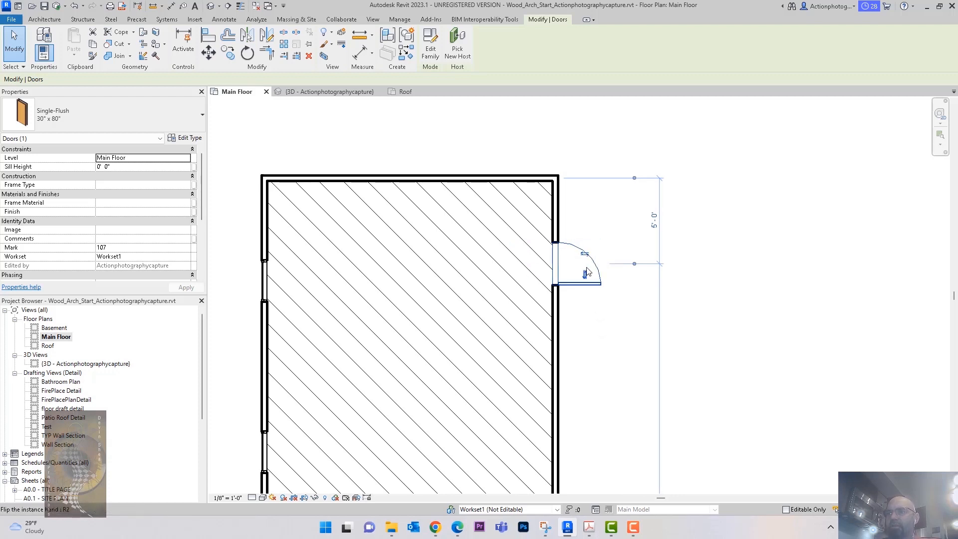
left_click(585, 274)
middle_click_drag(588, 302, 595, 285)
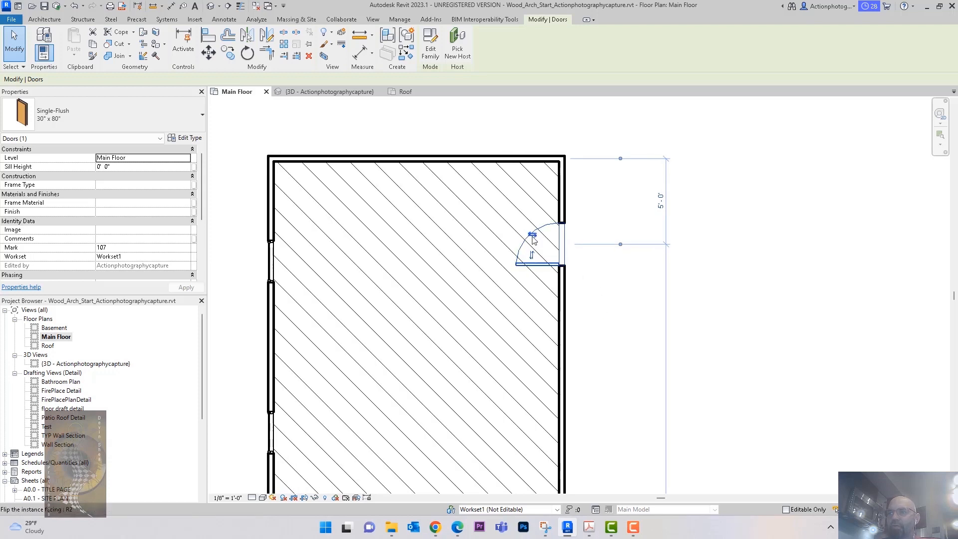
key("space")
left_click(592, 255)
middle_click_drag(612, 311, 677, 268)
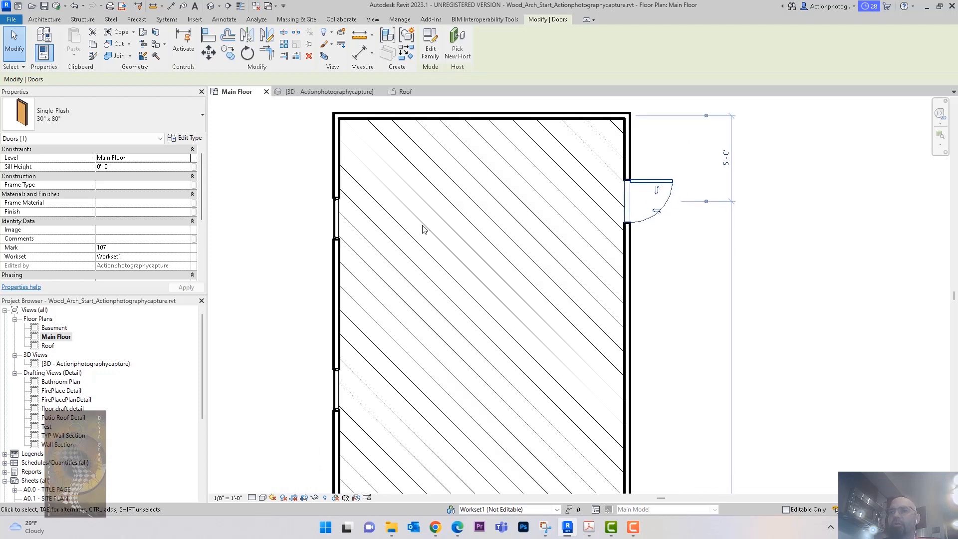
Try flipping the facing of the window nearest the back corner in the long left wall.
left_click(336, 218)
middle_click_drag(324, 272, 331, 291)
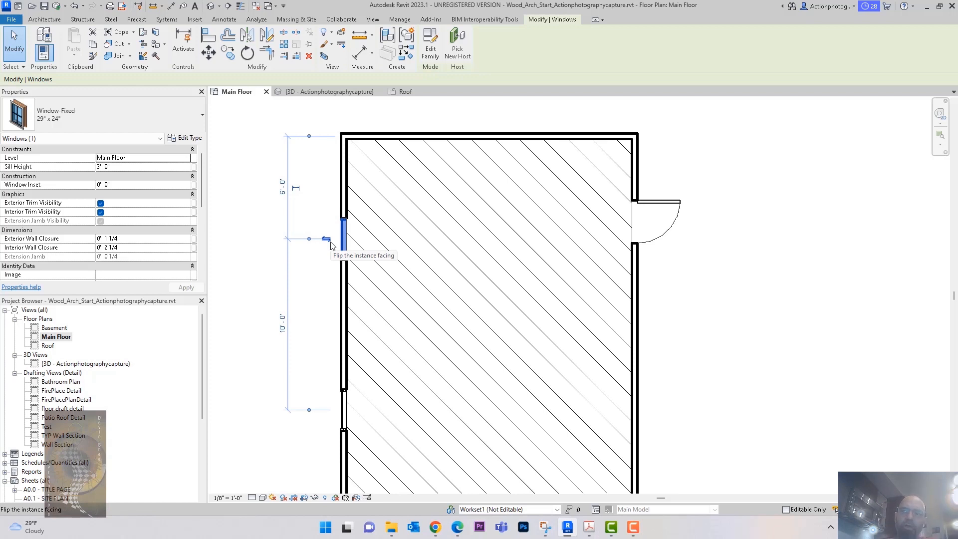
left_click(327, 239)
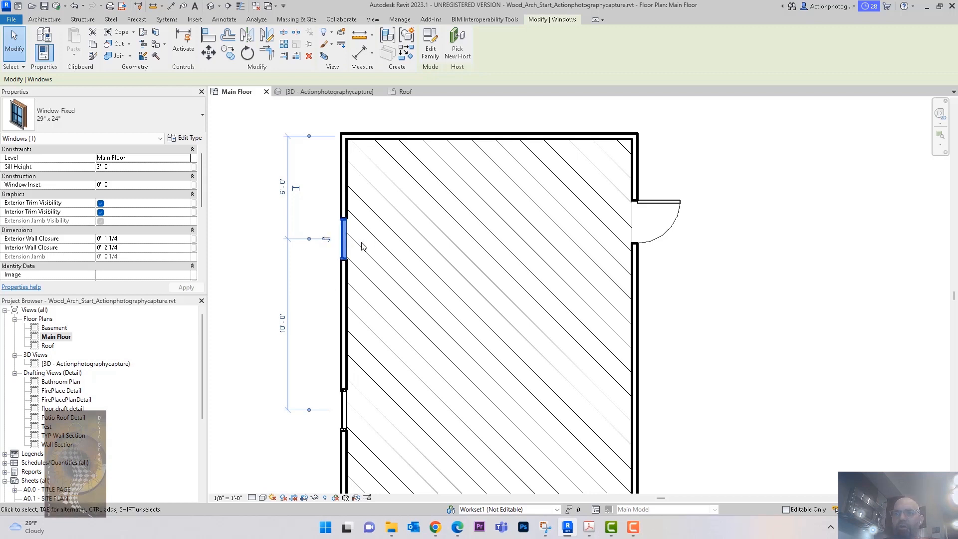
scroll(311, 324, "down", 3)
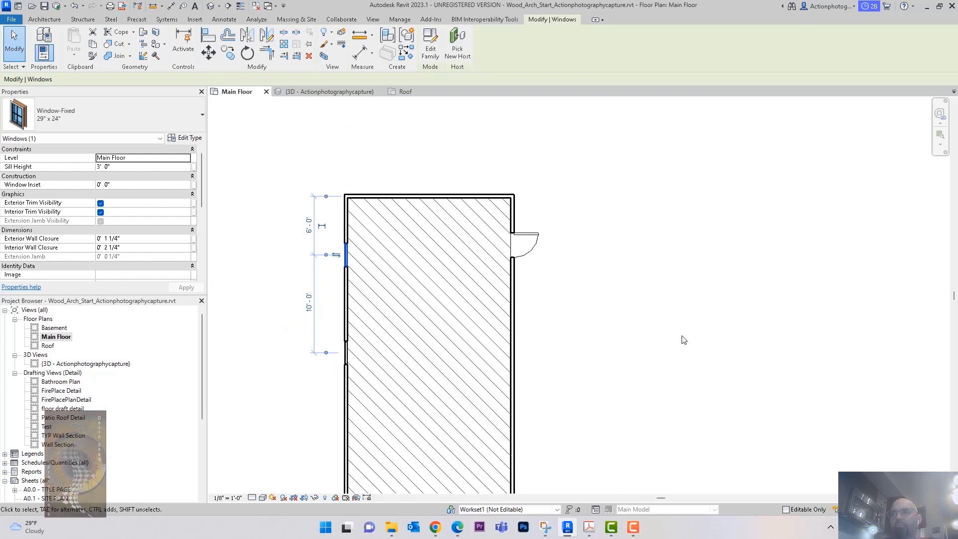
left_click(616, 403)
Place a tagged room inside the building's exterior walls and end room placement.
scroll(604, 359, "down", 2)
mouse_move(613, 399)
middle_mouse_down()
mouse_move(590, 328)
mouse_move(577, 308)
mouse_move(567, 320)
middle_mouse_up()
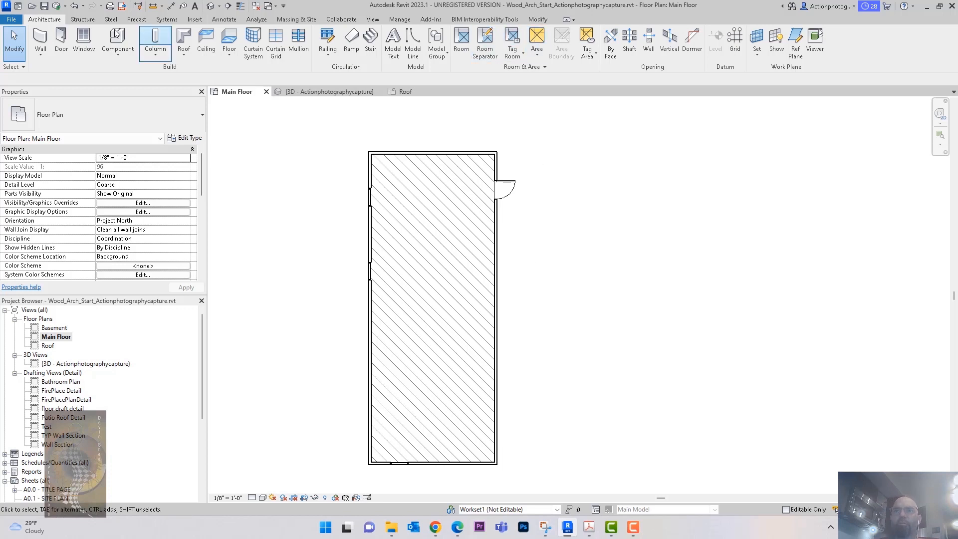
left_click(461, 41)
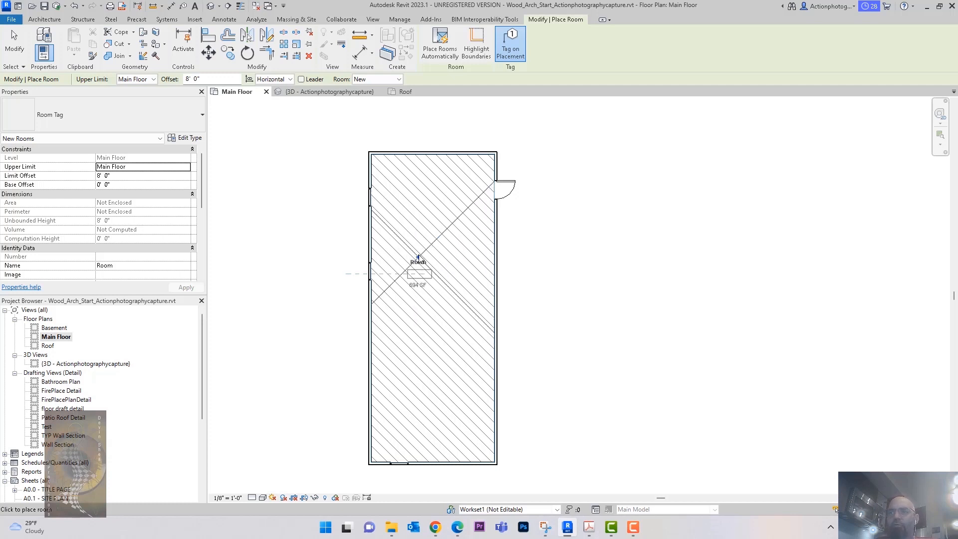
left_click(430, 259)
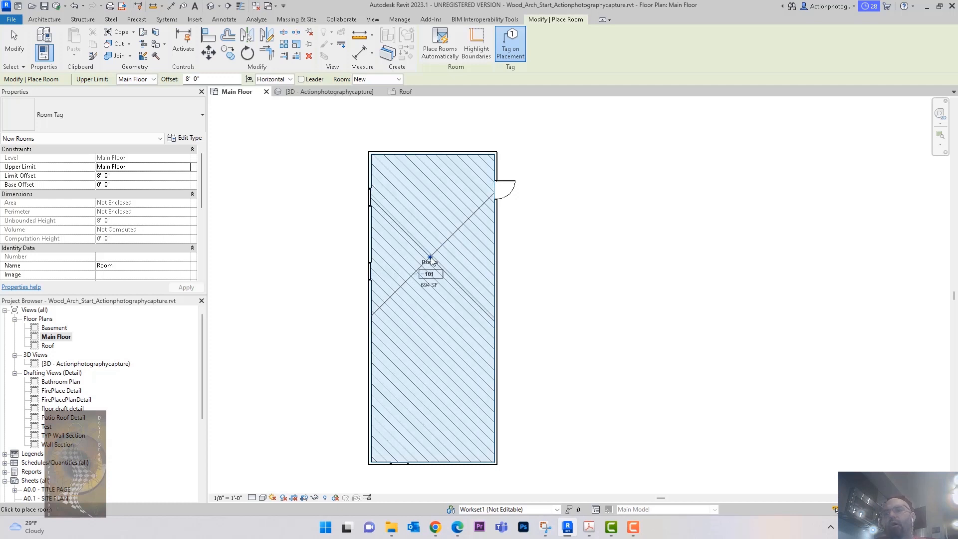
scroll(430, 262, "up", 3)
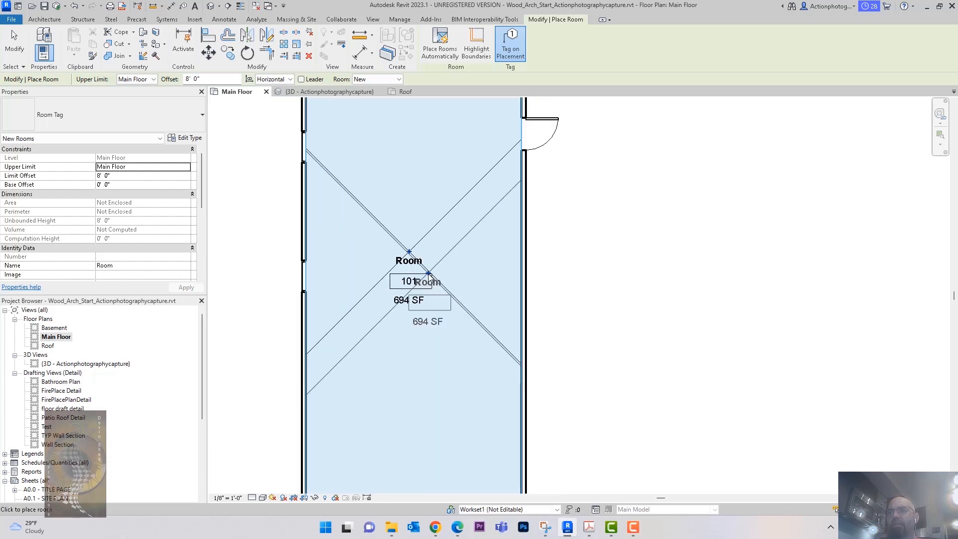
scroll(428, 275, "down", 1)
key("Escape")
key("Escape")
left_click(444, 227)
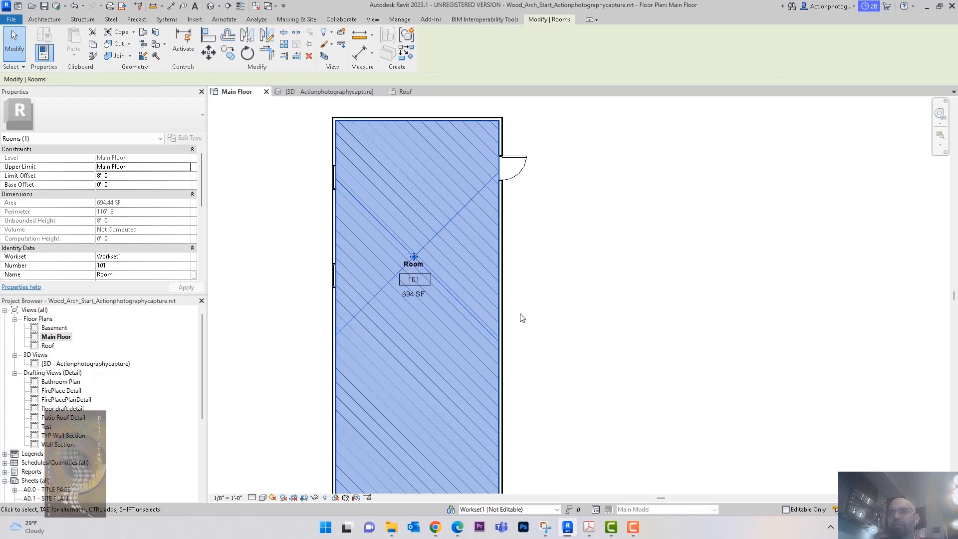
scroll(520, 315, "down", 1)
middle_click_drag(532, 315, 553, 287)
left_click(544, 285)
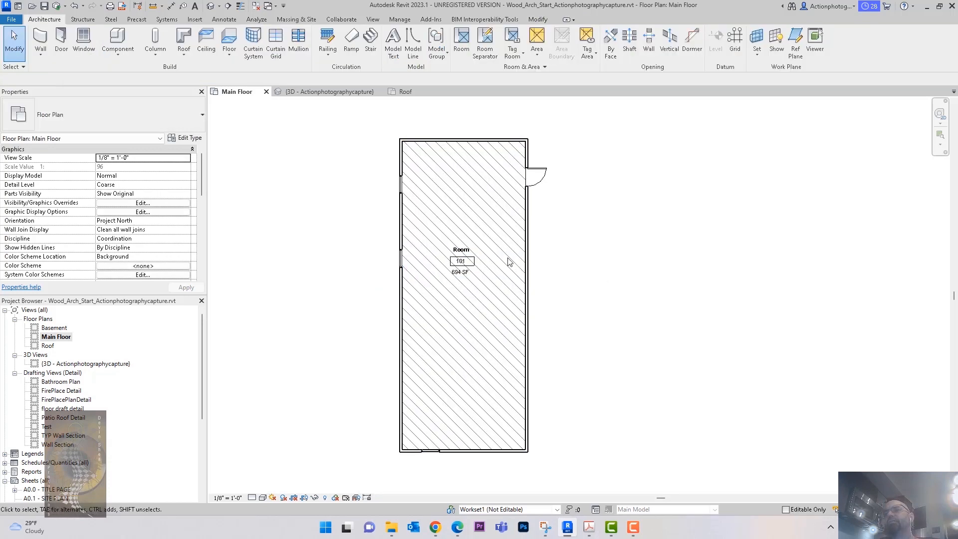
Try moving the long right wall outward to test the room's area update, and undo the move.
scroll(508, 262, "up", 2)
left_click(555, 276)
left_click_drag(556, 276, 586, 349)
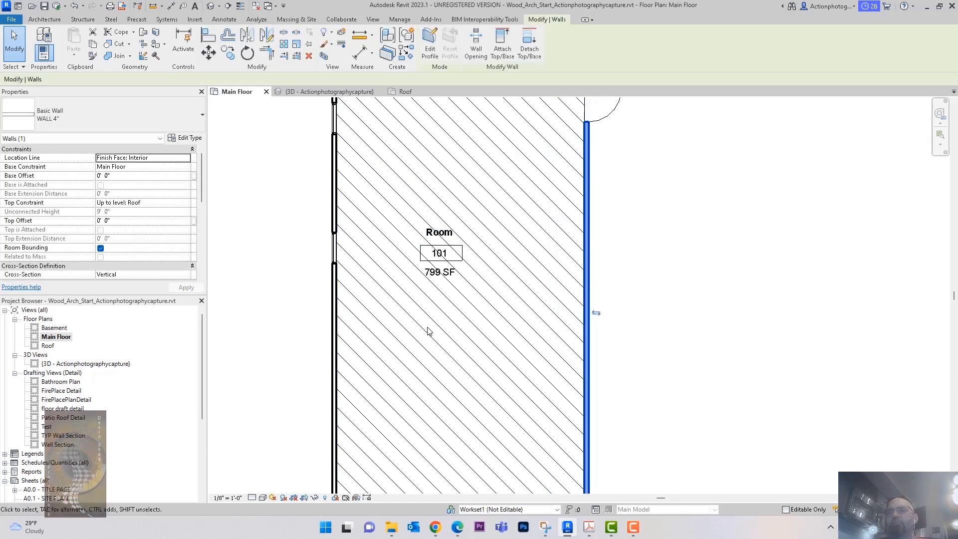
middle_click_drag(626, 275, 616, 283)
key("ctrl+z")
scroll(614, 287, "down", 3)
scroll(599, 299, "up", 2)
middle_click_drag(676, 329, 651, 322)
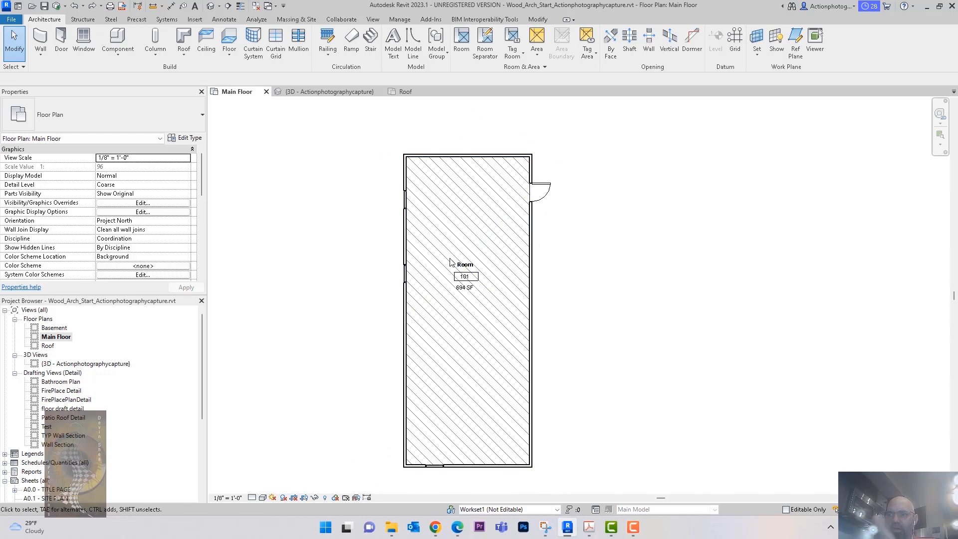
Examine the room's extent, its tag, and its dimension and identity data properties.
left_click(496, 289)
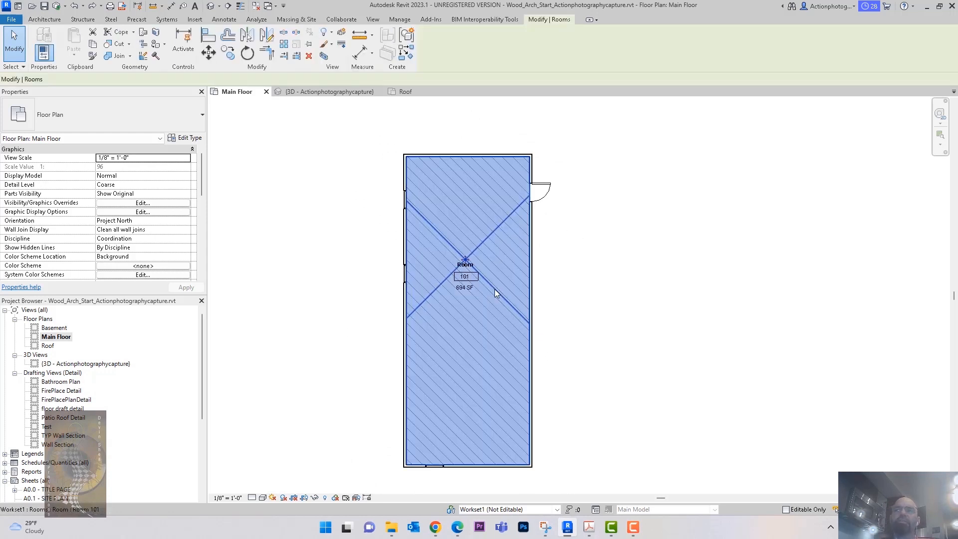
scroll(495, 260, "up", 2)
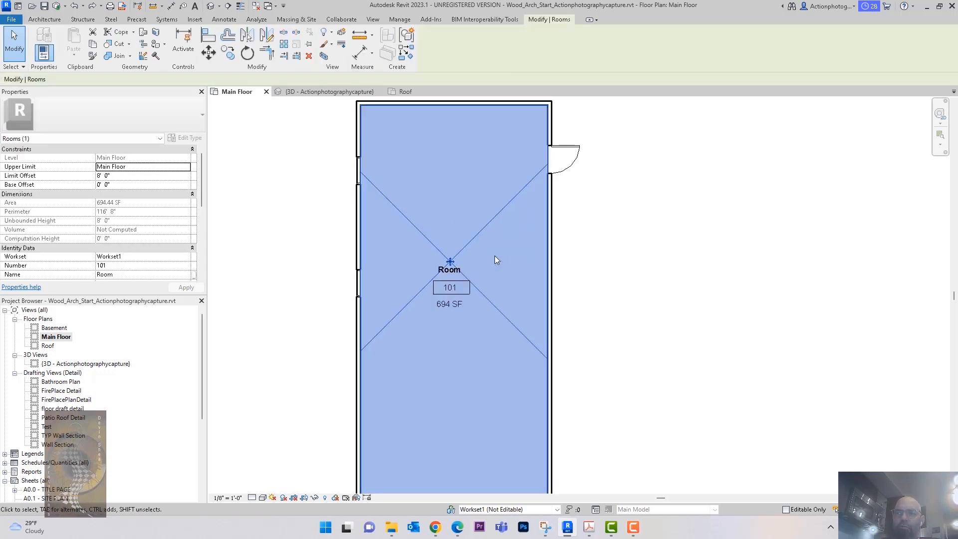
scroll(495, 260, "down", 2)
key("Escape")
scroll(494, 262, "up", 2)
scroll(493, 265, "up", 1)
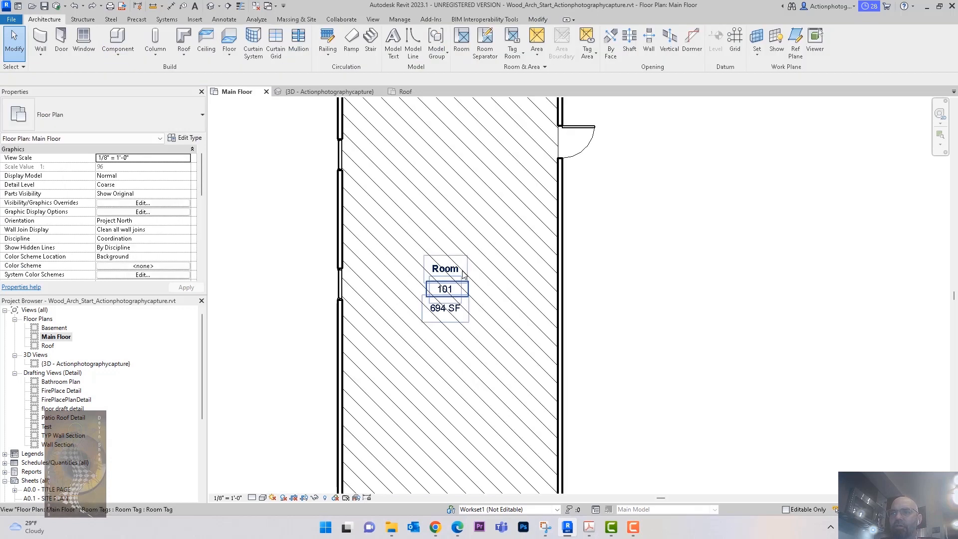
left_click(462, 274)
left_click(604, 295)
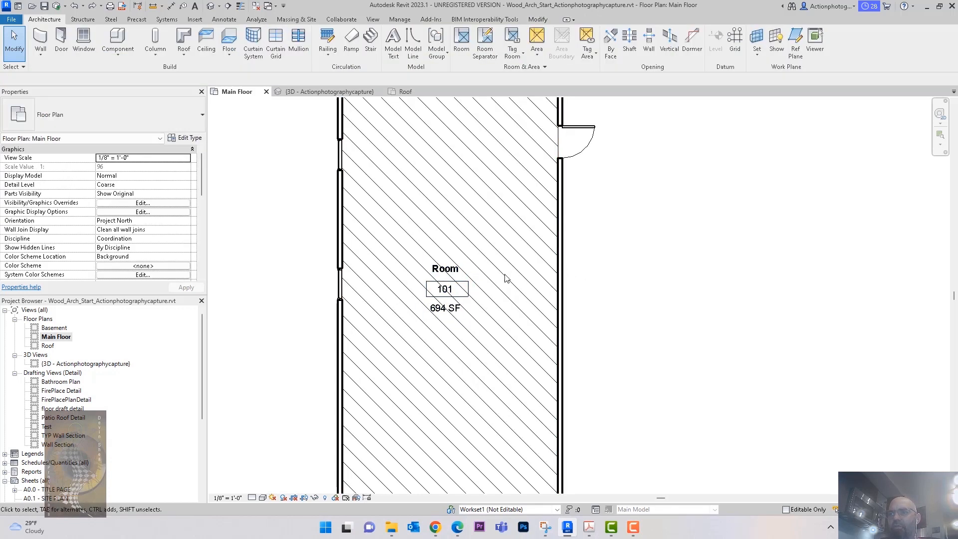
left_click(443, 249)
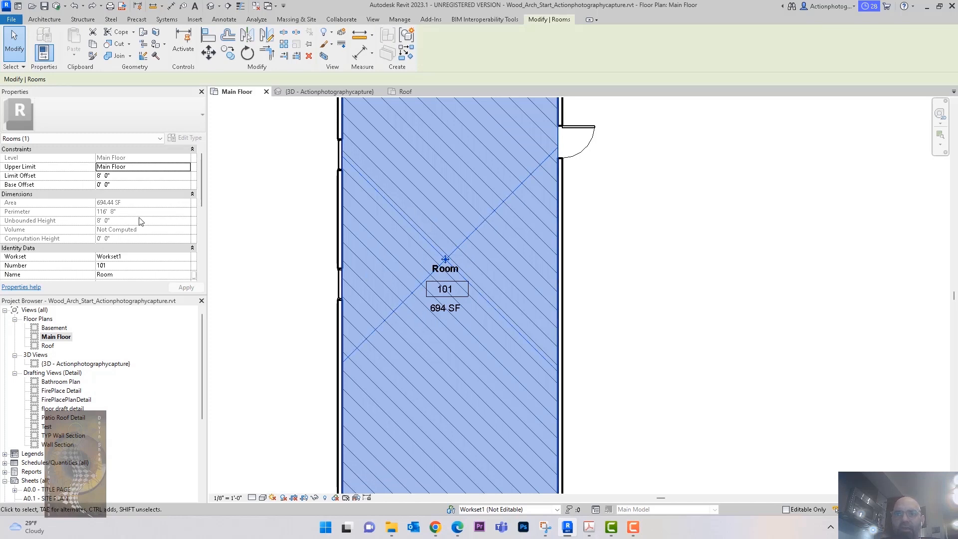
scroll(139, 221, "down", 5)
scroll(140, 221, "up", 3)
scroll(139, 221, "down", 2)
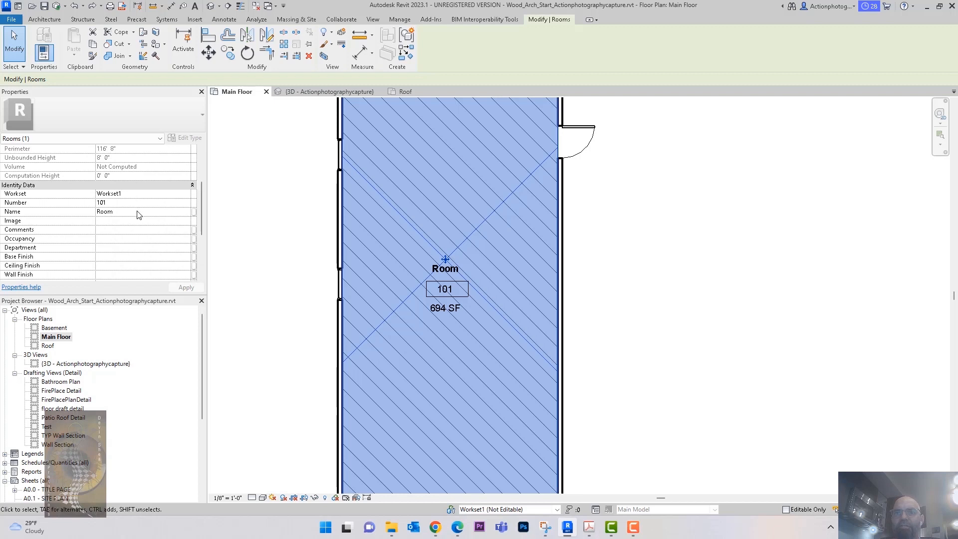
Name the room Living Room, change its number to 100, apply the changes and deselect the room.
left_click(139, 212)
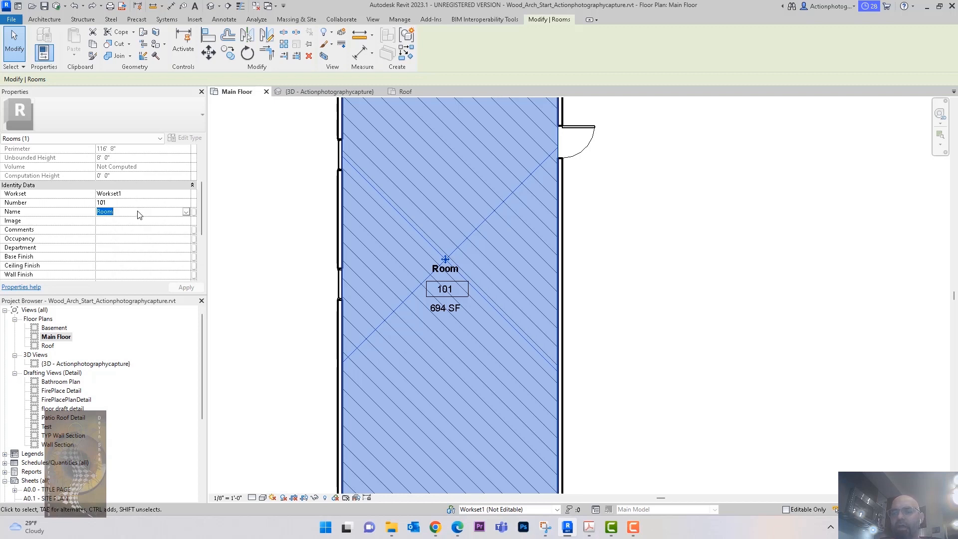
type("Liv")
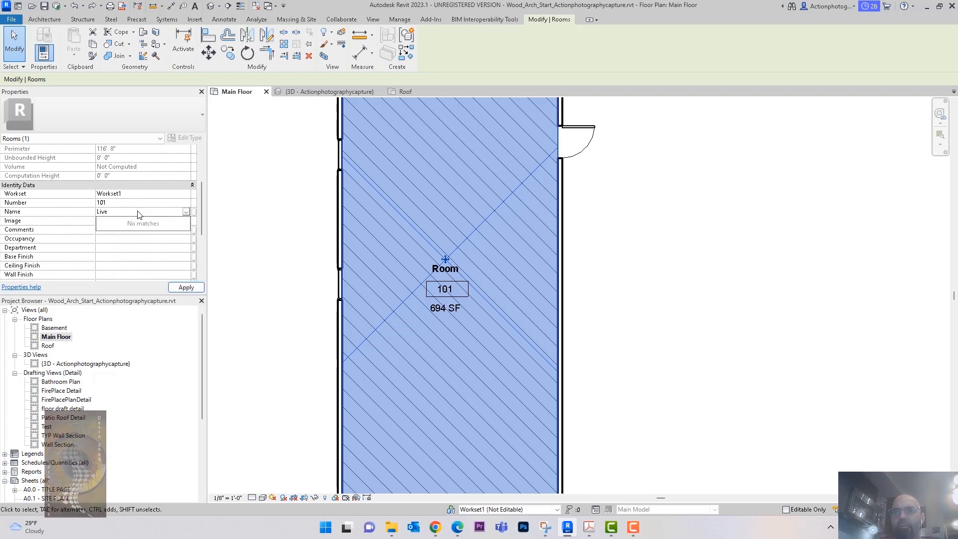
type("in")
left_click(122, 221)
left_click(122, 202)
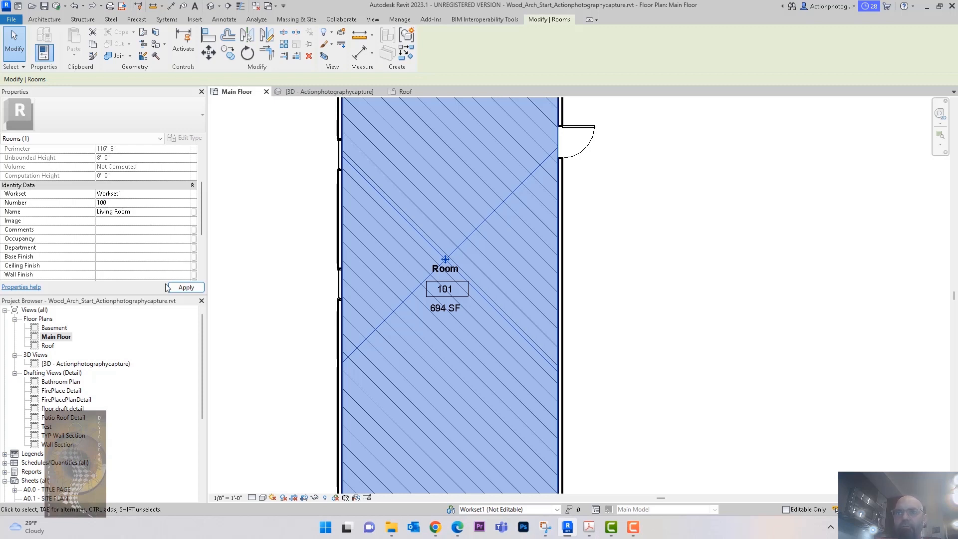
left_click(188, 289)
left_click(514, 295)
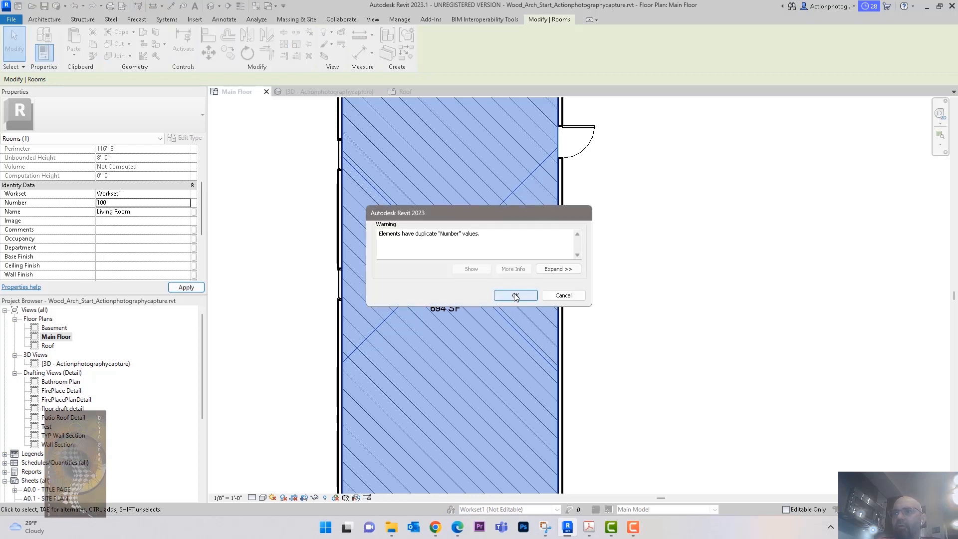
scroll(578, 307, "down", 2)
scroll(577, 307, "down", 1)
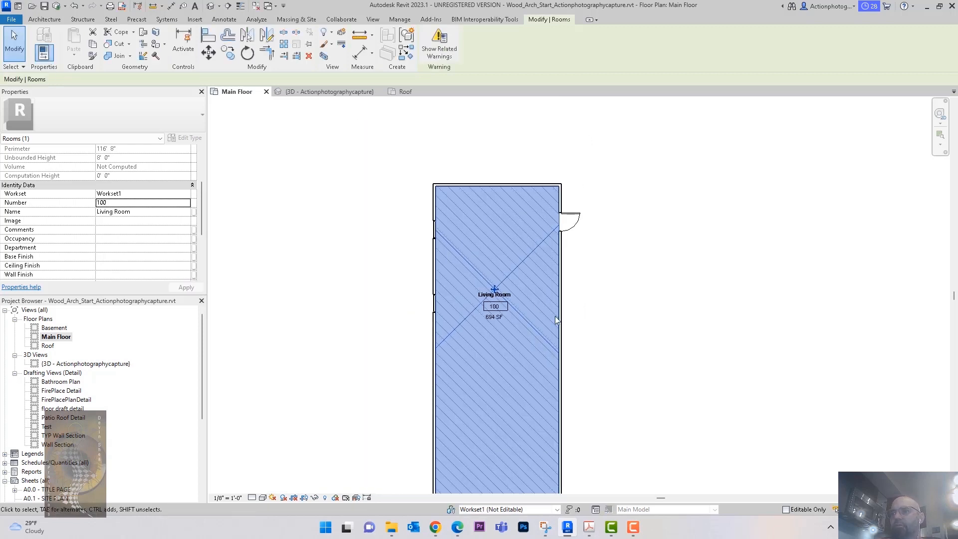
scroll(584, 314, "down", 1)
left_click(574, 300)
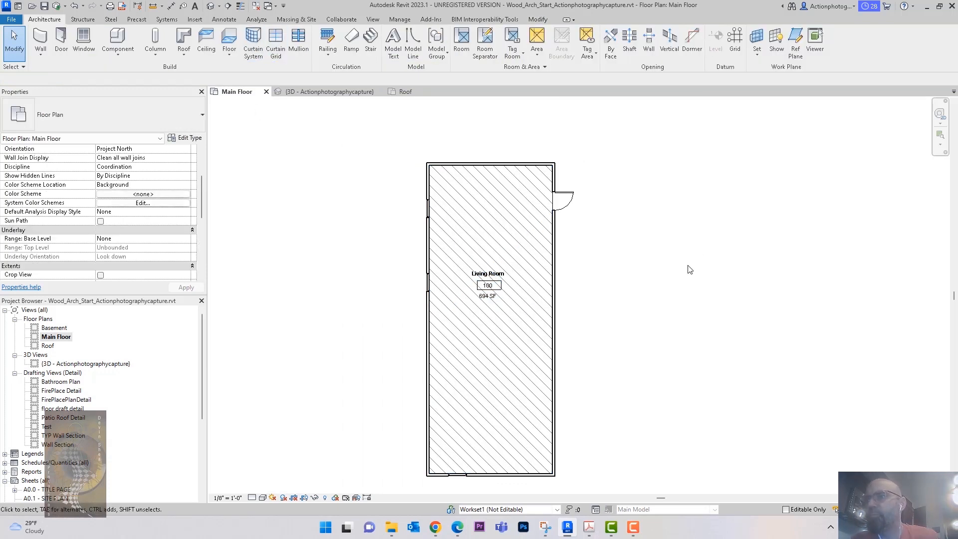
Examine the hip roof and its available roof types in the 3D view.
middle_click_drag(656, 295, 652, 282)
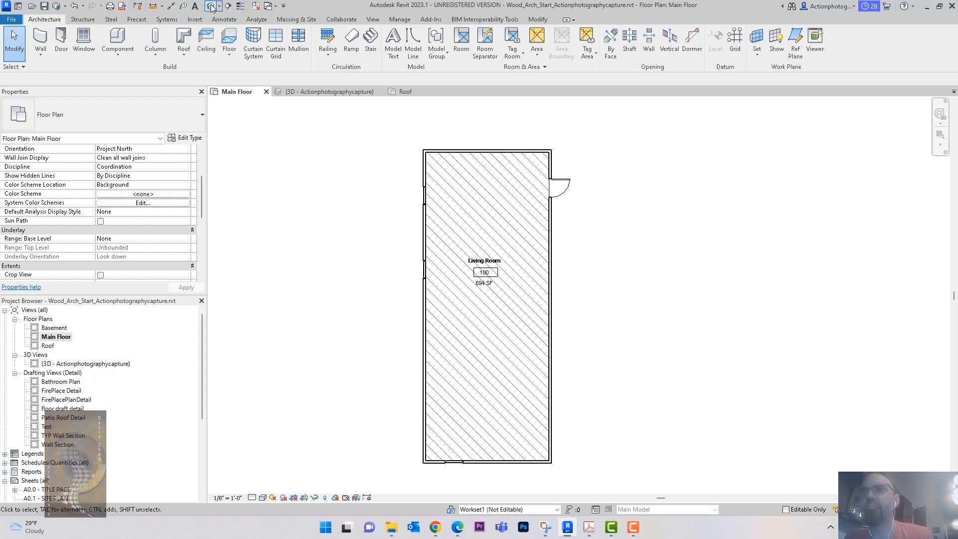
key("ctrl+Tab")
scroll(616, 261, "down", 5)
middle_click_drag(616, 267, 474, 257, "shift")
left_click(474, 258)
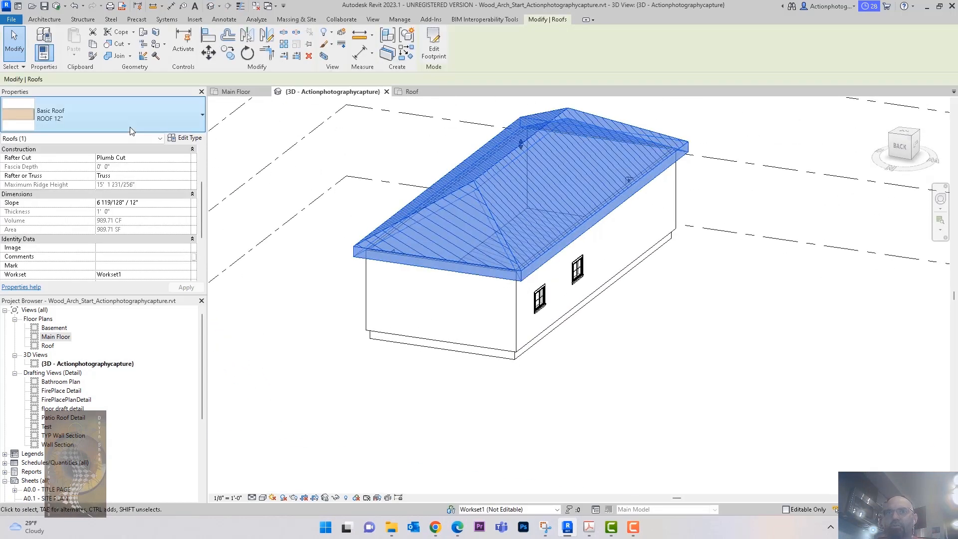
left_click(110, 118)
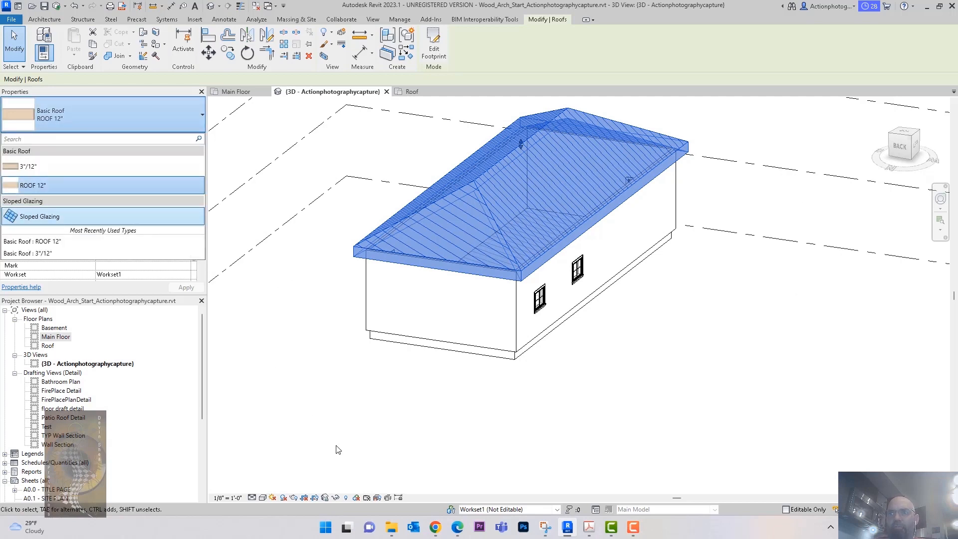
left_click(425, 432)
middle_click_drag(657, 400, 414, 374, "shift")
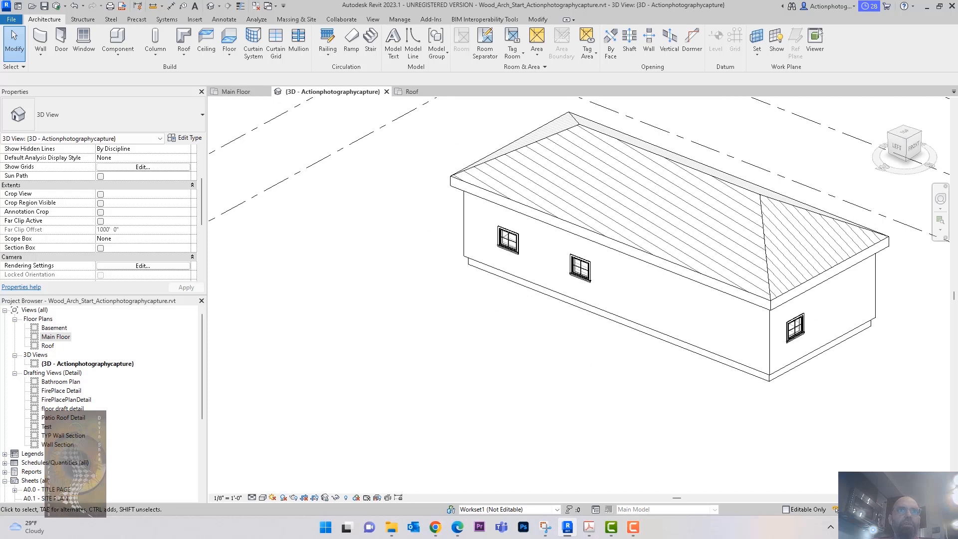
left_click(819, 29)
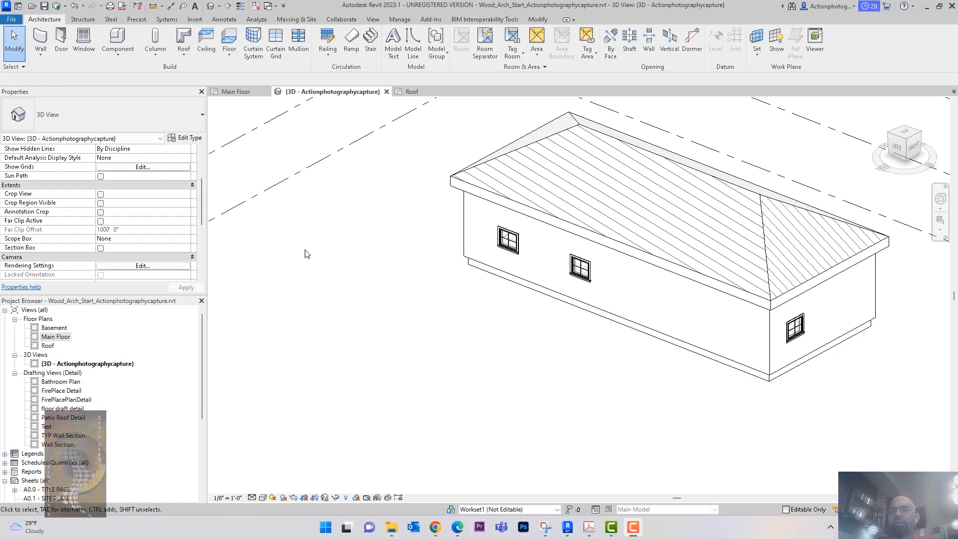
Place a 4-panel Milgard aluminum sliding door, type 16080, in the long right wall about 18' from the front corner.
mouse_move(363, 387)
middle_mouse_down("shift")
mouse_move(695, 426)
mouse_move(384, 397)
mouse_move(499, 409)
middle_mouse_up("shift")
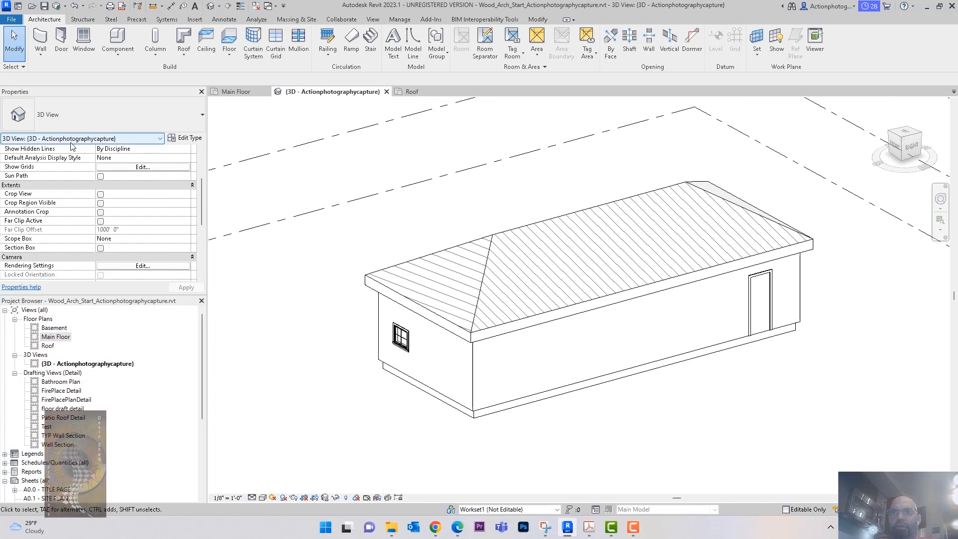
left_click(61, 40)
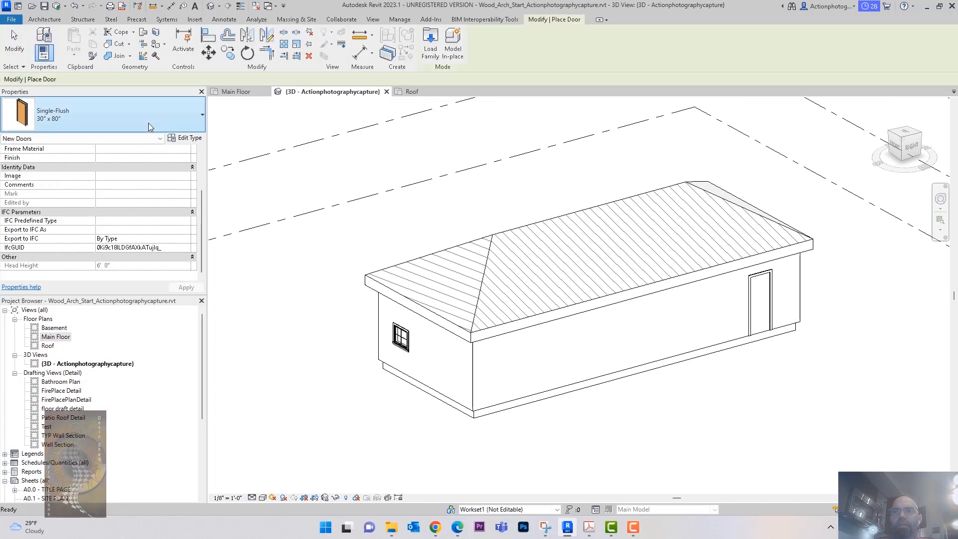
left_click(148, 123)
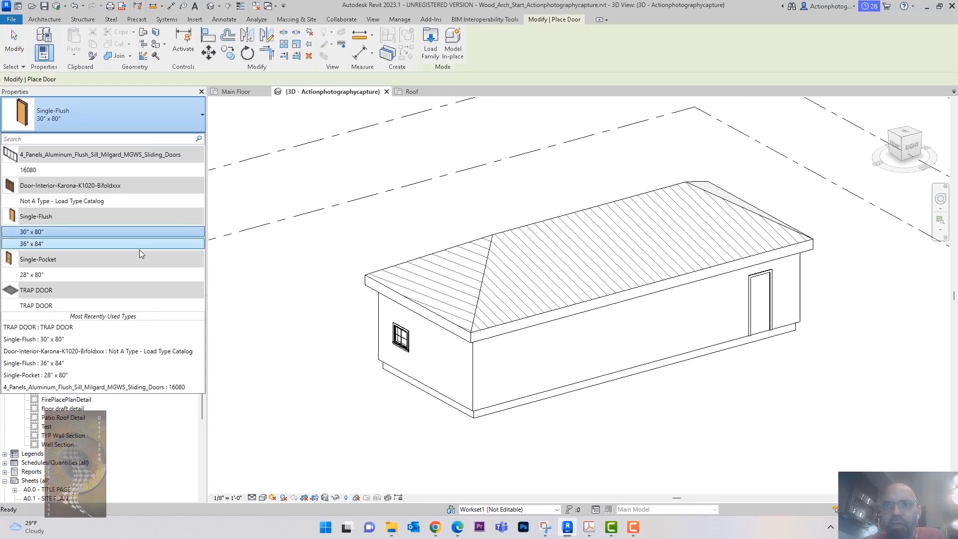
mouse_move(139, 170)
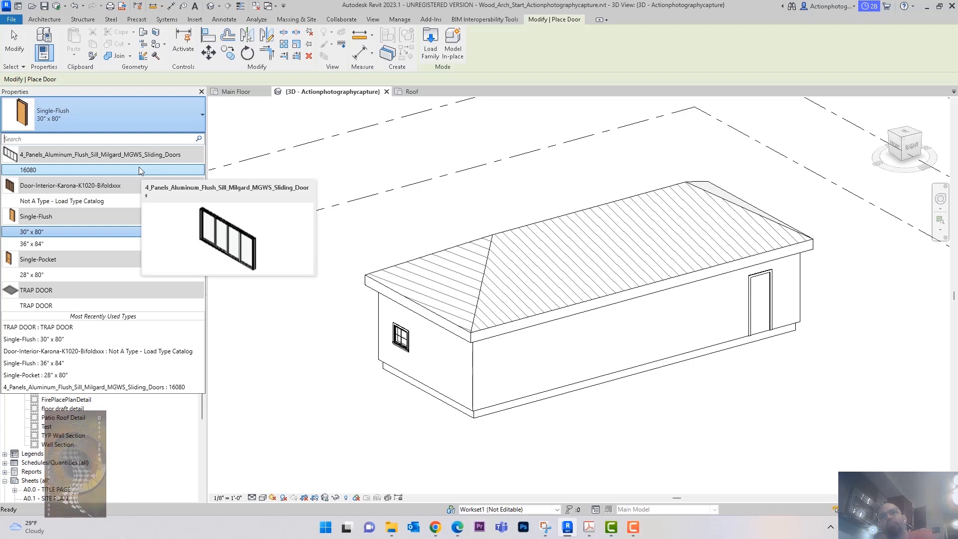
left_click(139, 169)
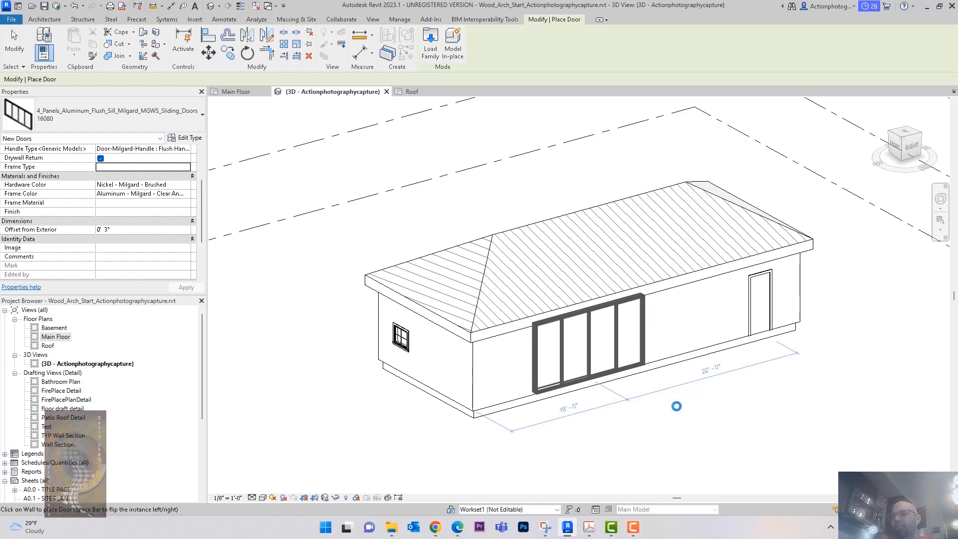
key("Escape")
key("Escape")
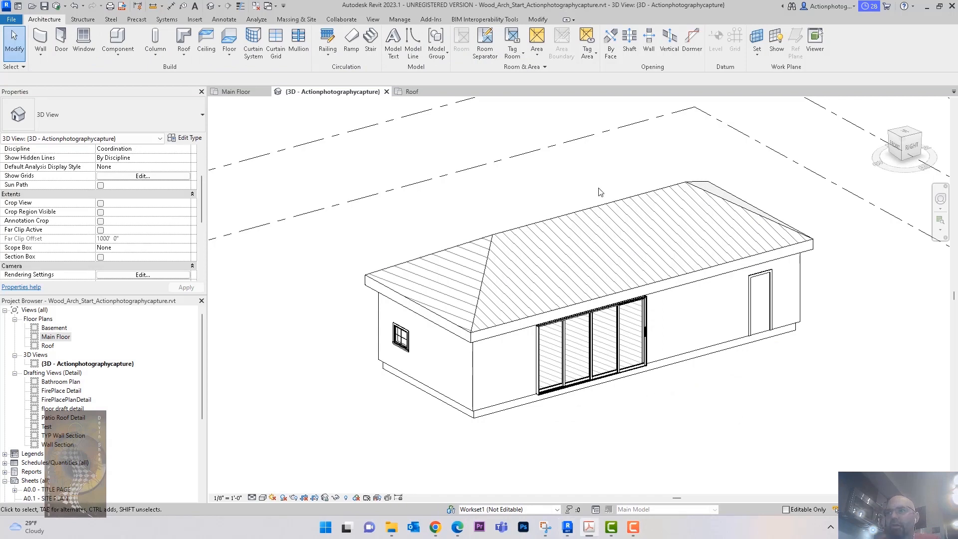
left_click(443, 196)
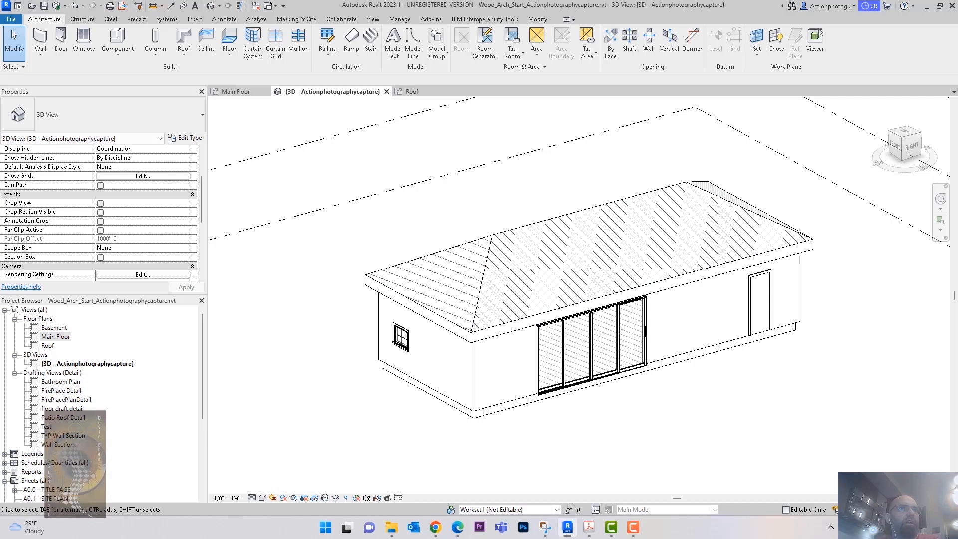
left_click(394, 349)
right_click(394, 348)
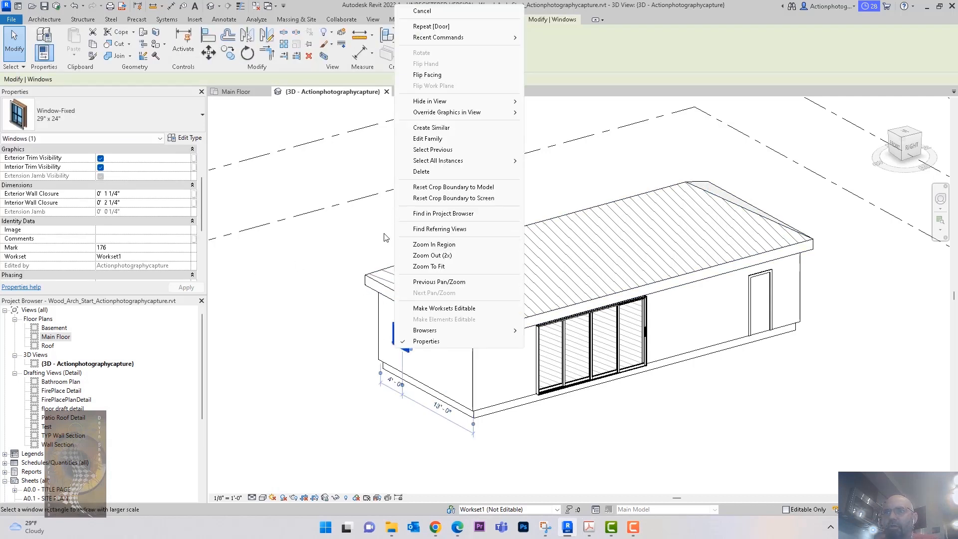
left_click(268, 319)
left_click(283, 354)
mouse_move(288, 357)
middle_mouse_down("shift")
mouse_move(309, 361)
mouse_move(292, 360)
middle_mouse_up("shift")
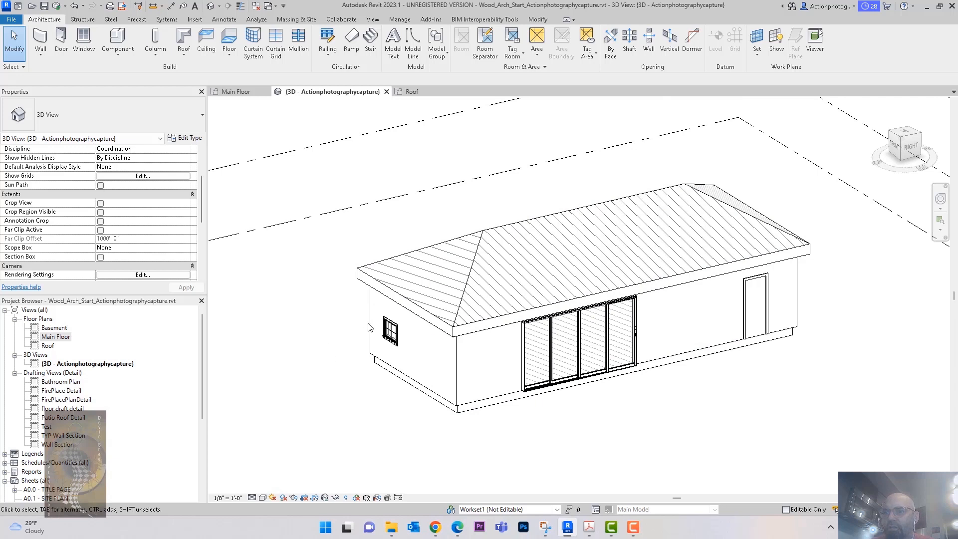
Create a window similar to the front wall's 29" x 24" fixed window in the back wall, about 4' 6" from the left wall's corner.
left_click(383, 330)
right_click(383, 331)
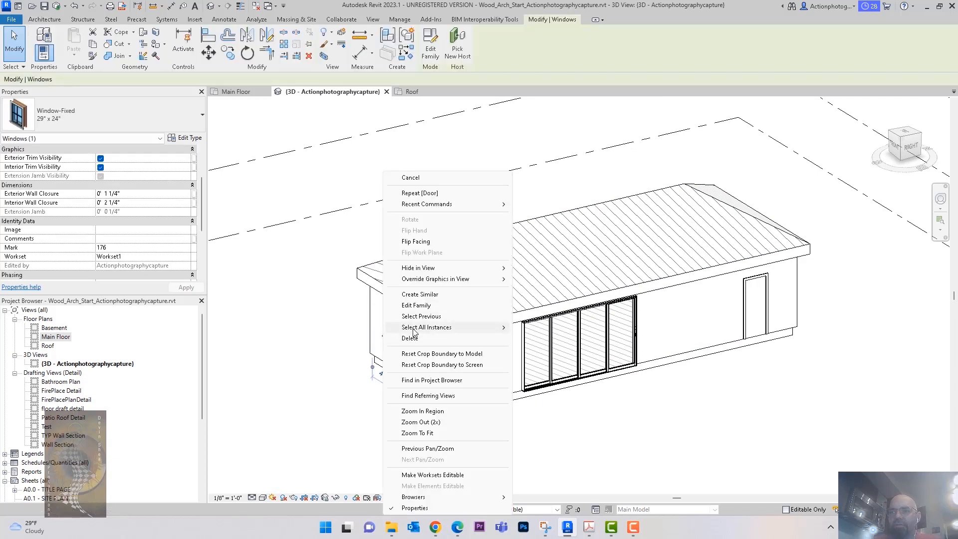
mouse_move(411, 330)
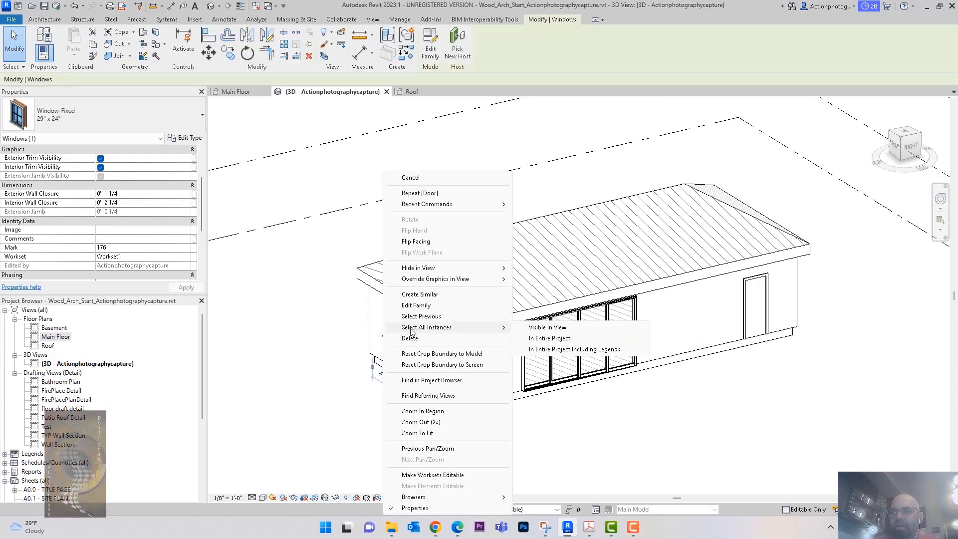
left_click(420, 295)
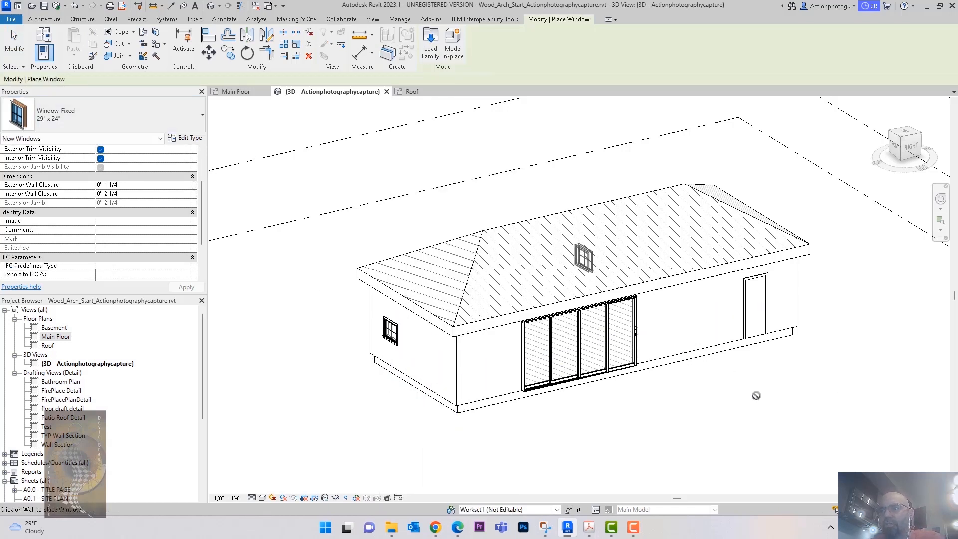
mouse_move(756, 387)
middle_mouse_down("shift")
mouse_move(705, 399)
mouse_move(514, 394)
mouse_move(536, 400)
mouse_move(559, 379)
middle_mouse_up("shift")
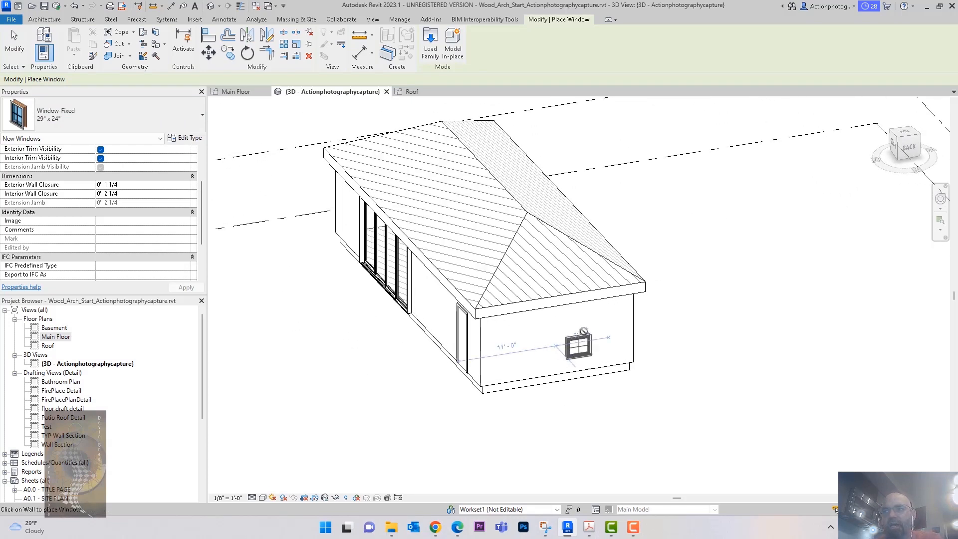
left_click(593, 321)
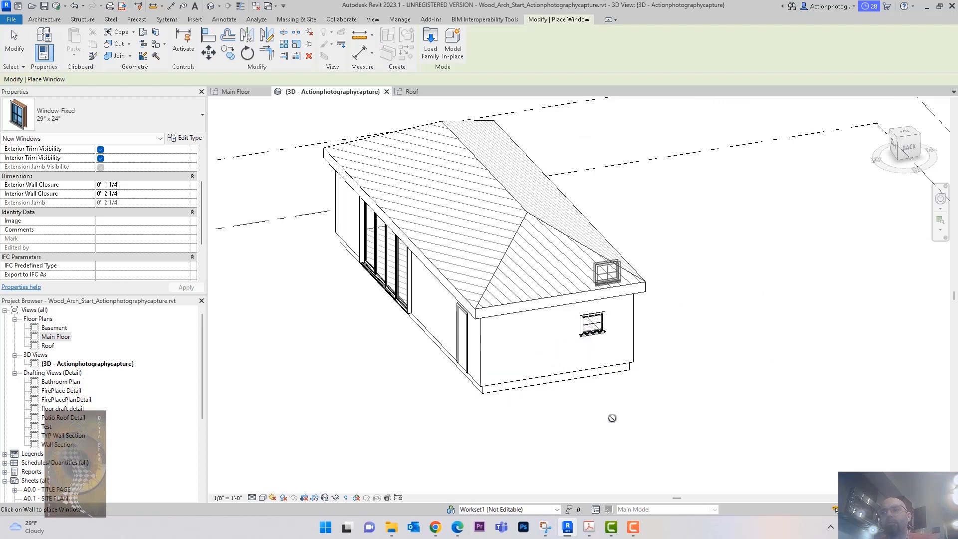
key("Escape")
key("Escape")
Examine the new back-wall window's position and the building's openings from all sides.
middle_click_drag(657, 414, 539, 414, "shift")
left_click(450, 303)
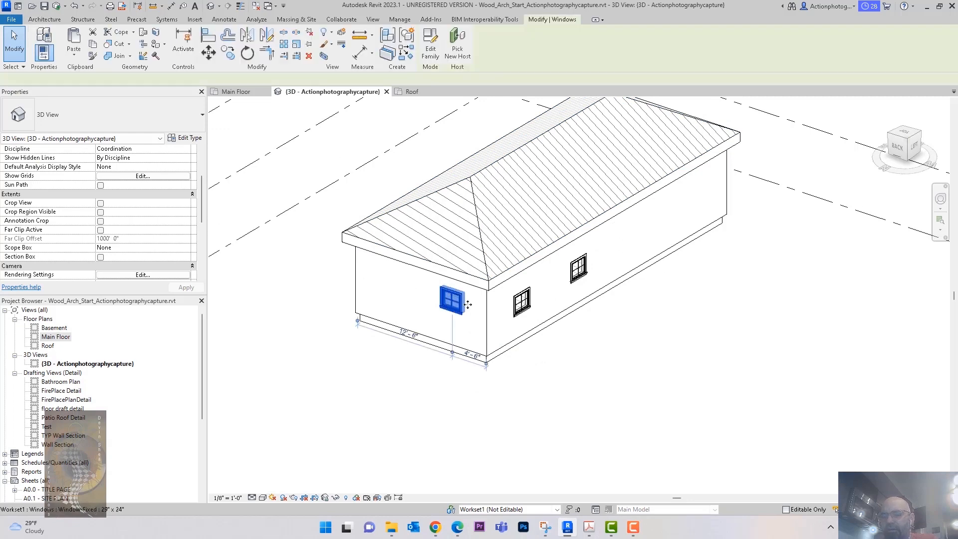
left_click(618, 405)
left_click(456, 312)
left_click(536, 366)
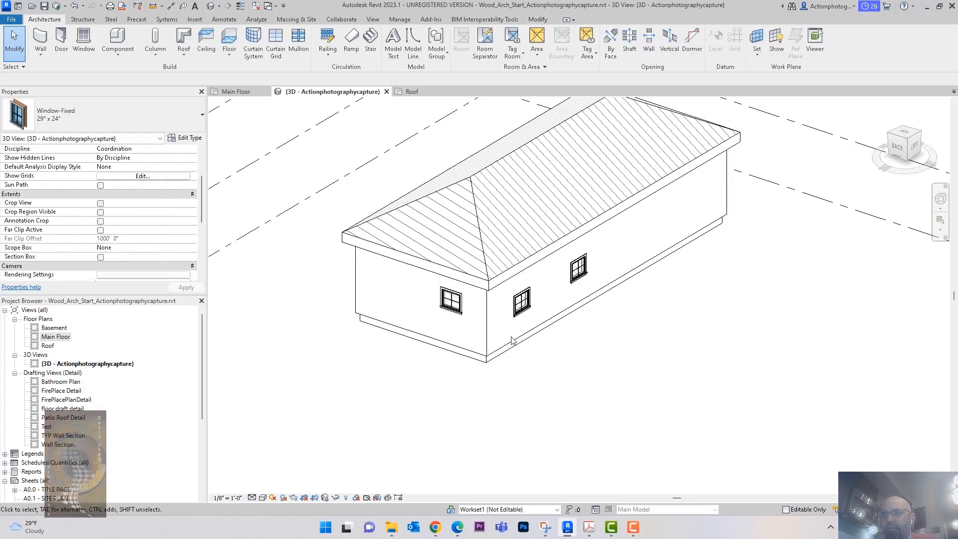
middle_click_drag(544, 314, 613, 399, "shift")
middle_click_drag(836, 423, 882, 414, "shift")
mouse_move(575, 423)
middle_mouse_down("shift")
mouse_move(807, 415)
mouse_move(744, 412)
mouse_move(756, 427)
mouse_move(716, 372)
mouse_move(657, 375)
mouse_move(690, 393)
mouse_move(666, 397)
middle_mouse_up("shift")
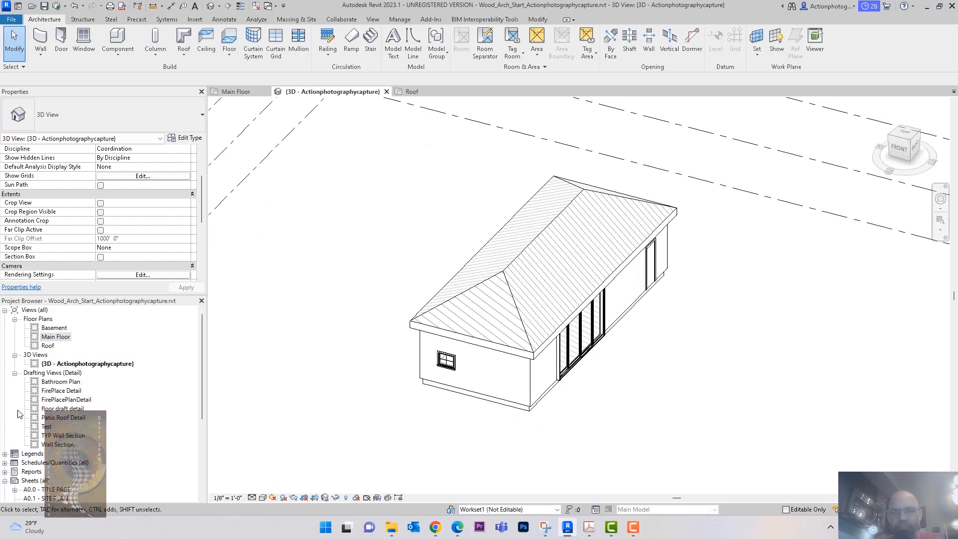
Open the hip roof's footprint for editing and inspect the slope of its back edge.
left_click(489, 288)
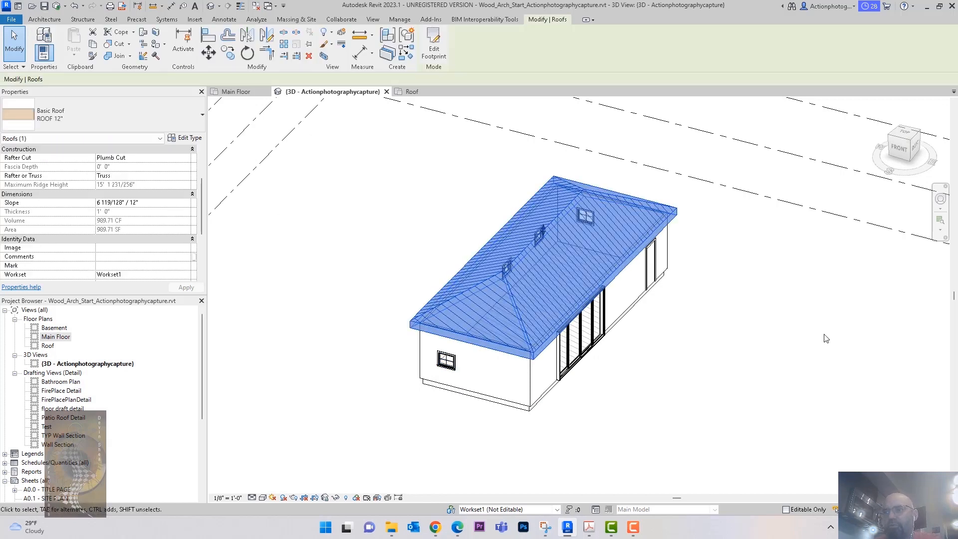
left_click(442, 51)
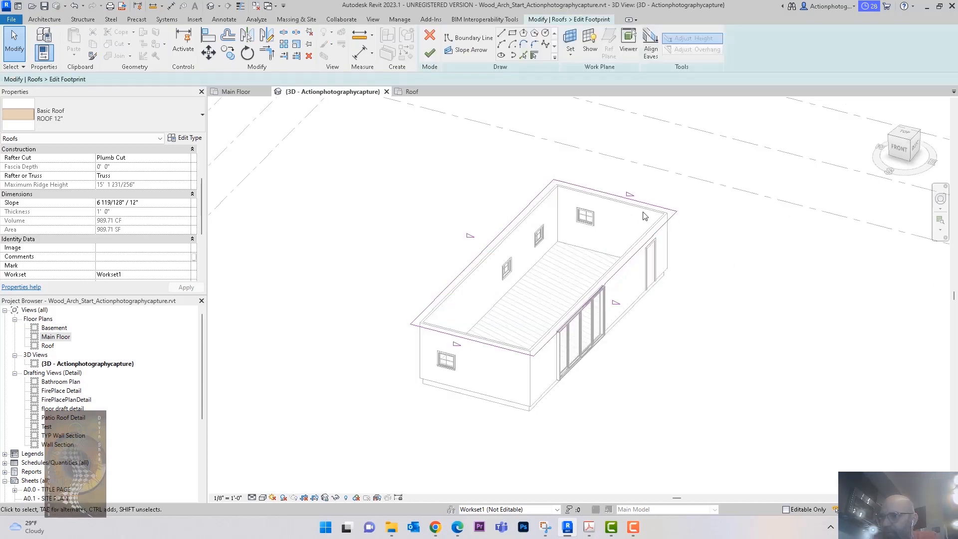
left_click(630, 198)
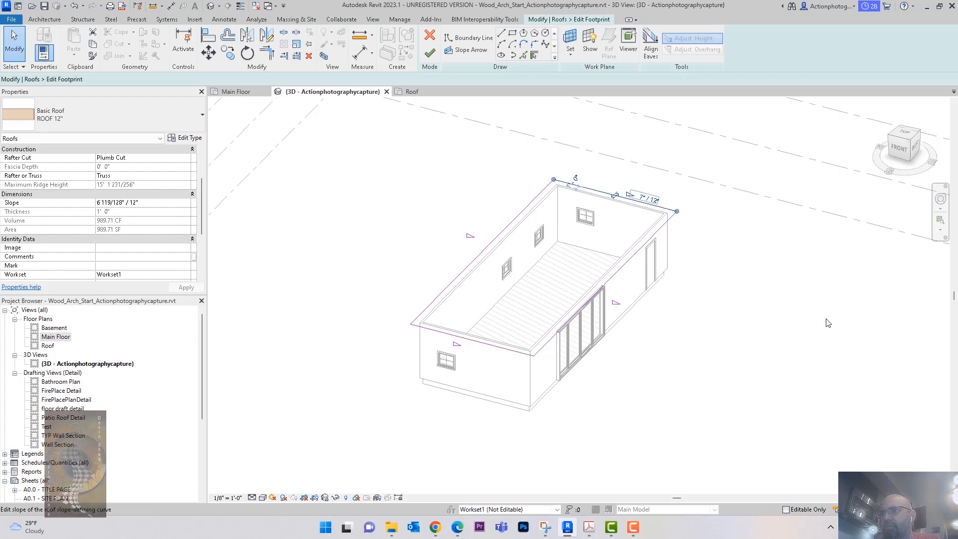
left_click(728, 328)
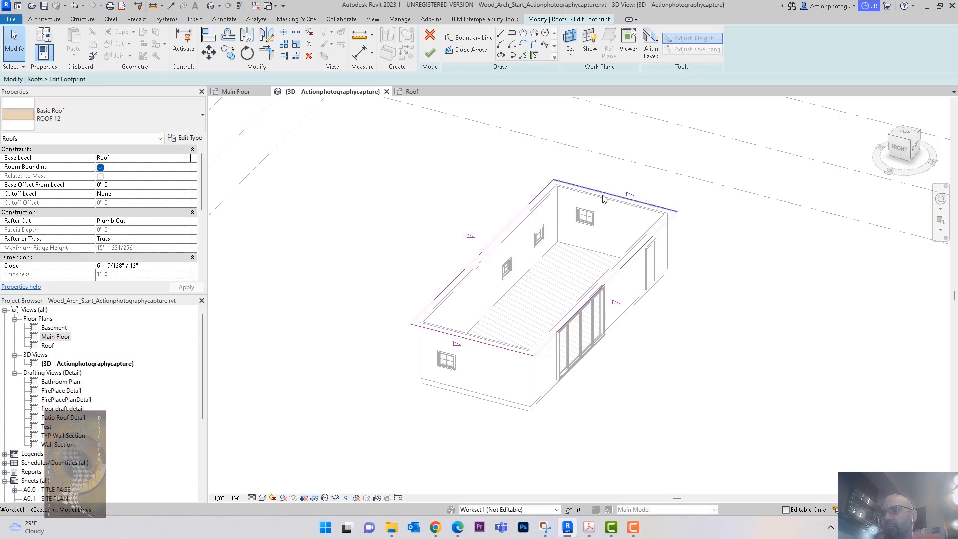
left_click(658, 197)
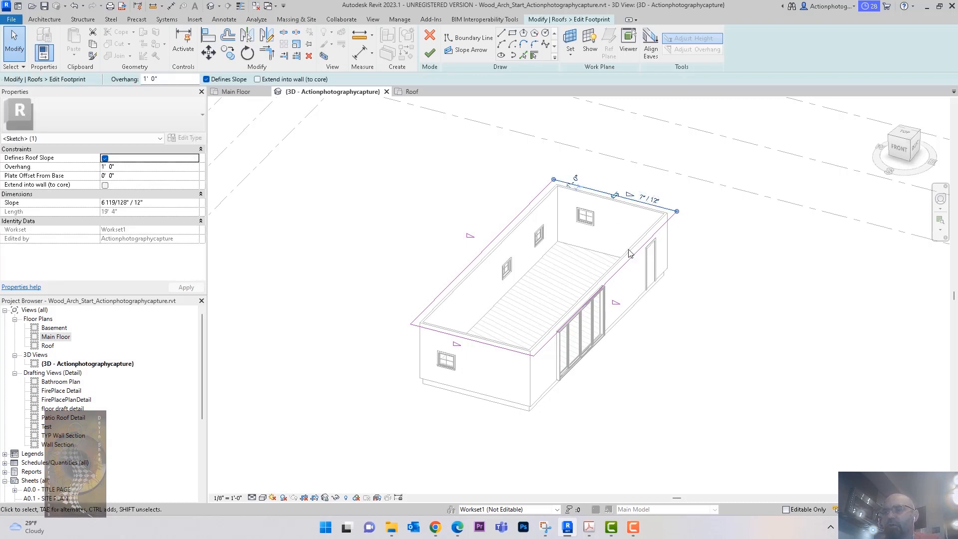
middle_click_drag(705, 328, 684, 256, "shift")
left_click(648, 202)
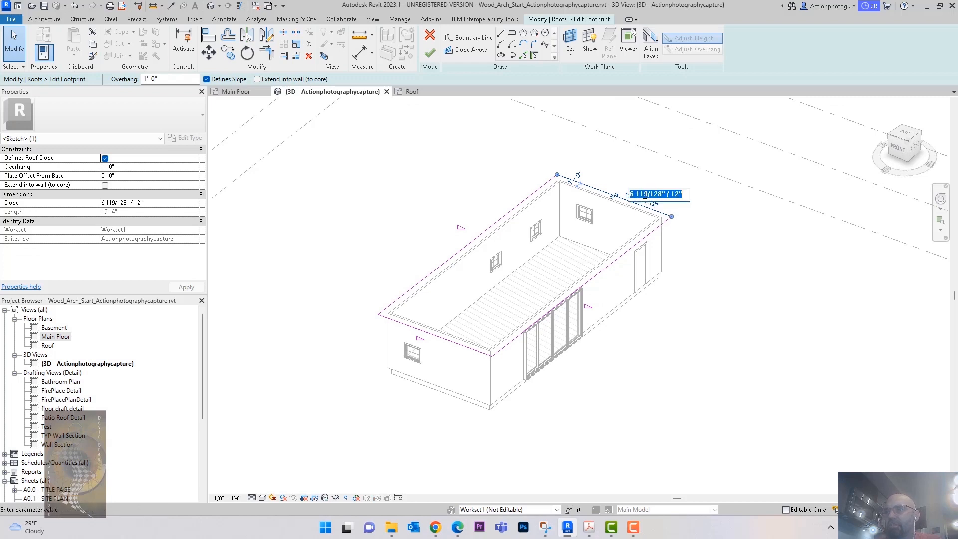
left_click(733, 290)
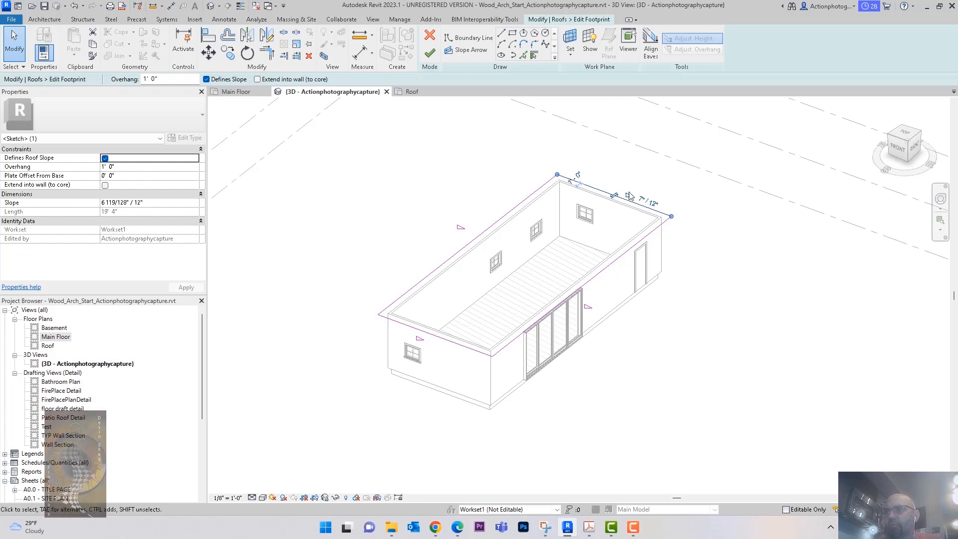
key("Escape")
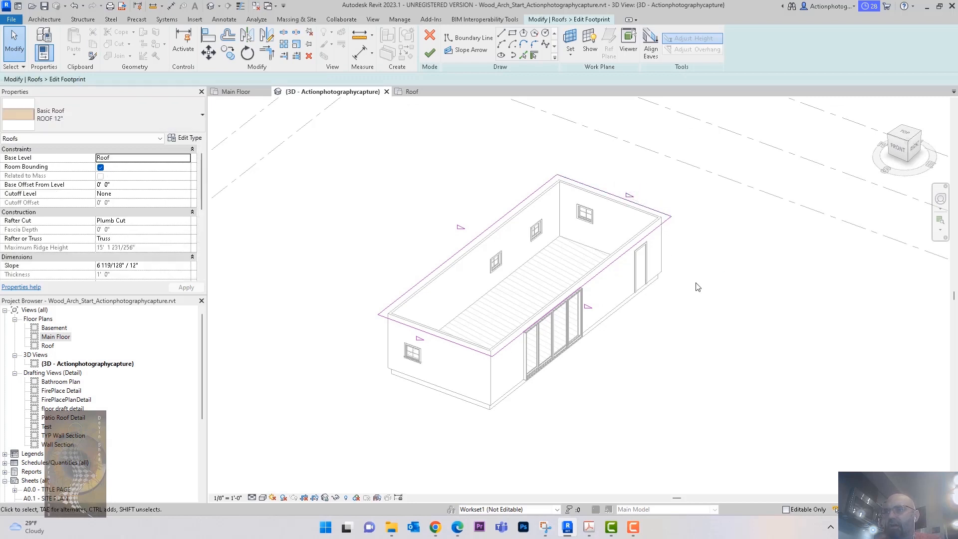
Turn off the roof slope on the two short end edges and finish the footprint without attaching the walls.
left_click(651, 208)
left_click(469, 346, "ctrl")
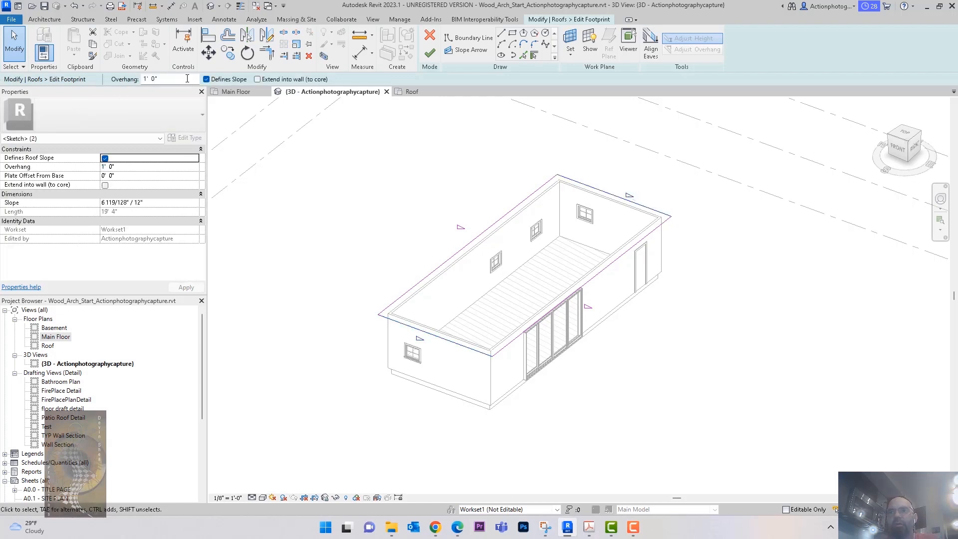
left_click(206, 79)
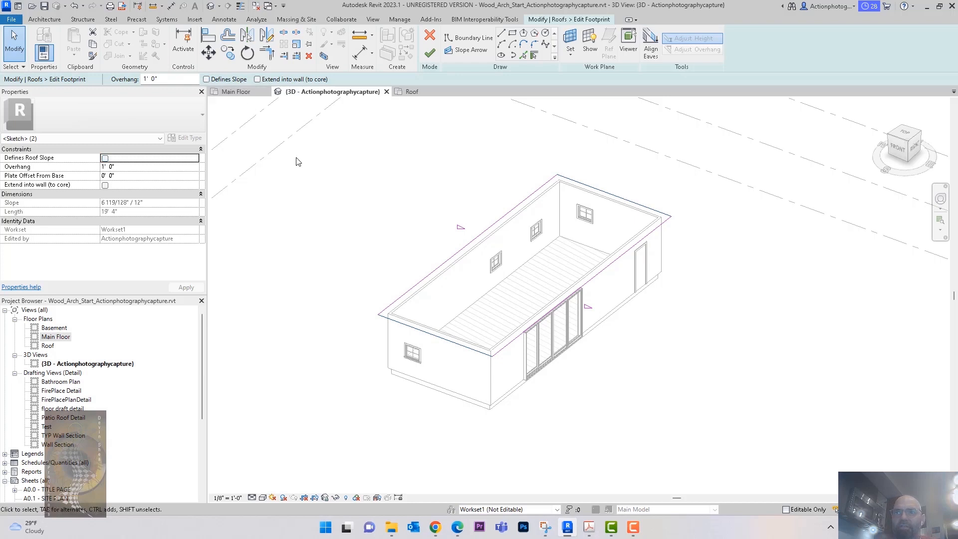
left_click(429, 53)
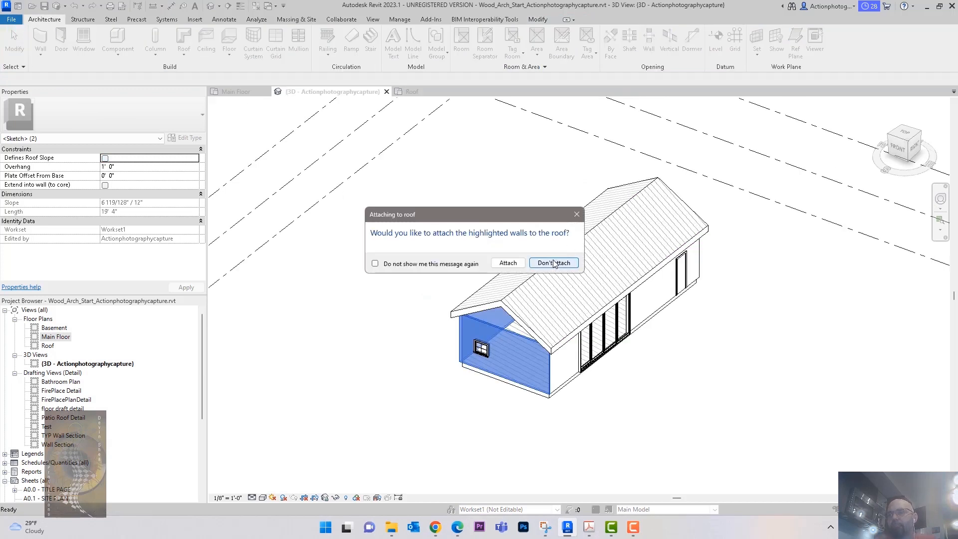
left_click(554, 263)
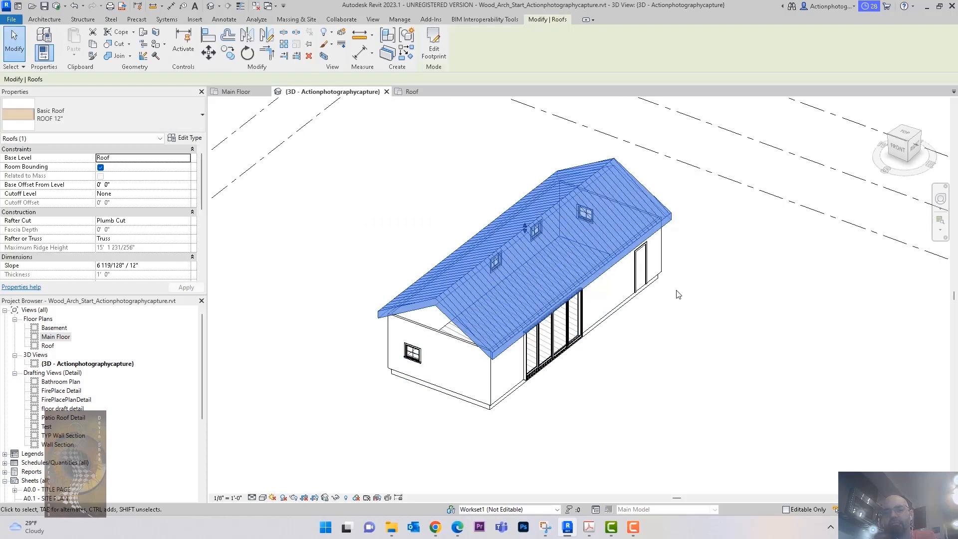
Reopen the gable roof's footprint and finish it without edits, leaving the highlighted walls unattached.
mouse_move(676, 291)
middle_mouse_down("shift")
mouse_move(699, 280)
mouse_move(798, 280)
mouse_move(705, 249)
mouse_move(675, 286)
middle_mouse_up("shift")
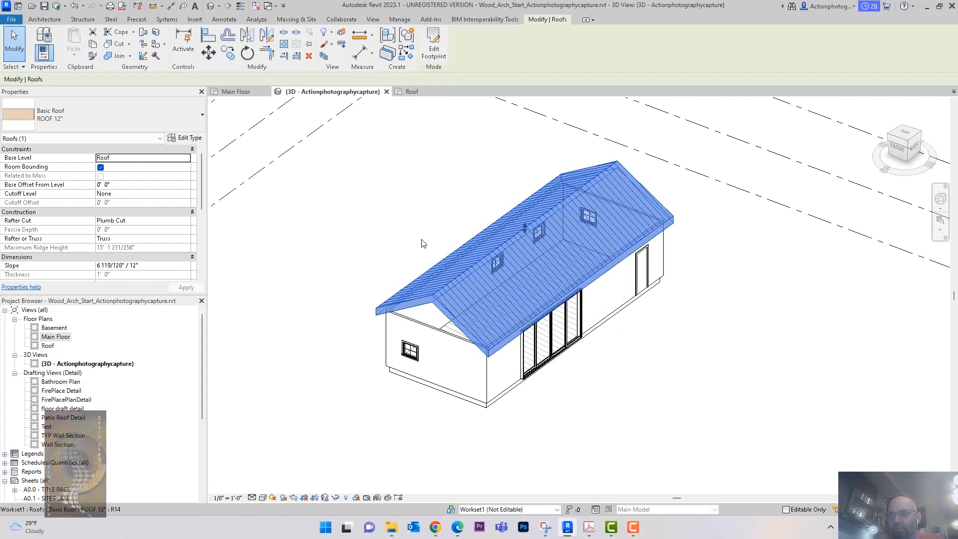
middle_click_drag(620, 376, 509, 310, "shift")
left_click(651, 359)
left_click(509, 311)
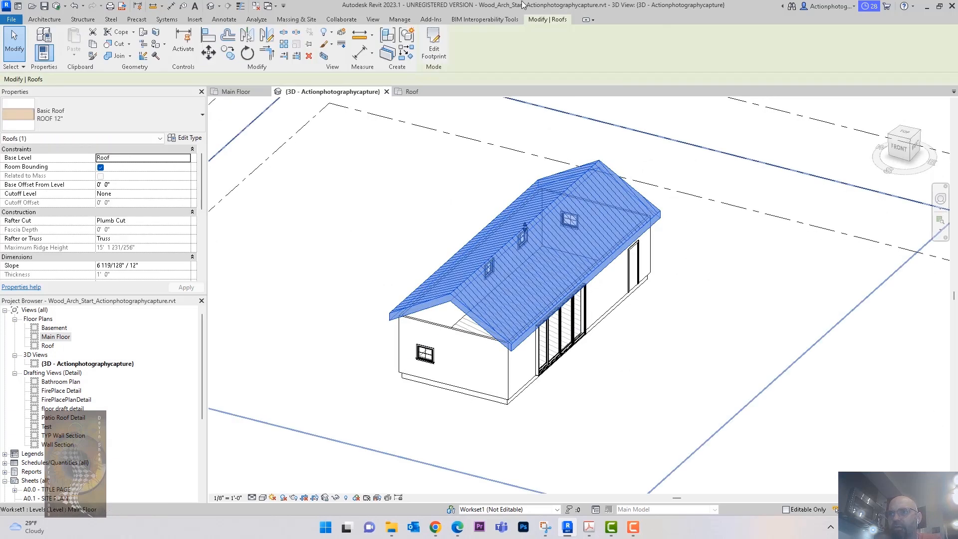
left_click(433, 49)
left_click(430, 51)
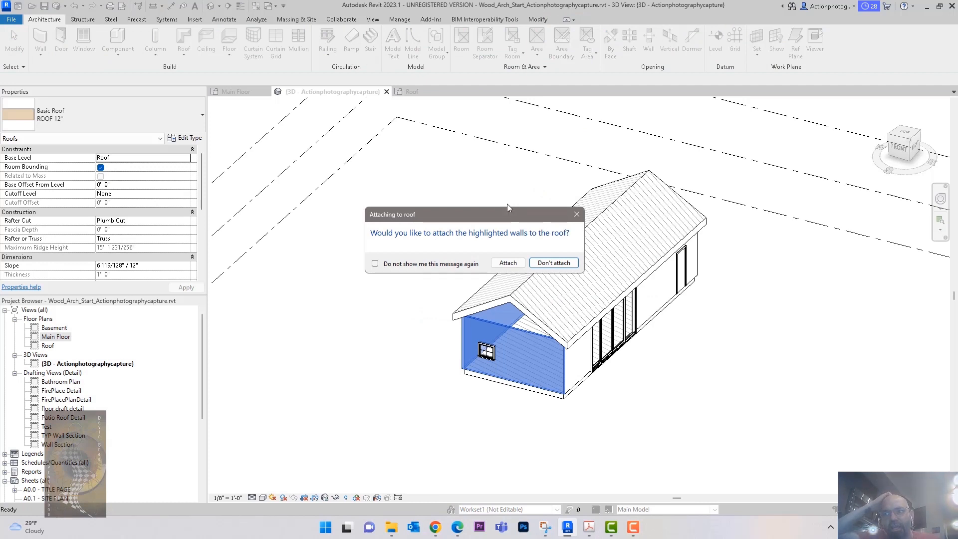
left_click(567, 267)
left_click(746, 387)
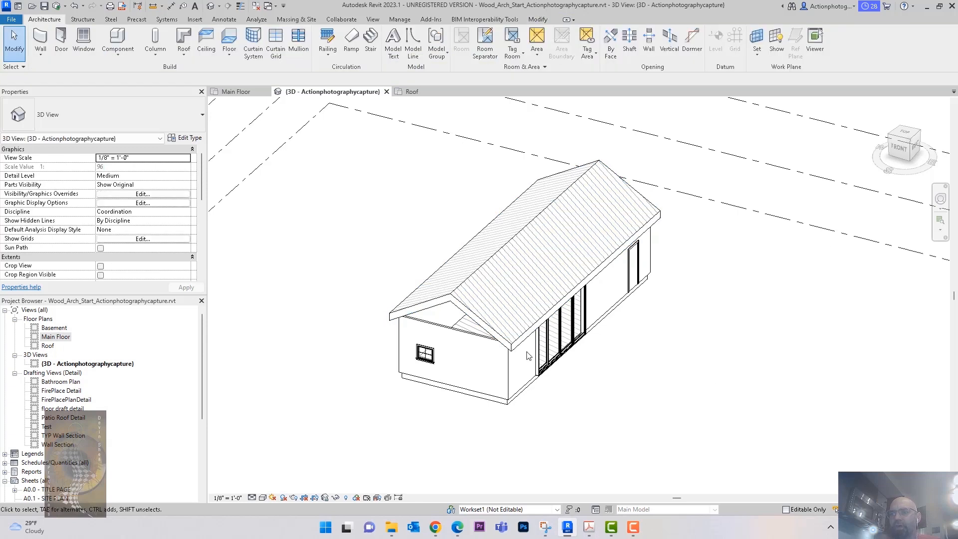
Attach the top of the front end wall to the gable roof.
left_click(474, 346)
mouse_move(574, 399)
middle_mouse_down("shift")
mouse_move(584, 409)
mouse_move(579, 400)
middle_mouse_up("shift")
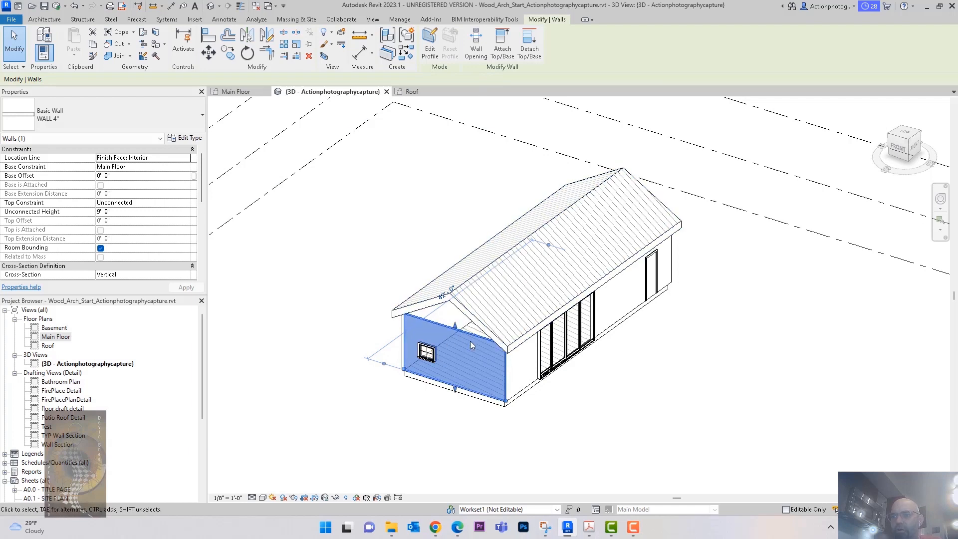
left_click(502, 50)
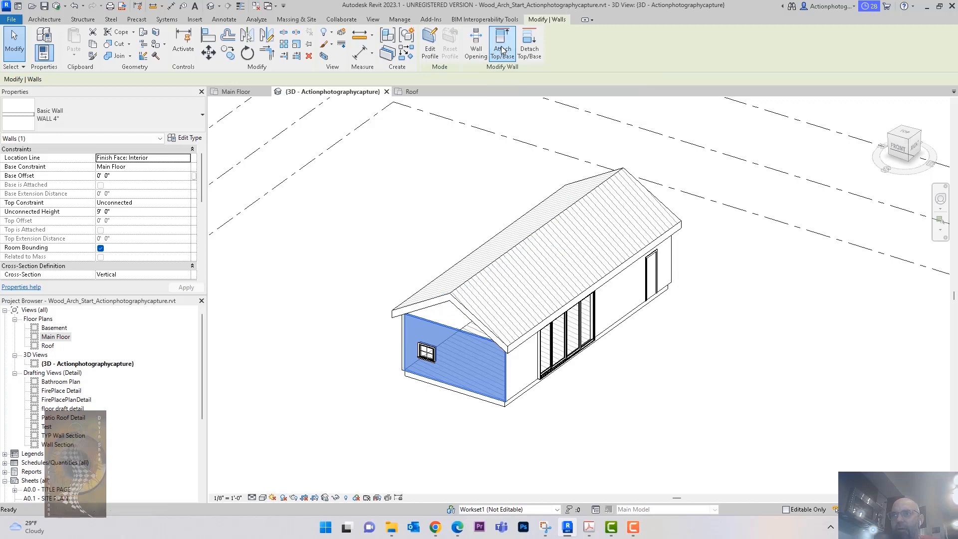
left_click(476, 314)
mouse_move(641, 368)
middle_mouse_down("shift")
mouse_move(651, 372)
mouse_move(698, 337)
mouse_move(648, 377)
middle_mouse_up("shift")
left_click(516, 330)
key("Escape")
Set the slope of the roof's long right footprint edge to 8" / 12" and finish the footprint without attaching walls.
left_click(504, 340)
mouse_move(642, 364)
middle_mouse_down("shift")
mouse_move(657, 376)
mouse_move(633, 387)
mouse_move(629, 369)
middle_mouse_up("shift")
left_click(444, 44)
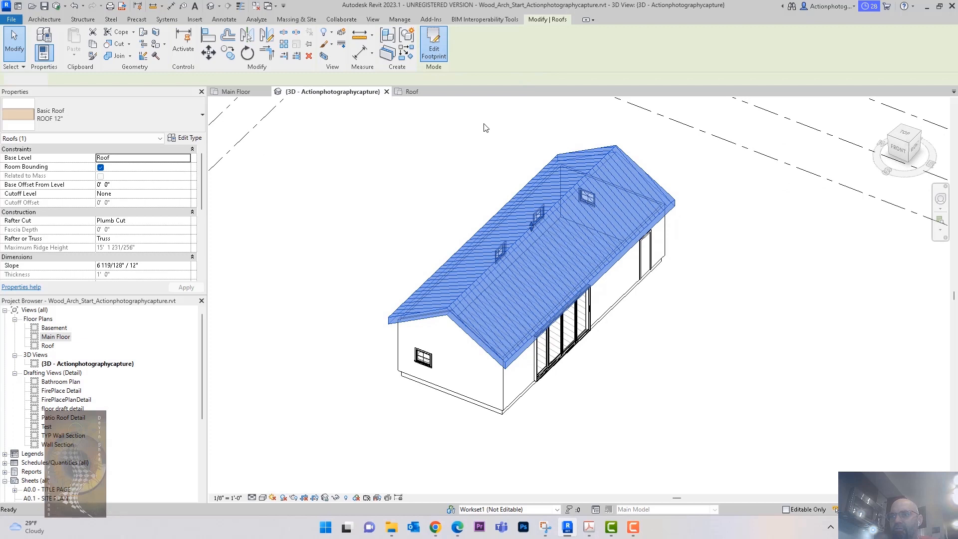
left_click(527, 347)
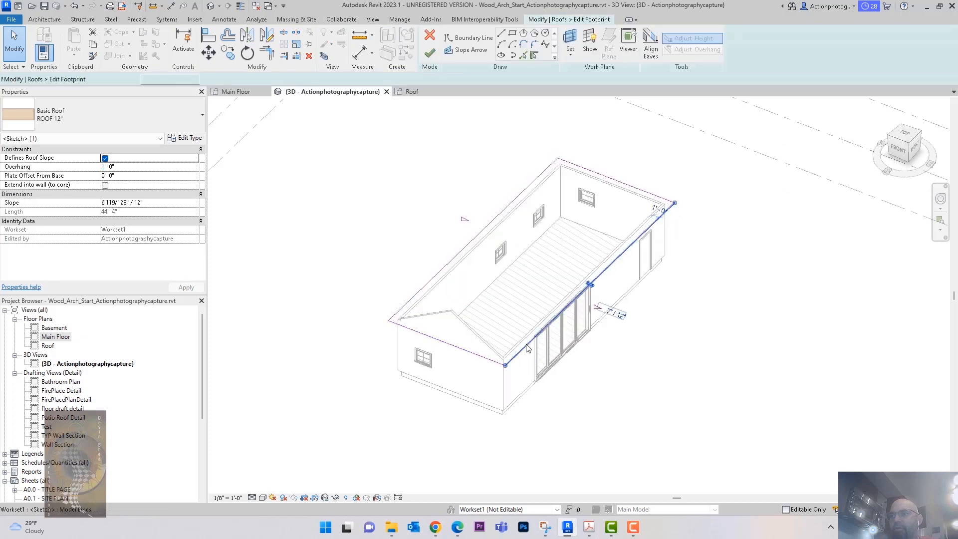
left_click(611, 320)
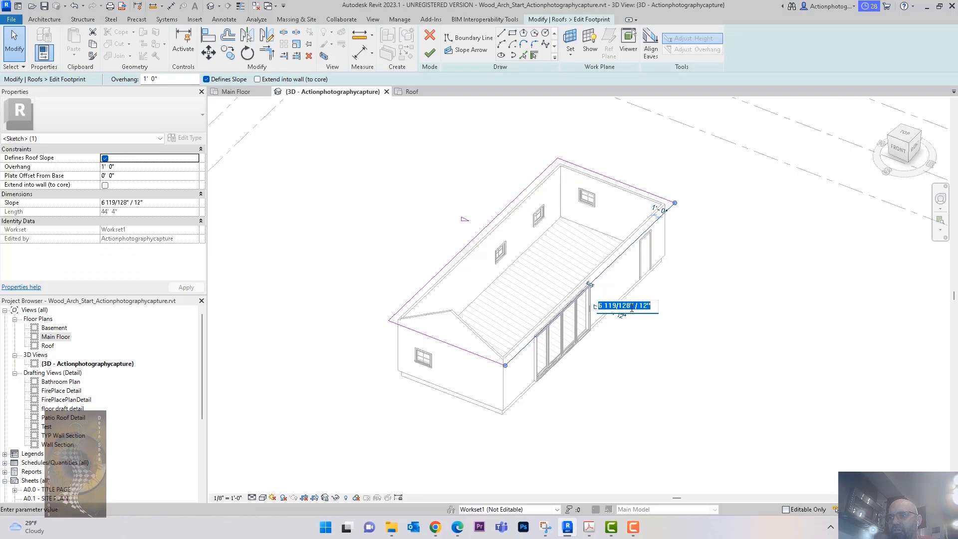
left_click_drag(631, 307, 580, 307)
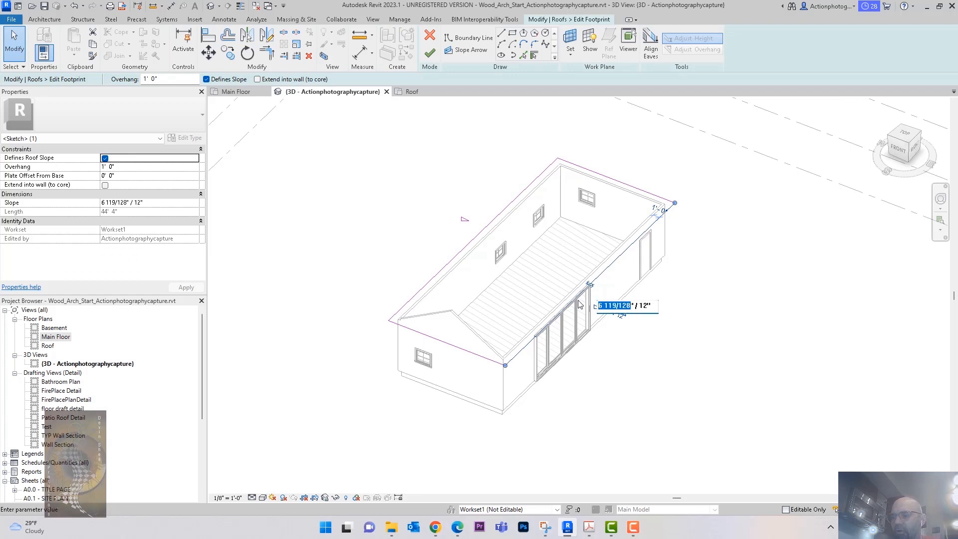
type("8")
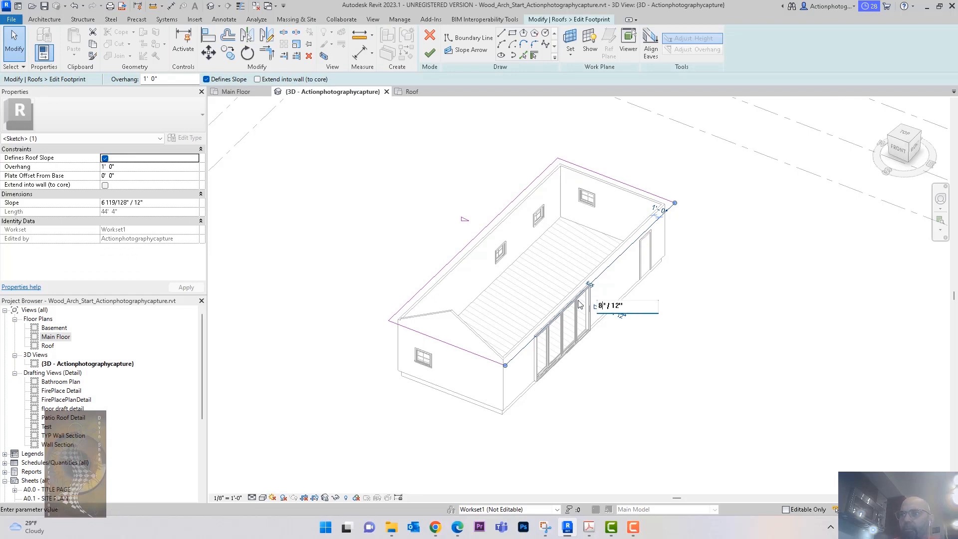
left_click(730, 405)
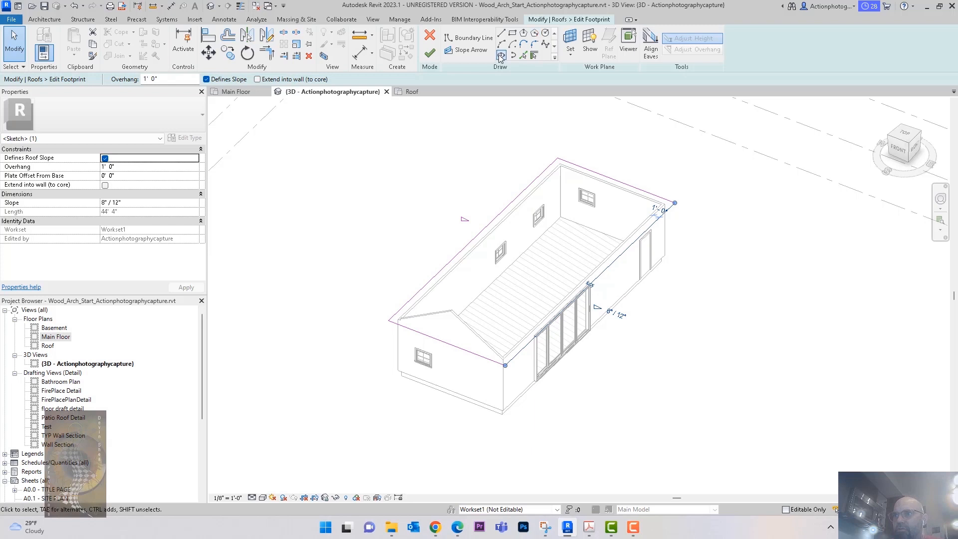
left_click(429, 55)
left_click(551, 270)
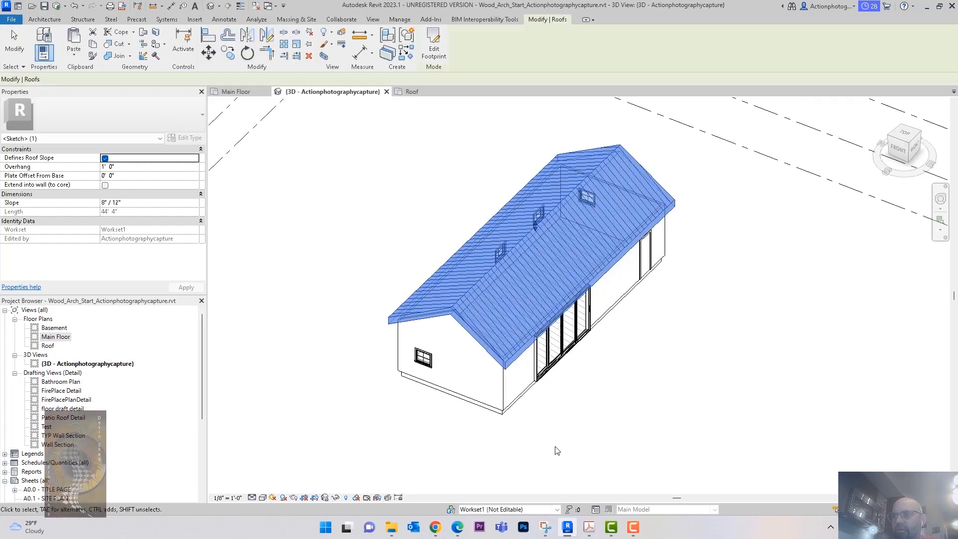
Edit the back end wall's profile and pick the roof's two gable slopes as new profile lines.
middle_click_drag(625, 450, 388, 426, "shift")
left_click(423, 395)
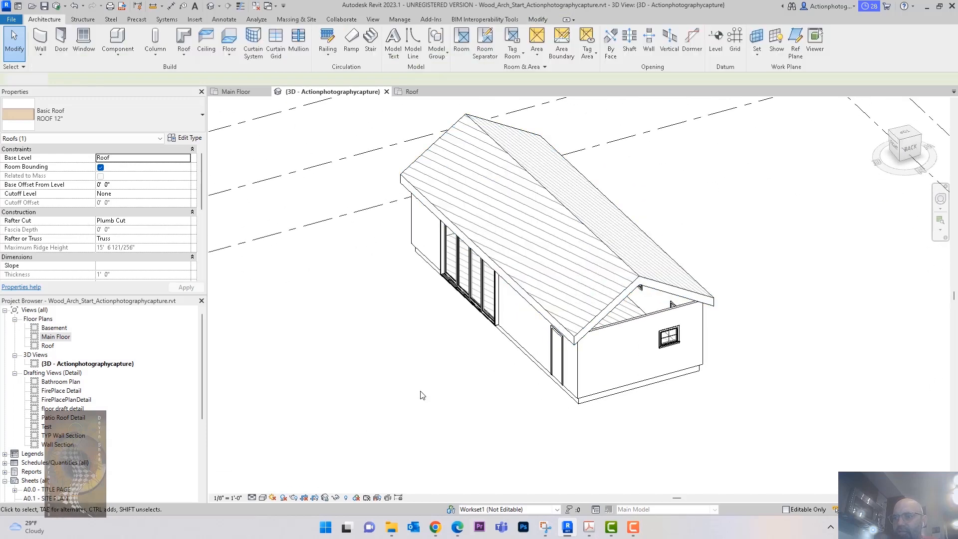
left_click(611, 319)
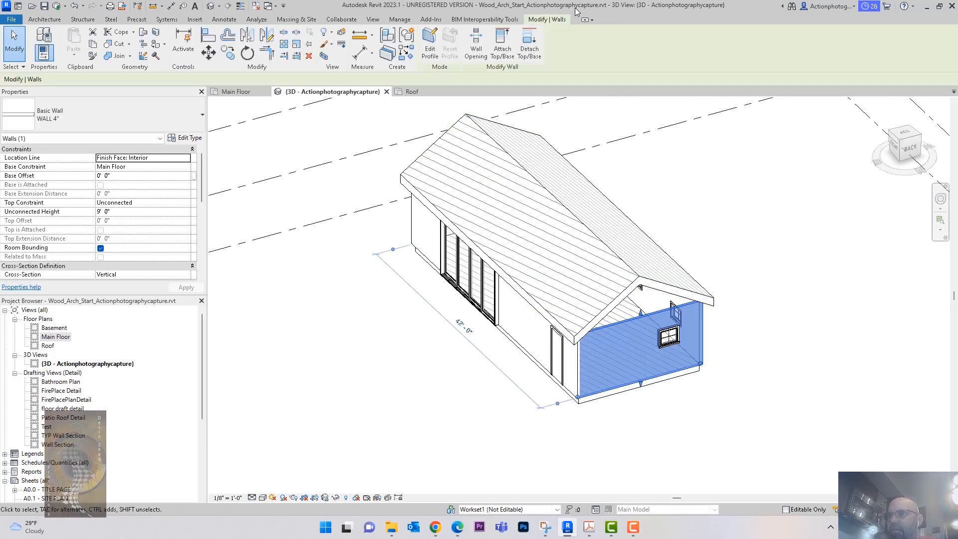
middle_click_drag(744, 389, 666, 424)
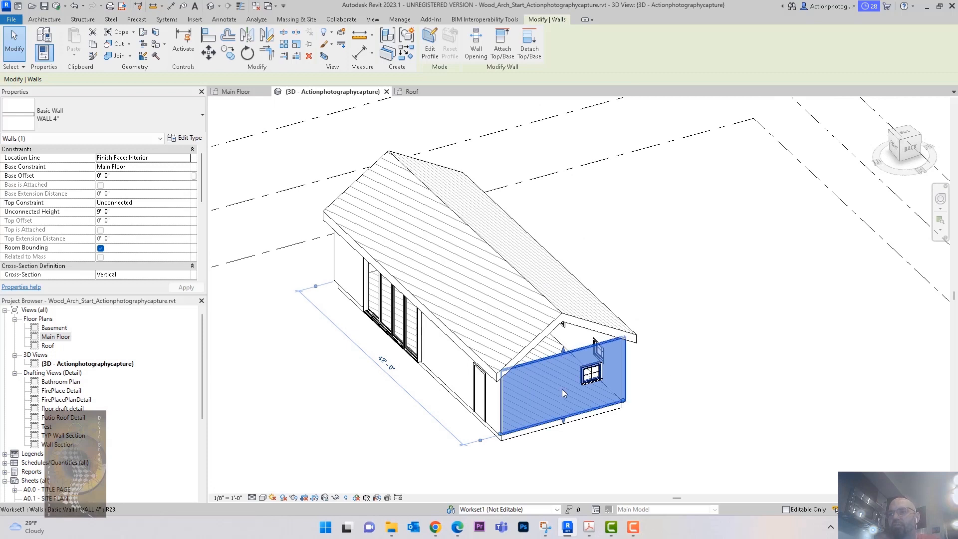
left_click(430, 44)
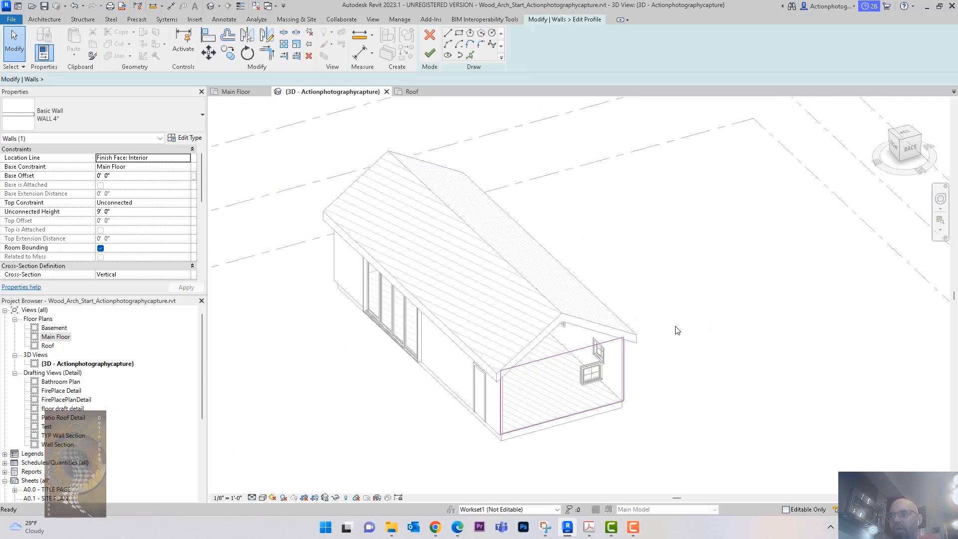
left_click(469, 55)
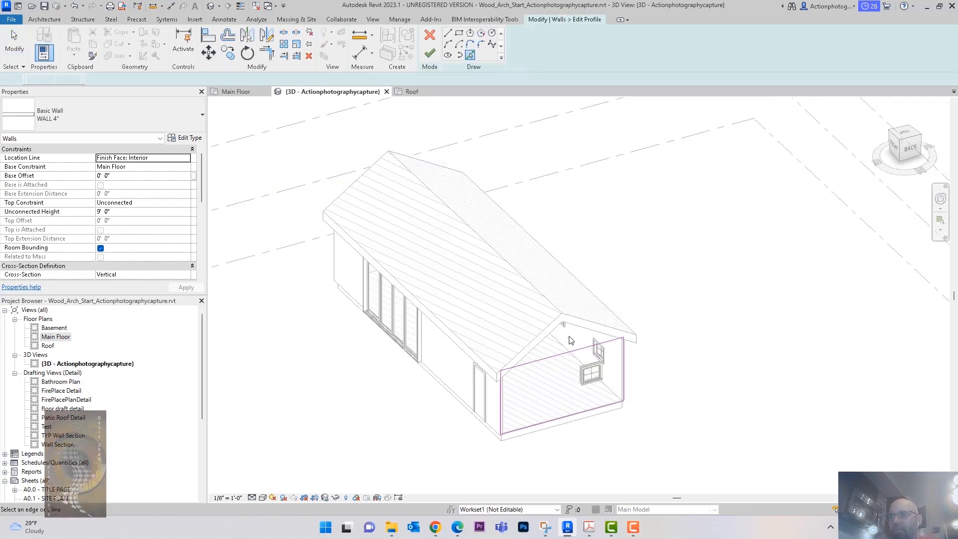
left_click(541, 340)
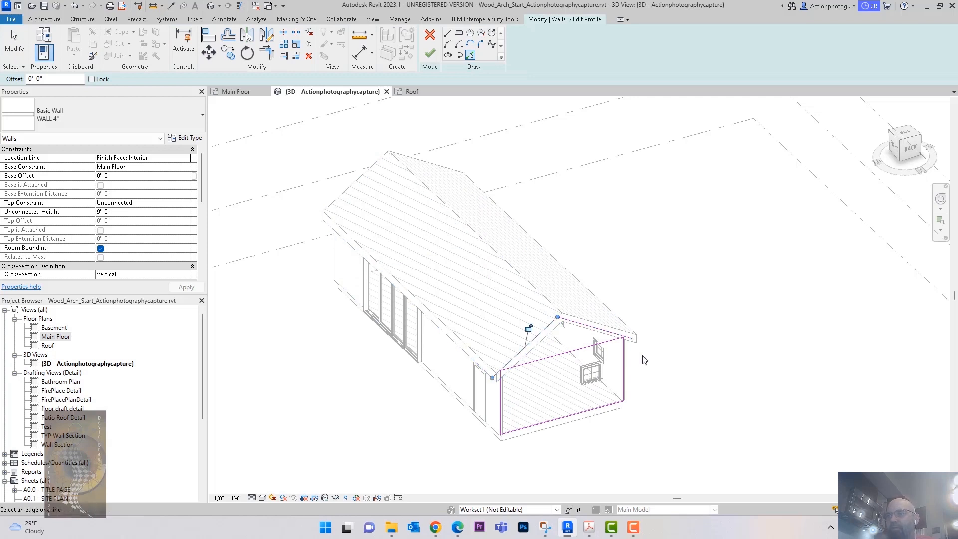
key("Escape")
Delete the back wall profile's horizontal top line, trim the side lines to the gable slopes, and finish the profile.
left_click(567, 357)
key("Delete")
key("t")
key("r")
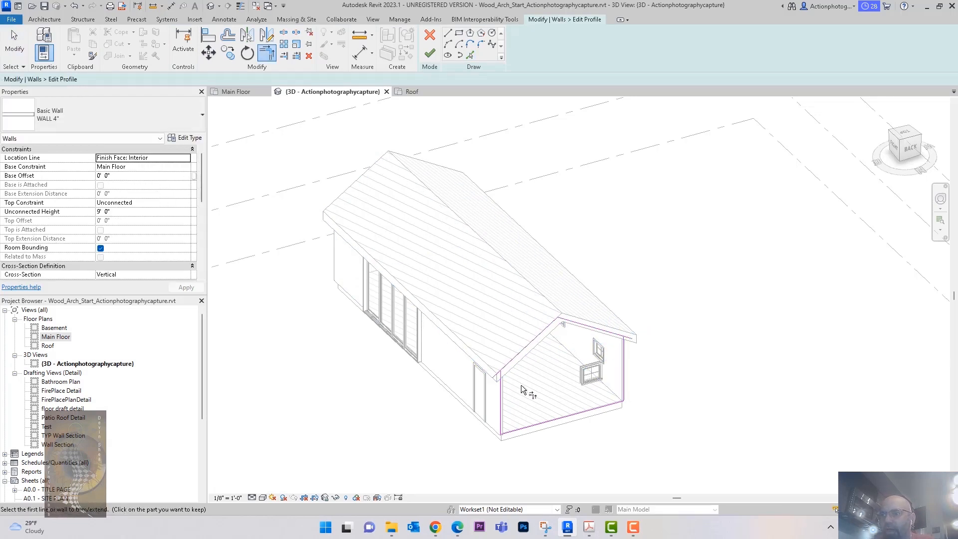
left_click(501, 397)
left_click(519, 359)
left_click(627, 353)
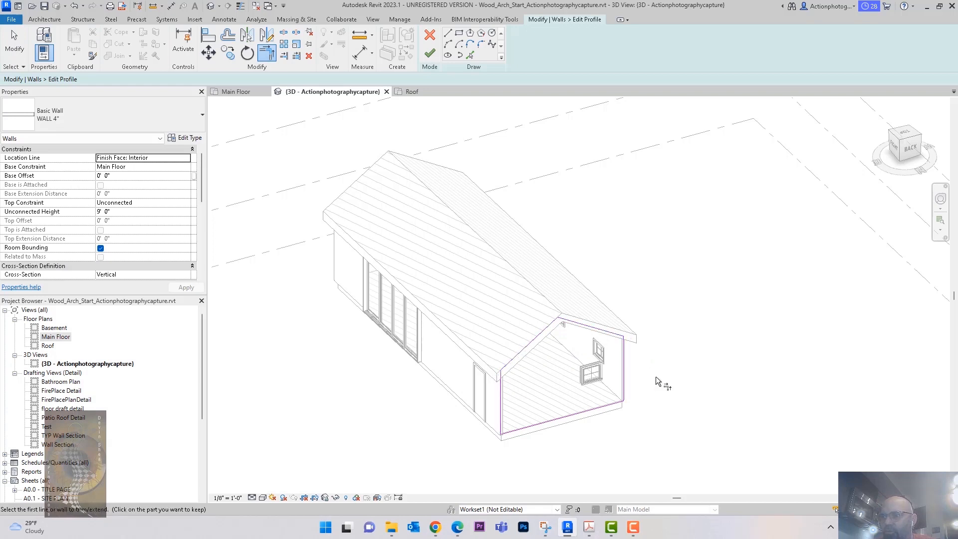
left_click(429, 53)
Edit the roof footprint, set the slope of both long edges to 2" / 12", and finish the footprint.
left_click(628, 341)
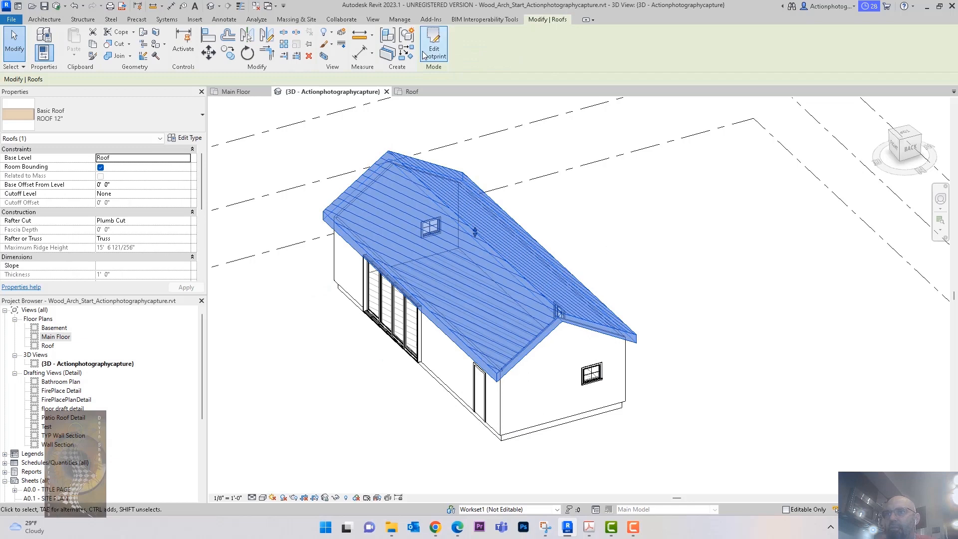
left_click(439, 47)
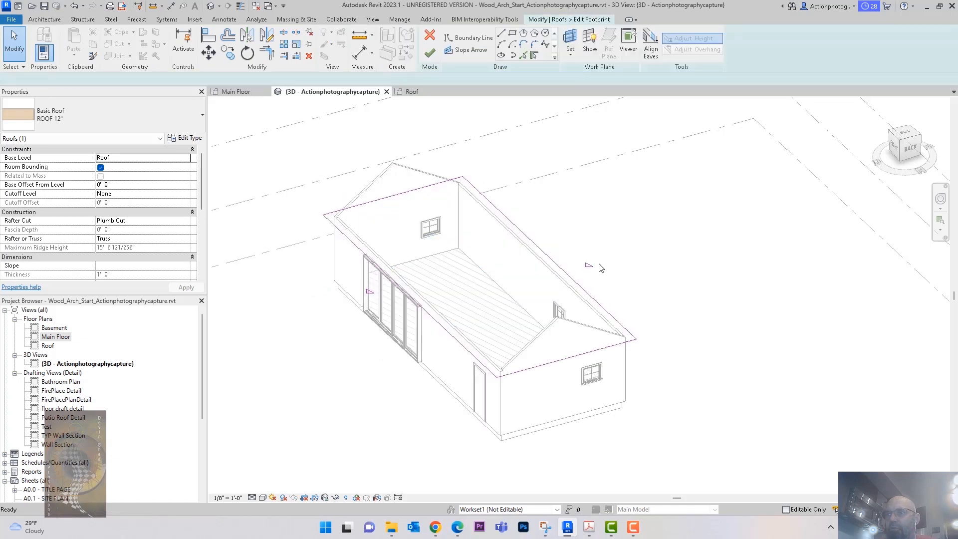
left_click(597, 301)
left_click(460, 341, "ctrl")
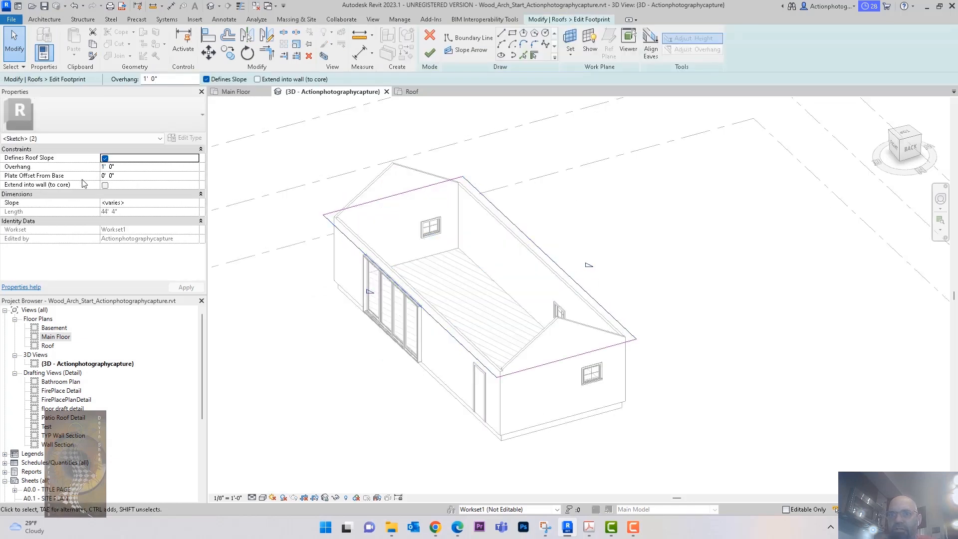
left_click(116, 203)
key("BackSpace")
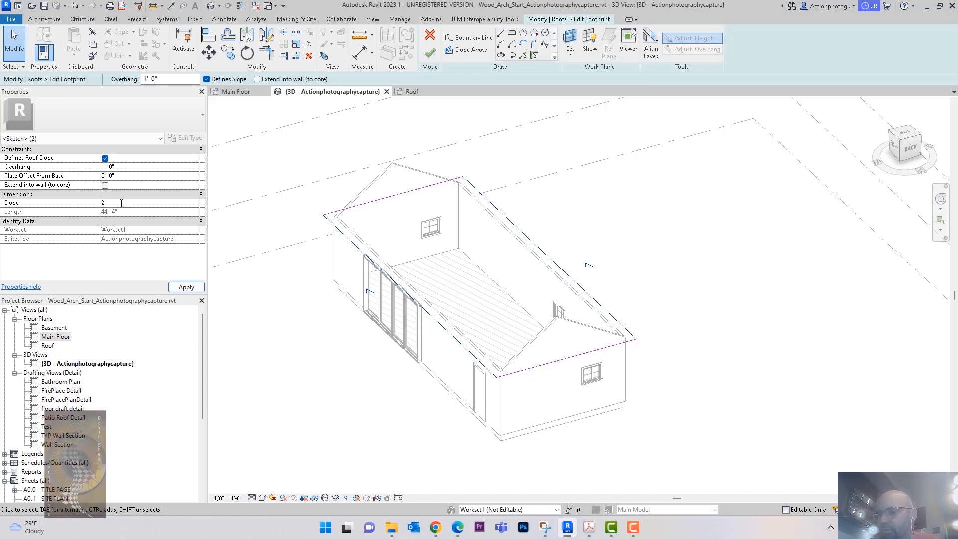
key("Return")
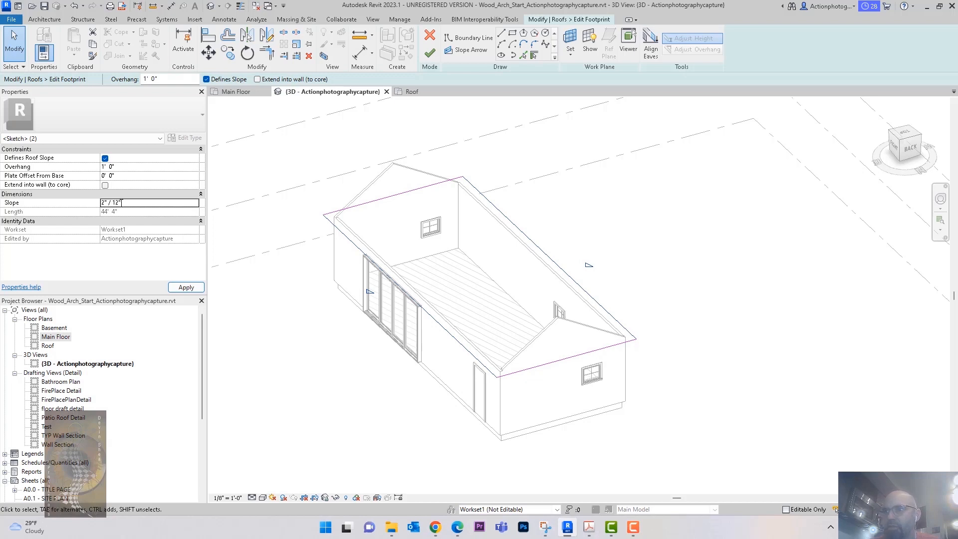
left_click(431, 56)
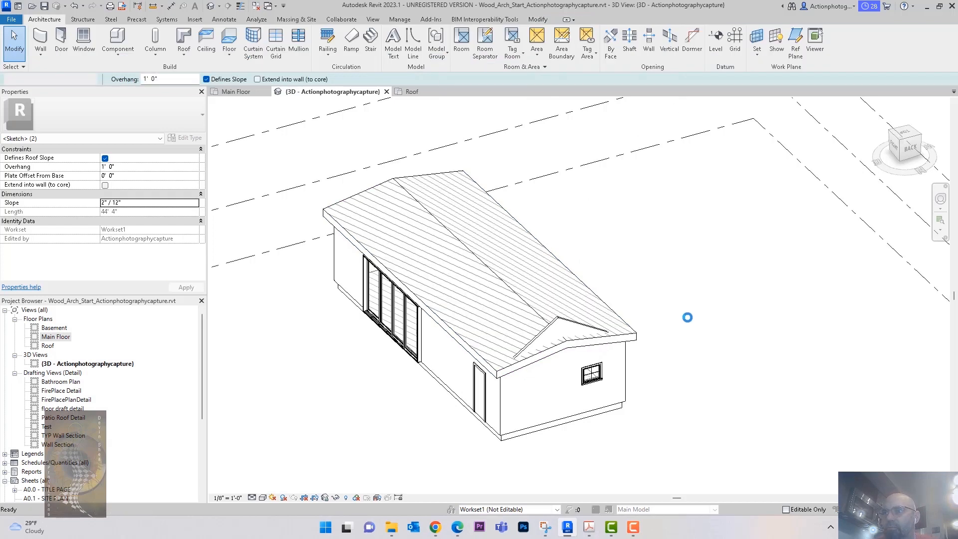
Reset the edited profile of the back end wall.
left_click(554, 263)
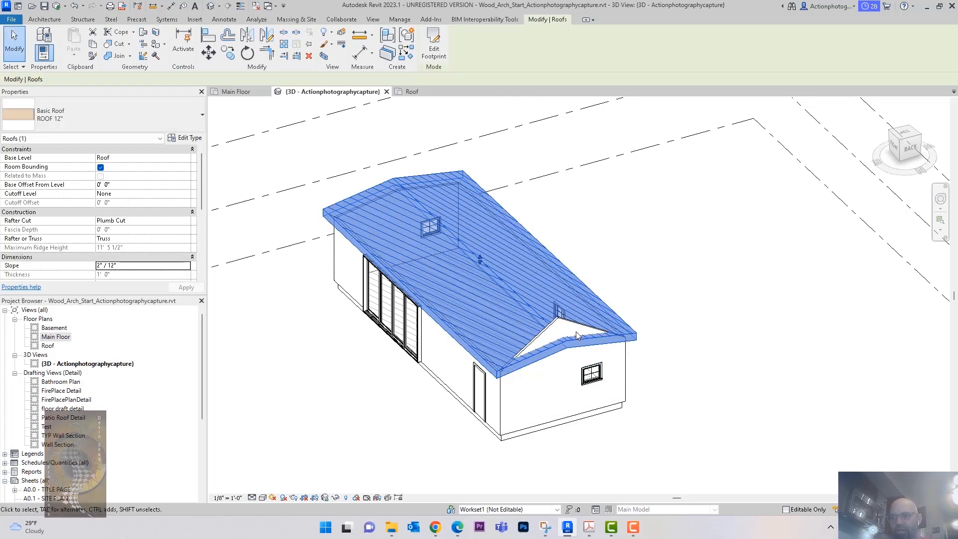
mouse_move(593, 334)
middle_mouse_down("shift")
mouse_move(631, 392)
mouse_move(653, 387)
mouse_move(589, 321)
middle_mouse_up("shift")
left_click(592, 312)
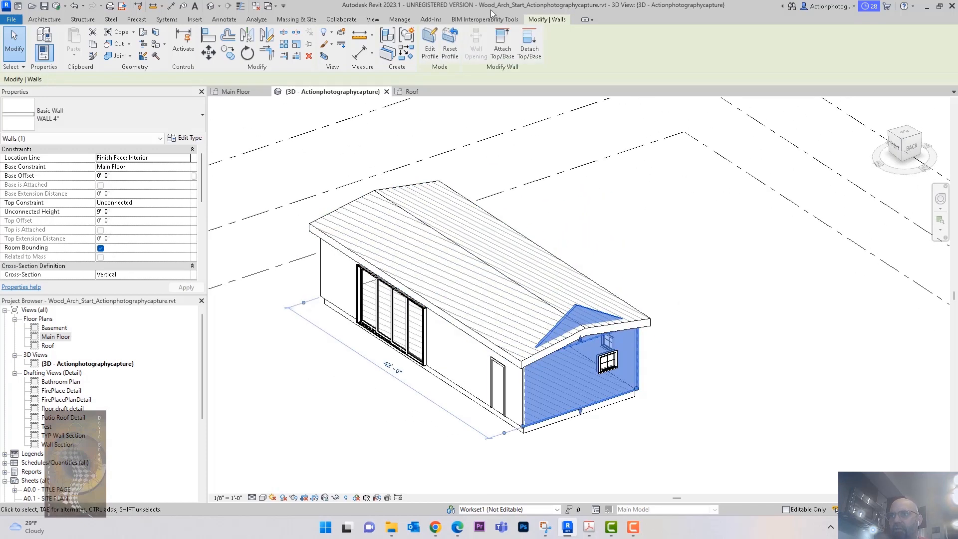
left_click(447, 45)
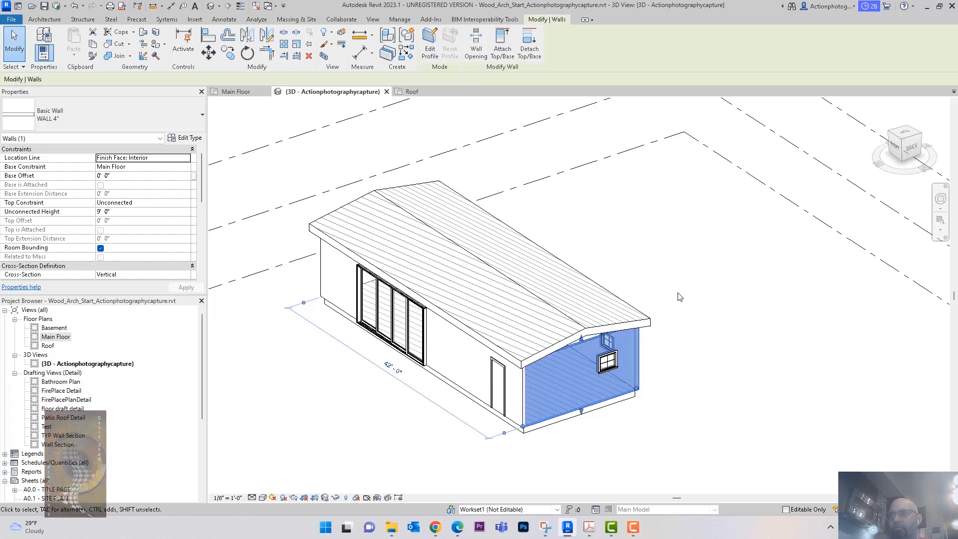
key("Escape")
Attach the top of the back end wall to the low-pitched gable roof.
left_click(595, 343)
left_click(503, 52)
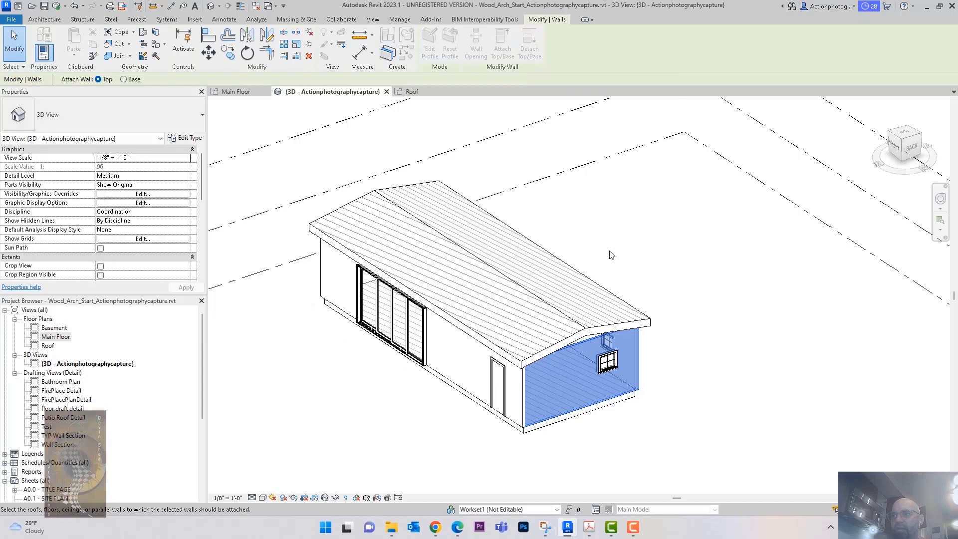
left_click(618, 309)
mouse_move(706, 355)
middle_mouse_down("shift")
mouse_move(630, 298)
mouse_move(645, 244)
mouse_move(676, 280)
mouse_move(703, 358)
middle_mouse_up("shift")
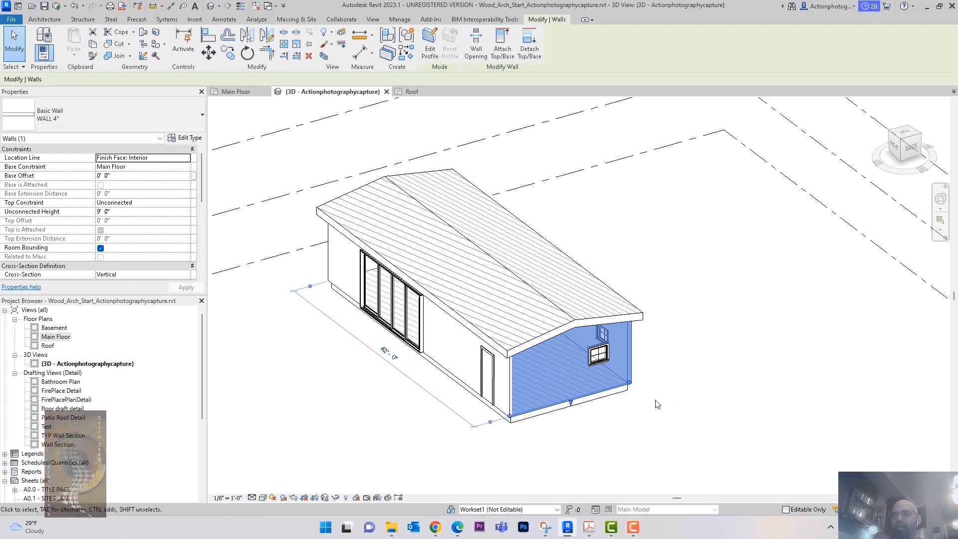
left_click(683, 405)
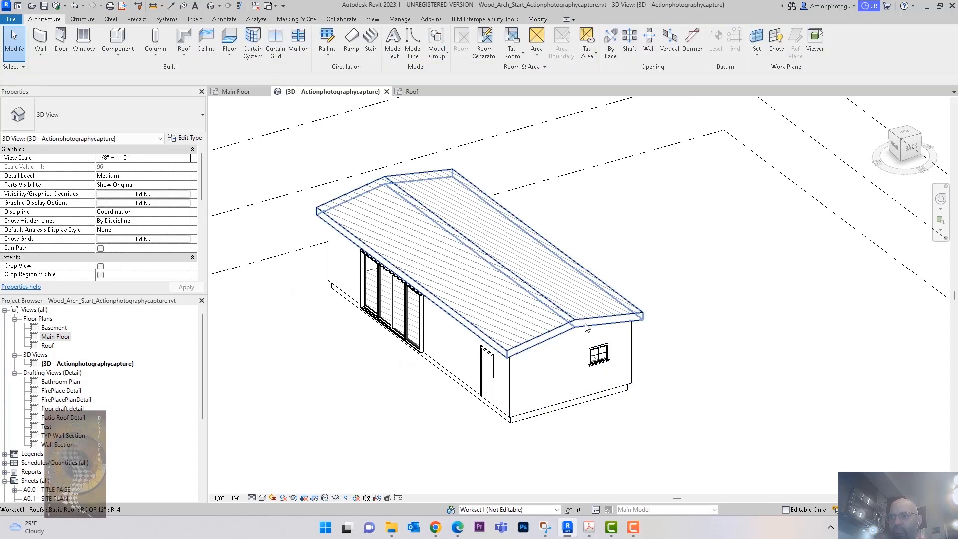
Turn off slope definition for the roof edge above the sliding doors and finish the footprint without attaching walls.
left_click(538, 328)
middle_click_drag(734, 388, 690, 391, "shift")
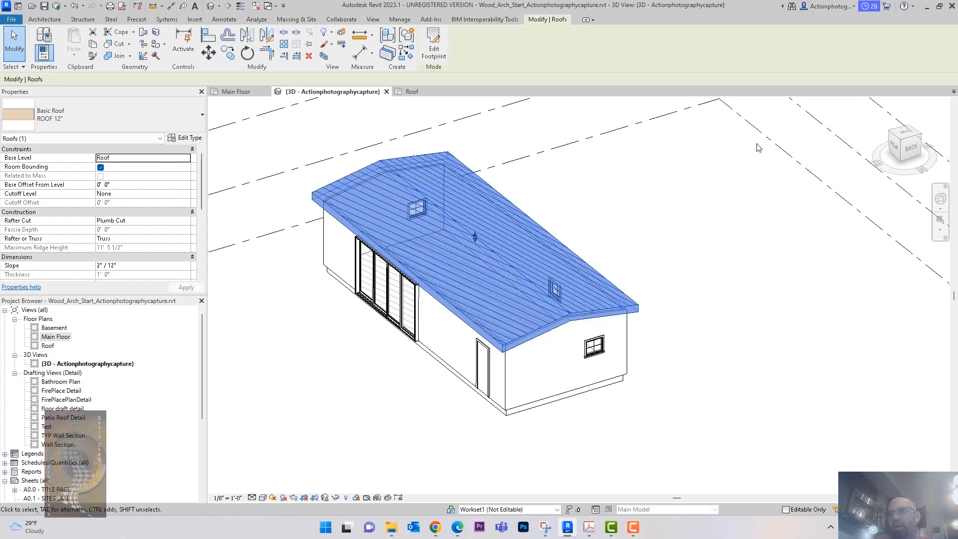
left_click(692, 228)
left_click(617, 287)
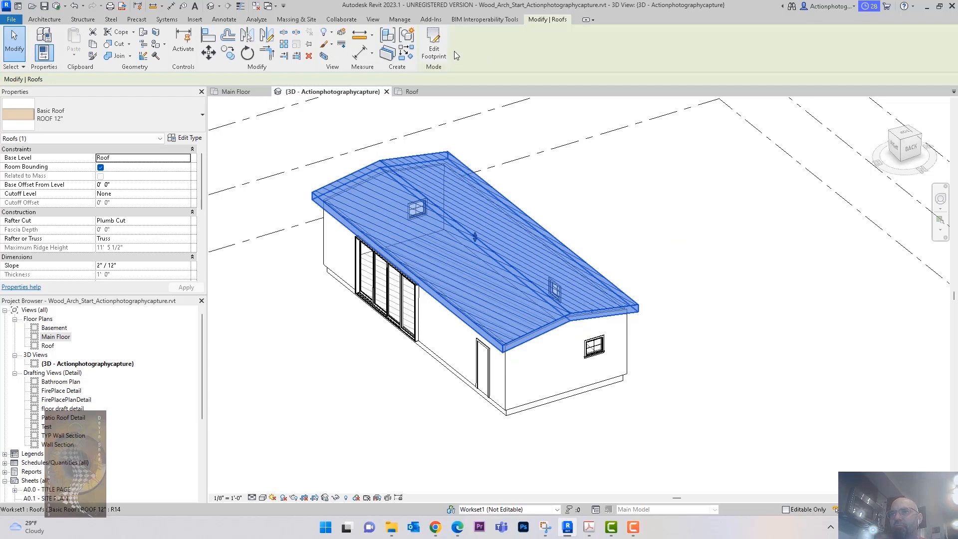
left_click(434, 48)
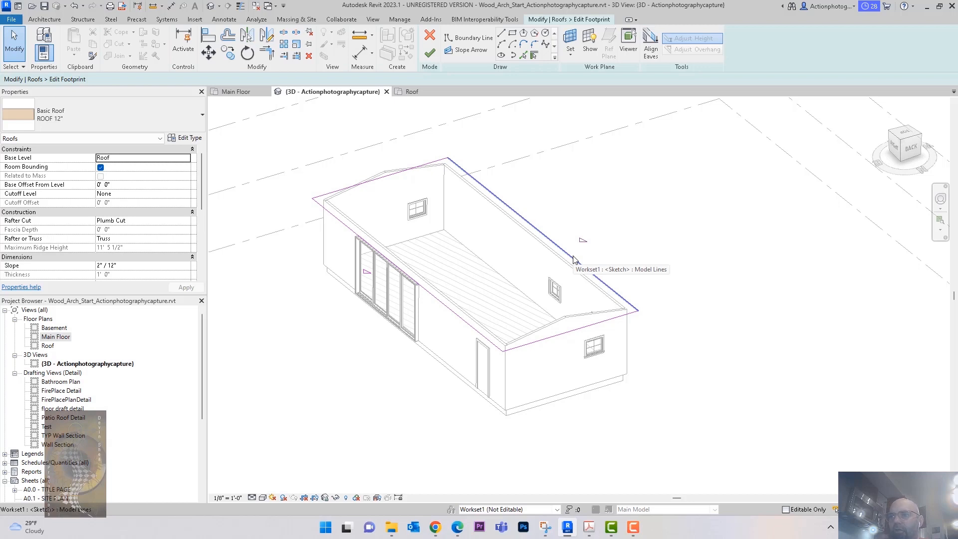
left_click(470, 329)
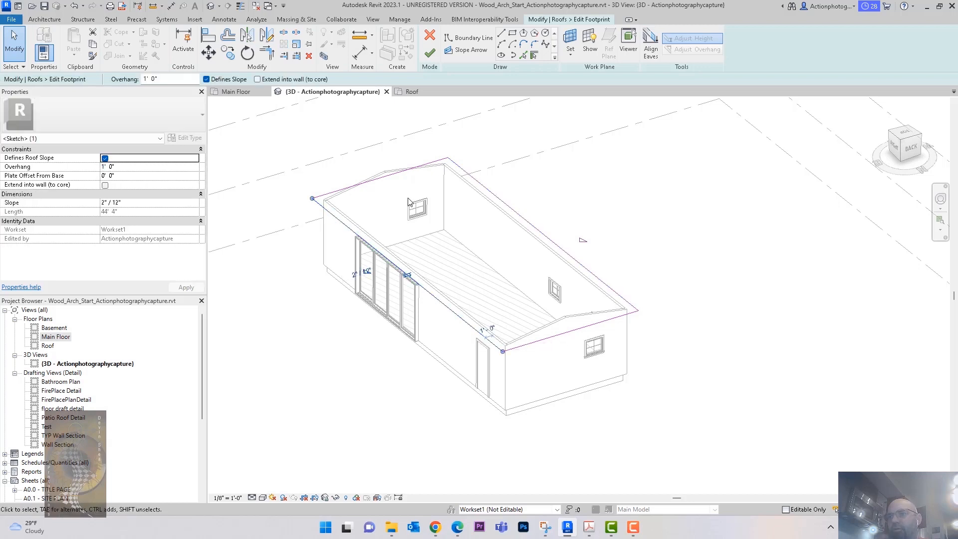
left_click(206, 79)
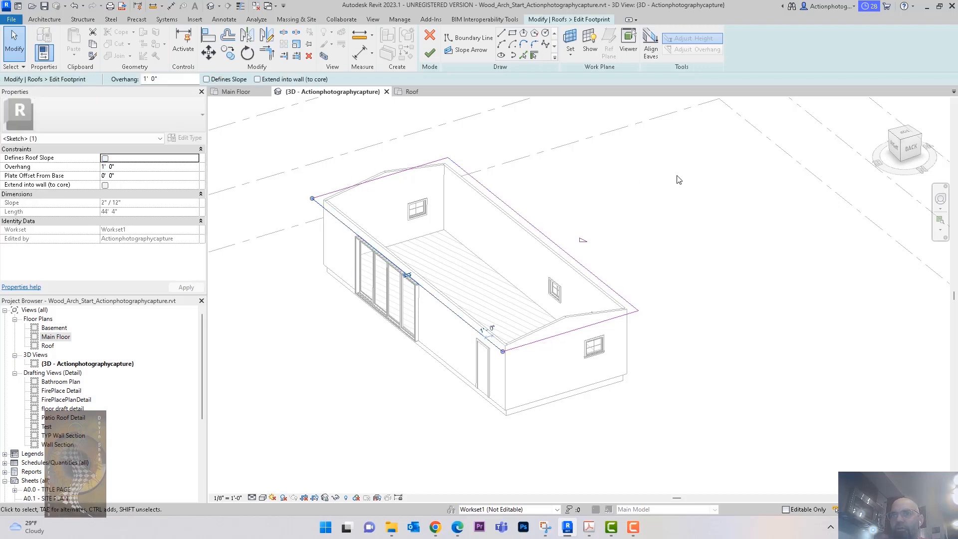
left_click(430, 53)
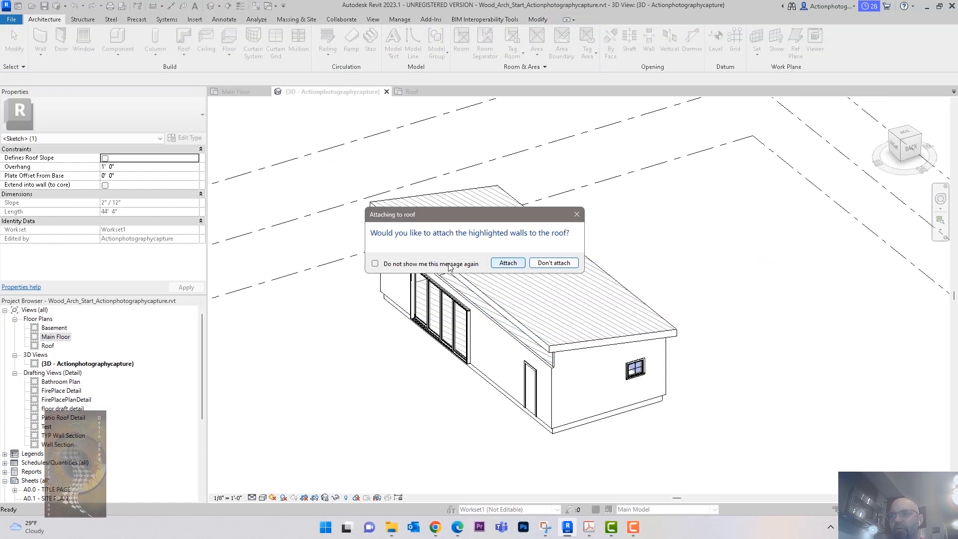
left_click(554, 264)
Set the slope of the single-pitch roof to 1.5" / 12".
middle_click_drag(711, 293, 479, 280, "shift")
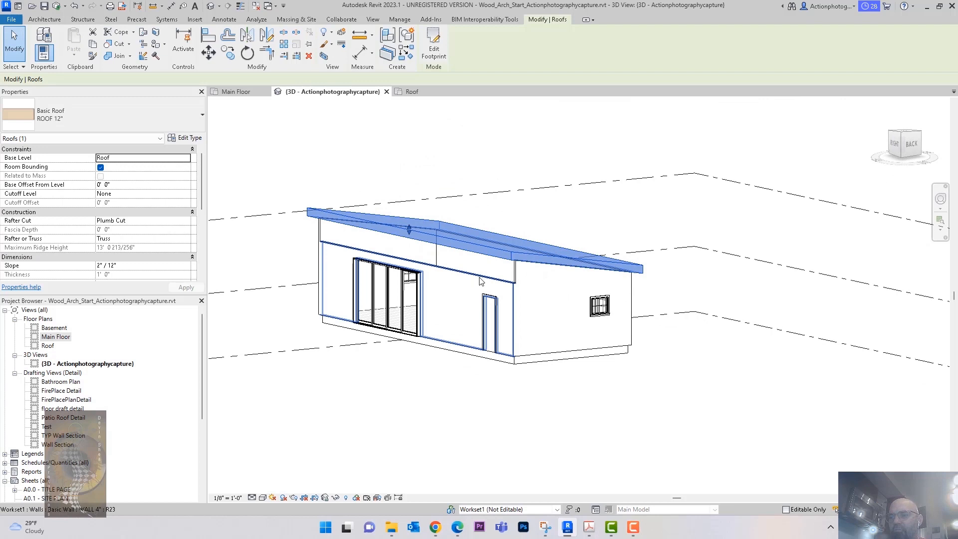
middle_click_drag(663, 299, 594, 297, "shift")
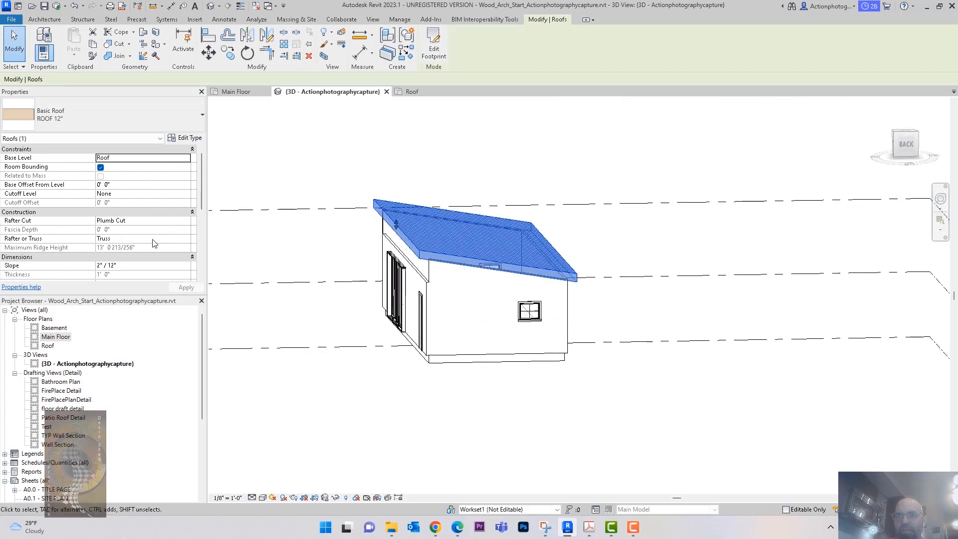
left_click(102, 266)
key("BackSpace")
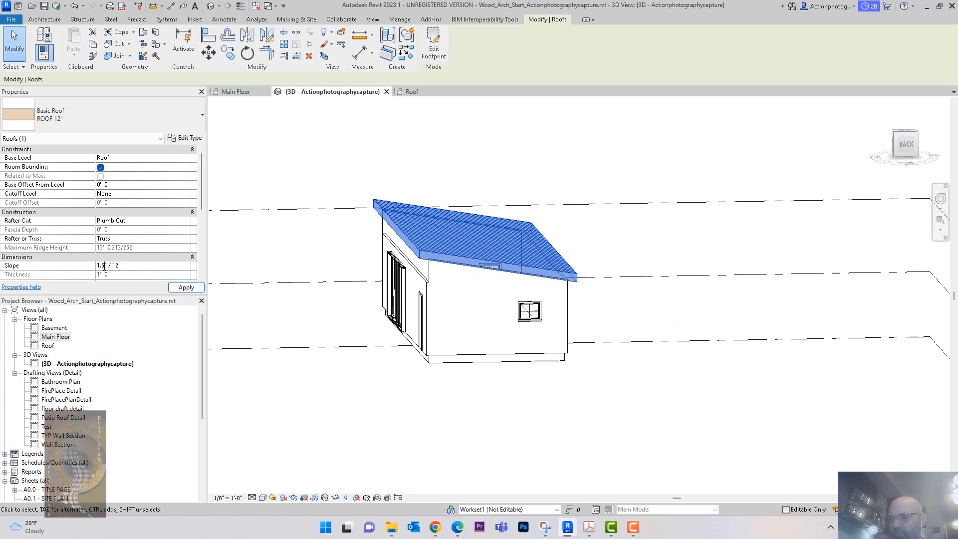
key("Return")
key("Return")
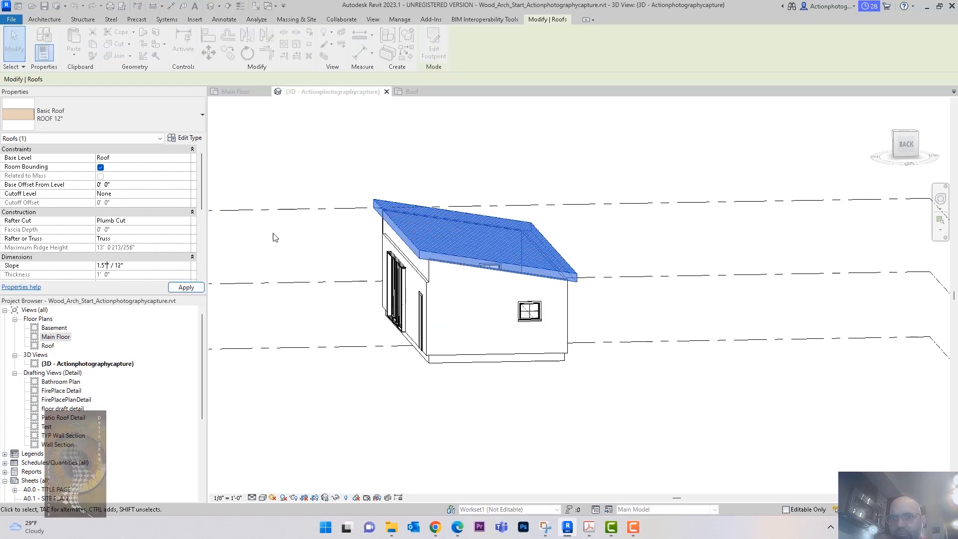
left_click(100, 267)
key("Delete")
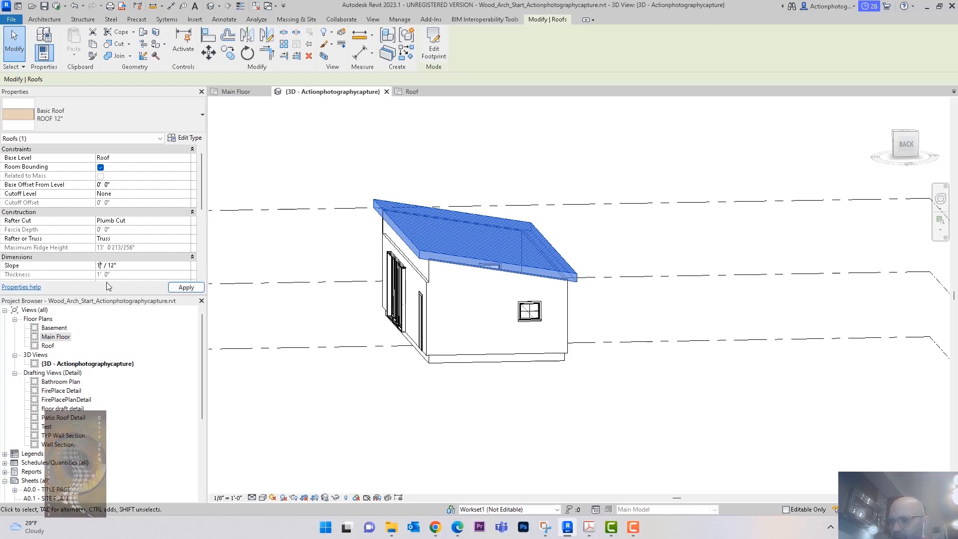
left_click(186, 287)
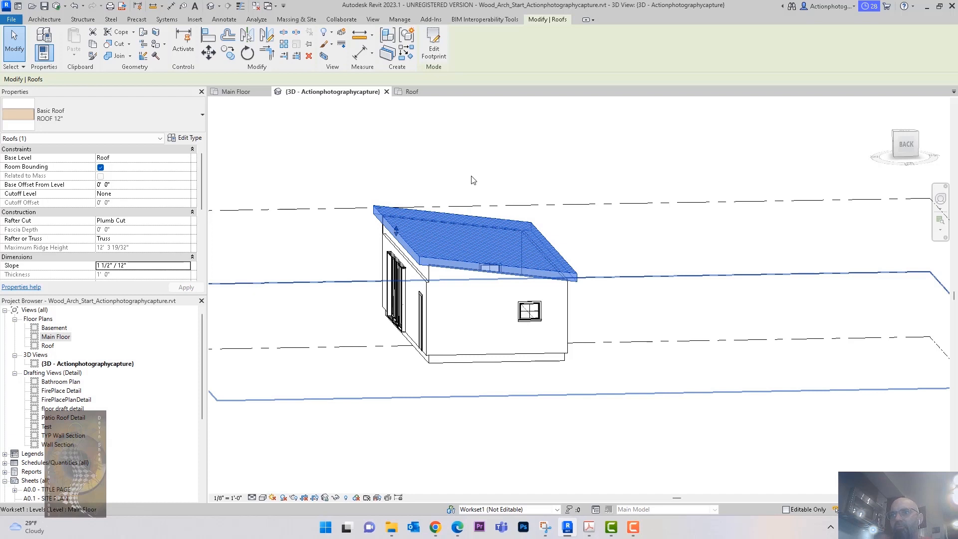
Edit the roof footprint in the Main Floor plan, move the sliding-door side edge inward to an 11' 2" overhang, and finish without attaching walls.
middle_click_drag(519, 158, 506, 144, "shift")
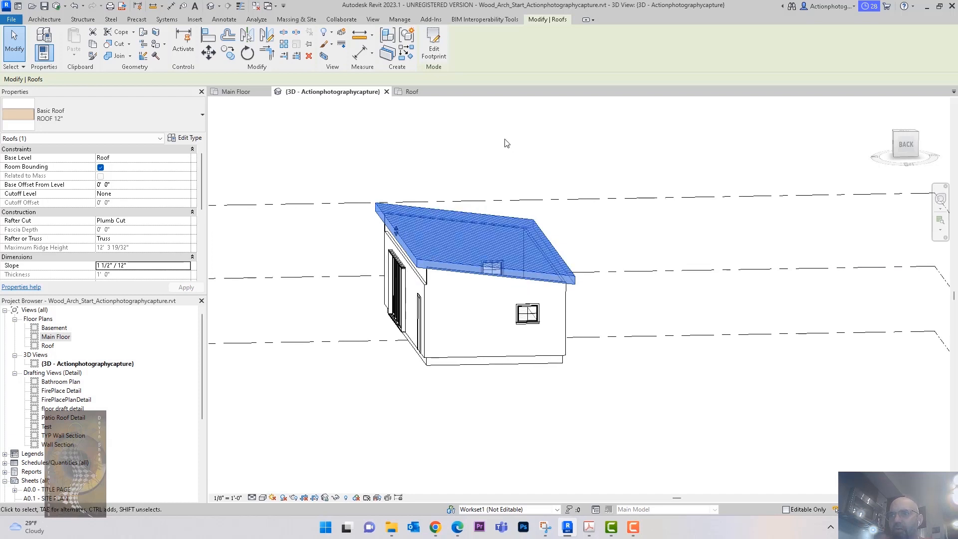
left_click(432, 53)
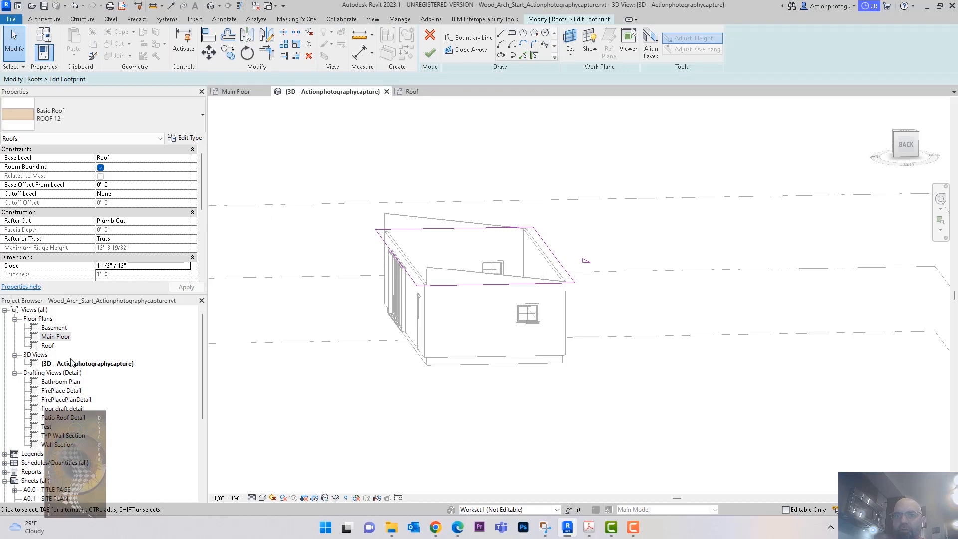
double_click(56, 336)
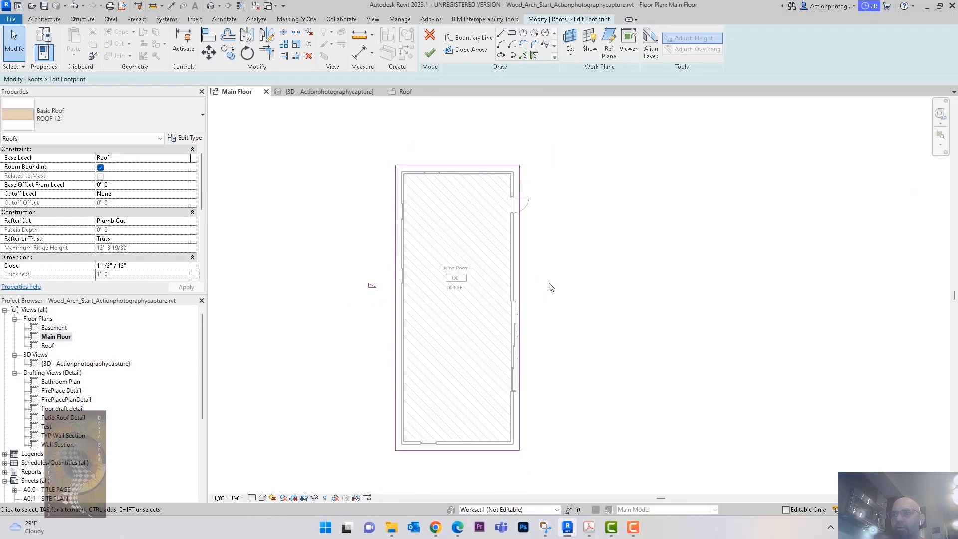
left_click_drag(519, 273, 439, 271)
left_click(429, 53)
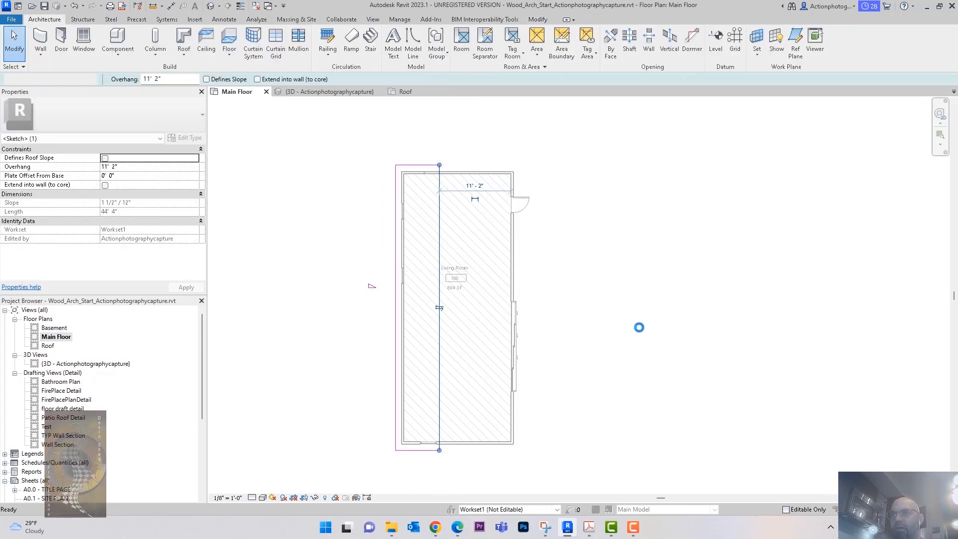
left_click(547, 265)
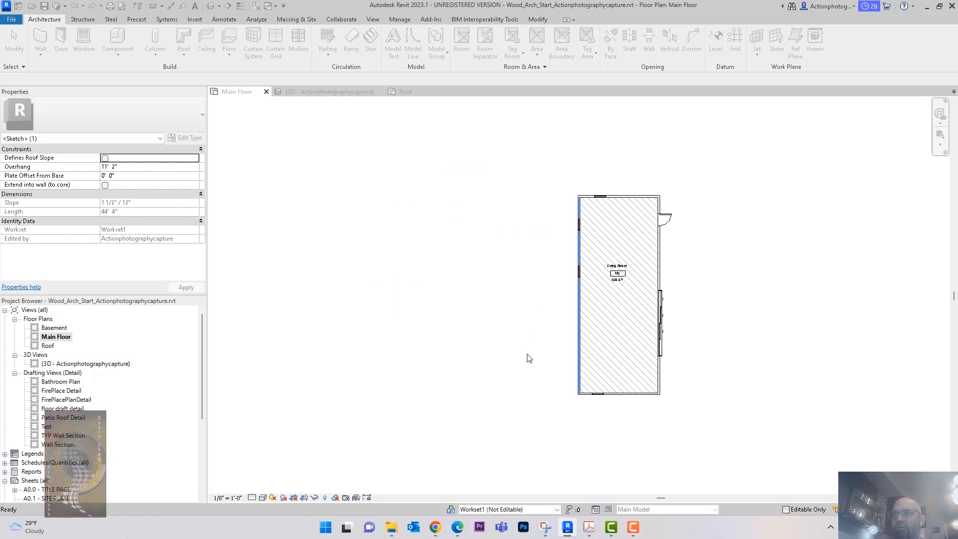
Reopen the roof footprint in the 3D view, make the inner long edge define the slope, and turn off slope on the outer long edge.
left_click(298, 90)
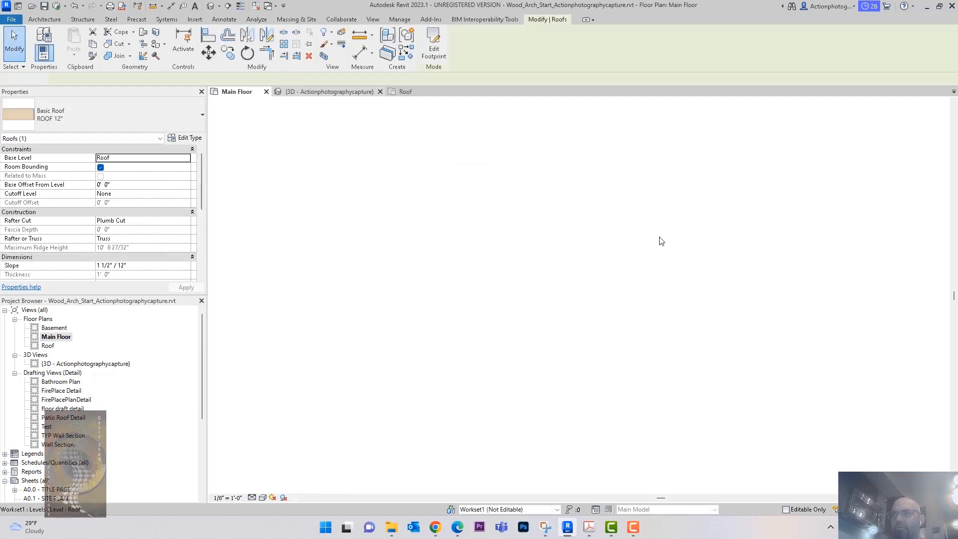
mouse_move(623, 315)
middle_mouse_down("shift")
mouse_move(620, 289)
mouse_move(598, 292)
middle_mouse_up("shift")
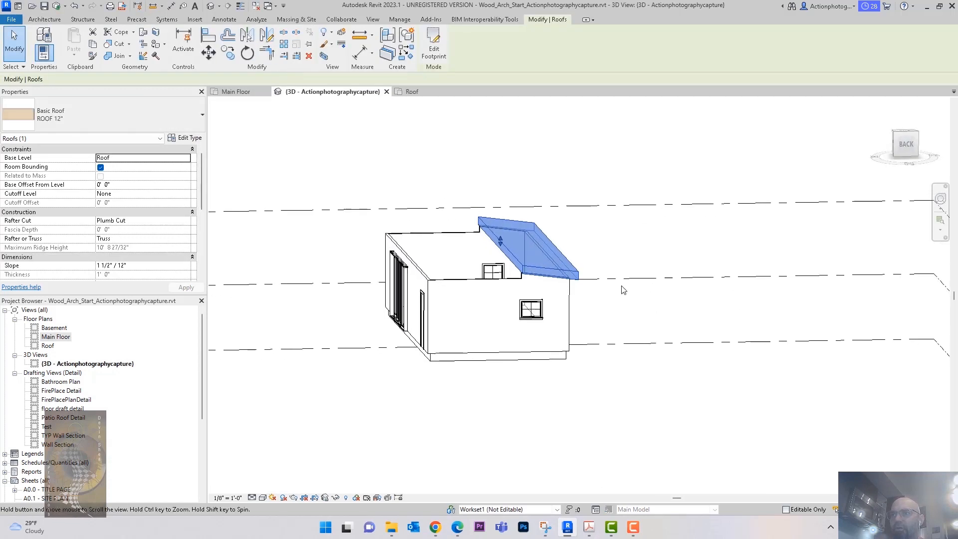
left_click(434, 49)
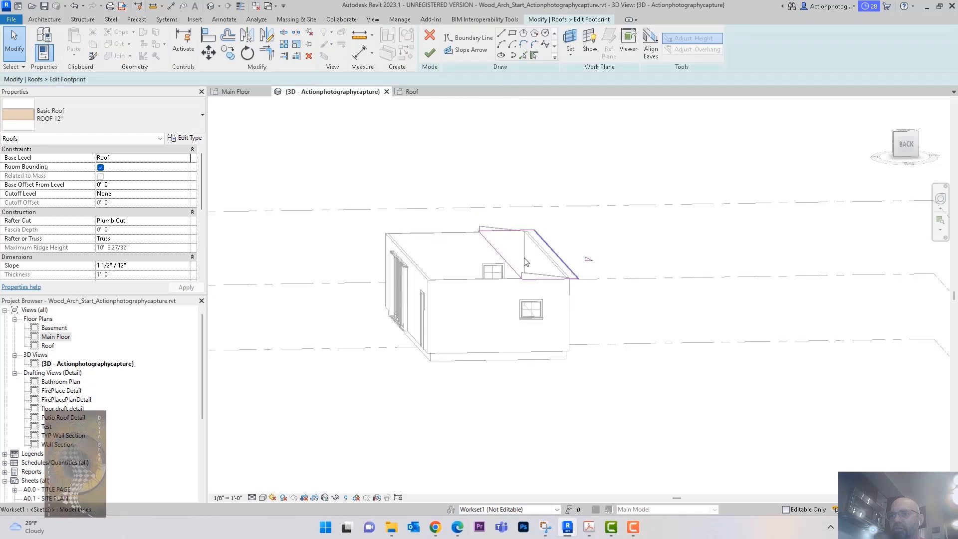
left_click(507, 263)
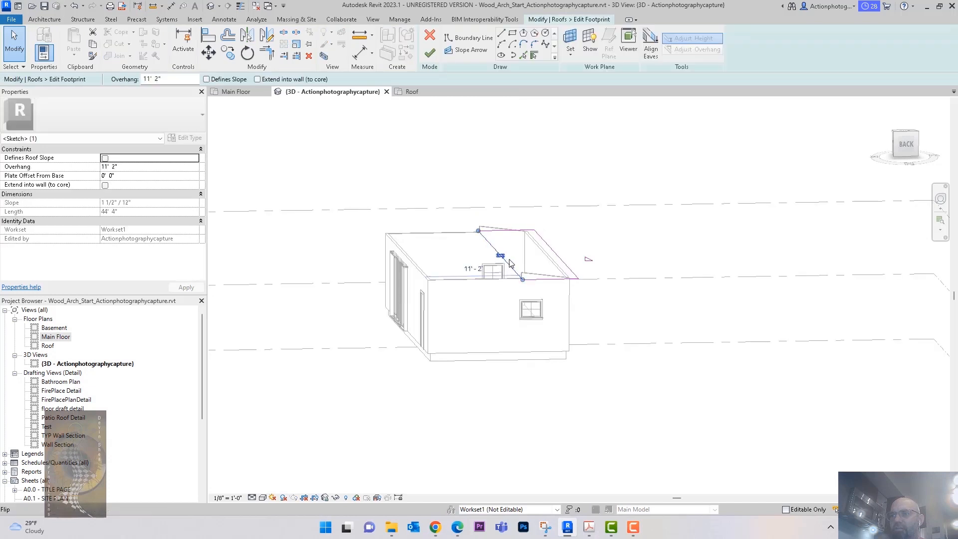
left_click(206, 79)
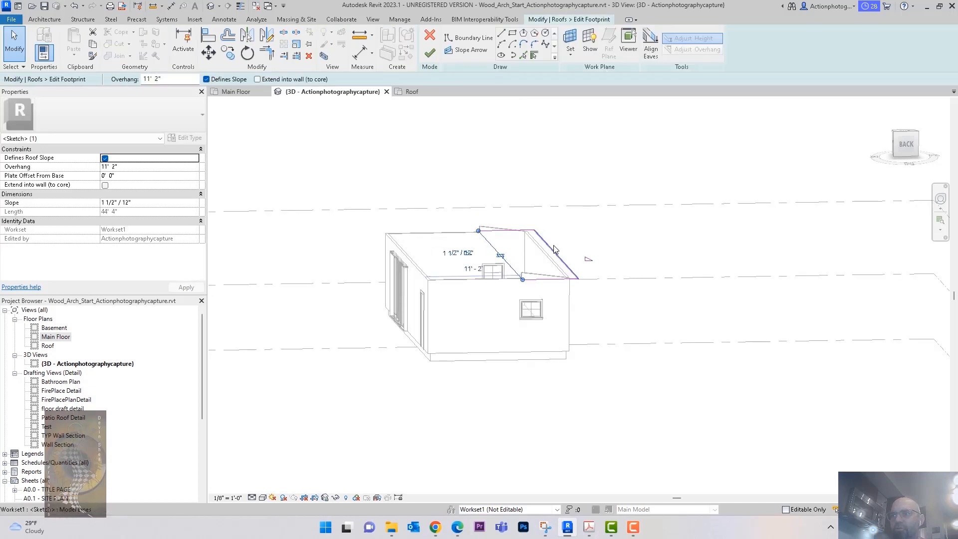
left_click(206, 80)
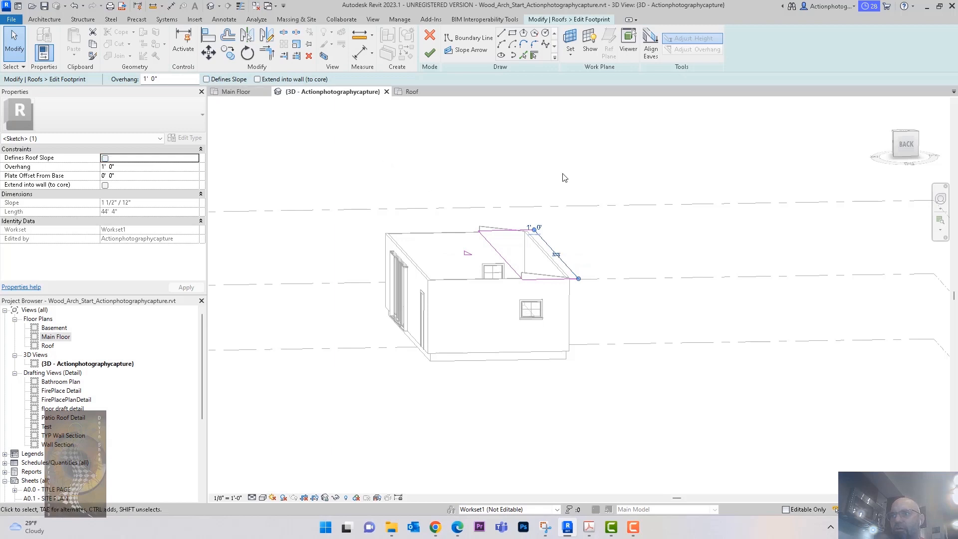
Finish the edited roof footprint without attaching the highlighted walls to the roof.
left_click(430, 53)
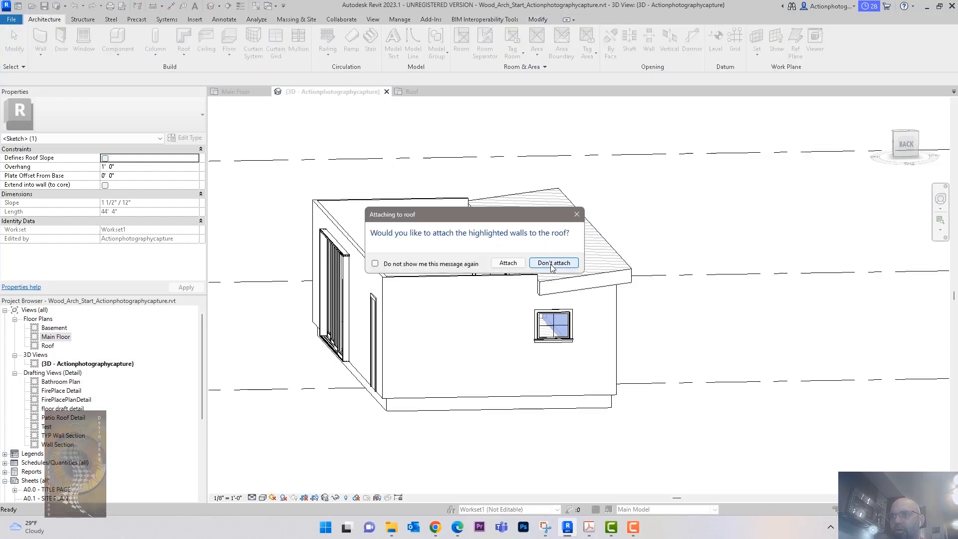
left_click(553, 268)
middle_click_drag(552, 268, 638, 345, "shift")
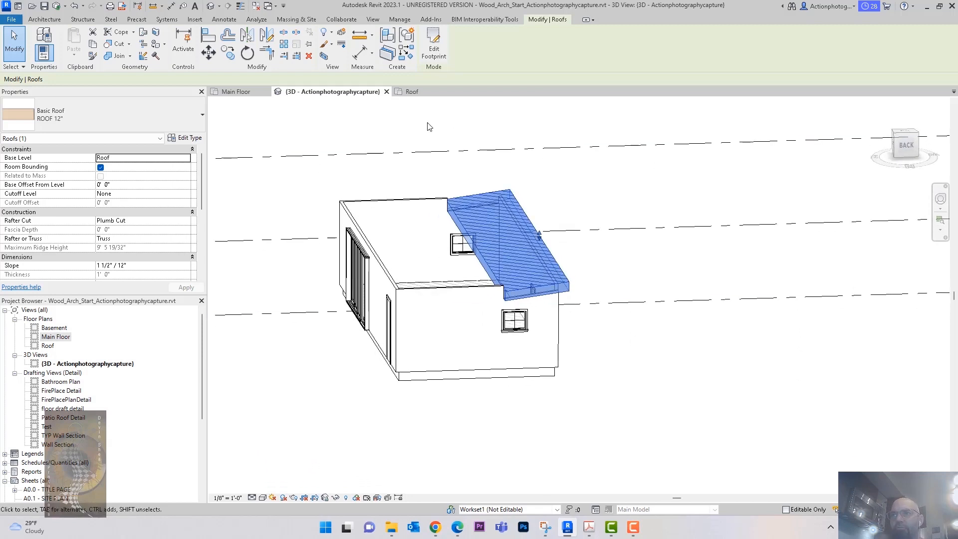
Set the underlay base level of the Roof floor plan to Main Floor and apply it.
left_click(421, 93)
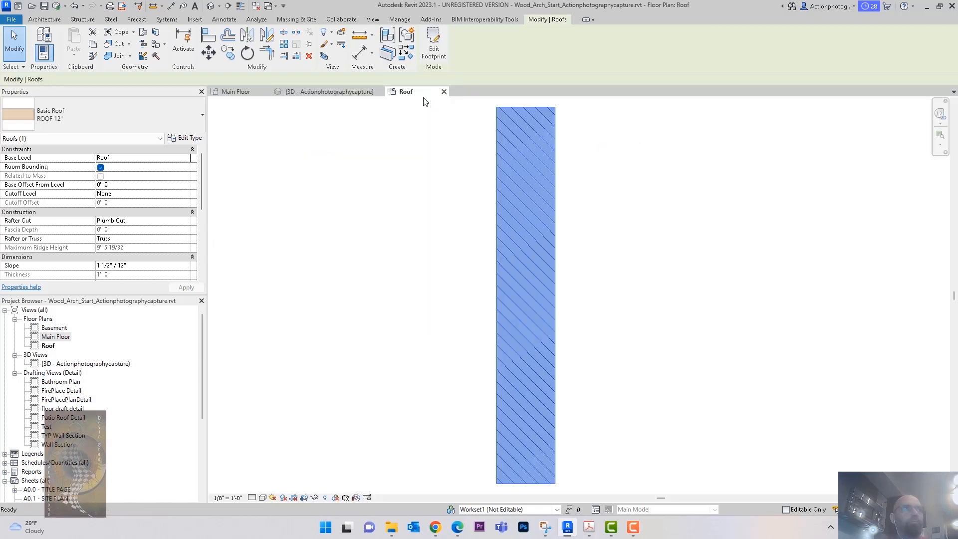
middle_click_drag(738, 266, 705, 279)
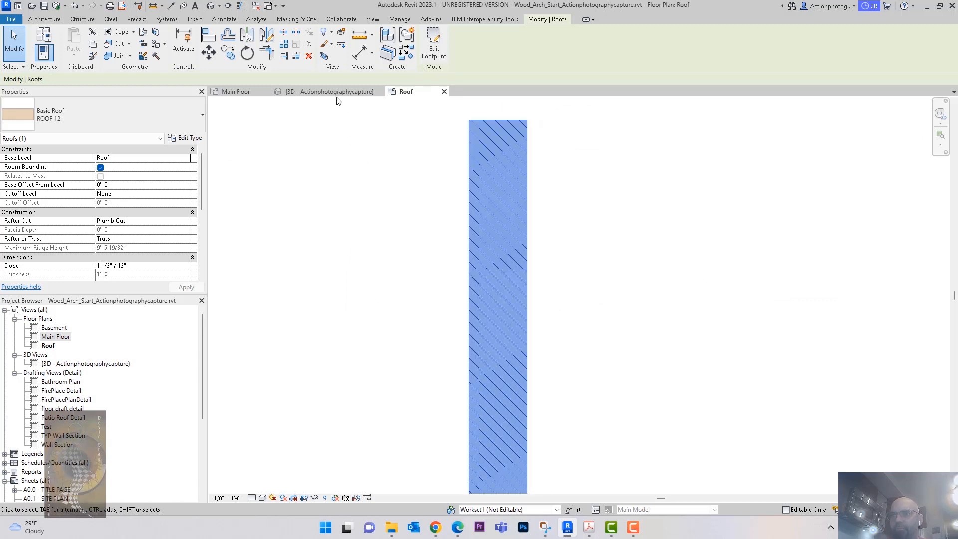
left_click(234, 92)
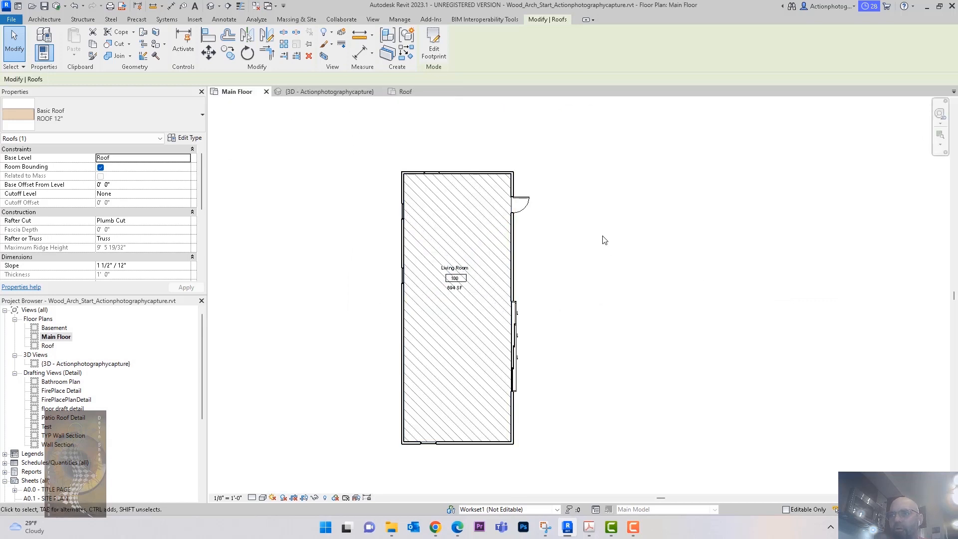
left_click(605, 240)
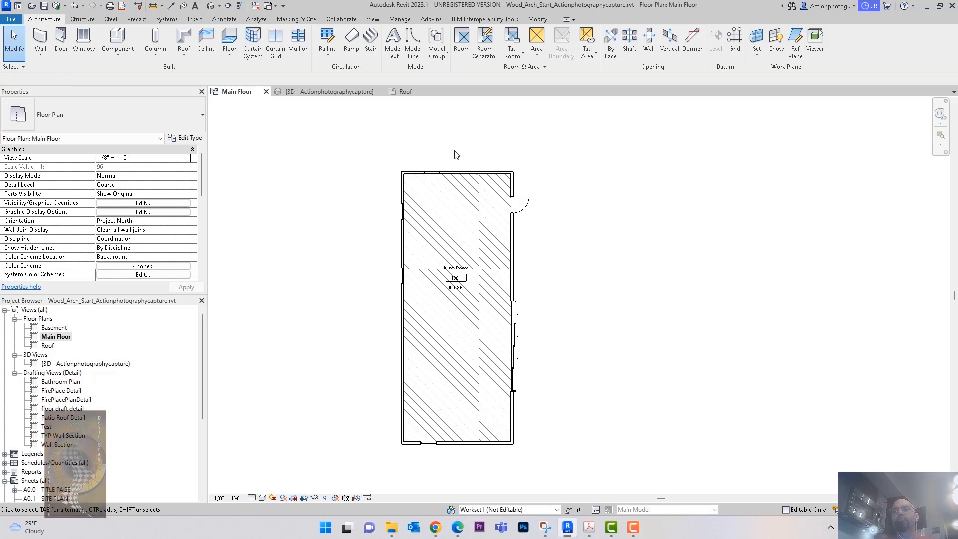
middle_click_drag(353, 273, 339, 247)
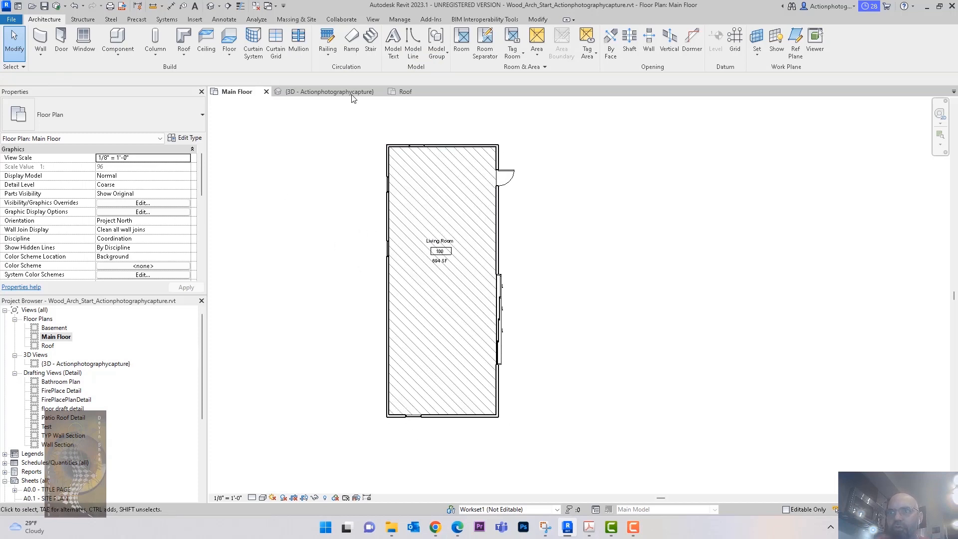
left_click(405, 92)
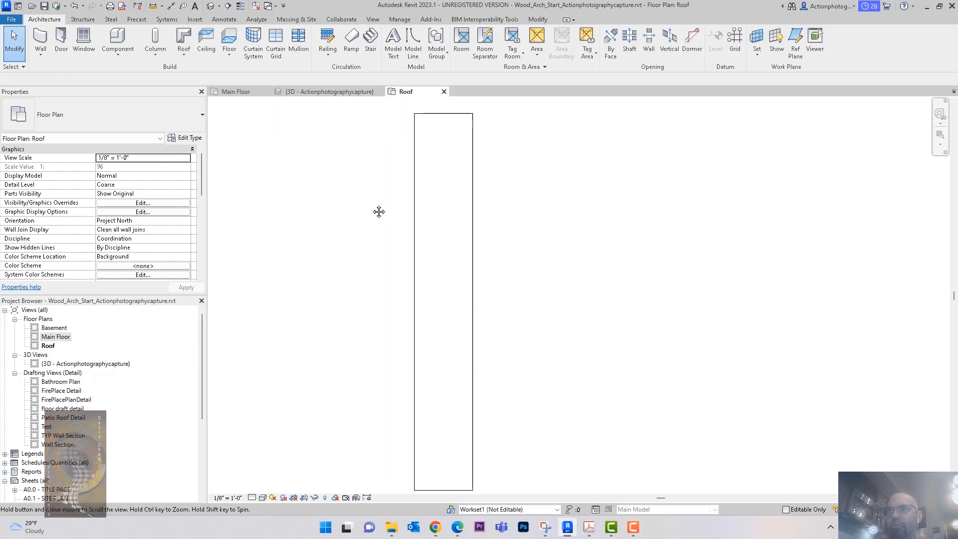
scroll(367, 240, "up", 1)
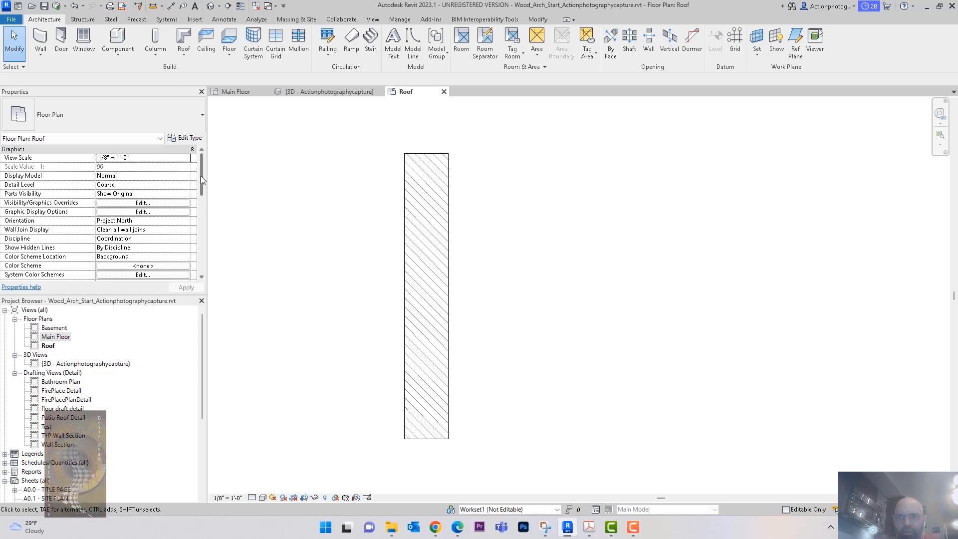
left_click_drag(200, 176, 199, 204)
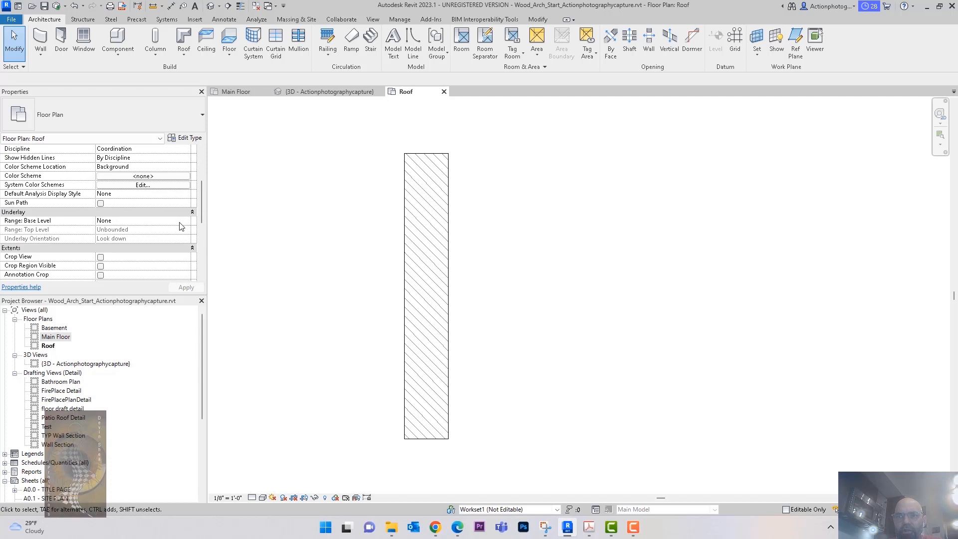
left_click(186, 221)
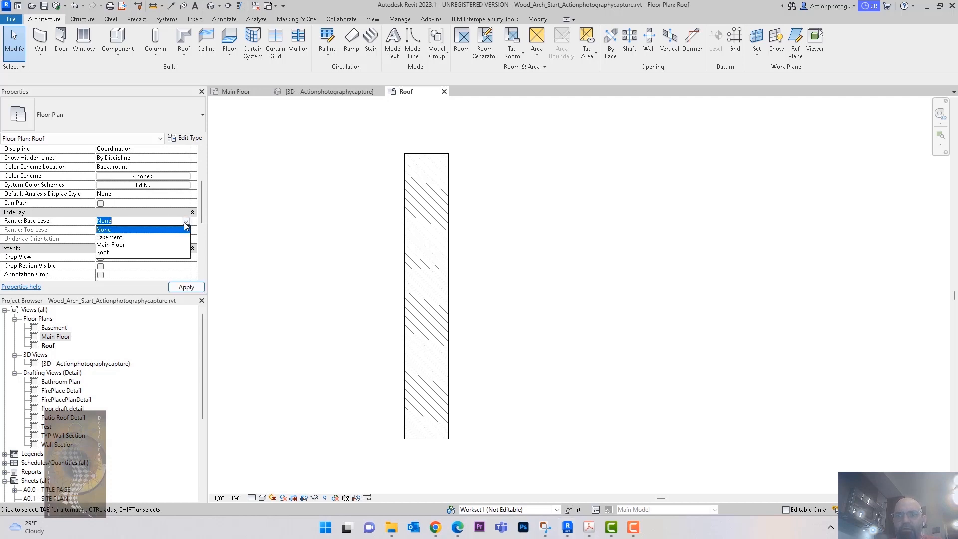
left_click(126, 245)
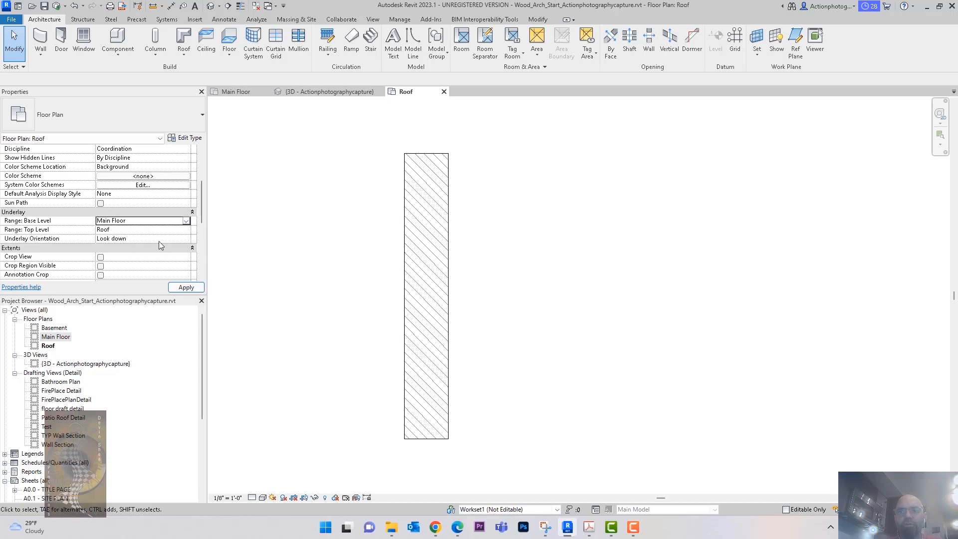
left_click(186, 288)
middle_click_drag(625, 231, 616, 227)
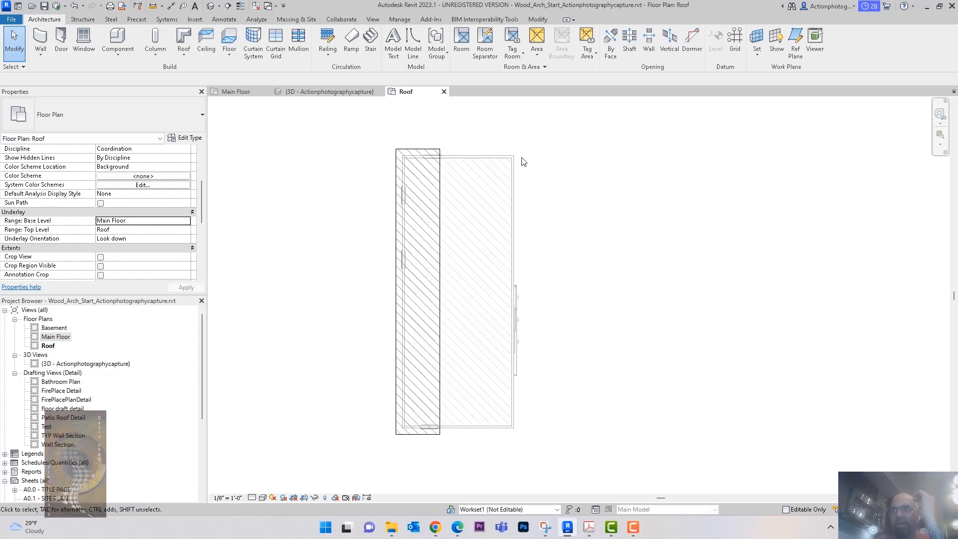
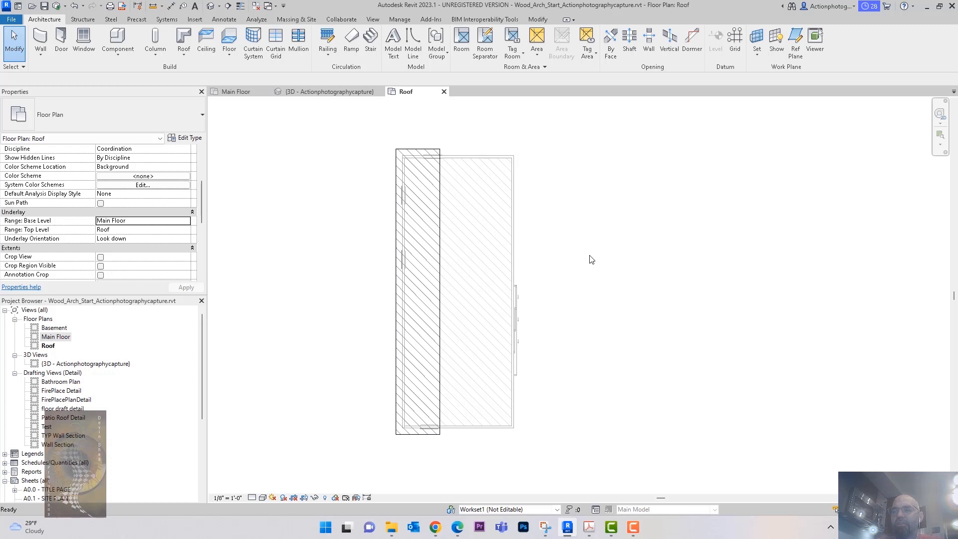
Mirror the narrow roof about its inner long edge in the Roof plan, keeping the original.
middle_click_drag(596, 263, 578, 271)
scroll(444, 177, "up", 3)
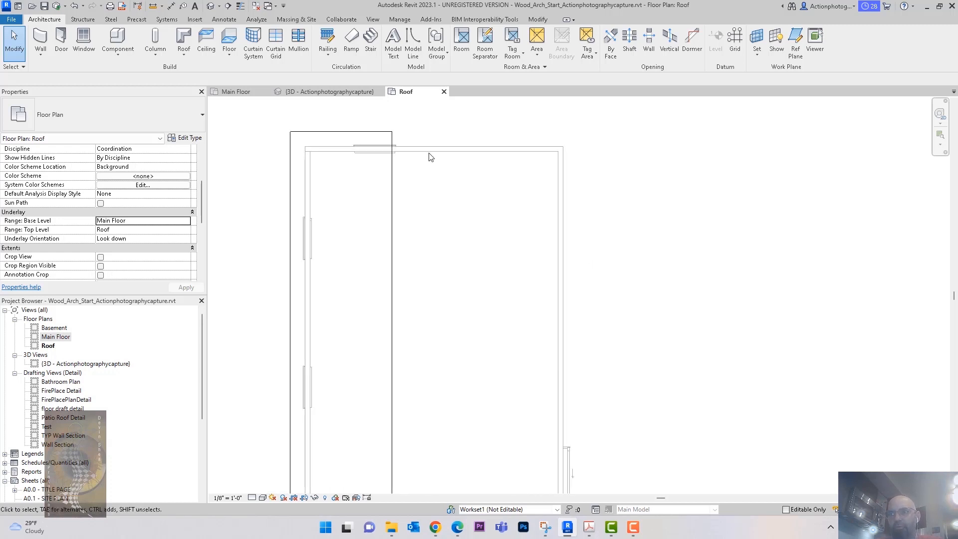
scroll(568, 221, "down", 2)
mouse_move(526, 249)
middle_mouse_down()
mouse_move(496, 223)
mouse_move(472, 233)
middle_mouse_up()
scroll(492, 221, "down", 1)
scroll(471, 232, "up", 1)
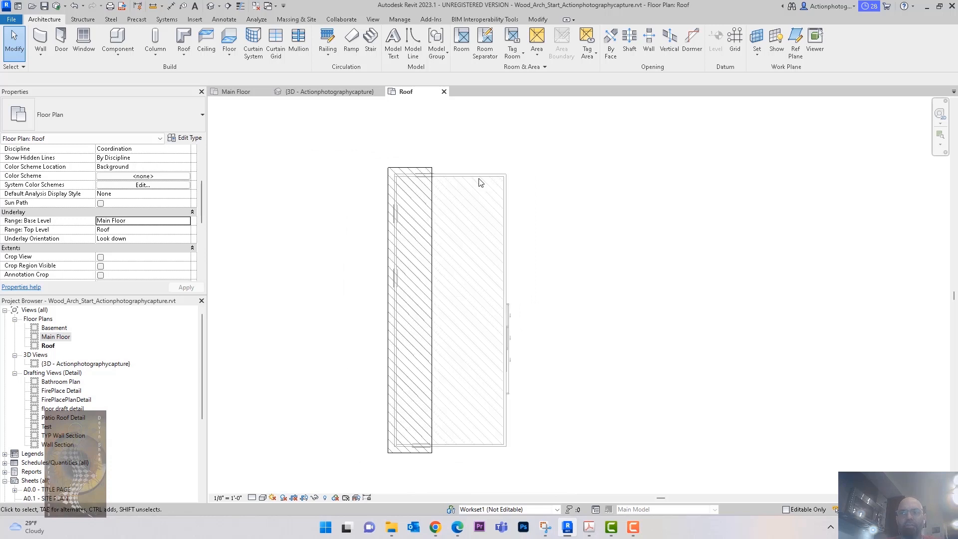
left_click(432, 198)
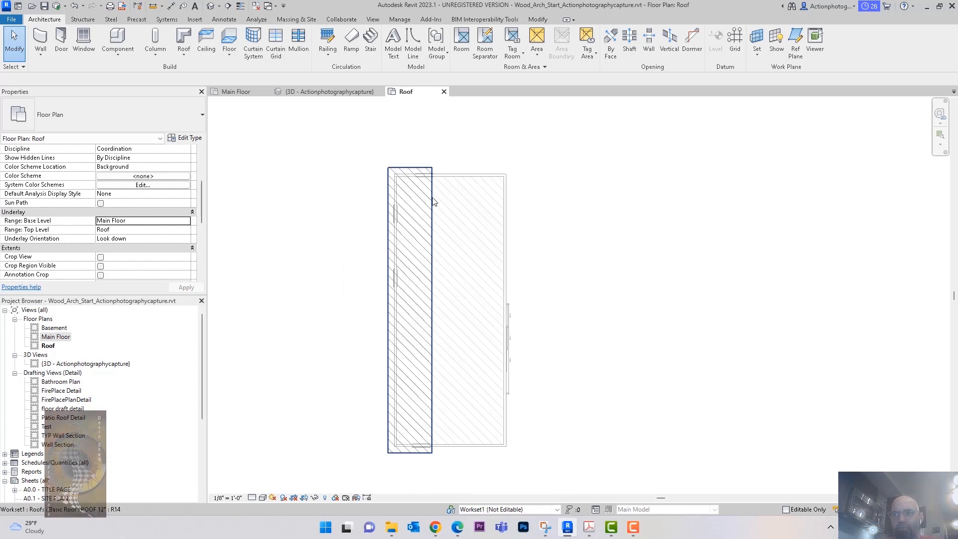
left_click(539, 210)
middle_click_drag(513, 184, 508, 180)
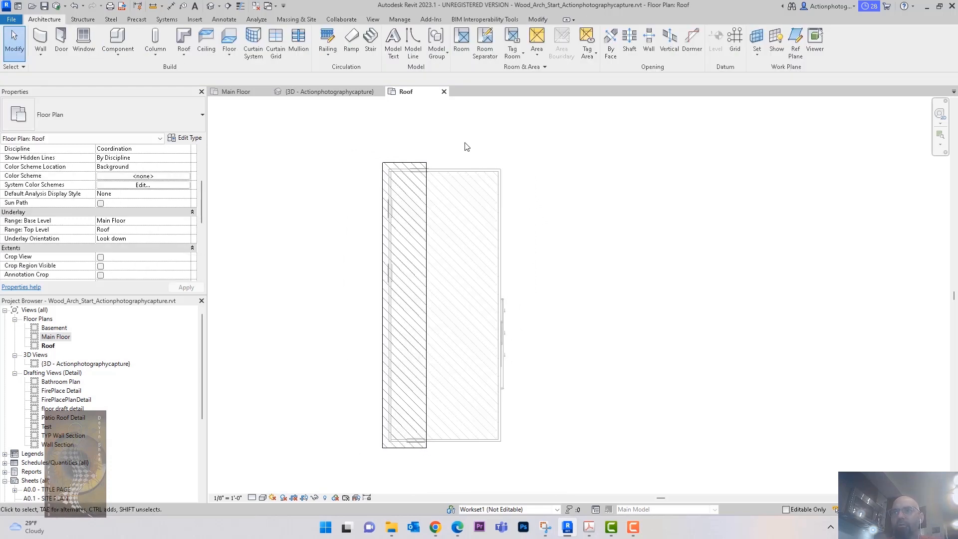
left_click(426, 163)
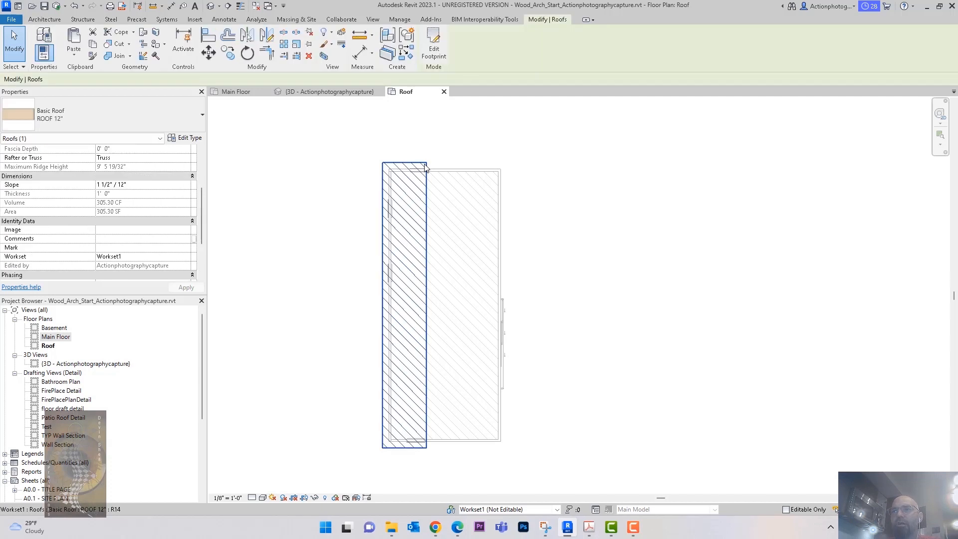
left_click(247, 36)
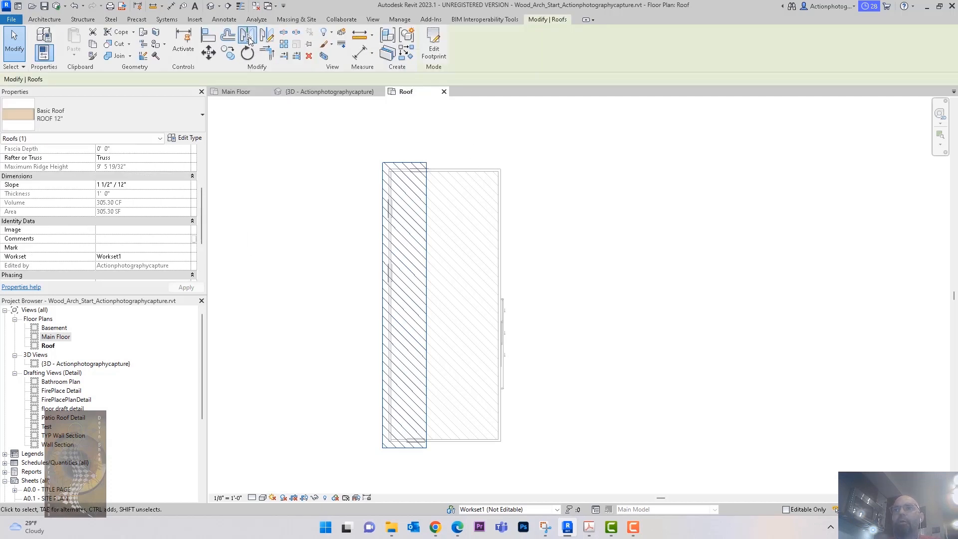
left_click(429, 197)
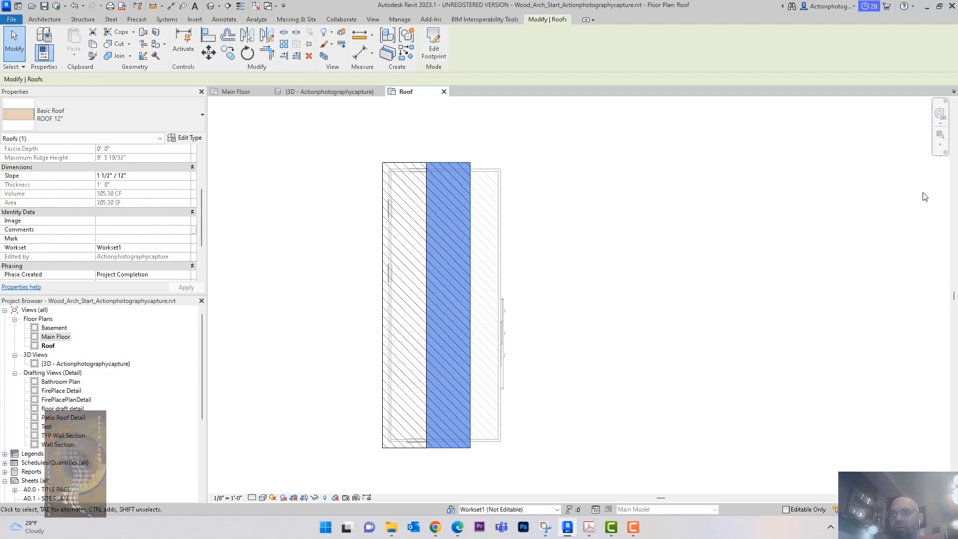
key("Escape")
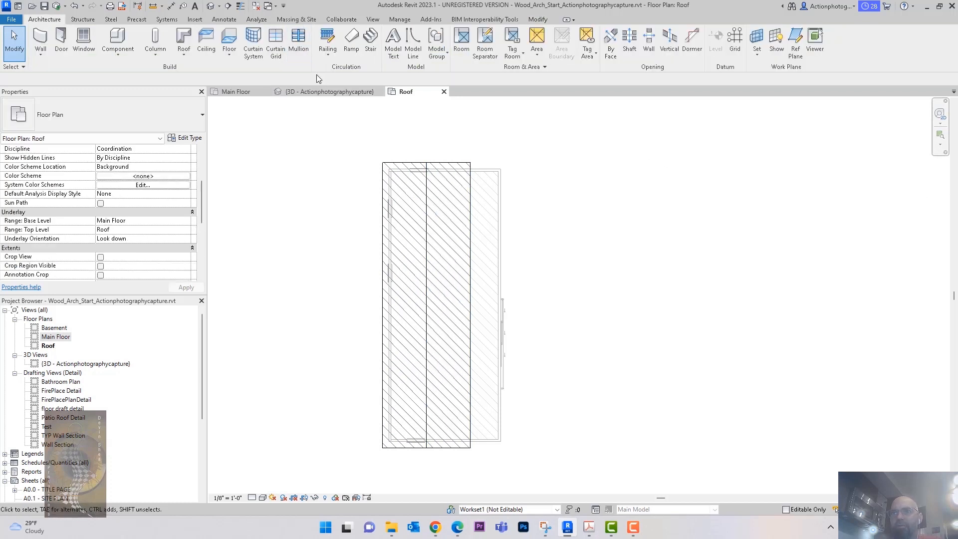
Edit the mirrored roof's footprint, move its outer long edge about 17' 0" beyond the sliding-door wall, and finish the footprint.
left_click(325, 91)
mouse_move(622, 216)
middle_mouse_down("shift")
mouse_move(607, 180)
mouse_move(626, 211)
middle_mouse_up("shift")
left_click(424, 90)
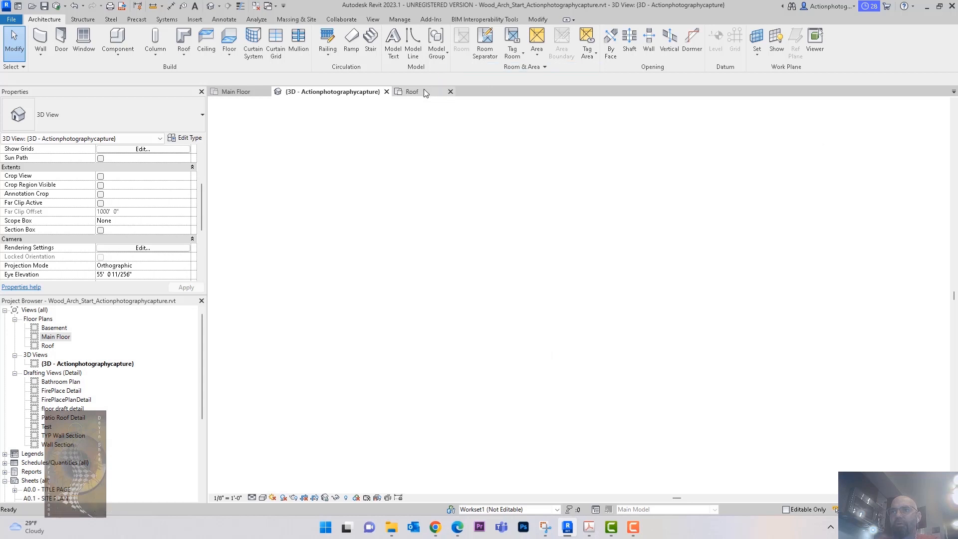
left_click(477, 202)
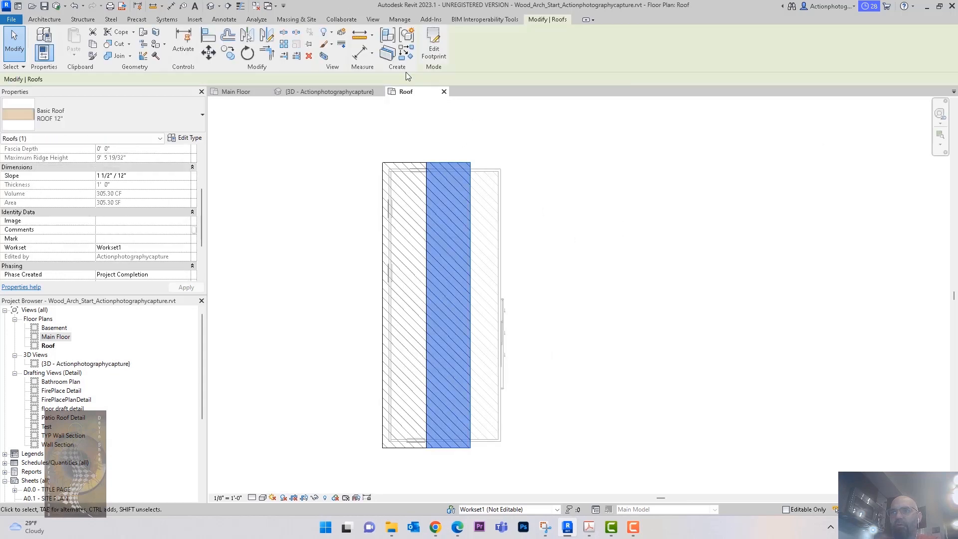
left_click(433, 52)
left_click_drag(499, 225, 609, 232)
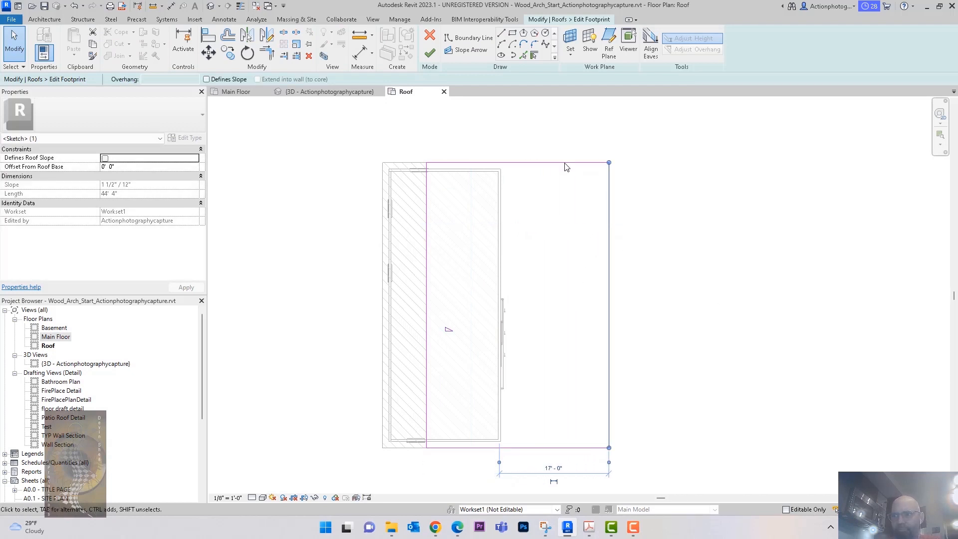
left_click(430, 53)
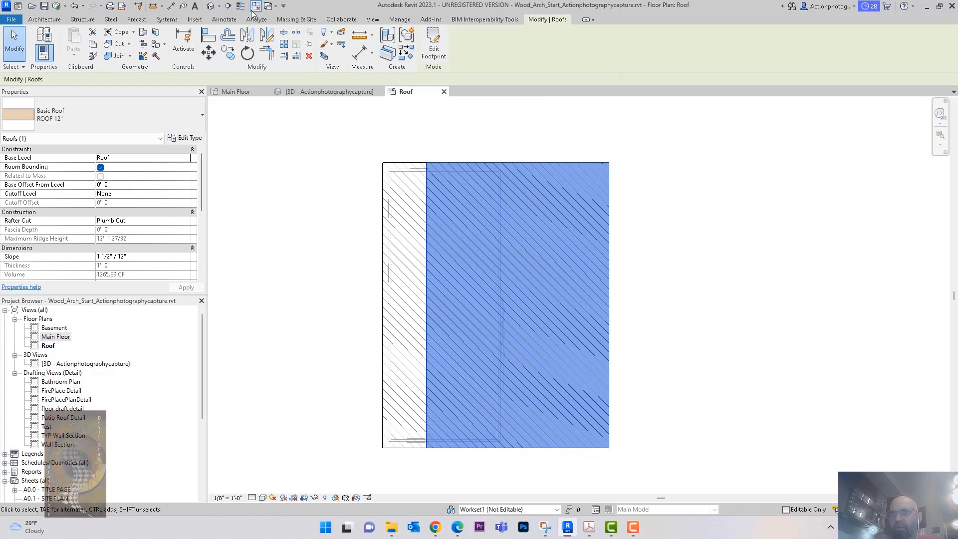
In the 3D view, attach the top of the back end wall to the wide roof that extends over the sliding doors.
left_click(214, 5)
middle_click_drag(574, 269, 546, 301, "shift")
left_click(456, 312)
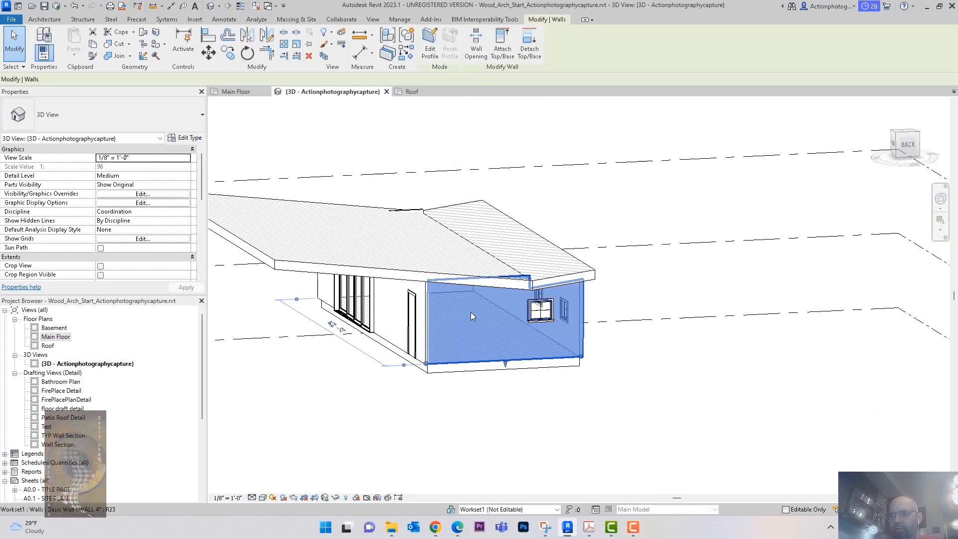
left_click(494, 44)
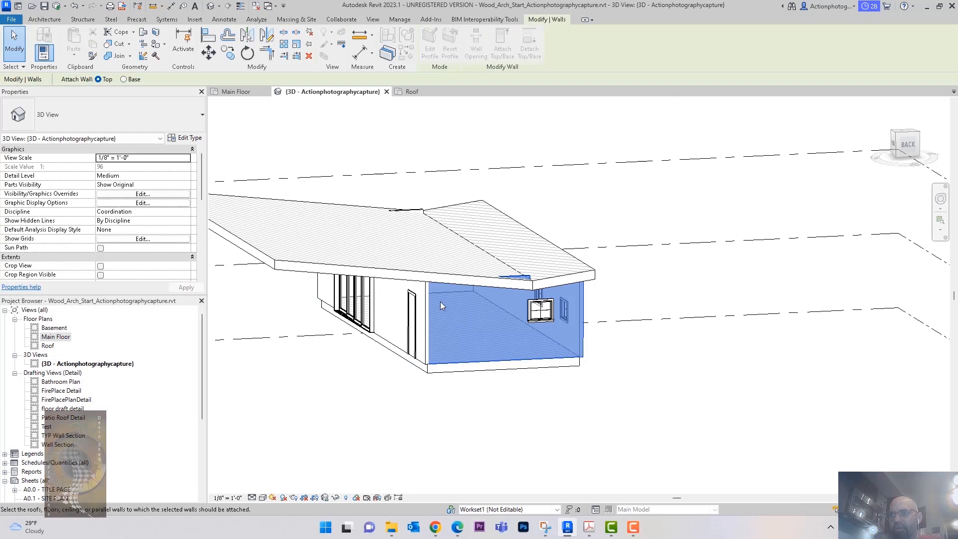
left_click(444, 276)
Attach the top of the front end wall to the wide roof plane and clear the selection.
middle_click_drag(602, 290, 687, 393, "shift")
left_click(691, 419)
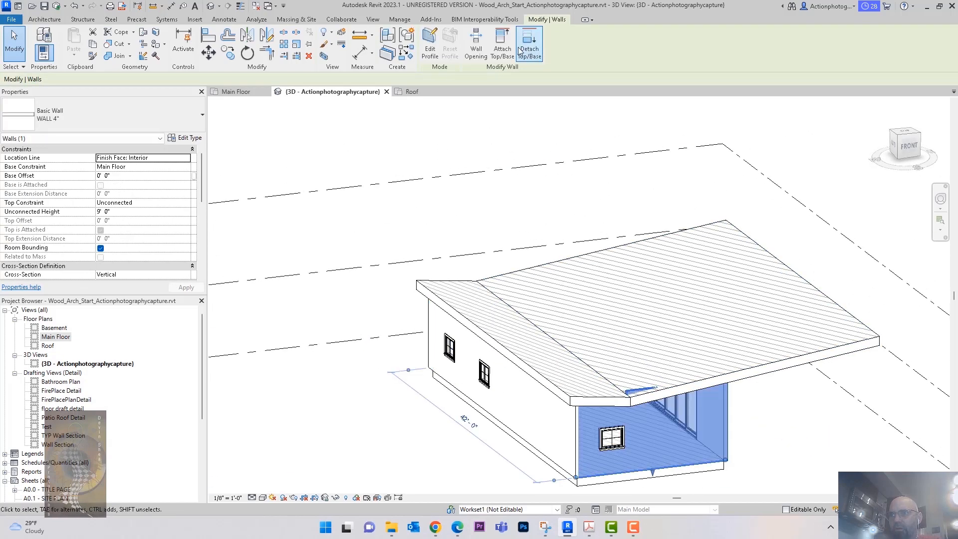
left_click(502, 48)
left_click(639, 280)
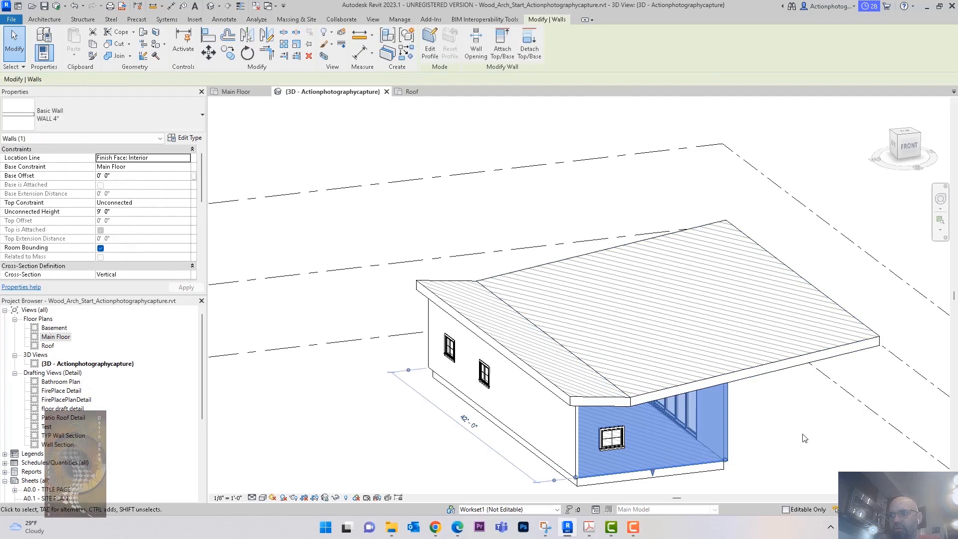
left_click(787, 428)
mouse_move(787, 428)
middle_mouse_down("shift")
mouse_move(607, 359)
mouse_move(619, 361)
mouse_move(610, 392)
mouse_move(644, 406)
mouse_move(613, 380)
mouse_move(611, 394)
mouse_move(670, 335)
mouse_move(619, 406)
mouse_move(782, 360)
mouse_move(802, 388)
mouse_move(759, 406)
mouse_move(656, 419)
middle_mouse_up("shift")
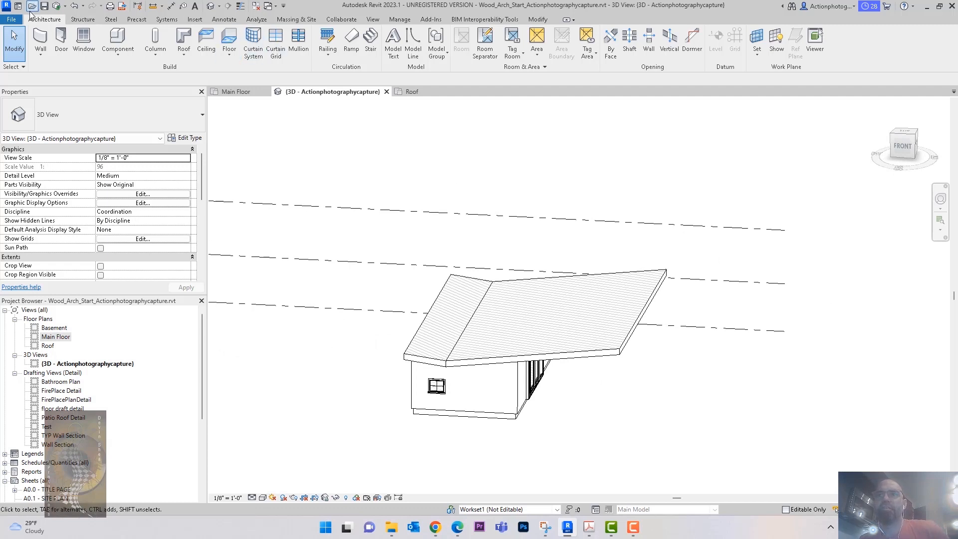
Save the project and open the Main Floor plan.
left_click(44, 6)
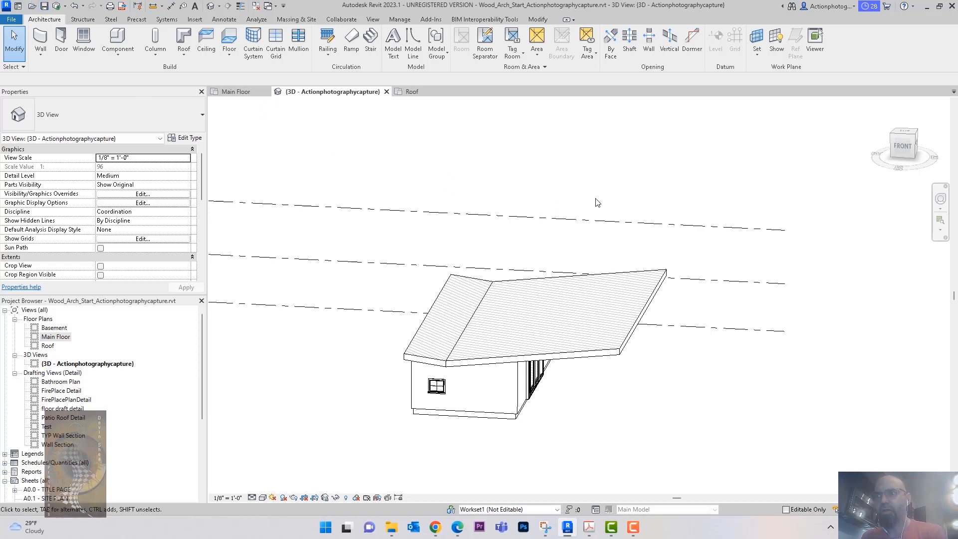
middle_click_drag(605, 191, 578, 174, "shift")
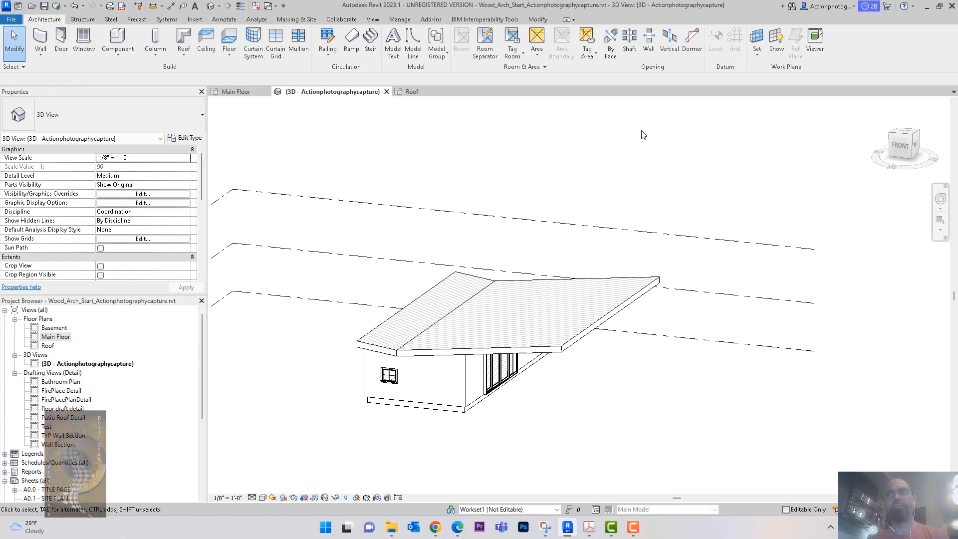
mouse_move(684, 178)
middle_mouse_down("shift")
mouse_move(669, 186)
mouse_move(662, 174)
mouse_move(690, 179)
mouse_move(732, 165)
mouse_move(706, 193)
middle_mouse_up("shift")
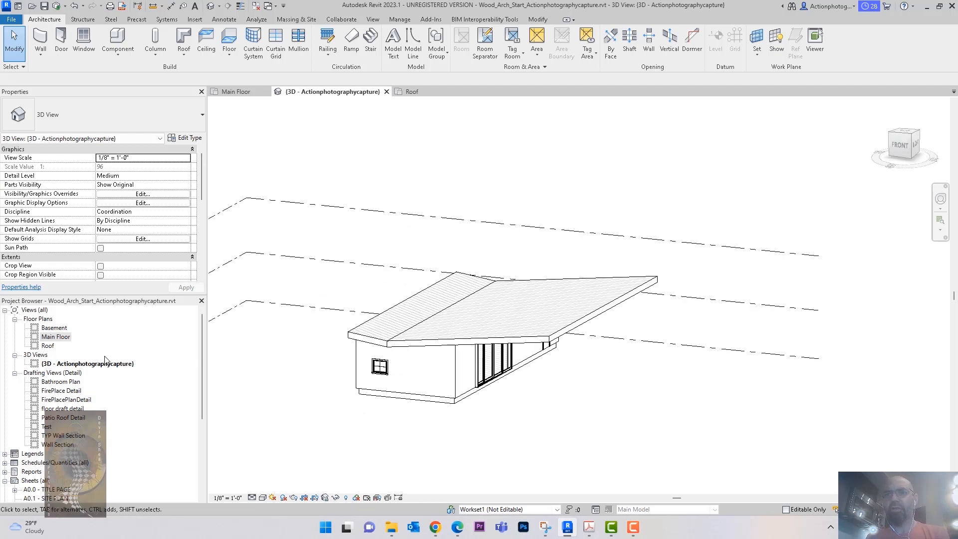
double_click(63, 341)
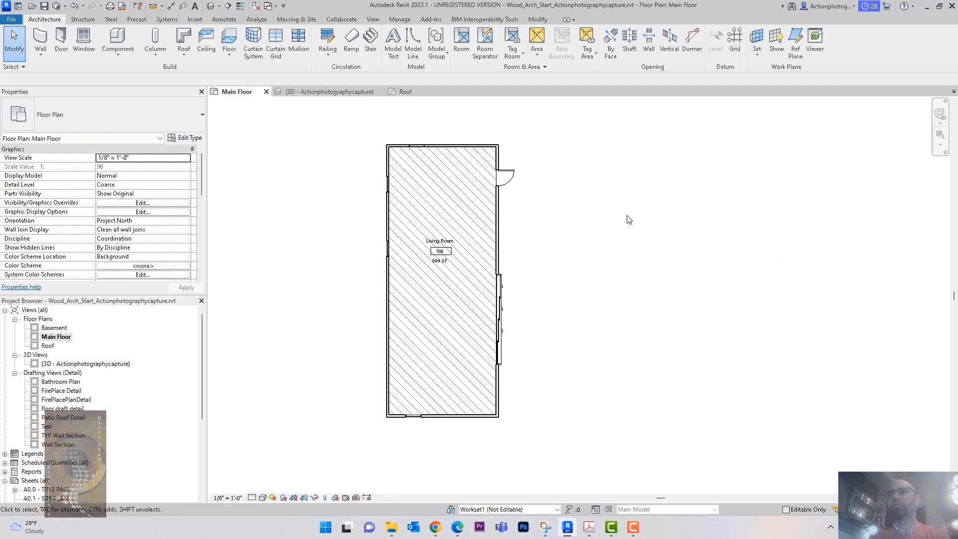
Draw a vertical grid line along the long wall opposite the sliding doors, ending with its bubble below the building.
middle_click_drag(633, 223, 647, 255)
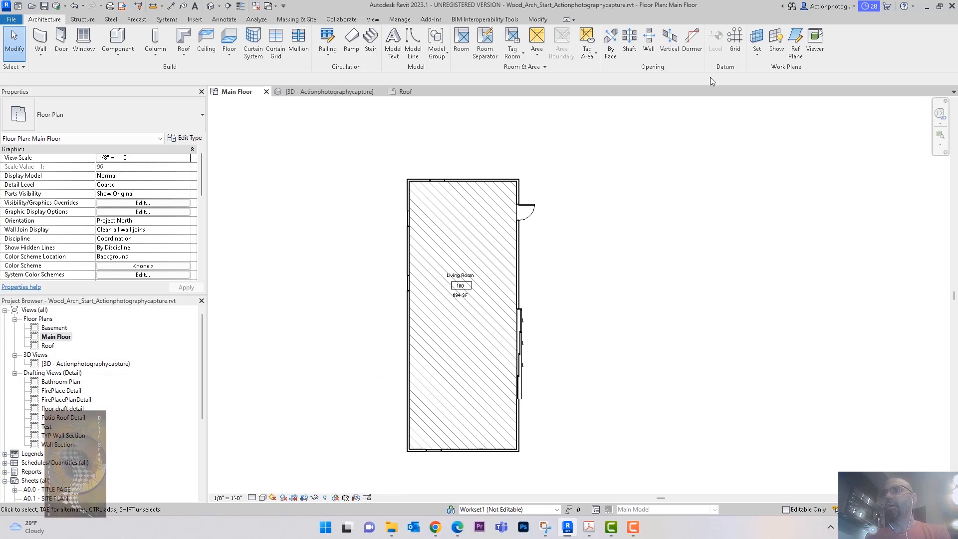
left_click(736, 43)
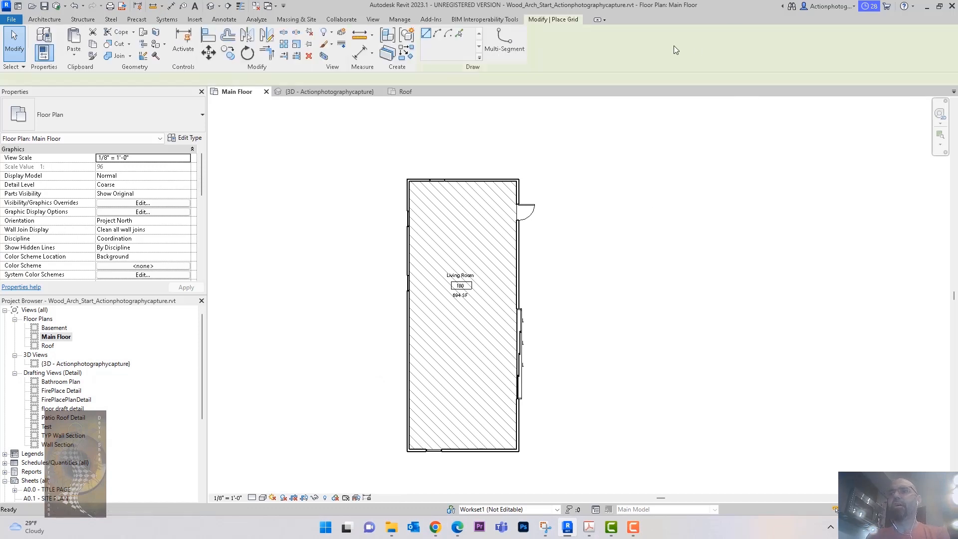
scroll(389, 172, "up", 3)
scroll(389, 173, "up", 2)
left_click(413, 193)
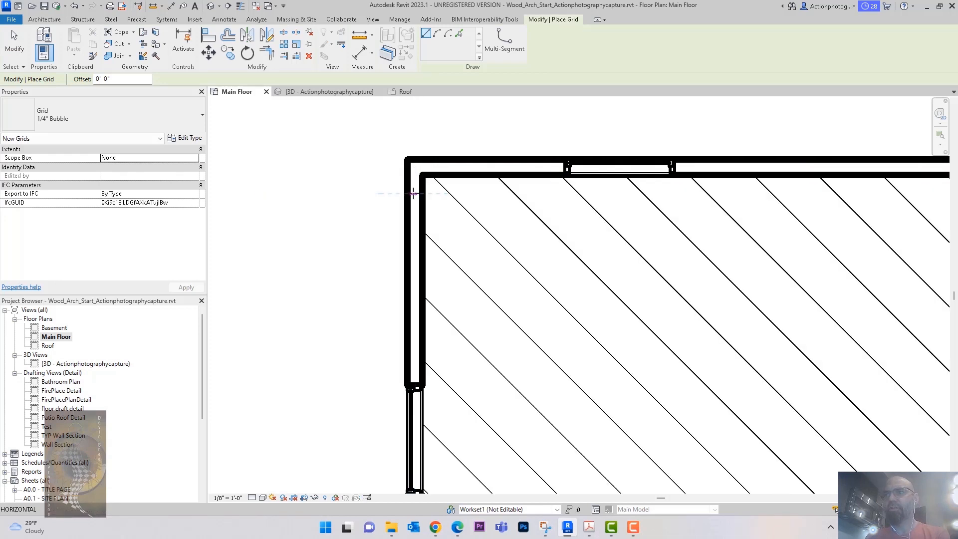
scroll(413, 192, "down", 5)
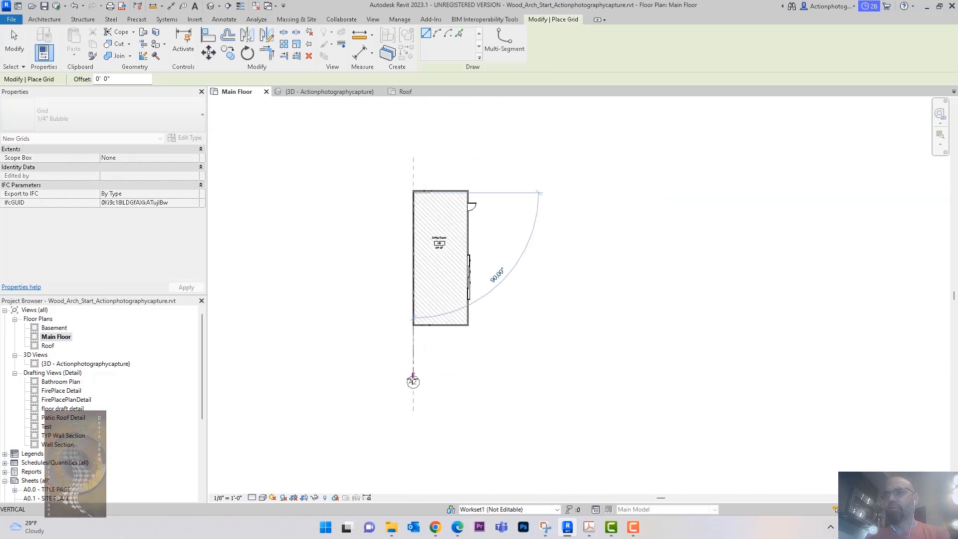
left_click(413, 379)
key("Escape")
key("Escape")
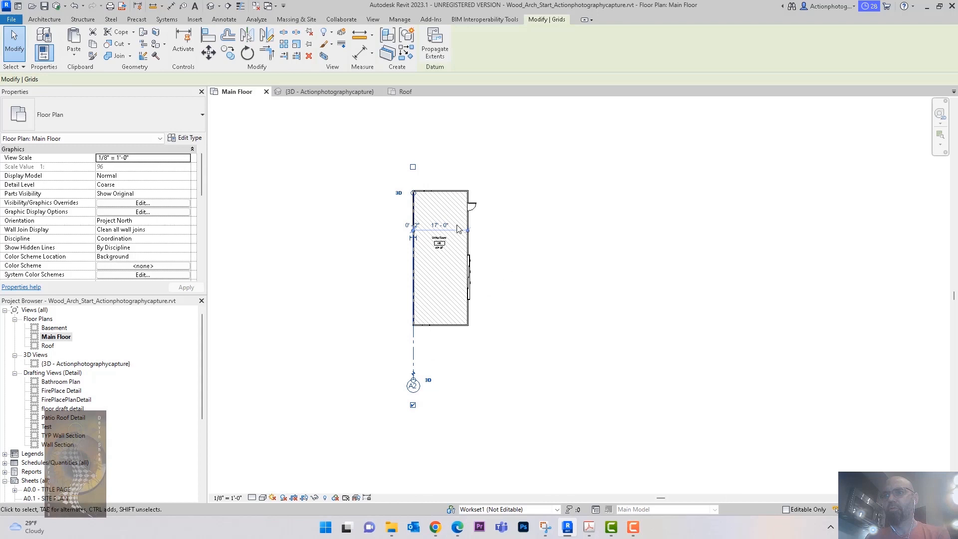
Extend the upper end of the vertical grid line beyond the upper end wall and deselect it.
scroll(416, 190, "up", 3)
left_click(415, 189)
scroll(417, 190, "up", 2)
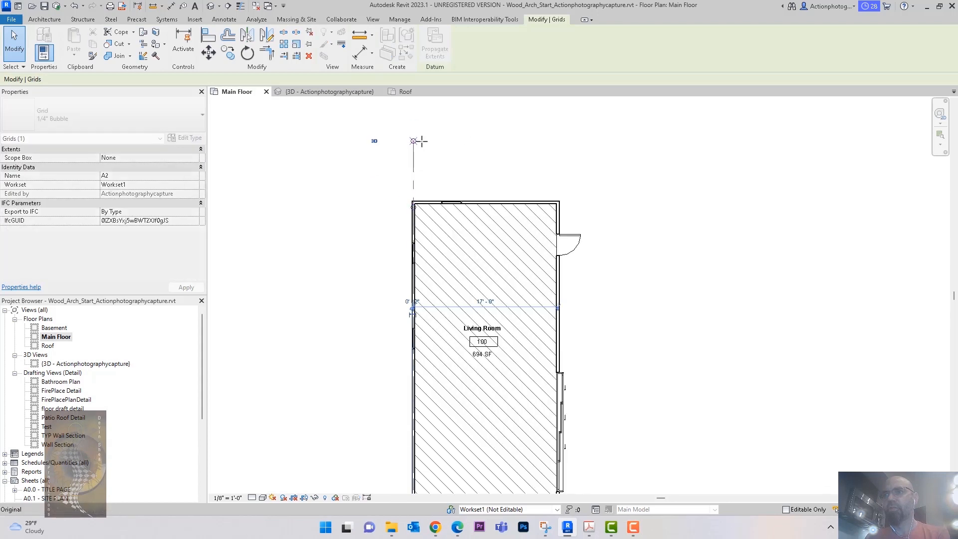
left_click(504, 159)
scroll(504, 159, "down", 4)
middle_click_drag(505, 158, 476, 157)
scroll(449, 150, "up", 2)
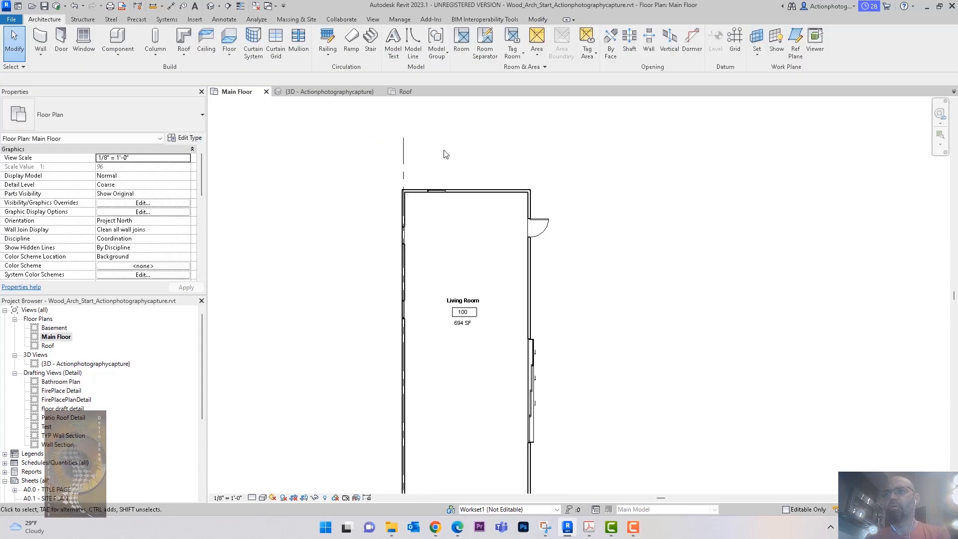
Copy the vertical grid line three times: inside the living room, onto the sliding-door wall, and outside beyond that wall.
left_click(403, 147)
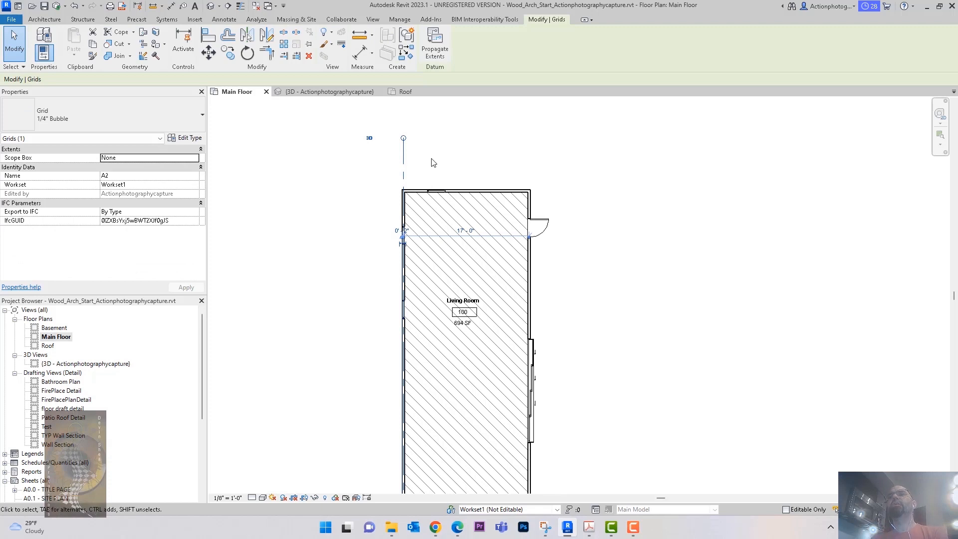
left_click(228, 53)
left_click(403, 157)
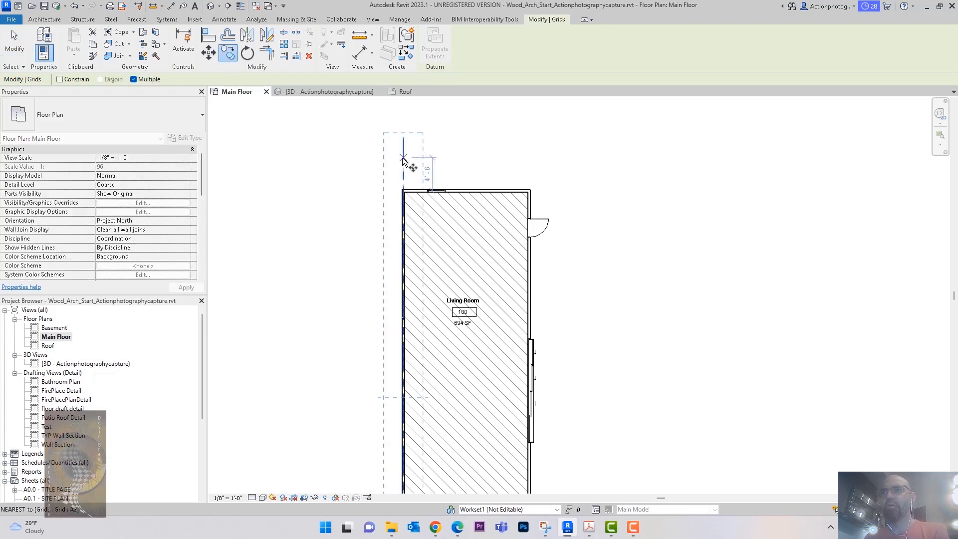
left_click(437, 159)
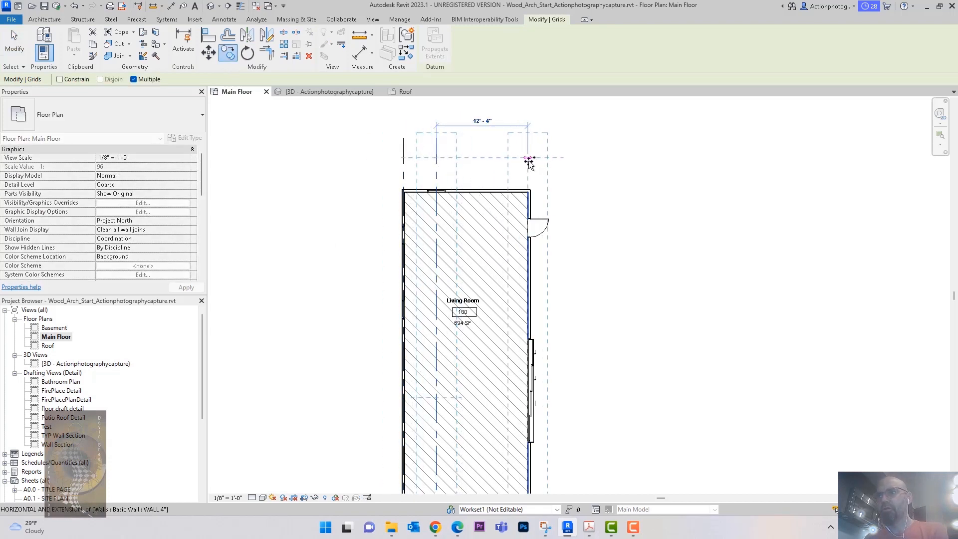
left_click(530, 159)
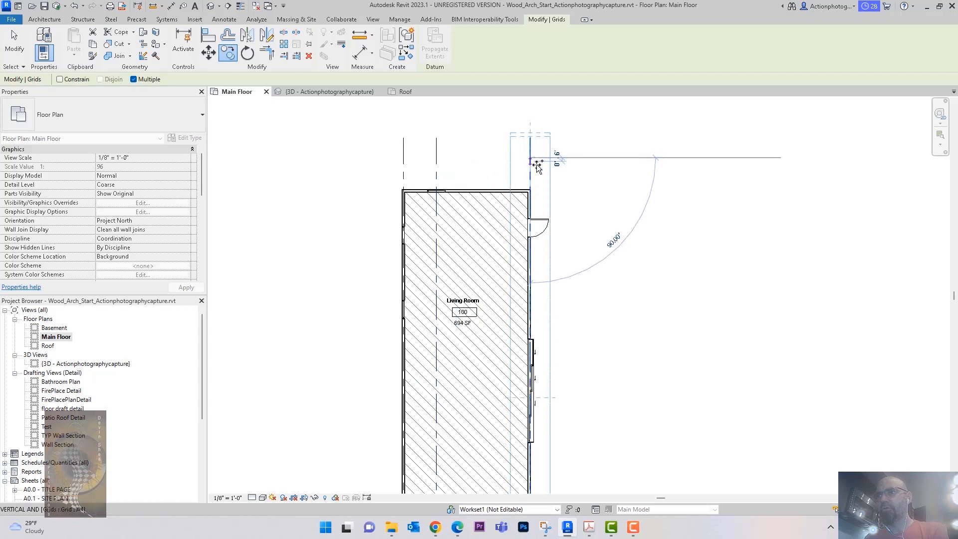
left_click(647, 159)
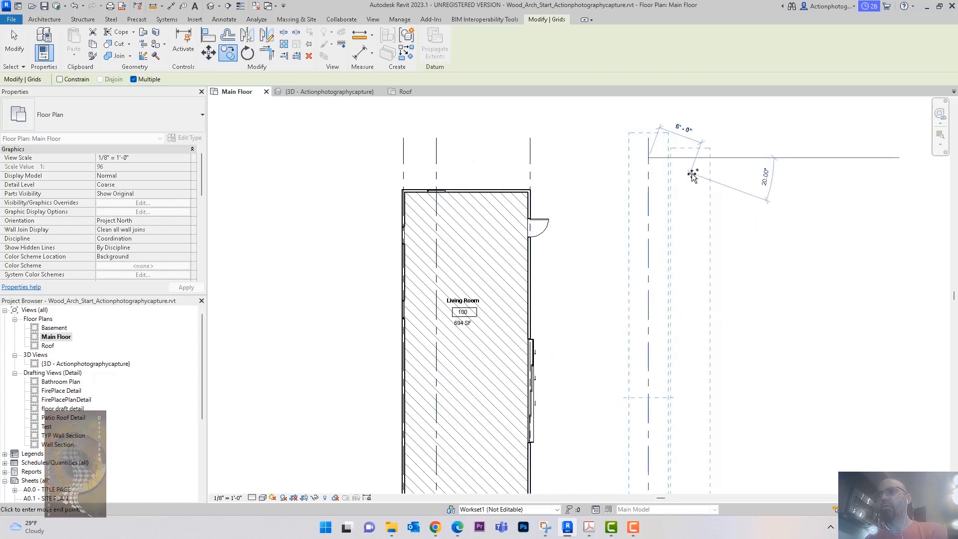
key("Escape")
key("Escape")
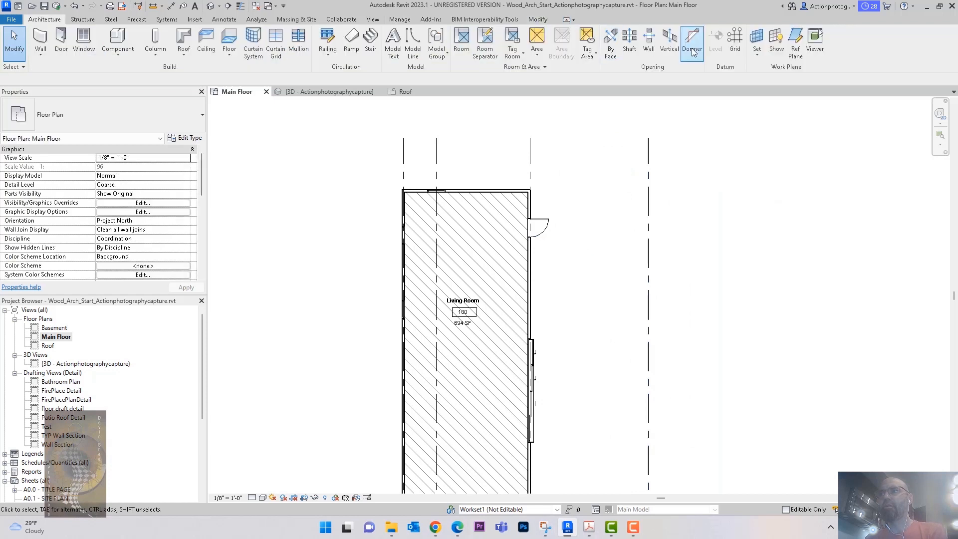
Draw a horizontal grid line along the upper end wall, extending past the outermost vertical grid line.
left_click(735, 45)
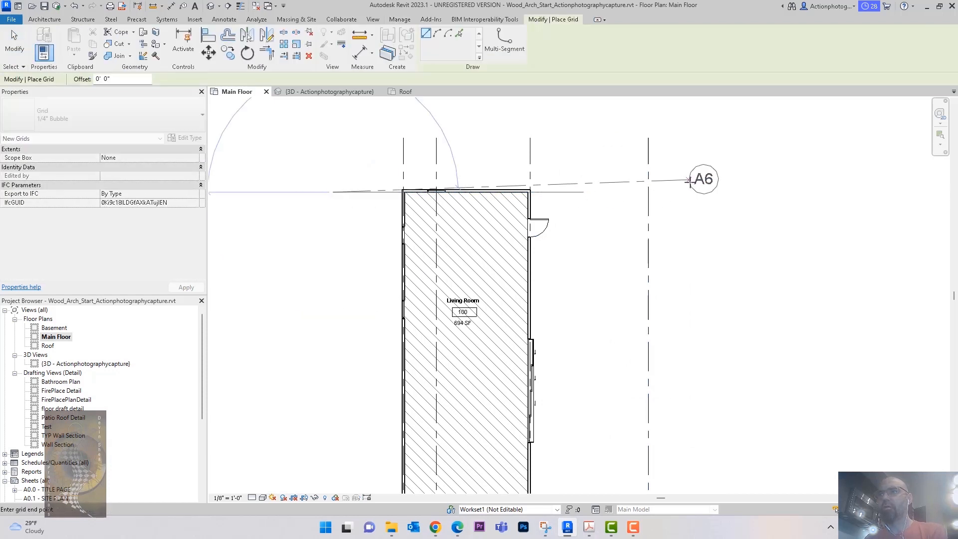
left_click(699, 193)
middle_click_drag(694, 274, 656, 186)
scroll(657, 186, "down", 2)
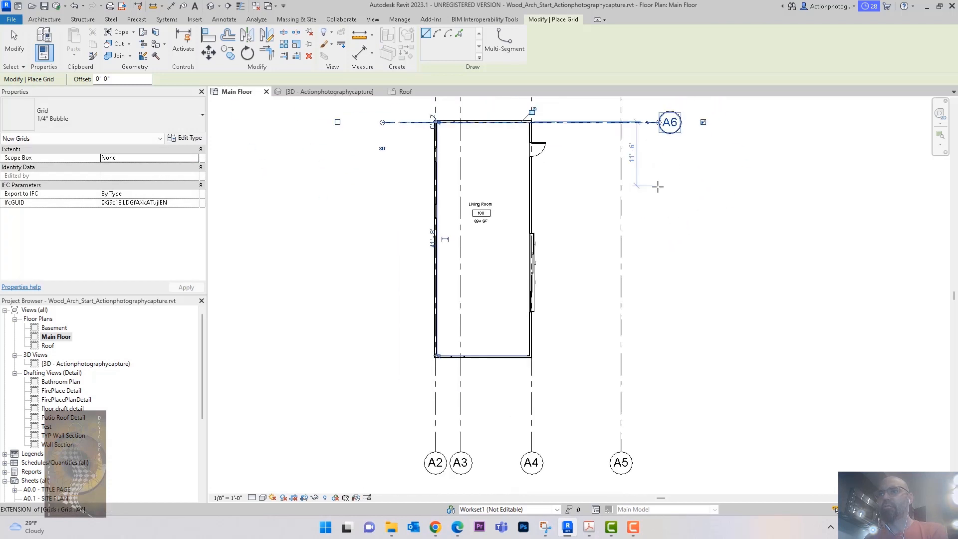
Draw two more horizontal grid lines across the building, about 15' 0" and 27' 6" below the grid on the upper end wall.
left_click(382, 122)
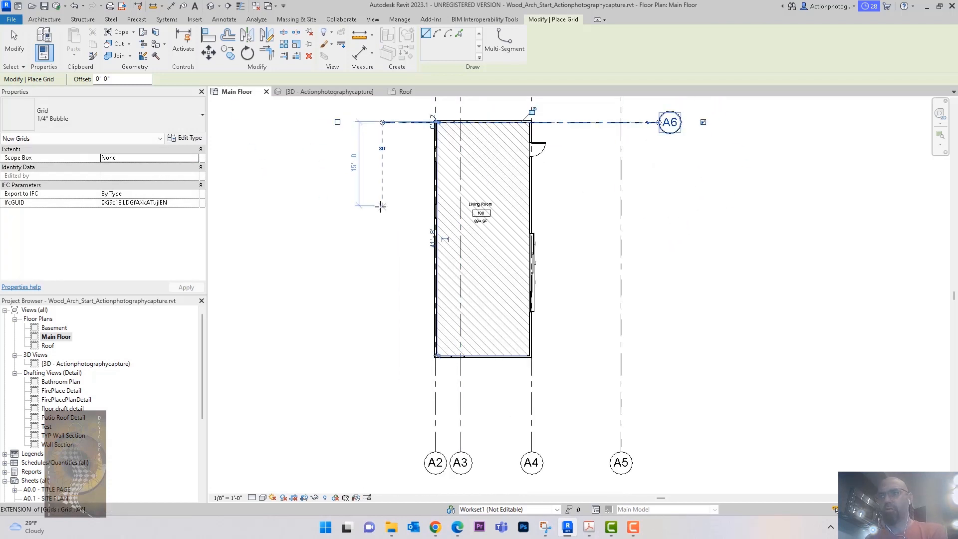
left_click(382, 205)
left_click(658, 205)
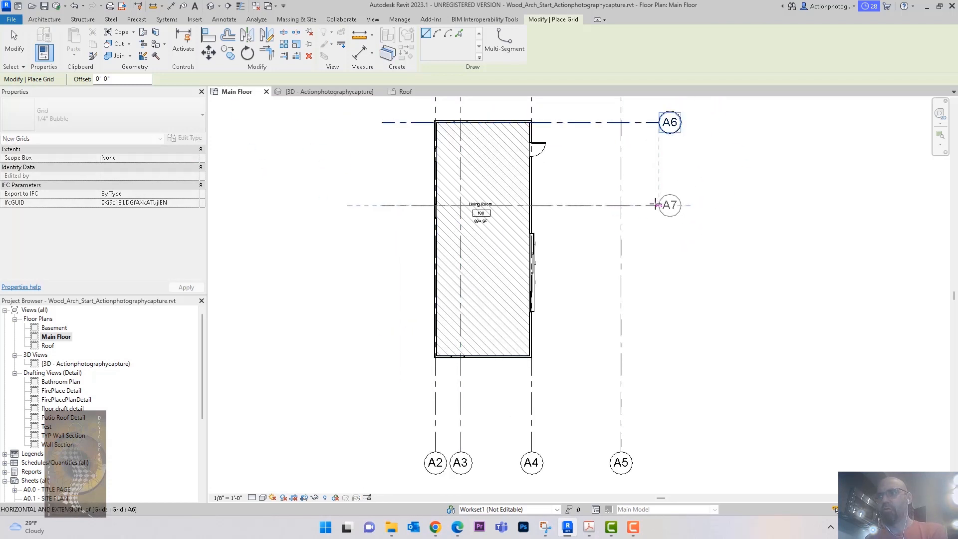
left_click(382, 275)
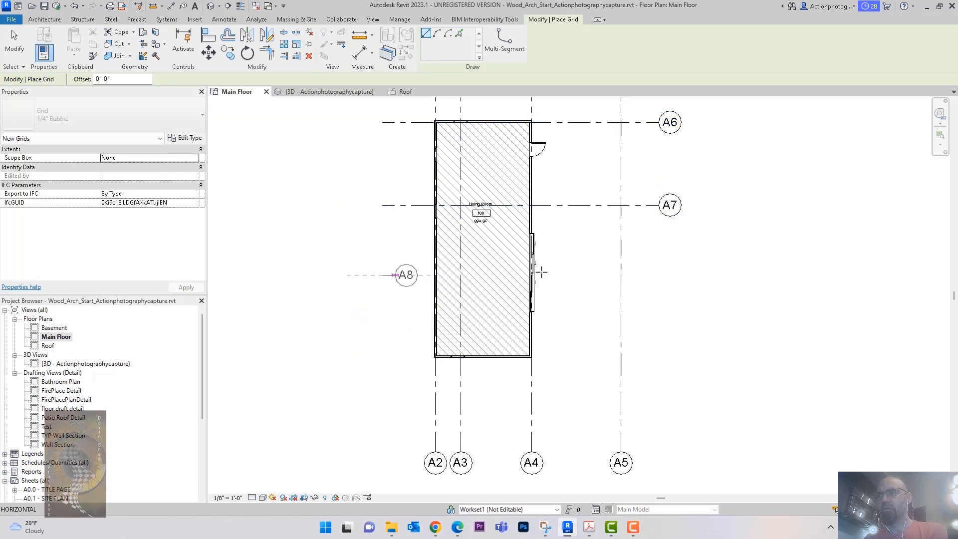
left_click(657, 268)
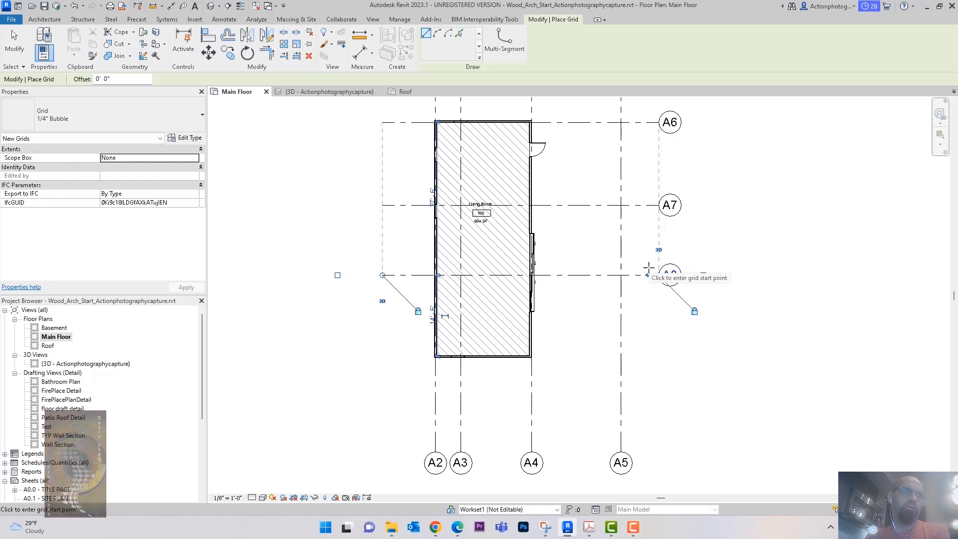
key("Escape")
key("alt+Tab")
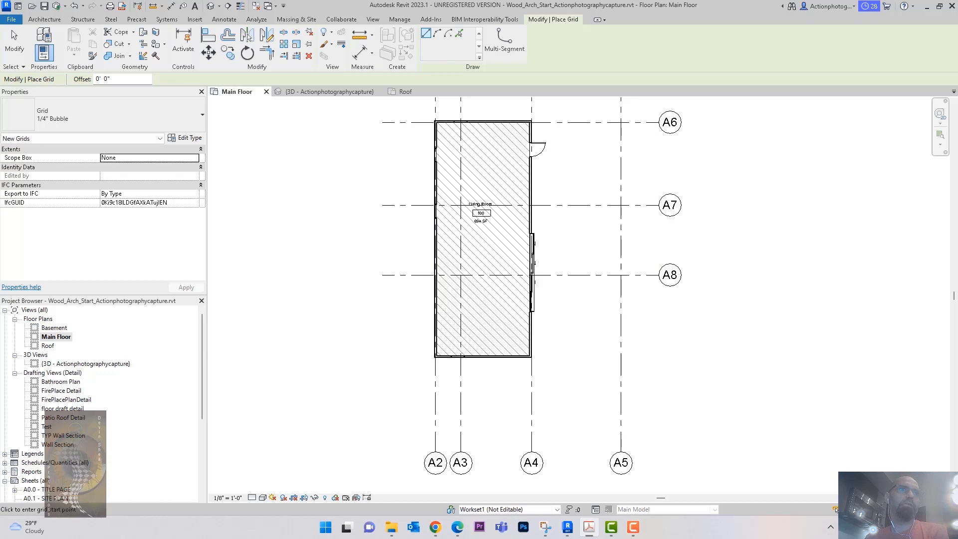
left_click(702, 8)
Copy grid line A8 twice, to the lower end of the sliding doors and onto the lower end wall.
middle_click_drag(742, 181, 721, 232)
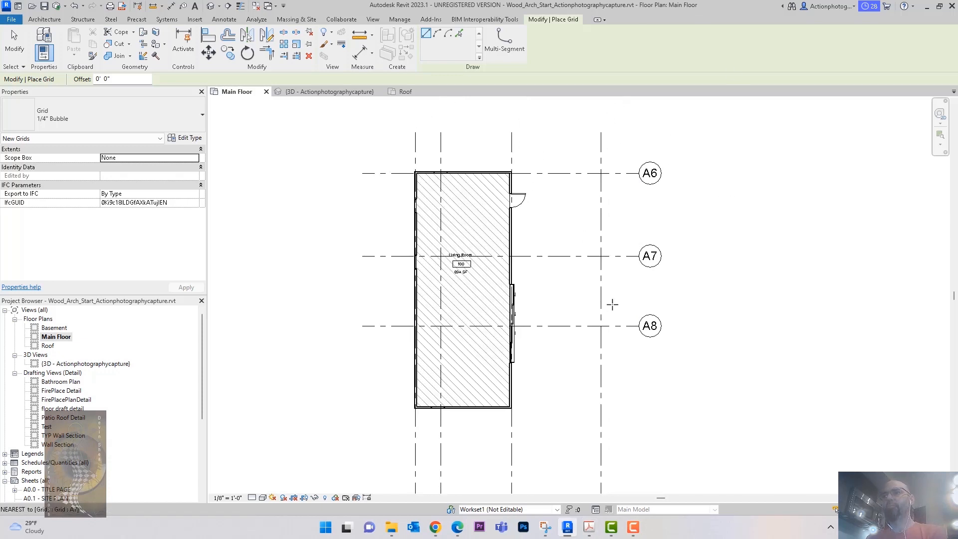
key("Escape")
key("Escape")
left_click(573, 325)
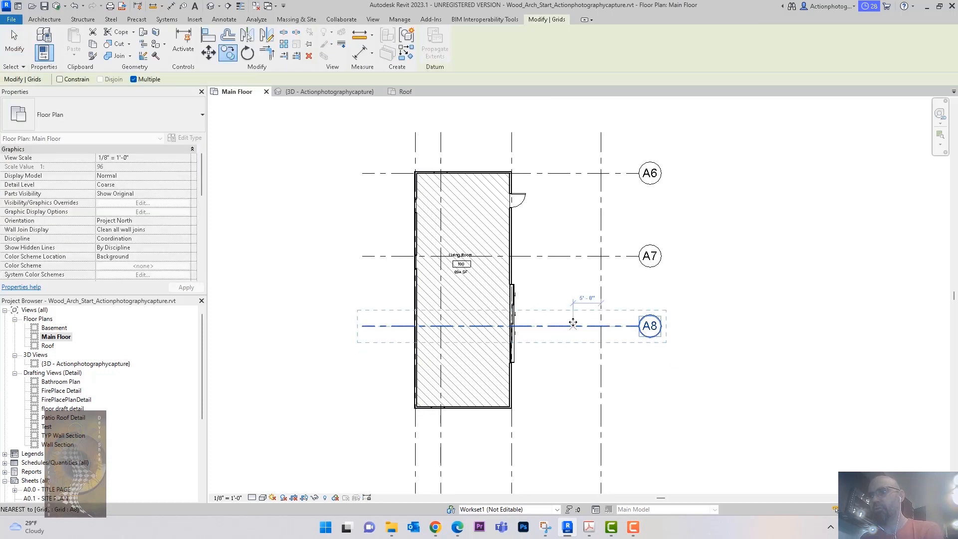
left_click(568, 325)
left_click(567, 359)
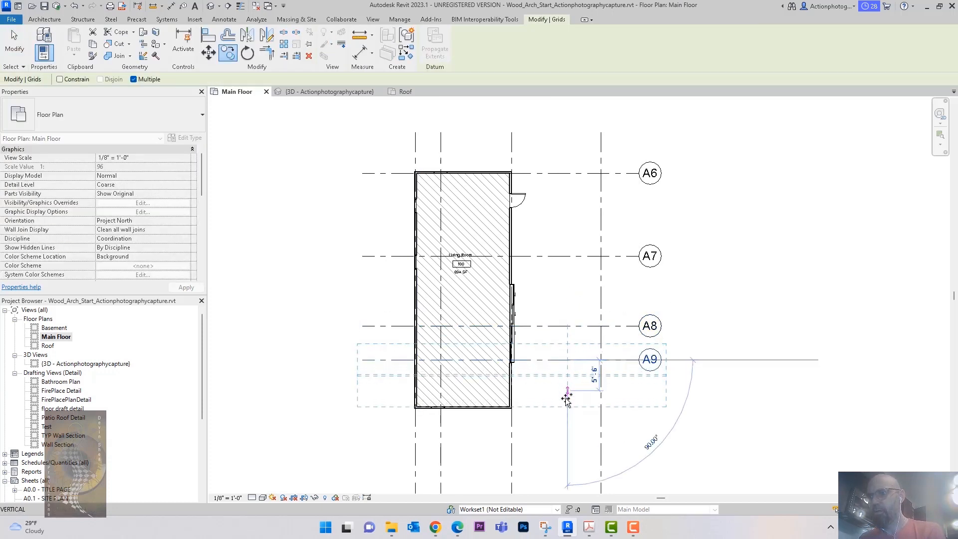
left_click(567, 409)
key("Escape")
key("Escape")
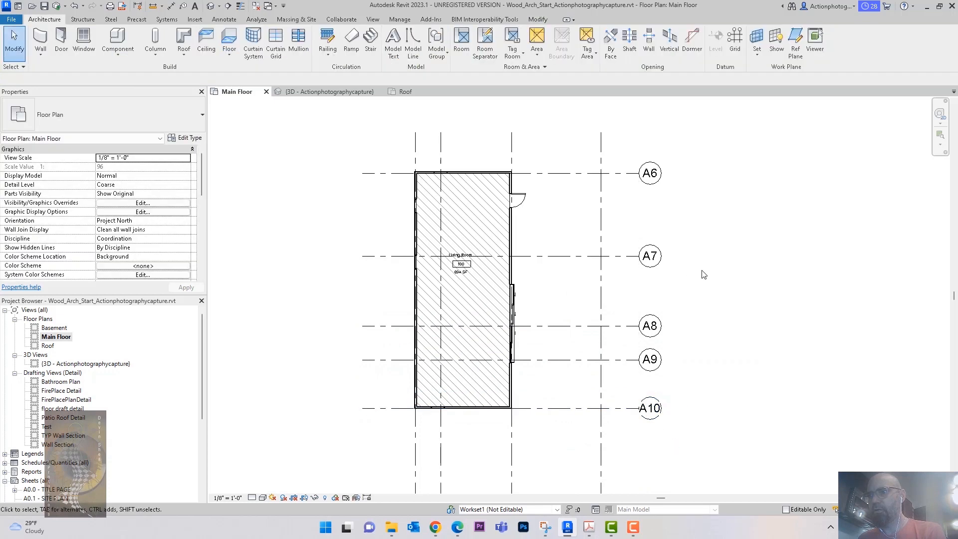
Examine how the grid lines meet the walls, and check the single door's position relative to the upper corner.
scroll(685, 283, "down", 3)
scroll(697, 274, "up", 2)
middle_click_drag(698, 274, 689, 235)
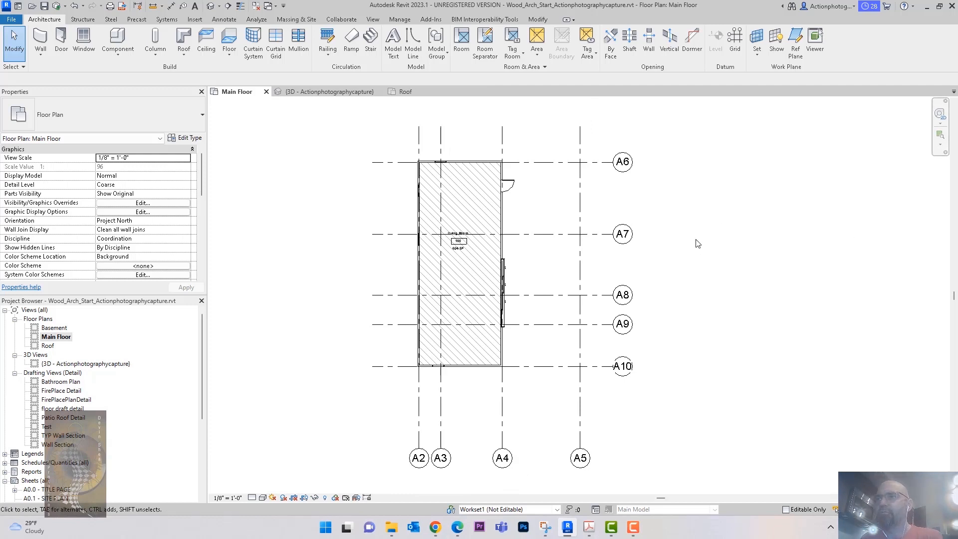
left_click(553, 163)
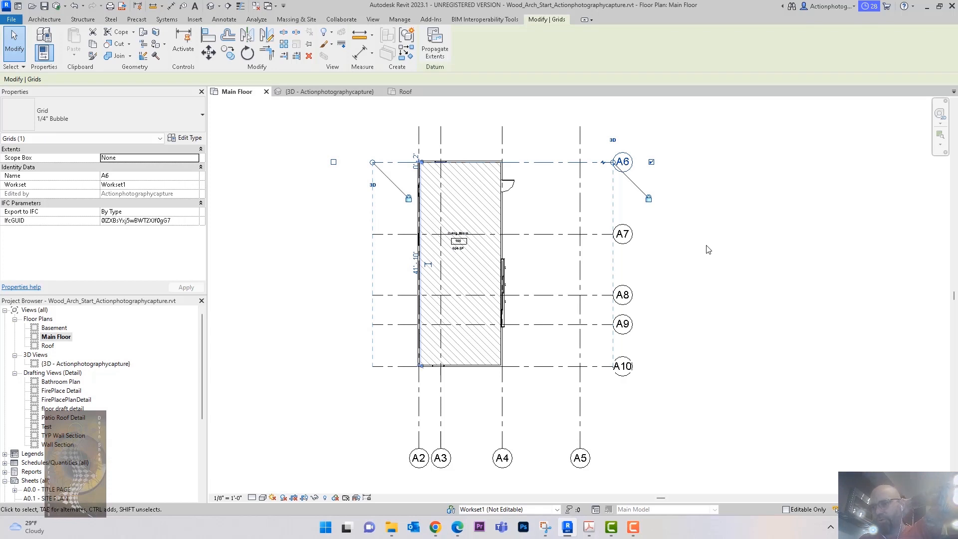
left_click(681, 236)
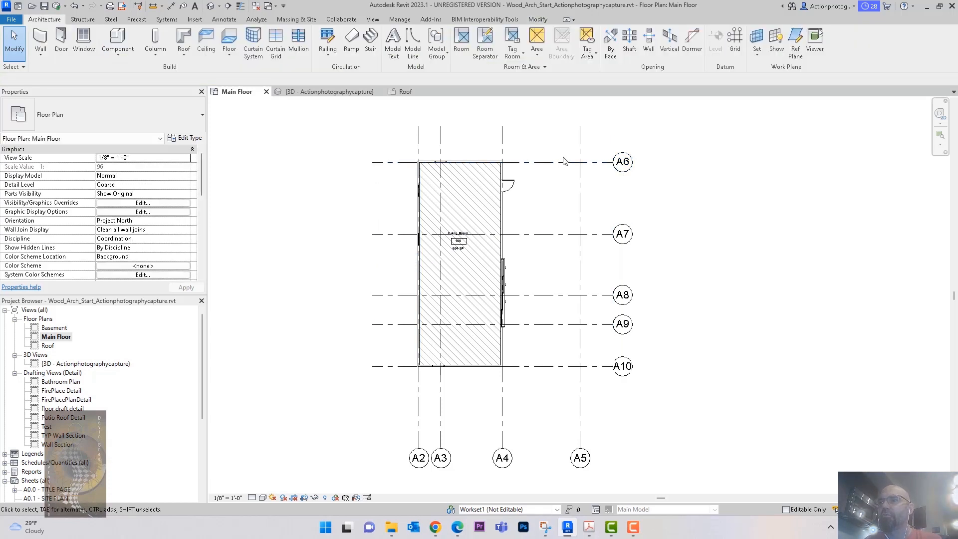
scroll(490, 193, "up", 2)
left_click(519, 181)
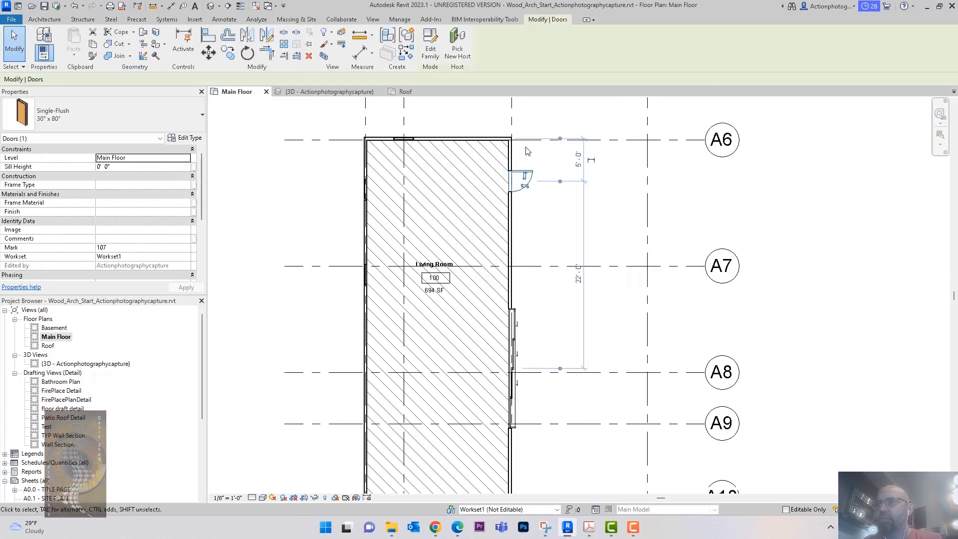
scroll(520, 148, "up", 3)
scroll(549, 161, "up", 2)
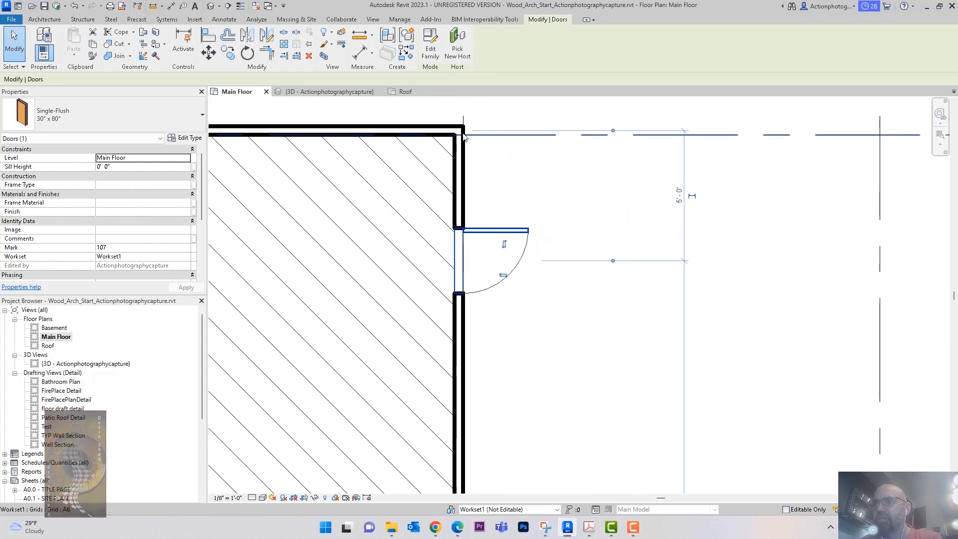
scroll(475, 134, "down", 5)
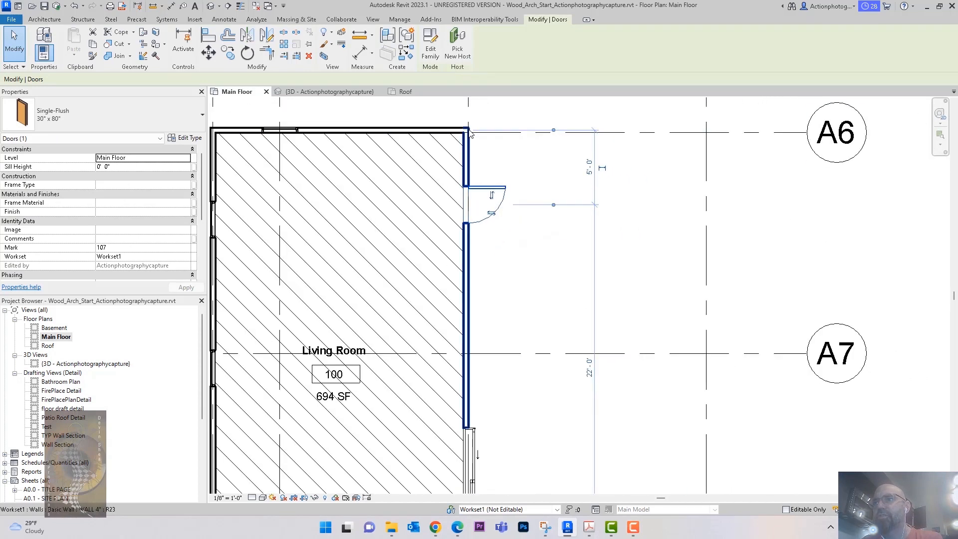
scroll(514, 146, "up", 3)
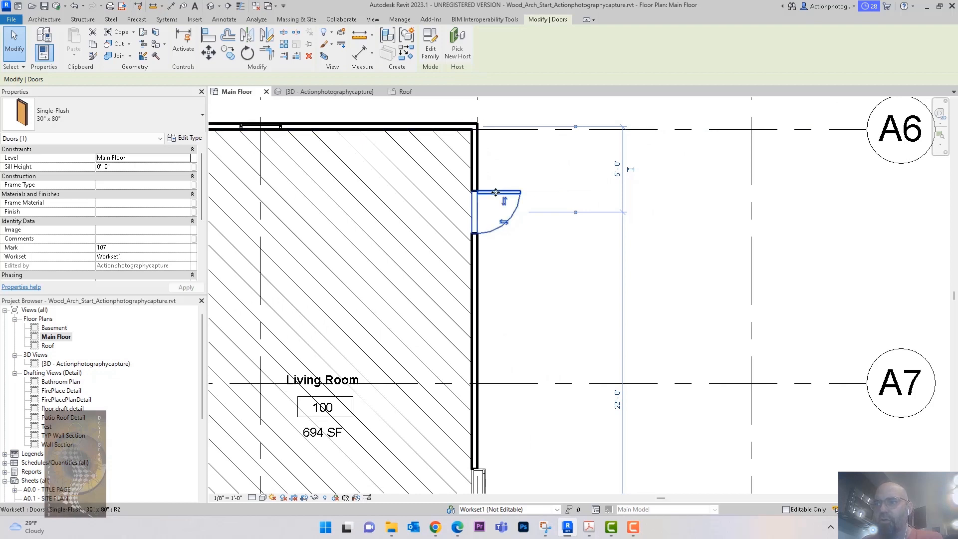
scroll(529, 226, "down", 3)
scroll(526, 228, "up", 2)
scroll(525, 237, "down", 3)
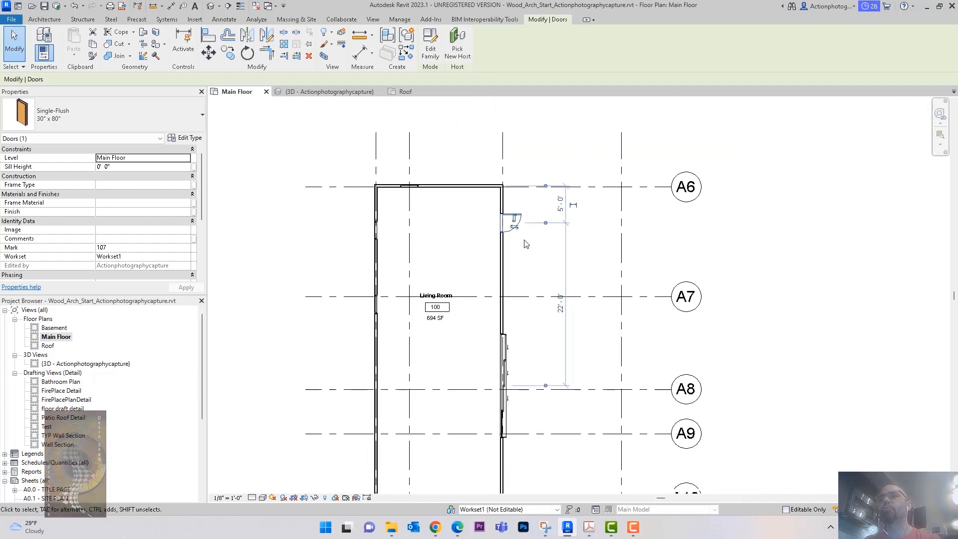
middle_click_drag(520, 258, 528, 240)
key("Escape")
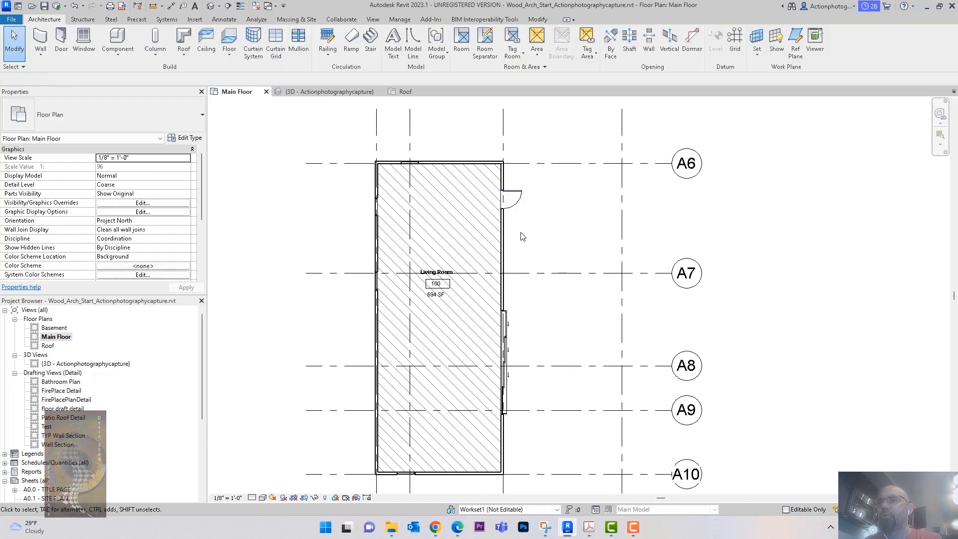
Start an aligned dimension string above the building from vertical grid line A2.
left_click(224, 20)
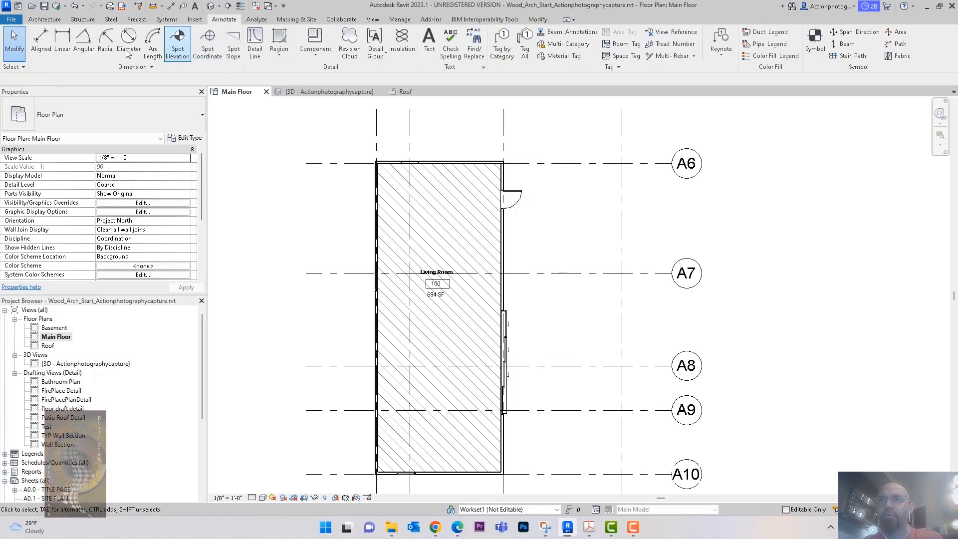
left_click(41, 40)
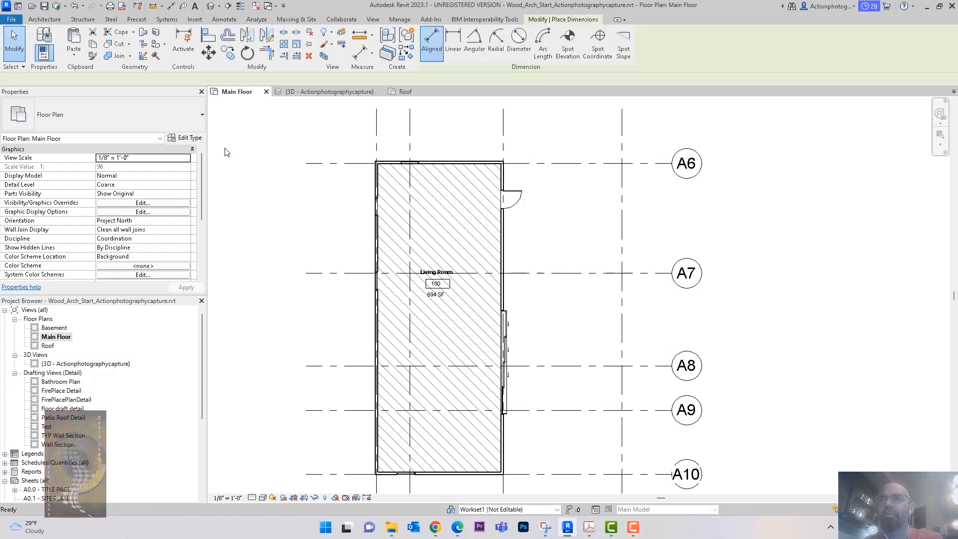
middle_click_drag(355, 124, 306, 172)
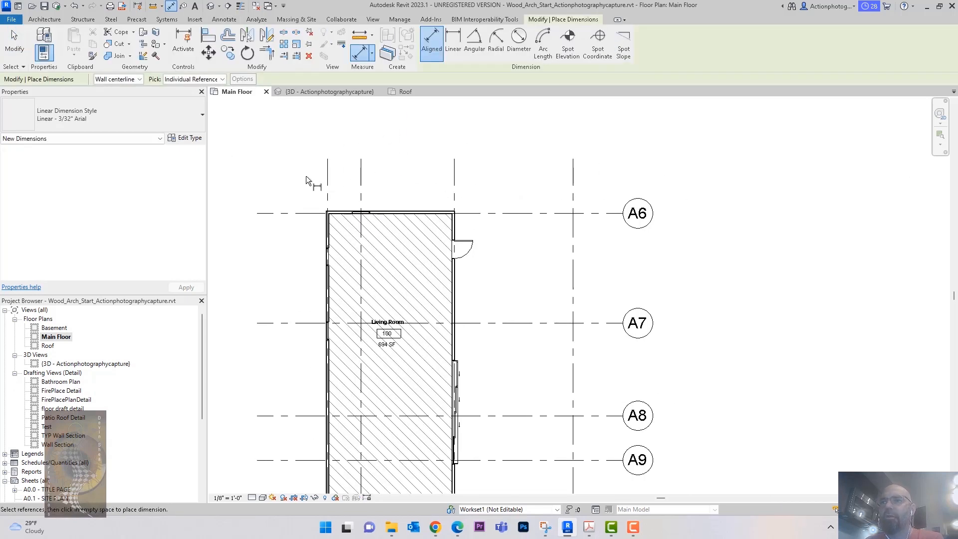
left_click(327, 181)
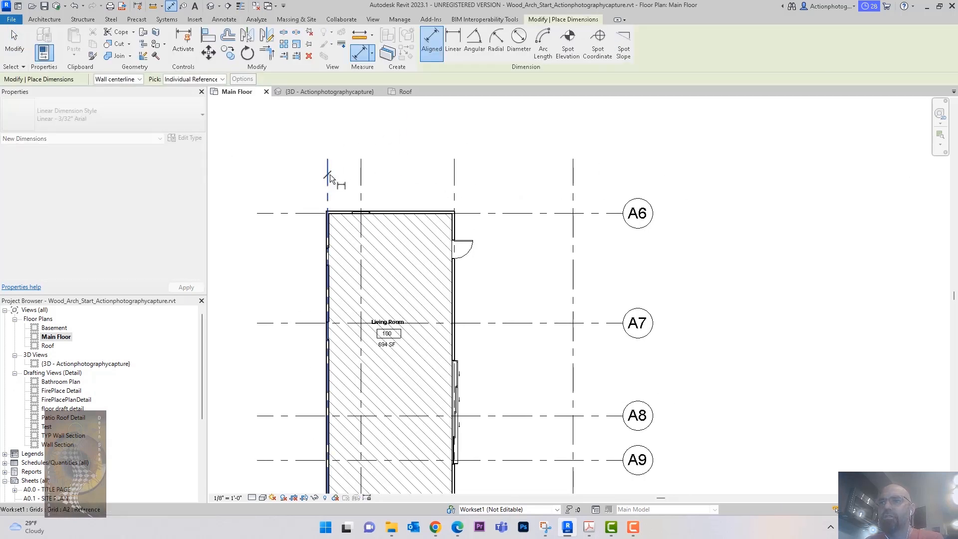
Place one continuous aligned dimension string across grids A2, A3, A4 and A5 above the Living Room.
left_click(361, 182)
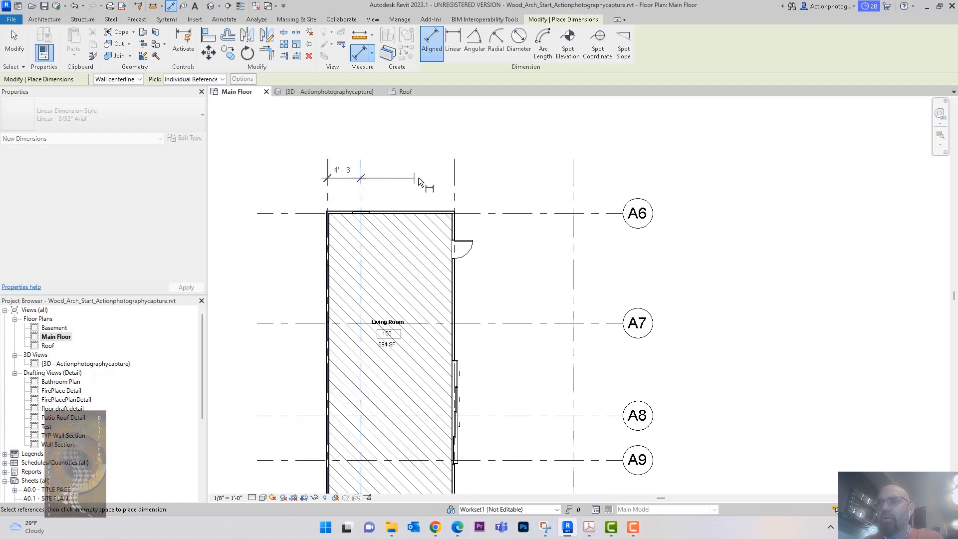
left_click(453, 184)
left_click(575, 186)
middle_click_drag(544, 184, 534, 227)
left_click(528, 154)
key("Escape")
Add an aligned dimension between grids A6 and A7 on the side of the plan opposite the grid bubbles.
middle_click_drag(533, 227, 581, 183)
key("d")
key("i")
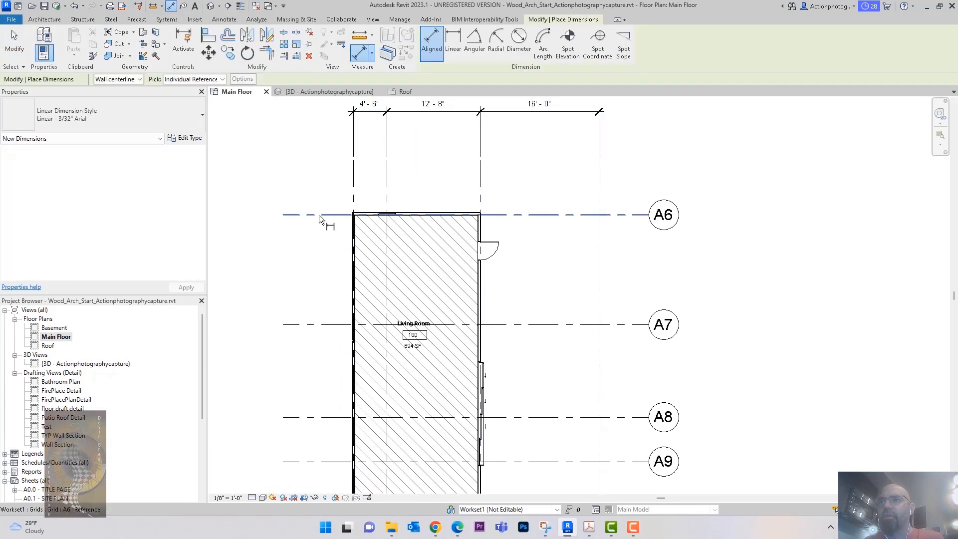
left_click(319, 214)
left_click(324, 324)
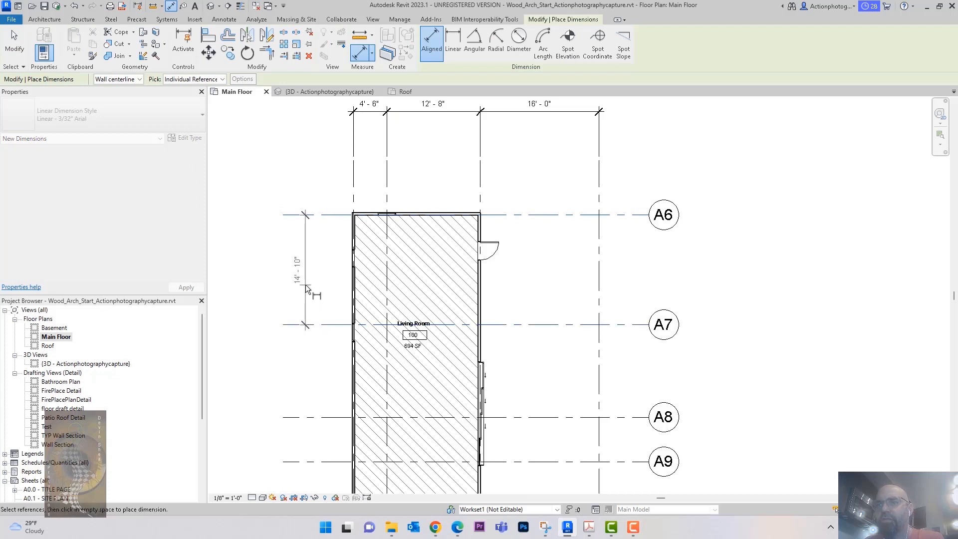
scroll(306, 286, "down", 3)
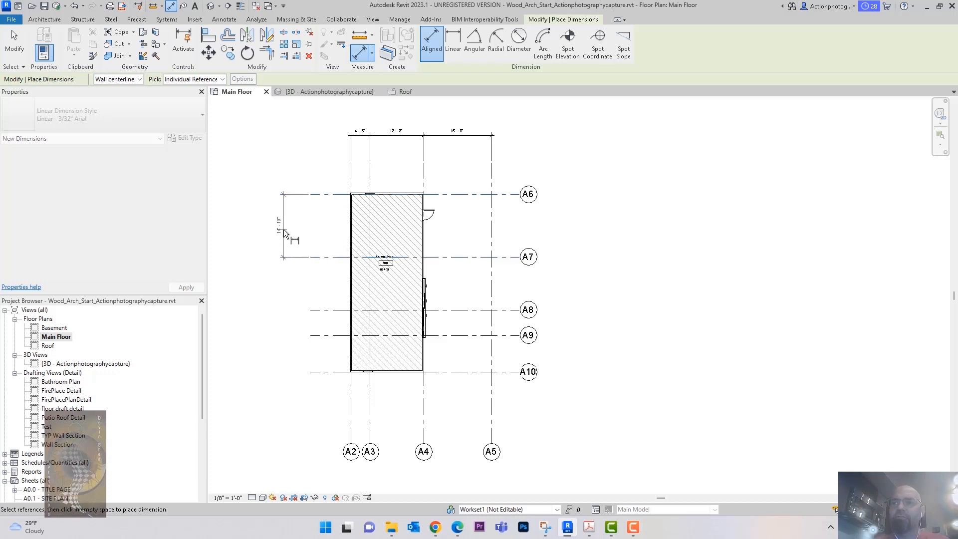
left_click(284, 229)
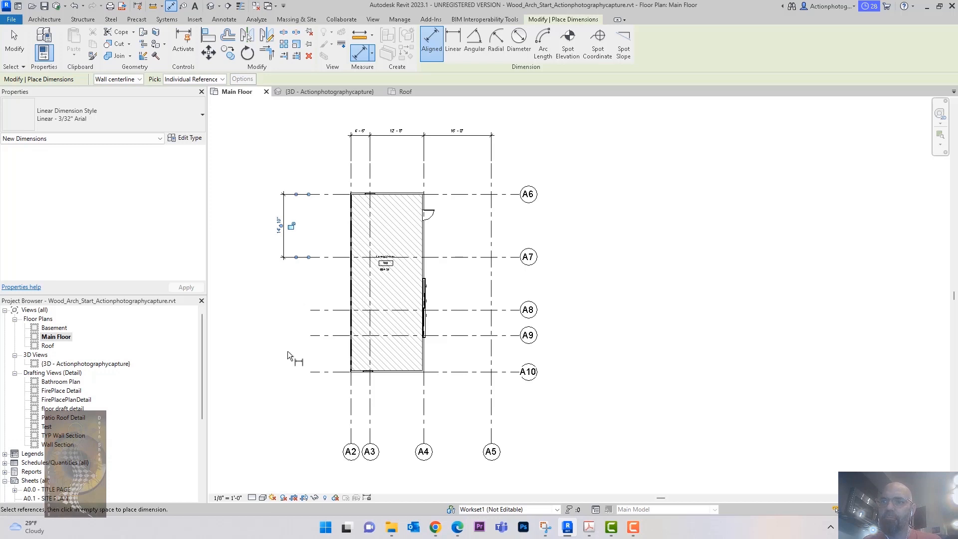
key("Escape")
key("Escape")
scroll(292, 339, "down", 3)
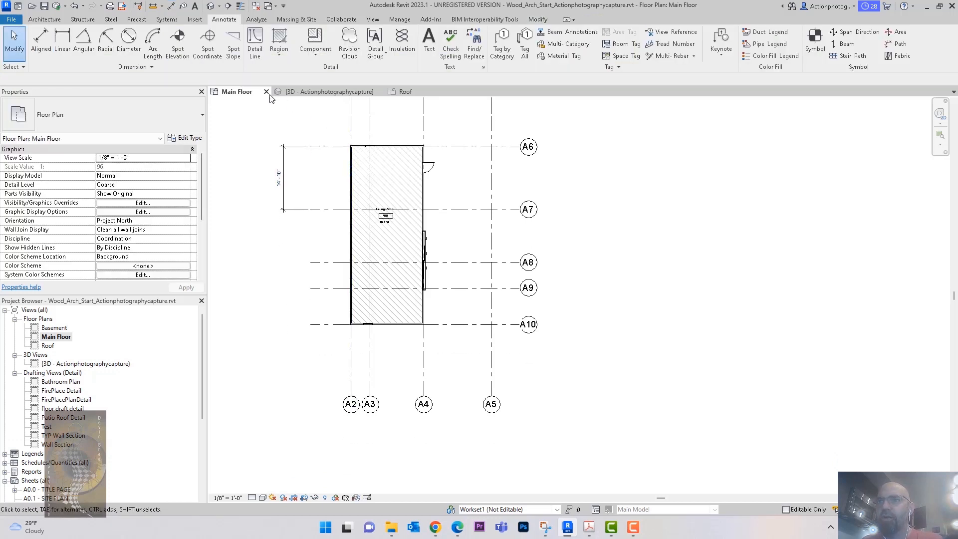
Place an aligned dimension string across grids A10, A9 and A8 beside their bubbles.
left_click(41, 42)
mouse_move(379, 361)
middle_mouse_down()
mouse_move(376, 421)
mouse_move(382, 363)
middle_mouse_up()
scroll(373, 416, "down", 1)
scroll(412, 353, "up", 1)
middle_click_drag(480, 332, 458, 392)
scroll(458, 392, "up", 1)
left_click(485, 392)
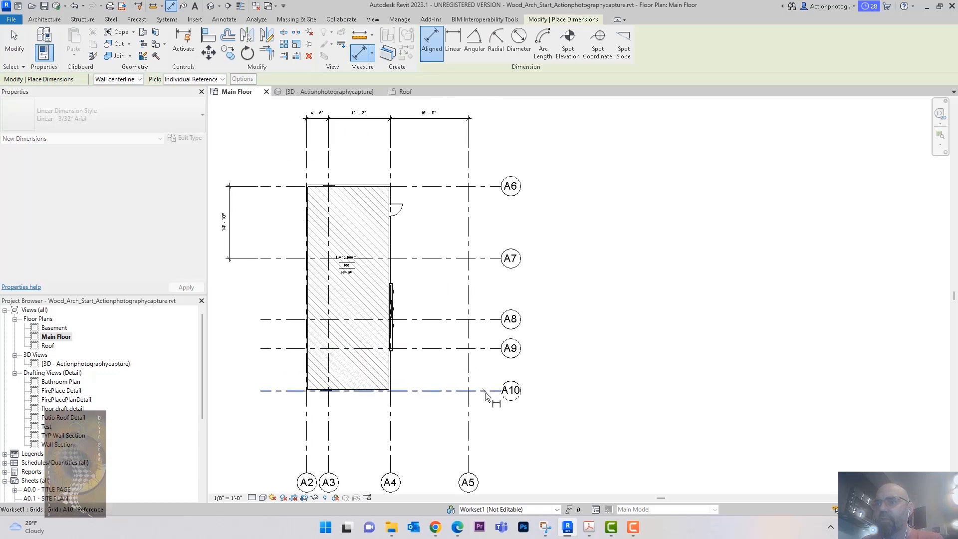
left_click(486, 349)
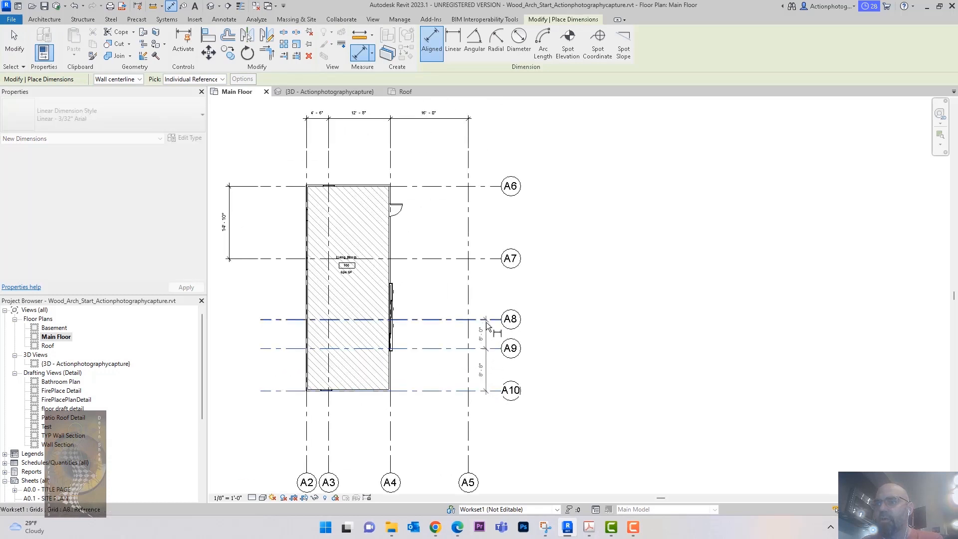
left_click(489, 294)
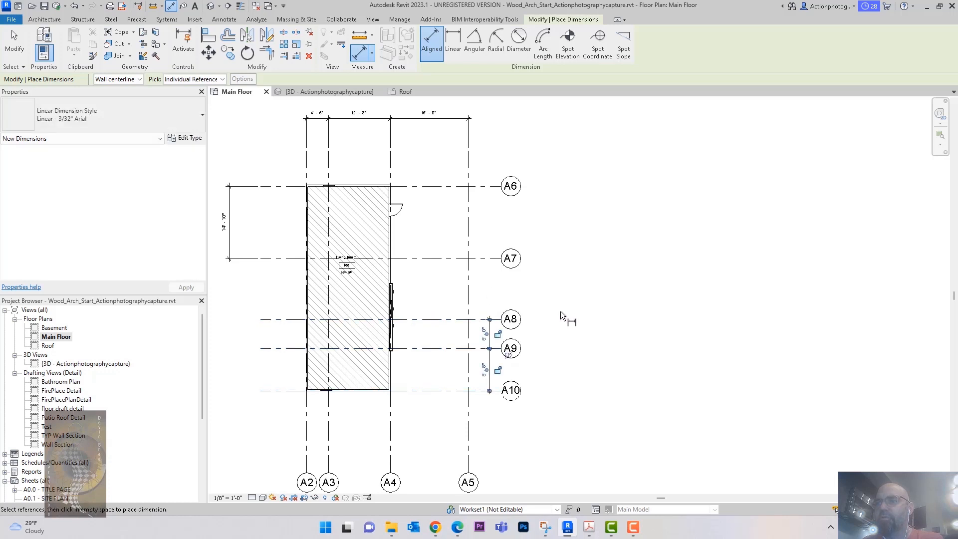
scroll(539, 346, "up", 2)
key("Escape")
key("Escape")
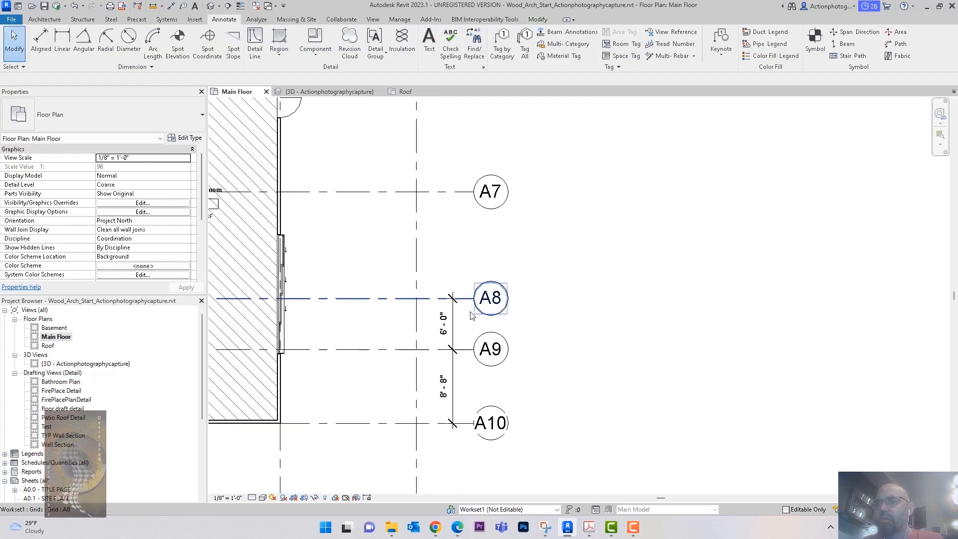
Edit the witness lines of the A8–A10 dimension string to extend it to grid A7.
left_click(458, 318)
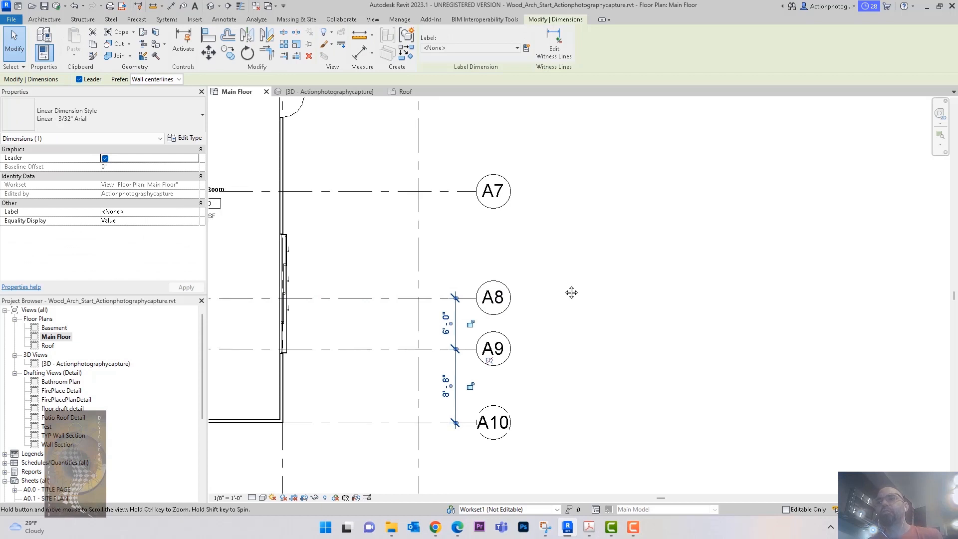
middle_click_drag(558, 306, 579, 271)
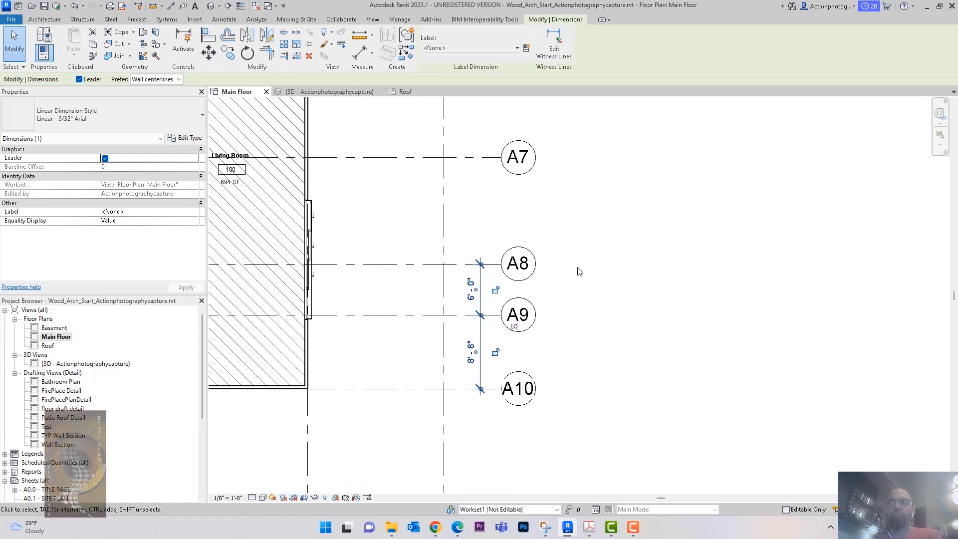
left_click(563, 54)
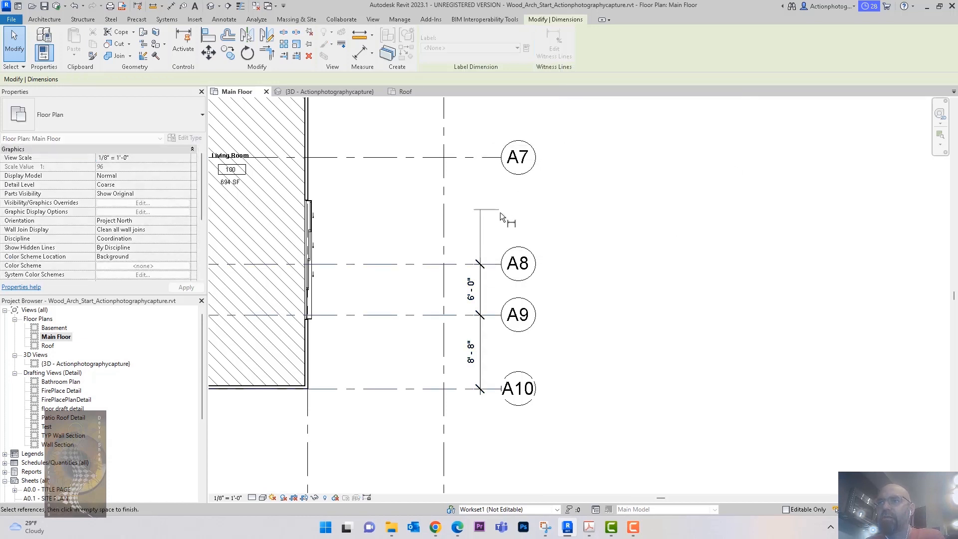
middle_click_drag(573, 209, 575, 250)
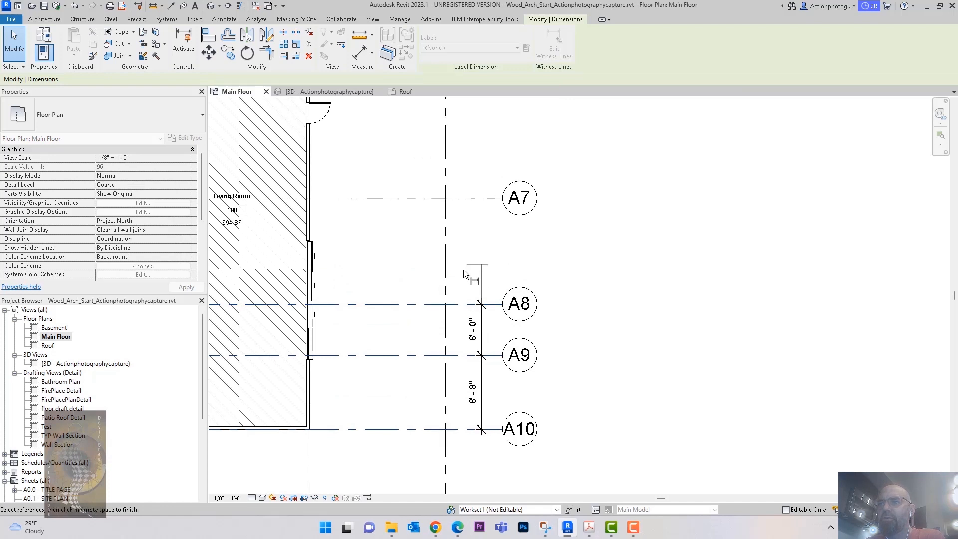
left_click(455, 304)
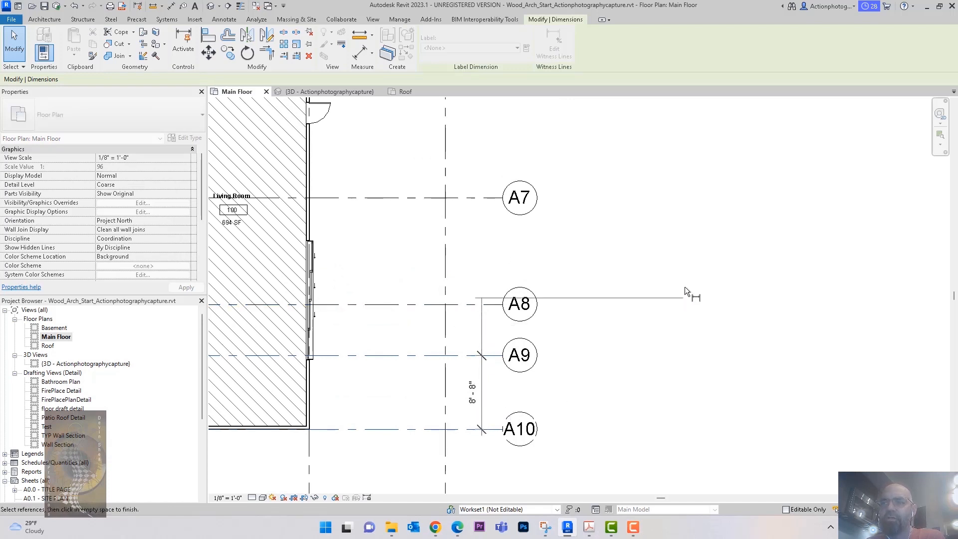
left_click(468, 303)
left_click(483, 200)
Add grid A6 to the same dimension string and finish editing its witness lines.
middle_click_drag(504, 262, 502, 355)
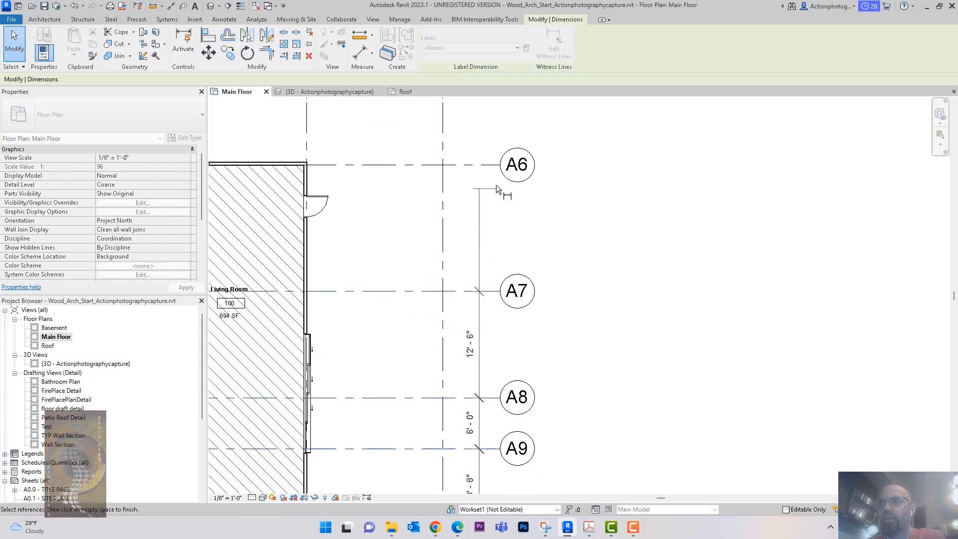
left_click(488, 165)
scroll(487, 298, "down", 3)
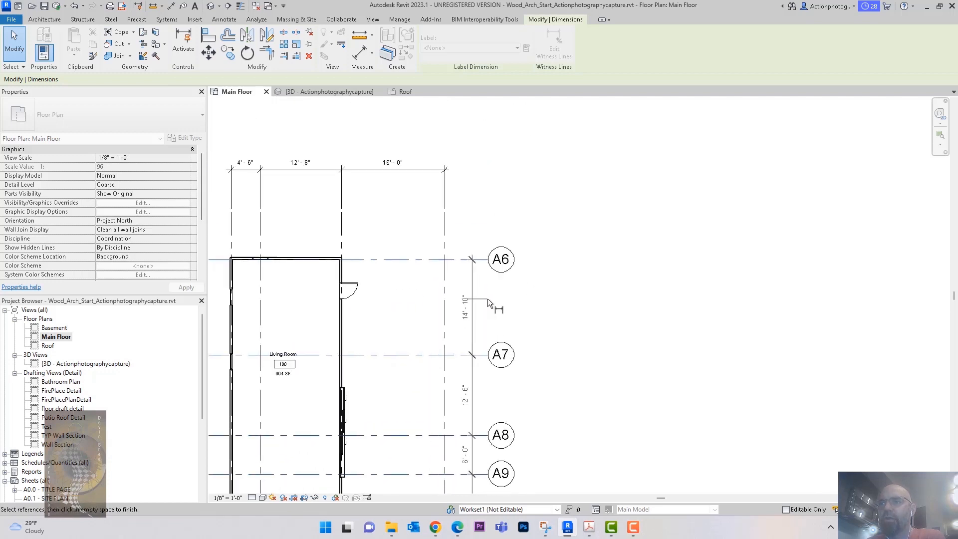
scroll(487, 299, "up", 3)
left_click(485, 270)
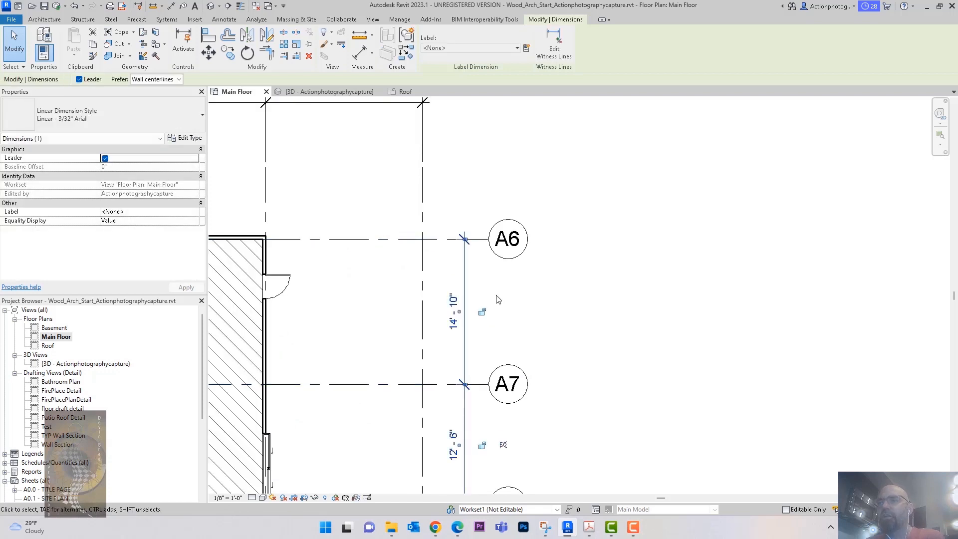
scroll(498, 299, "down", 3)
middle_click_drag(524, 336, 585, 295)
left_click(544, 238)
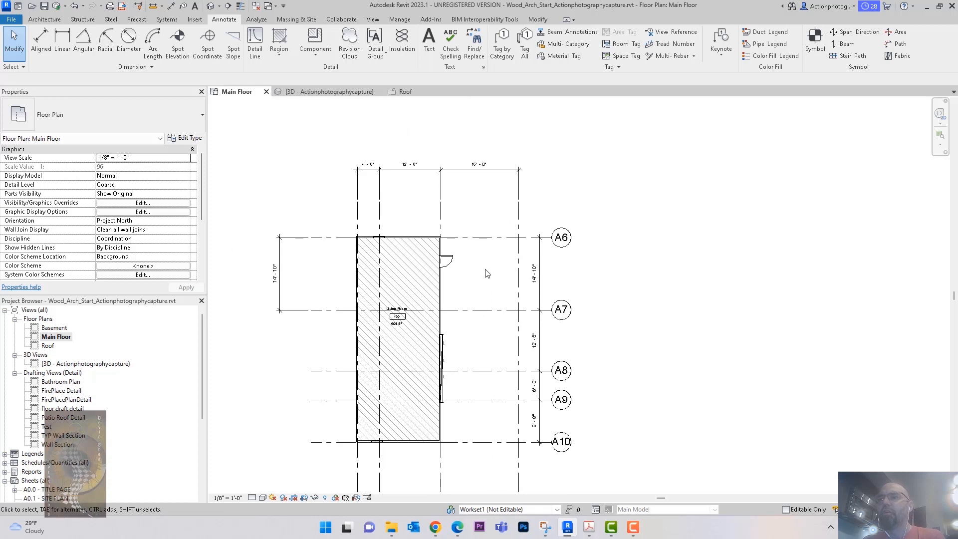
Examine how grids A6 and A4 line up with the wall corner above the door.
middle_click_drag(493, 277, 539, 270)
scroll(468, 234, "up", 3)
scroll(483, 237, "up", 4)
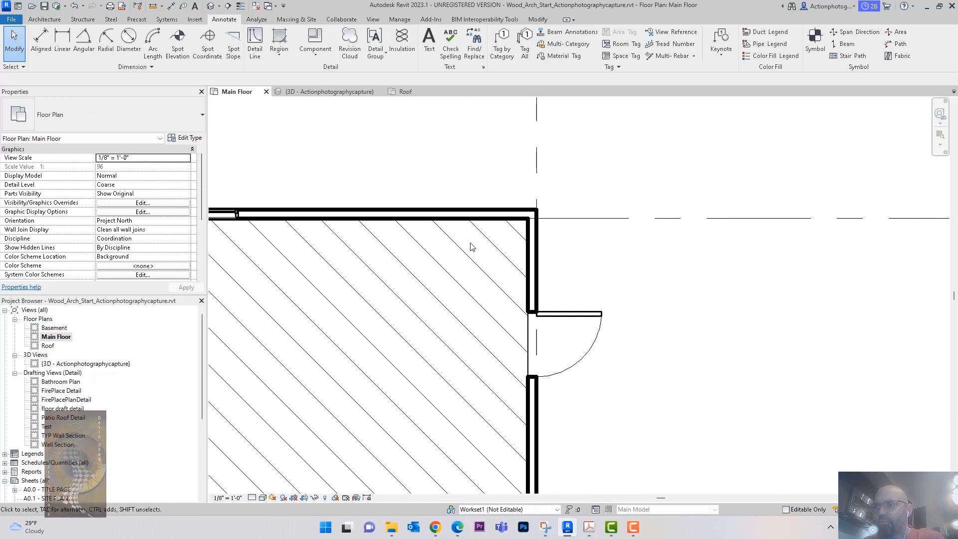
middle_click_drag(462, 239, 505, 288)
scroll(505, 288, "down", 2)
middle_click_drag(427, 331, 466, 288)
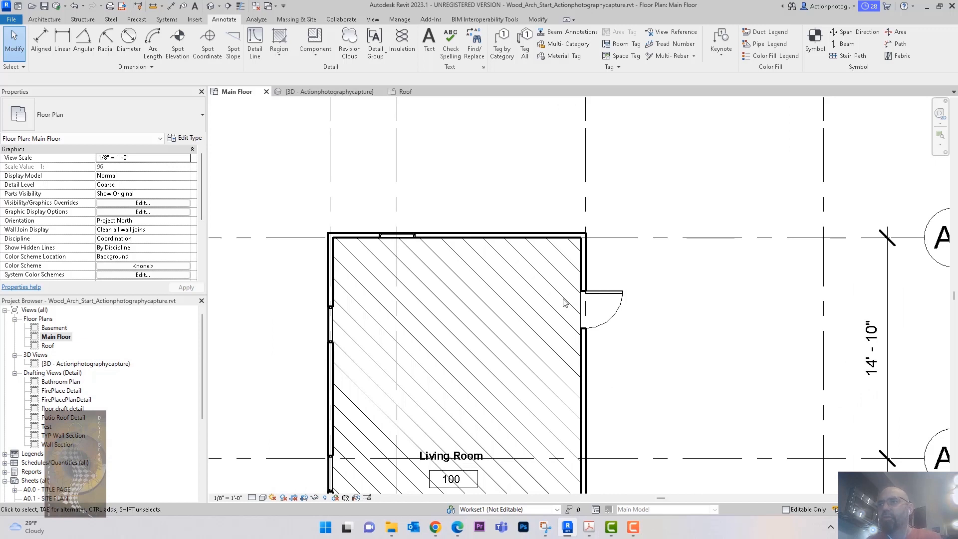
scroll(613, 250, "up", 3)
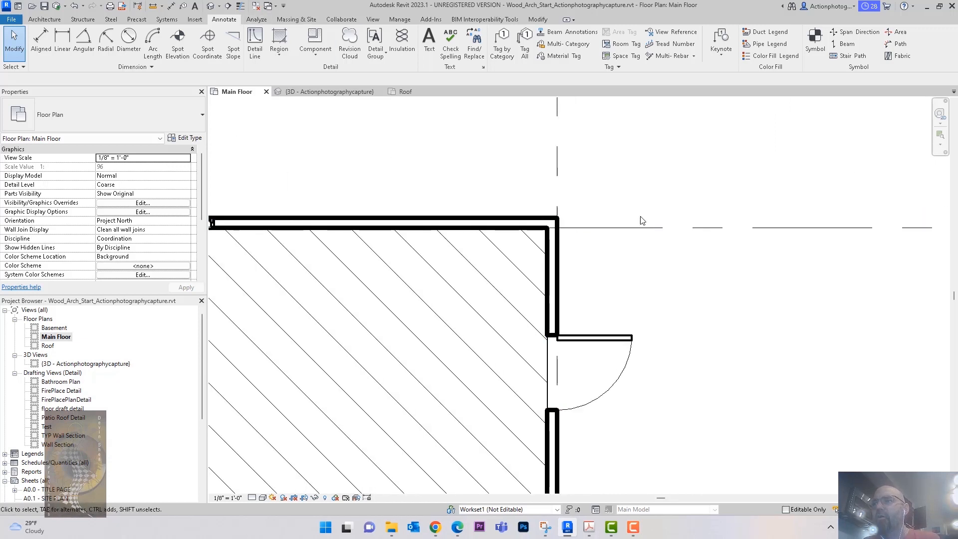
scroll(609, 292, "down", 3)
scroll(602, 289, "up", 2)
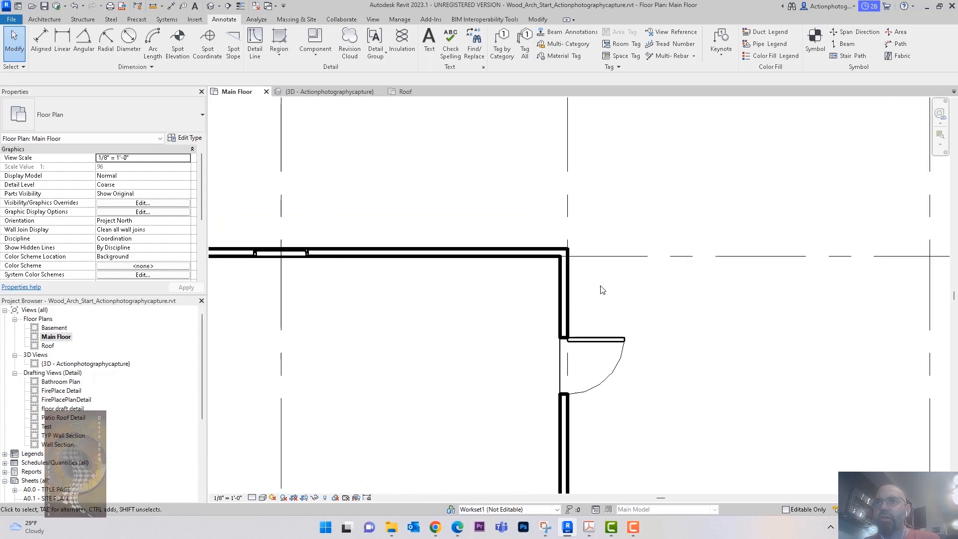
scroll(609, 291, "down", 2)
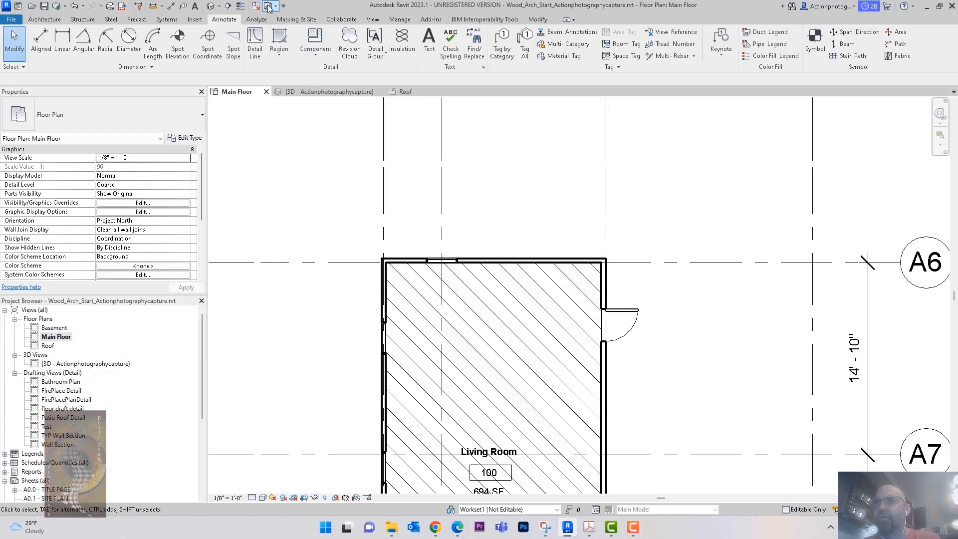
Compare the wall corner above the door with and without Thin Lines, and leave Thin Lines on.
left_click(239, 7)
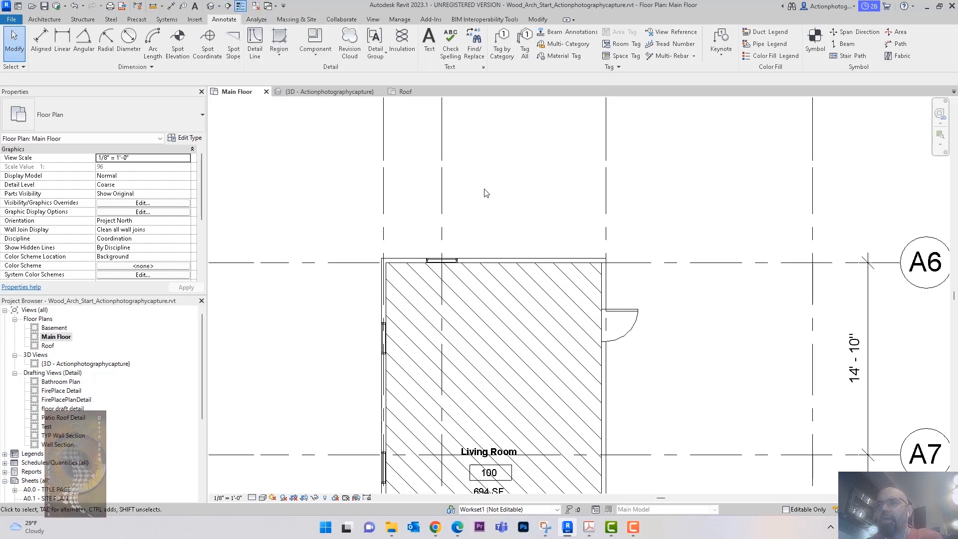
scroll(476, 194, "down", 3)
scroll(469, 192, "up", 5)
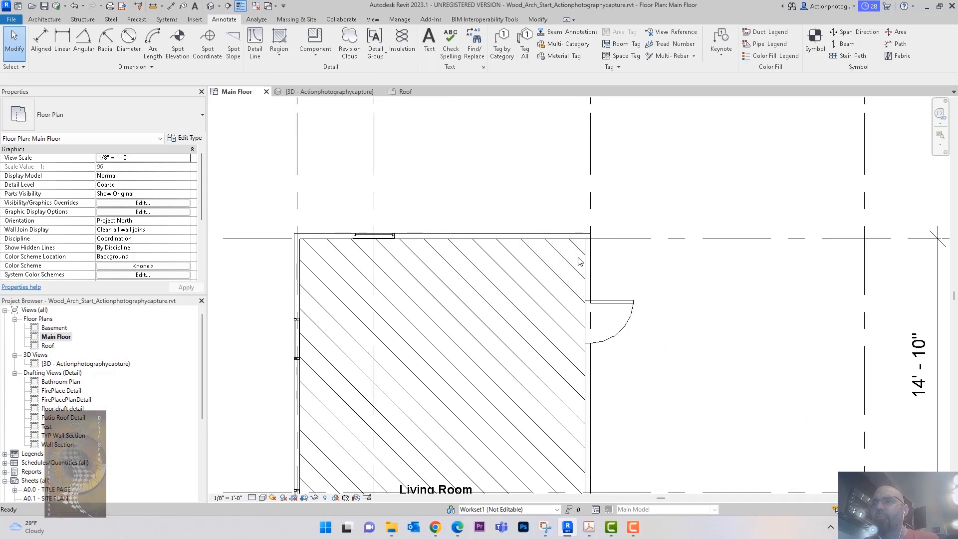
scroll(571, 262, "up", 3)
scroll(618, 246, "up", 3)
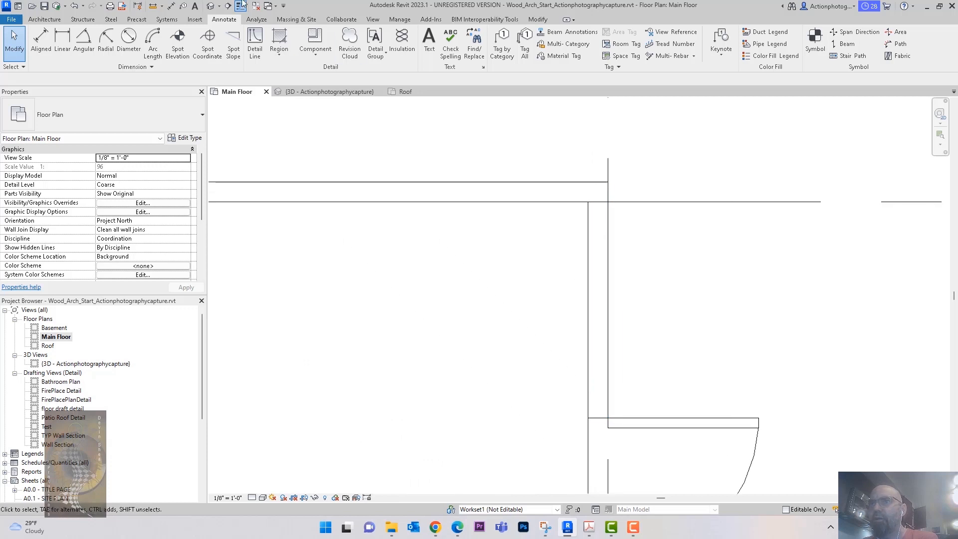
left_click(242, 7)
scroll(551, 196, "up", 2)
scroll(553, 196, "down", 3)
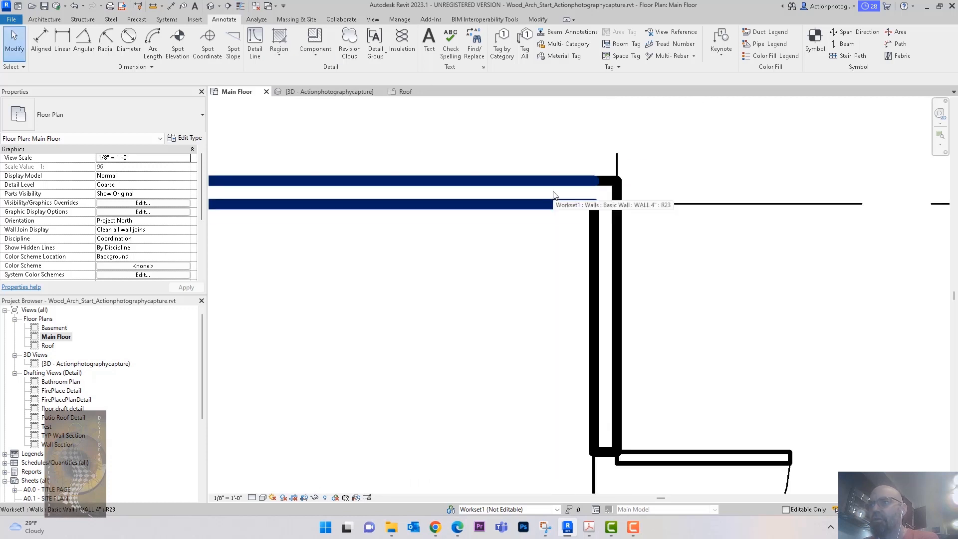
scroll(553, 196, "up", 3)
scroll(581, 197, "down", 2)
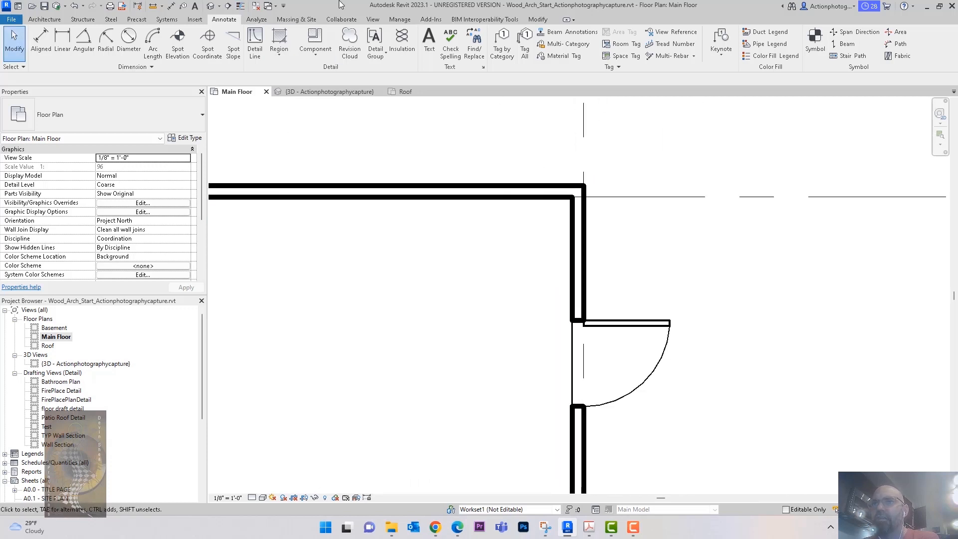
left_click(242, 7)
middle_click_drag(449, 149, 441, 182)
key("a")
key("l")
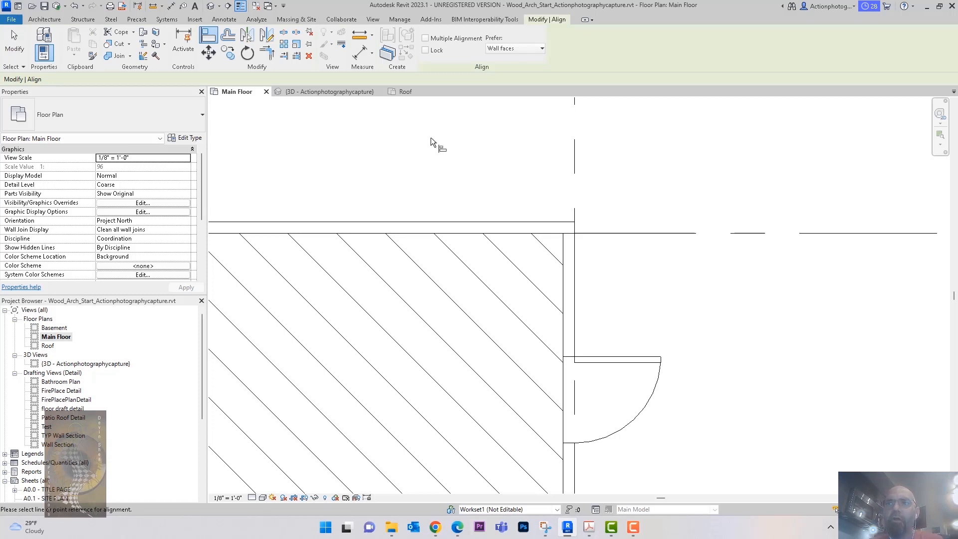
key("Escape")
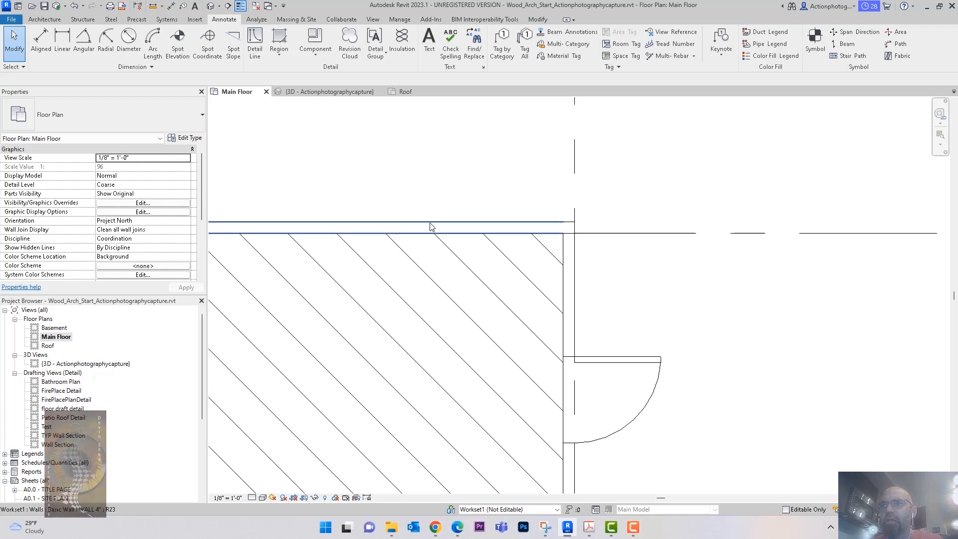
Align grid A6 to the centerline of the Living Room's 4" wall along that grid.
left_click(430, 223)
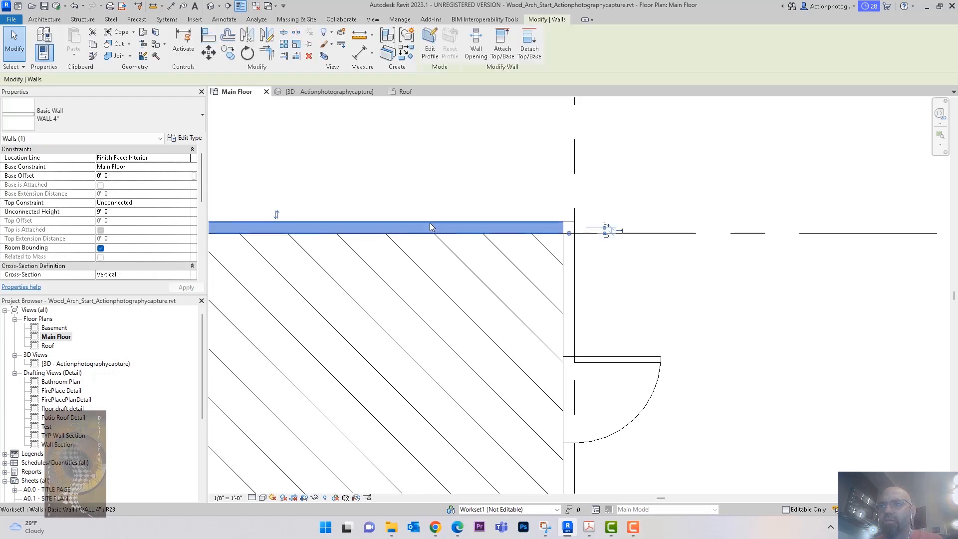
left_click(210, 36)
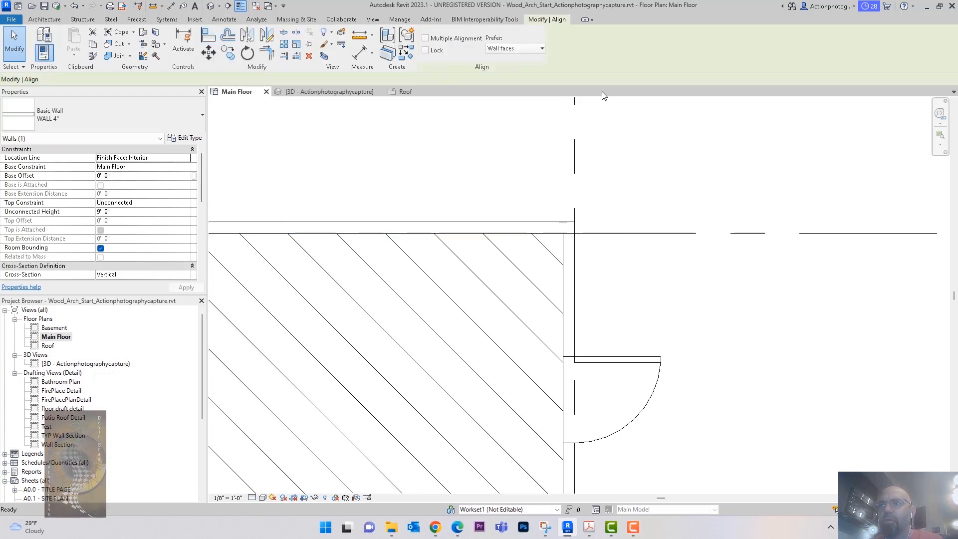
left_click(537, 225)
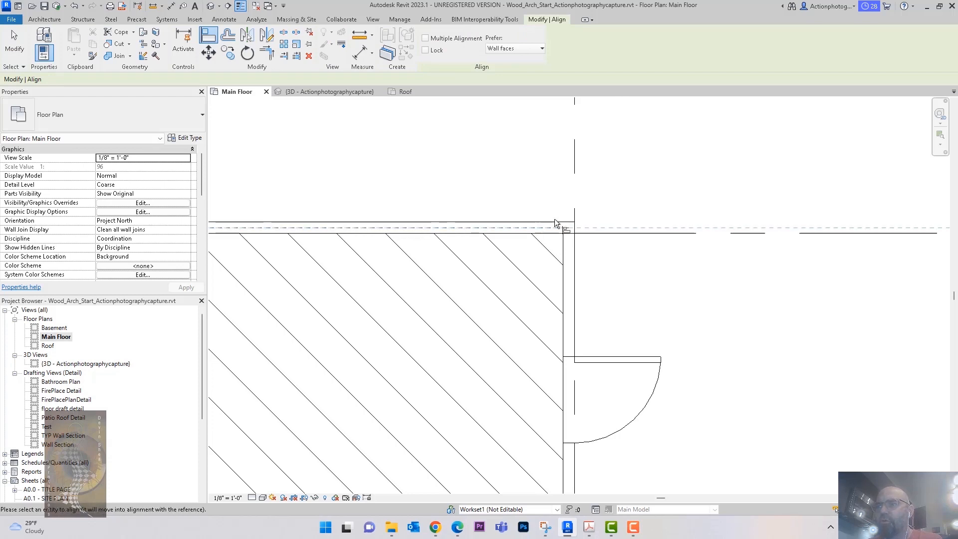
left_click(656, 233)
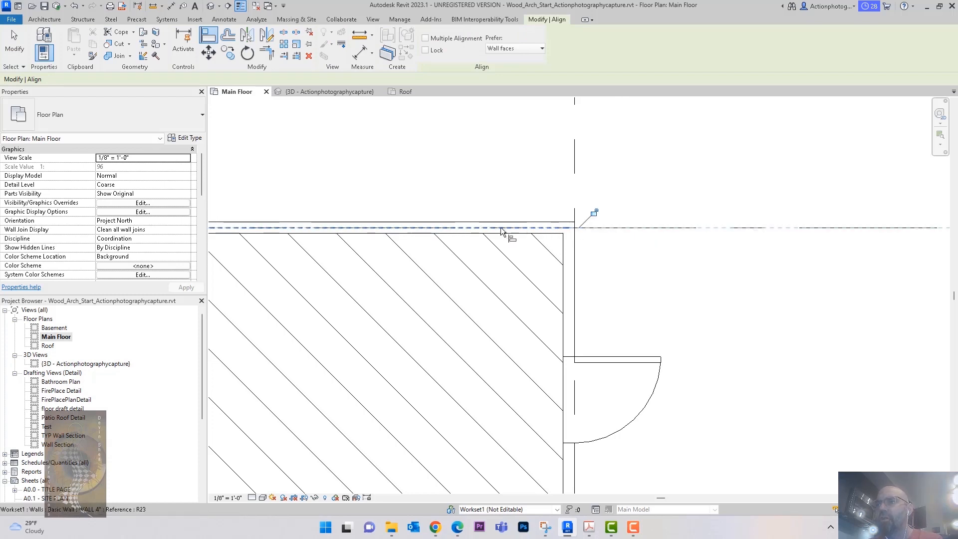
Align grid A4 to the centerline of the Living Room wall that contains the door.
scroll(530, 240, "up", 4)
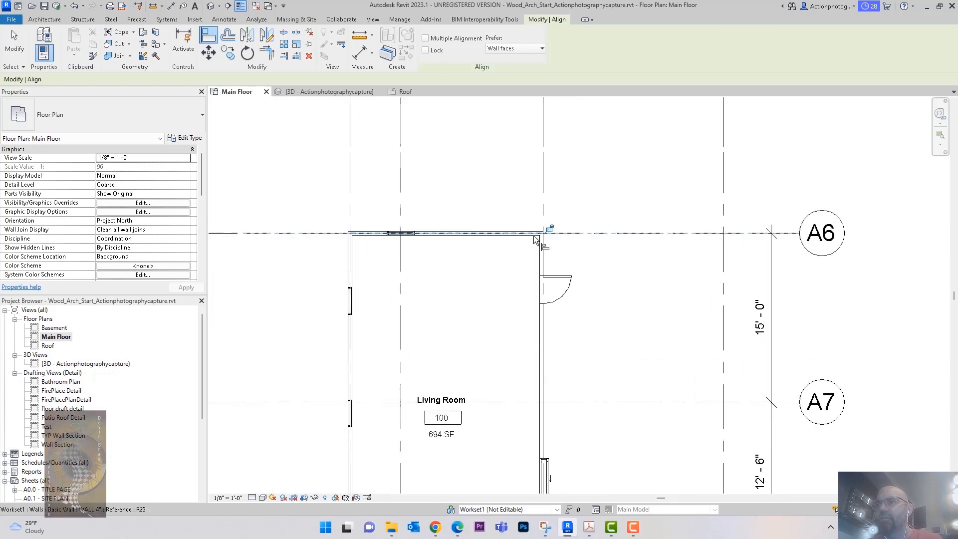
left_click(559, 260)
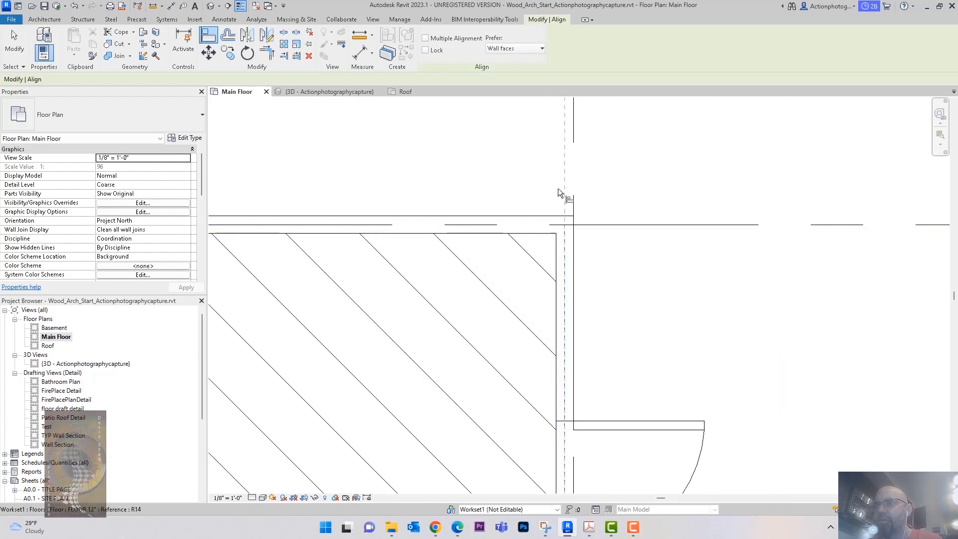
scroll(628, 226, "down", 3)
scroll(629, 226, "down", 2)
scroll(464, 235, "up", 4)
scroll(477, 270, "down", 5)
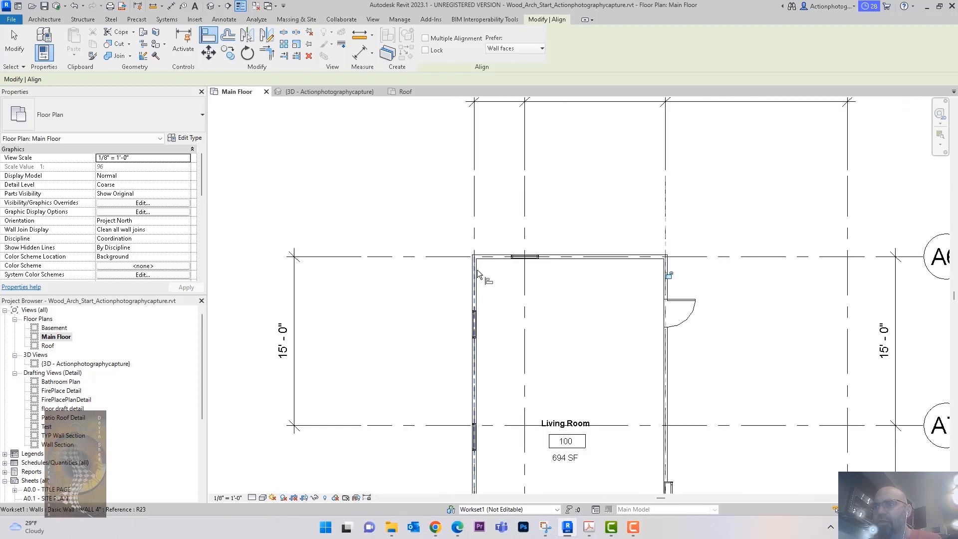
Align grid A10 to the centerline of the Living Room wall along that grid and end the Align command.
scroll(539, 334, "up", 6)
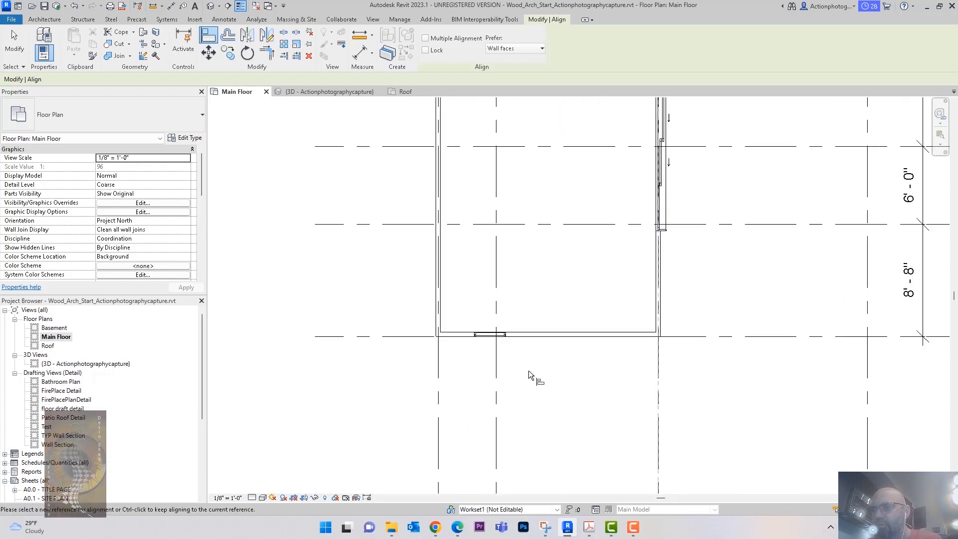
left_click(221, 266)
middle_click_drag(694, 347, 469, 368)
scroll(469, 366, "down", 2)
scroll(469, 366, "down", 3)
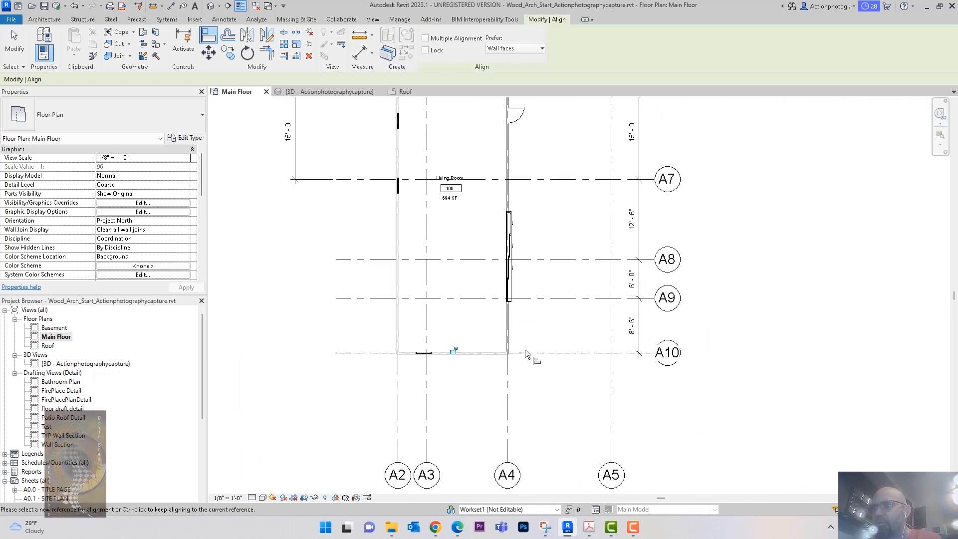
middle_click_drag(488, 240, 521, 283)
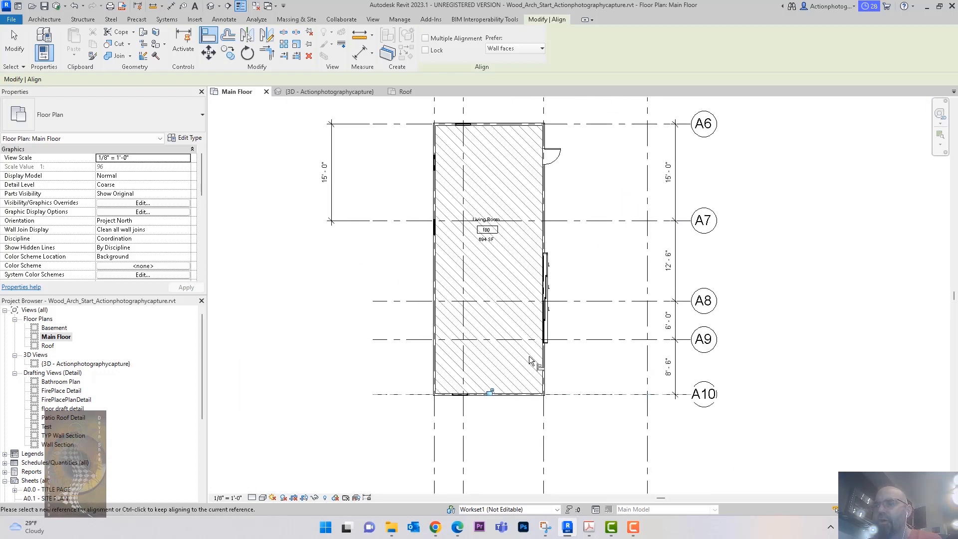
middle_click_drag(590, 272, 582, 335)
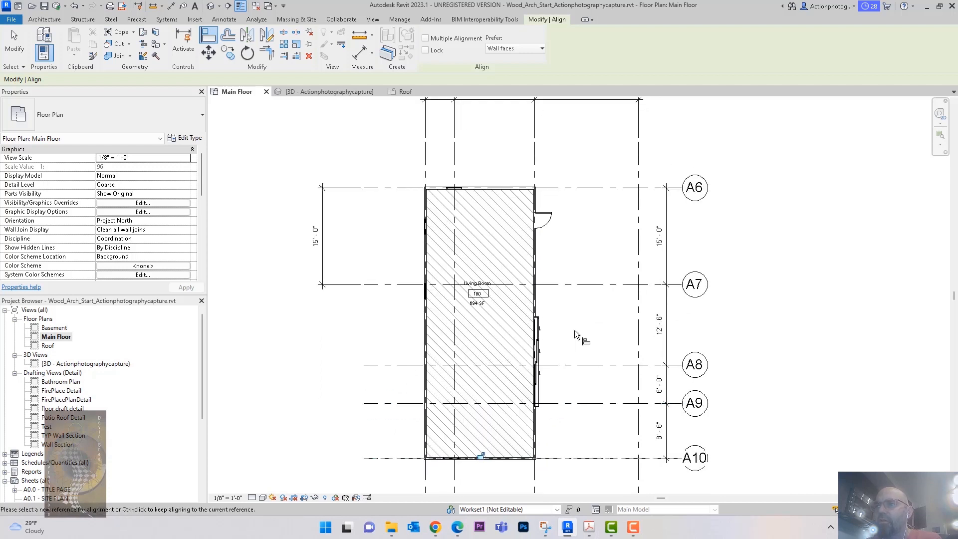
key("Escape")
key("Escape")
Set the spacing between grids A2 and A3 to 5'-0" by moving grid A3.
scroll(563, 189, "up", 5)
scroll(571, 227, "down", 3)
middle_click_drag(575, 228, 603, 278)
scroll(603, 278, "up", 3)
scroll(581, 299, "down", 5)
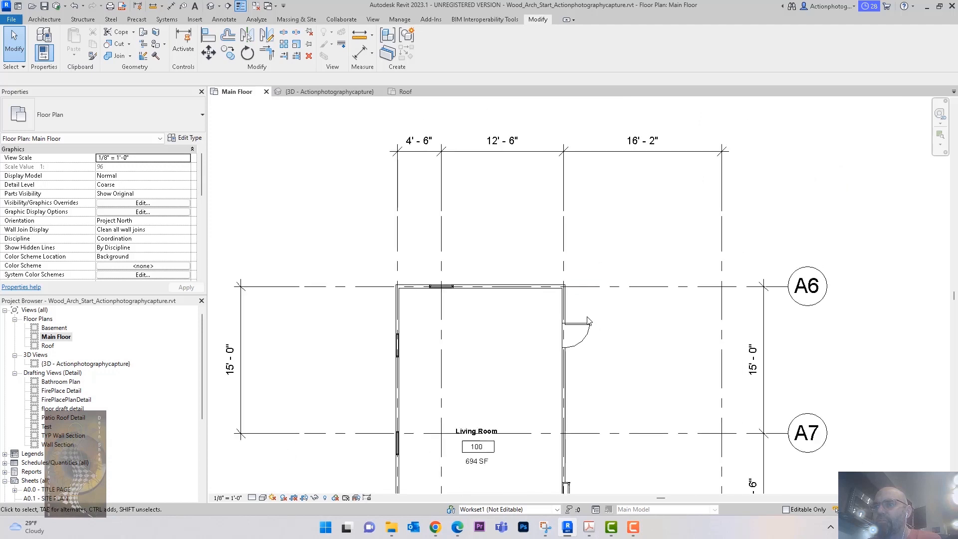
middle_click_drag(609, 353, 594, 307)
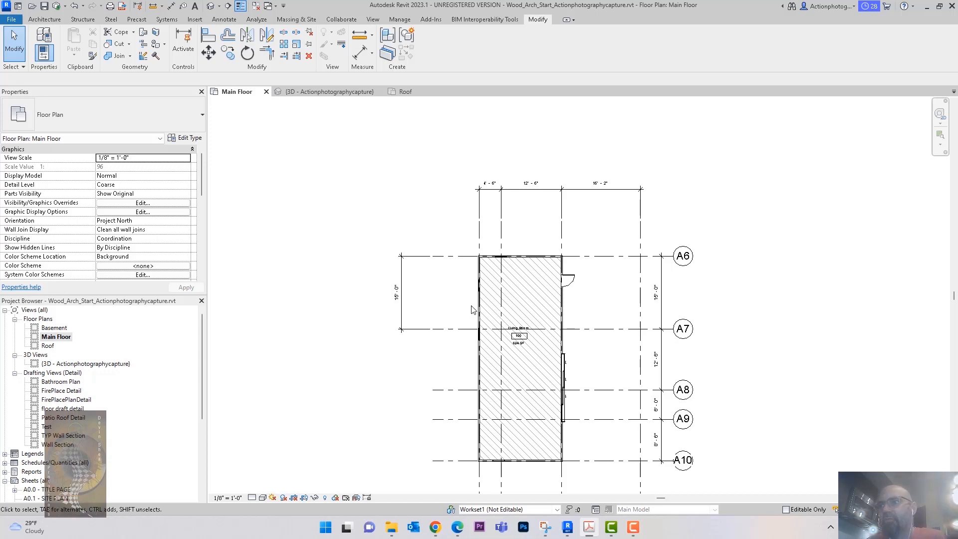
left_click(501, 235)
left_click(502, 234)
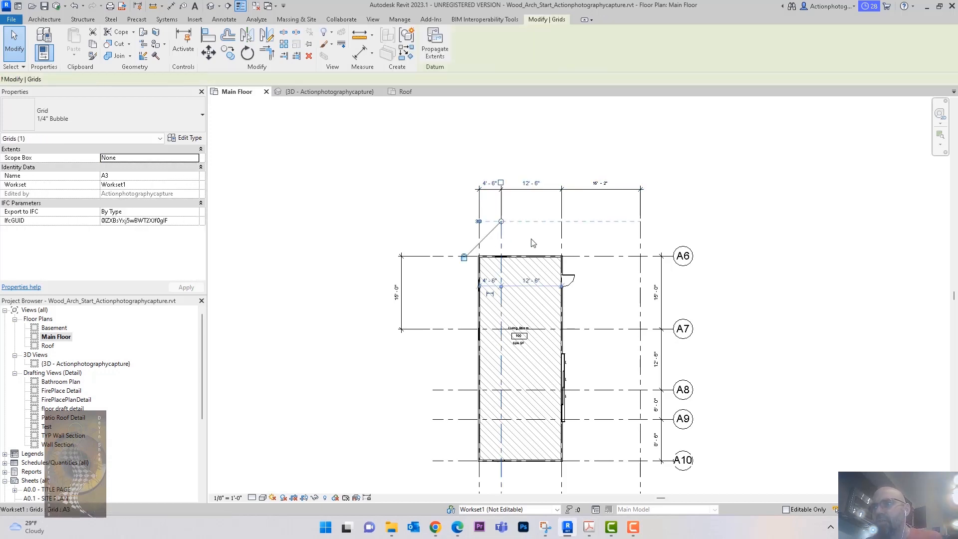
left_click(490, 182)
type("5")
key("Return")
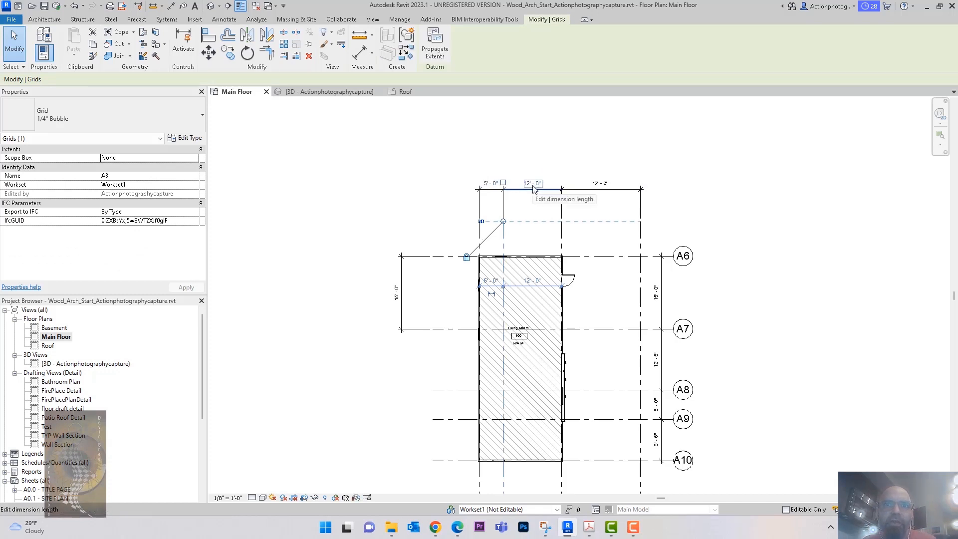
Move grid A5 so that its spacing from grid A4 is 11'-6".
left_click(640, 236)
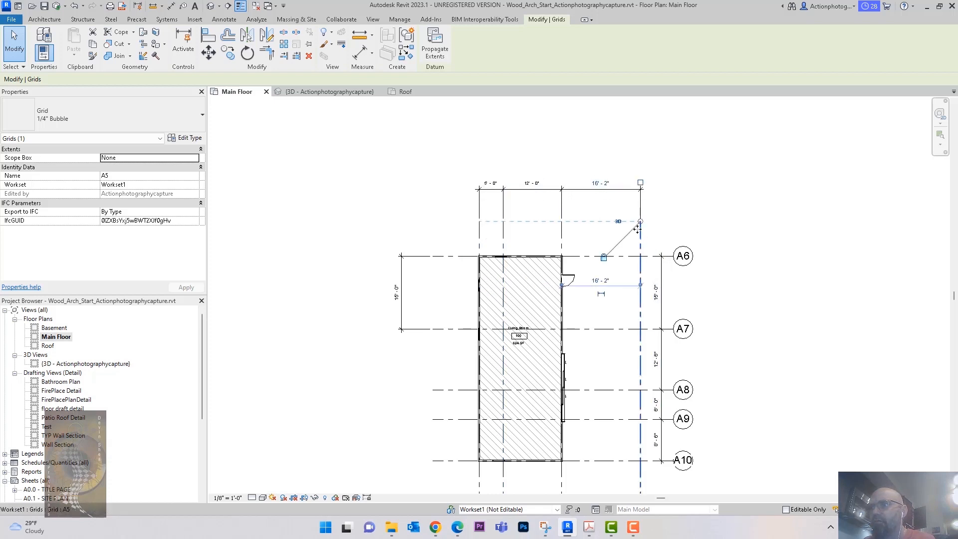
left_click(600, 183)
type("11.")
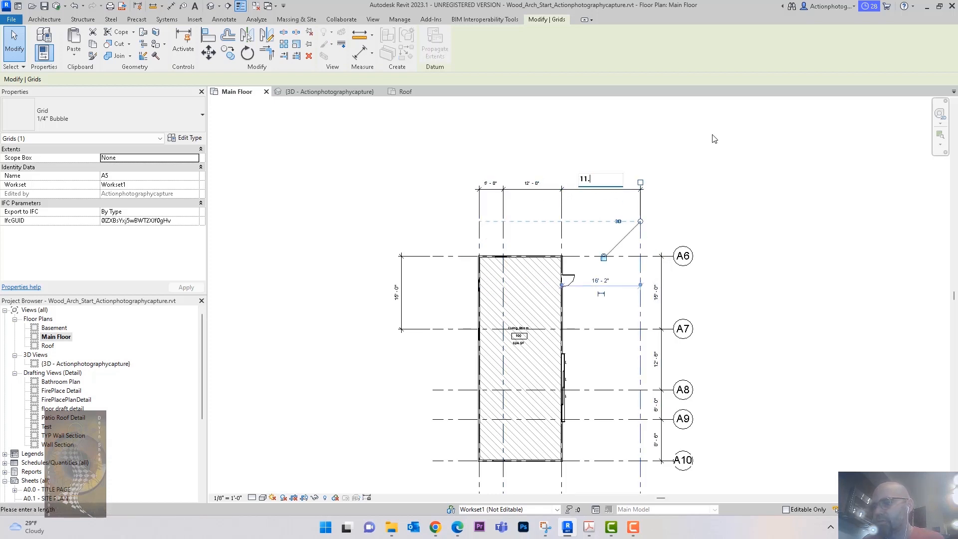
type("5")
key("Return")
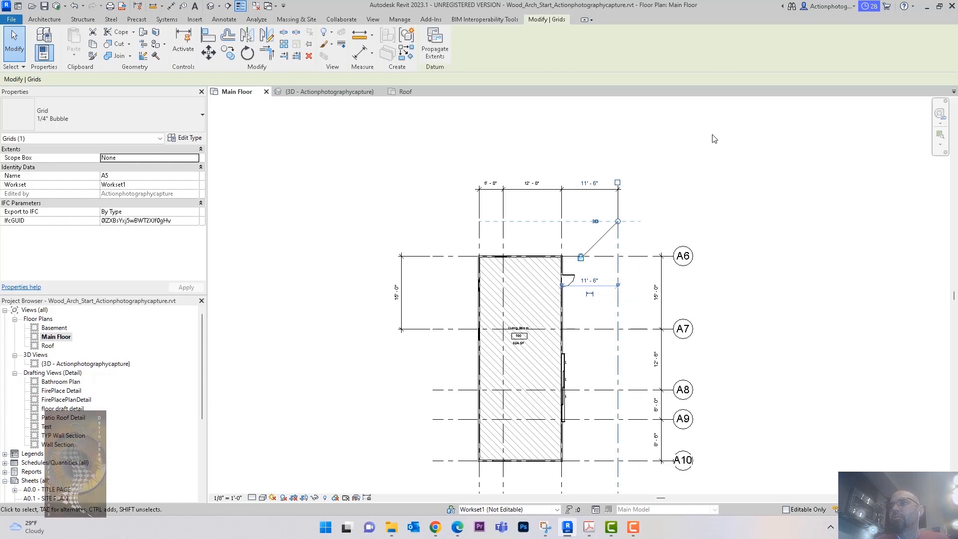
left_click(721, 189)
middle_click_drag(715, 213, 706, 188)
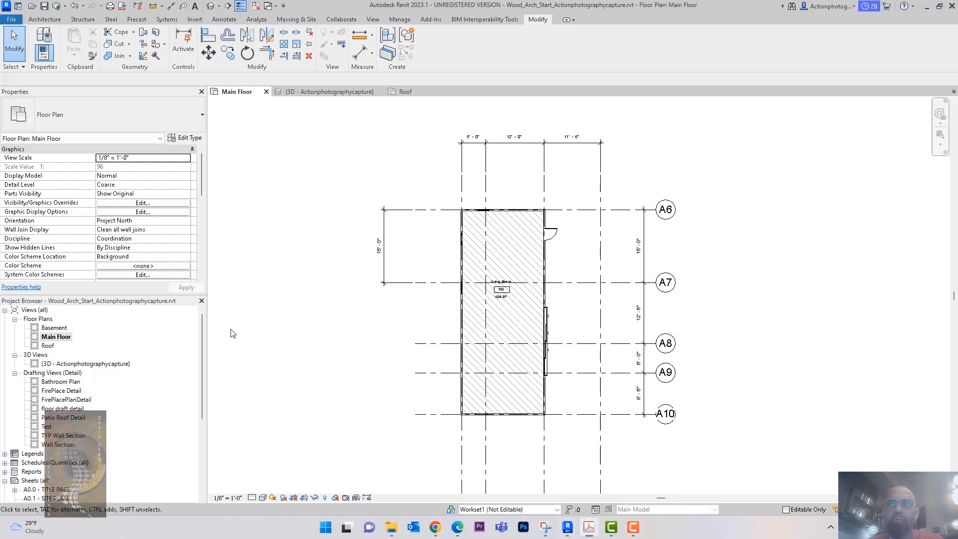
Nudge grid A8 upward in small increments until it is 10'-6" from grid A9.
left_click(620, 344)
key("Up")
key("Up")
key("Up")
key("Up")
key("Up")
key("Up")
key("Up")
key("Up")
Nudge grid A7 upward in small increments until it is 10'-0" from grid A6.
left_click(606, 283)
key("Up")
key("Up")
key("Up")
key("Up")
key("Up")
key("Up")
key("Up")
key("Up")
key("Up")
key("Up")
Move grid A9 so that its spacing from grid A10 is 12'-6".
left_click(623, 373)
left_click(637, 394)
type("12 6")
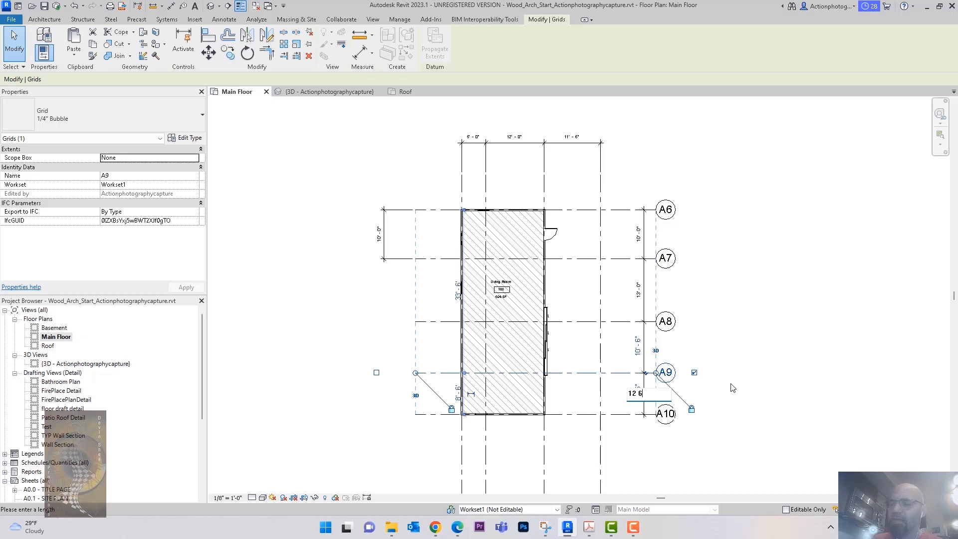
key("Return")
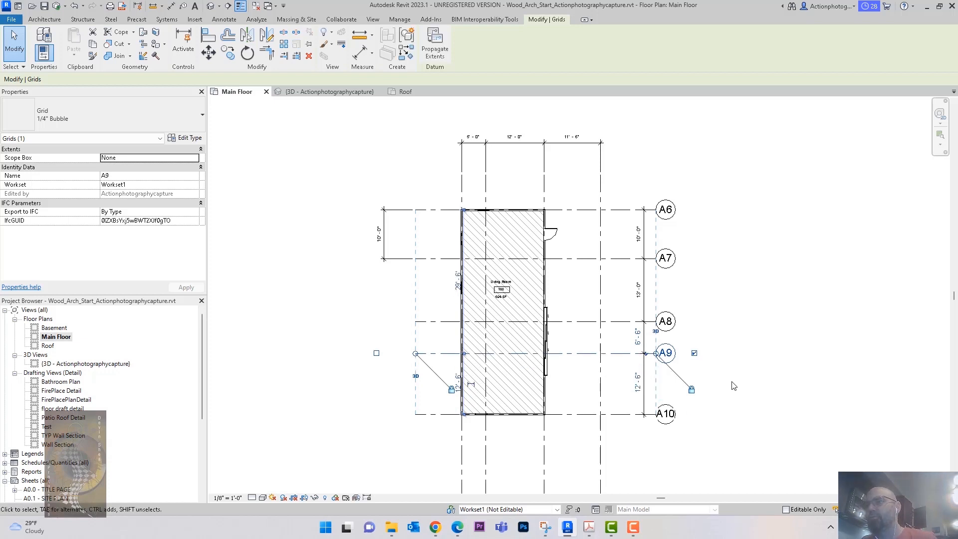
left_click(733, 385)
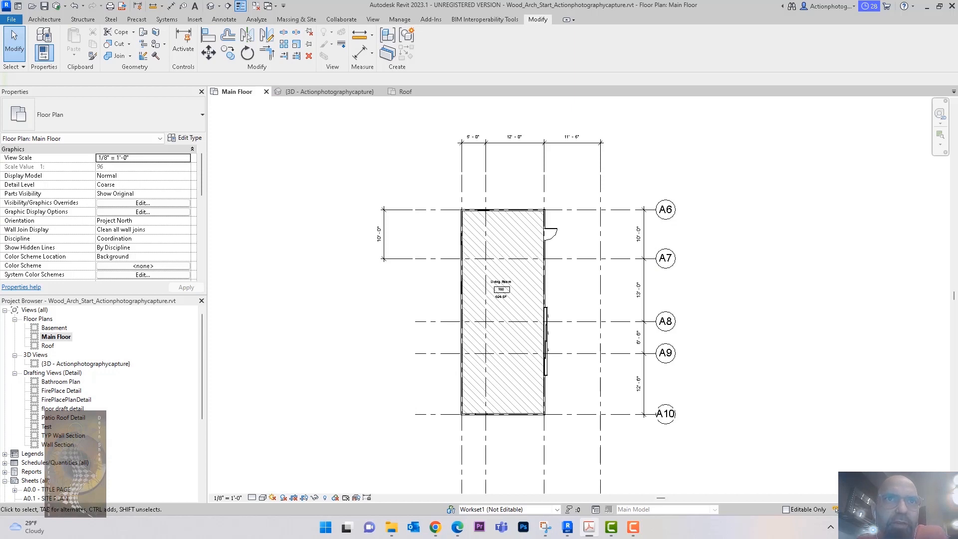
Move grid A8 so that its spacing from grid A9 is 8'-6".
left_click(641, 351)
left_click(637, 337)
type("8")
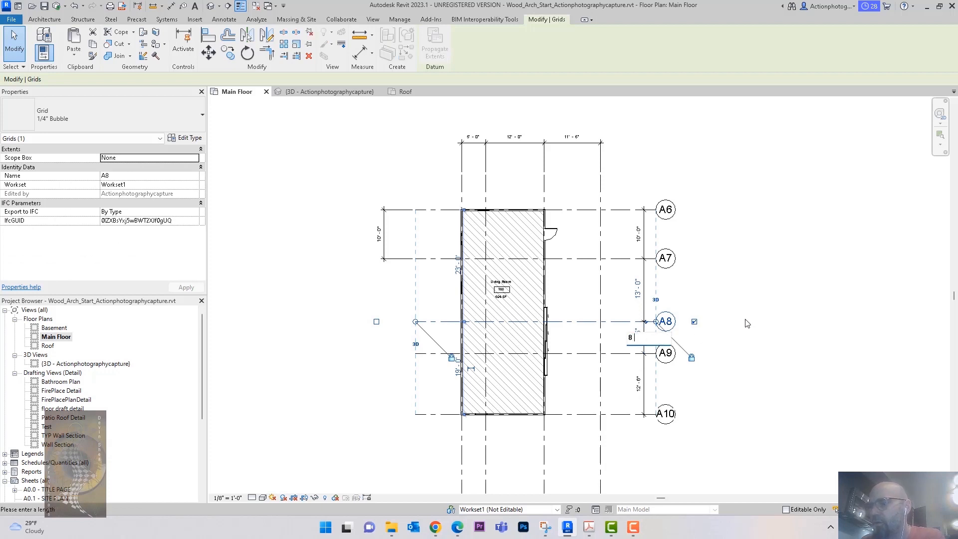
type(".5")
key("Return")
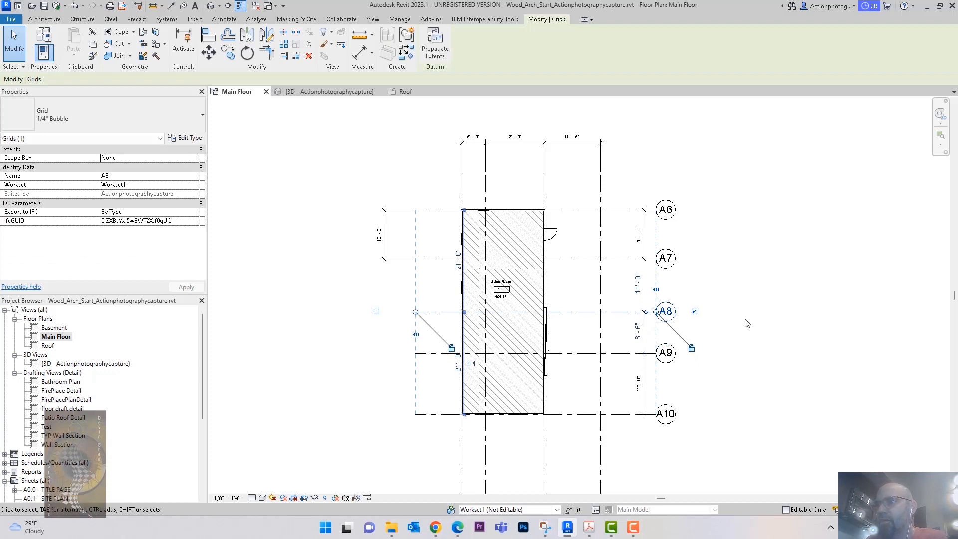
left_click(734, 322)
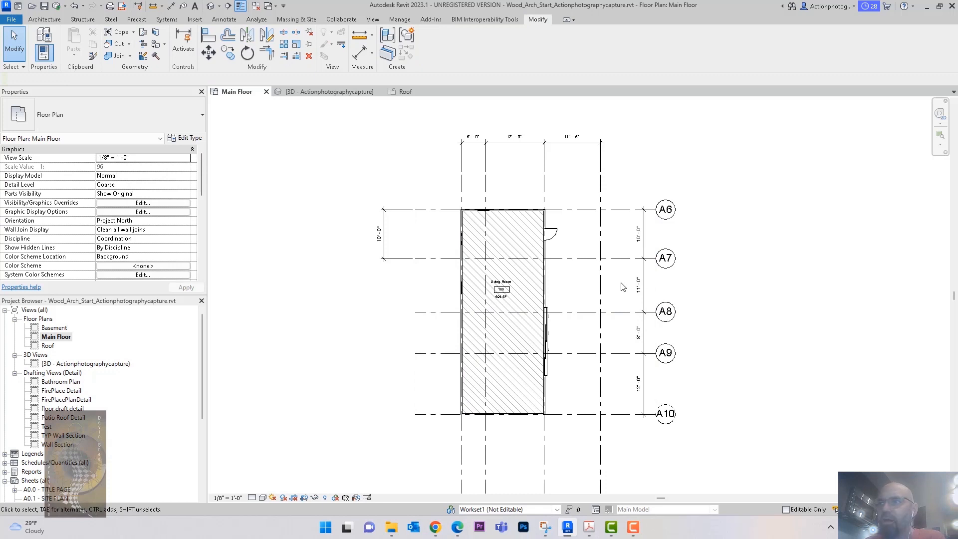
Move grid A7 so that it is 12'-0" from grid A6 and 9'-0" from grid A8.
left_click(618, 259)
left_click(637, 285)
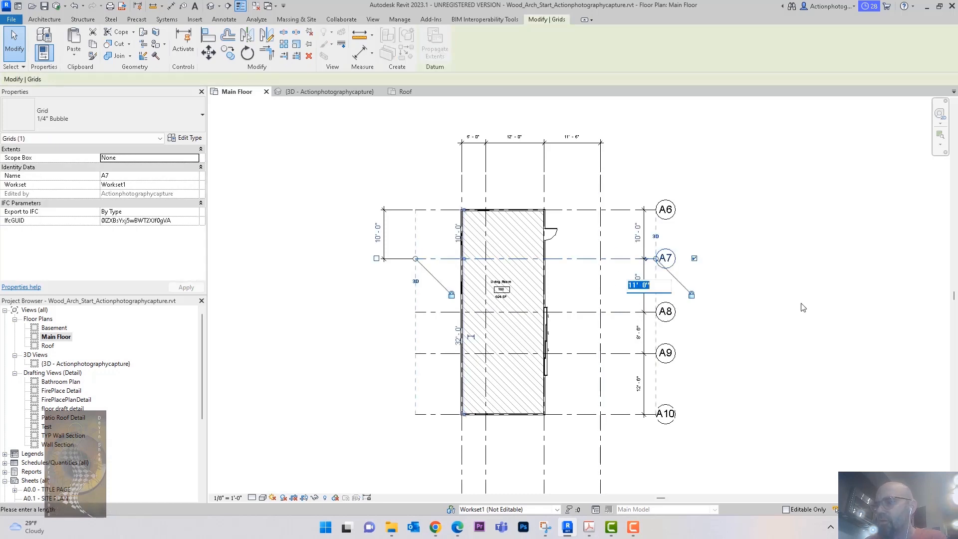
type("12")
key("Return")
left_click(742, 253)
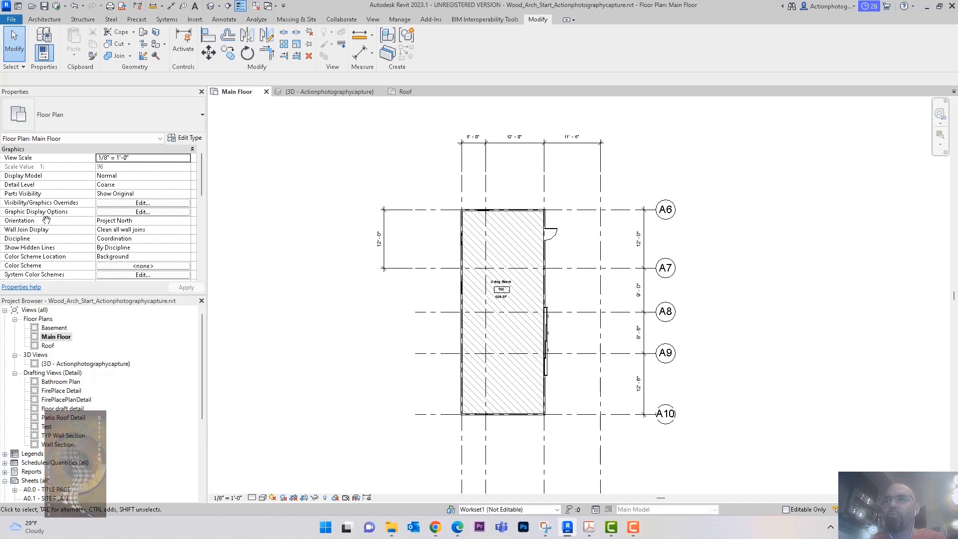
Synchronize with the central model, relinquishing borrowed elements and saving the local file before and after.
middle_click_drag(746, 246, 717, 214)
middle_click_drag(715, 197, 708, 204)
left_click(55, 6)
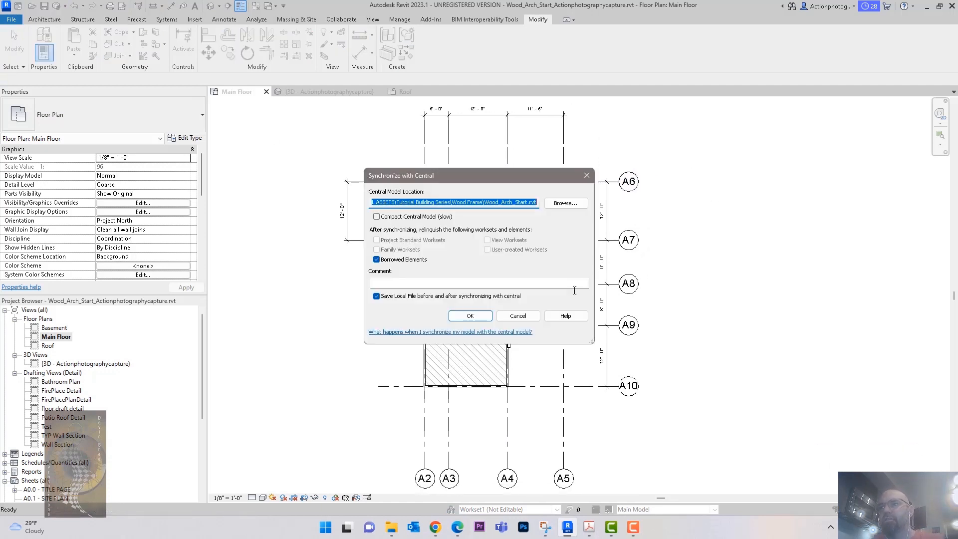
left_click(482, 318)
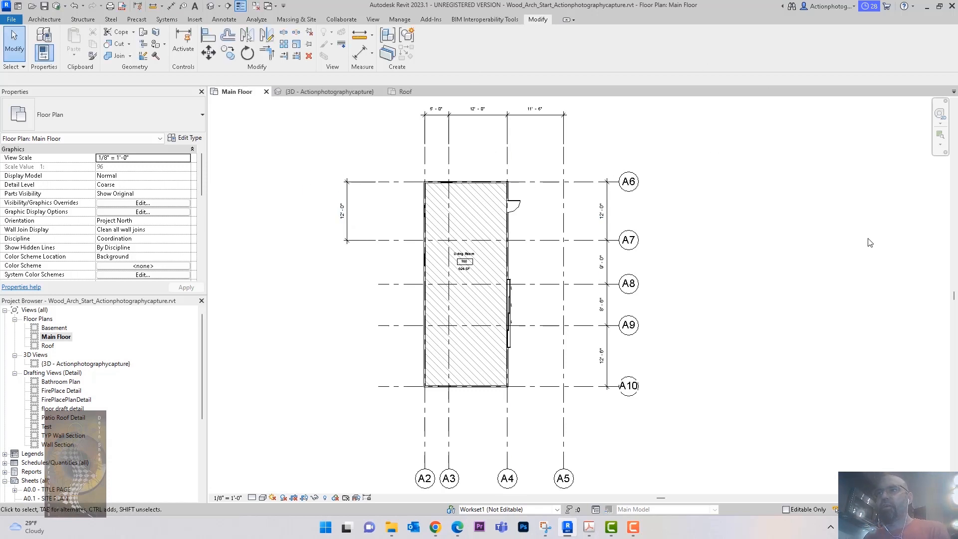
On the Roof plan, edit the footprint of the narrow ROOF 12" over grid A2 and align its inner boundary line to grid A3.
left_click(418, 92)
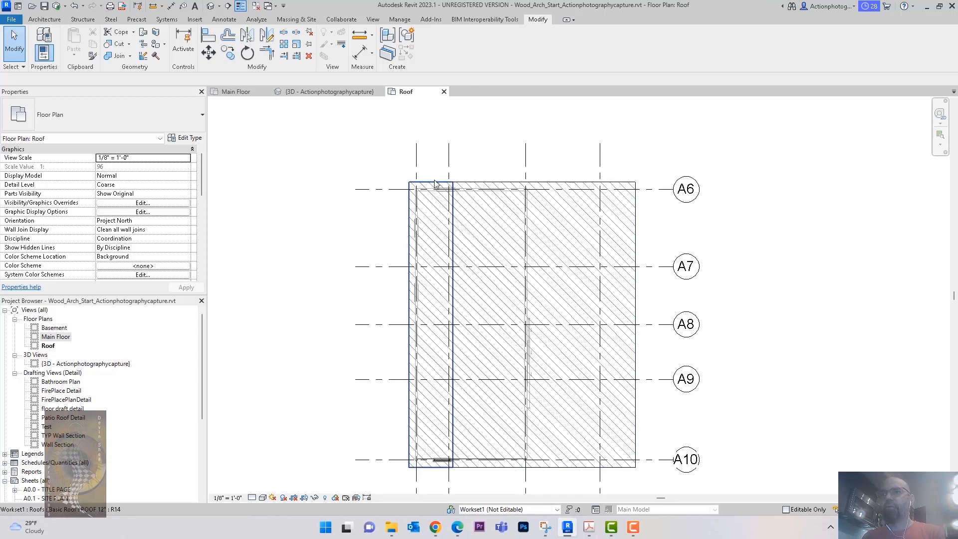
left_click(449, 201)
scroll(423, 205, "up", 3)
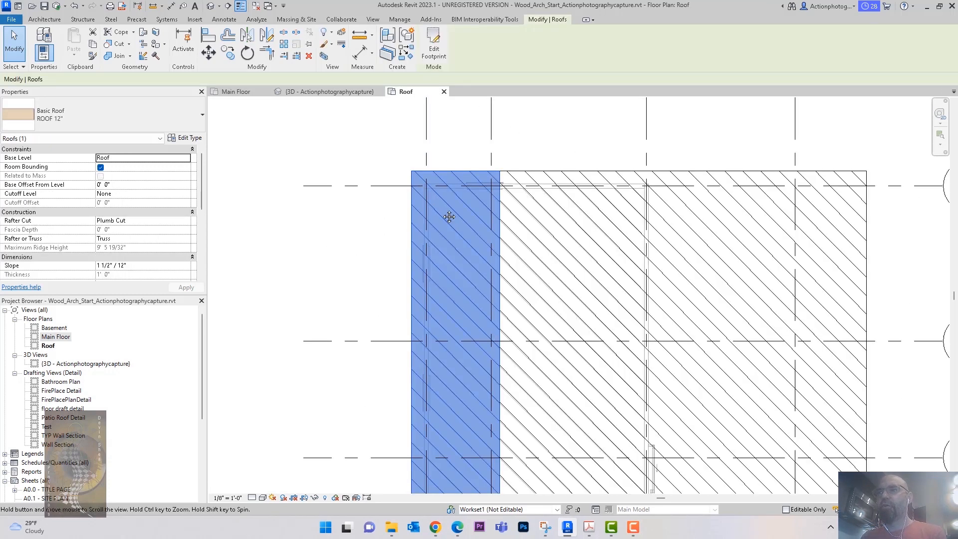
left_click(434, 49)
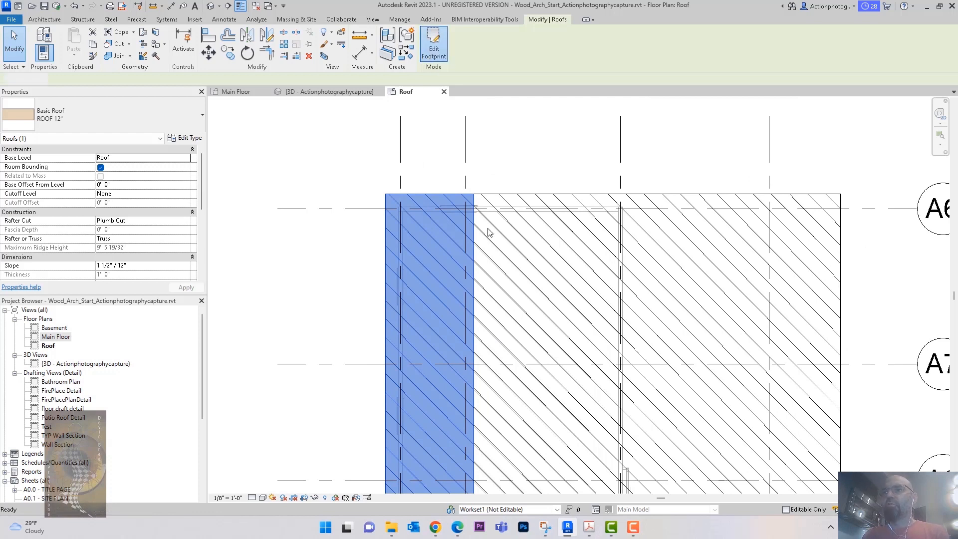
middle_click_drag(504, 139, 499, 160)
key("a")
key("l")
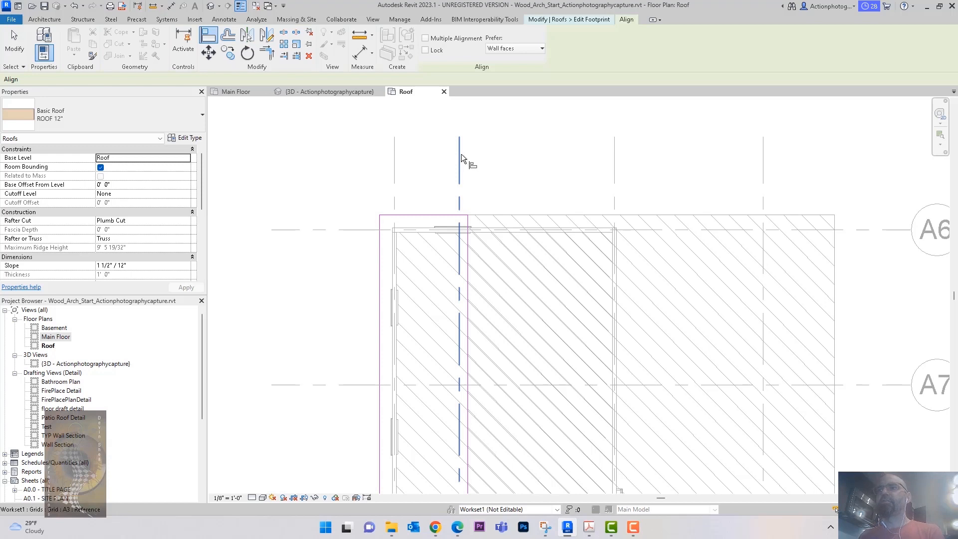
left_click(459, 190)
left_click(468, 246)
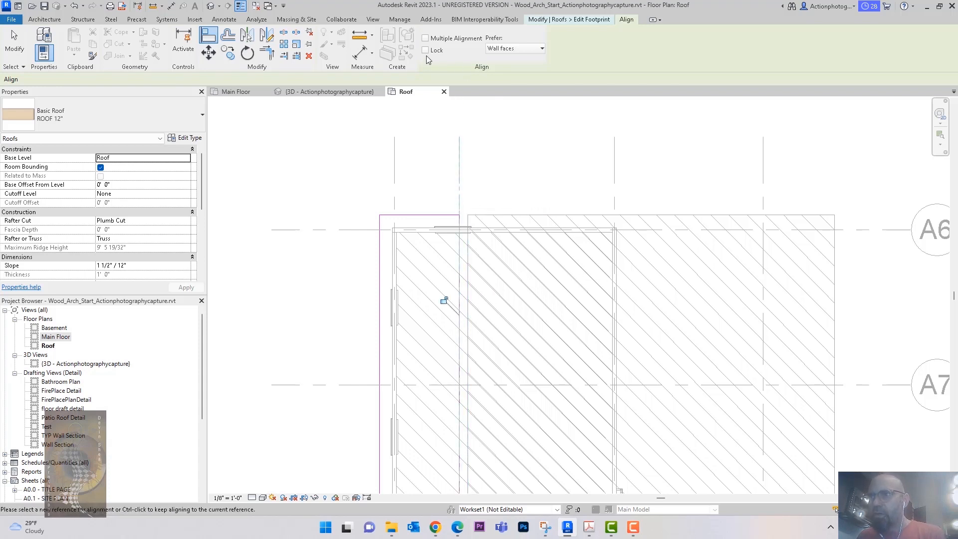
Finish the narrow roof's footprint edit and attach the highlighted walls to the roof.
left_click(607, 20)
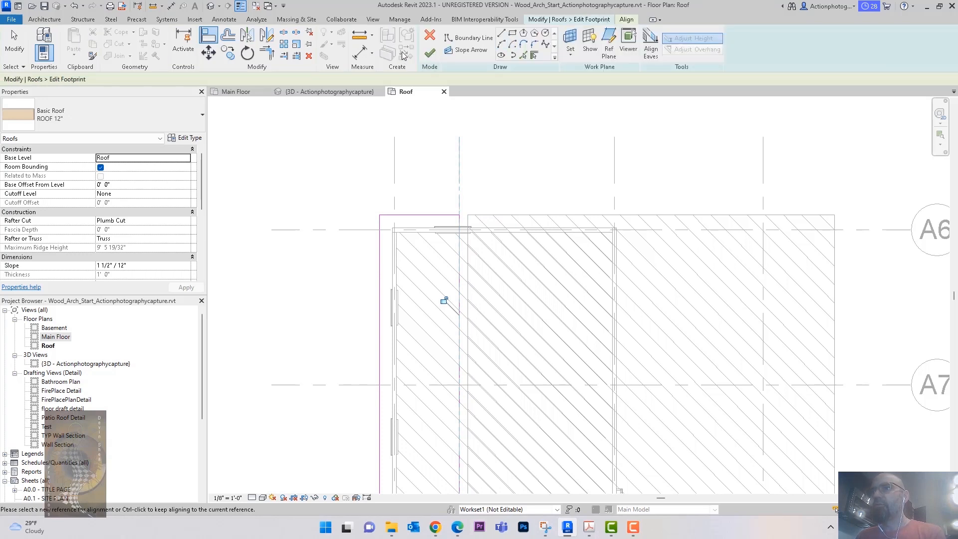
left_click(429, 50)
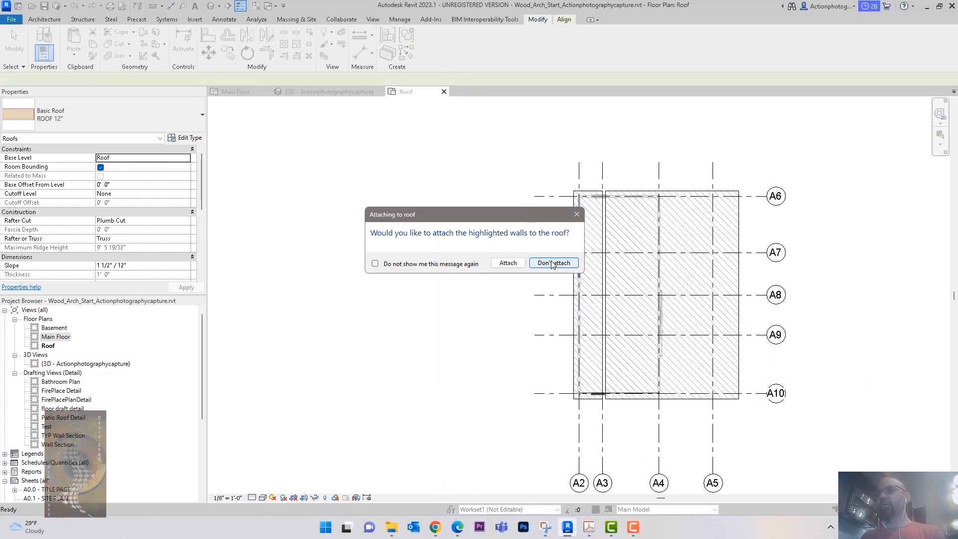
left_click(508, 263)
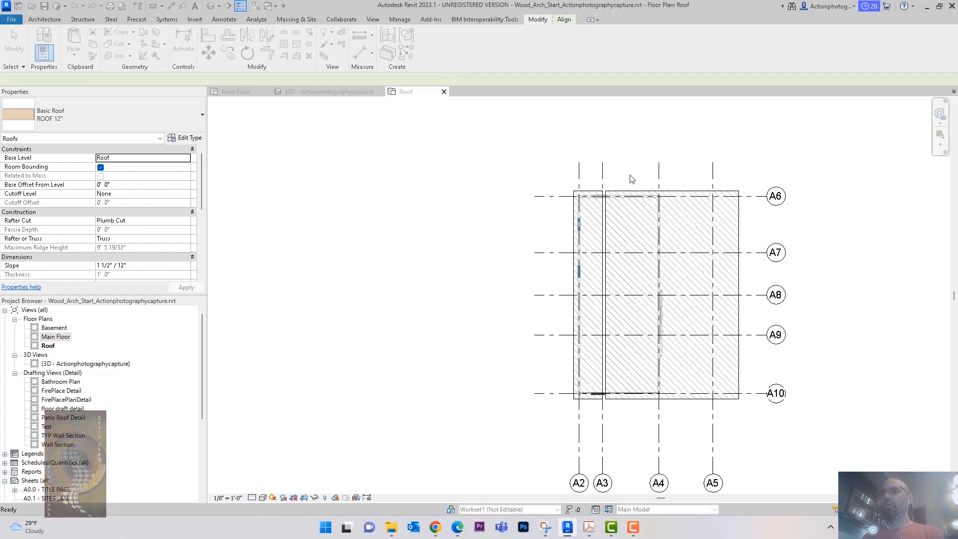
Edit the footprint of the wide ROOF 12" and align its inner boundary line to grid A3.
scroll(641, 189, "up", 3)
middle_click_drag(641, 190, 574, 212)
left_click(570, 215)
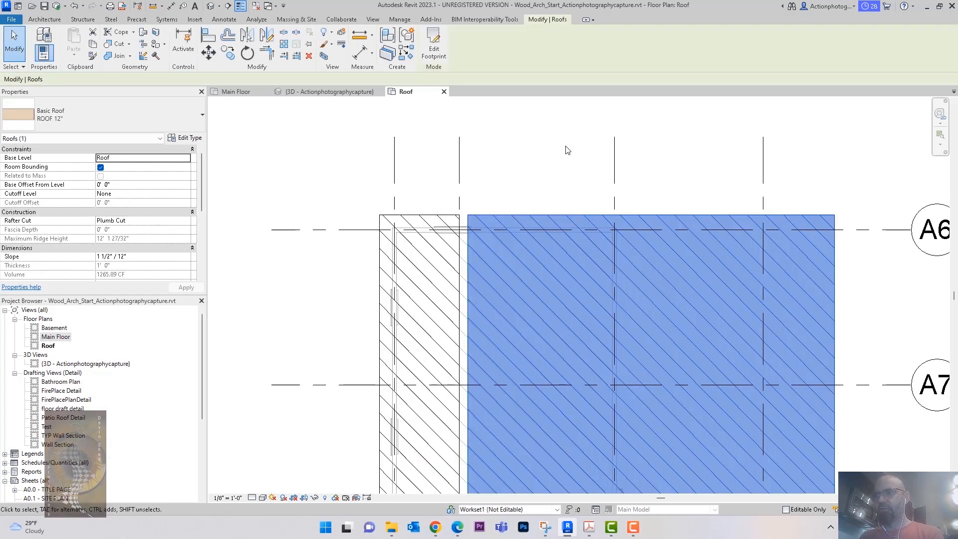
double_click(537, 221)
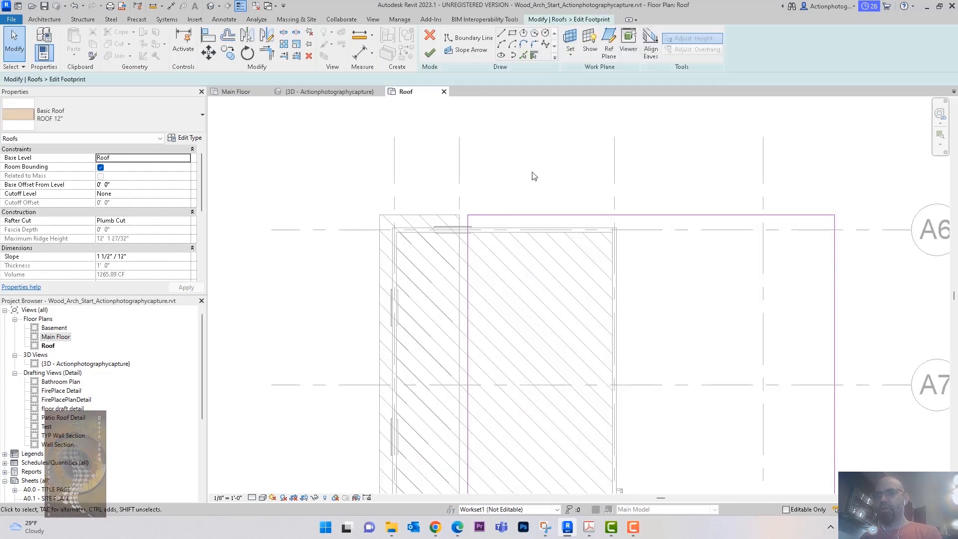
key("a")
key("l")
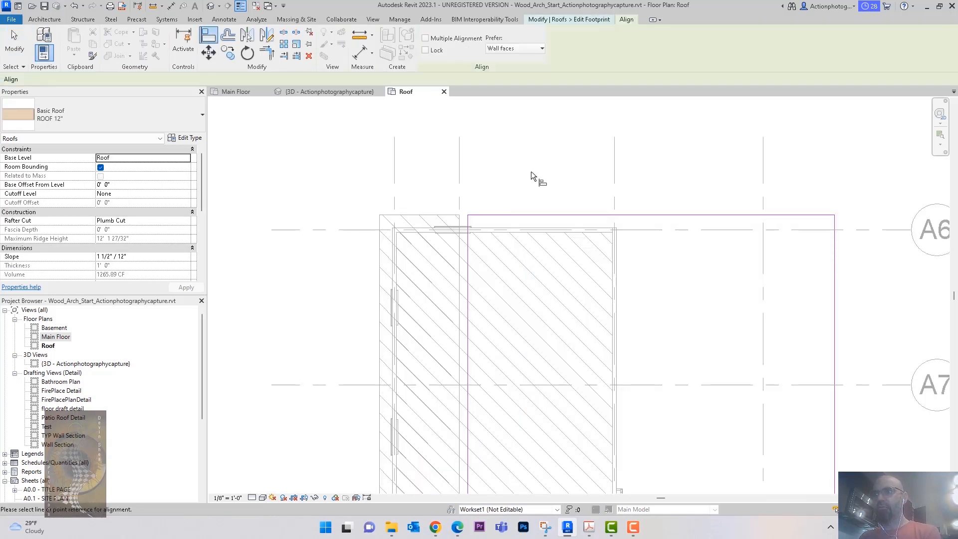
left_click(460, 180)
left_click(469, 244)
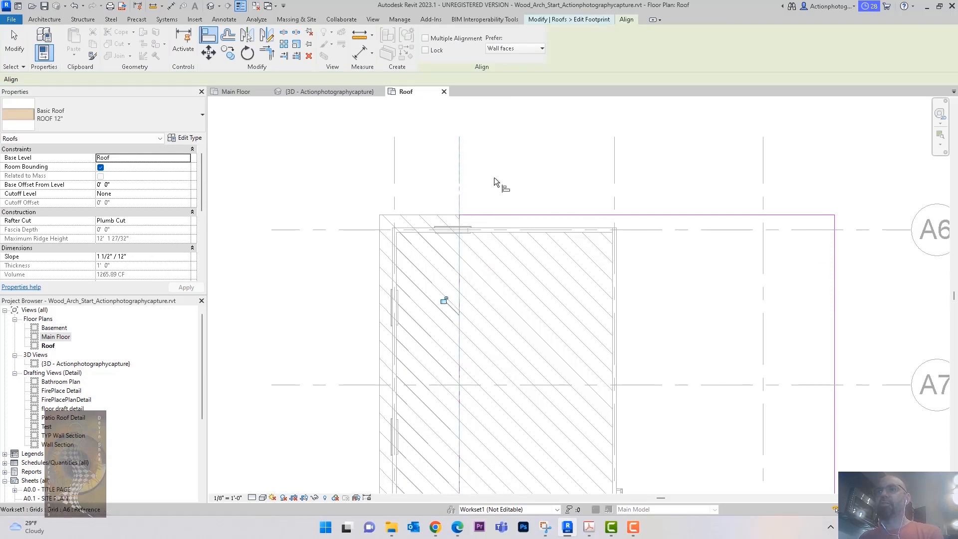
Align the wide roof's outer boundary line to grid A5 and finish the footprint edit.
scroll(537, 194, "down", 4)
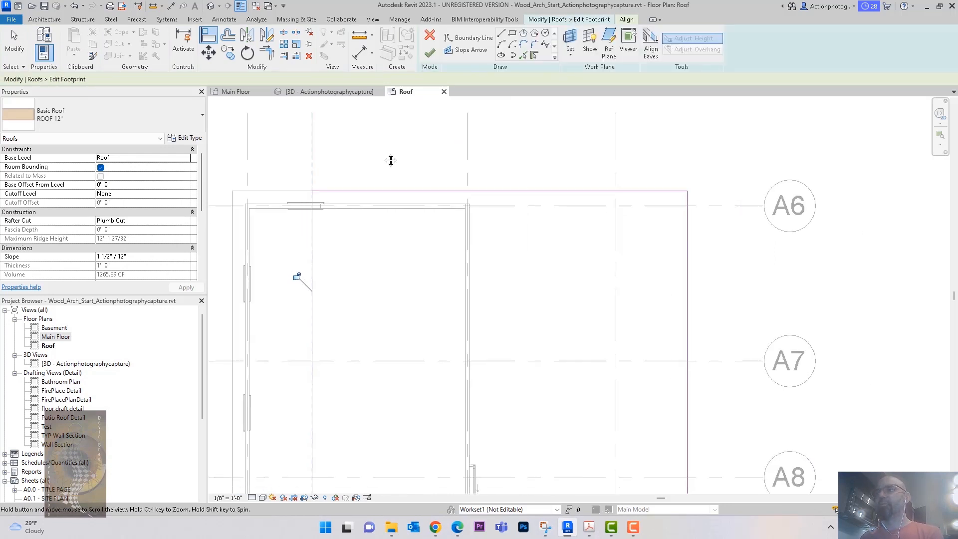
left_click(486, 204)
left_click(516, 205)
middle_click_drag(517, 205, 633, 198)
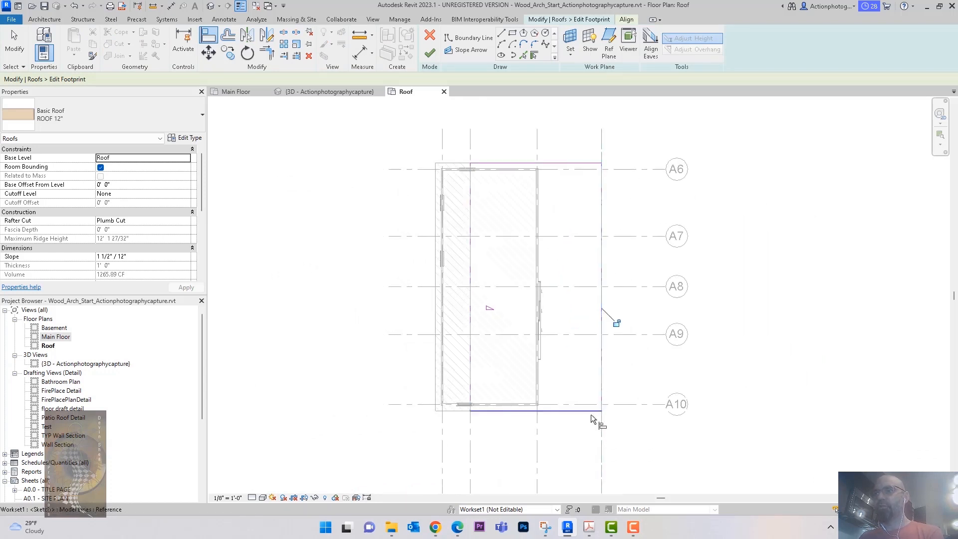
left_click(429, 52)
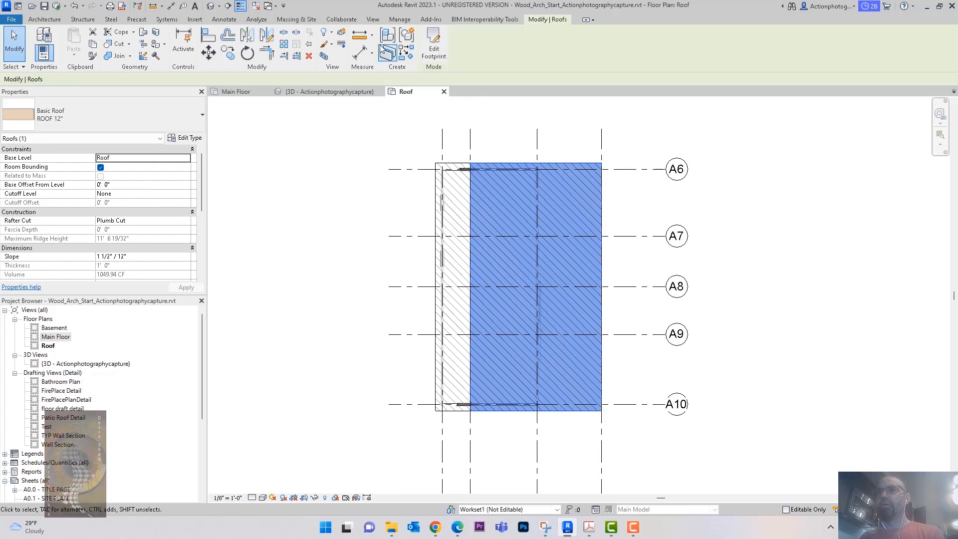
Examine in the 3D view how the narrow and wide roofs meet along their shared valley edge.
left_click(210, 5)
mouse_move(671, 268)
middle_mouse_down("shift")
mouse_move(699, 264)
mouse_move(677, 268)
middle_mouse_up("shift")
middle_click_drag(695, 261, 699, 229)
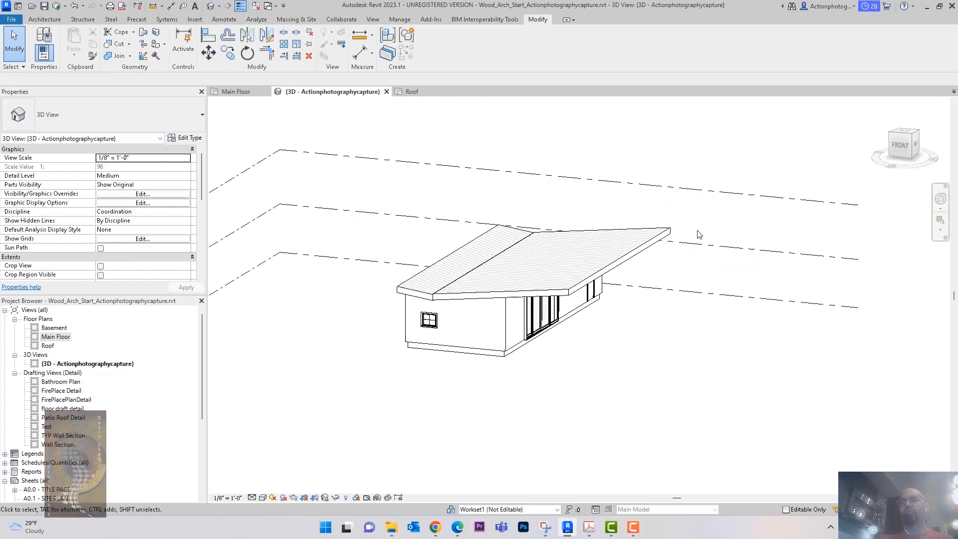
scroll(698, 232, "up", 2)
left_click(642, 249)
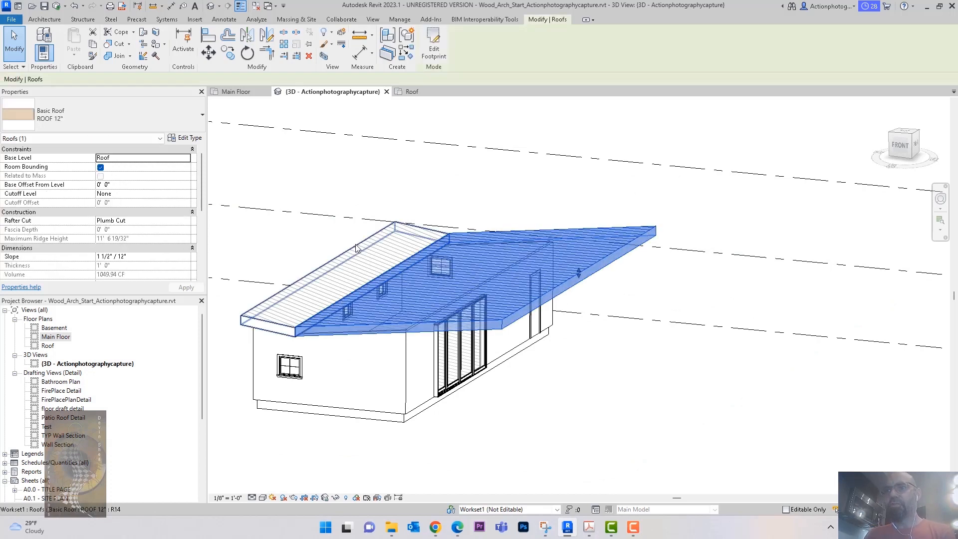
left_click(359, 250)
left_click(539, 187)
middle_click_drag(538, 193, 539, 206, "shift")
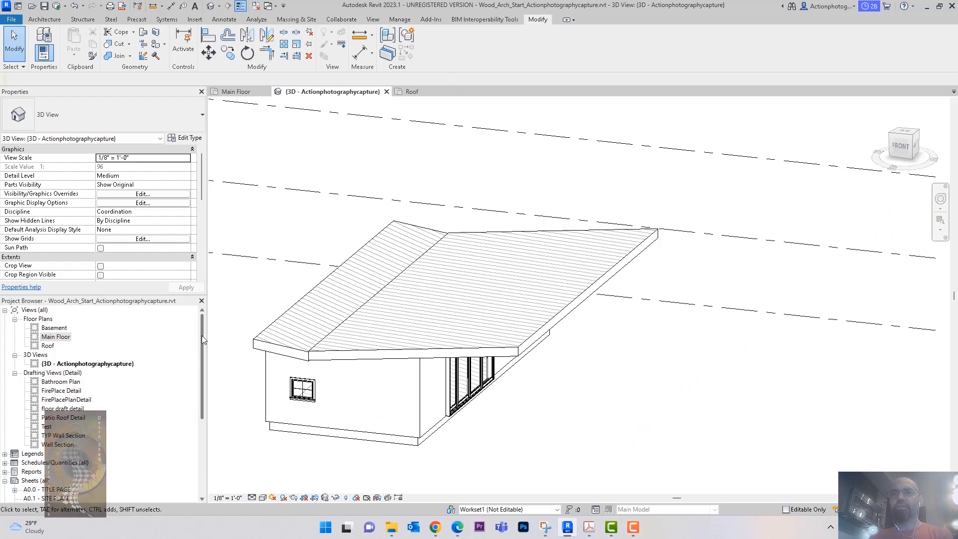
middle_click_drag(378, 161, 386, 163, "shift")
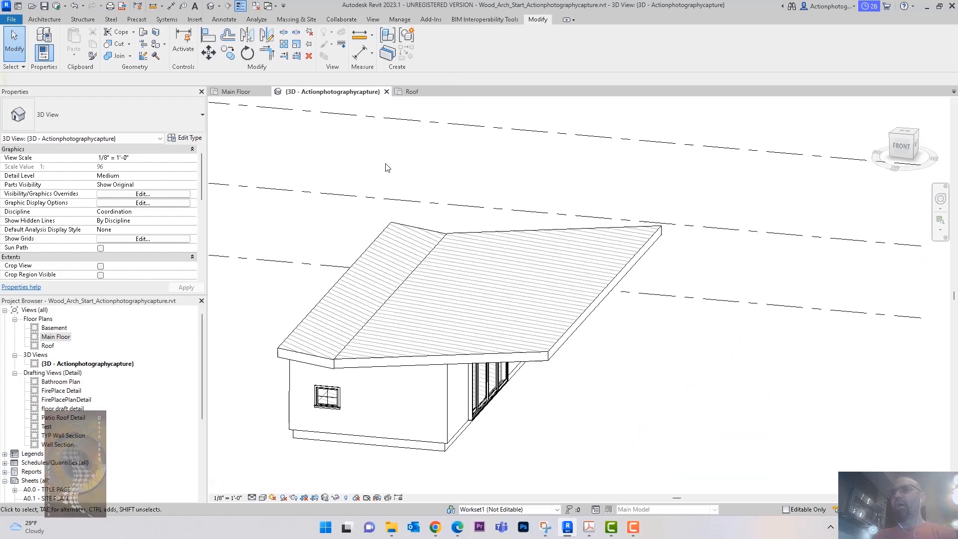
From the front view, start a roof by extrusion on the wide roof's front face, with reference level Roof and offset 0' 0".
left_click(900, 145)
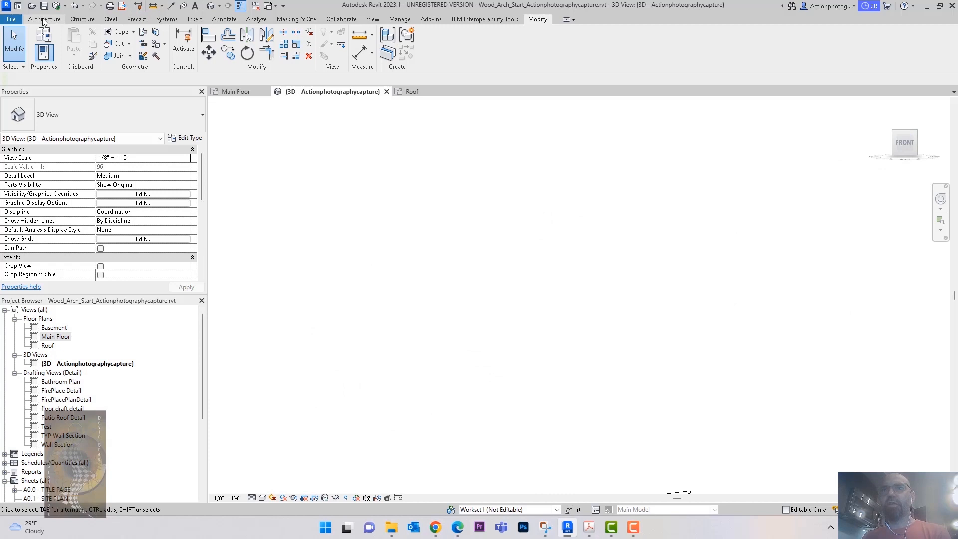
left_click(42, 20)
left_click(184, 56)
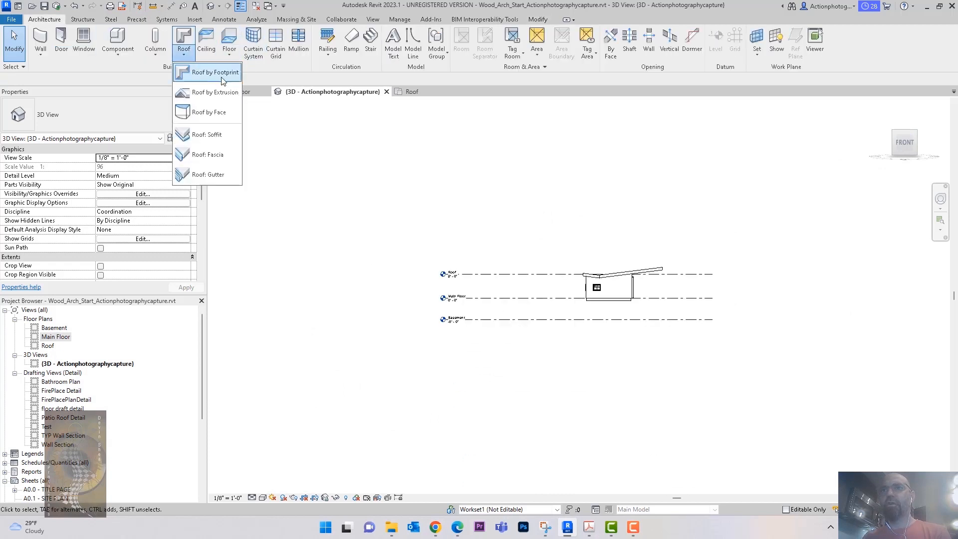
left_click(225, 93)
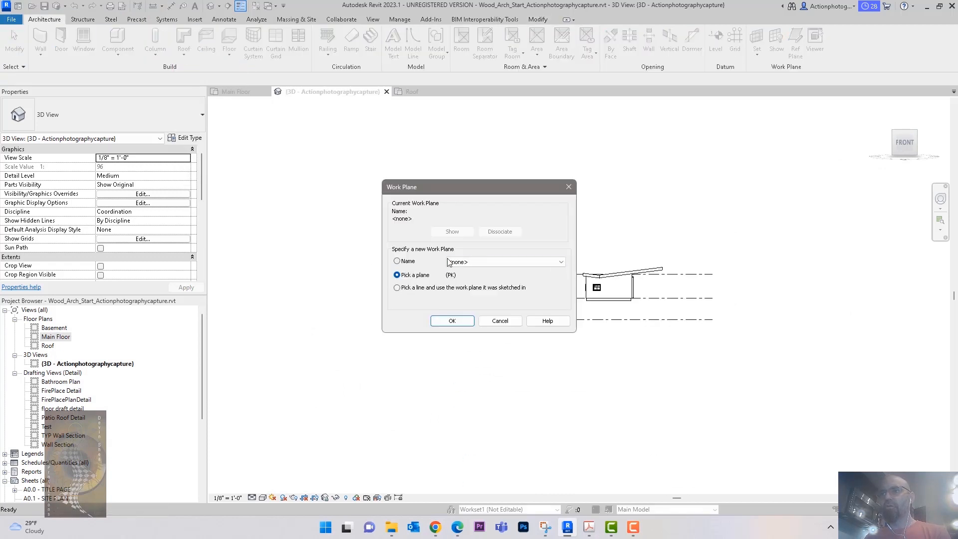
left_click_drag(516, 187, 397, 152)
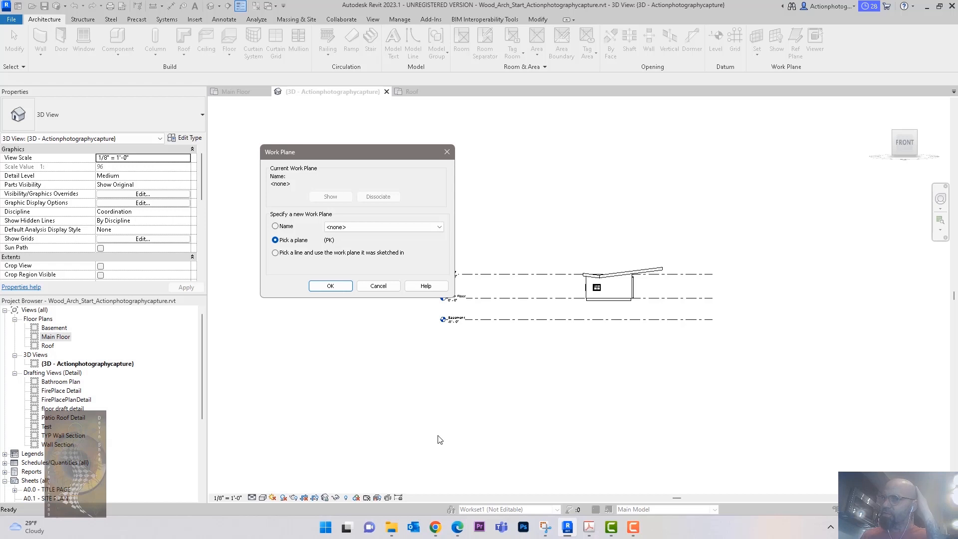
left_click(331, 287)
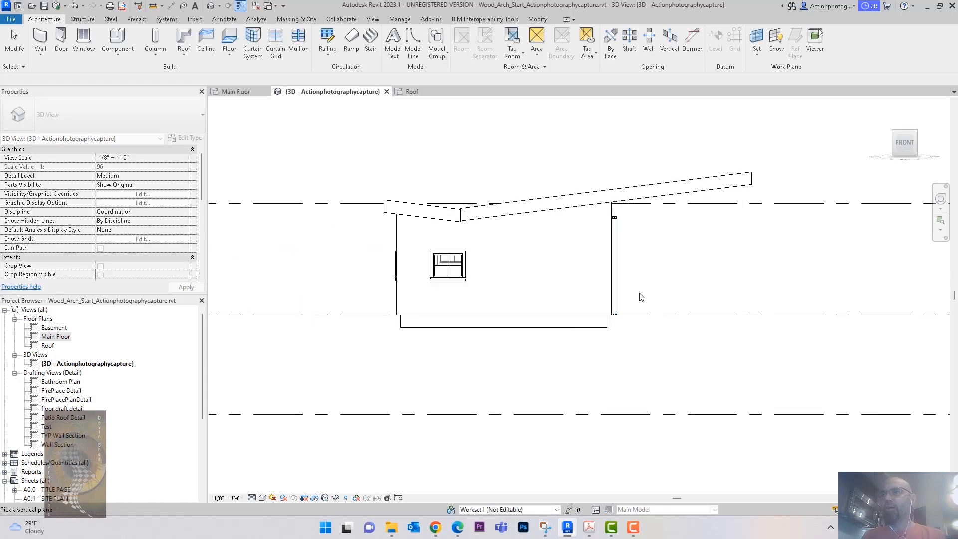
scroll(675, 321, "up", 3)
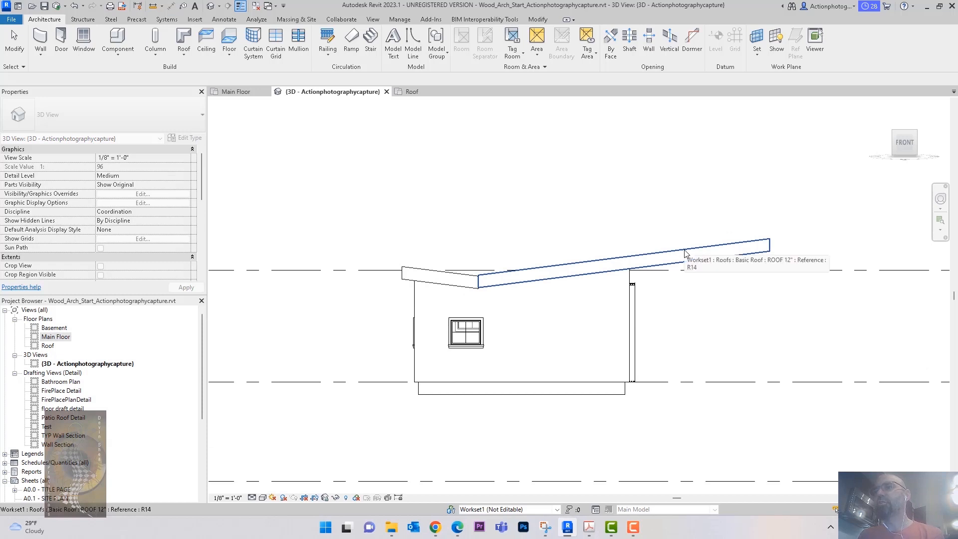
left_click(685, 253)
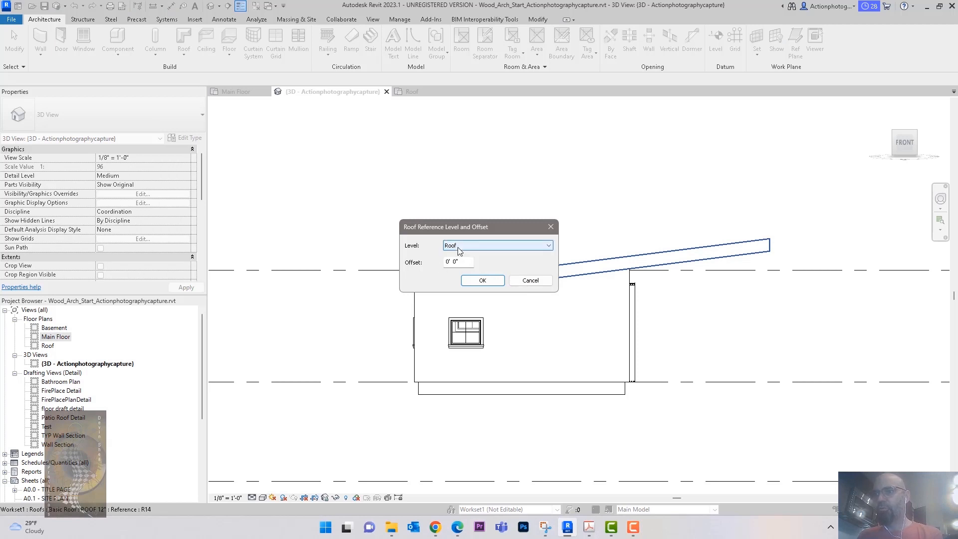
left_click(482, 280)
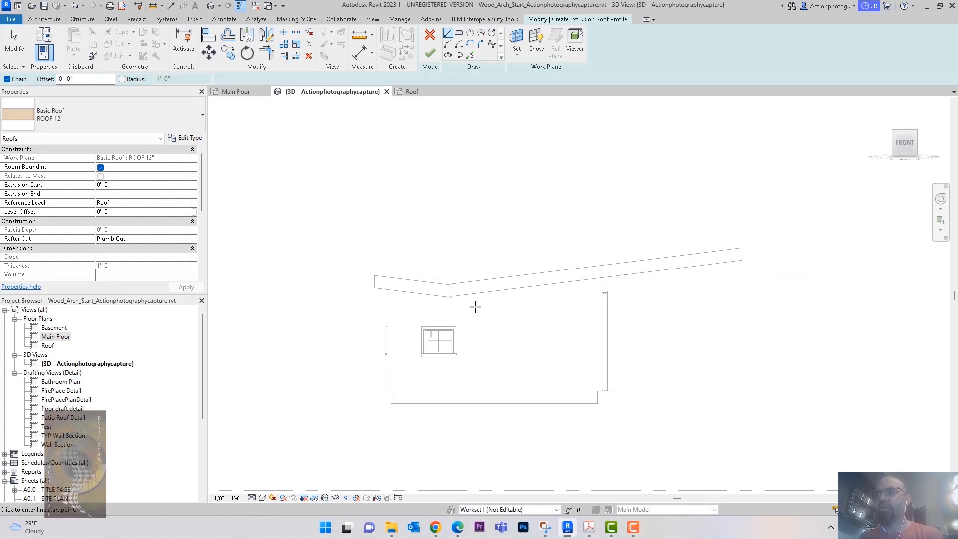
Create the extrusion profile lines by picking the top, underside and outer end edges of both existing roofs.
scroll(392, 301, "up", 3)
scroll(535, 308, "down", 1)
scroll(535, 309, "up", 4)
scroll(548, 266, "down", 3)
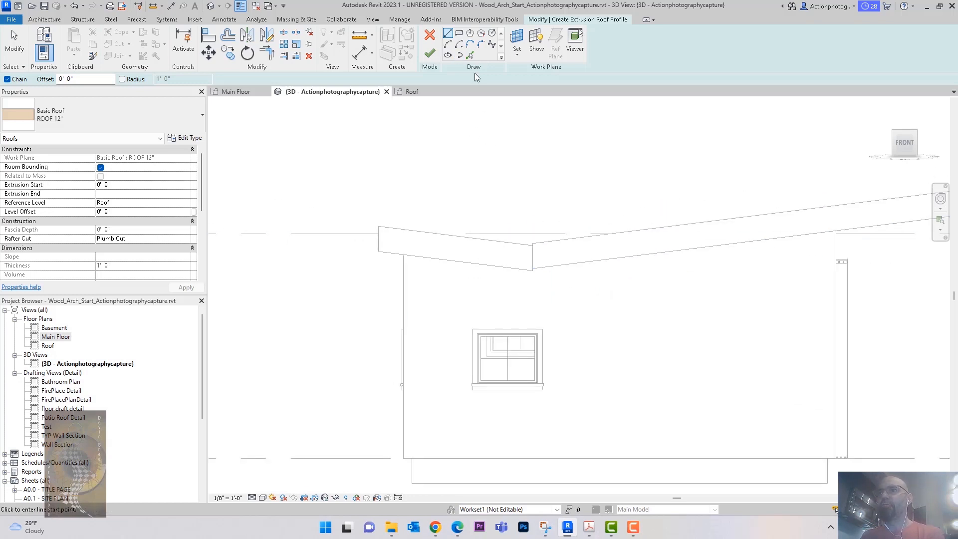
left_click(470, 56)
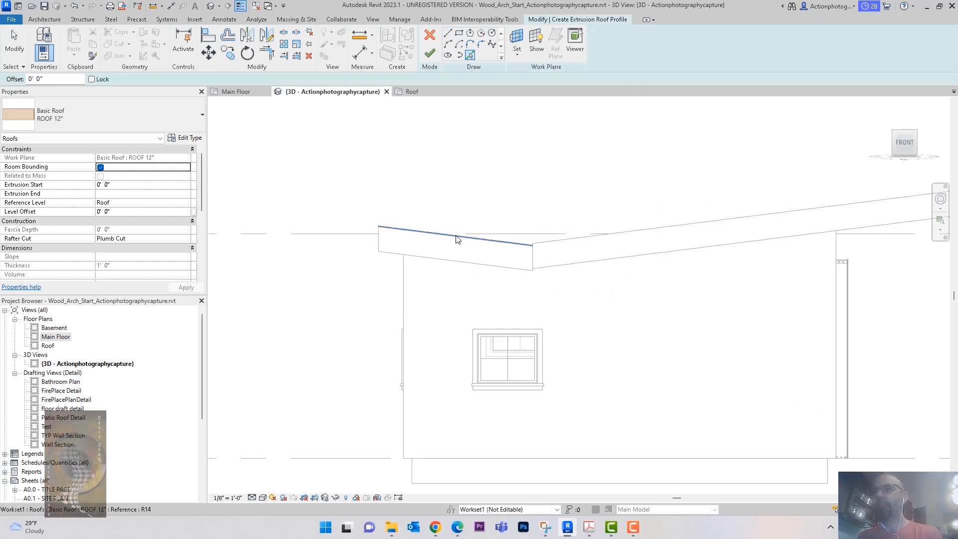
left_click(456, 239)
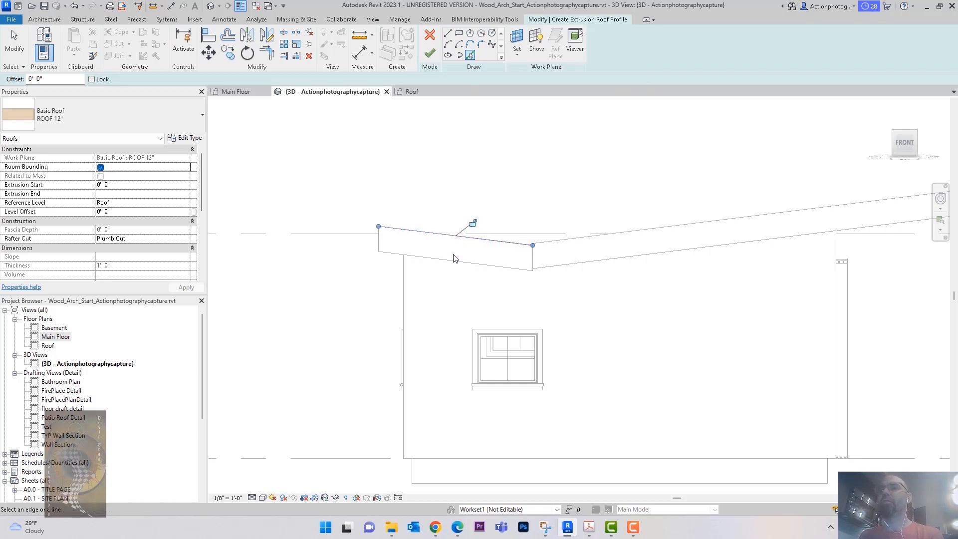
mouse_move(578, 283)
middle_mouse_down()
mouse_move(459, 285)
mouse_move(368, 312)
middle_mouse_up()
left_click(465, 240)
left_click(465, 266)
middle_click_drag(883, 214, 701, 248)
middle_click_drag(796, 195, 639, 224)
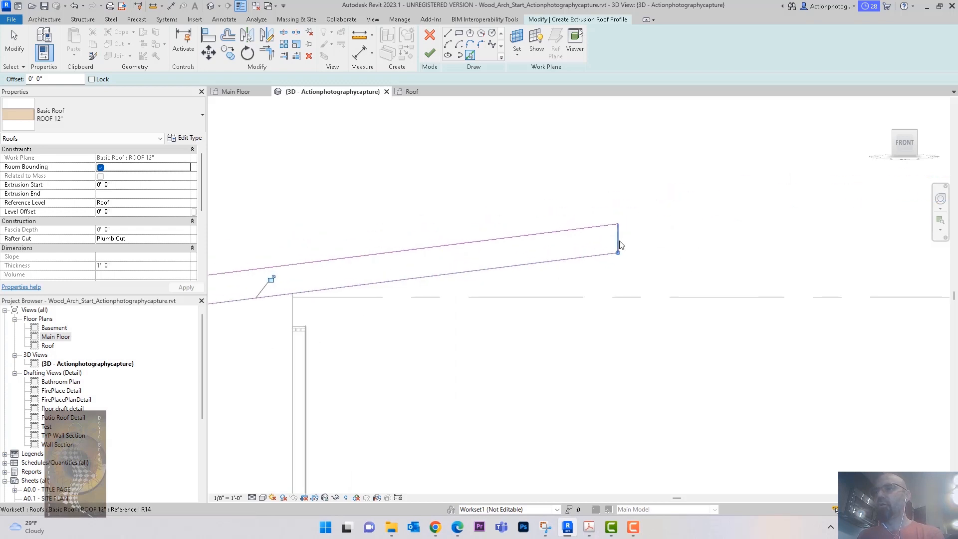
middle_click_drag(503, 196, 742, 196)
scroll(741, 197, "down", 4)
middle_click_drag(644, 199, 670, 195)
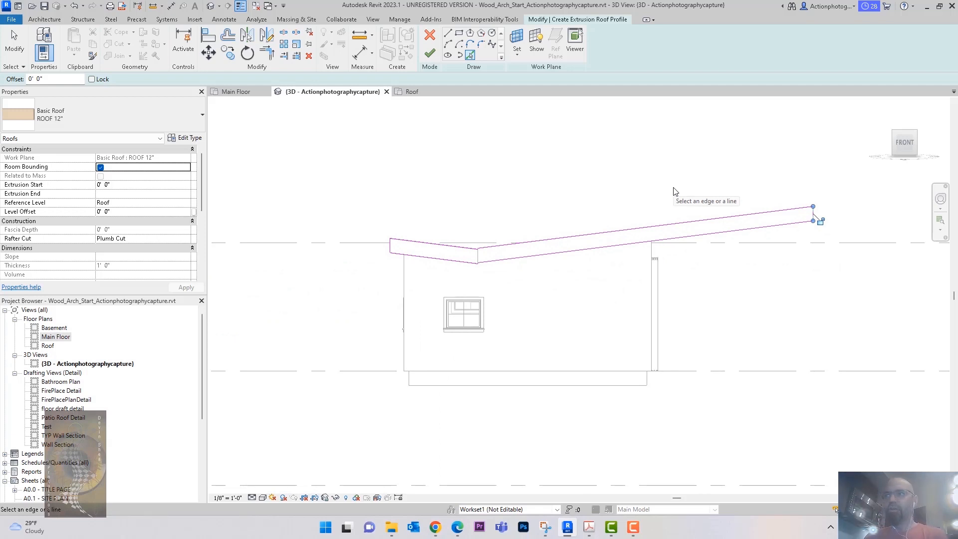
Move the wide roof's profile lines so their inner ends meet the narrow roof's lines at the valley.
key("Escape")
left_click(812, 214)
left_click(787, 223, "ctrl")
scroll(452, 260, "up", 7)
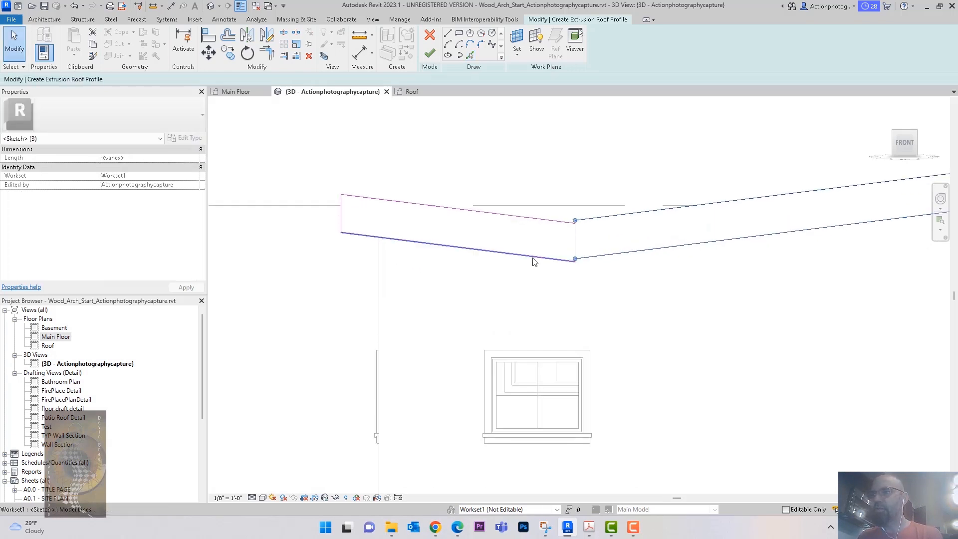
left_click(209, 52)
scroll(619, 177, "up", 2)
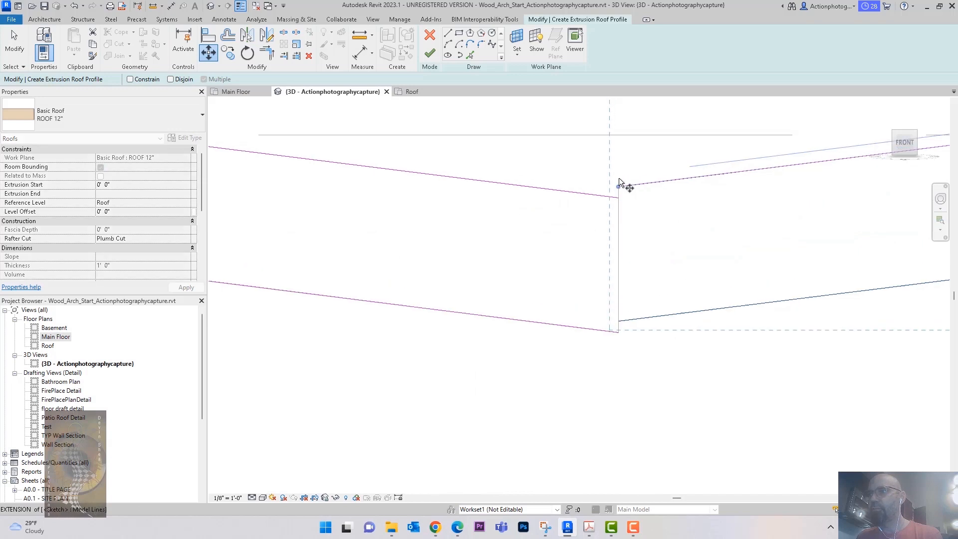
left_click(620, 186)
left_click(621, 189)
scroll(556, 294, "down", 5)
left_click(567, 139)
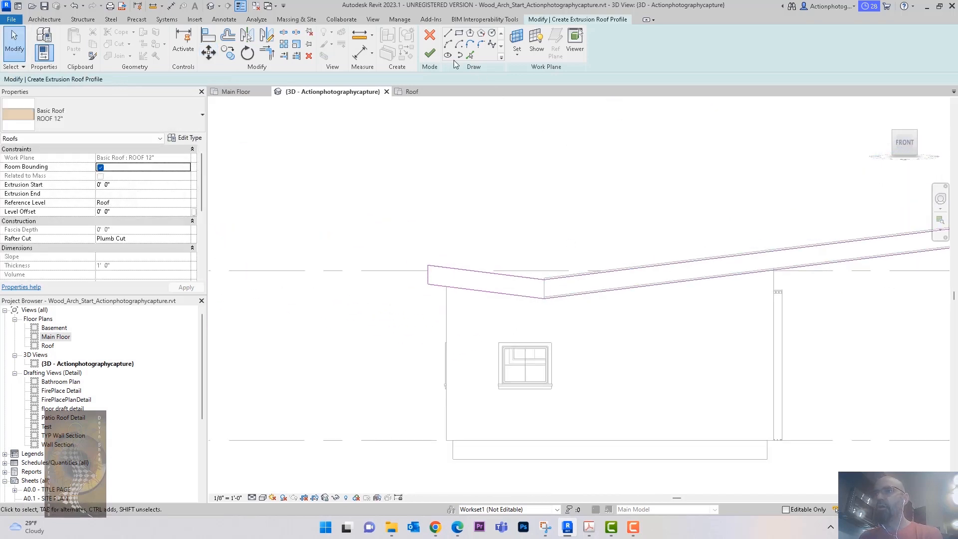
Delete the profile's closing lines so that only an open top line remains, and finish the extruded roof.
left_click(430, 53)
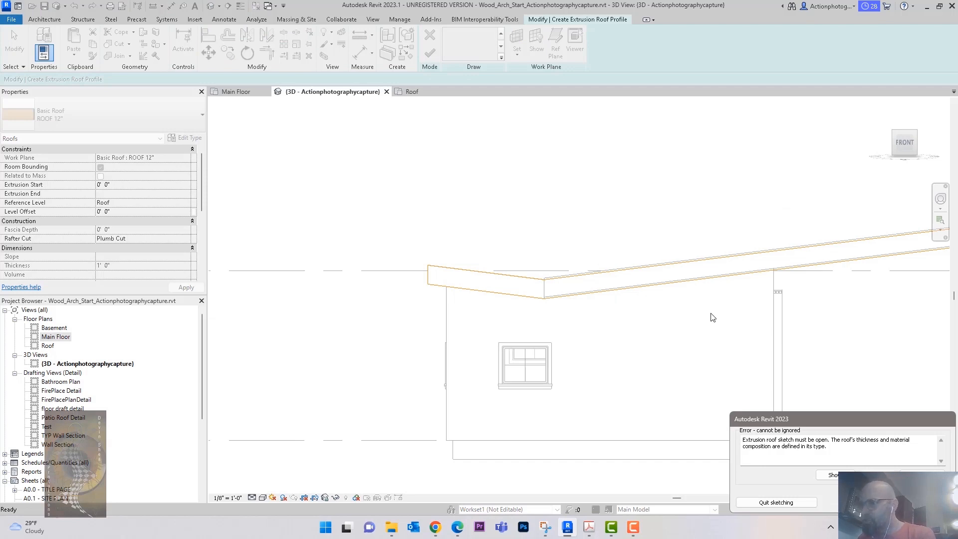
key("Escape")
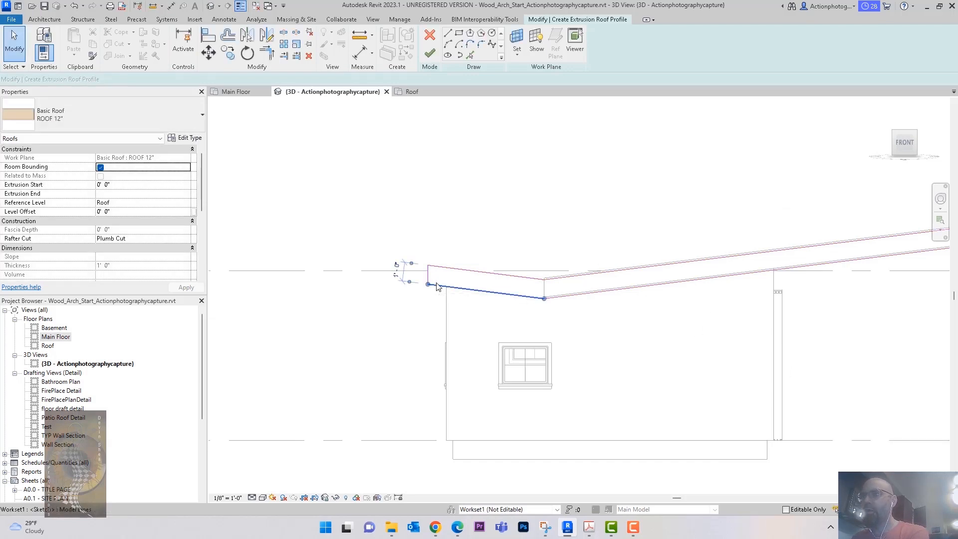
middle_click_drag(545, 335, 212, 333)
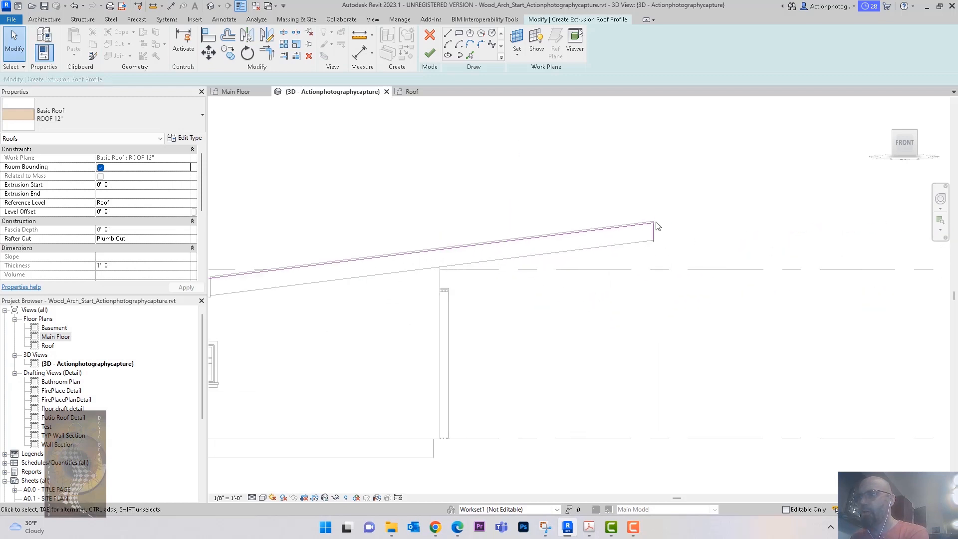
left_click(430, 54)
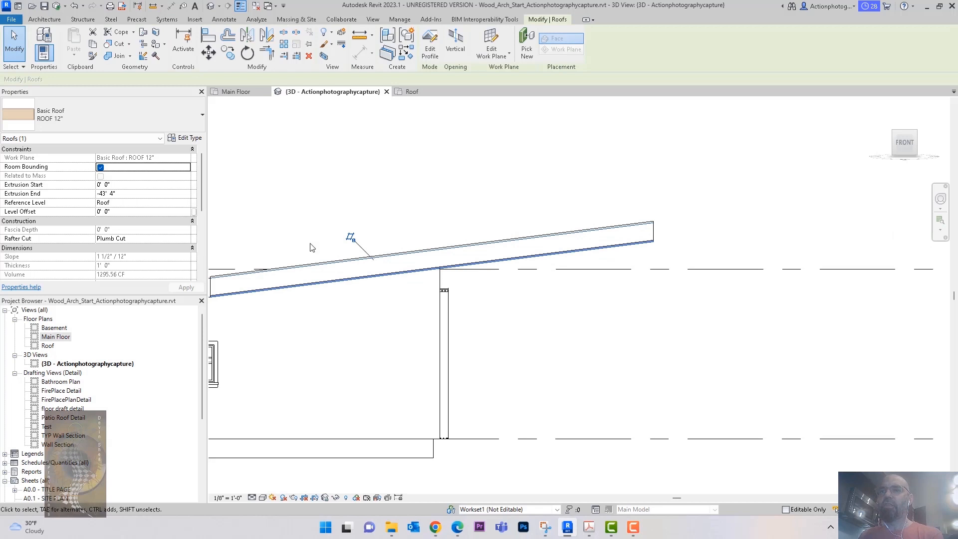
Examine the new extruded roof in 3D where it overlaps the two footprint roofs, checking the wide footprint roof's selection against it.
middle_click_drag(451, 144, 637, 203)
left_click(548, 214)
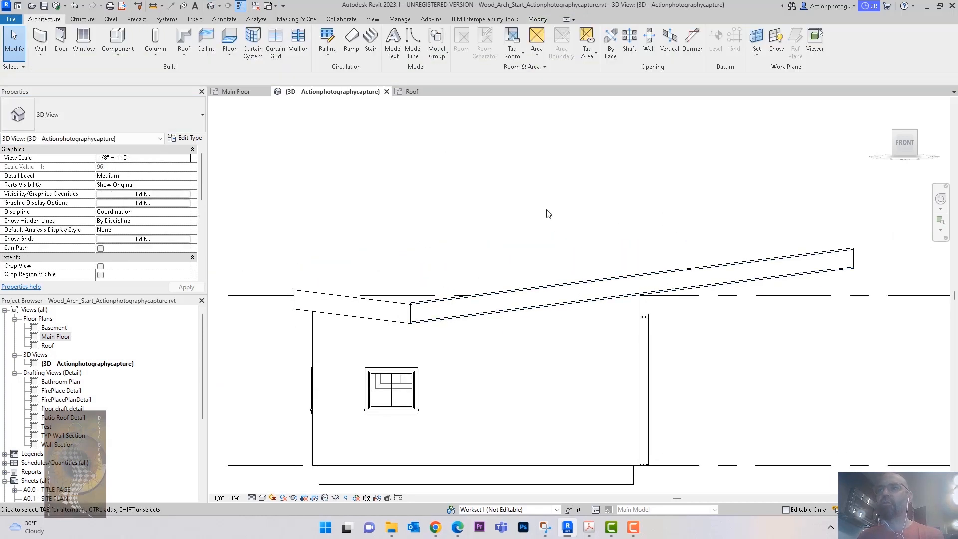
middle_click_drag(553, 225, 733, 306, "shift")
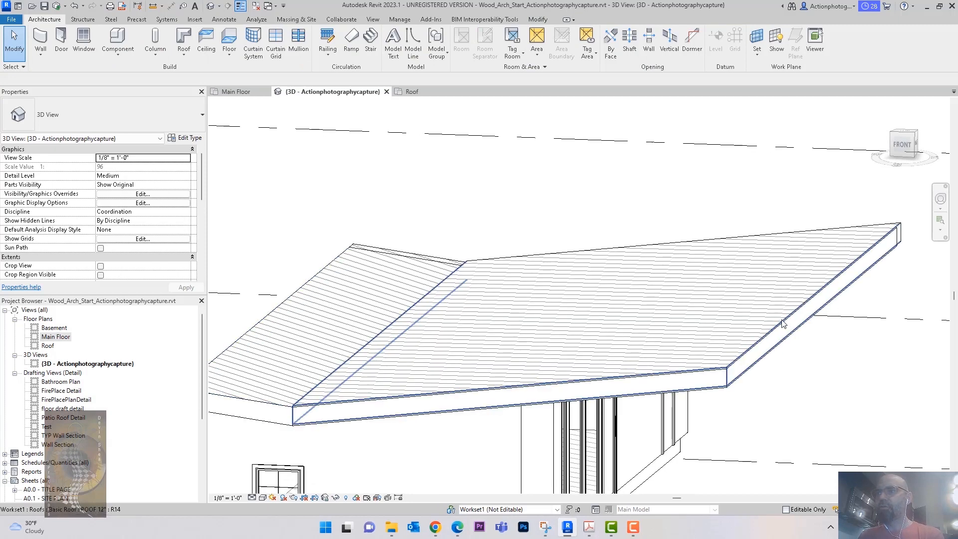
left_click(793, 332)
scroll(818, 324, "down", 4)
left_click(812, 310)
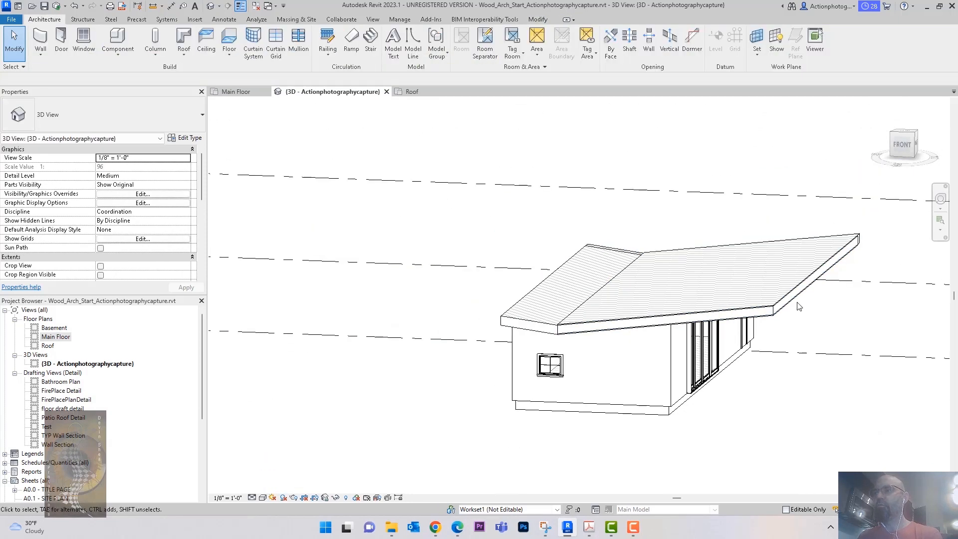
left_click(797, 308)
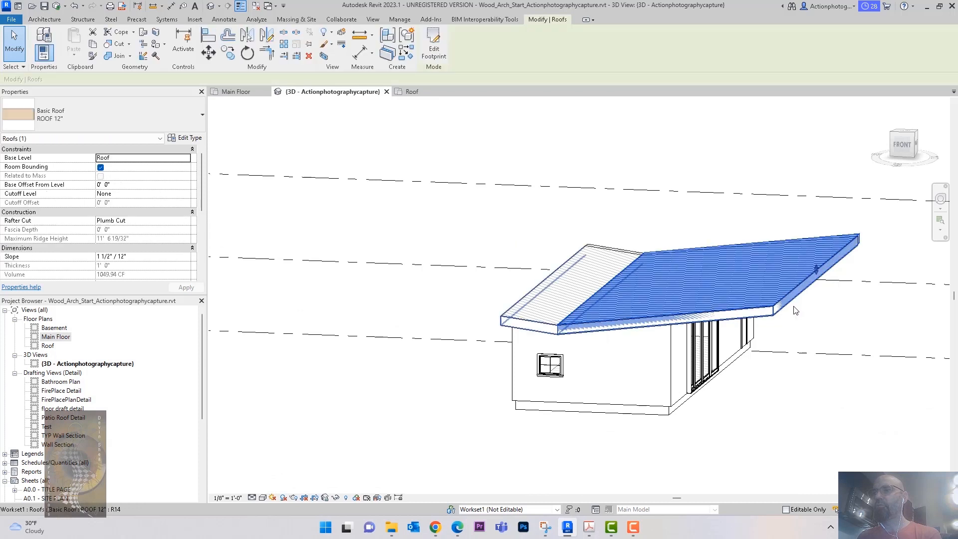
left_click(337, 494)
left_click(336, 497)
left_click(528, 300)
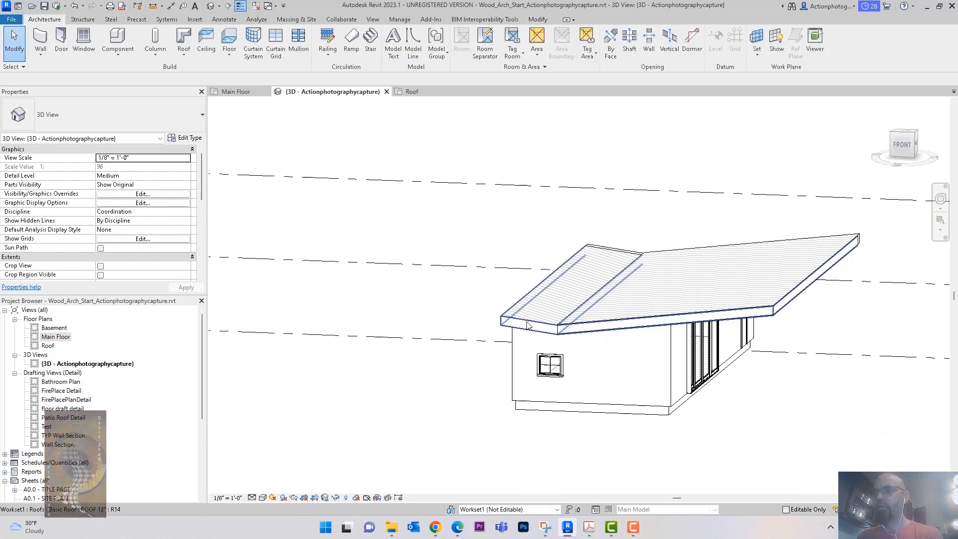
Temporarily isolate the extruded butterfly roof and examine its shape in 3D.
left_click(528, 325)
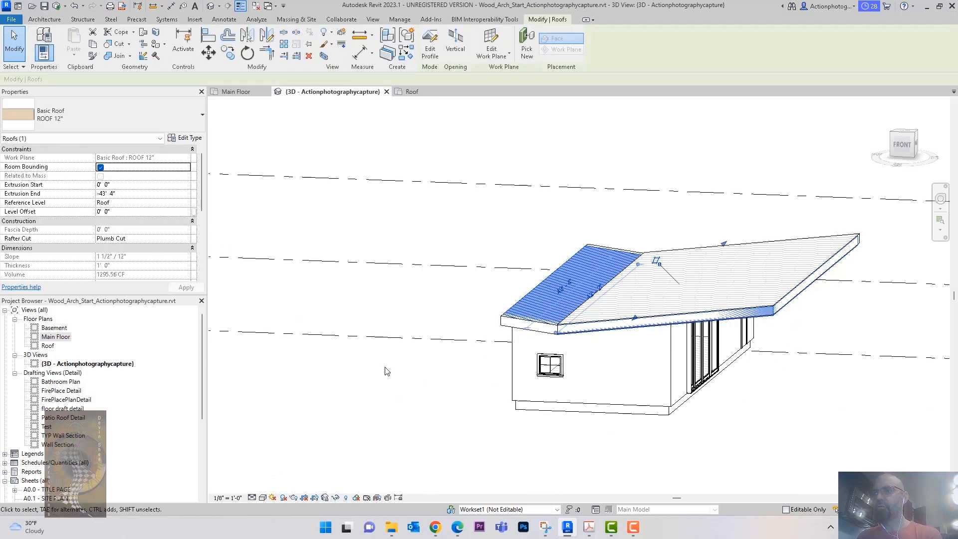
left_click(336, 498)
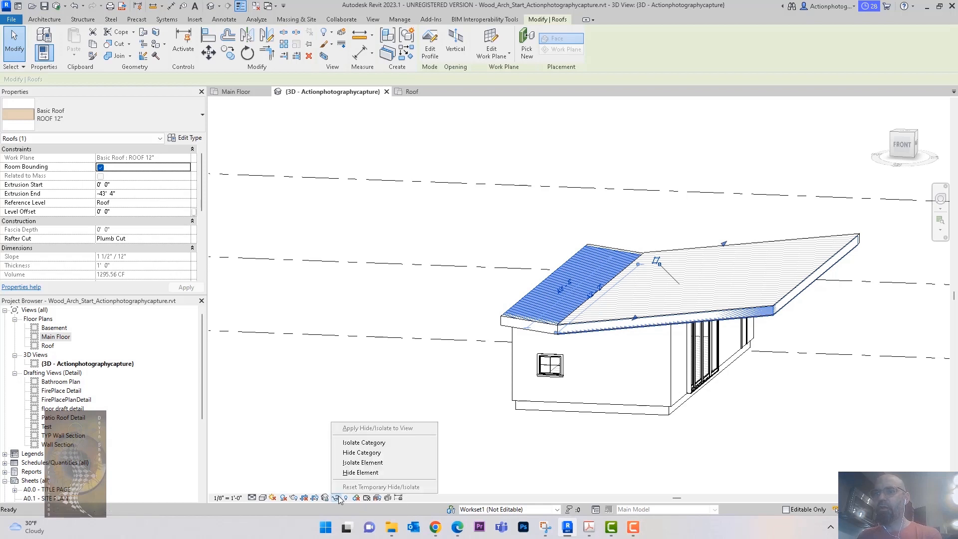
left_click(714, 6)
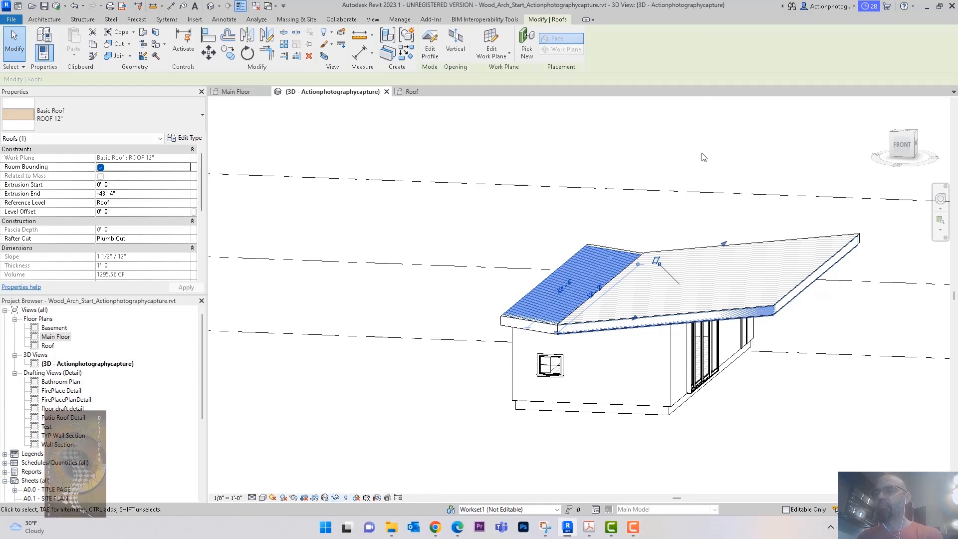
middle_click_drag(702, 156, 522, 174)
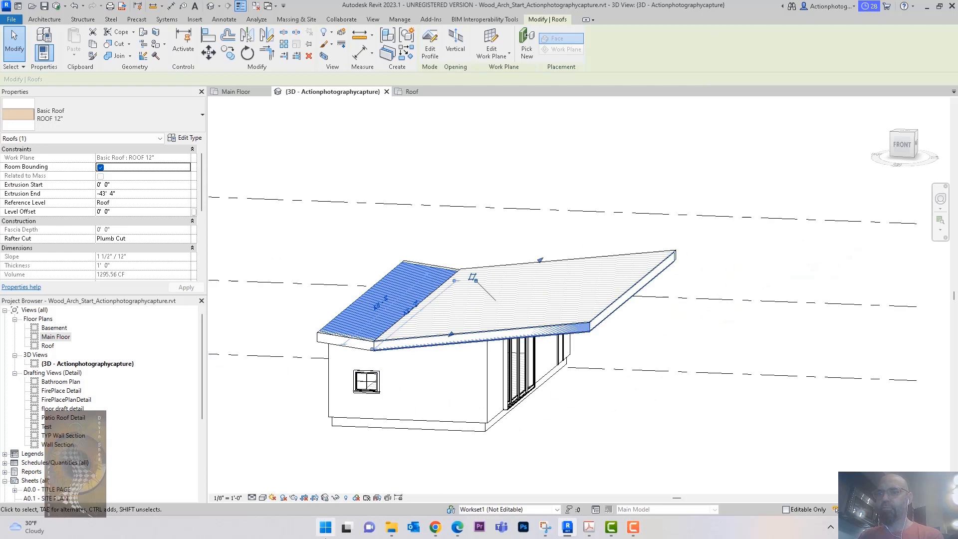
left_click(336, 498)
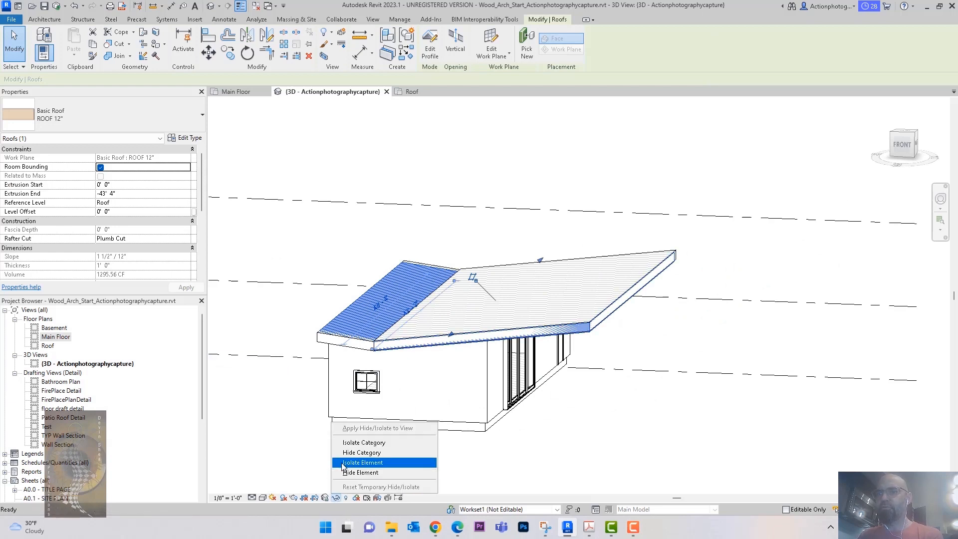
left_click(343, 464)
mouse_move(597, 413)
middle_mouse_down("shift")
mouse_move(487, 342)
mouse_move(516, 384)
mouse_move(559, 325)
mouse_move(475, 366)
mouse_move(524, 385)
mouse_move(535, 358)
middle_mouse_up("shift")
middle_click_drag(525, 397, 492, 350, "shift")
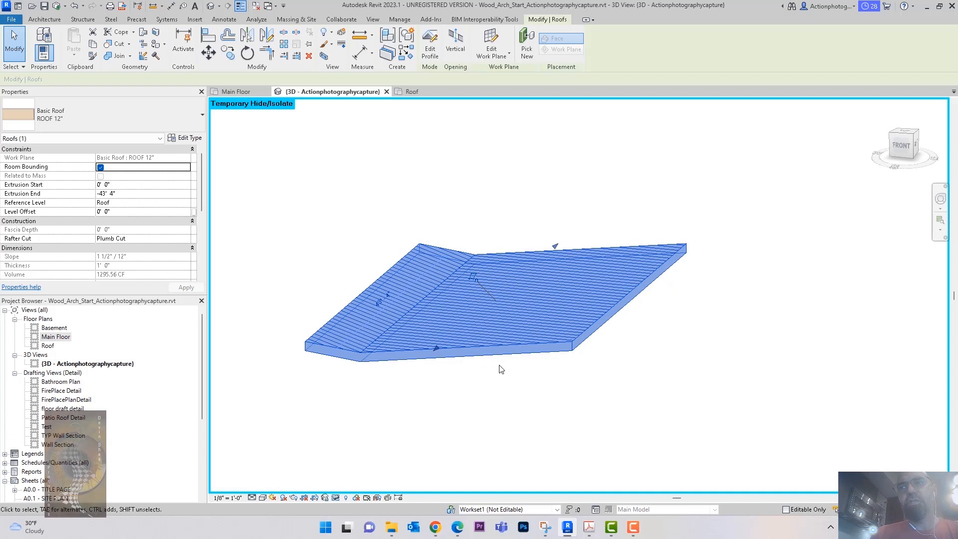
left_click(498, 391)
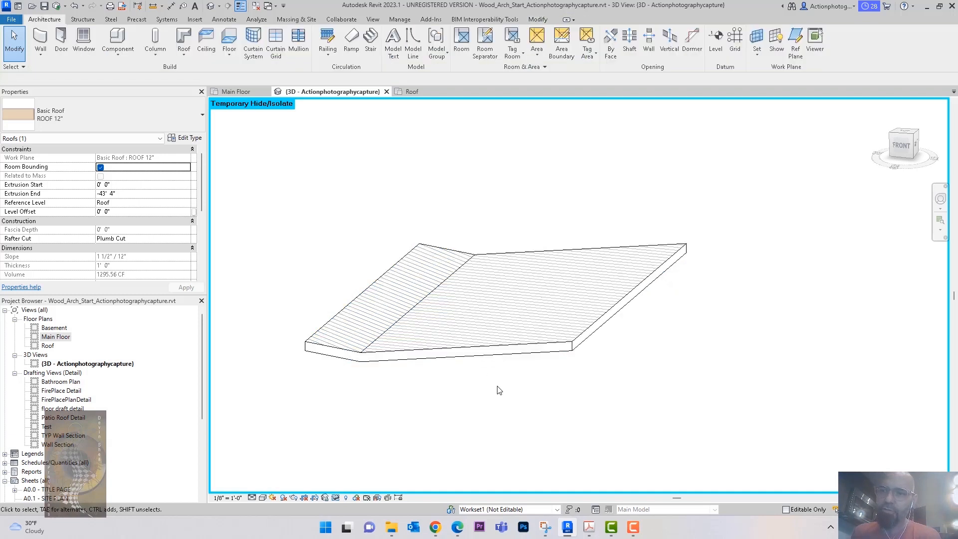
Reset the temporary isolation and delete the extruded roof, keeping the two footprint roofs.
left_click(336, 497)
left_click(388, 487)
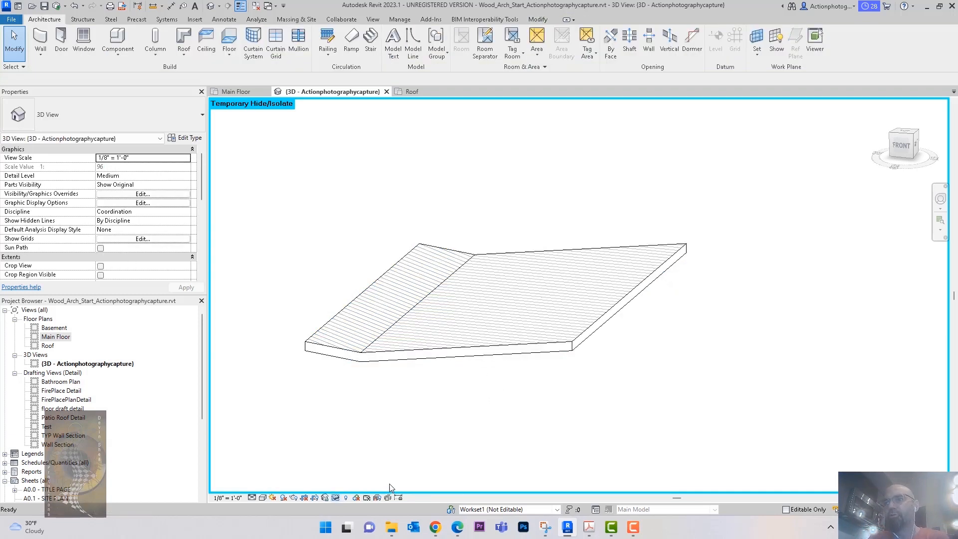
left_click(517, 353)
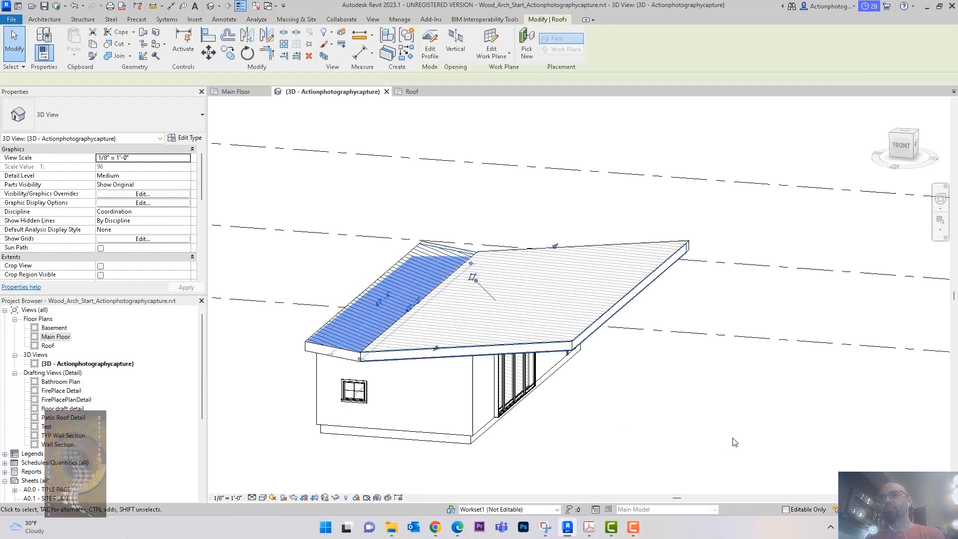
left_click(723, 367)
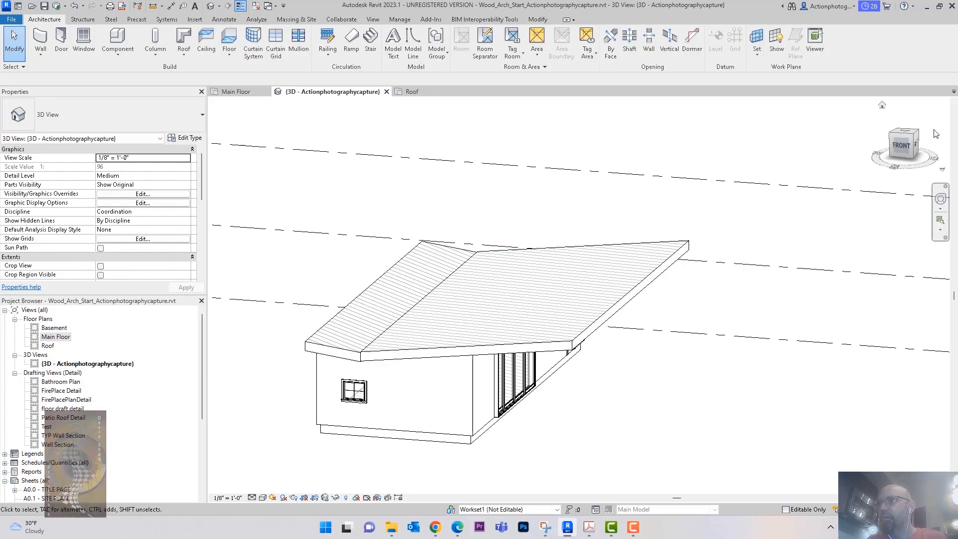
From the front view, move the narrow roof vertically so its inner top corner meets the wide roof's top edge at the valley.
left_click(902, 145)
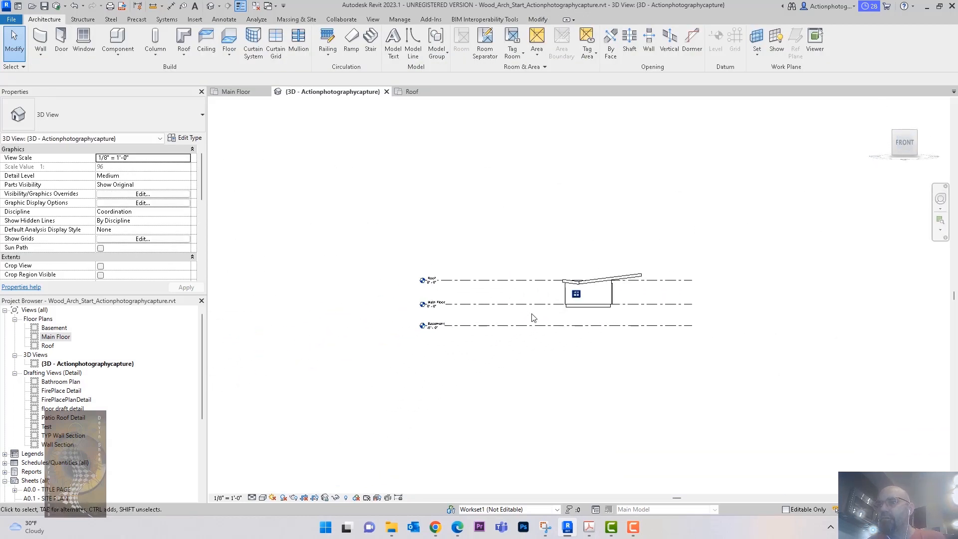
scroll(760, 227, "up", 3)
scroll(760, 227, "up", 3)
middle_click_drag(759, 231, 528, 290)
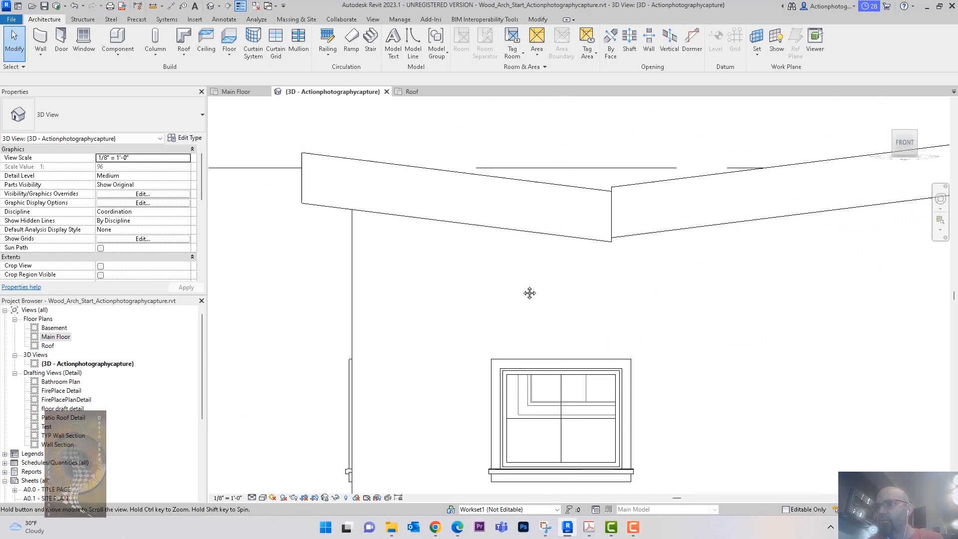
left_click(594, 192)
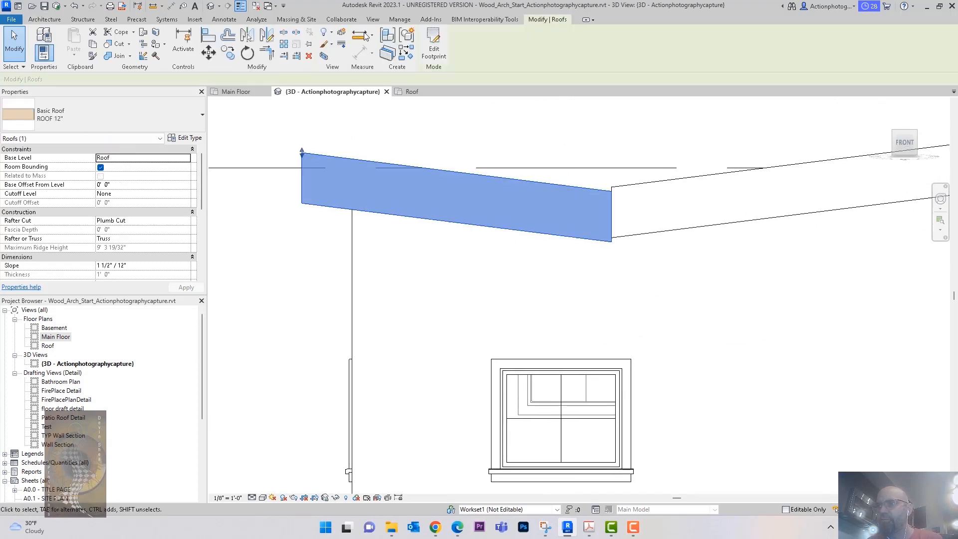
left_click(213, 56)
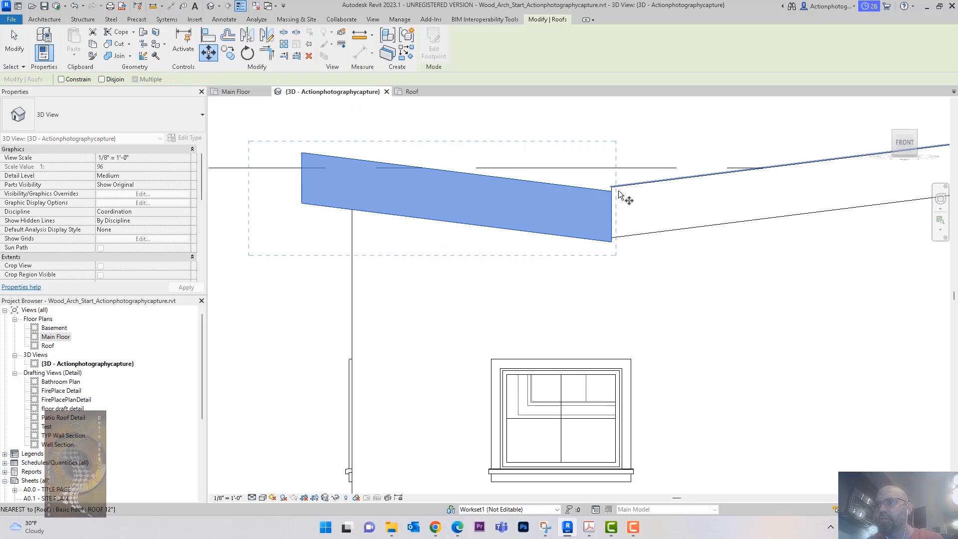
scroll(614, 193, "up", 2)
left_click(601, 192)
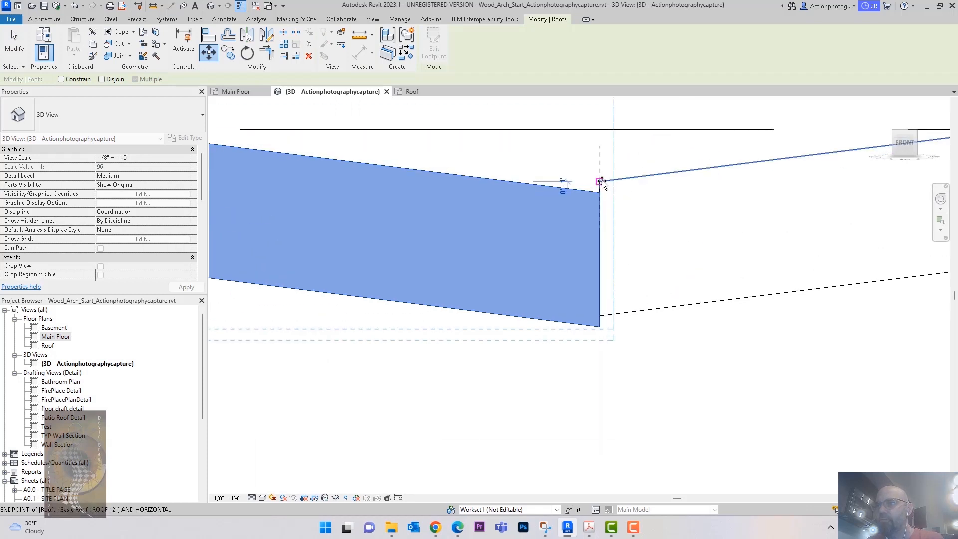
left_click(602, 182)
scroll(691, 296, "down", 4)
left_click(685, 216)
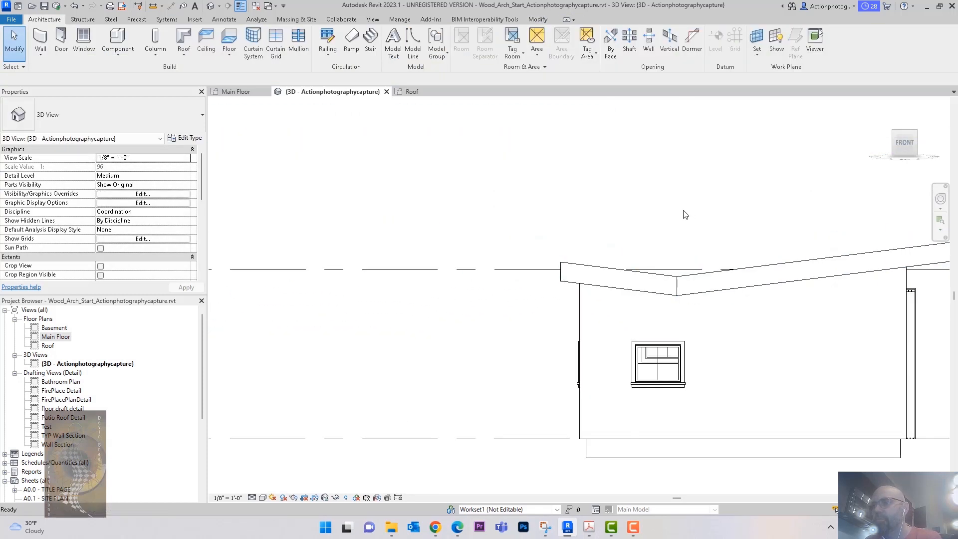
middle_click_drag(688, 218, 659, 233, "shift")
scroll(451, 156, "down", 3)
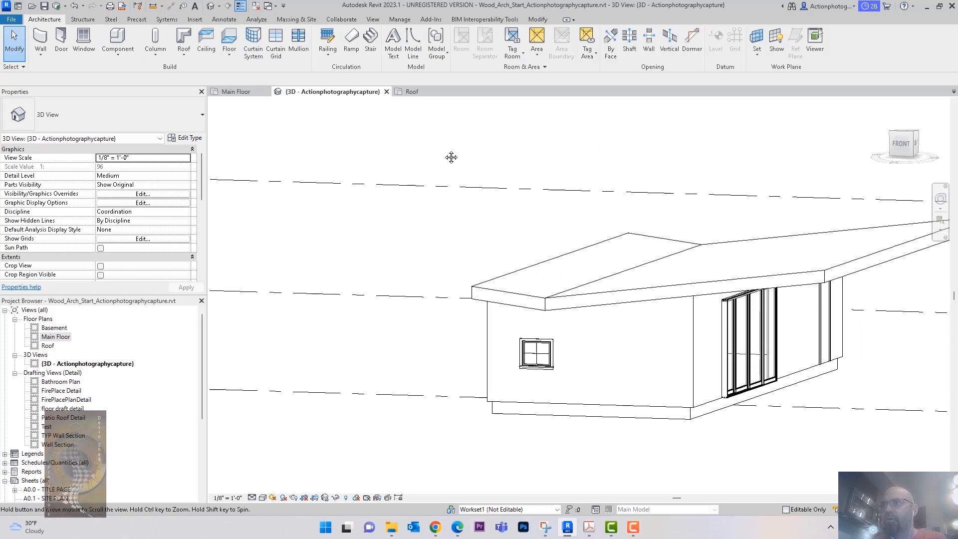
In the Main Floor plan, delete the 12' - 0" dimension between grids A6 and A7 on the side opposite the grid bubbles.
double_click(55, 338)
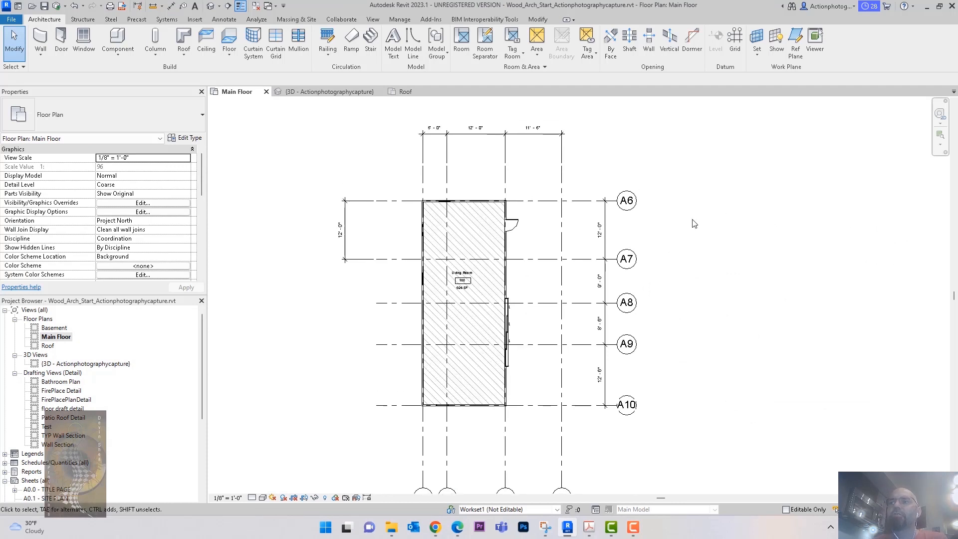
scroll(722, 206, "up", 1)
middle_click_drag(702, 222, 713, 239)
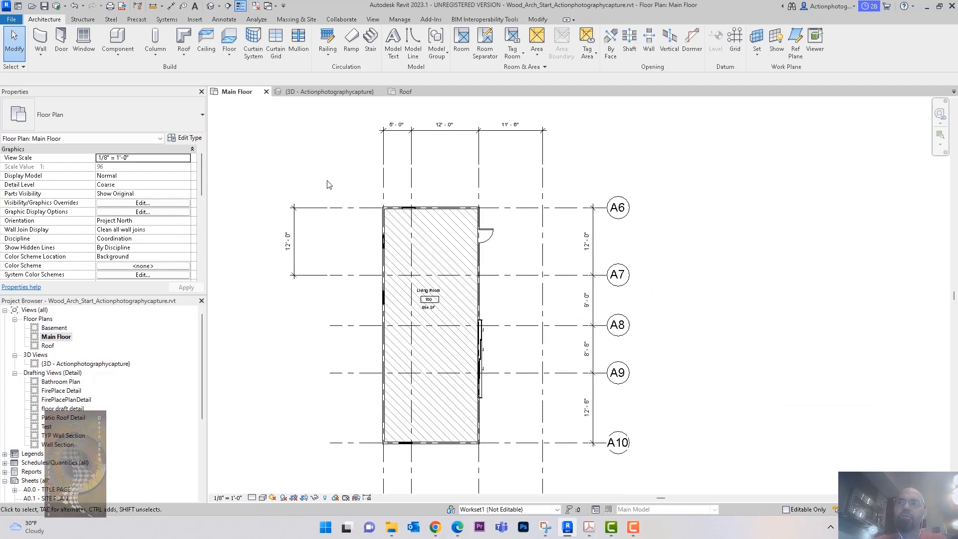
left_click(298, 225)
key("Delete")
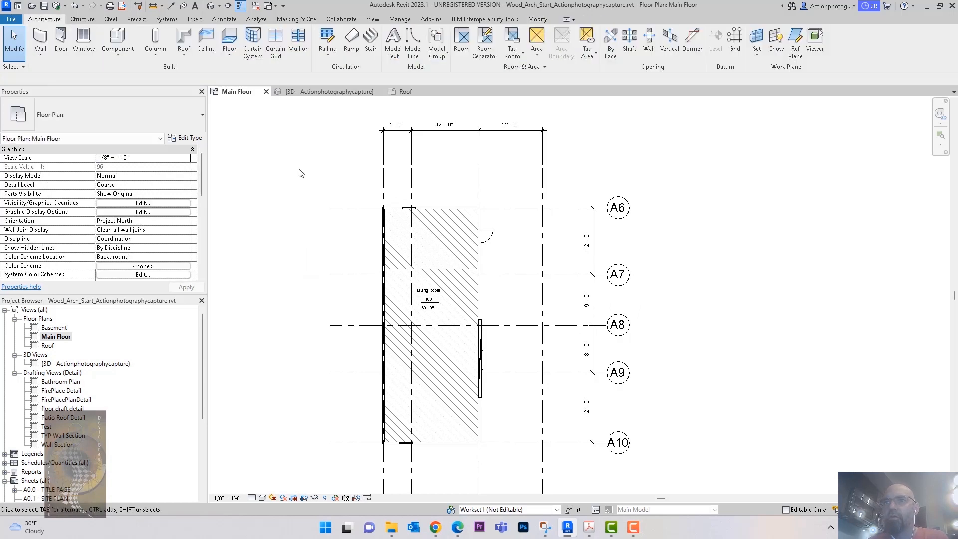
Add an aligned dimension string above the wall on grid A6, from outer wall face to outer wall face, including both window edges.
left_click(222, 20)
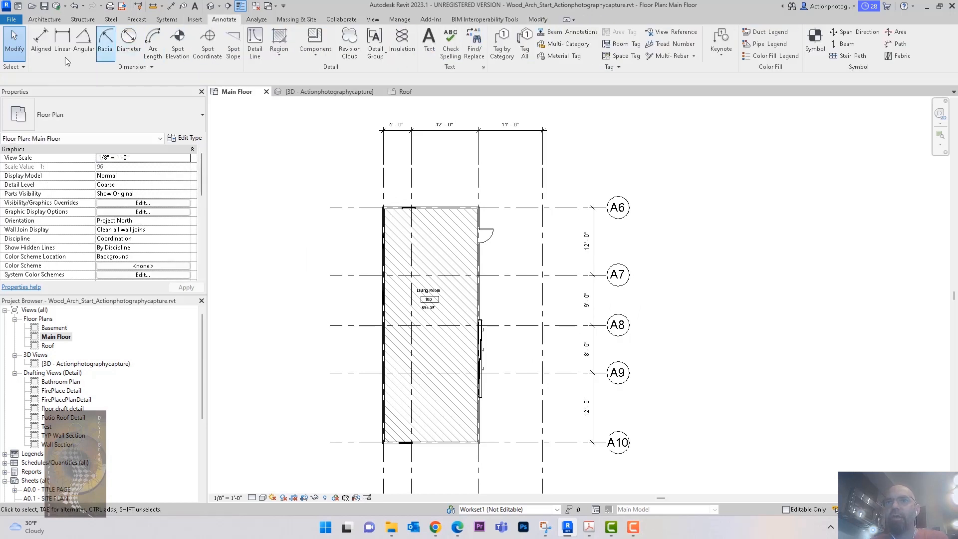
left_click(41, 57)
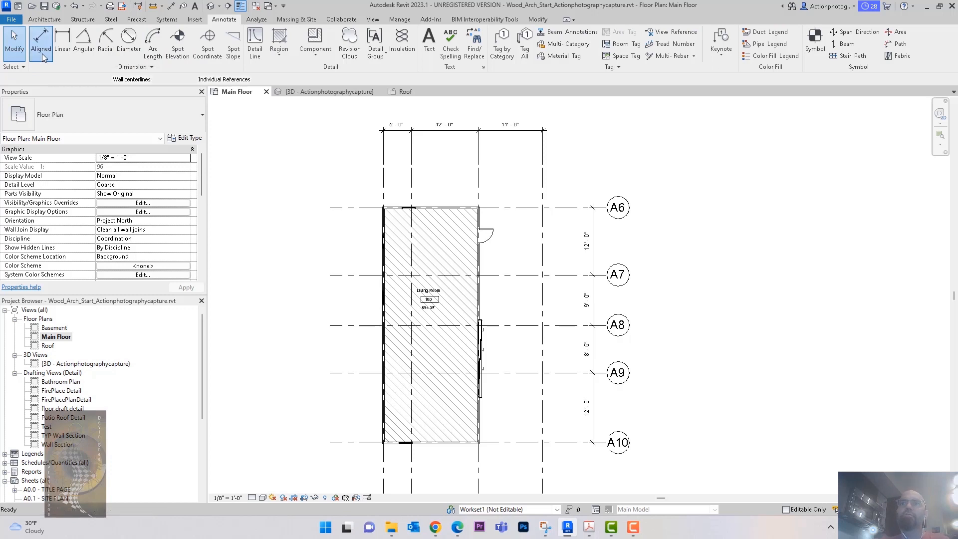
scroll(409, 169, "up", 3)
middle_click_drag(409, 169, 465, 181)
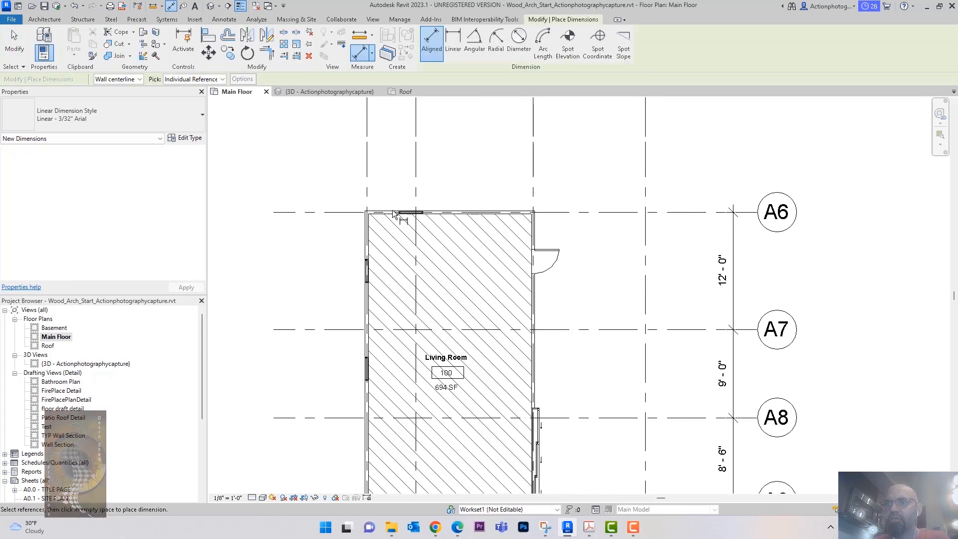
scroll(393, 211, "up", 3)
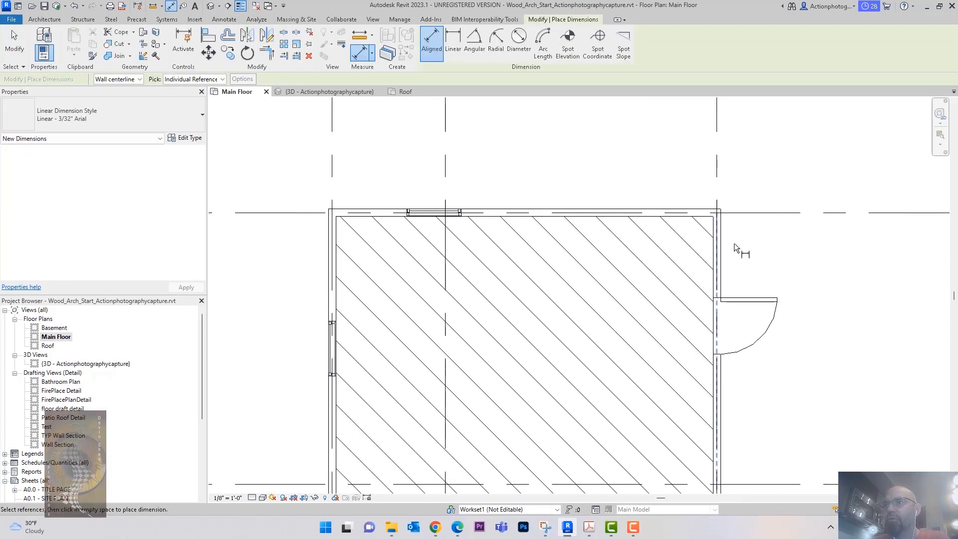
scroll(560, 231, "down", 3)
scroll(329, 224, "up", 3)
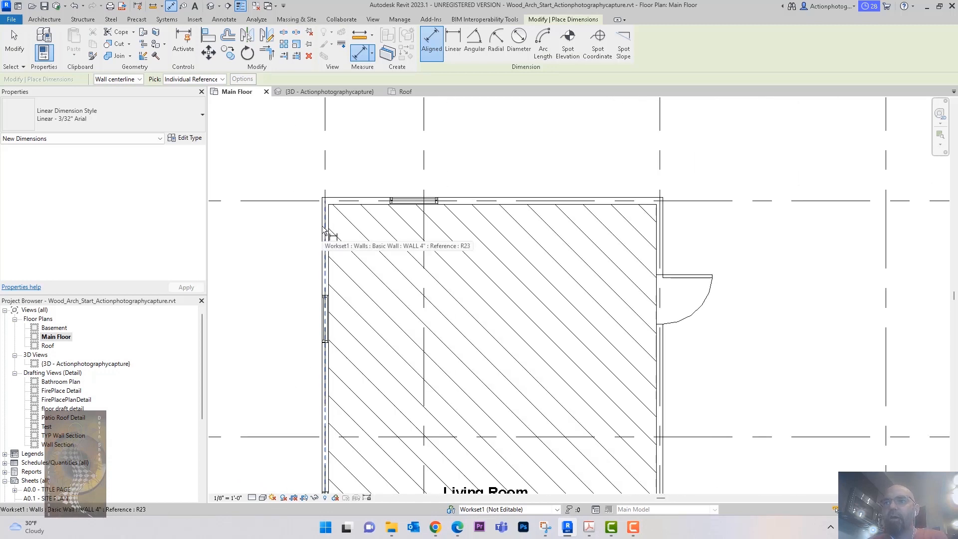
scroll(324, 224, "up", 2)
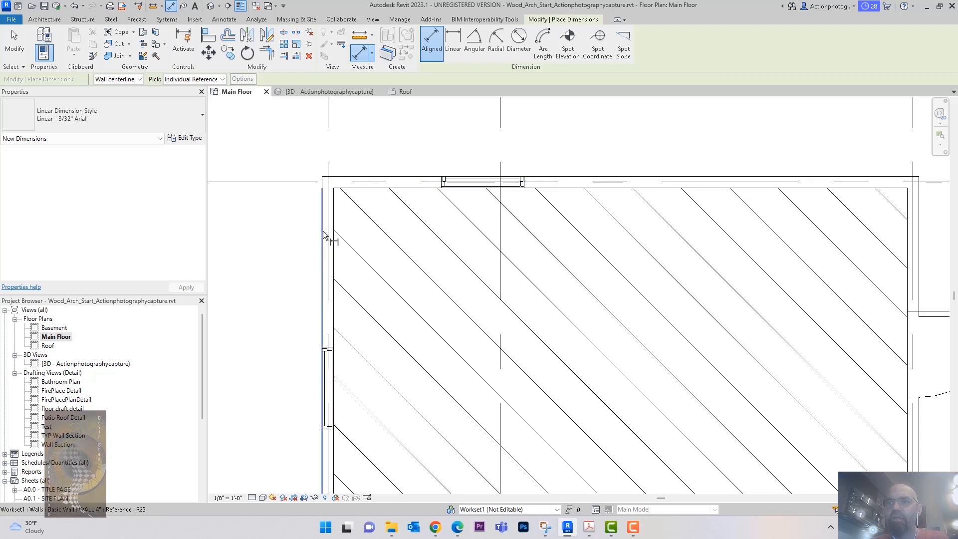
scroll(323, 234, "down", 3)
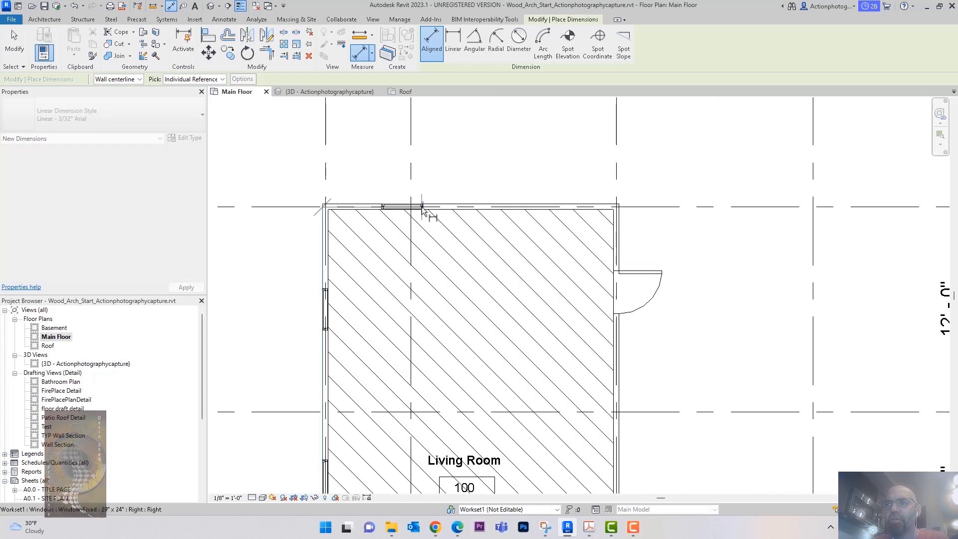
scroll(422, 210, "up", 2)
left_click(353, 207)
left_click(423, 207)
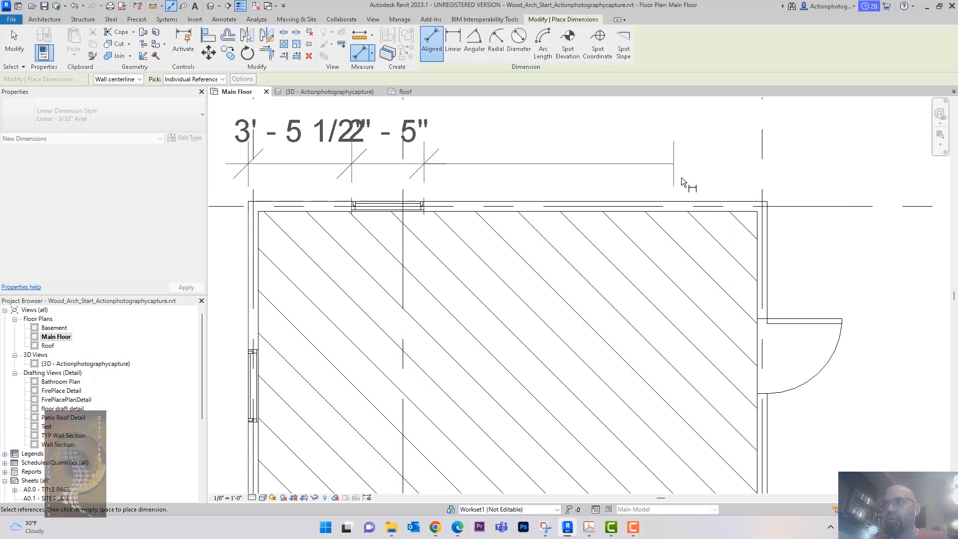
left_click(767, 226)
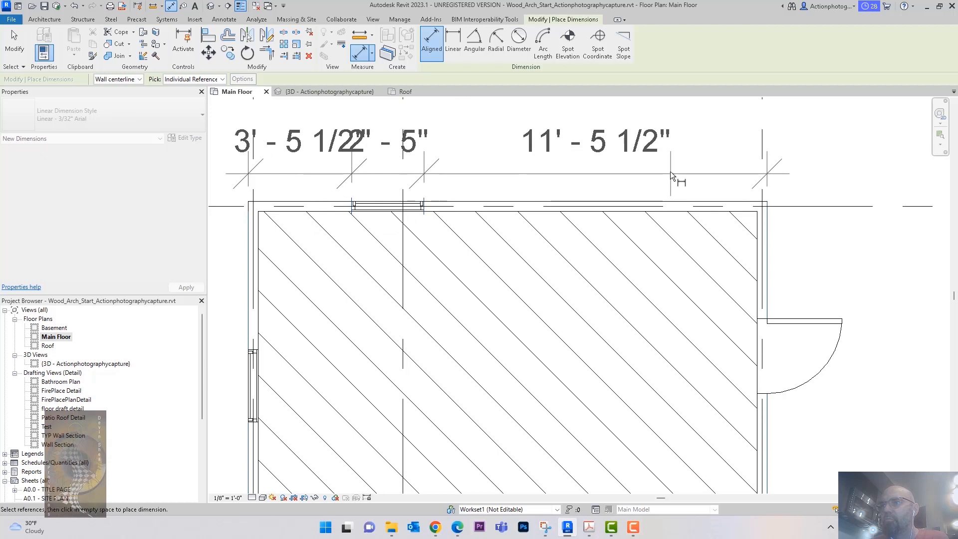
scroll(670, 172, "down", 3)
left_click(665, 208)
middle_click_drag(666, 244, 513, 169)
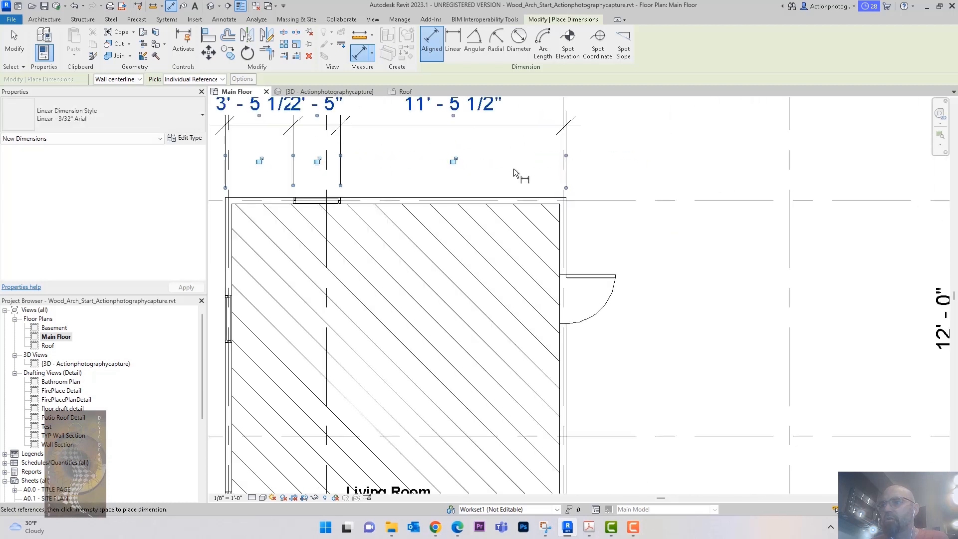
Add an aligned dimension string outside the wall on grid A4, from outer face to outer face, including both edges of the single door and sliding door.
left_click(588, 279)
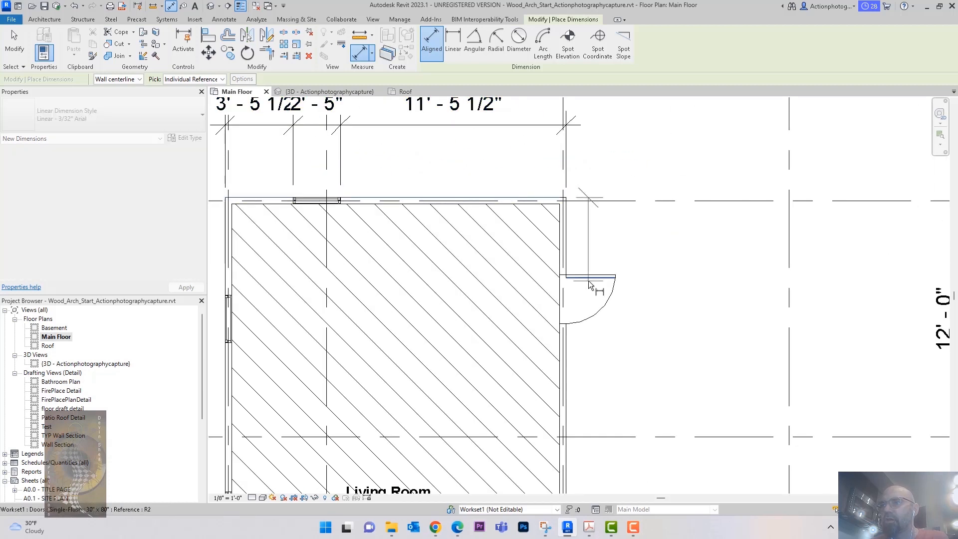
left_click(591, 274)
left_click(574, 325)
middle_click_drag(630, 358, 623, 247)
scroll(622, 247, "down", 3)
scroll(530, 229, "up", 2)
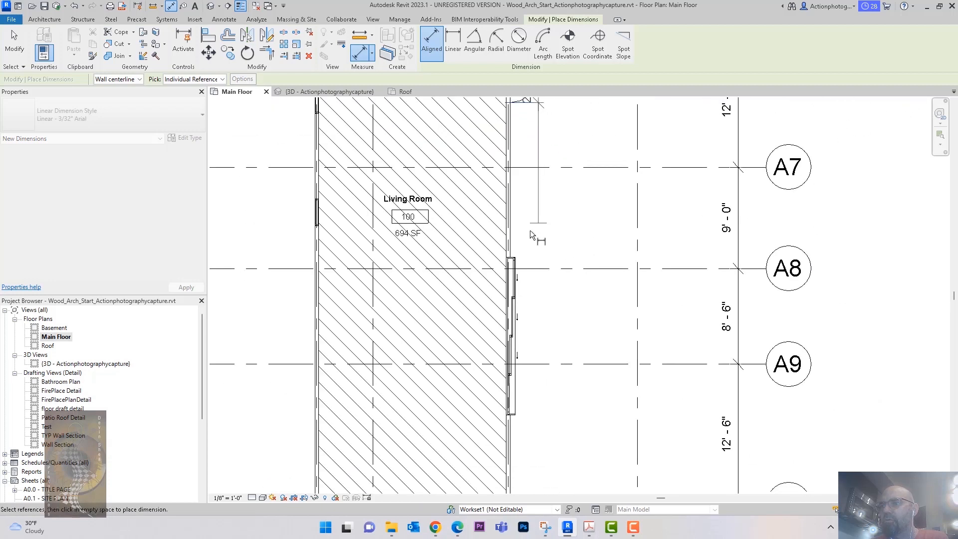
left_click(526, 258)
middle_click_drag(565, 293, 543, 207)
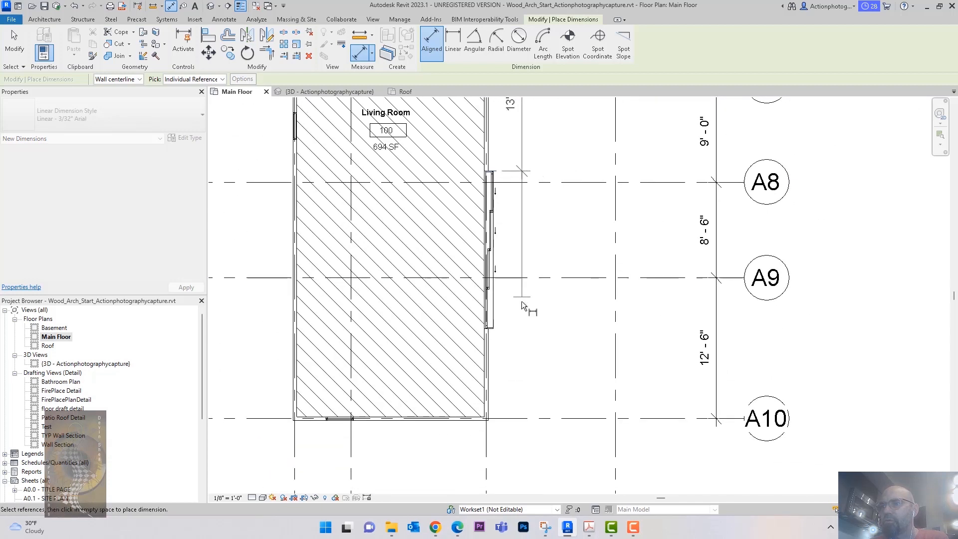
left_click(497, 330)
middle_click_drag(530, 364, 542, 293)
scroll(499, 352, "up", 3)
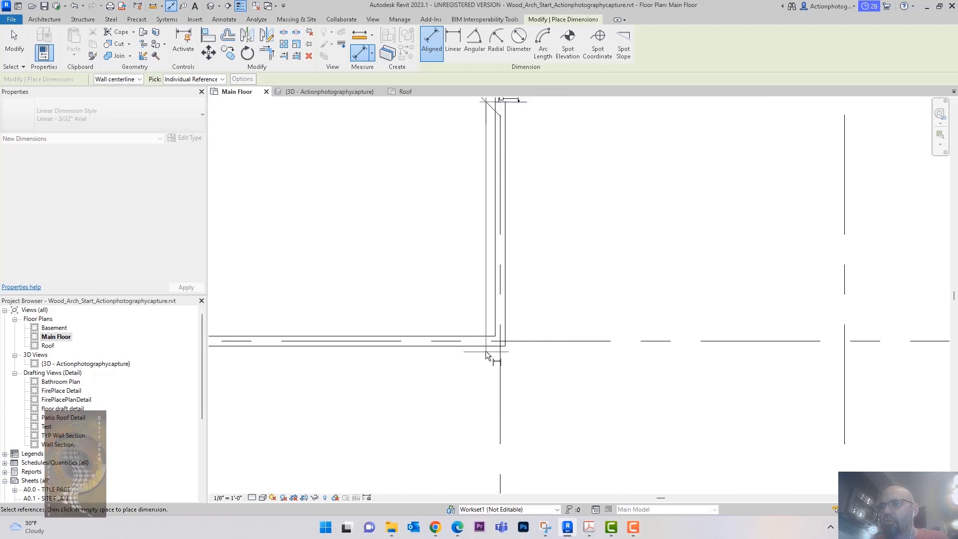
left_click(486, 349)
scroll(490, 349, "down", 5)
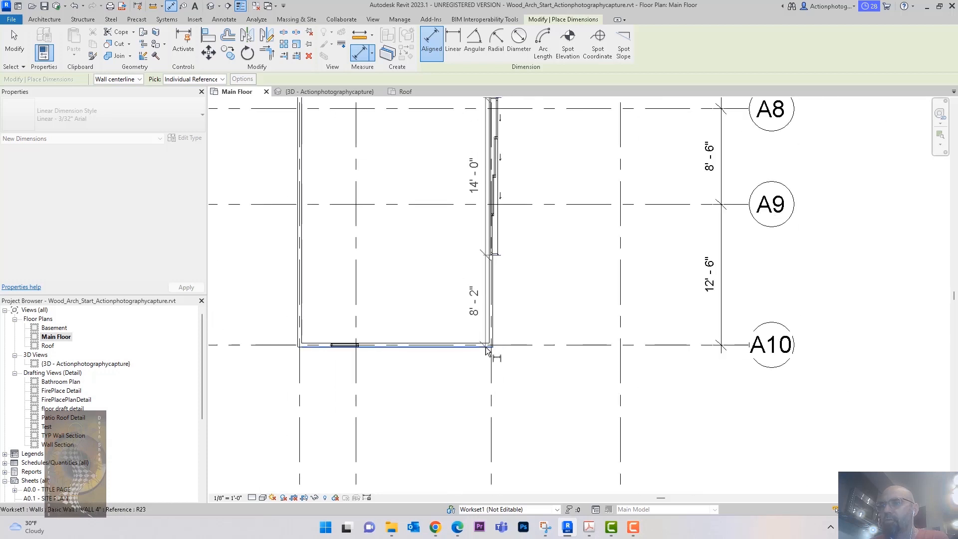
left_click(530, 336)
Add an aligned dimension string outside the wall on grid A10, from outer wall face to outer wall face, including both window edges.
scroll(485, 349, "up", 4)
key("Tab")
key("Tab")
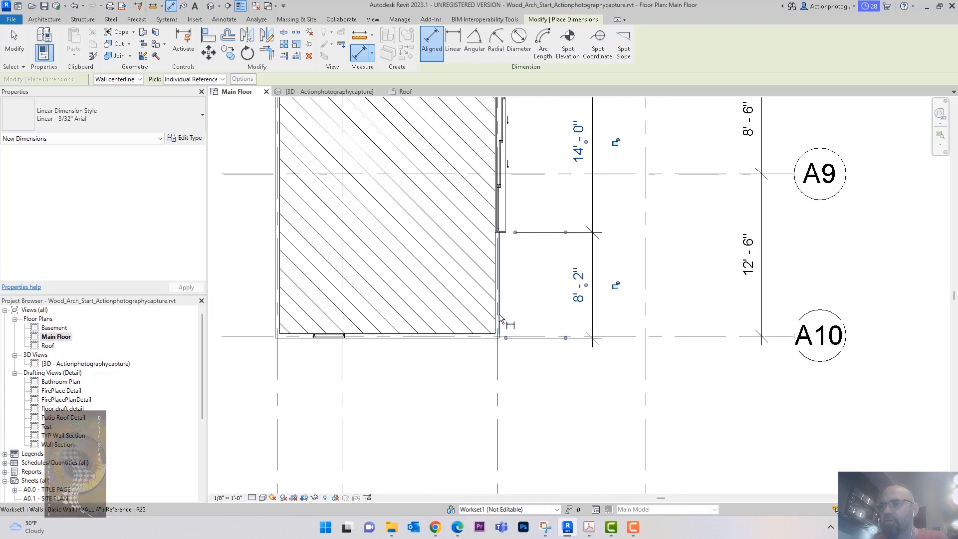
left_click(501, 317)
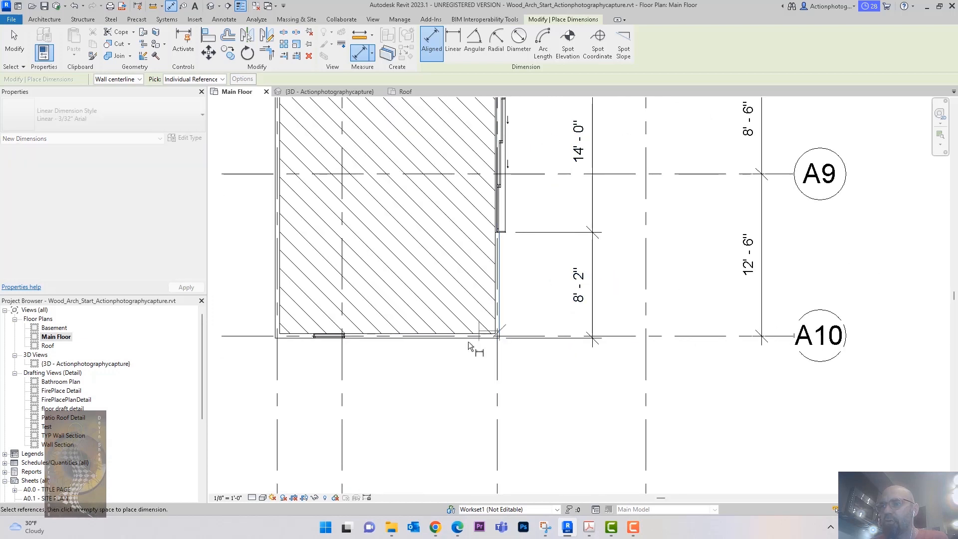
left_click(344, 336)
left_click(313, 336)
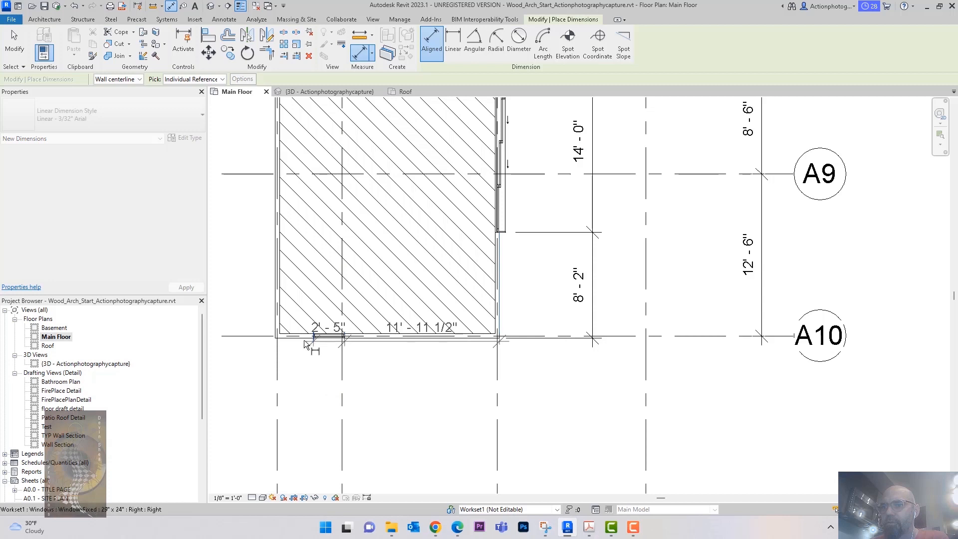
left_click(275, 329)
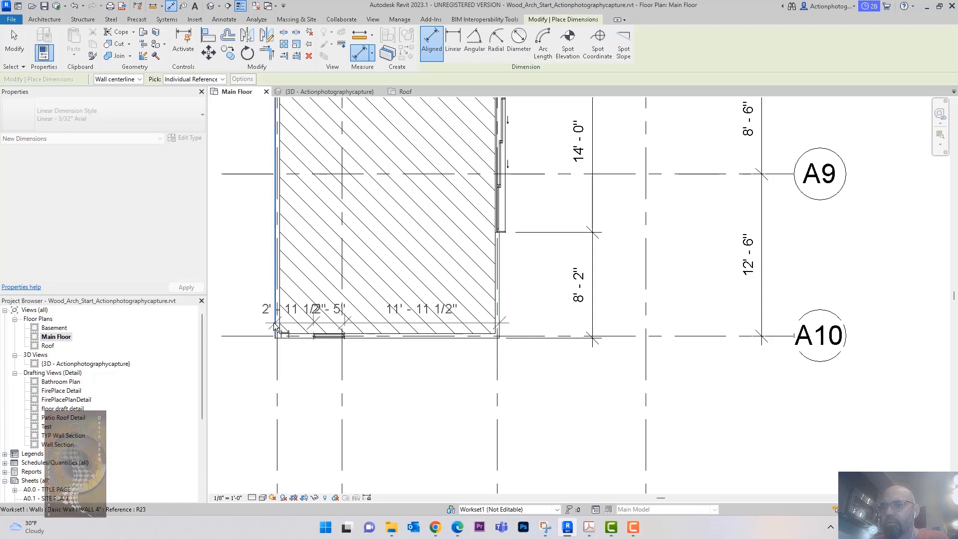
middle_click_drag(313, 285, 323, 363)
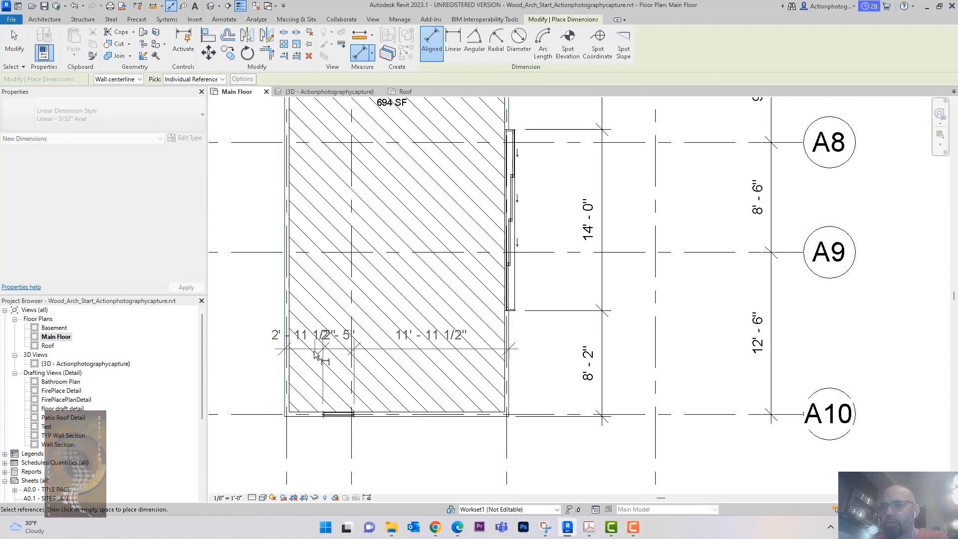
left_click(239, 448)
Add an aligned dimension string outside the wall on grid A2, from outer face to outer face, including the edges of both windows.
scroll(329, 344, "down", 3)
scroll(329, 342, "up", 5)
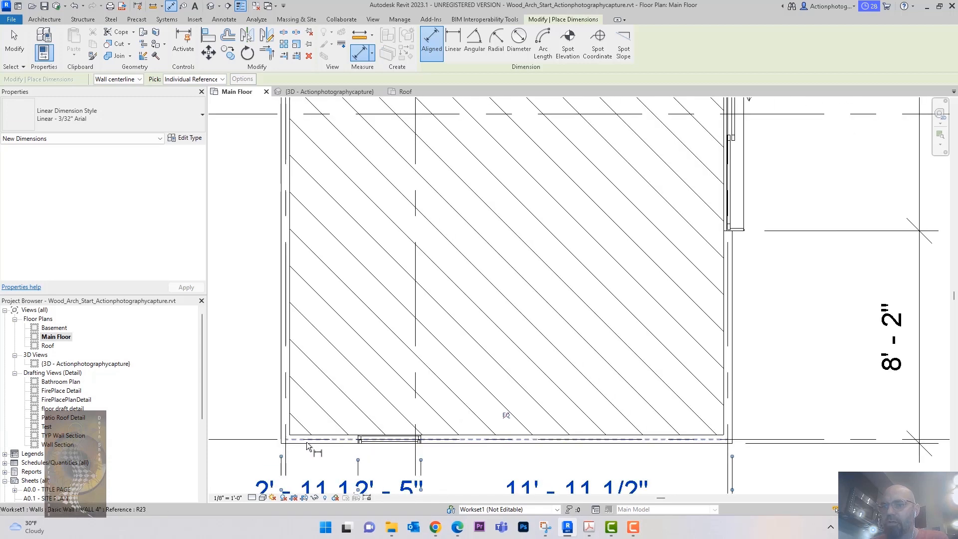
left_click(307, 442)
scroll(307, 441, "down", 3)
scroll(306, 441, "down", 2)
scroll(309, 340, "up", 5)
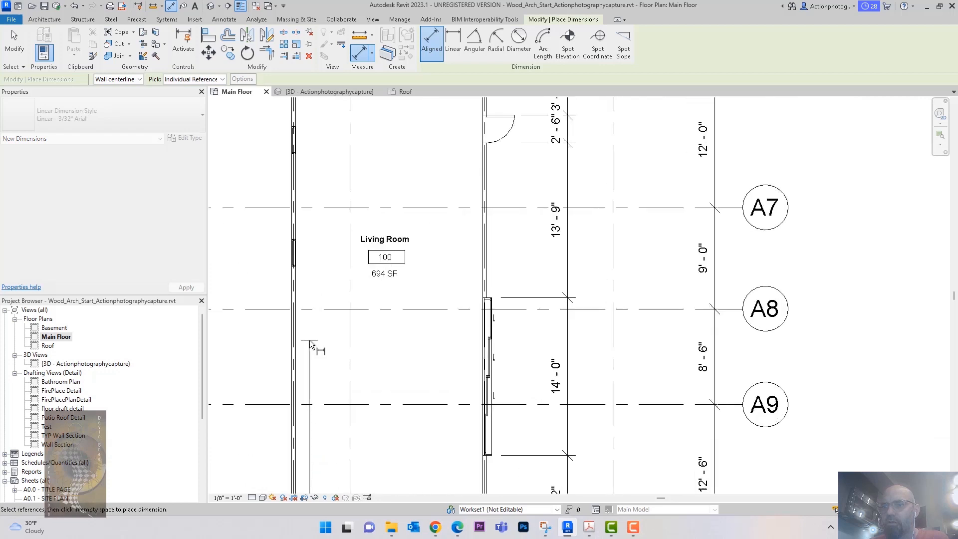
left_click(295, 255)
left_click(296, 224)
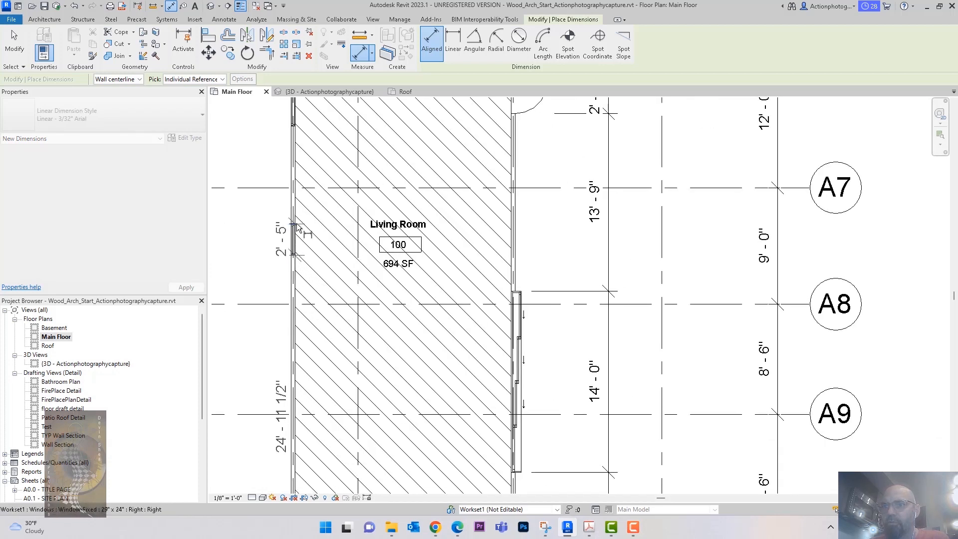
left_click(294, 125)
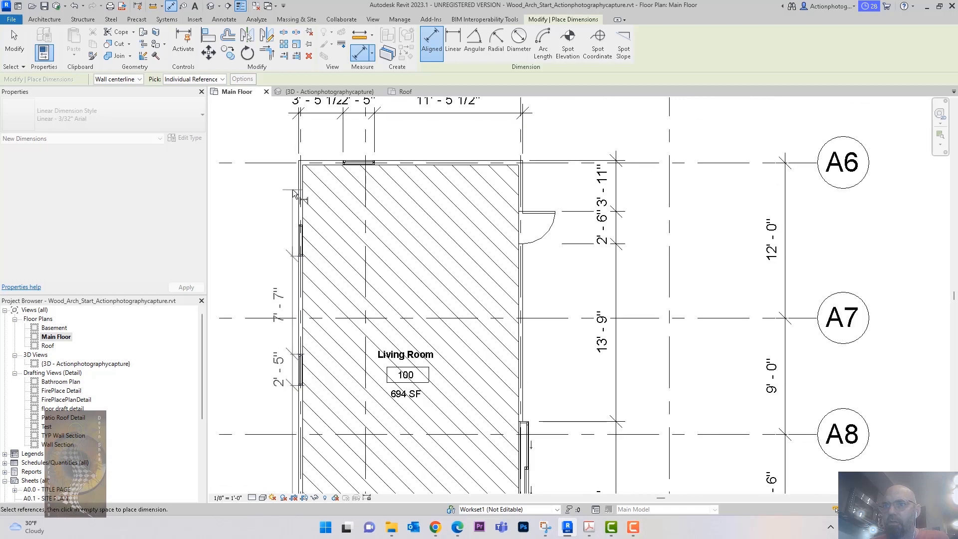
left_click(296, 224)
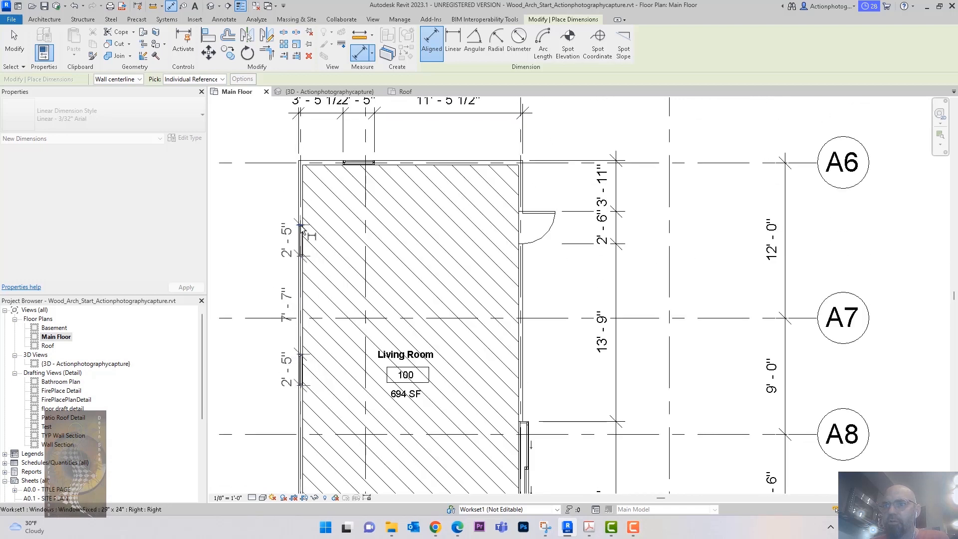
left_click(328, 162)
left_click(240, 198)
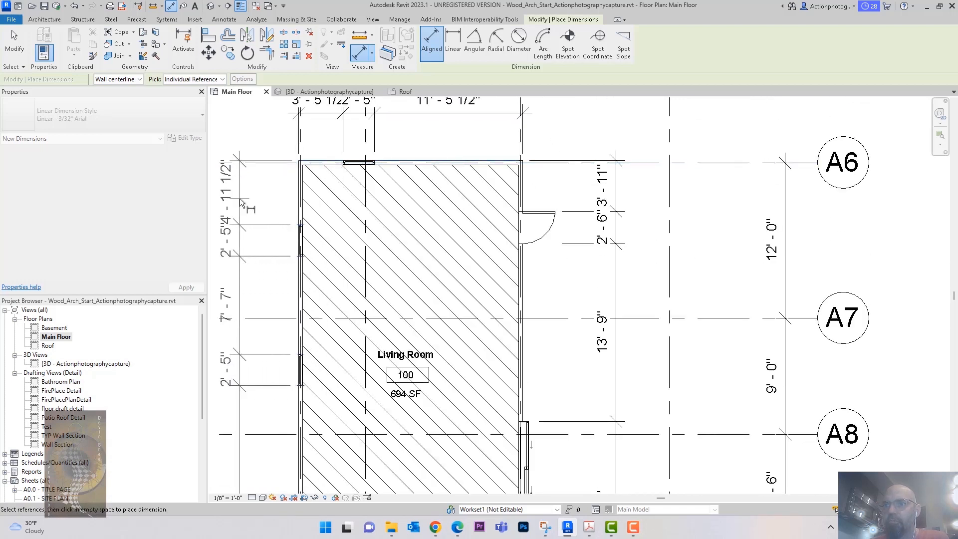
scroll(319, 195, "down", 3)
key("Escape")
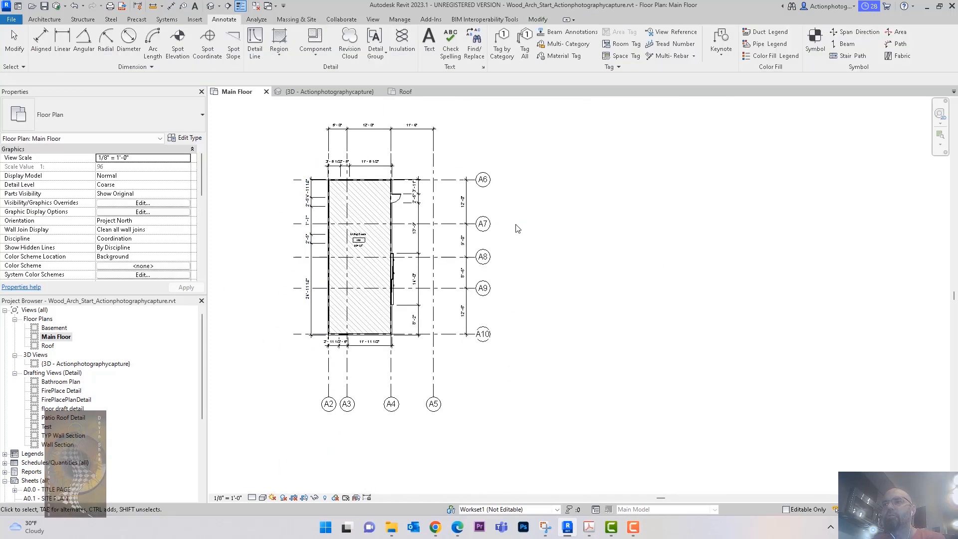
Set the single door's distance from the outer wall face at grid A6 to 4' - 4".
scroll(239, 169, "up", 3)
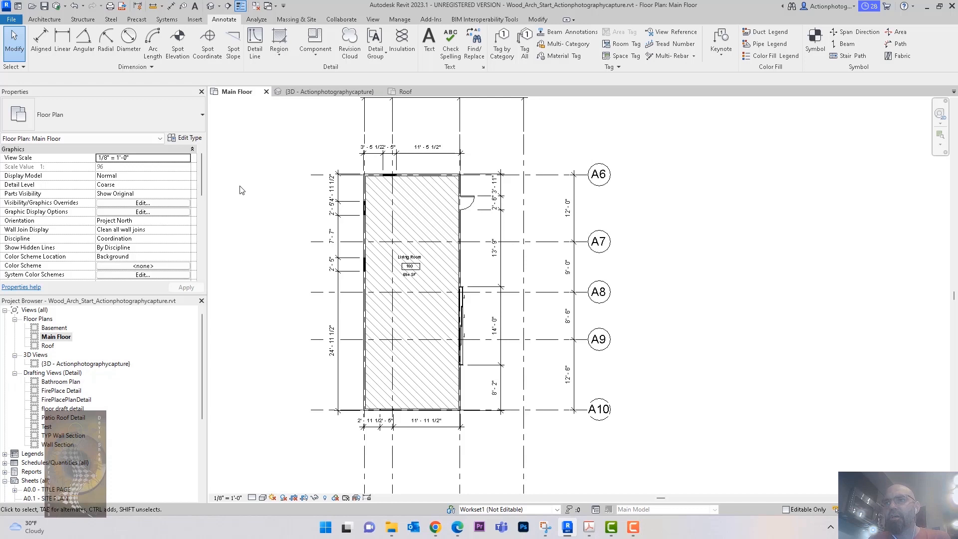
scroll(535, 145, "up", 3)
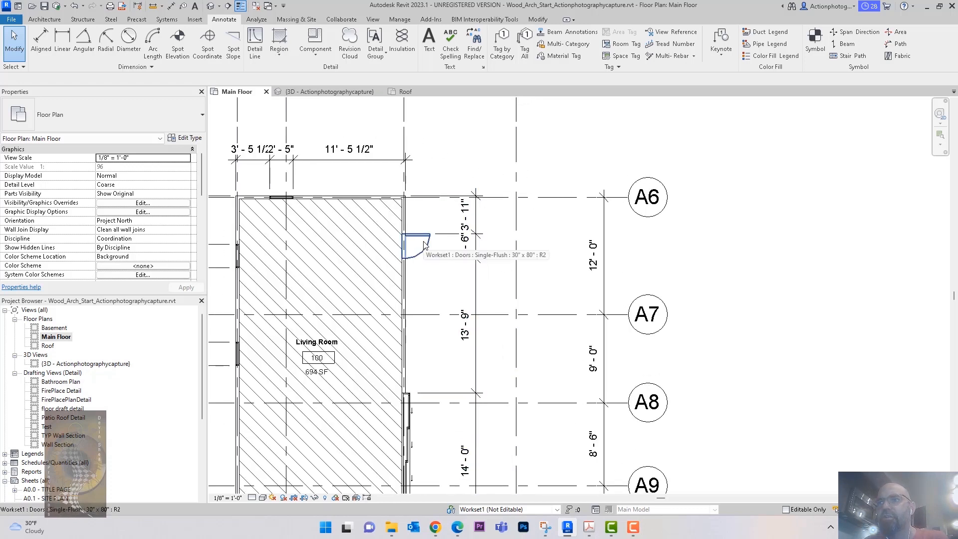
left_click(422, 245)
scroll(502, 231, "up", 4)
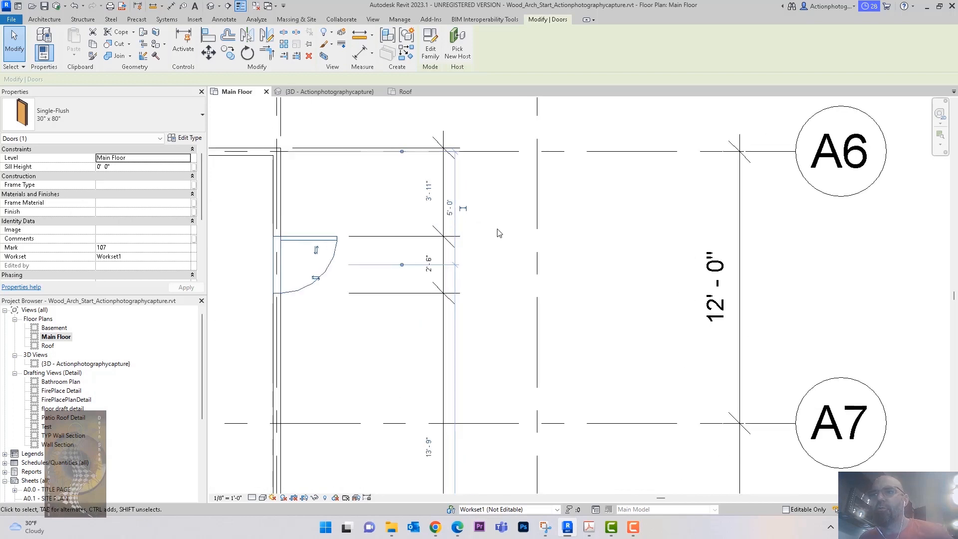
left_click(432, 197)
type("4'")
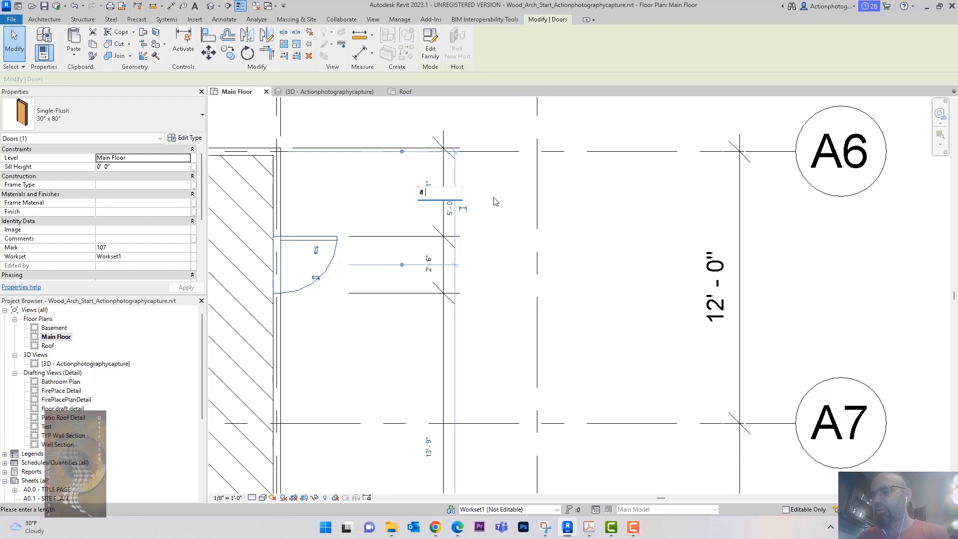
type(" - 4")
key("Return")
key("Escape")
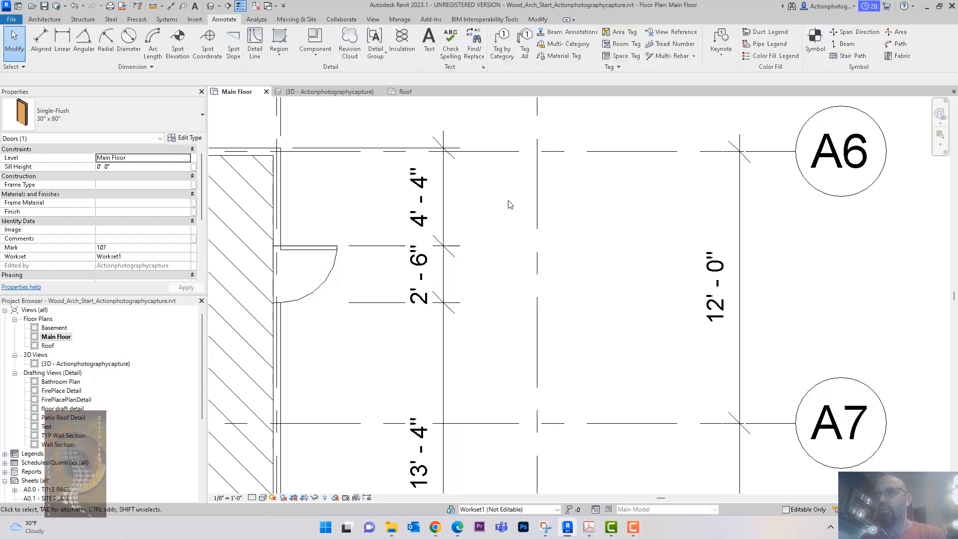
Change the single door on grid A4 to the Single-Flush 36" x 84" type.
middle_click_drag(509, 309, 506, 271)
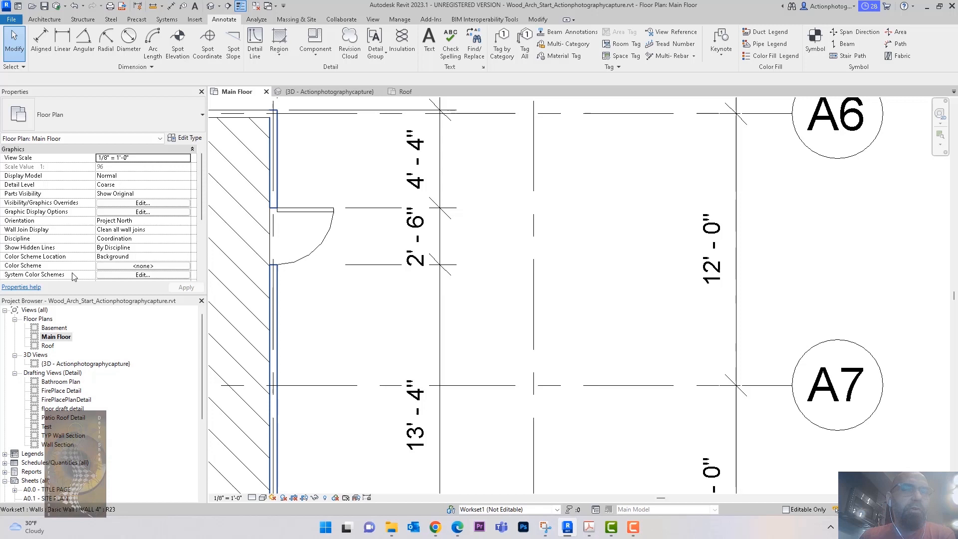
left_click(314, 234)
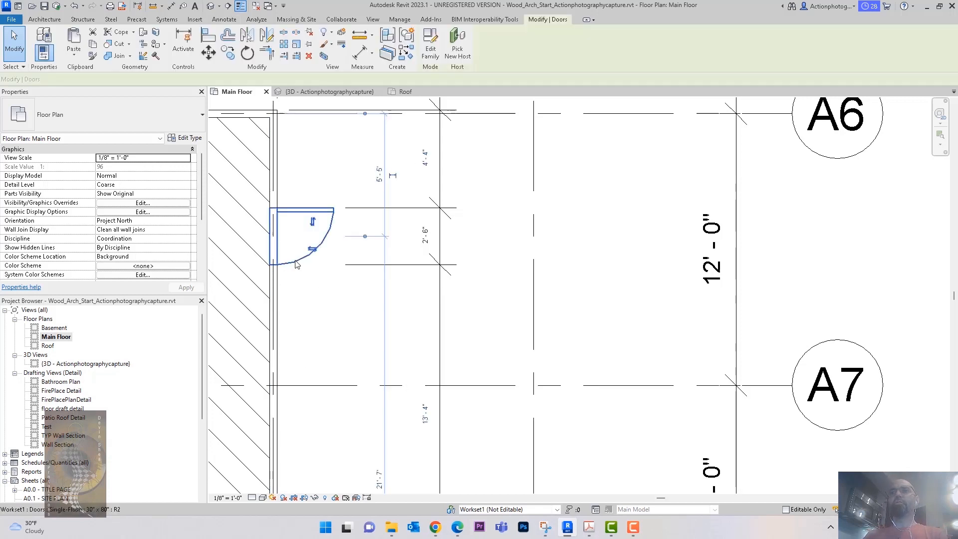
left_click(144, 114)
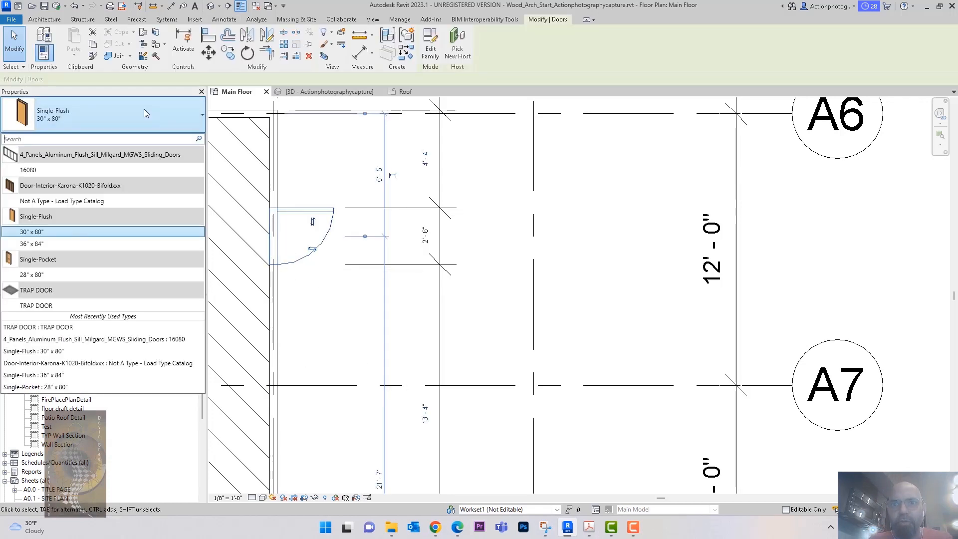
left_click(57, 243)
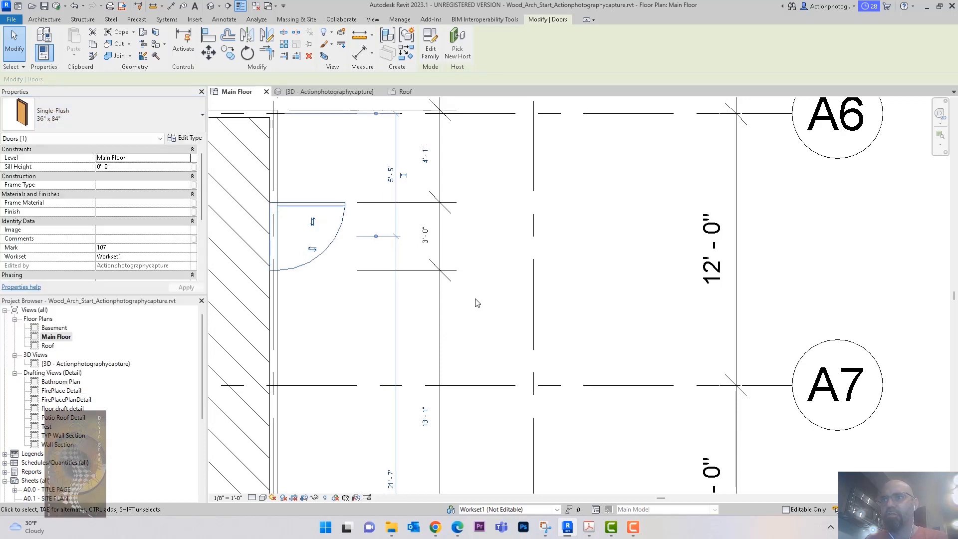
left_click(414, 214)
left_click(308, 210)
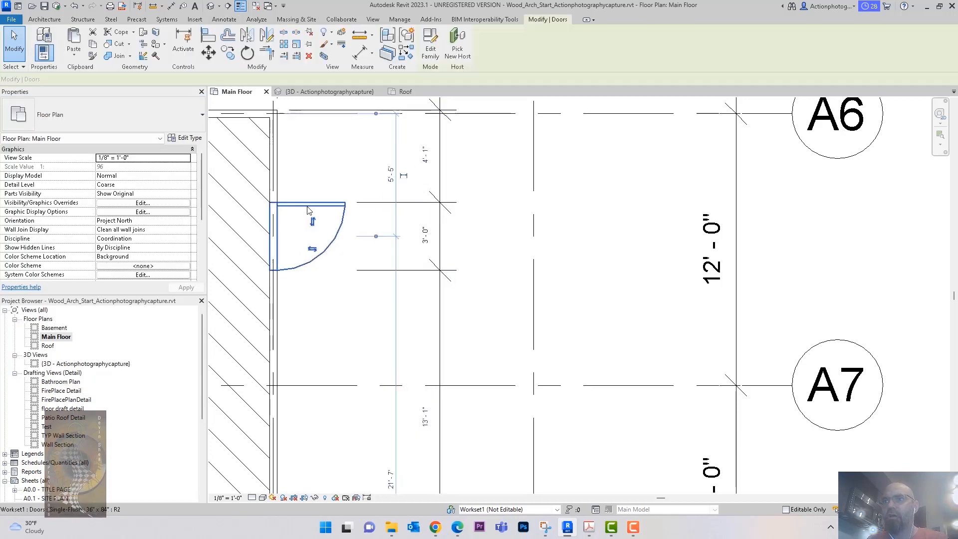
left_click(391, 174)
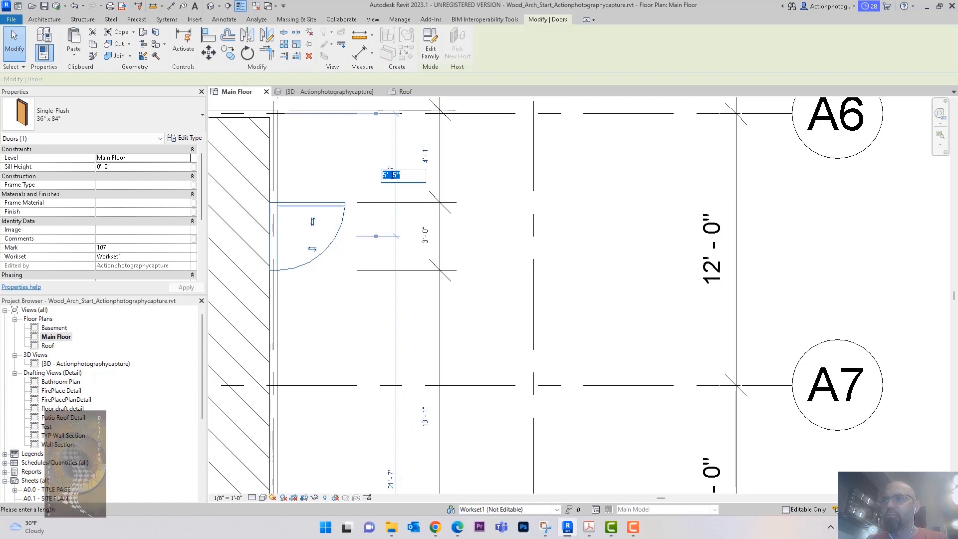
left_click(394, 208)
left_click(570, 219)
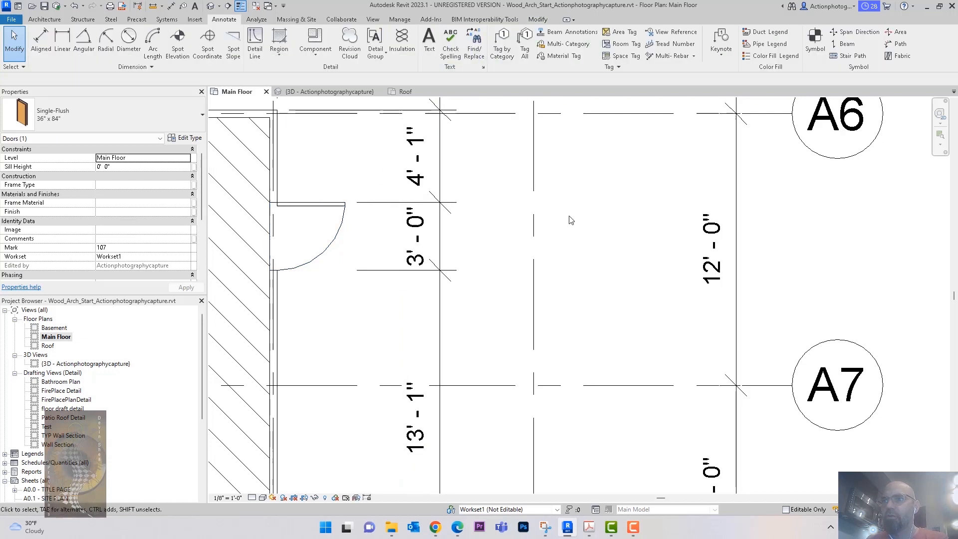
Move the resized 36" x 84" door so its near edge is 4' - 4" from the outer wall face at grid A6.
left_click(300, 207)
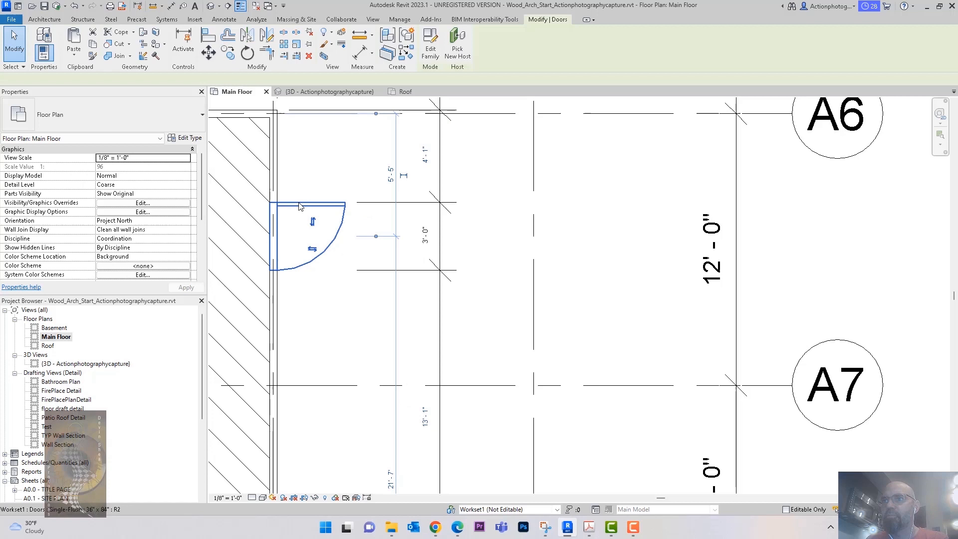
left_click(424, 155)
type("4 4")
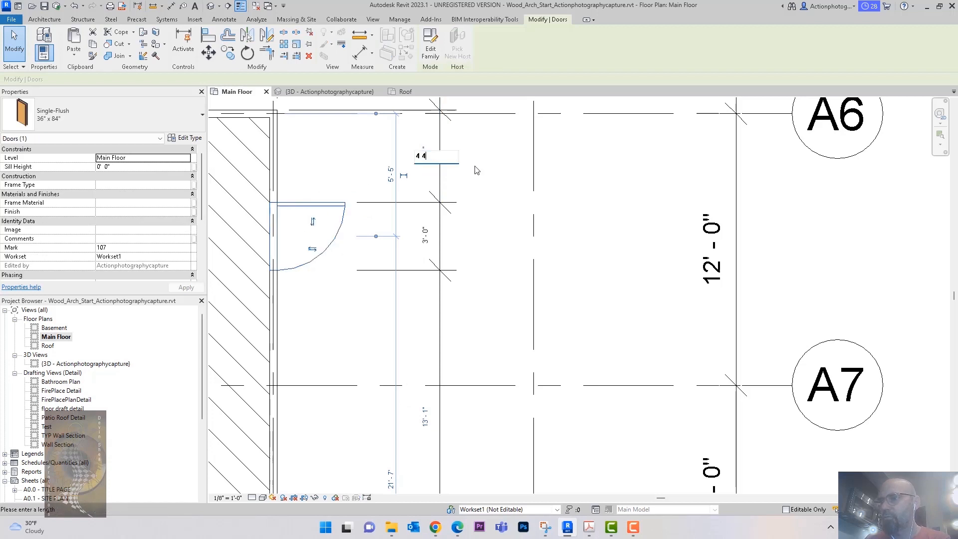
key("Return")
left_click(488, 172)
scroll(487, 204, "down", 3)
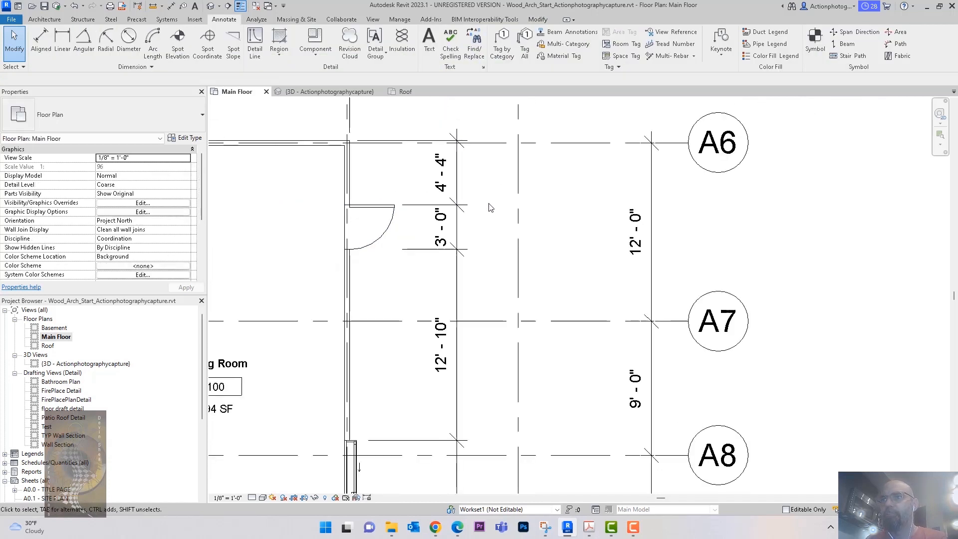
Set the distance between the single door and the four-panel sliding door on grid A4 to 6' - 0".
middle_click_drag(487, 196, 486, 181)
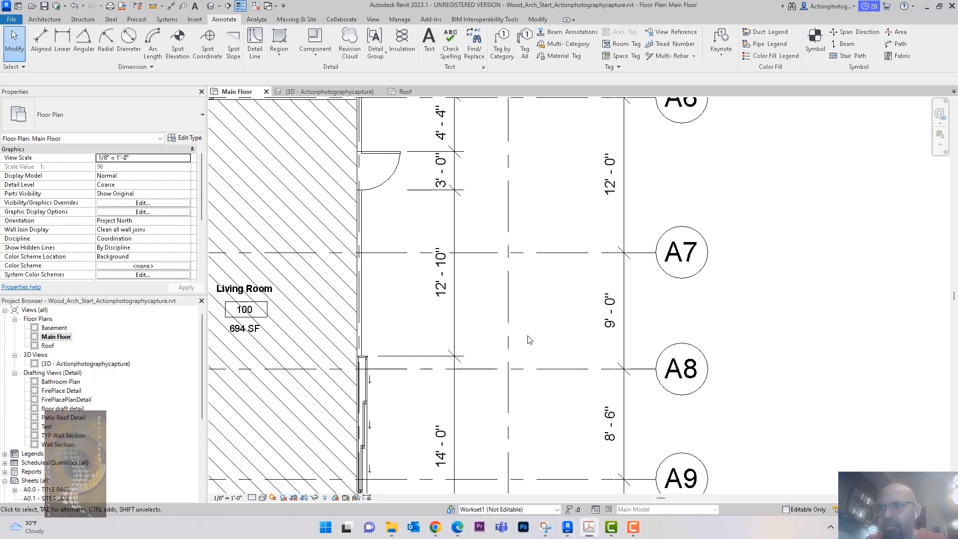
left_click(367, 369)
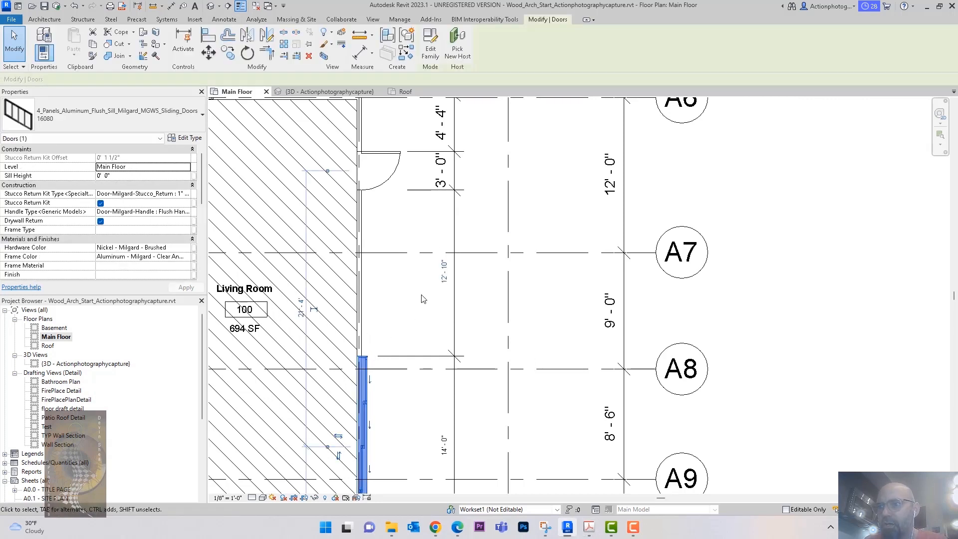
left_click(443, 271)
type("6")
key("Return")
middle_click_drag(532, 313, 532, 284)
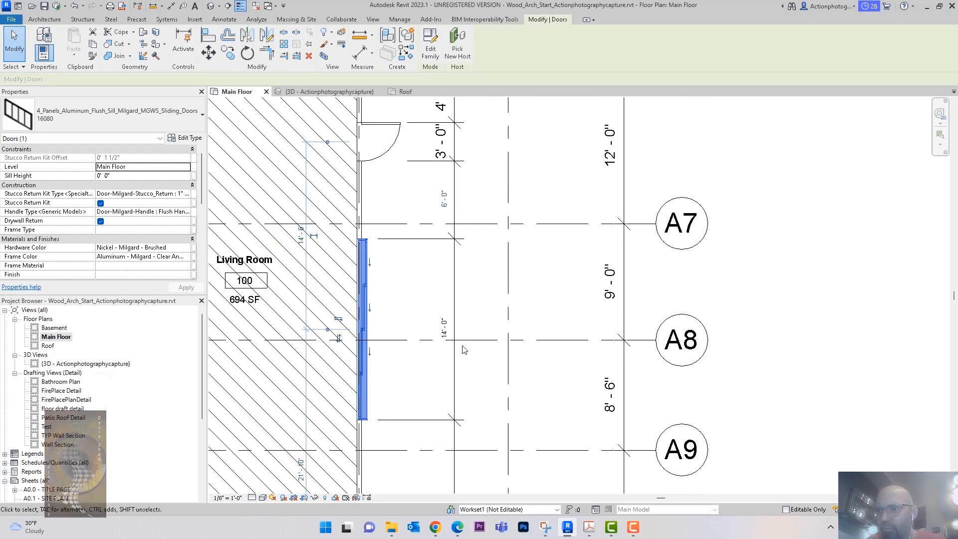
Place a matching Window-Fixed 29" x 24" window on the grid A4 wall, between grids A9 and A10.
middle_click_drag(412, 300, 415, 184)
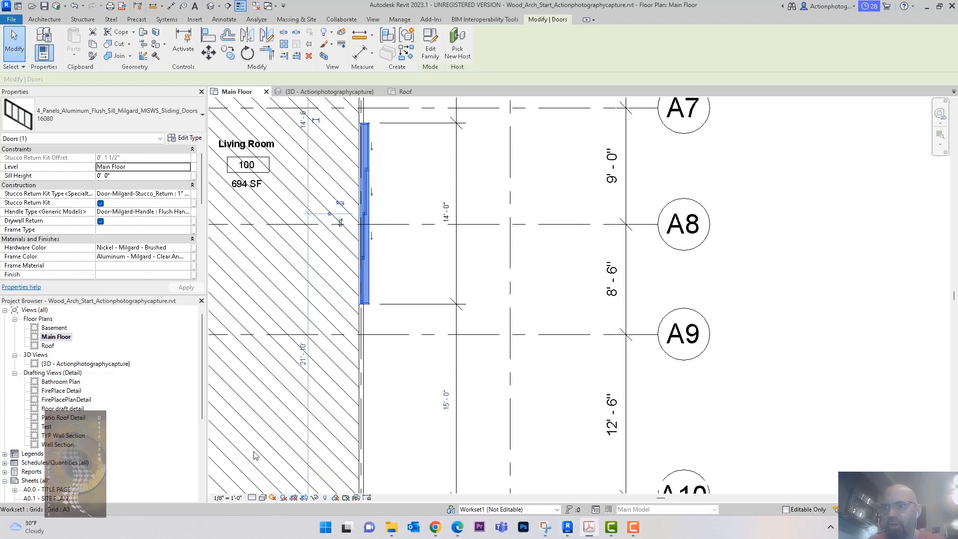
scroll(424, 394, "down", 3)
mouse_move(423, 394)
middle_mouse_down()
mouse_move(421, 351)
mouse_move(449, 381)
middle_mouse_up()
left_click(405, 351)
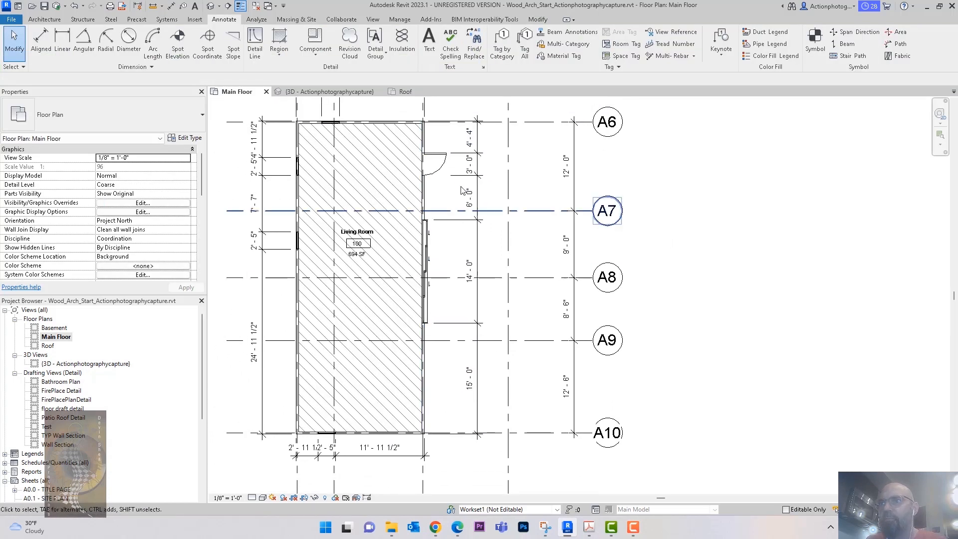
left_click(298, 244)
right_click(299, 244)
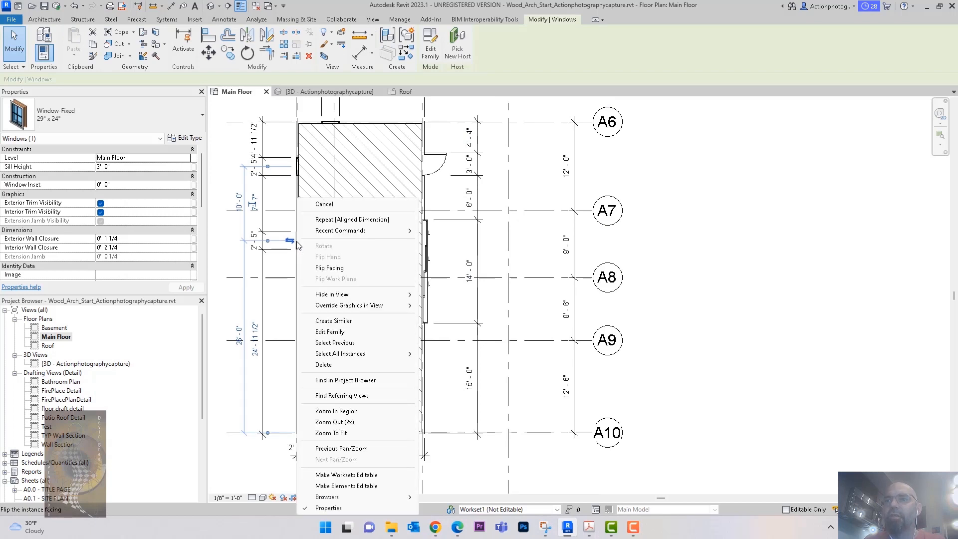
left_click(345, 320)
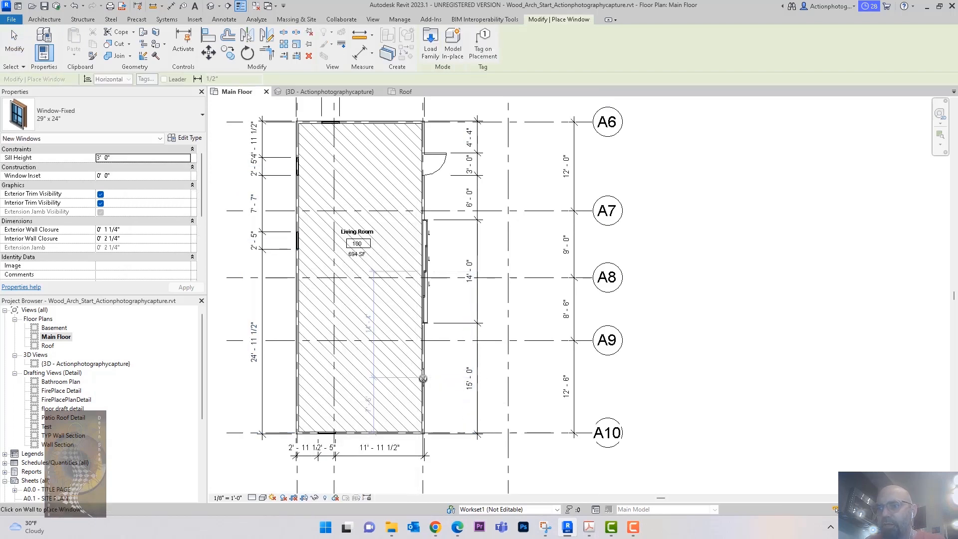
key("Escape")
key("Escape")
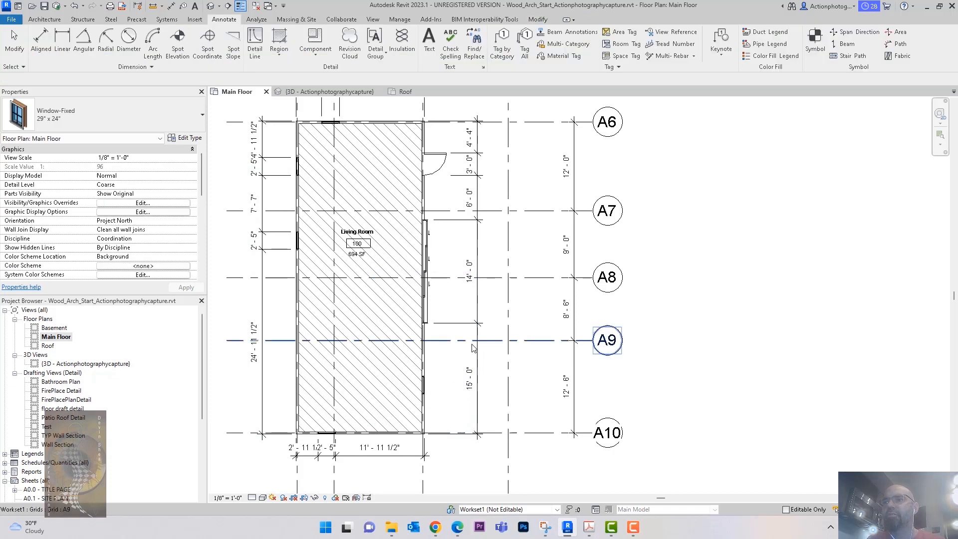
Add witness lines at both edges of the new window to the dimension string along the door wall.
left_click(467, 356)
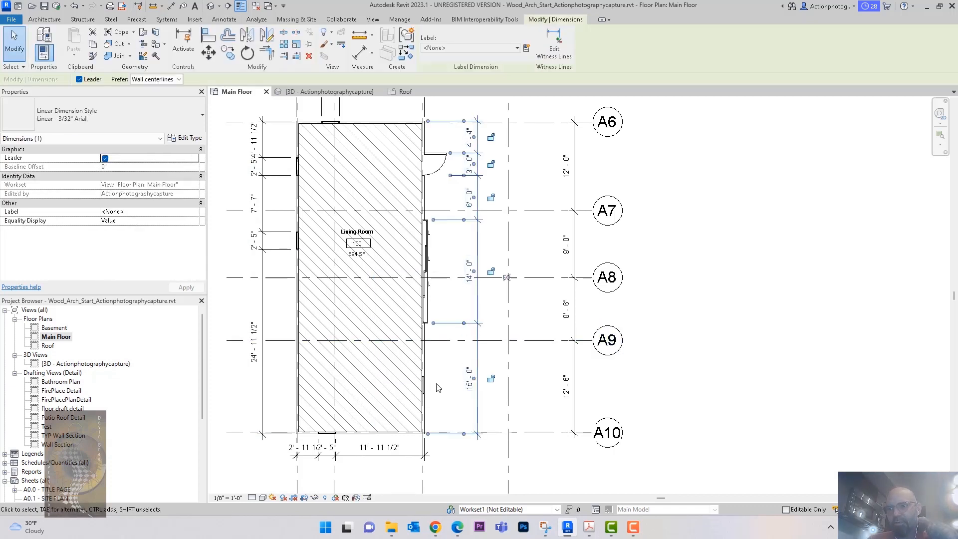
left_click(559, 45)
scroll(429, 377, "up", 5)
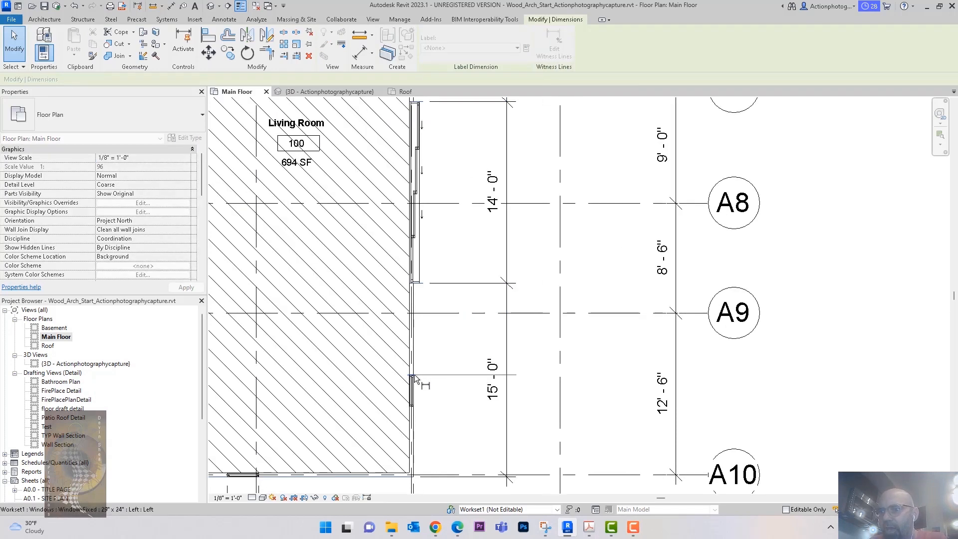
left_click(417, 405)
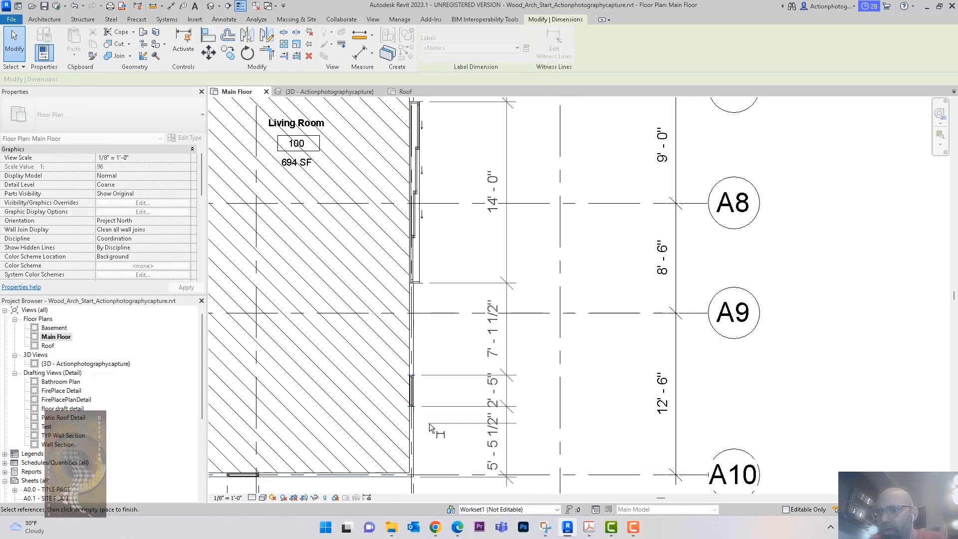
left_click(439, 434)
key("Escape")
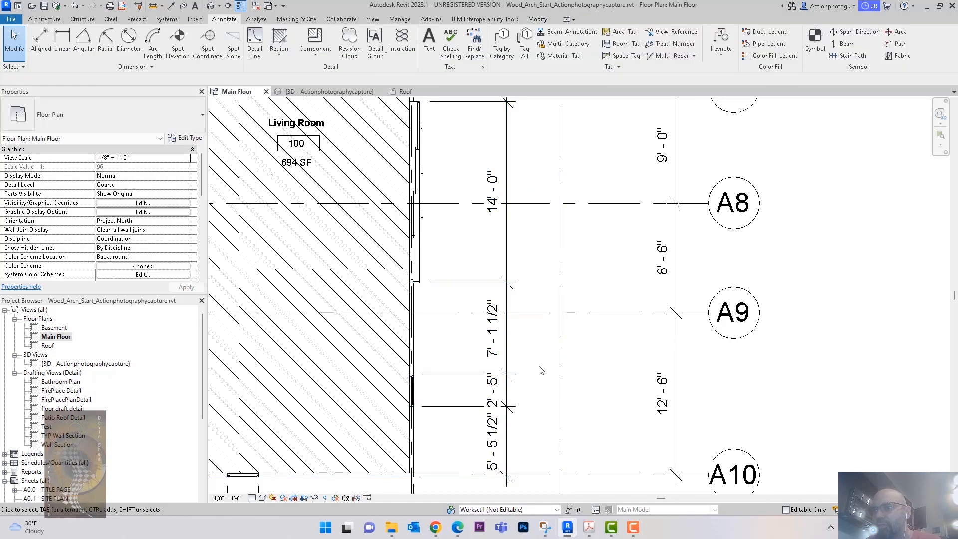
Set the Main Floor plan's view scale to 1/4" = 1'-0".
middle_click_drag(534, 338, 528, 309)
scroll(528, 310, "down", 2)
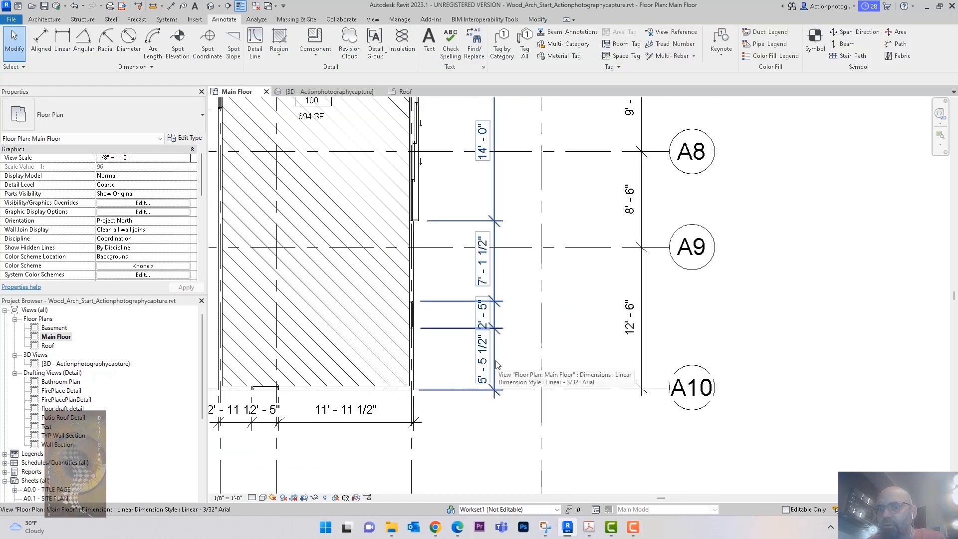
scroll(488, 435, "down", 3)
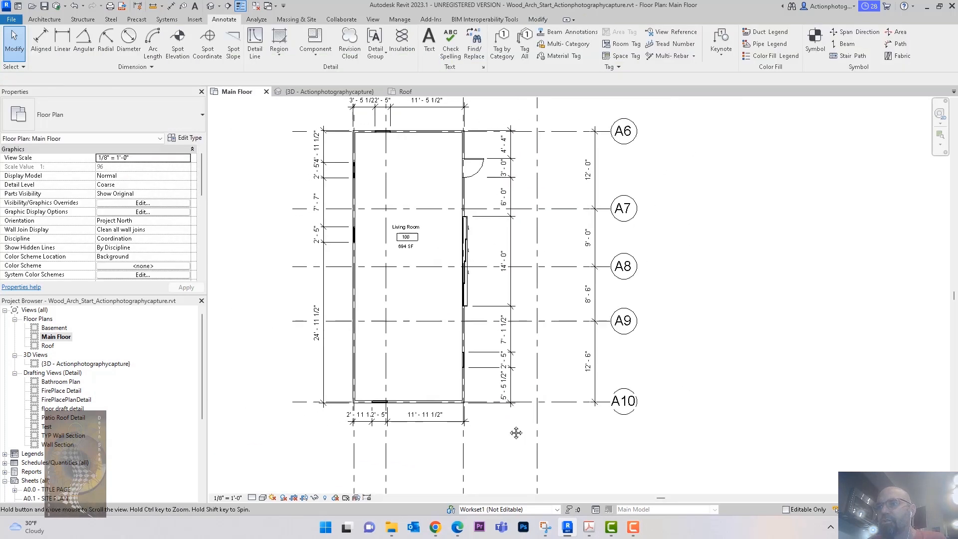
left_click(228, 497)
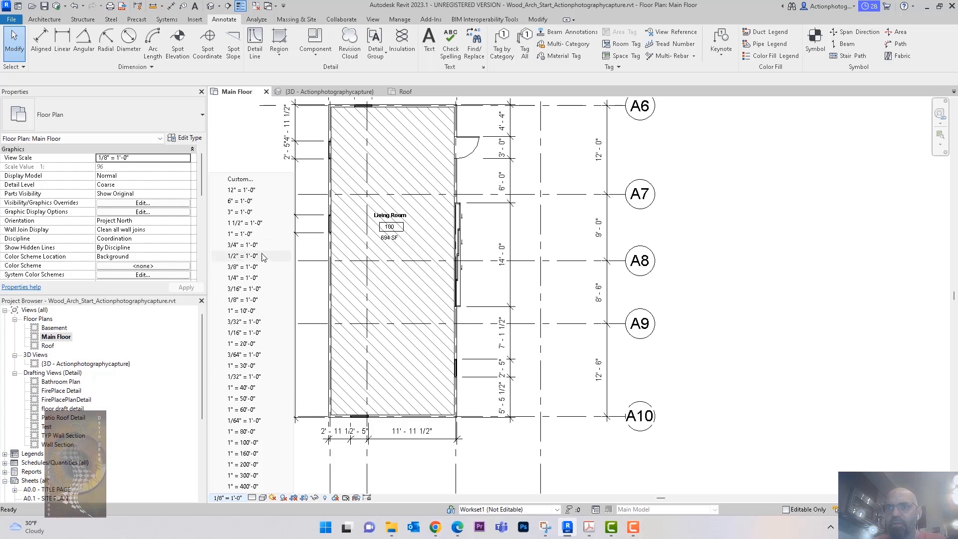
left_click(256, 278)
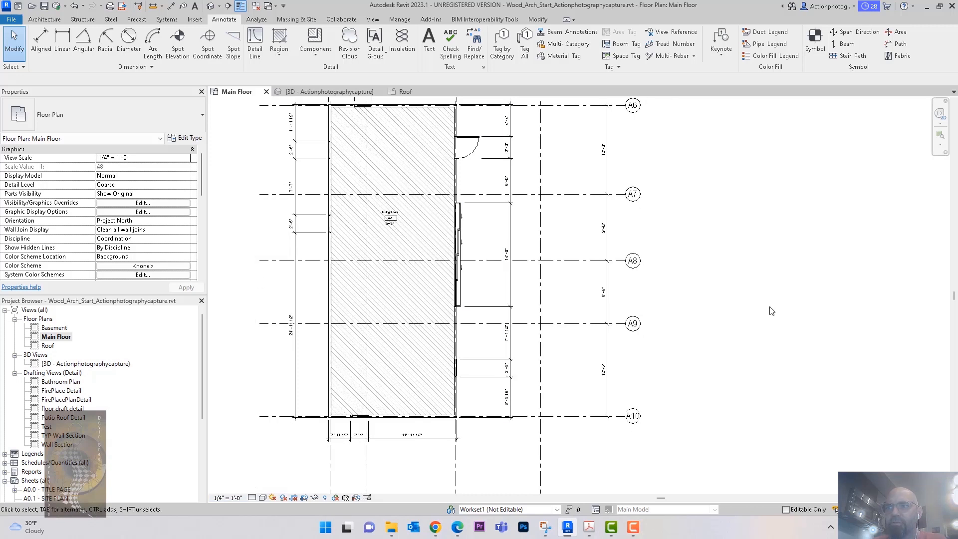
middle_click_drag(746, 307, 771, 345)
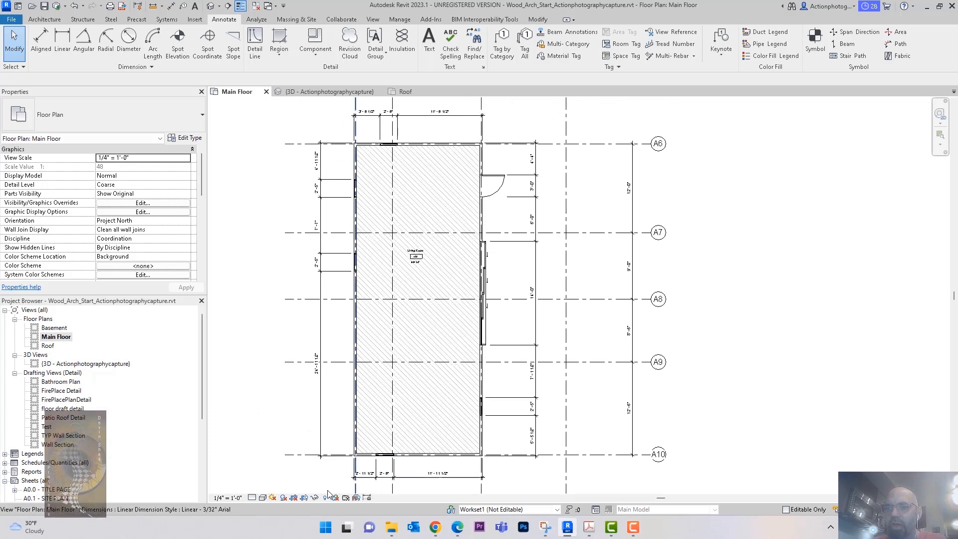
Set the Main Floor plan's detail level to Medium.
left_click(251, 498)
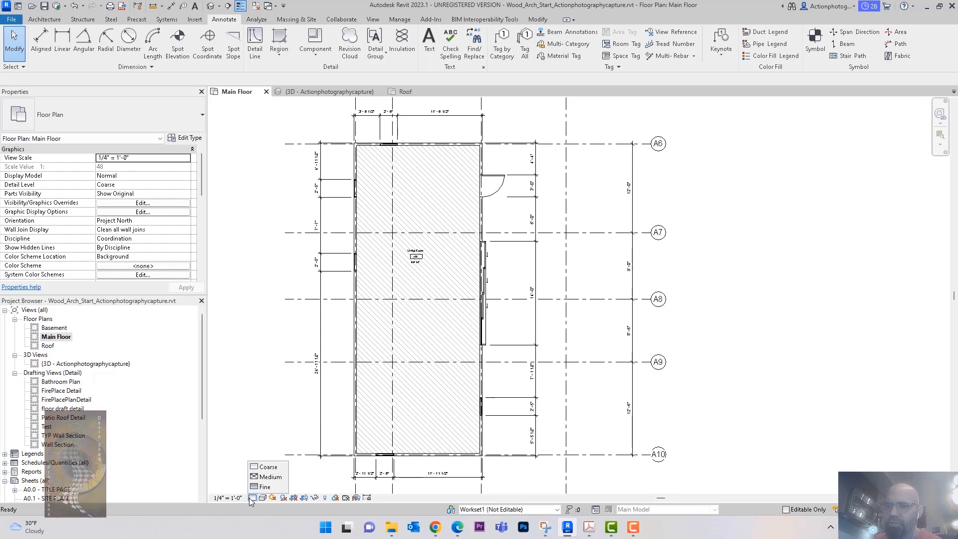
left_click(255, 441)
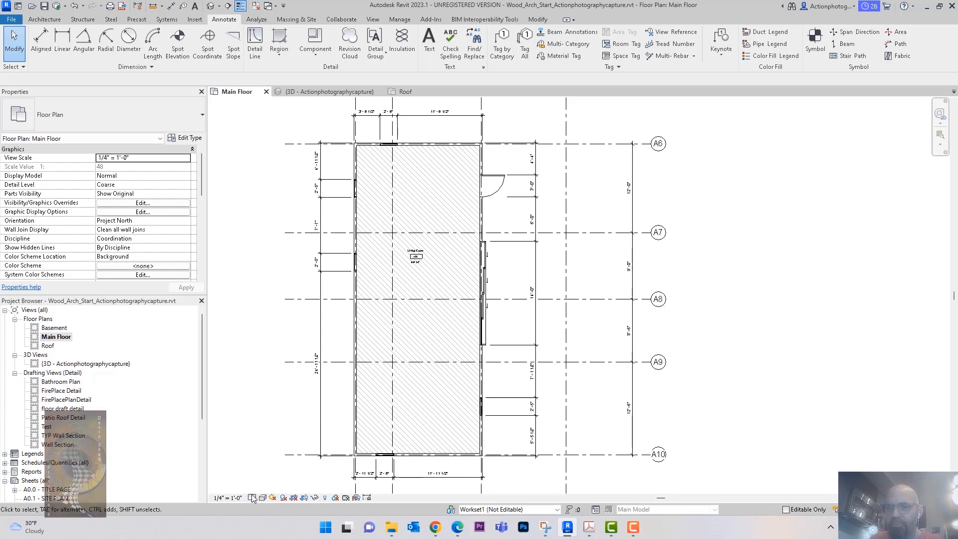
left_click(252, 498)
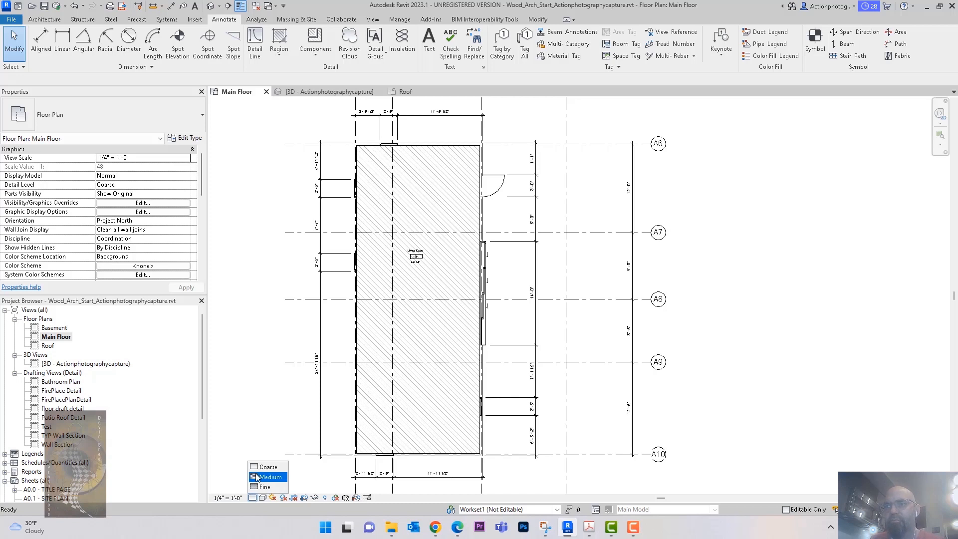
left_click(266, 476)
middle_click_drag(773, 315, 776, 318)
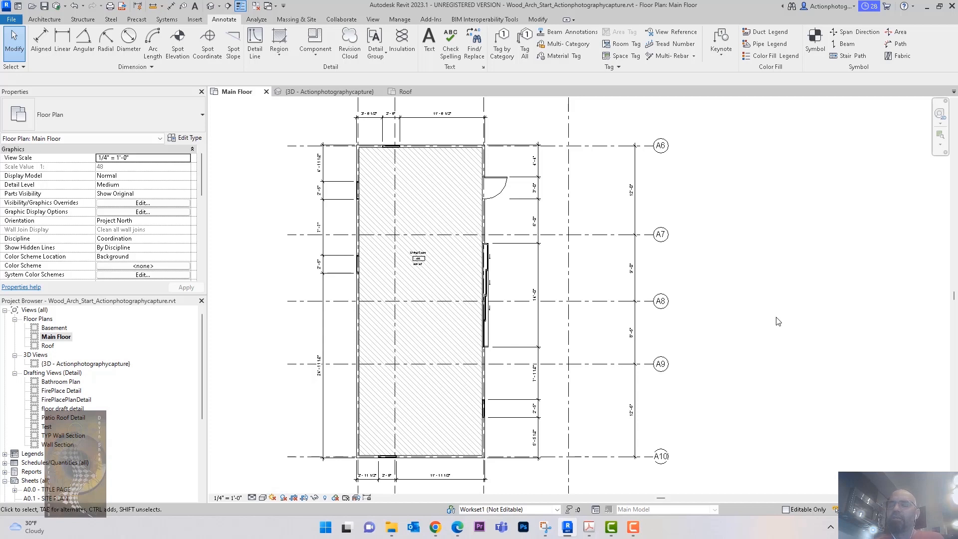
middle_click_drag(752, 332, 762, 340)
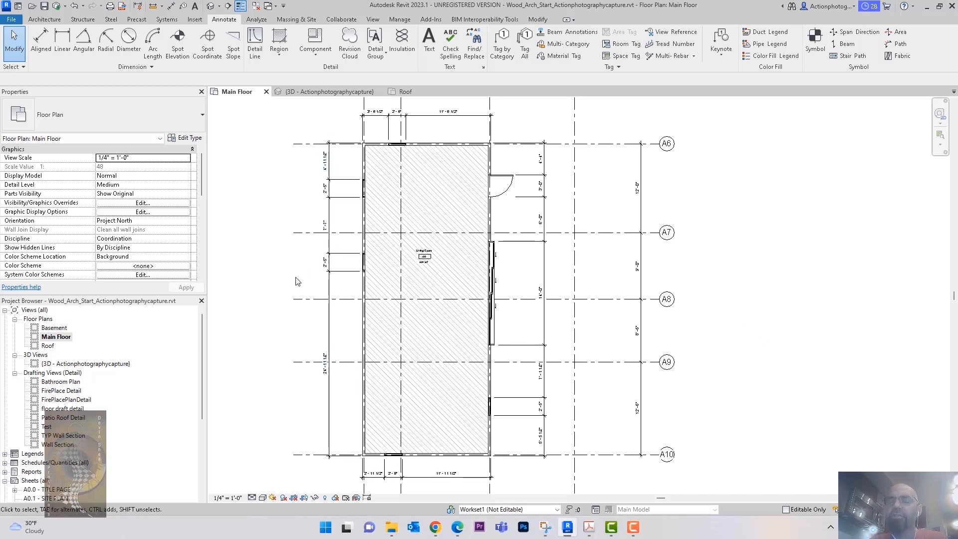
mouse_move(303, 284)
middle_mouse_down()
mouse_move(297, 290)
mouse_move(293, 280)
middle_mouse_up()
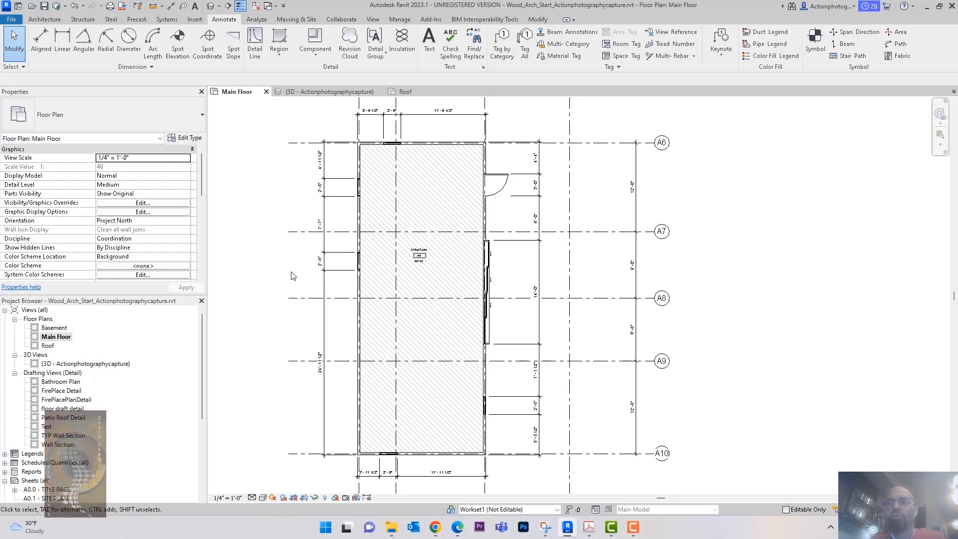
middle_click_drag(272, 276, 273, 279)
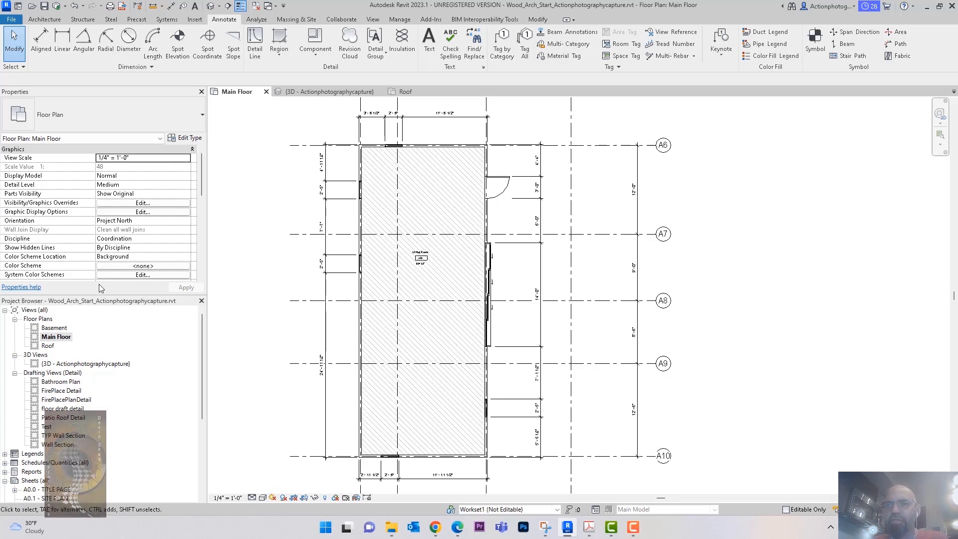
middle_click_drag(273, 278, 277, 272)
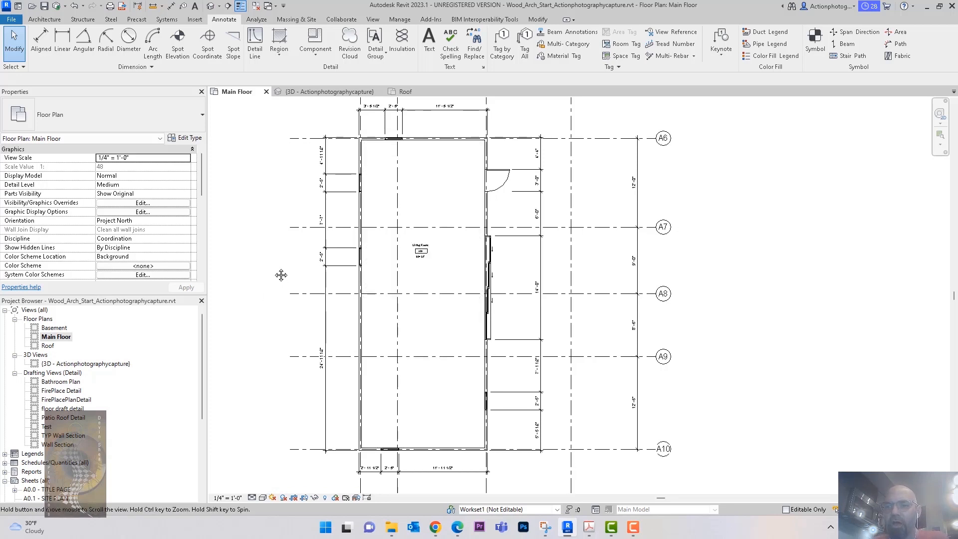
left_click(252, 498)
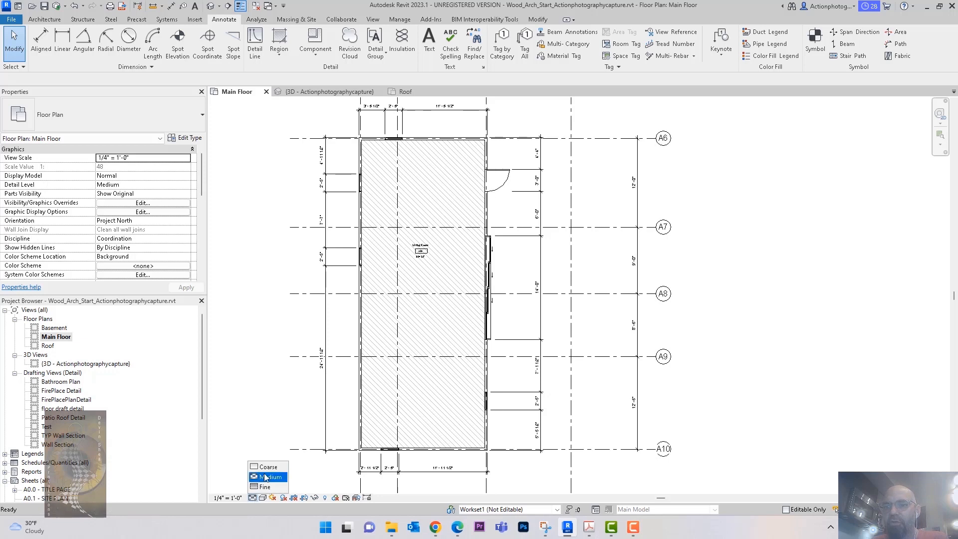
left_click(266, 417)
scroll(272, 412, "down", 2)
middle_click_drag(272, 411, 276, 405)
scroll(283, 414, "up", 1)
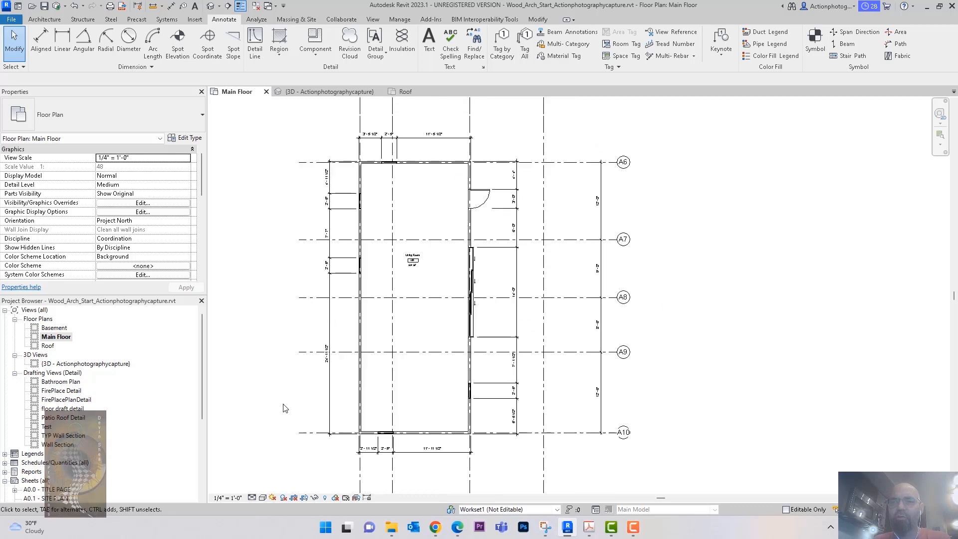
scroll(279, 415, "up", 1)
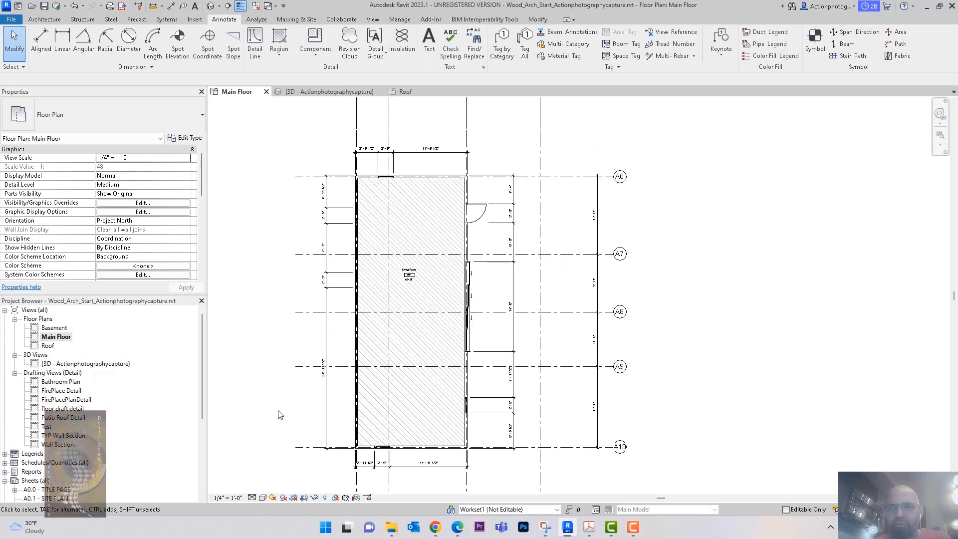
middle_click_drag(280, 415, 291, 399)
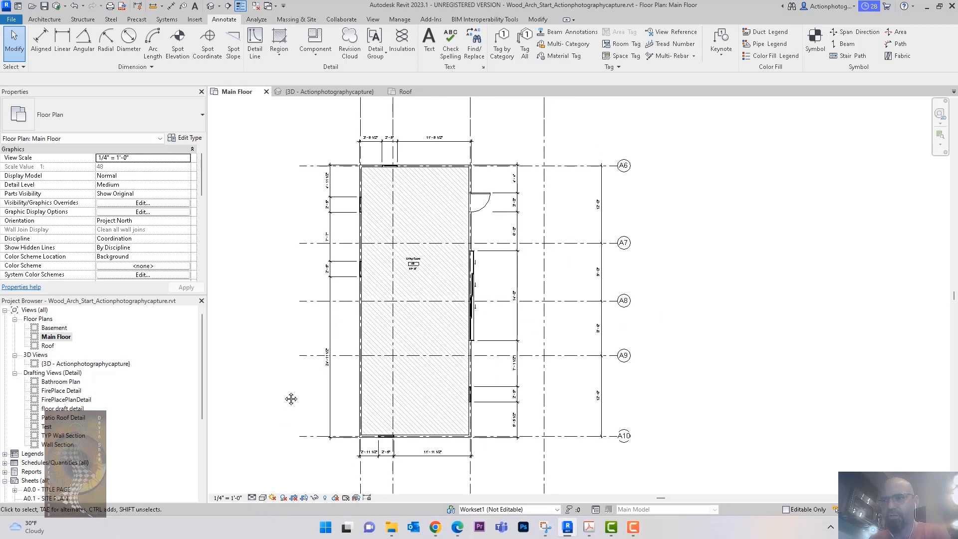
Set the new window's distance from the outer wall face at grid A10 to 4' - 10".
scroll(566, 392, "up", 3)
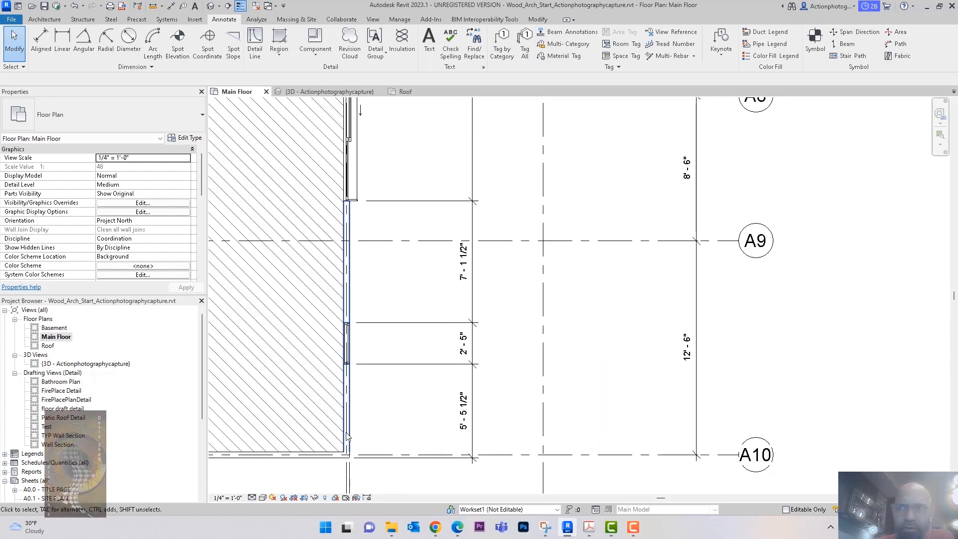
left_click(351, 353)
left_click(465, 412)
type("4 10")
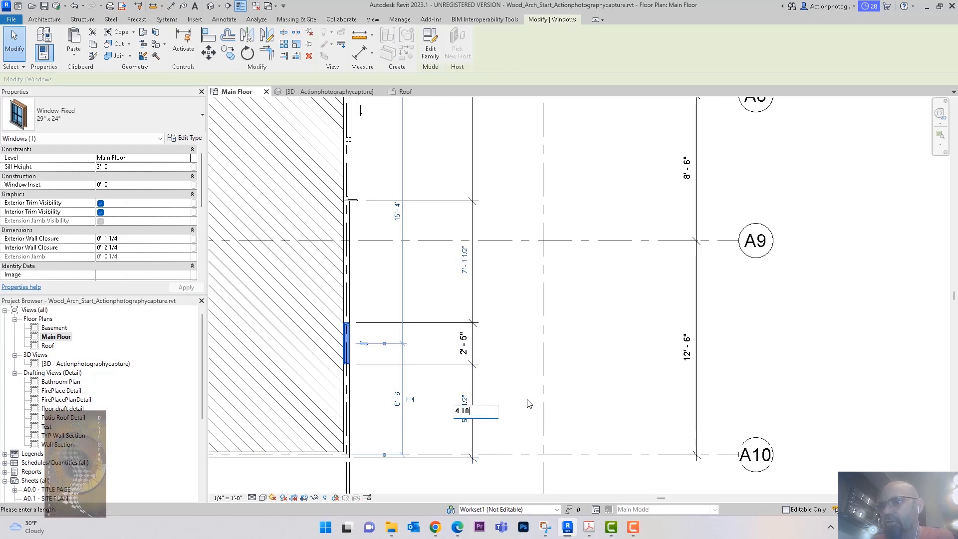
key("Return")
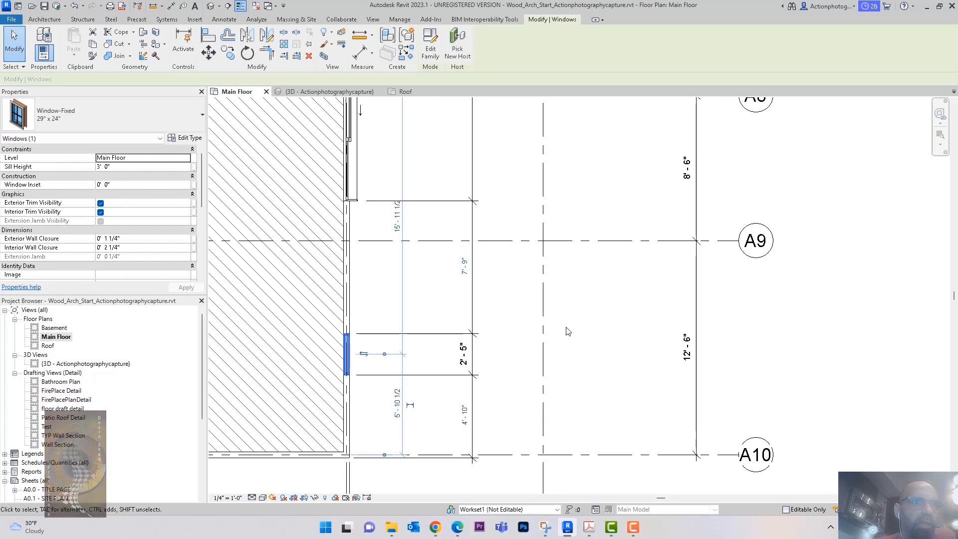
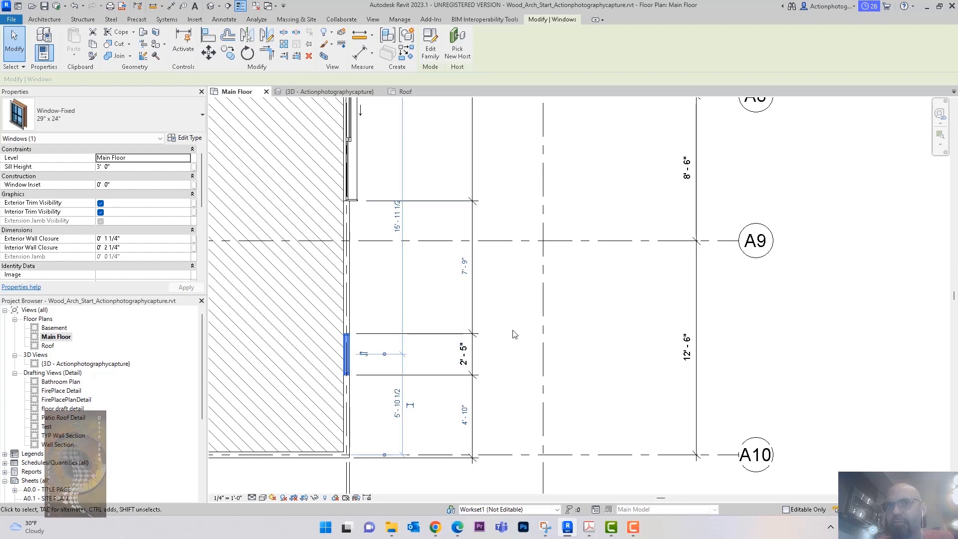
Set the 29" x 24" fixed window type's width to 5' and height to 4'.
left_click(143, 126)
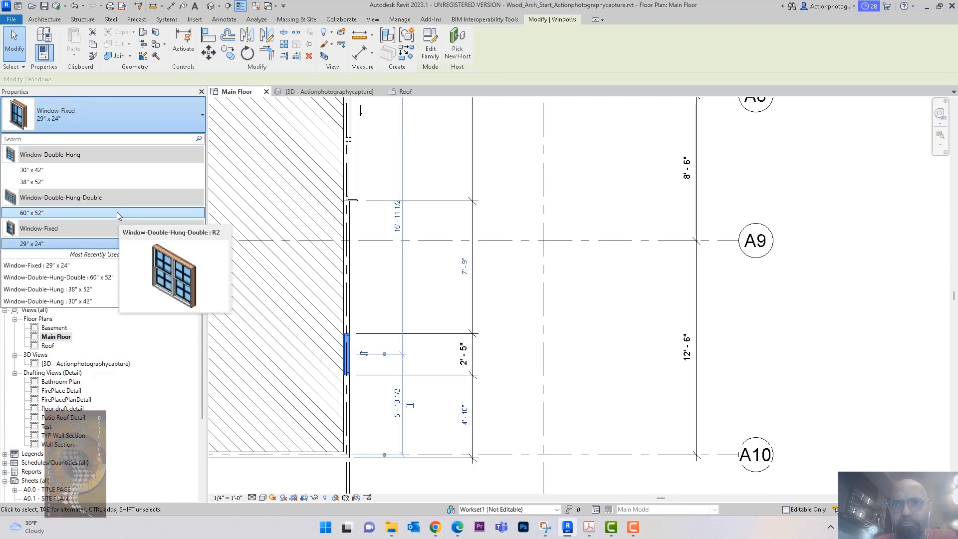
left_click(84, 243)
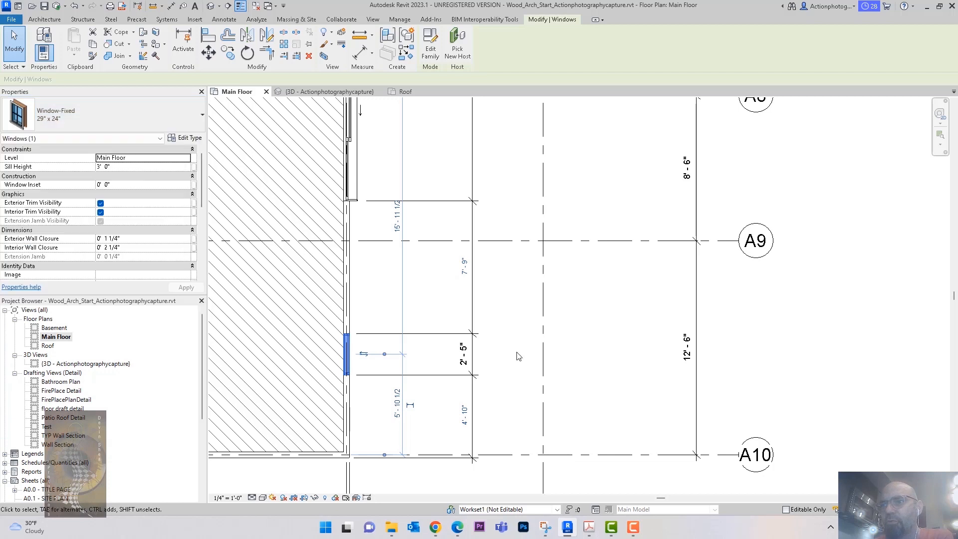
left_click(194, 140)
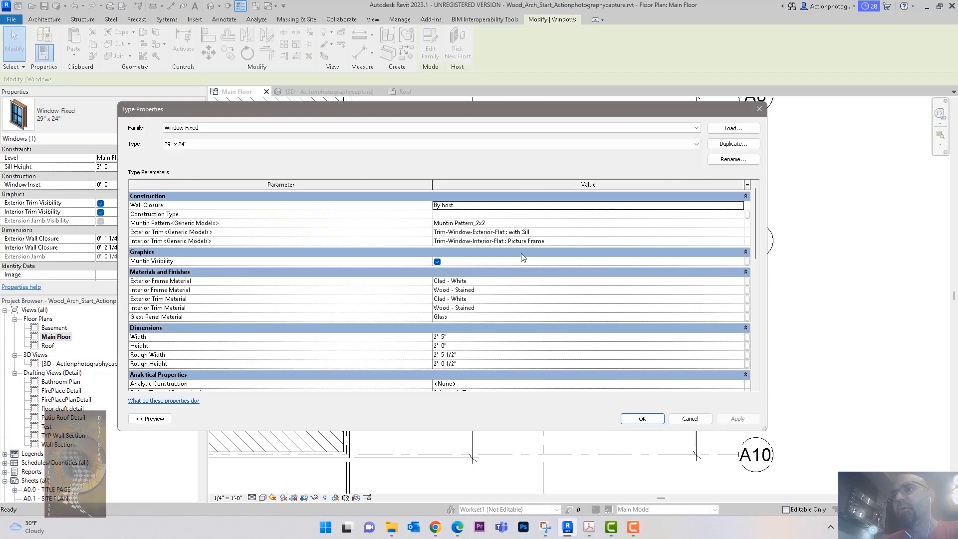
left_click(498, 338)
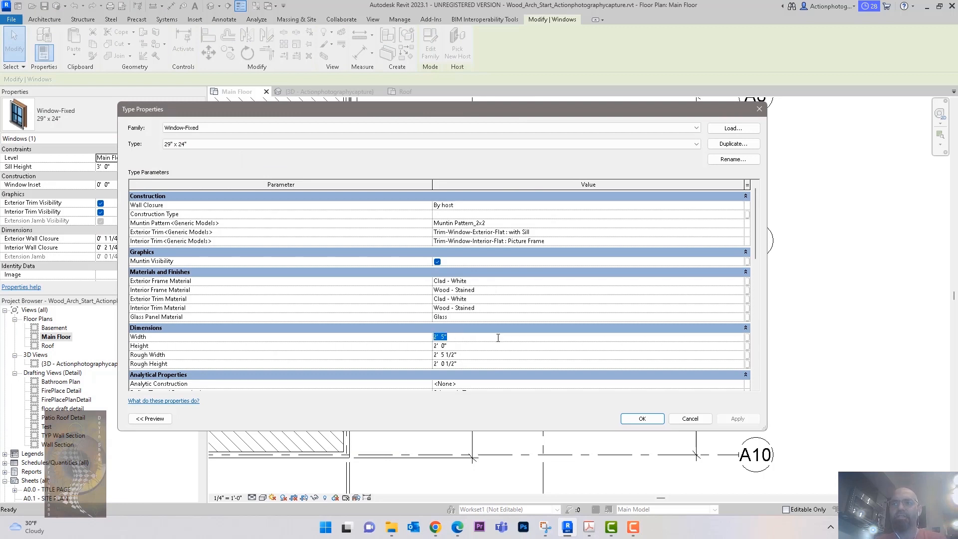
type("5")
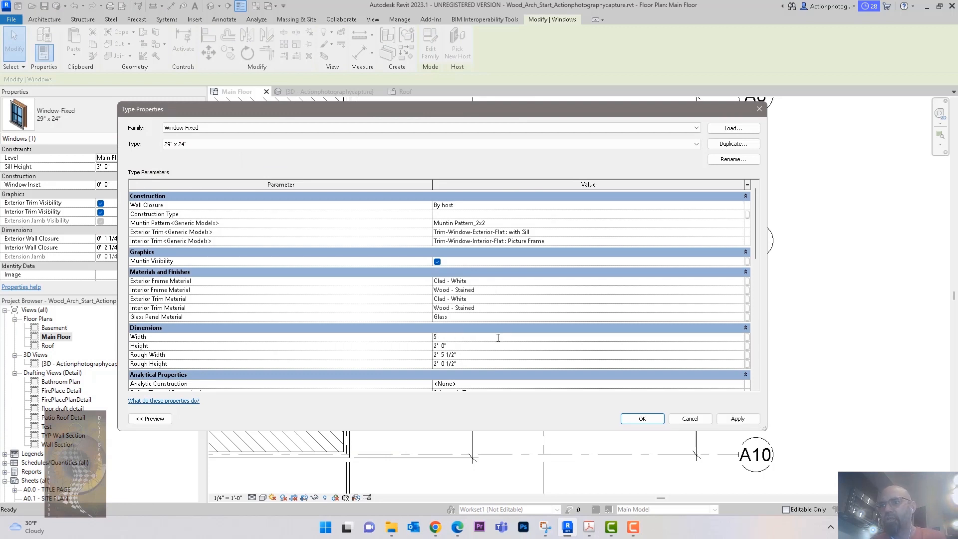
key("Tab")
type("4")
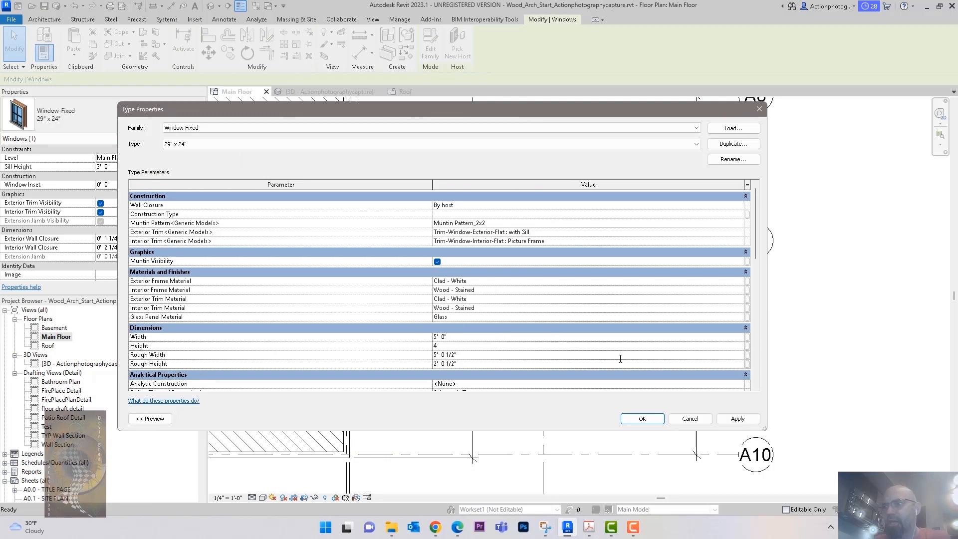
left_click_drag(658, 106, 901, 46)
left_click(903, 360)
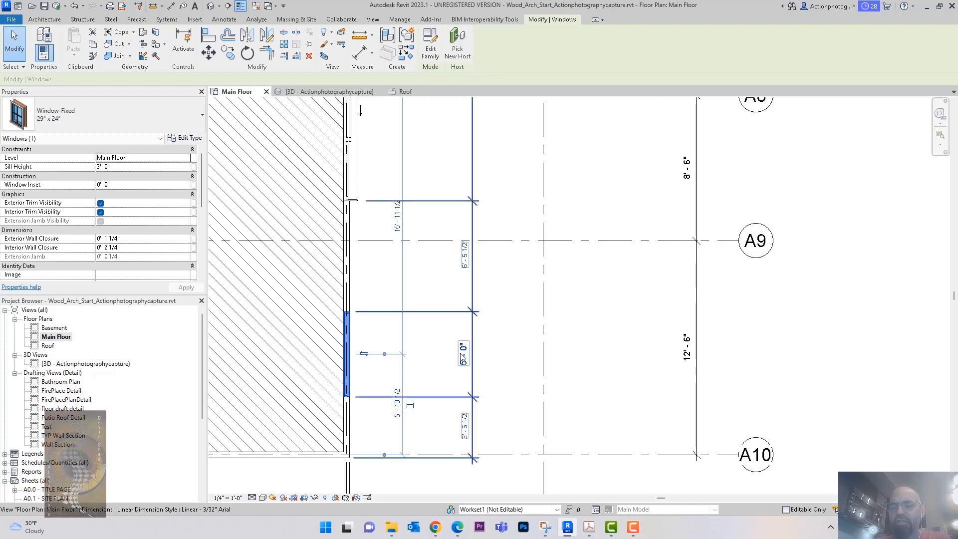
Duplicate the resized window's type as 5 x 4 and assign it to the window between grids A9 and A10.
left_click(186, 138)
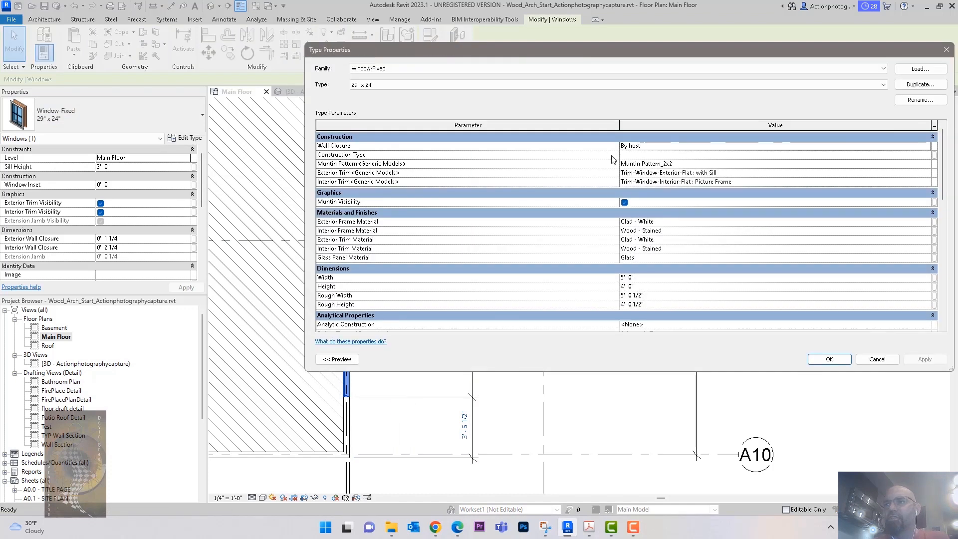
left_click_drag(582, 47, 438, 62)
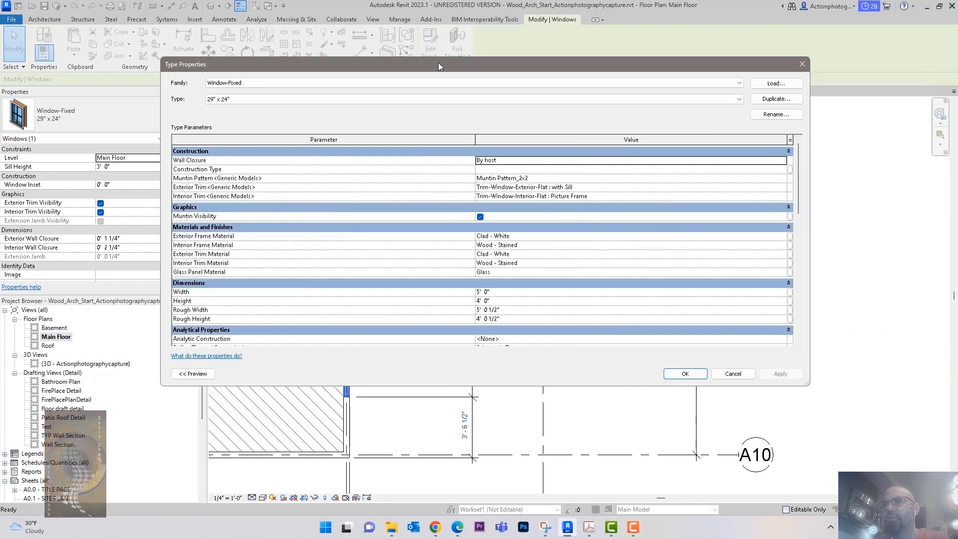
left_click(776, 98)
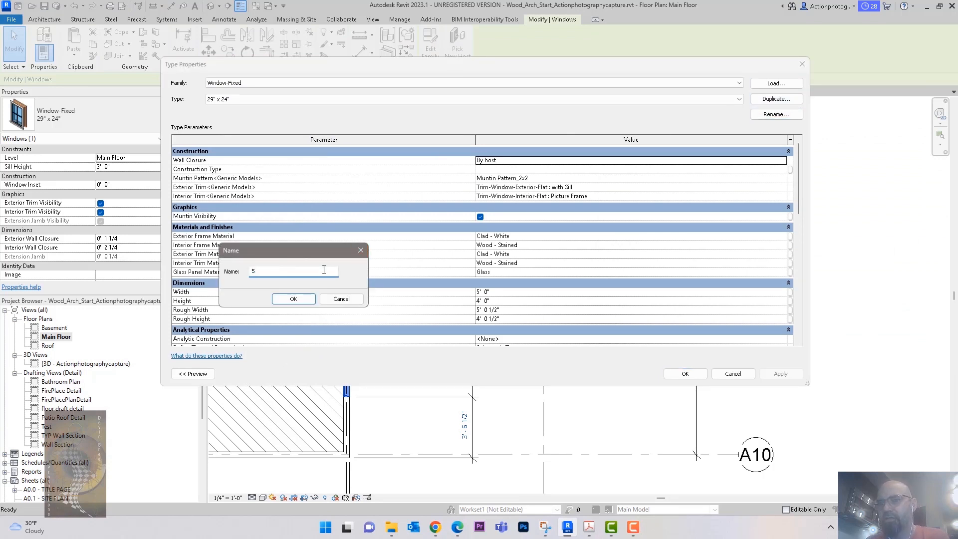
type("4")
left_click(276, 301)
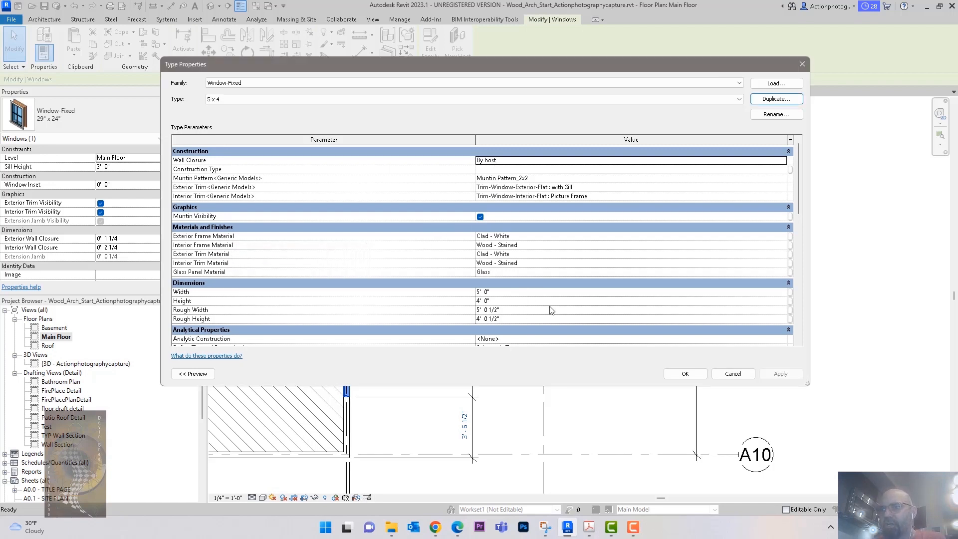
left_click(685, 374)
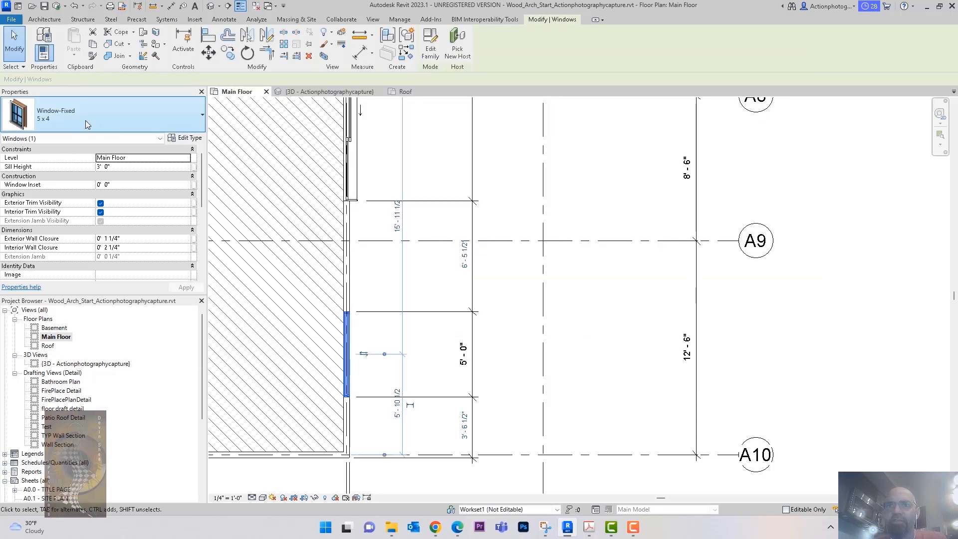
left_click(588, 305)
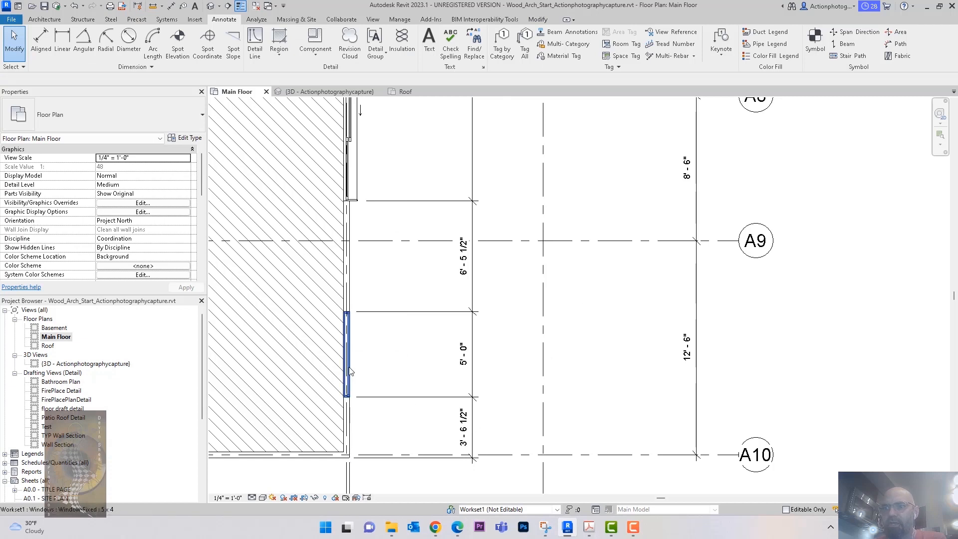
Set the 5 x 4 window's distance from the outer wall face at grid A10 to 4' - 10".
left_click(346, 382)
left_click(463, 428)
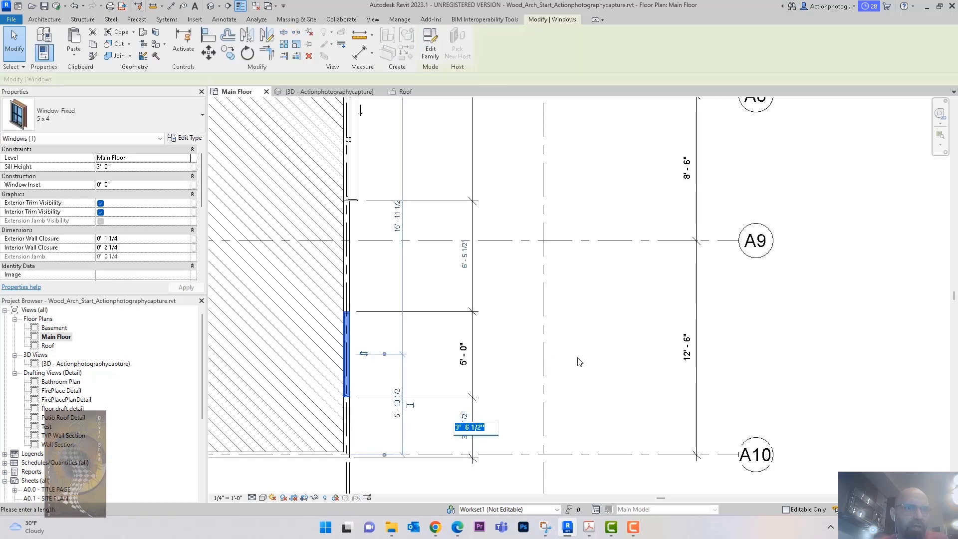
type("4 10")
key("Return")
left_click(579, 333)
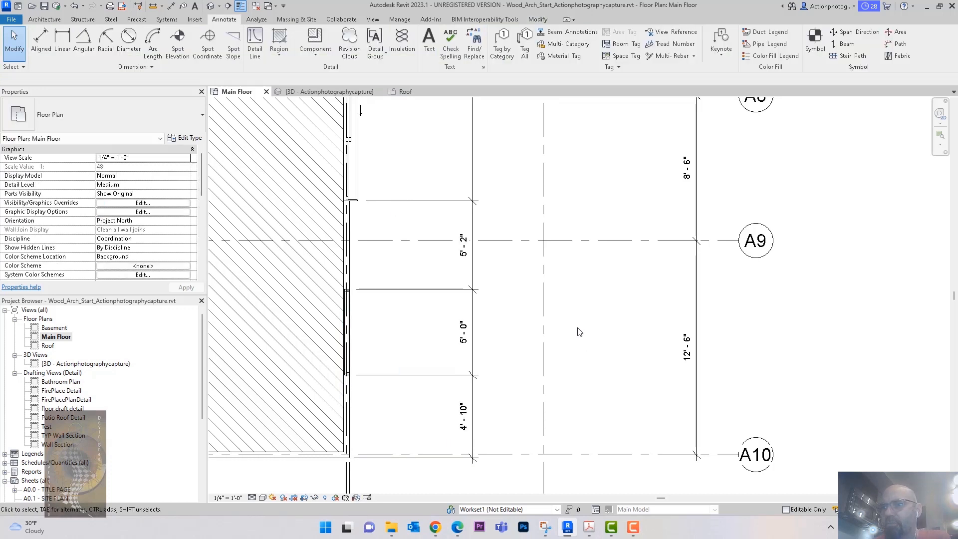
Duplicate the type of the fixed window in the wall along grid A10 as 30" x 4'.
middle_click_drag(579, 334, 590, 361)
scroll(590, 361, "down", 3)
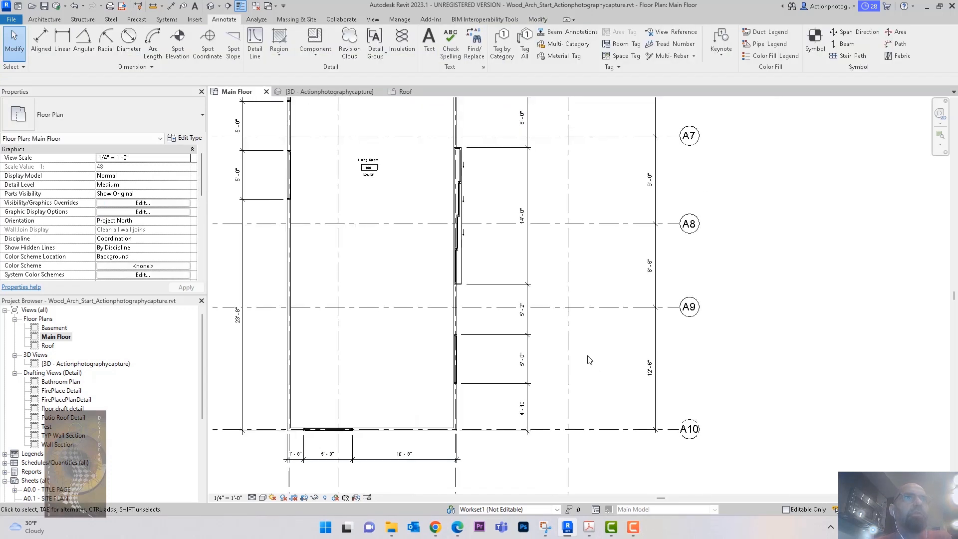
middle_click_drag(590, 351, 592, 409)
scroll(609, 364, "down", 2)
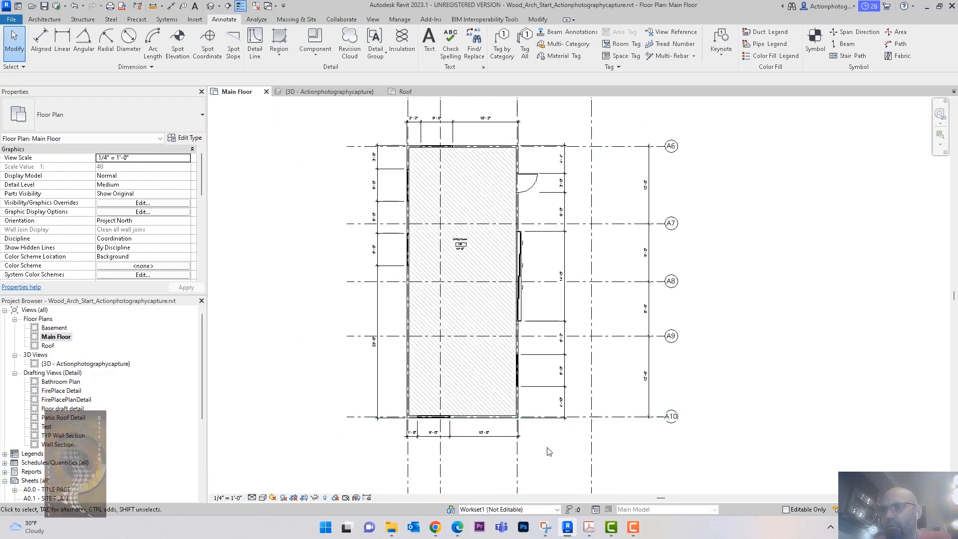
middle_click_drag(549, 452, 569, 422)
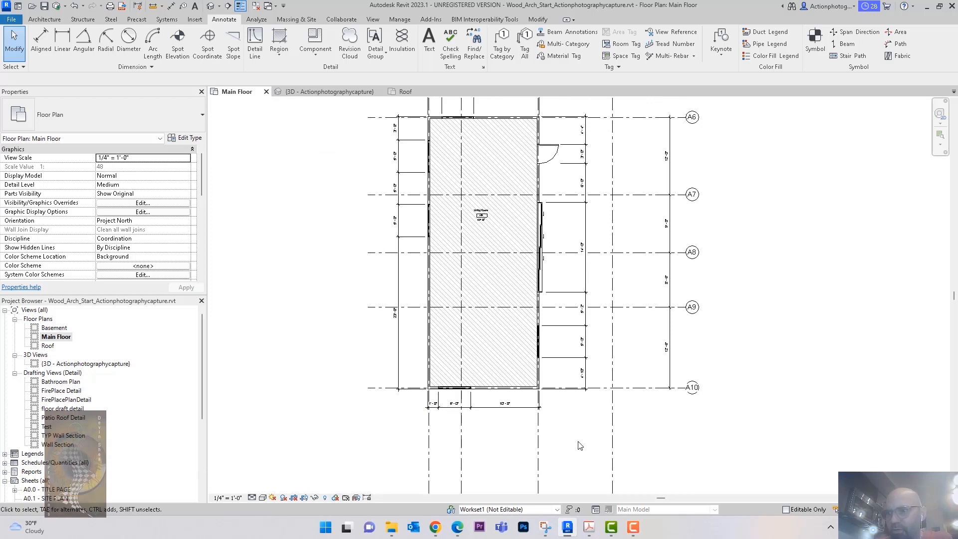
scroll(469, 404, "up", 1)
left_click(453, 384)
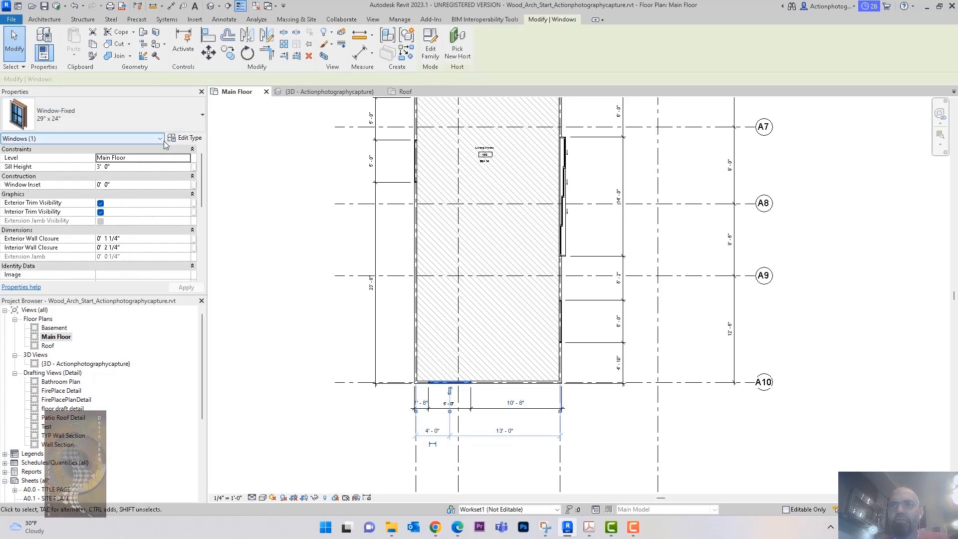
left_click(182, 138)
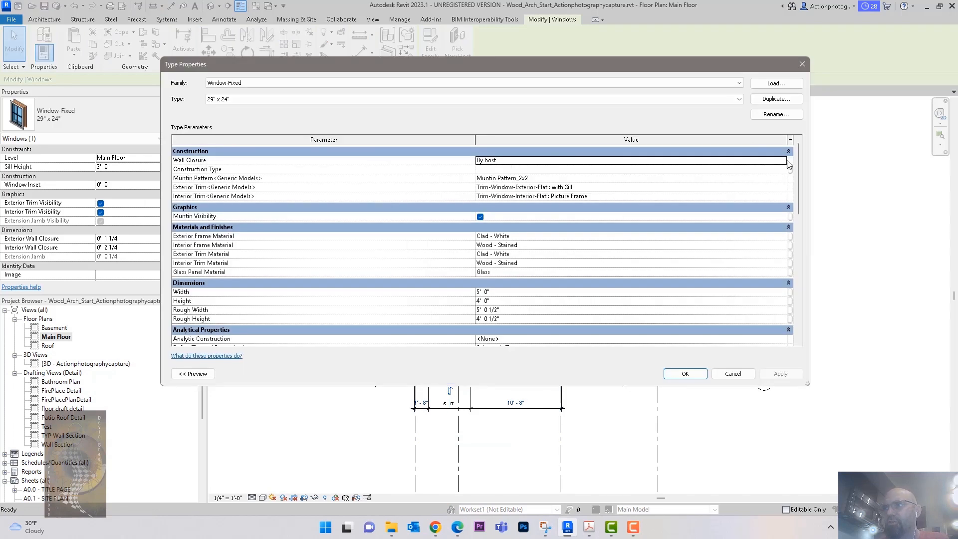
left_click(776, 99)
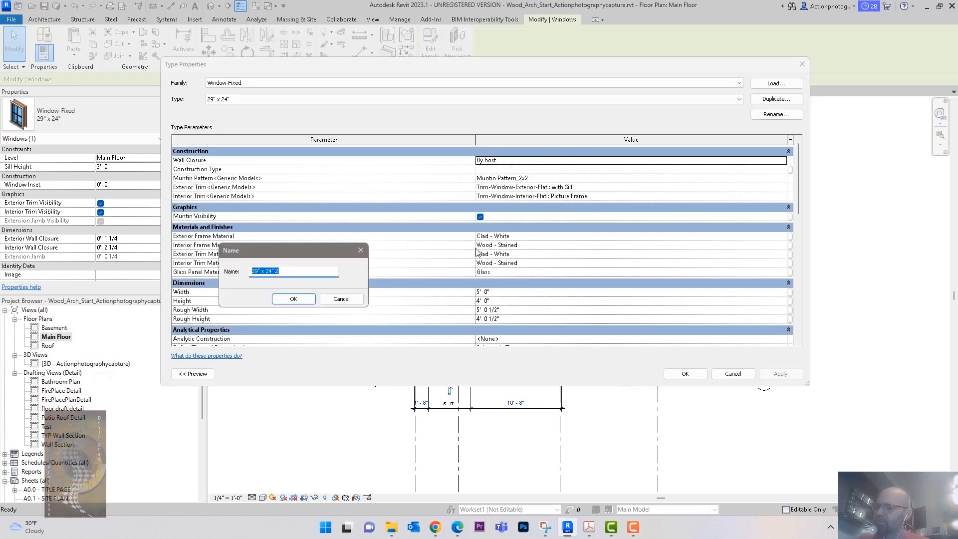
type("30\" x 4'")
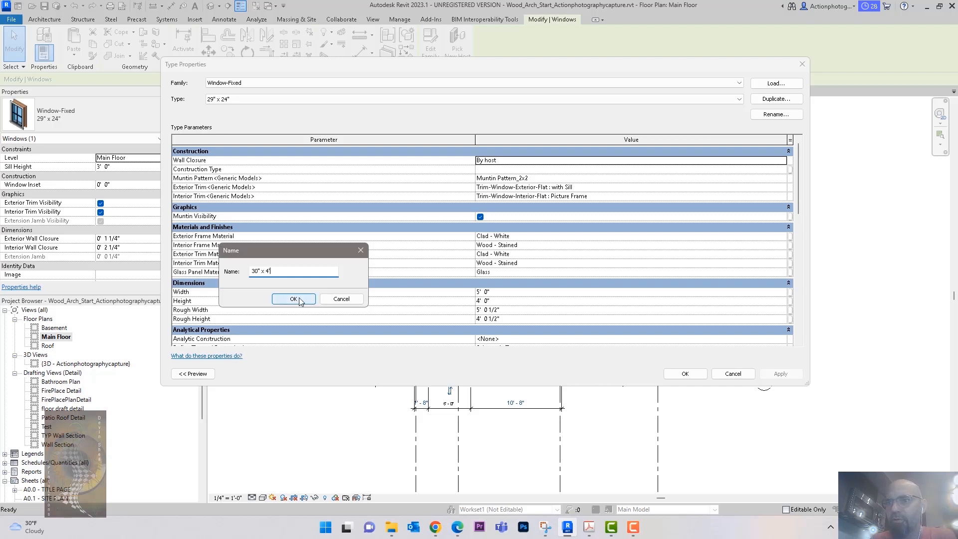
left_click(293, 299)
Set the 30" x 4' window type's width to 30" and apply it to the window along grid A10.
left_click(511, 292)
type("30")
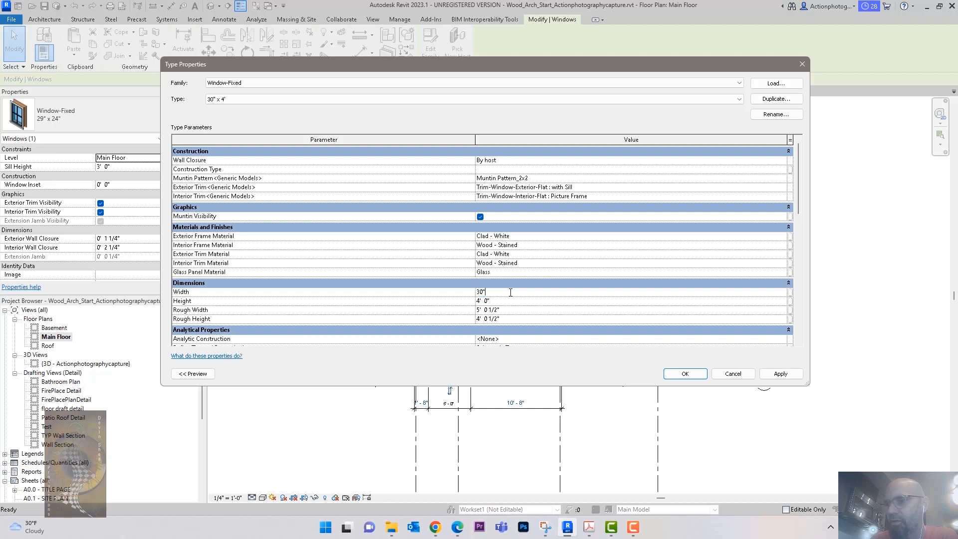
left_click(684, 373)
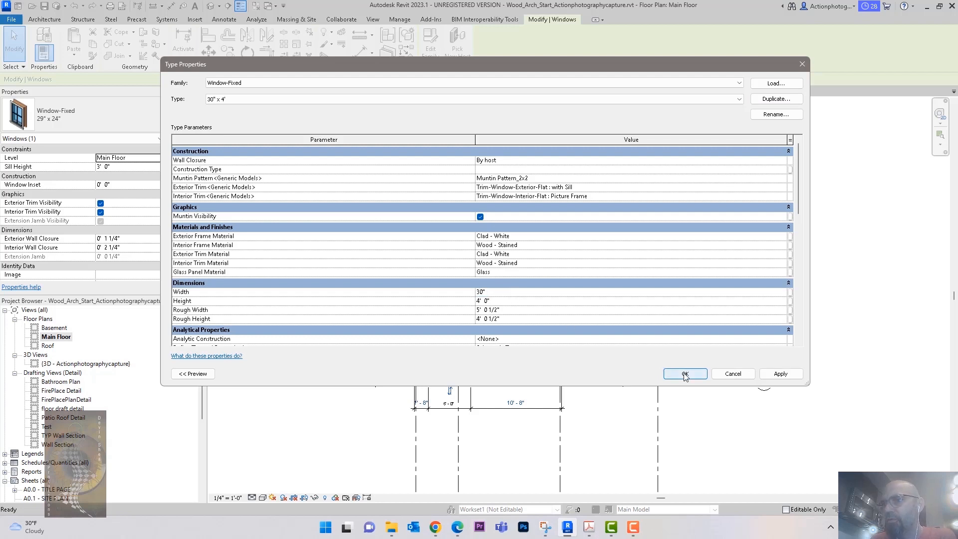
left_click(684, 373)
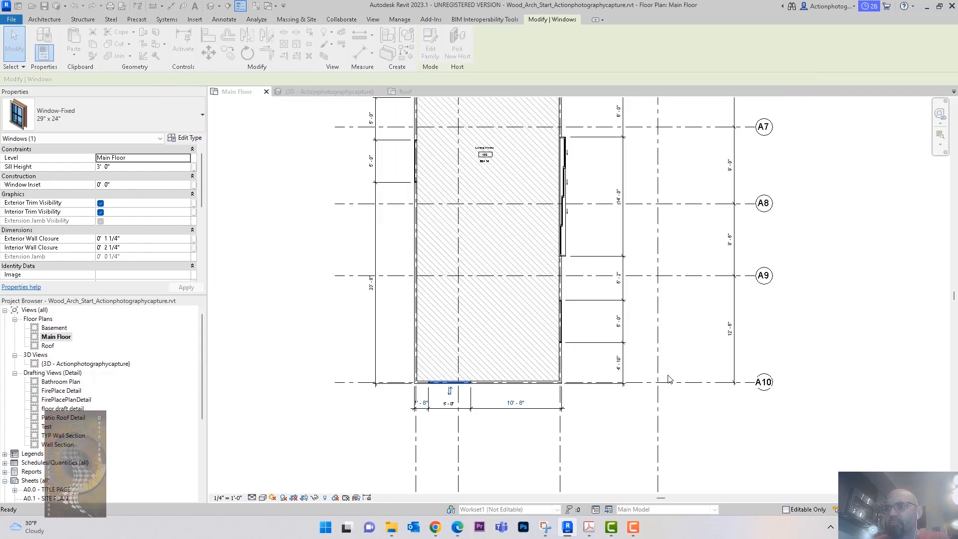
Set the 30" x 4' window's distance from the outer face of the long wall opposite the doors to 2' - 2".
scroll(490, 442, "up", 2)
scroll(490, 442, "up", 1)
left_click(363, 366)
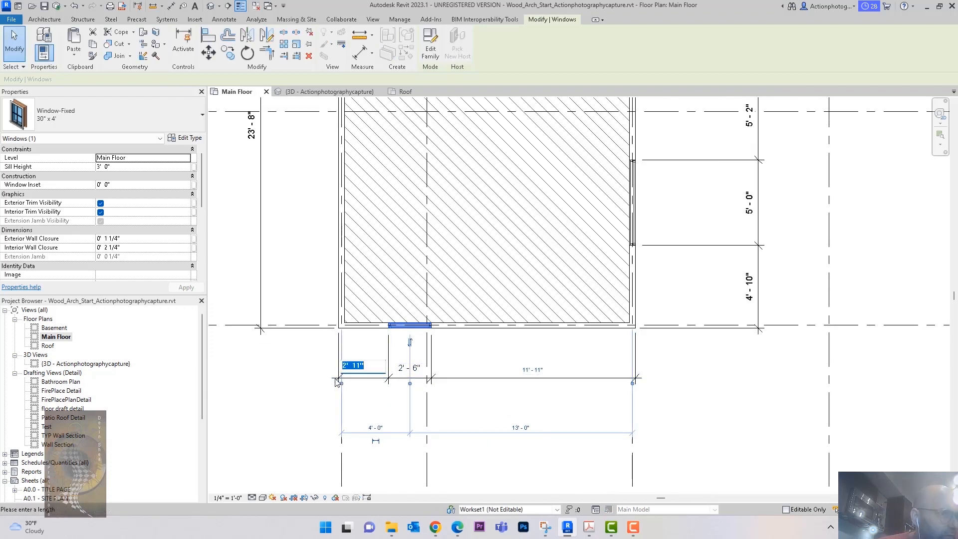
type("2' - 2")
key("Return")
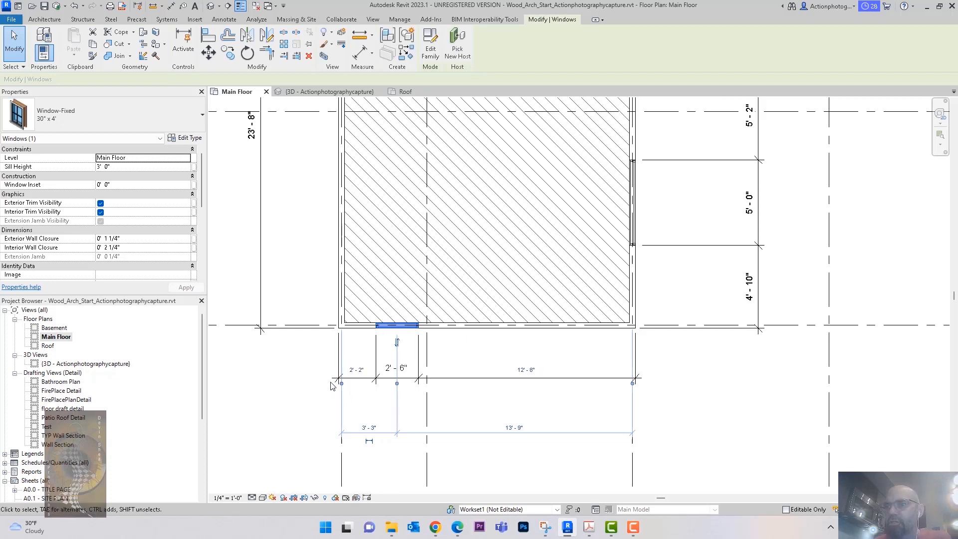
left_click(298, 375)
Copy the window below grid A7 on the wall opposite the doors twice toward grid A10, placing the first copy 10' - 0" away.
middle_click_drag(479, 344, 503, 400)
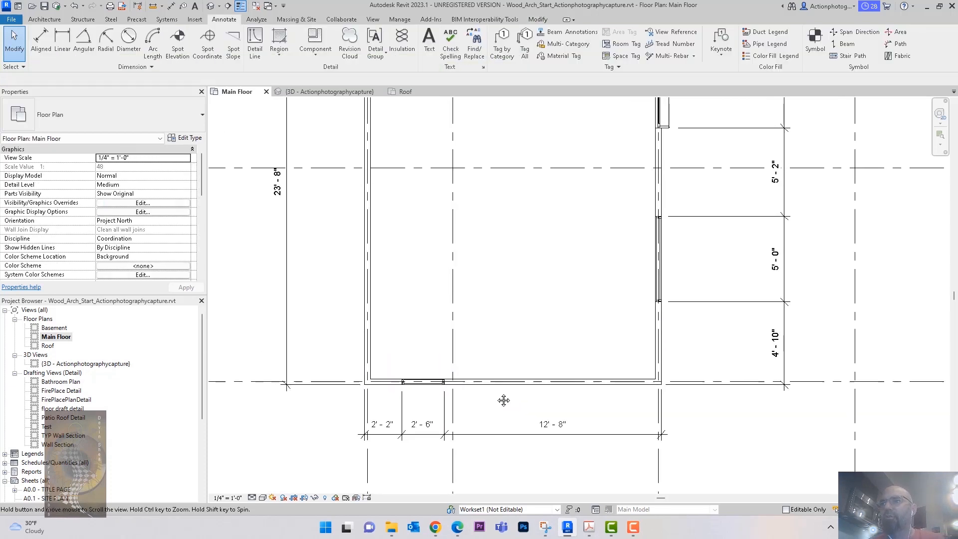
scroll(481, 349, "down", 5)
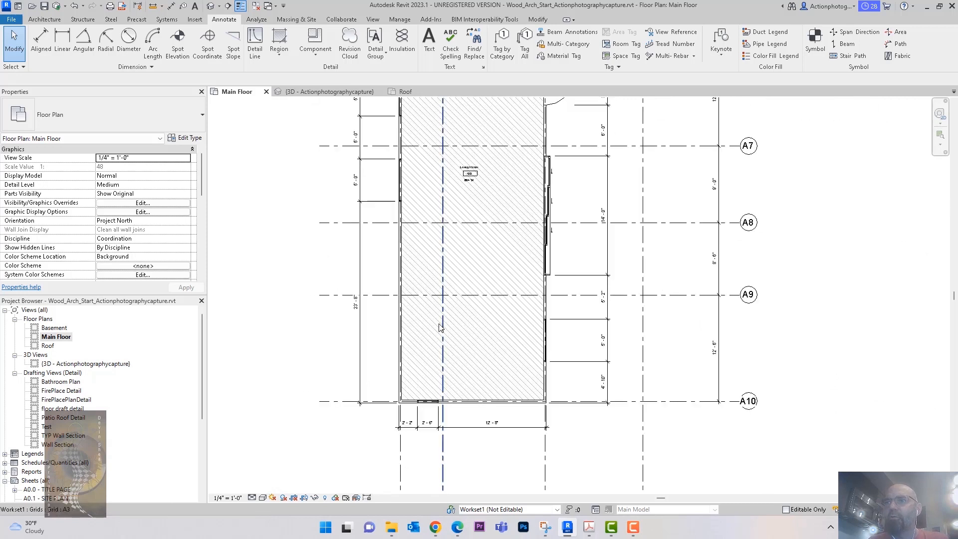
middle_click_drag(440, 328, 435, 383)
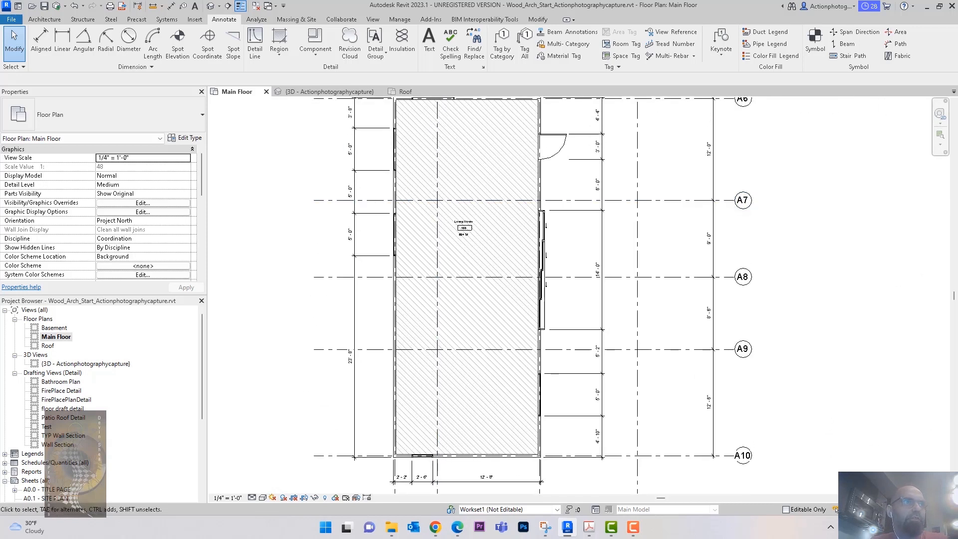
left_click(395, 235)
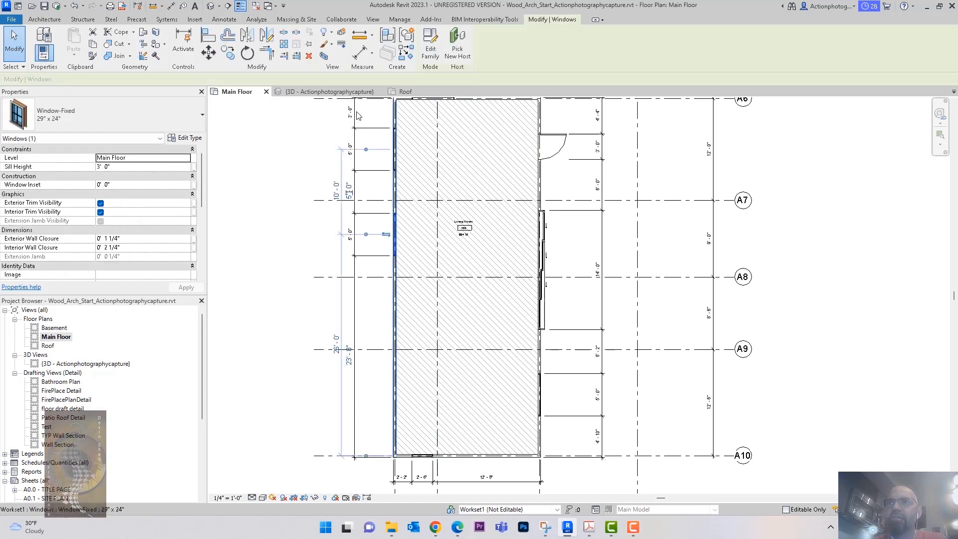
left_click(225, 58)
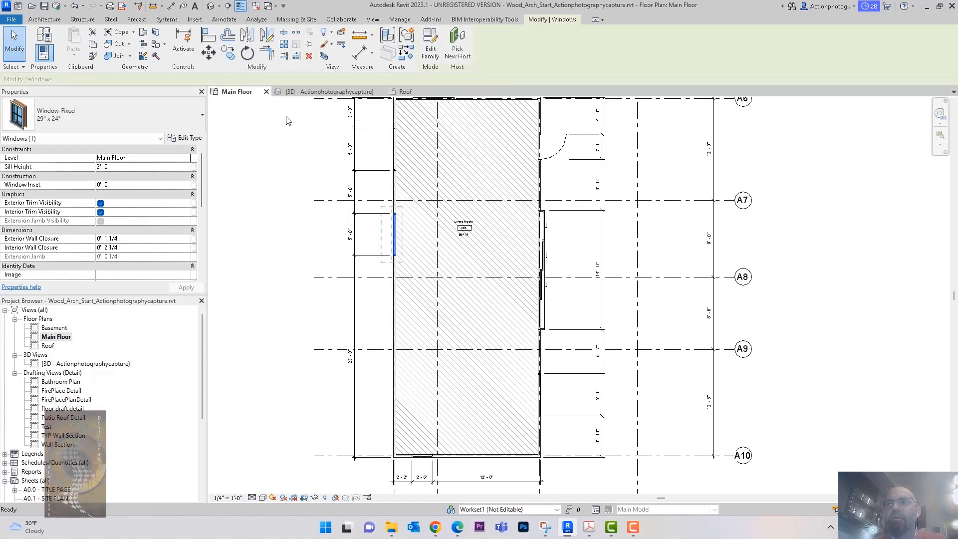
left_click(398, 235)
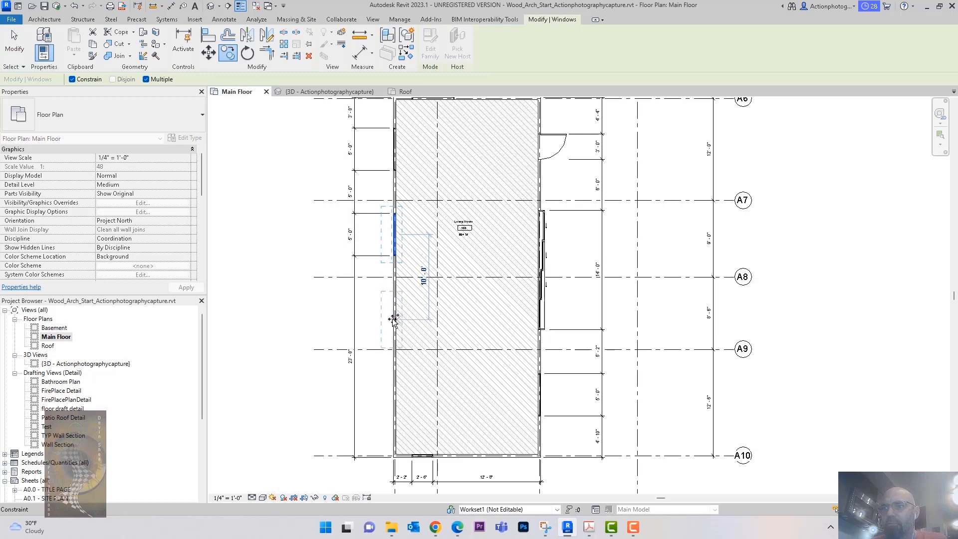
left_click(398, 319)
left_click(393, 389)
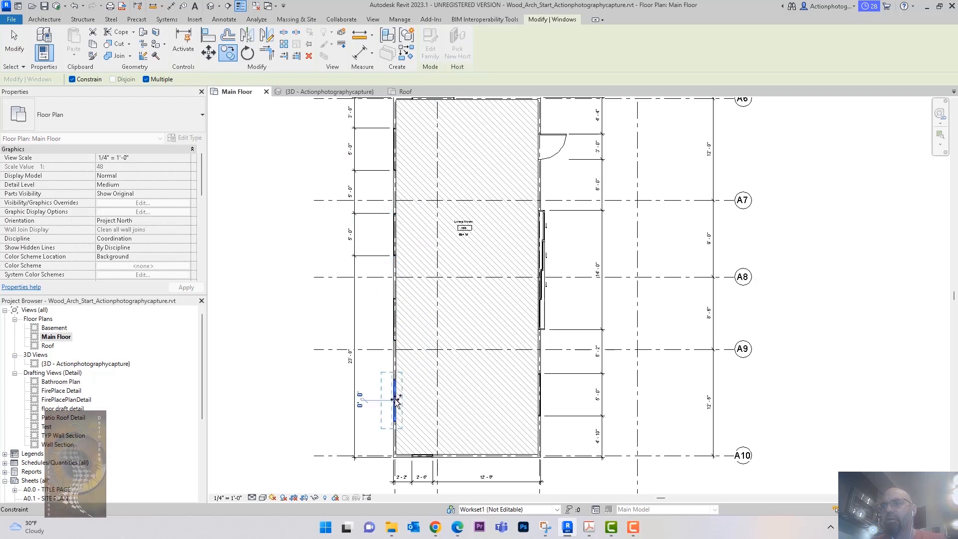
key("Escape")
key("Escape")
Add both edges of the two copied windows between grids A8 and A10 to the dimension string along the wall opposite the doors.
left_click(357, 297)
key("Escape")
left_click(357, 299)
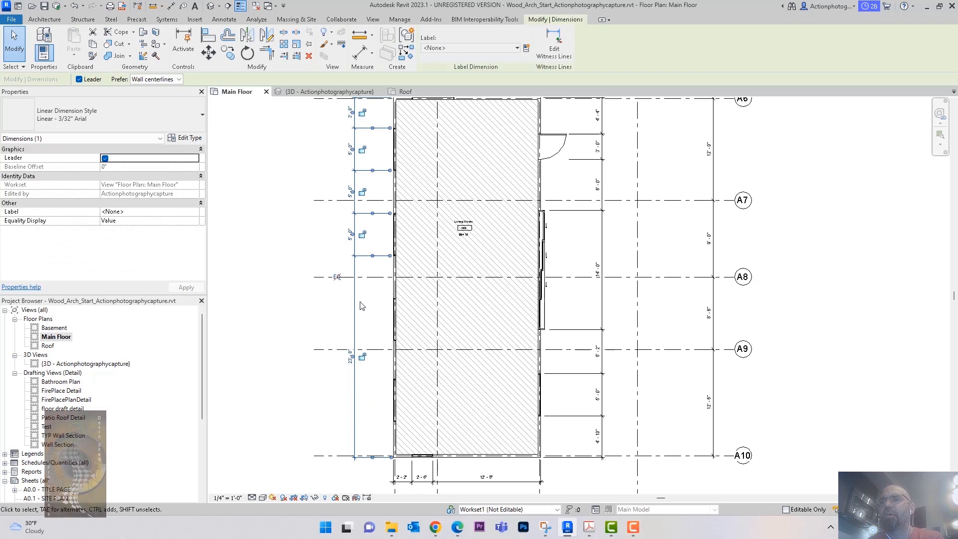
left_click(554, 42)
left_click(401, 302)
left_click(396, 345)
left_click(394, 379)
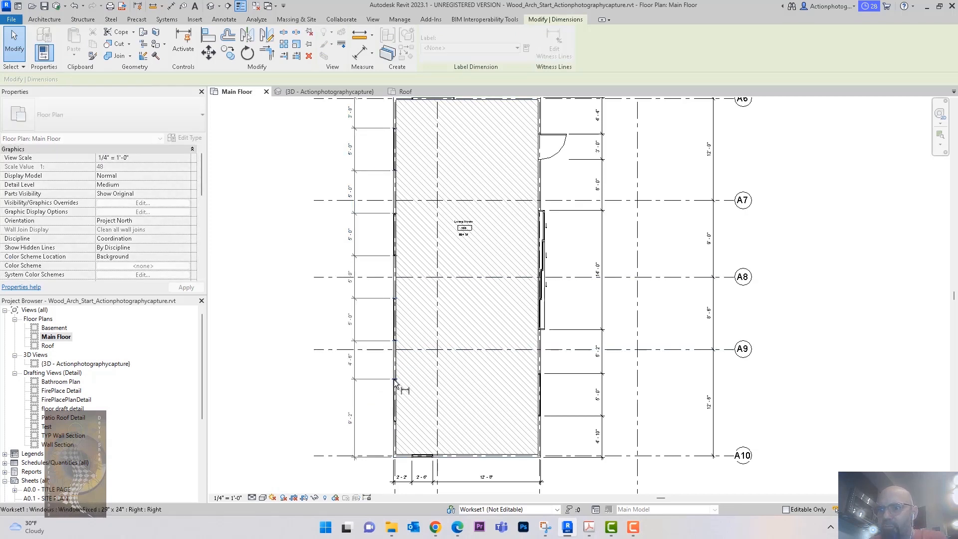
left_click(395, 422)
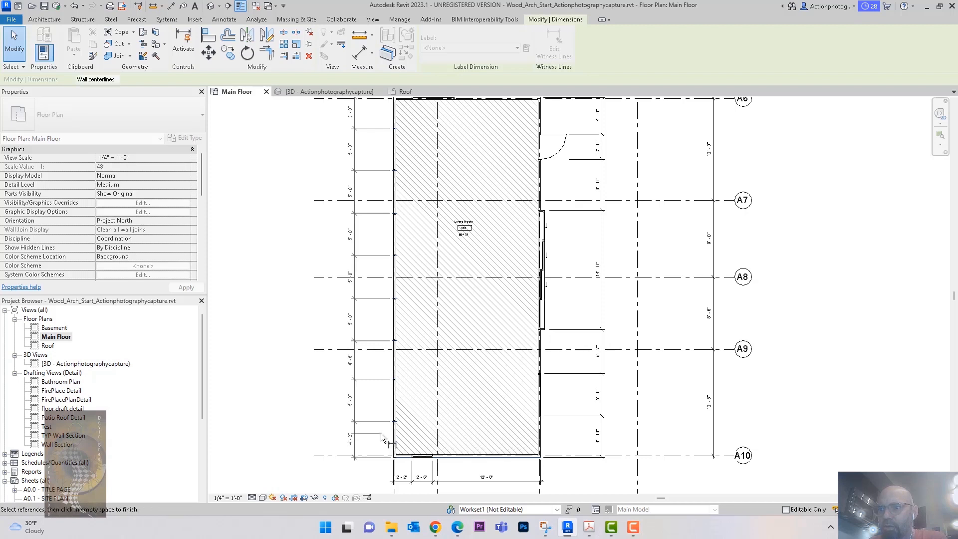
left_click(391, 434)
key("Escape")
Change the window between grids A9 and A10 on the wall opposite the doors to the Window-Fixed 5 x 4 type.
middle_click_drag(422, 400, 432, 388)
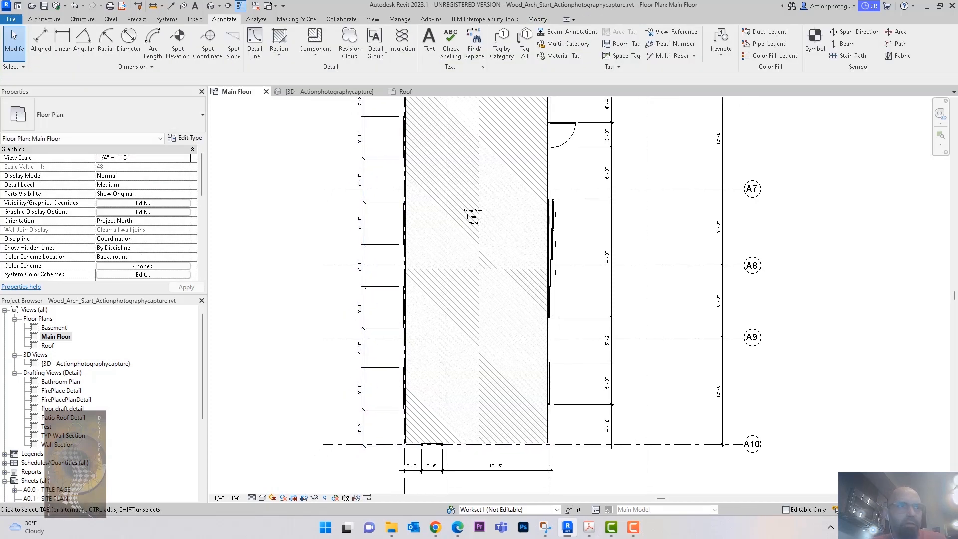
left_click(405, 392)
left_click(74, 115)
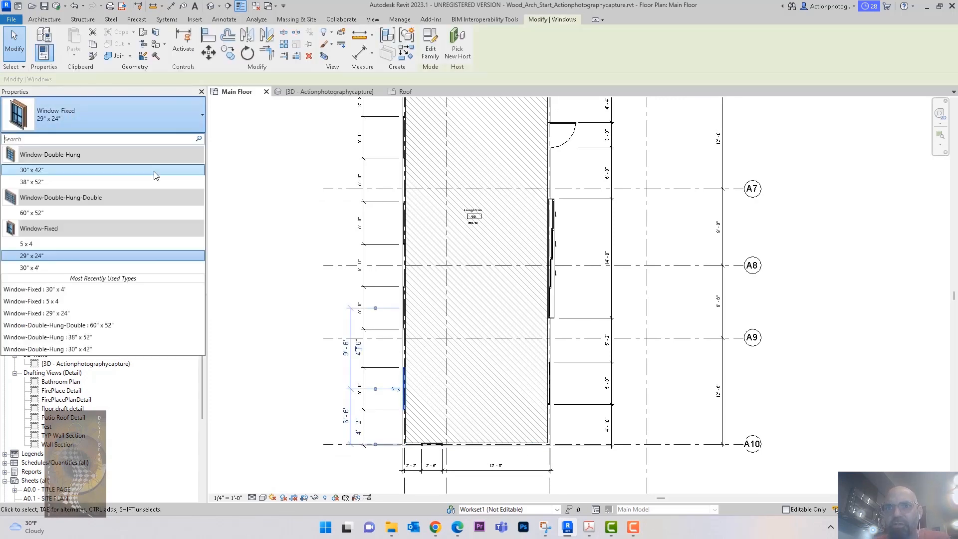
left_click(58, 244)
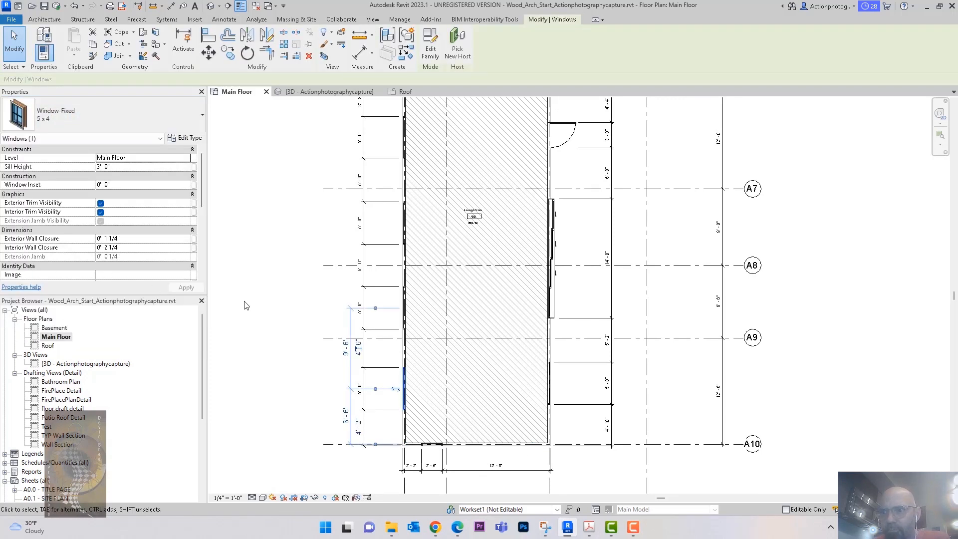
left_click(278, 293)
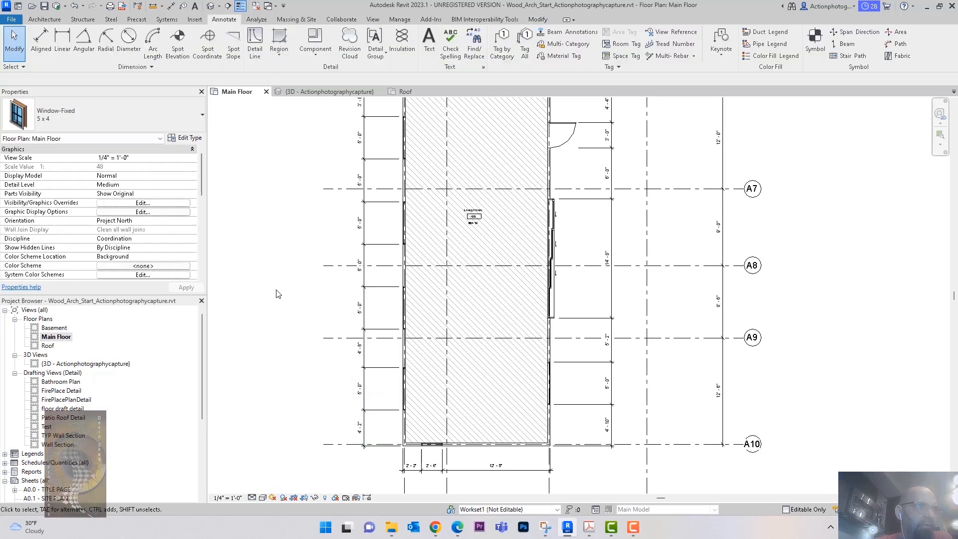
Duplicate the type of the fixed window between grids A8 and A9 on the wall opposite the doors as 38" x 4'.
left_click(408, 306)
left_click(185, 137)
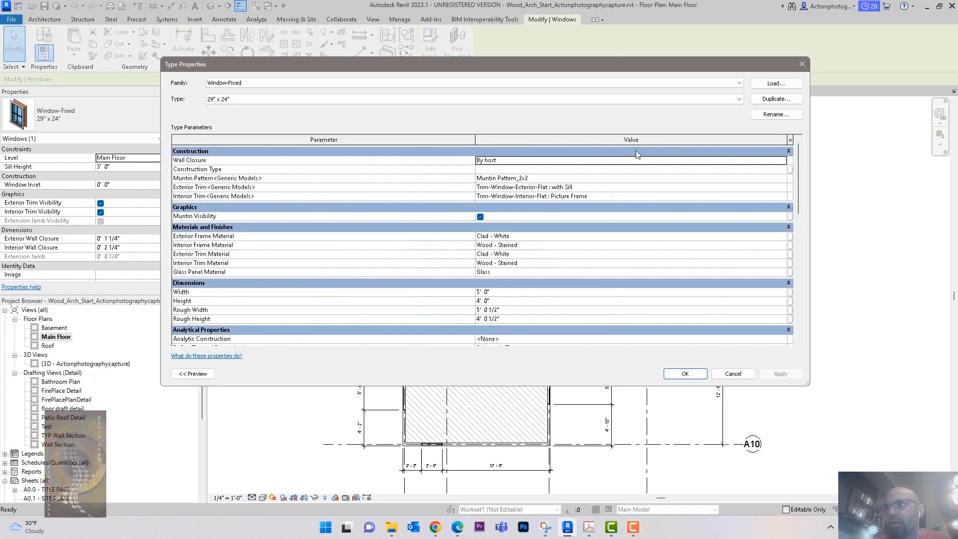
left_click(776, 98)
type("38\" x 4")
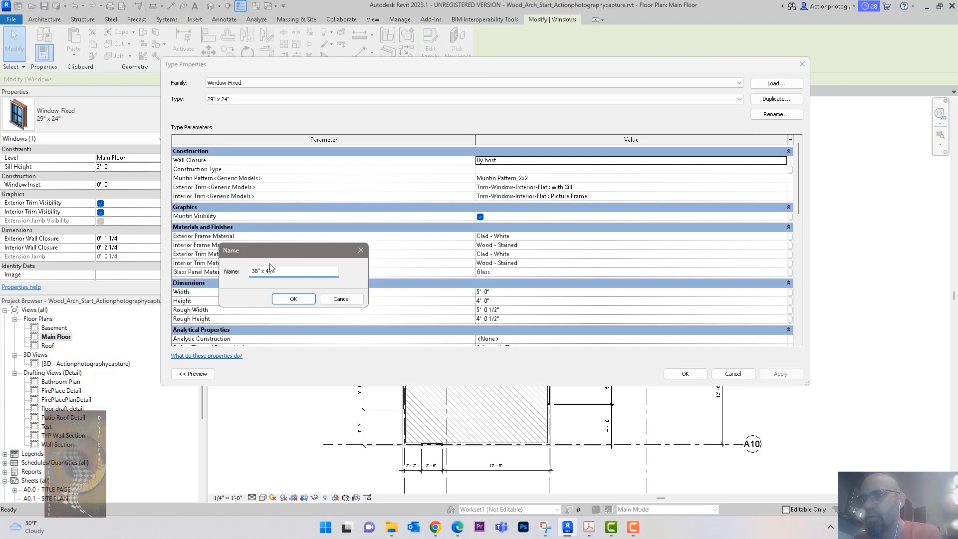
left_click(293, 298)
Set the 38" x 4' window type's width to 38" and apply it to the window between grids A8 and A9.
left_click(536, 295)
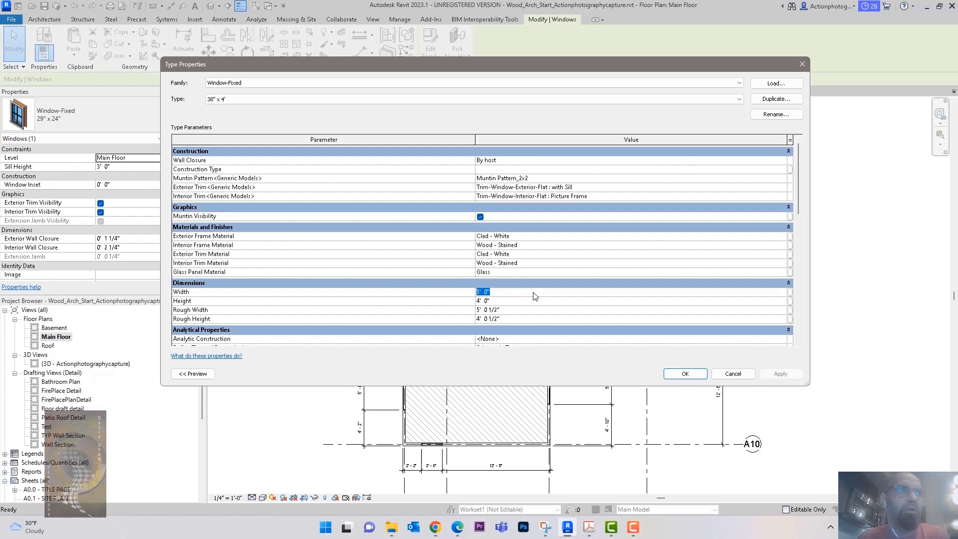
type("3")
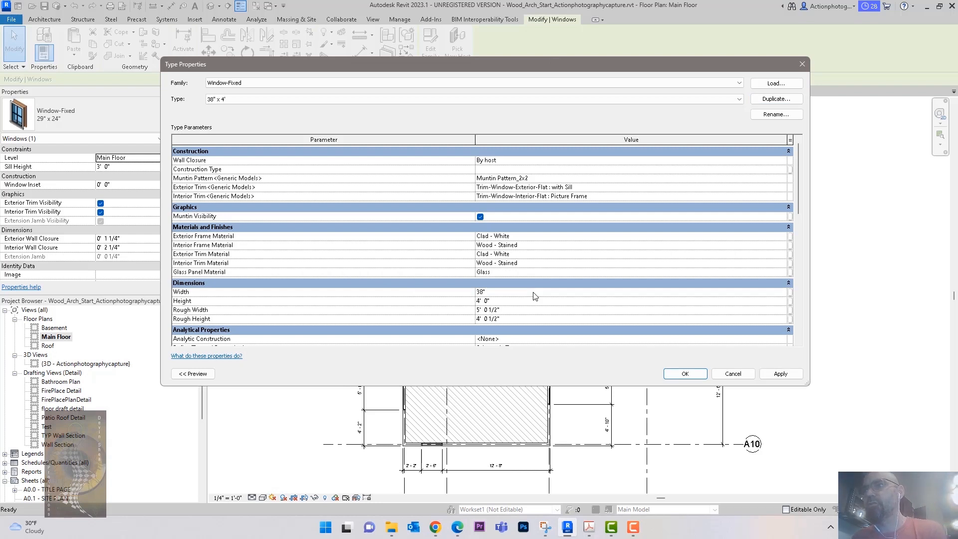
type("8\"")
left_click(527, 302)
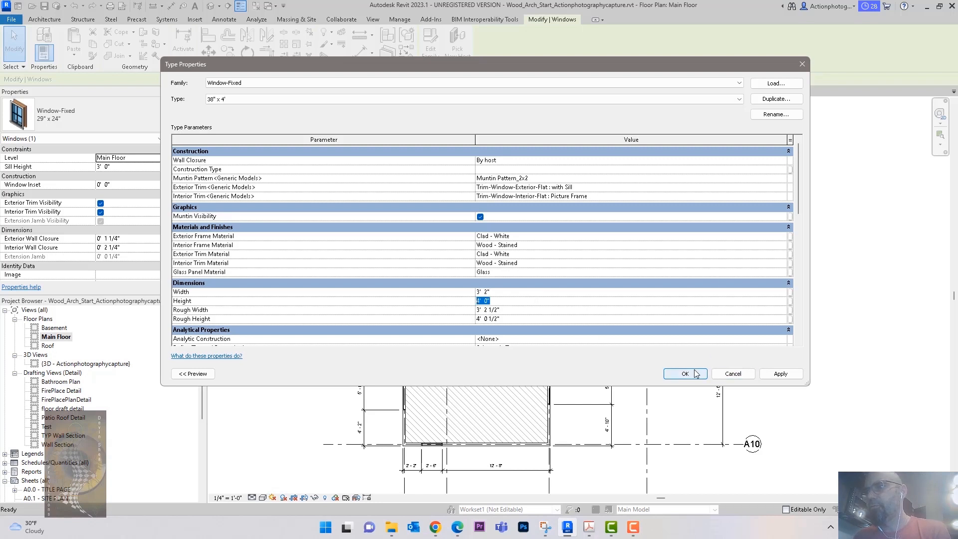
left_click(685, 373)
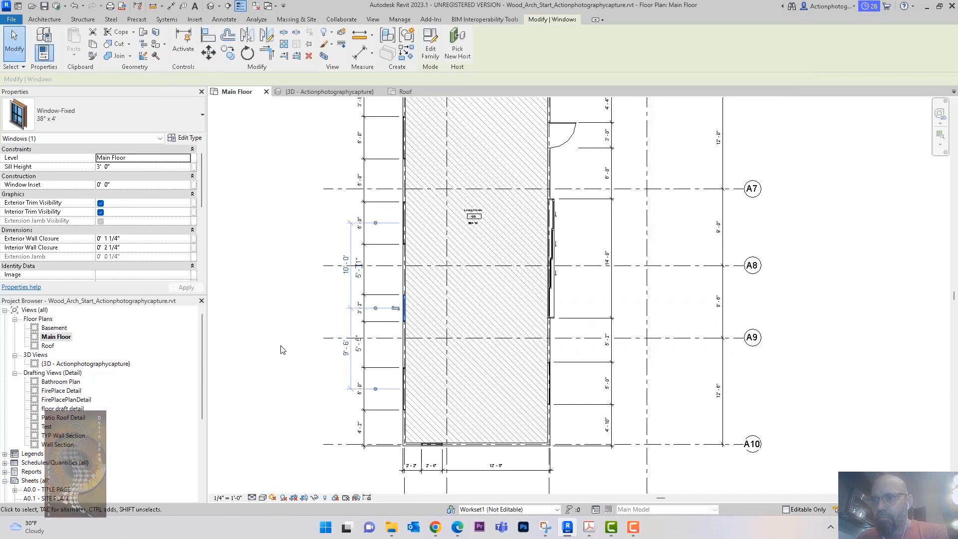
middle_click_drag(282, 349, 276, 363)
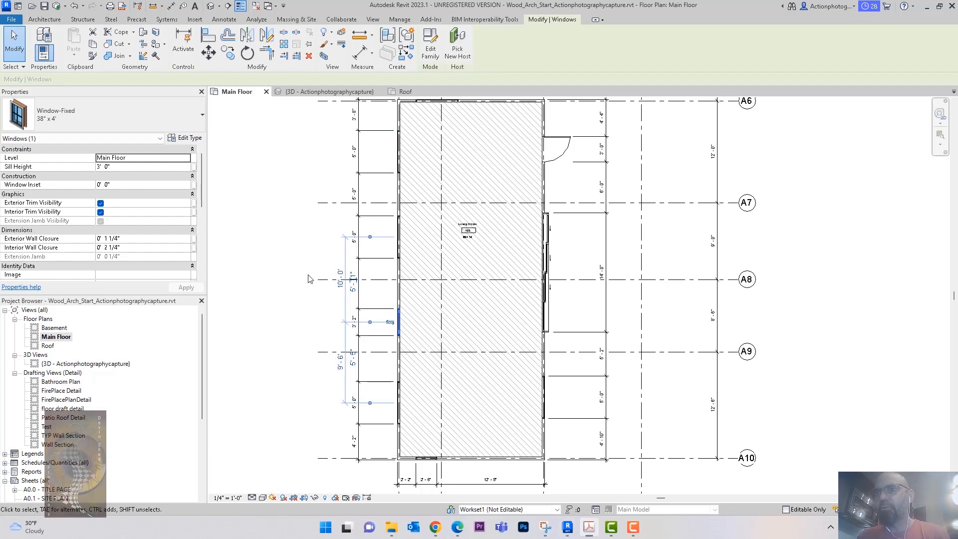
scroll(305, 245, "up", 2)
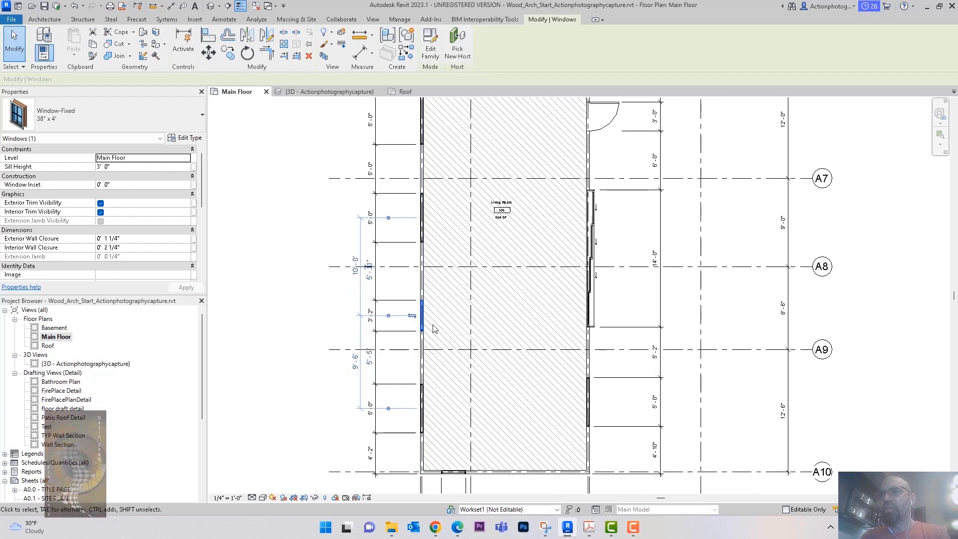
left_click(268, 231)
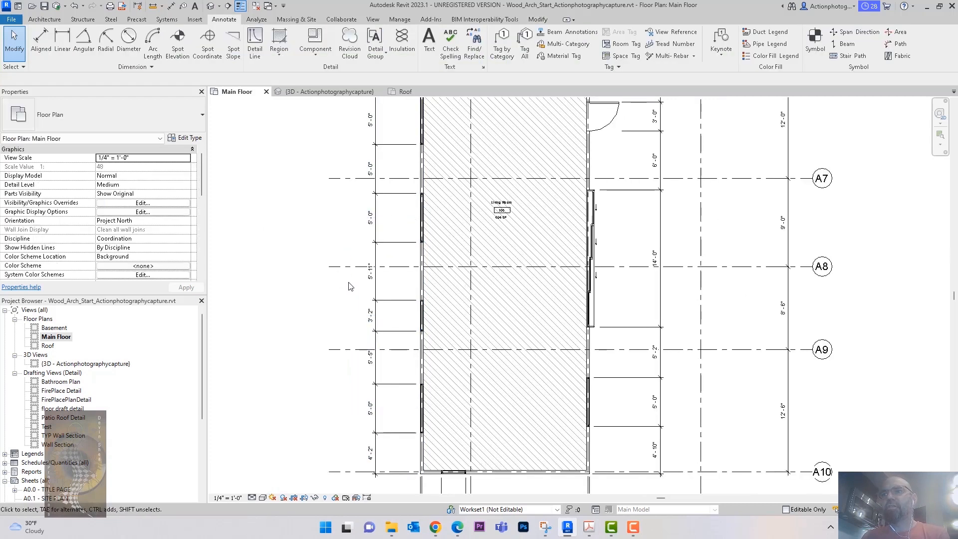
Match the window between grids A7 and A8 on the same wall to the 38" x 4' window's type.
left_click(421, 316)
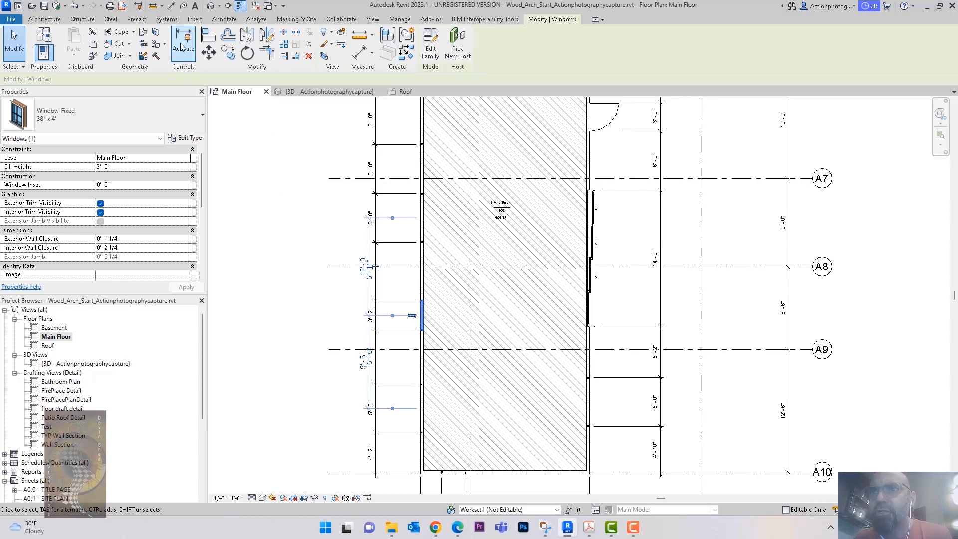
middle_click_drag(321, 279, 306, 301)
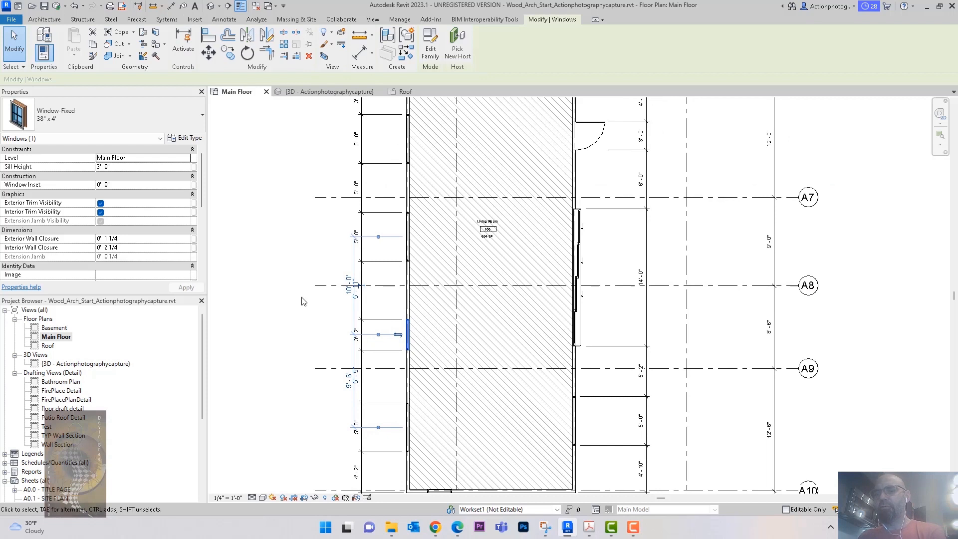
key("m")
key("a")
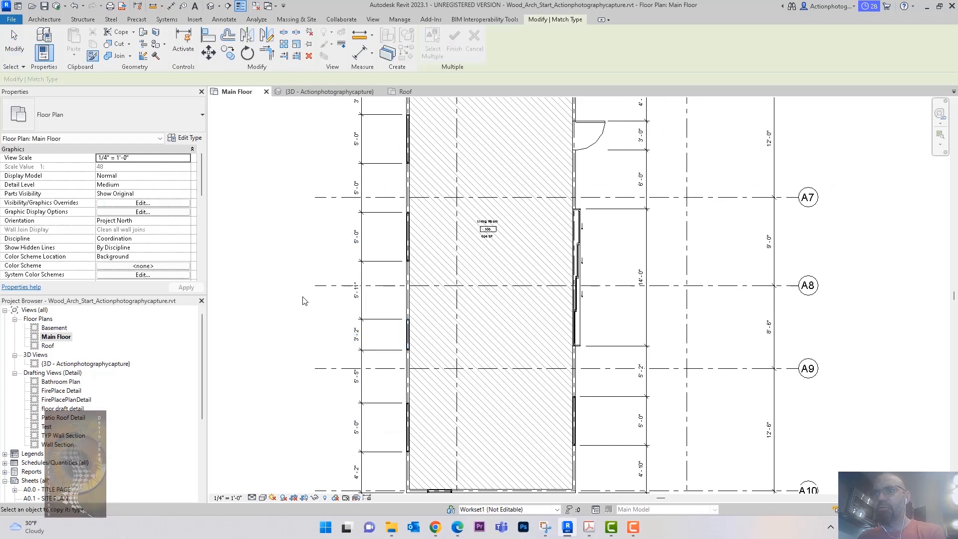
left_click(407, 332)
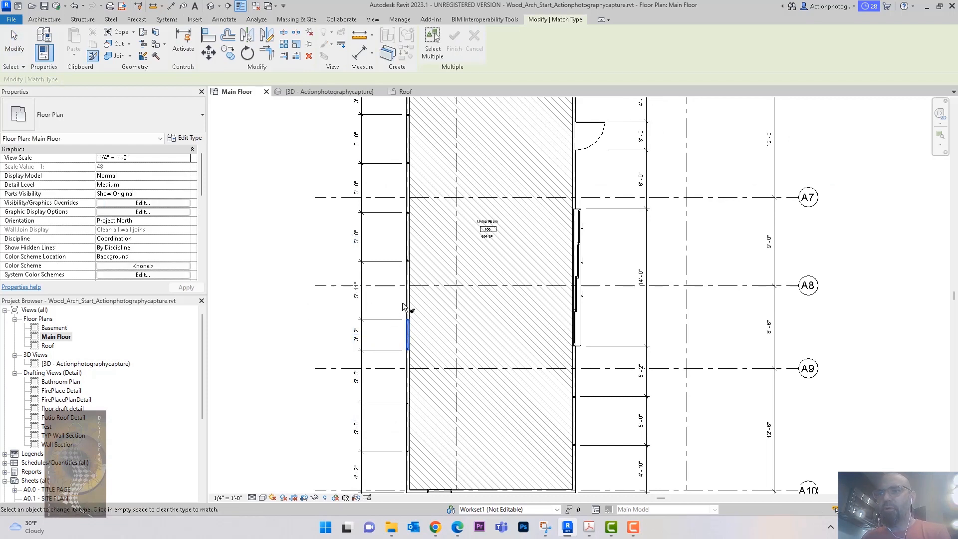
left_click(408, 244)
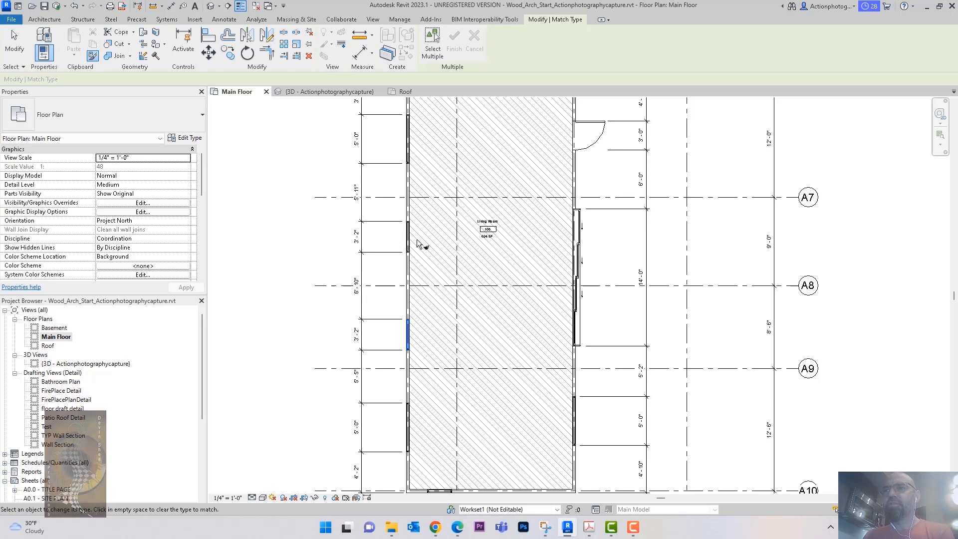
key("Escape")
key("Escape")
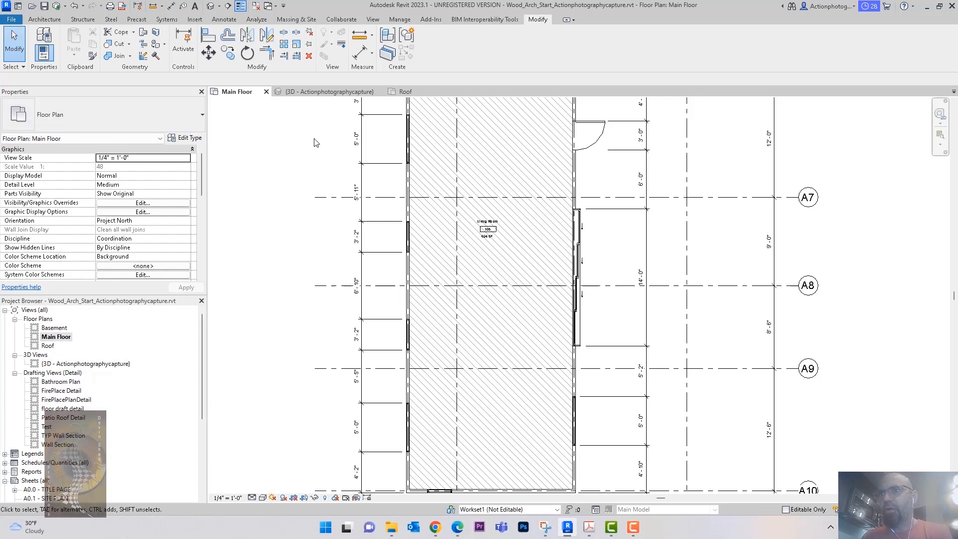
Change the window between grids A6 and A7 on the wall opposite the doors to the Window-Fixed 5 x 4 type.
left_click(407, 145)
left_click(114, 115)
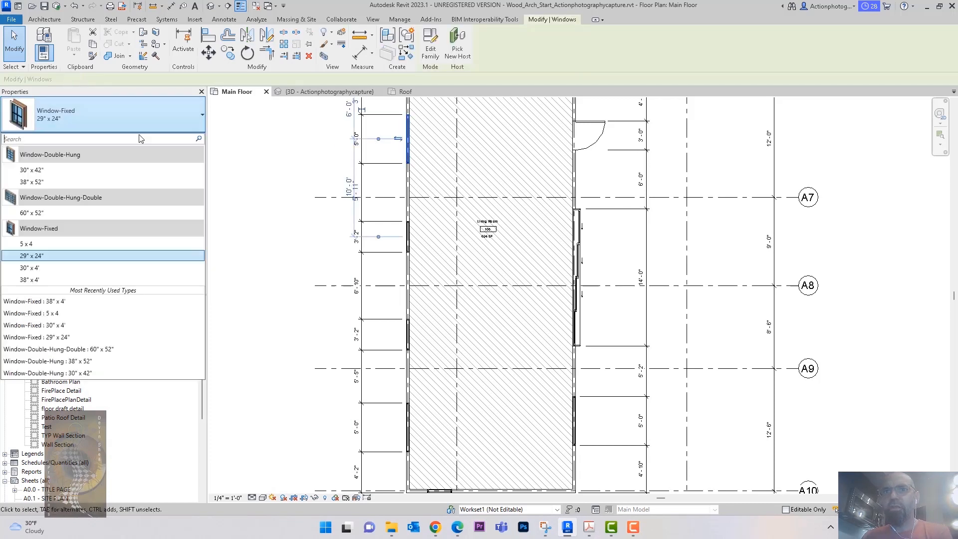
left_click(113, 244)
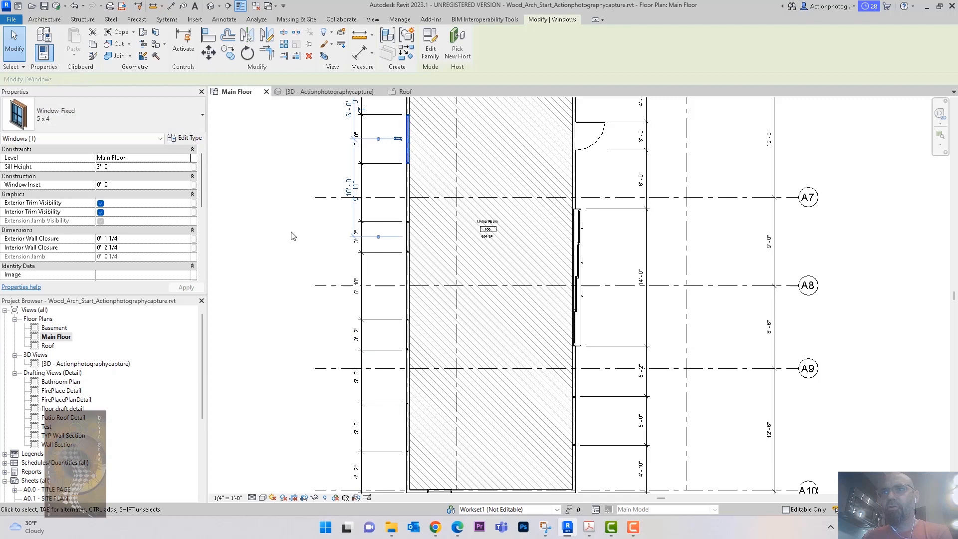
left_click(290, 237)
Draw a building section lengthwise through the whole building, looking toward the door wall, and extend its far clip slightly.
middle_click_drag(293, 254, 288, 306)
scroll(283, 294, "down", 2)
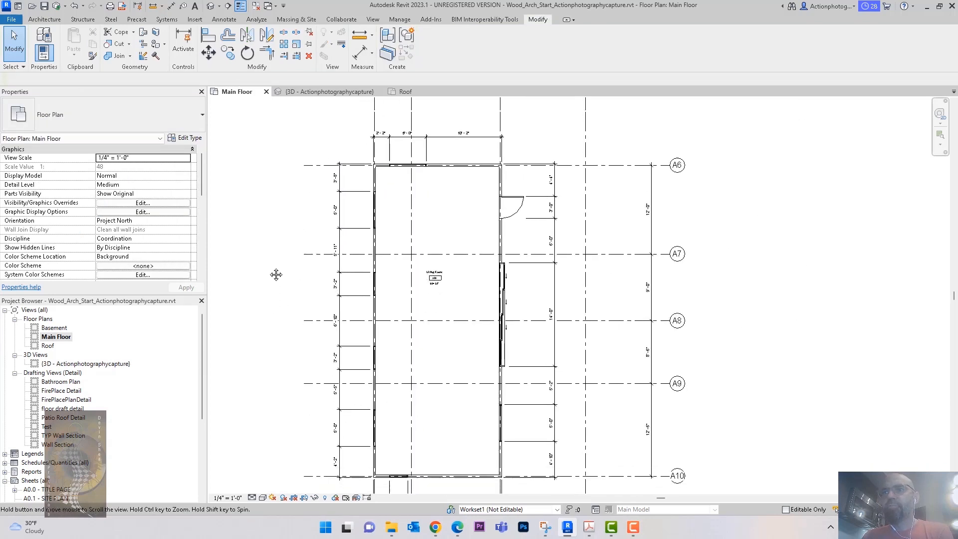
middle_click_drag(390, 416, 396, 397)
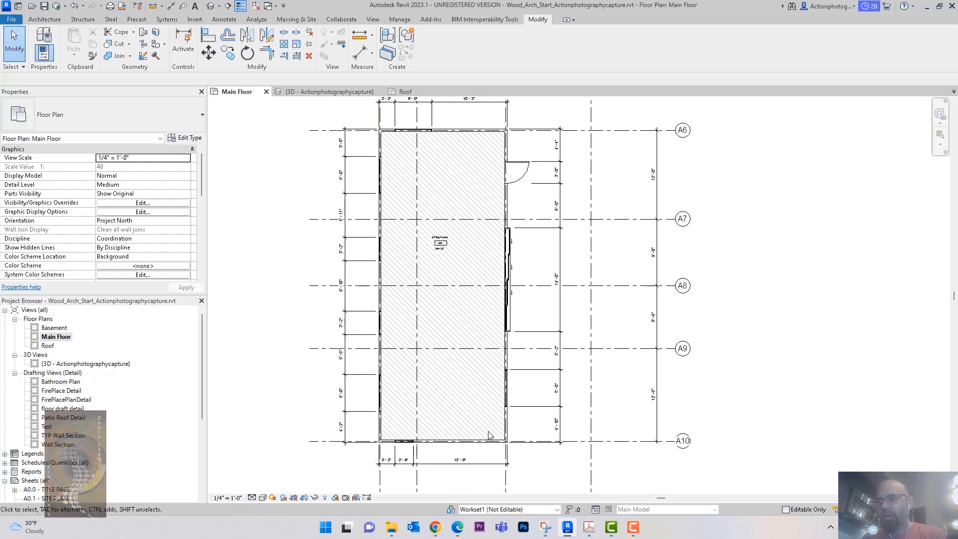
mouse_move(809, 353)
middle_mouse_down()
mouse_move(814, 369)
mouse_move(823, 348)
mouse_move(815, 346)
middle_mouse_up()
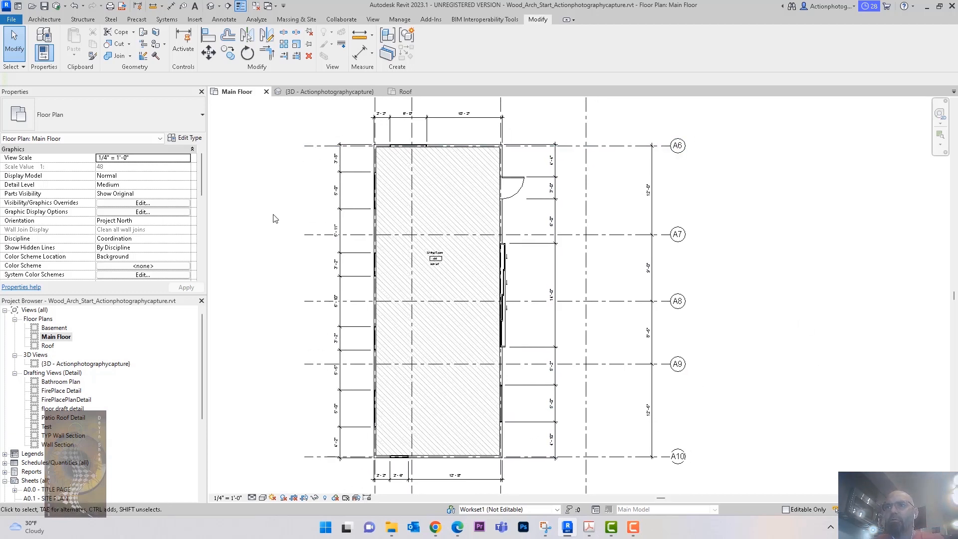
scroll(273, 215, "down", 1)
middle_click_drag(272, 215, 334, 254)
scroll(321, 241, "down", 1)
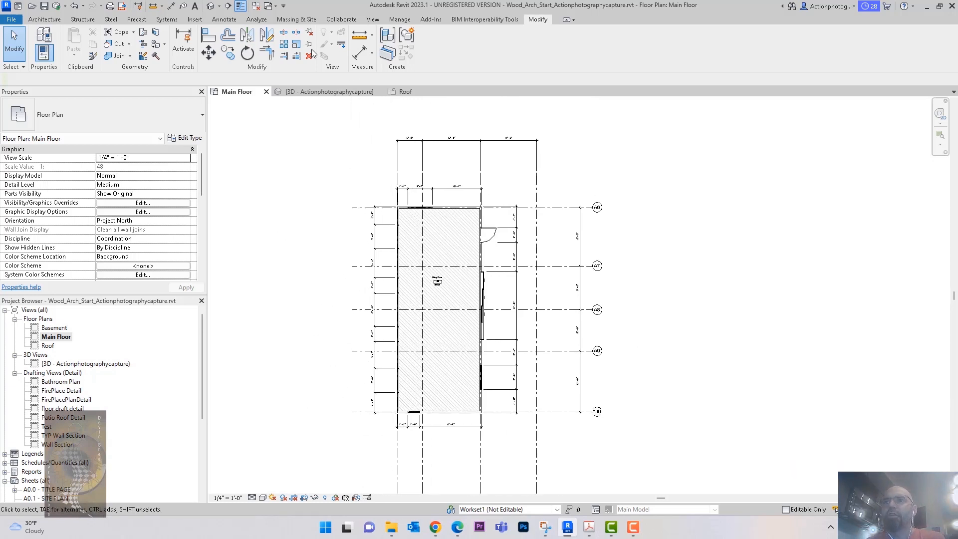
left_click(372, 19)
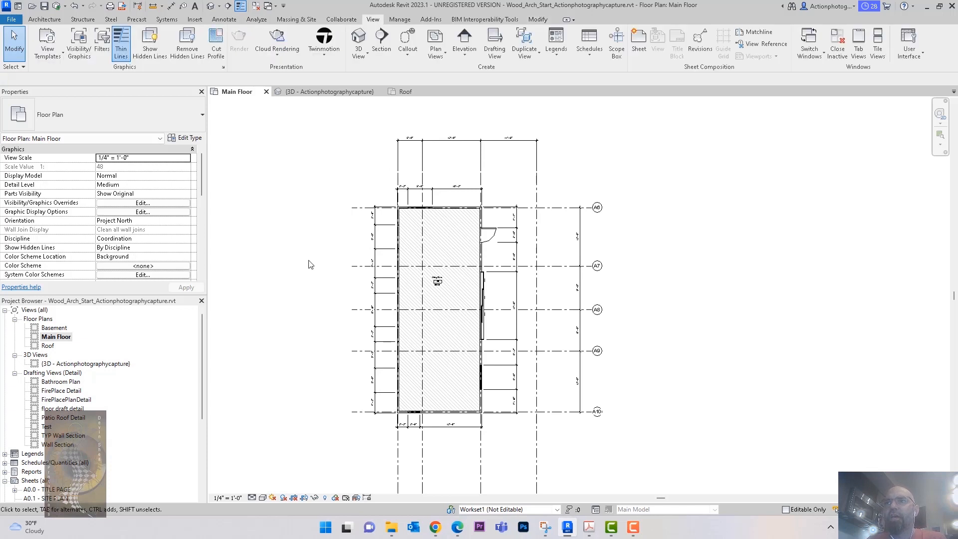
left_click(382, 40)
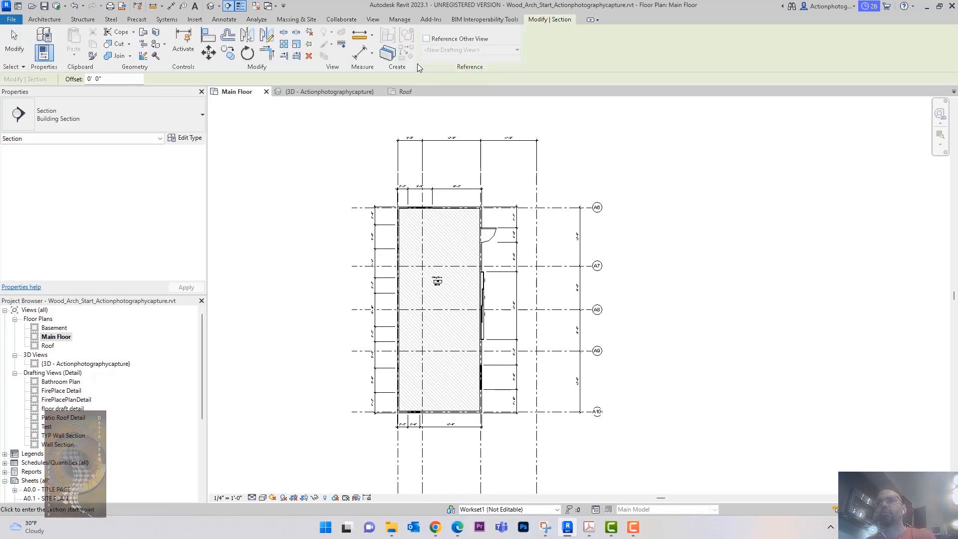
left_click(439, 106)
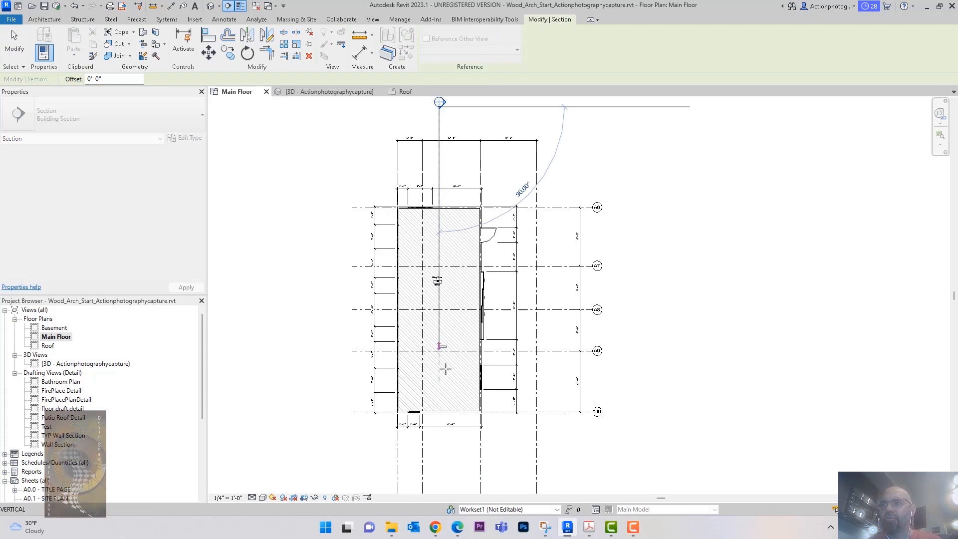
left_click(443, 467)
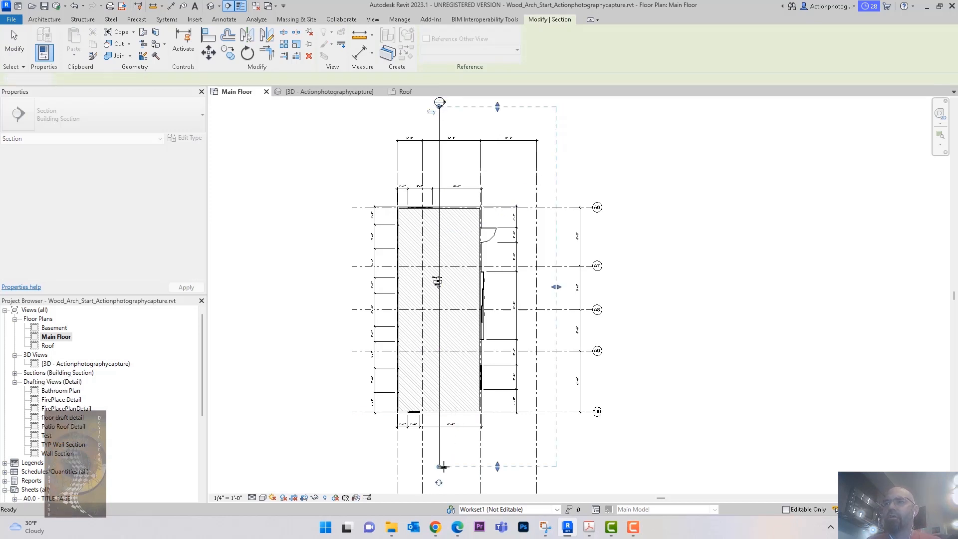
key("Escape")
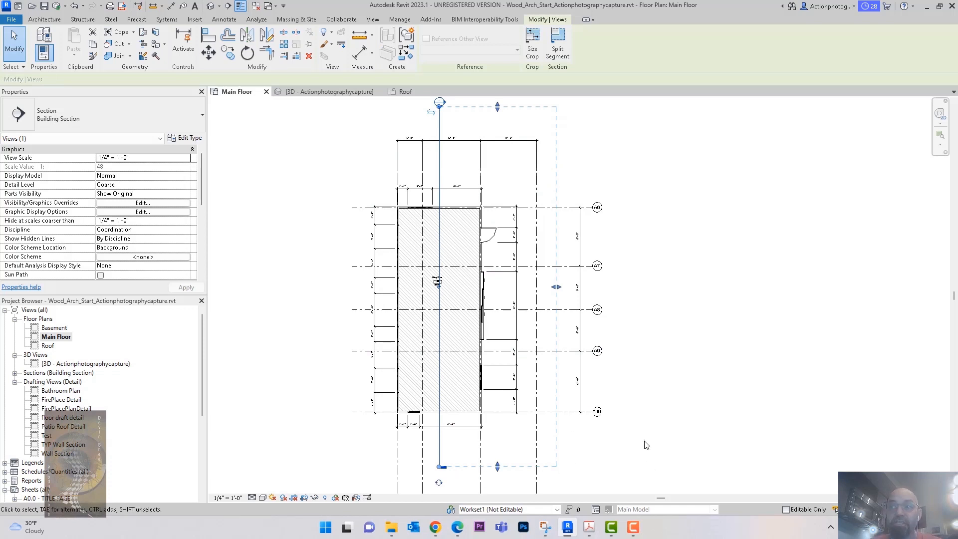
mouse_move(555, 288)
left_mouse_down()
mouse_move(460, 293)
mouse_move(562, 302)
left_mouse_up()
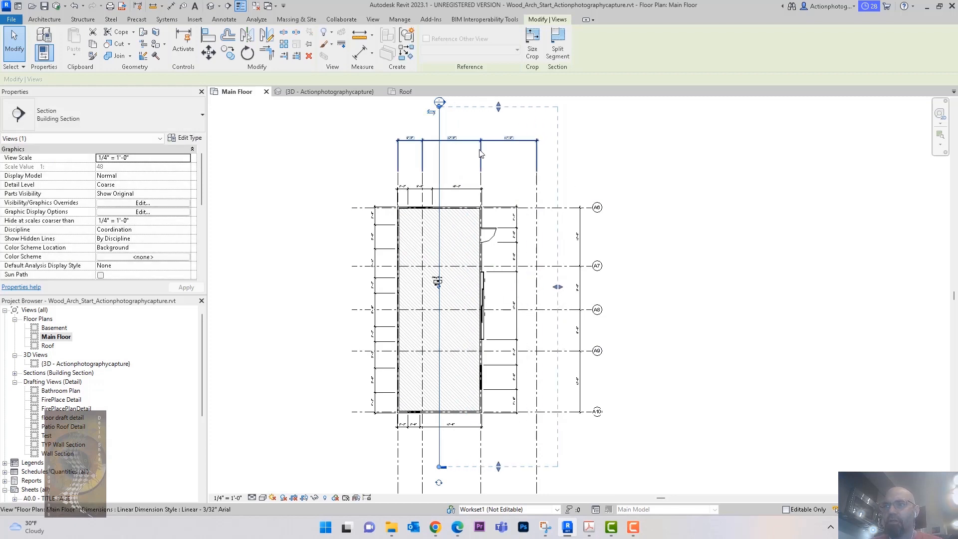
key("Escape")
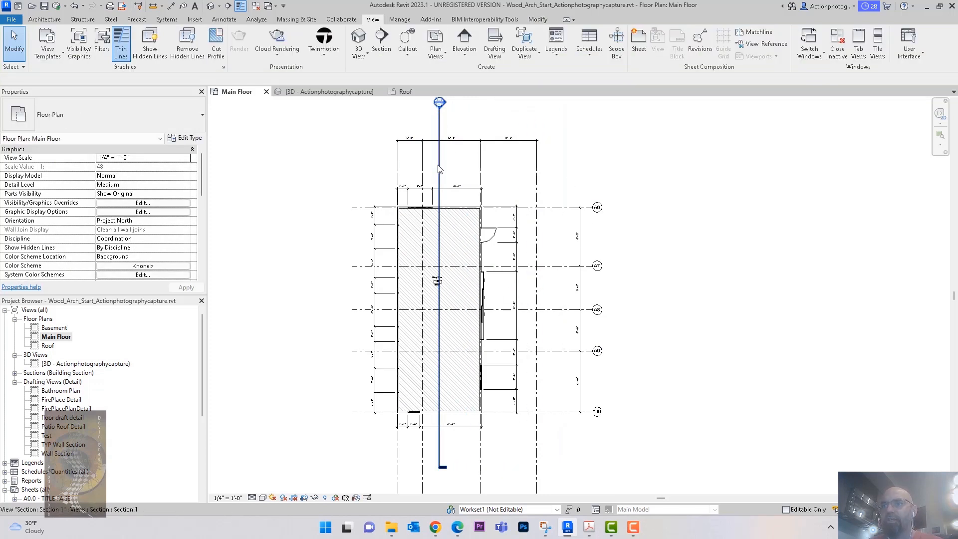
Open the new lengthwise building section and set its detail level to Medium.
double_click(439, 104)
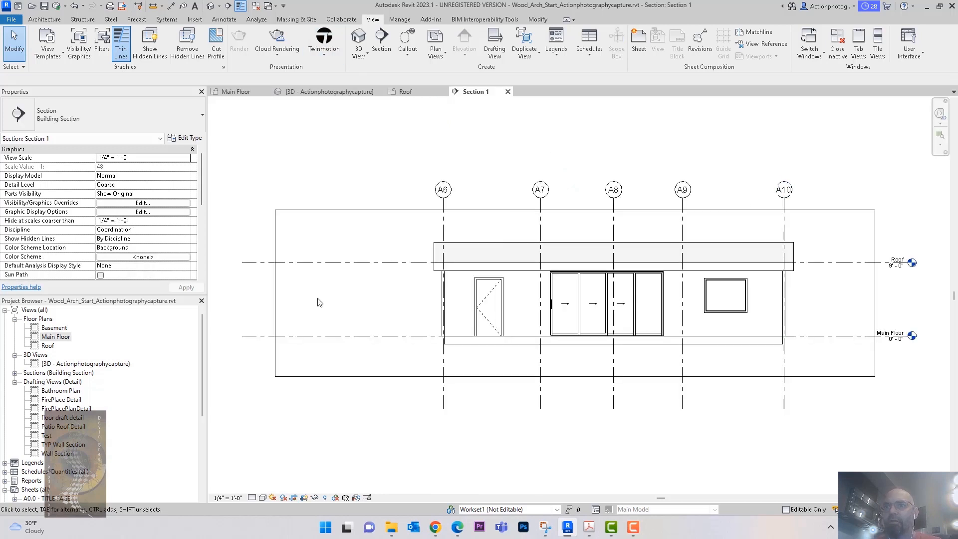
left_click(253, 499)
left_click(265, 476)
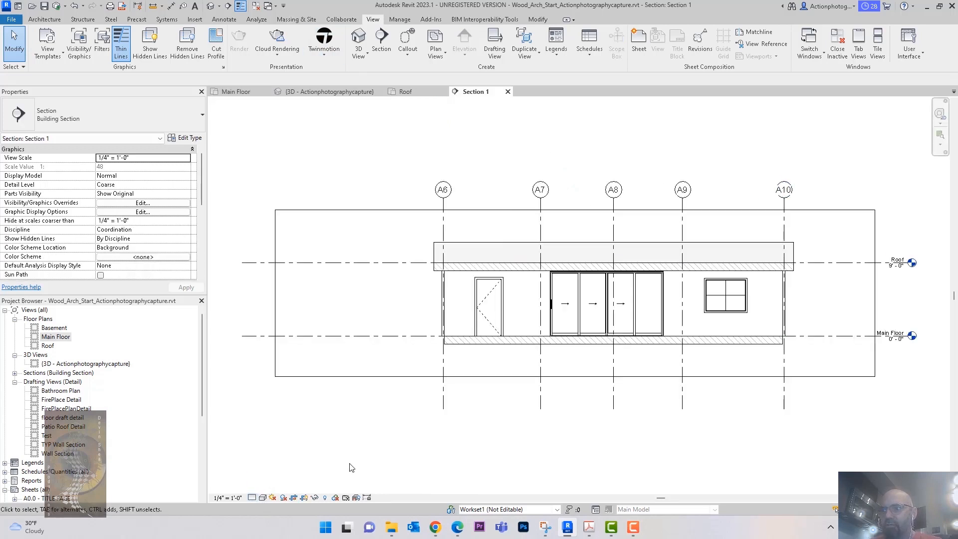
middle_click_drag(457, 471, 398, 455)
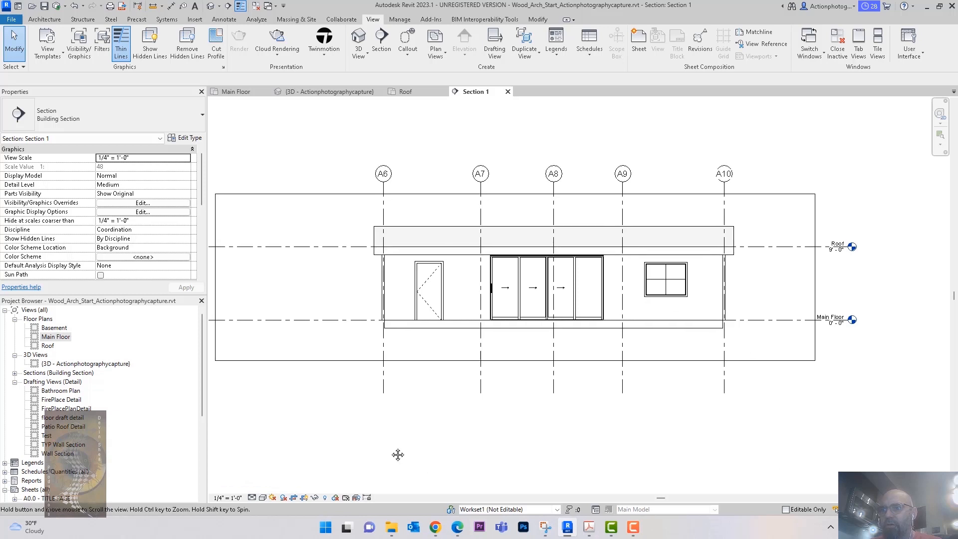
Turn off Thin Lines to display true line weights in the building section.
left_click(240, 6)
scroll(643, 258, "up", 5)
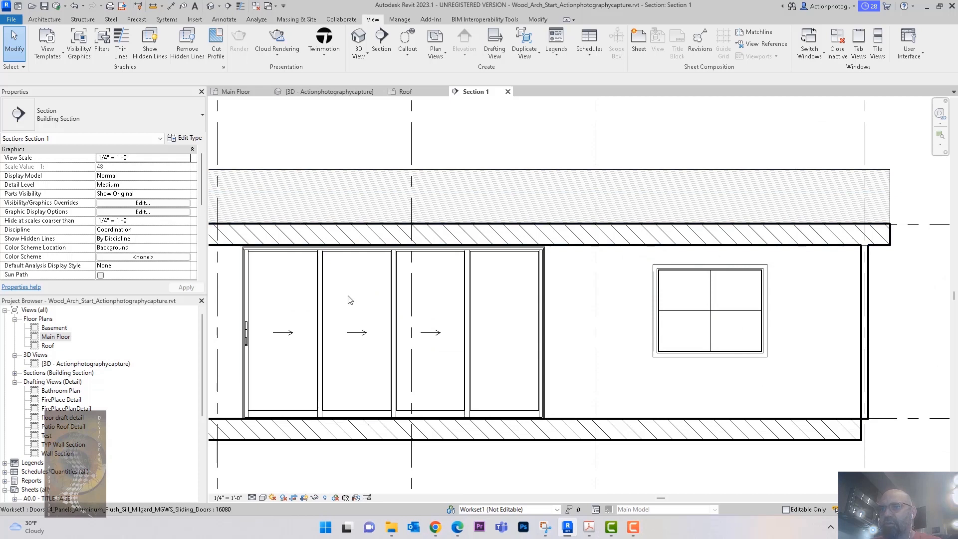
scroll(365, 295, "down", 3)
middle_click_drag(584, 402, 682, 411)
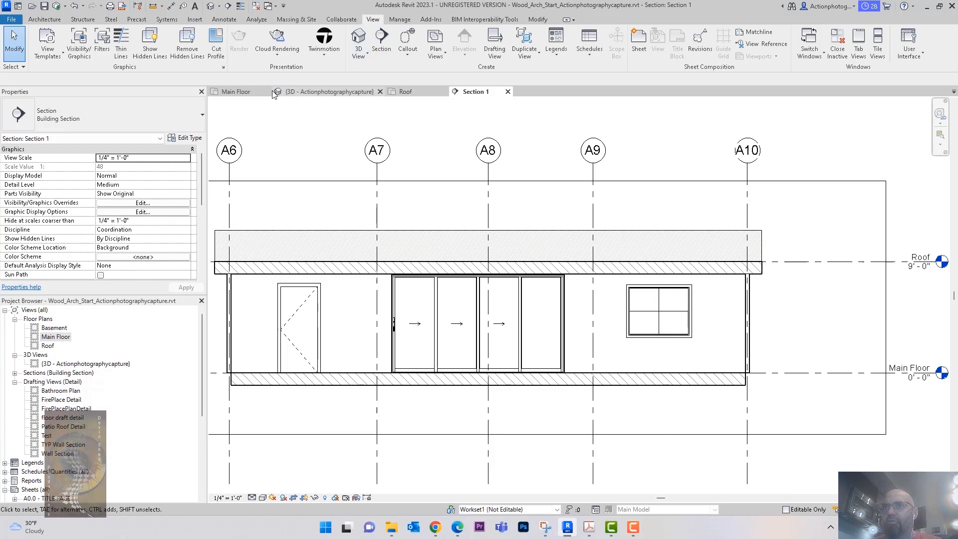
Place four Building Elevation markers on the Main Floor plan, one outside each side of the house and facing its wall.
left_click(237, 92)
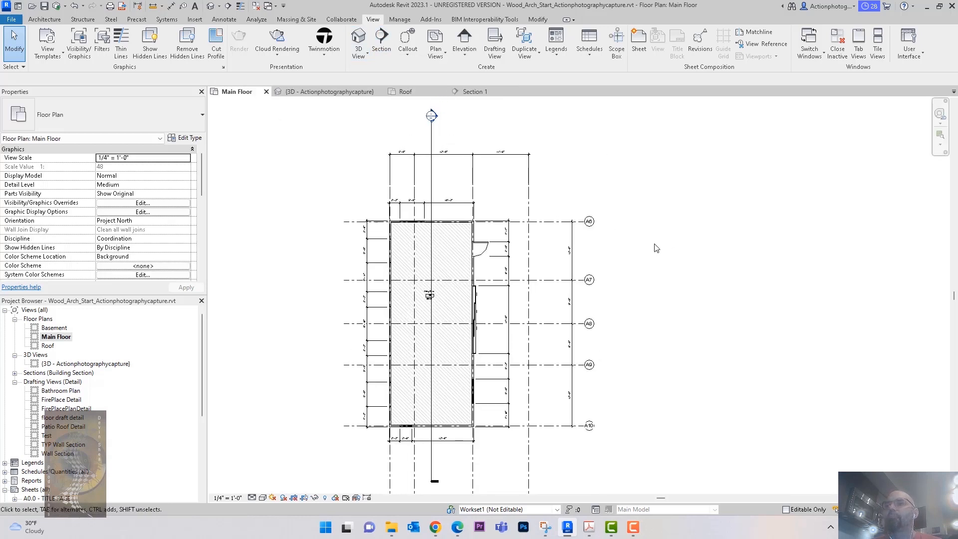
left_click(473, 58)
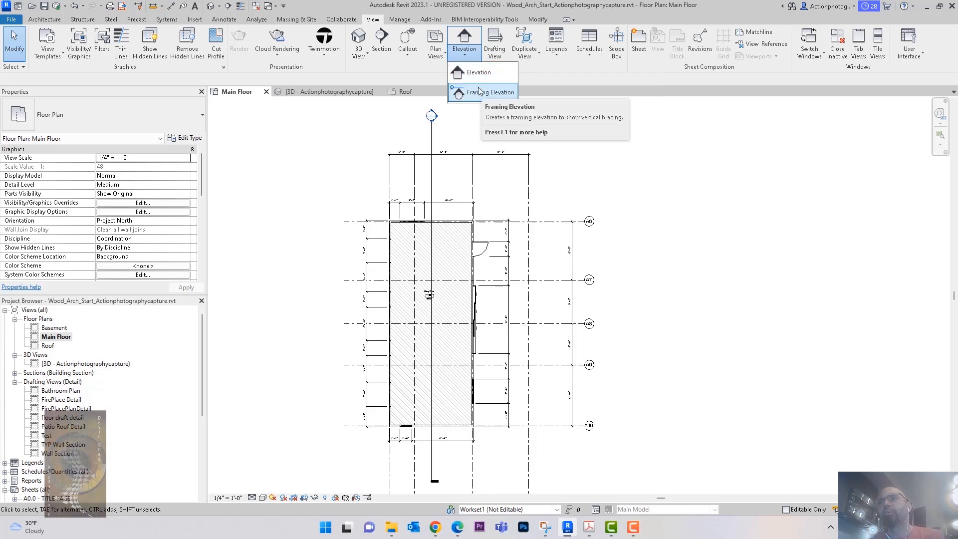
left_click(482, 72)
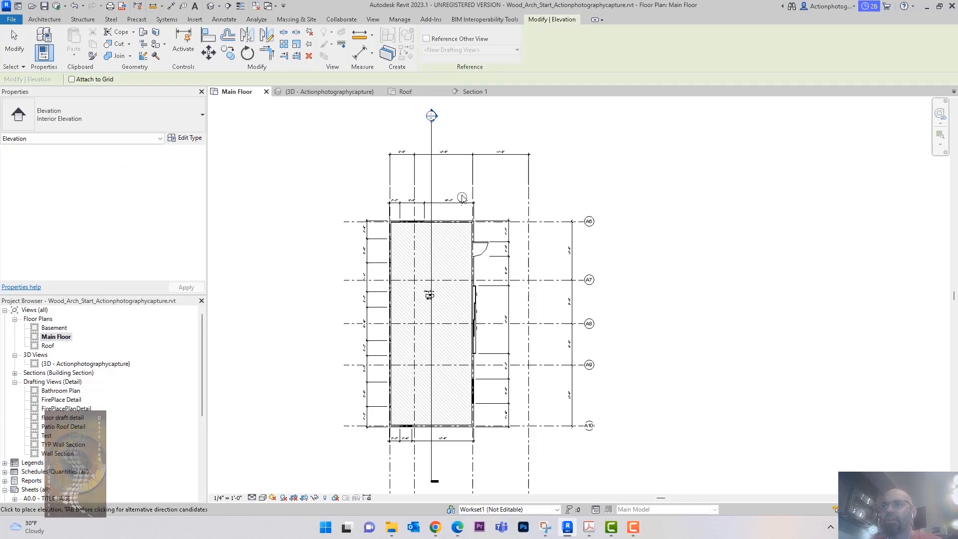
left_click(154, 113)
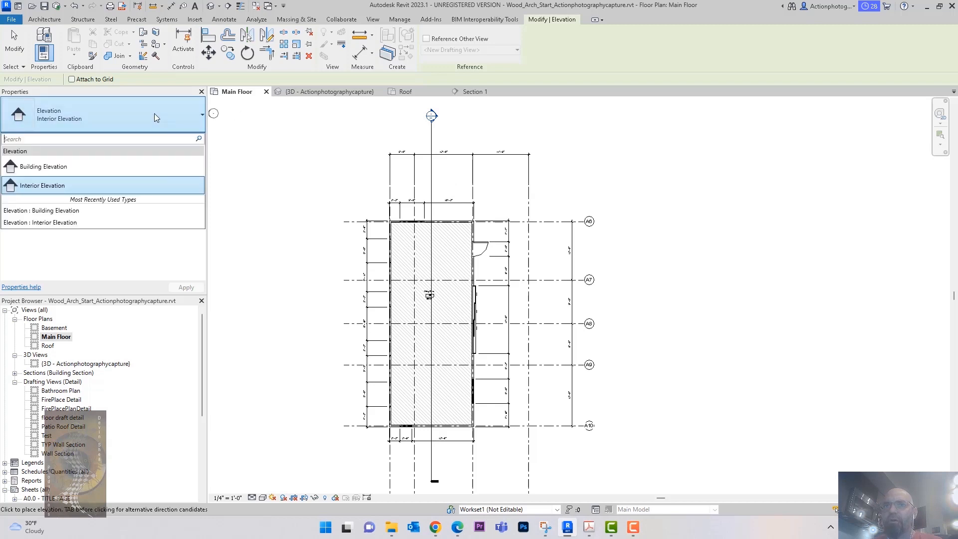
left_click(125, 165)
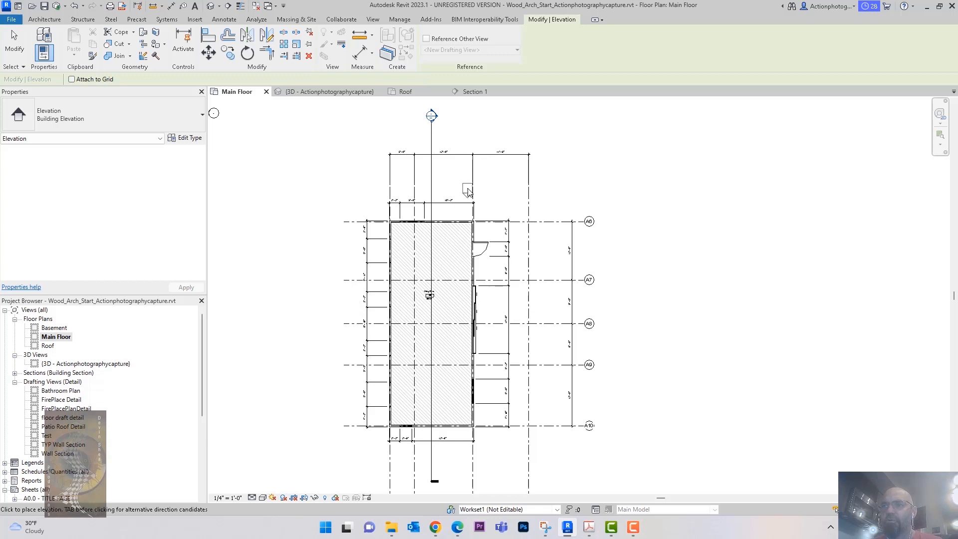
left_click(442, 176)
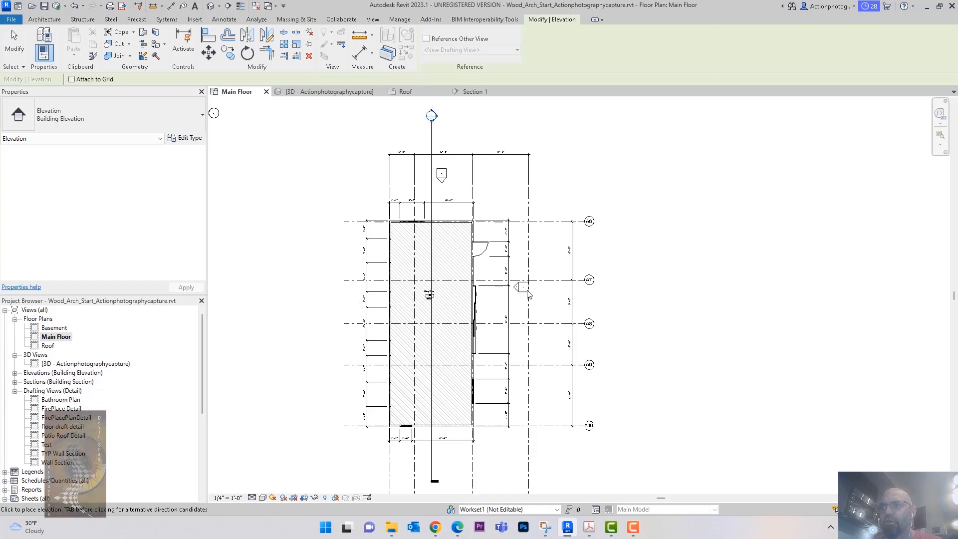
left_click(546, 308)
left_click(344, 303)
left_click(449, 469)
key("Escape")
middle_click_drag(613, 394, 624, 380)
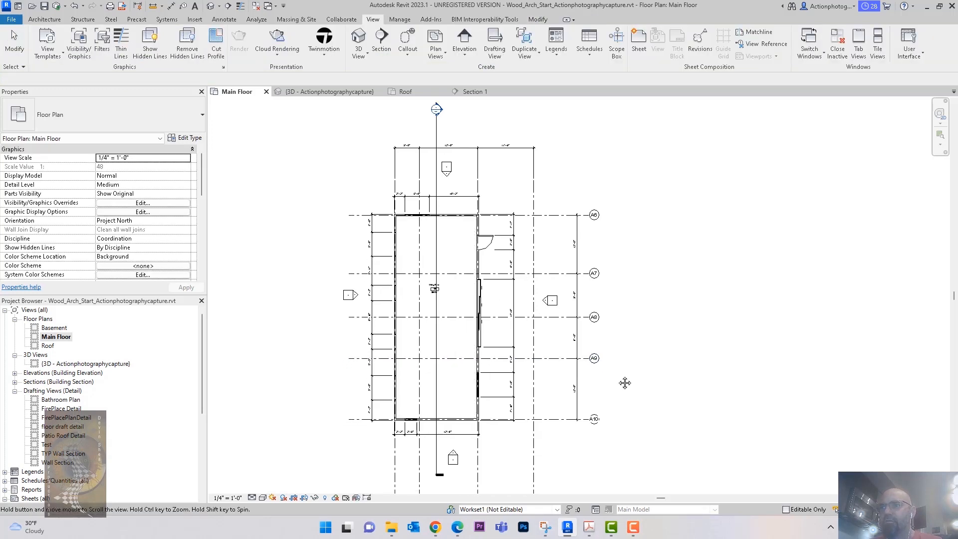
Examine the view width and depth of the elevation outside the grid A6 wall on the Main Floor plan.
left_click(454, 169)
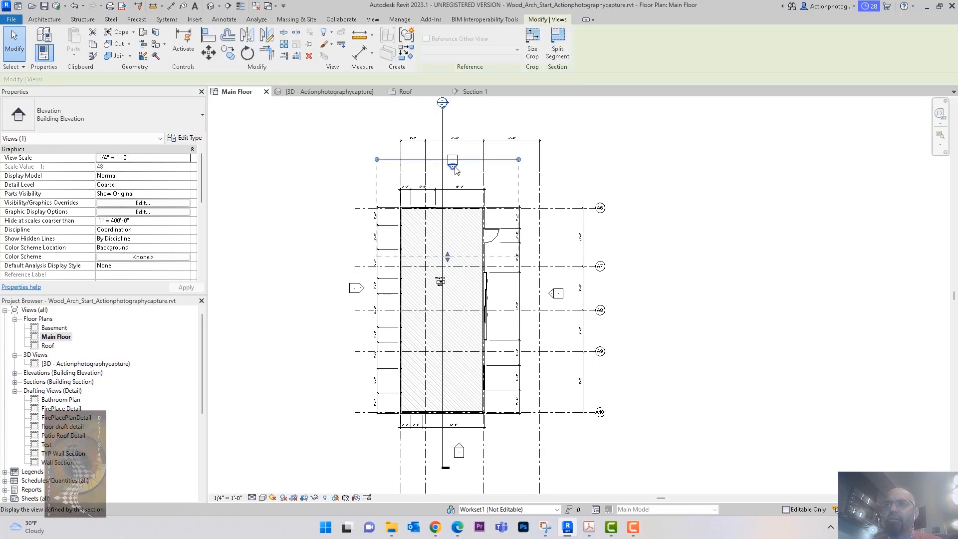
scroll(455, 170, "up", 3)
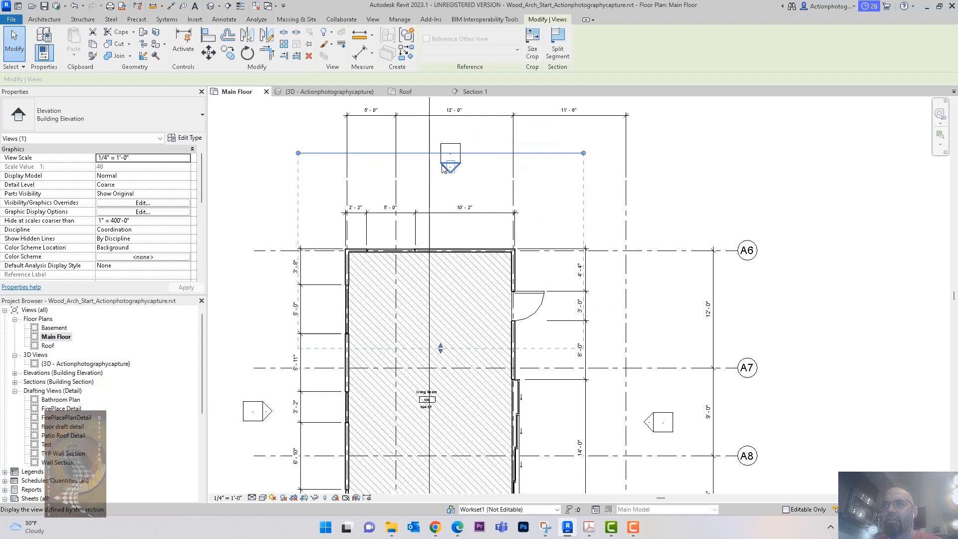
scroll(462, 185, "down", 3)
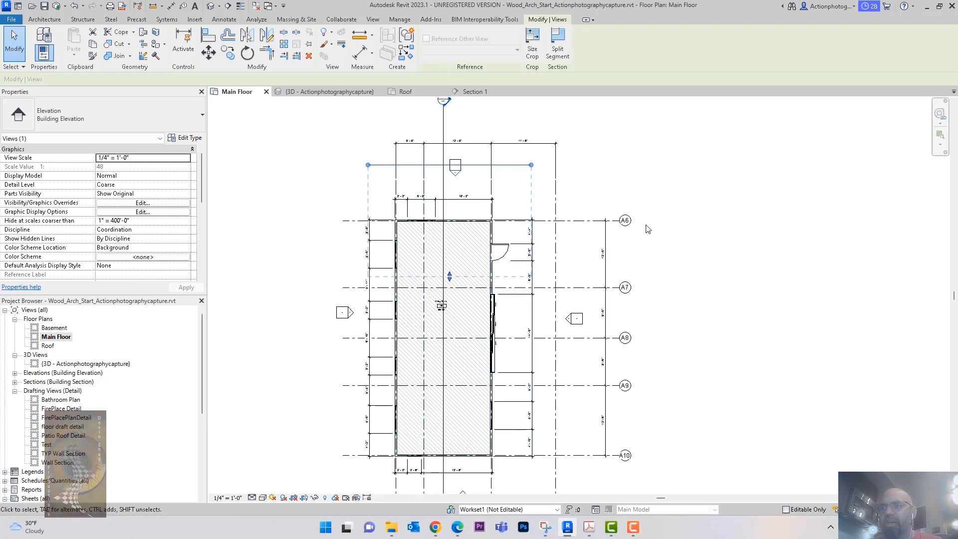
left_click(668, 206)
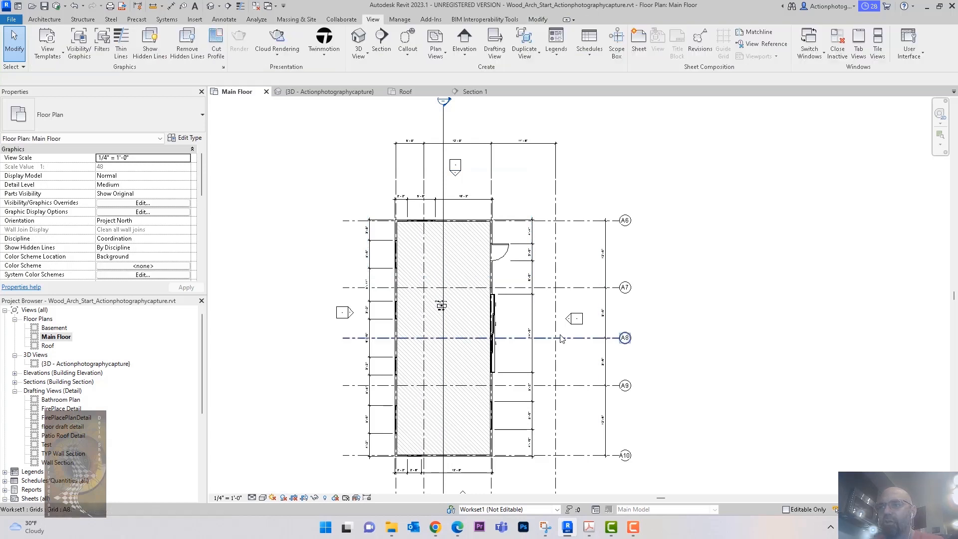
left_click(568, 328)
left_click(650, 344)
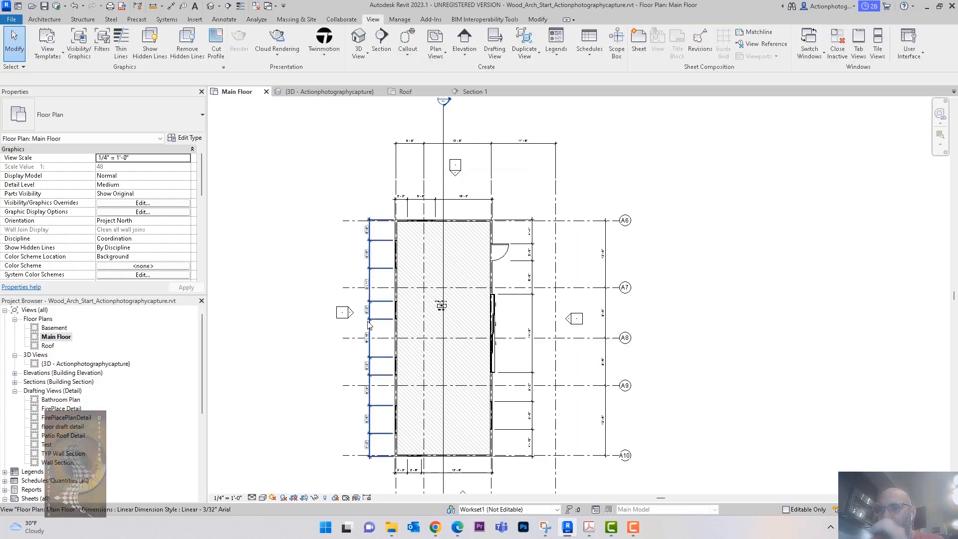
Open the elevation facing the four-window wall opposite the doors and hide its crop region.
double_click(351, 315)
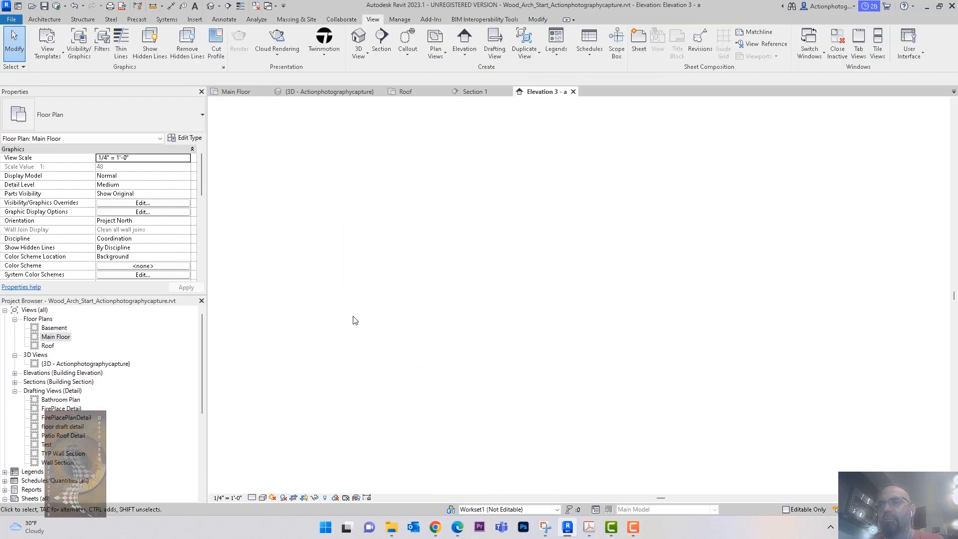
scroll(457, 317, "down", 2)
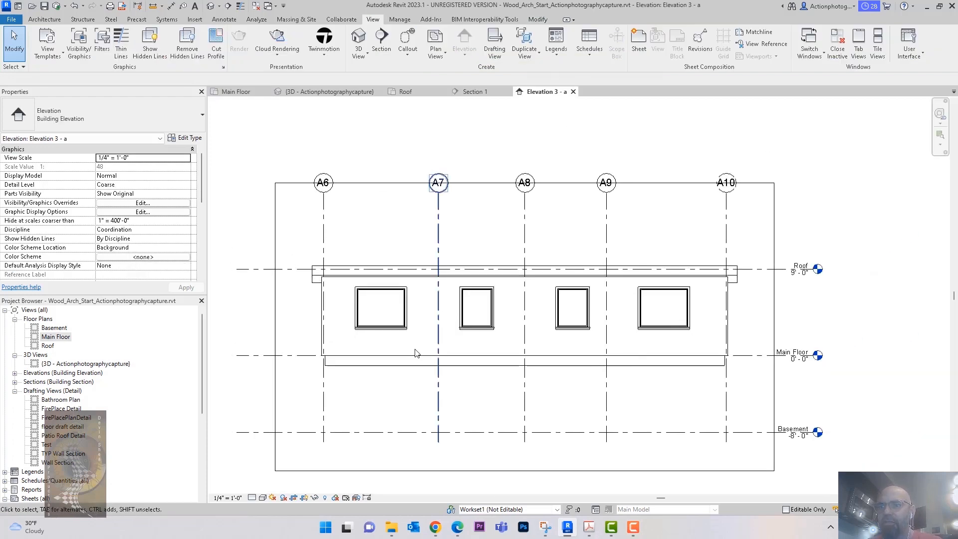
left_click(305, 497)
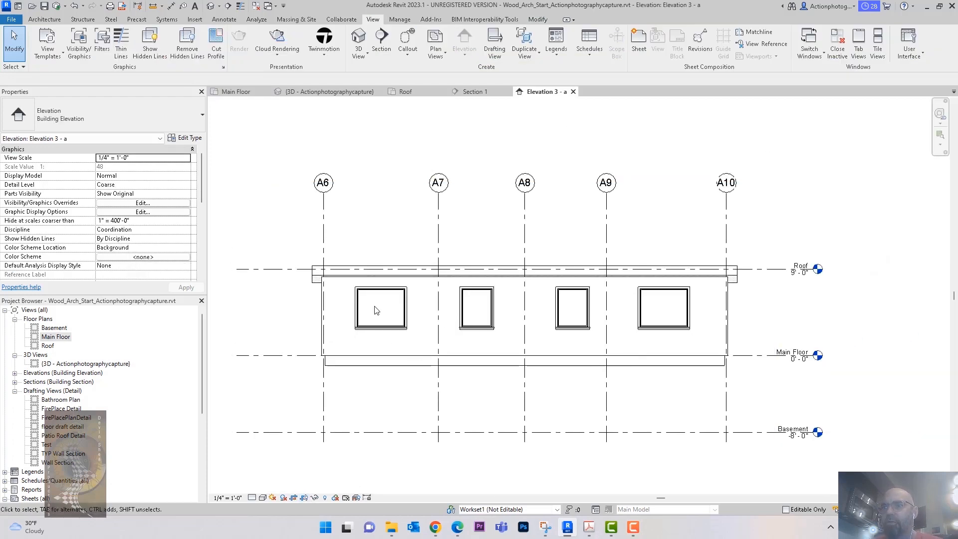
scroll(349, 255, "up", 3)
scroll(429, 248, "down", 1)
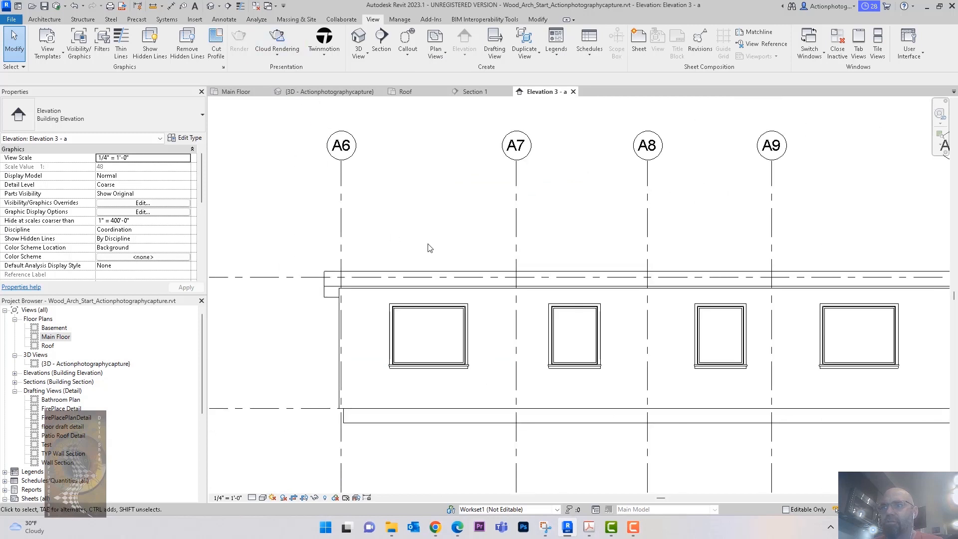
middle_click_drag(432, 246, 406, 224)
scroll(400, 221, "down", 2)
scroll(397, 228, "up", 2)
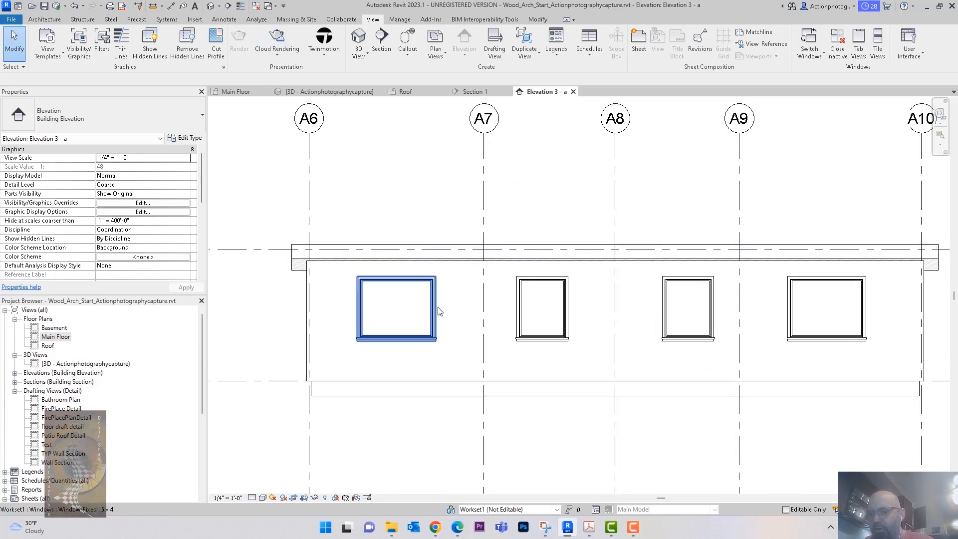
key("a")
key("l")
left_click(405, 276)
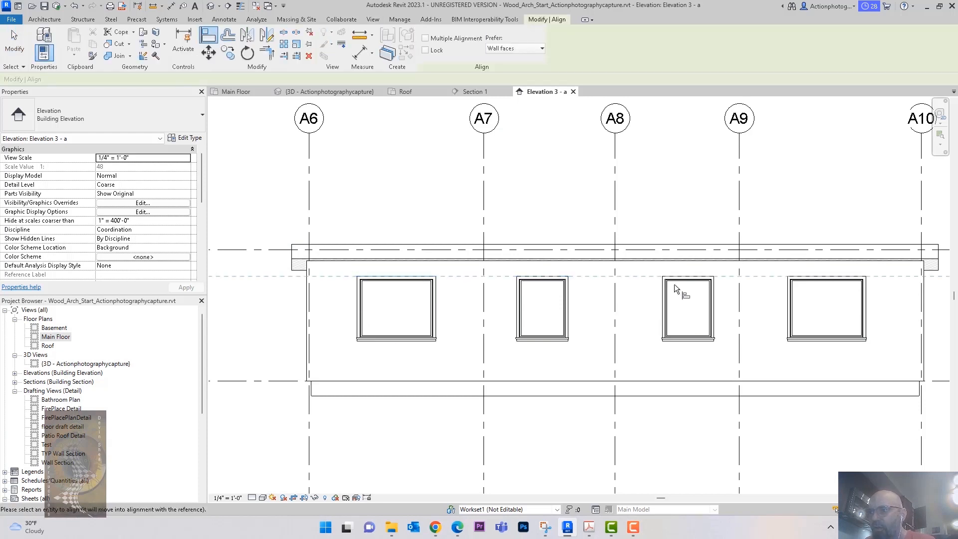
key("Escape")
key("Escape")
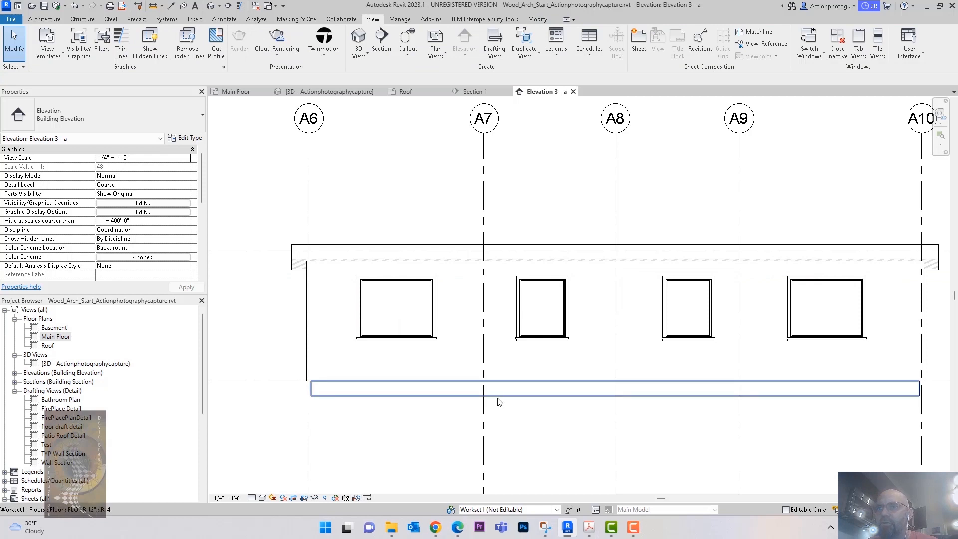
From the Main Floor plan, open the elevation facing the grid A6 wall and set its window's sill height to 3' 0".
scroll(499, 402, "down", 2)
left_click(236, 91)
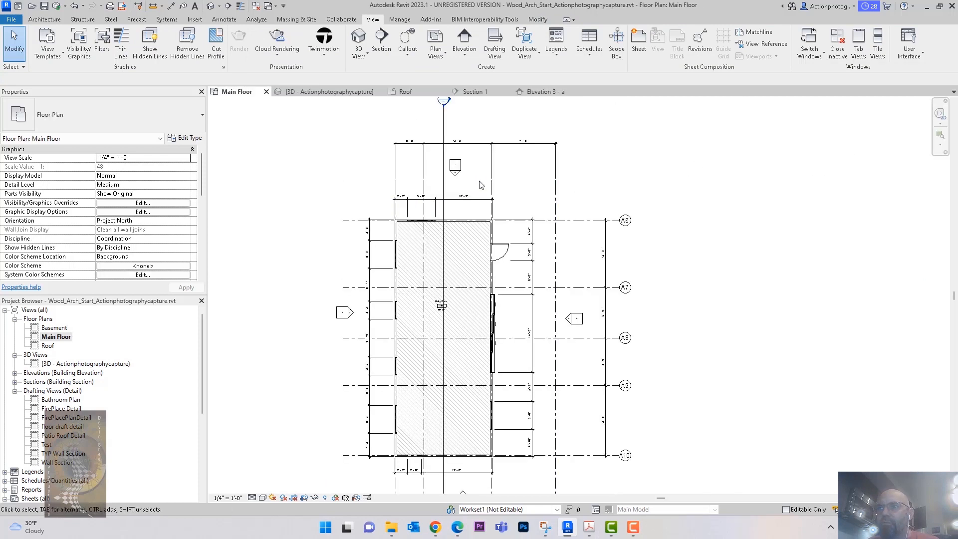
left_click(462, 177)
double_click(456, 173)
middle_click_drag(702, 295, 634, 304)
left_click(589, 297)
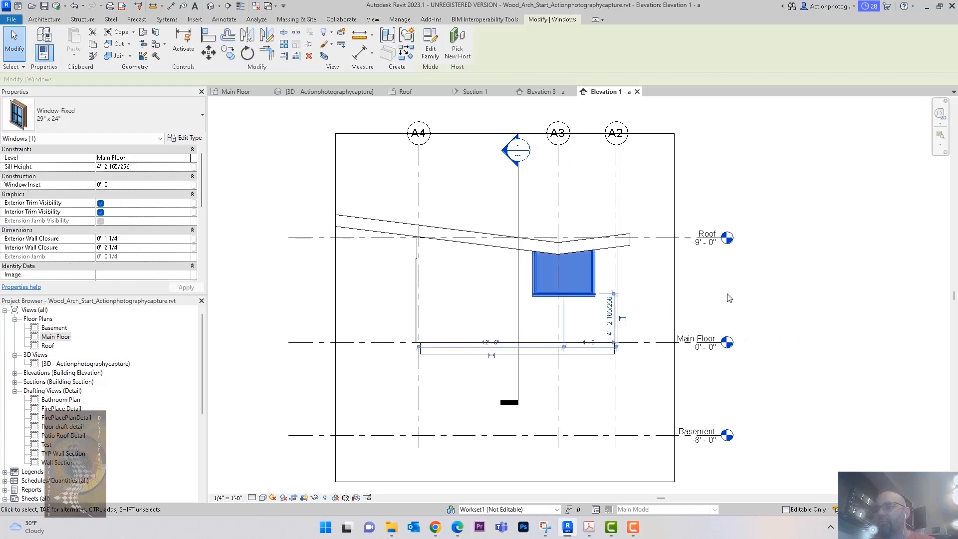
left_click(148, 168)
type("3'  0")
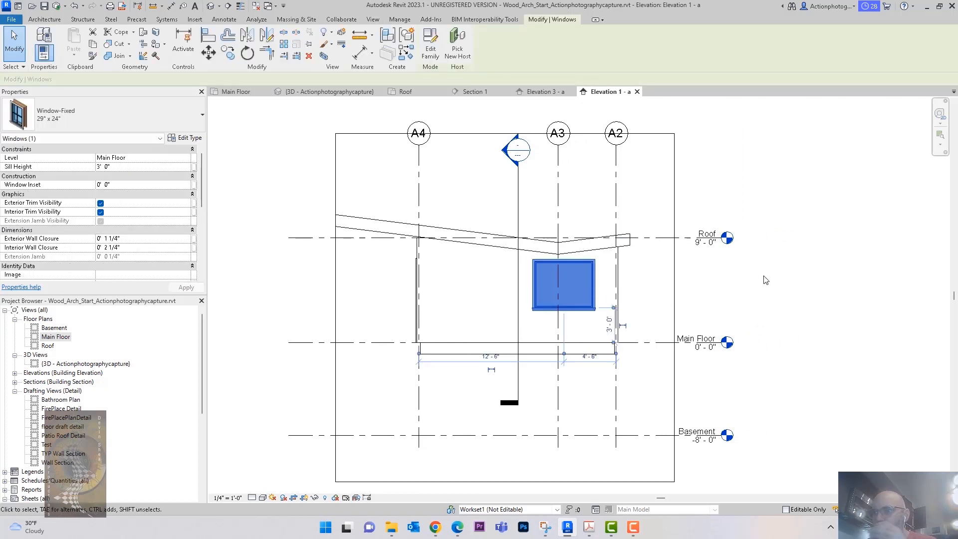
left_click(764, 276)
Open the elevation facing the door wall from the Main Floor plan and check the sill height of its window.
left_click(227, 92)
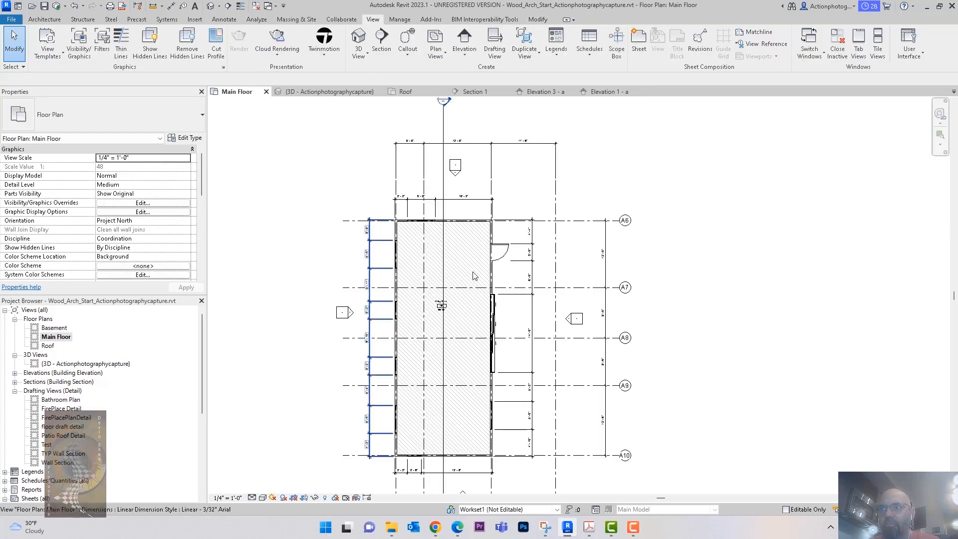
double_click(570, 319)
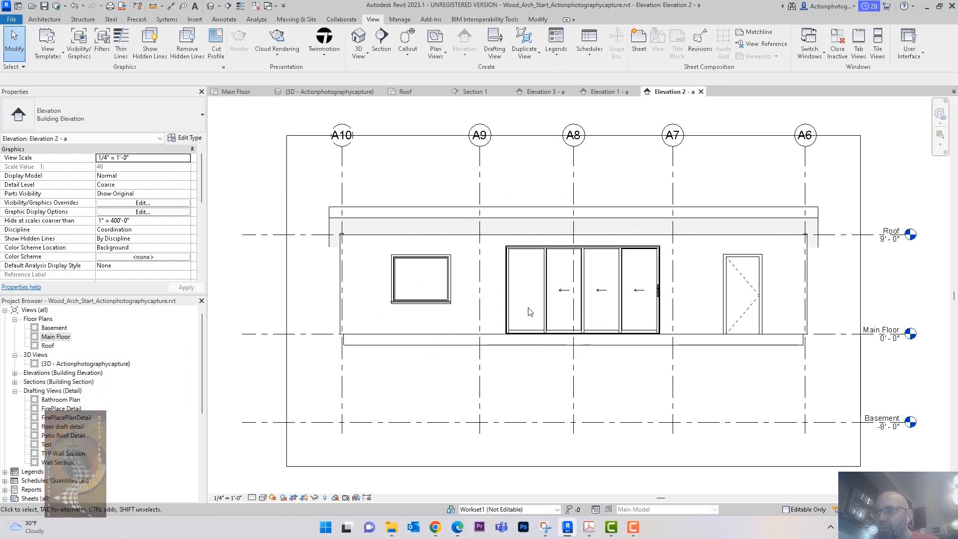
left_click(434, 262)
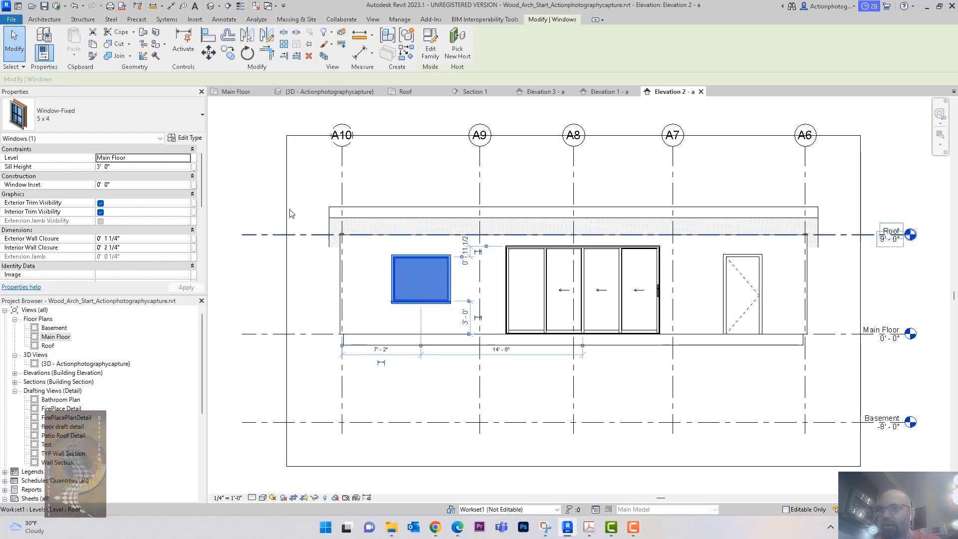
left_click(270, 183)
Open the 3D view to review the house from a corner, and synchronize the project with central.
left_click(210, 6)
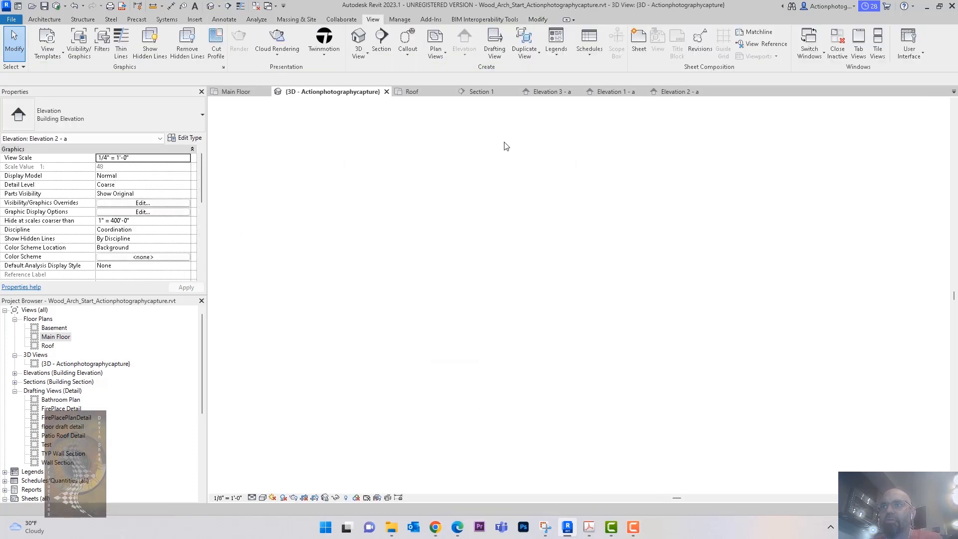
middle_click_drag(663, 289, 659, 348, "shift")
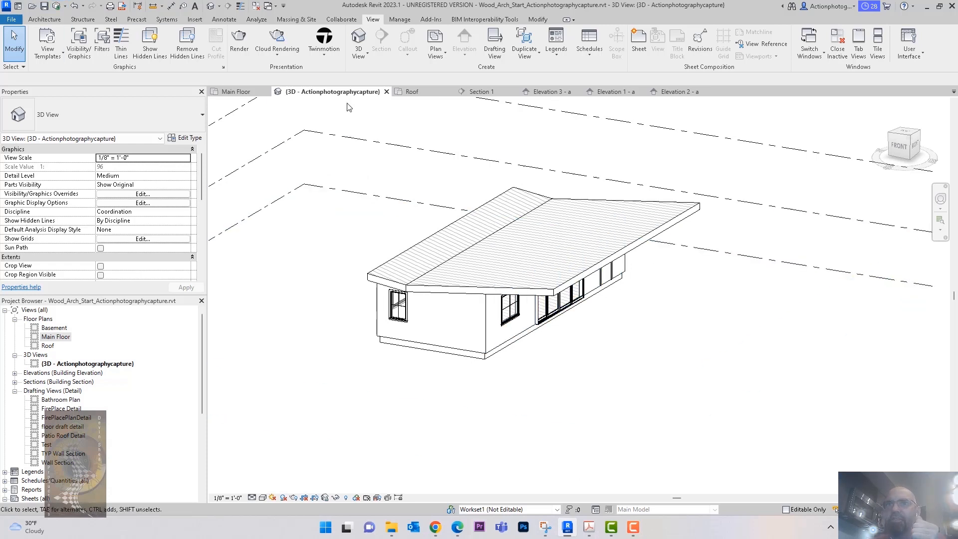
left_click(57, 6)
left_click(471, 316)
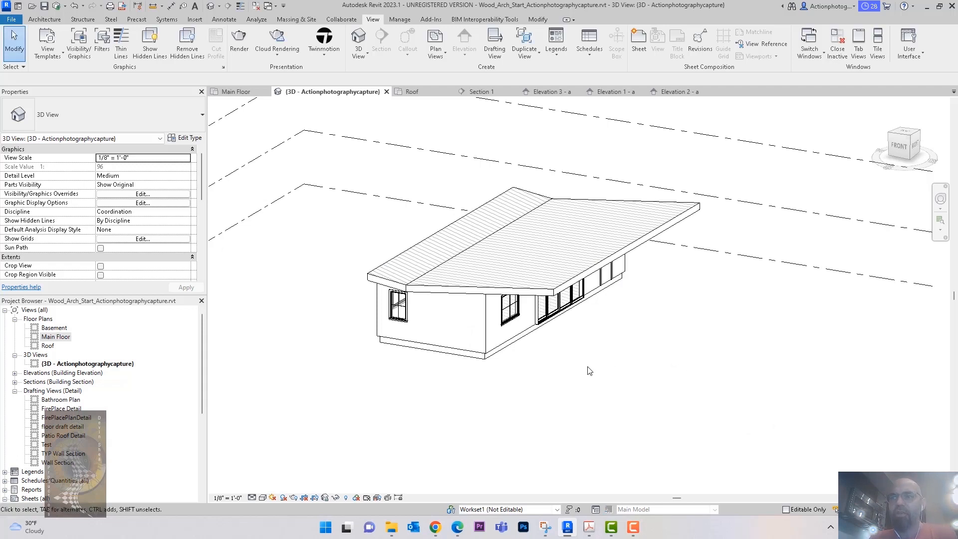
double_click(65, 338)
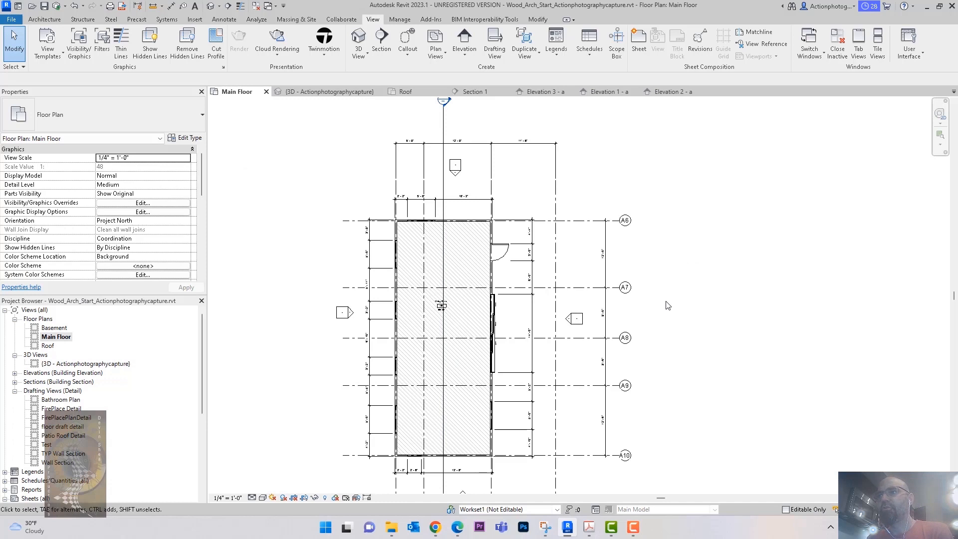
scroll(492, 156, "up", 3)
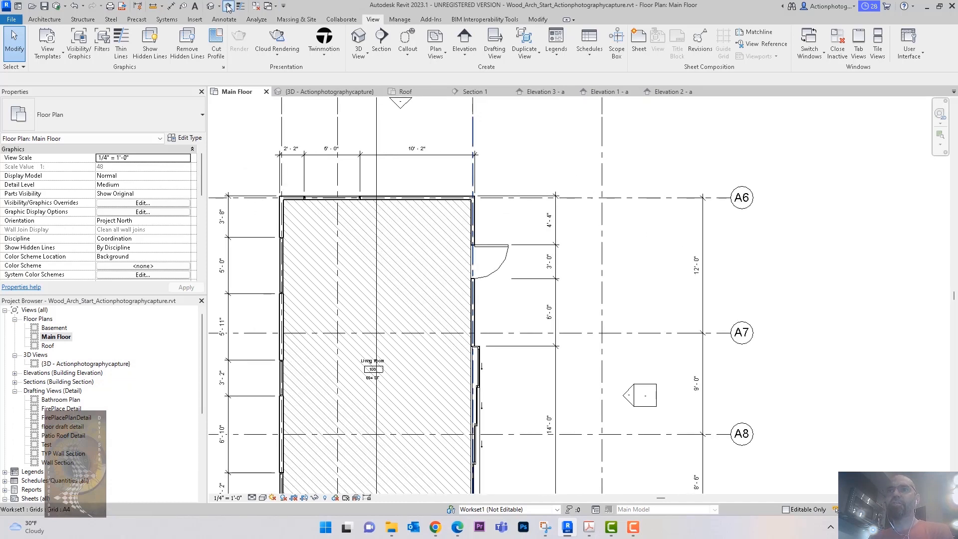
left_click(210, 7)
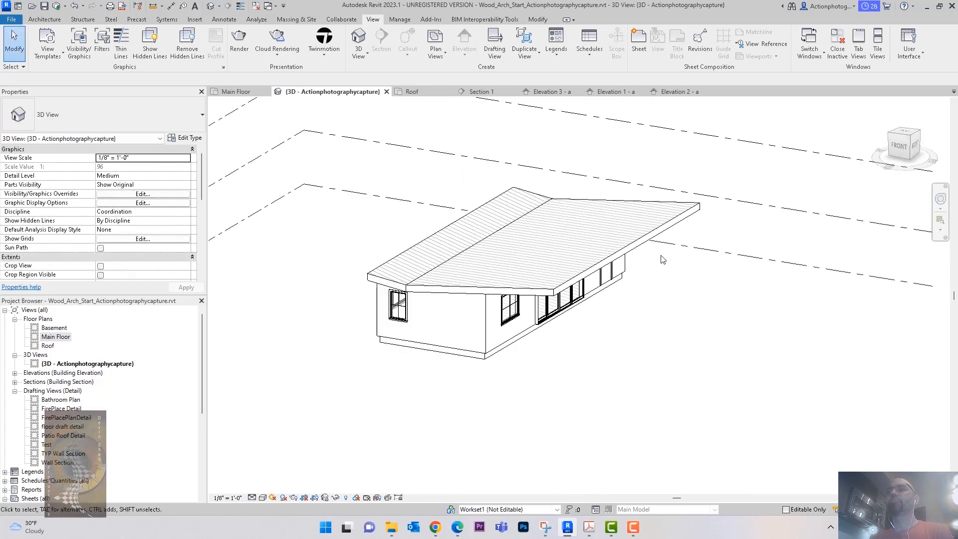
Select the end wall below the folded roof edge in the 3D view and open its WALL 4" type properties.
left_click(475, 351)
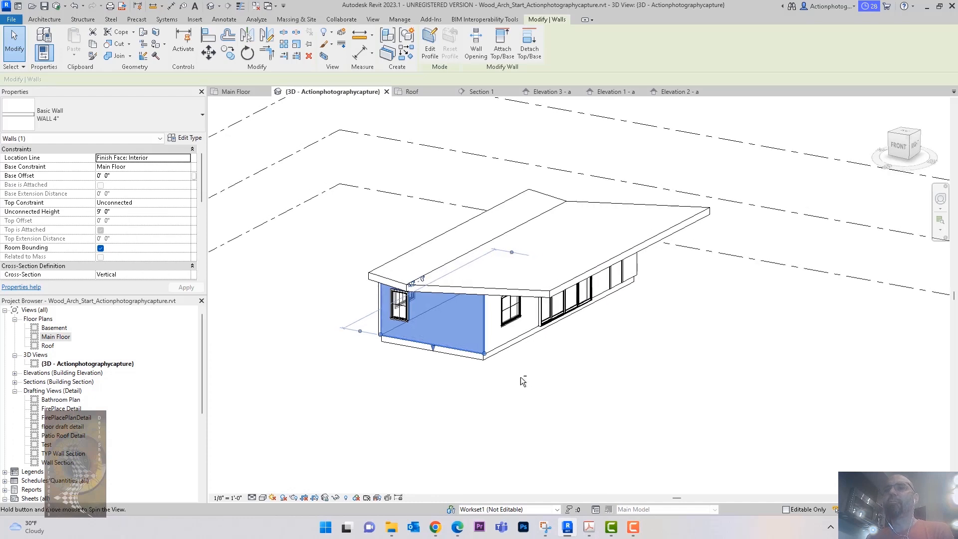
left_click(191, 138)
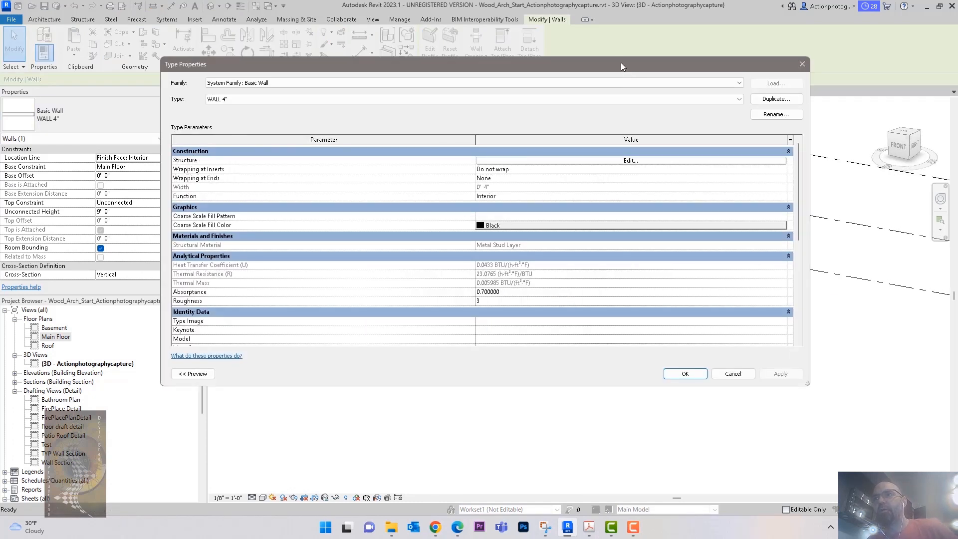
left_click_drag(616, 64, 604, 66)
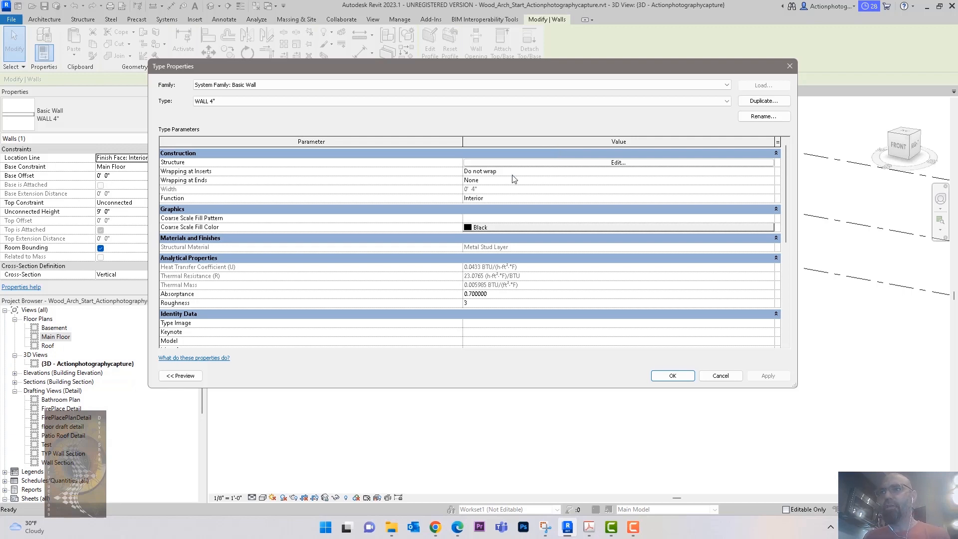
left_click(726, 101)
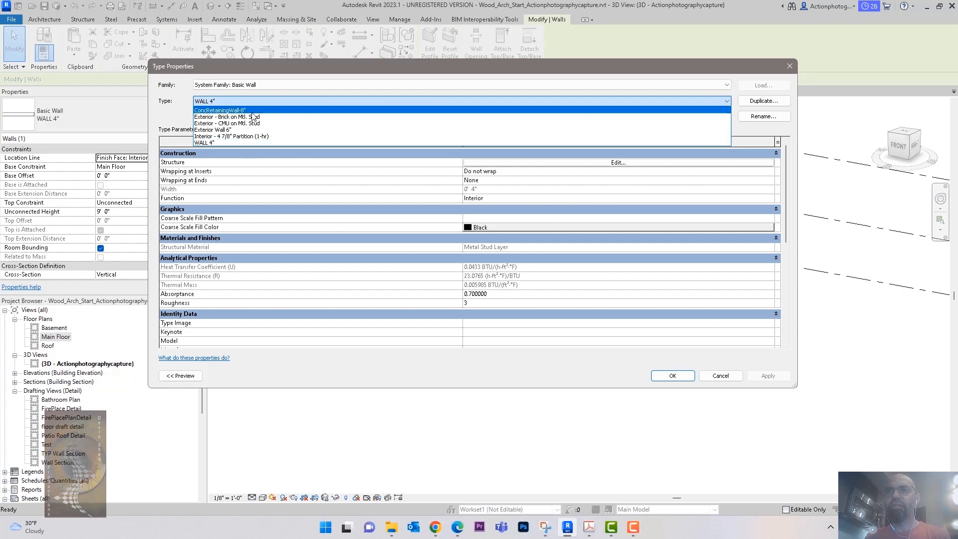
left_click(324, 74)
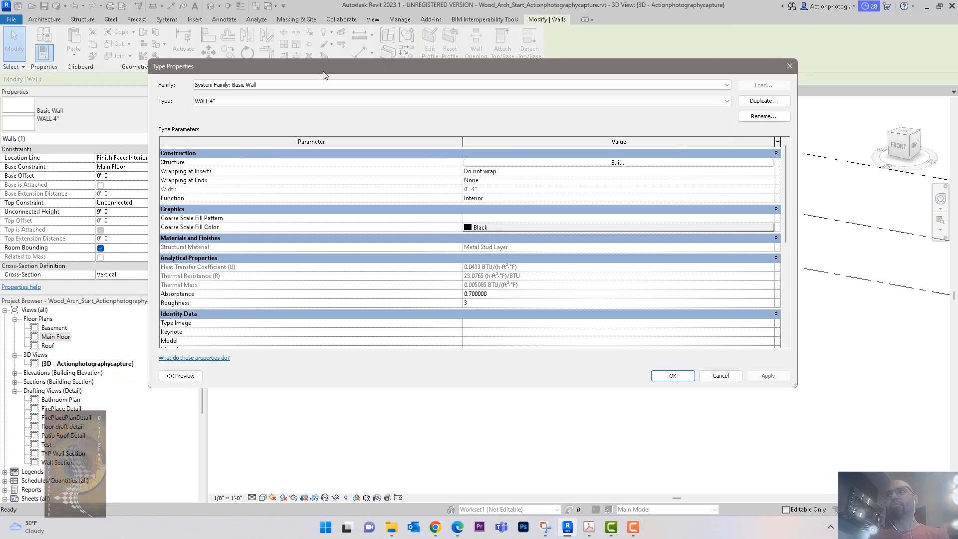
left_click_drag(323, 74, 309, 100)
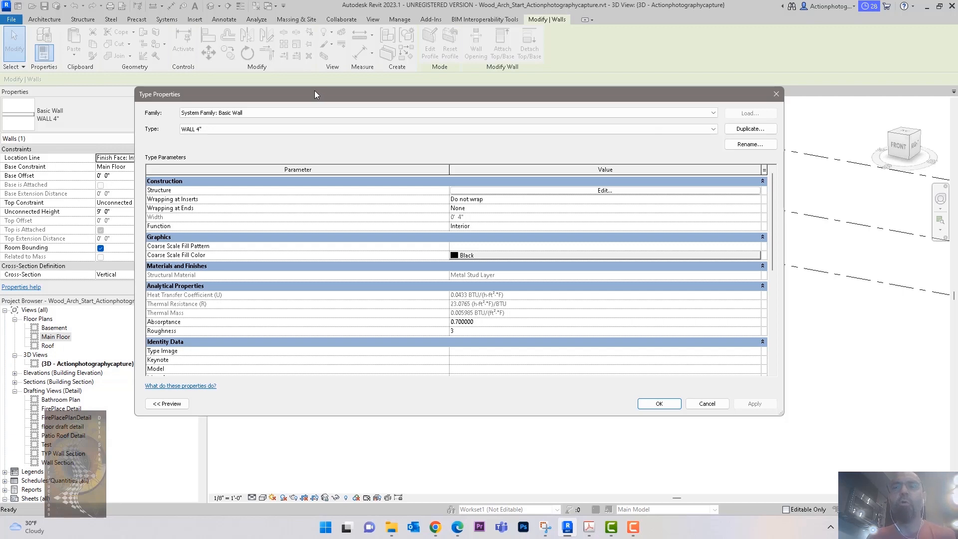
left_click_drag(314, 91, 303, 92)
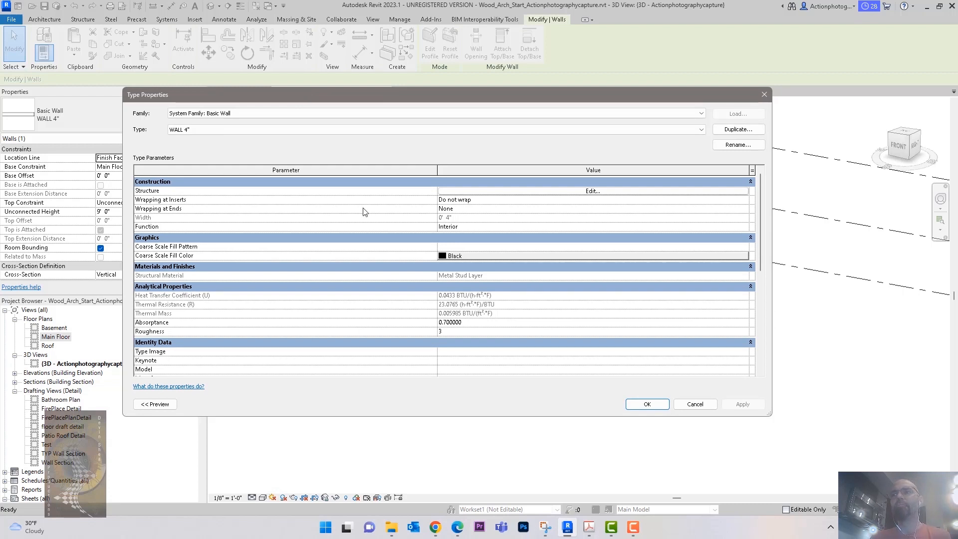
Duplicate the WALL 4" basic wall type under the name Ext Wall 4".
left_click(738, 129)
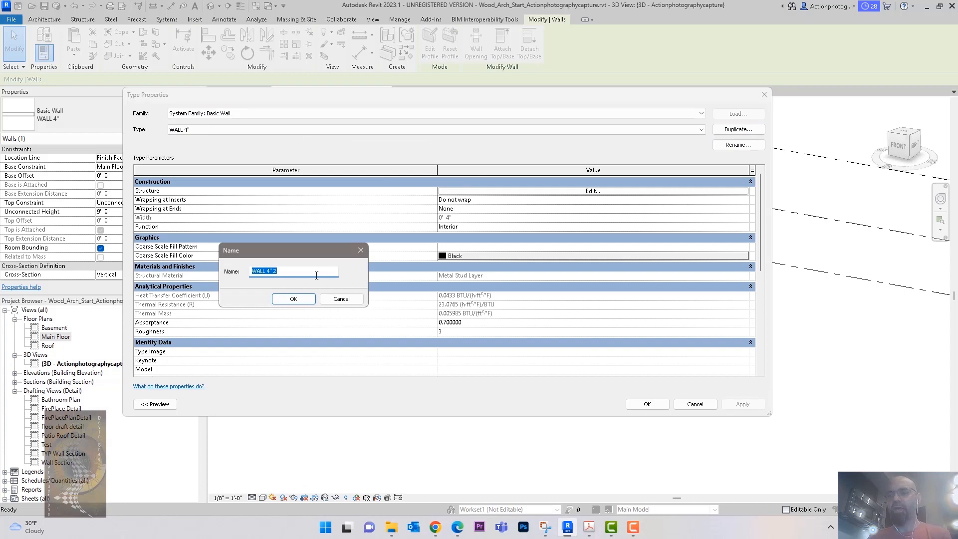
type("Ext")
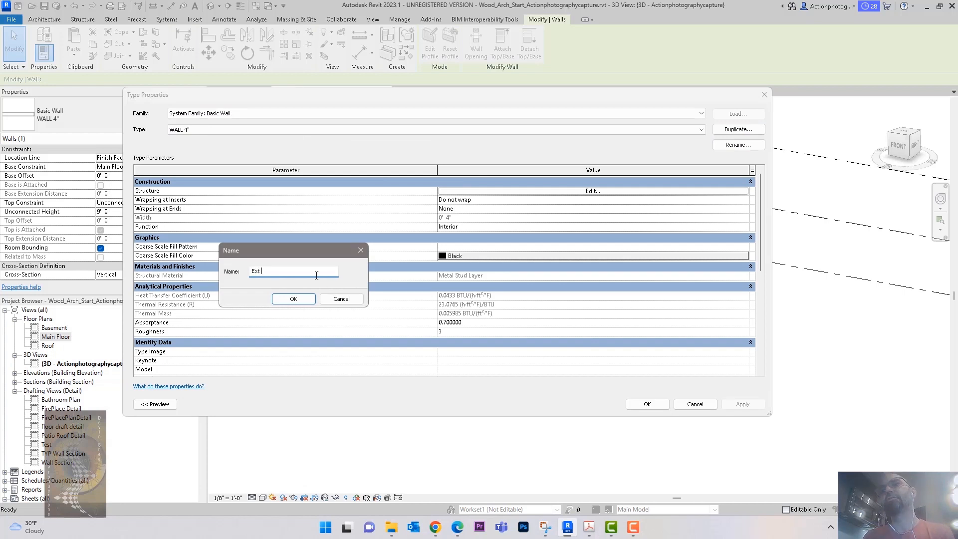
type("W")
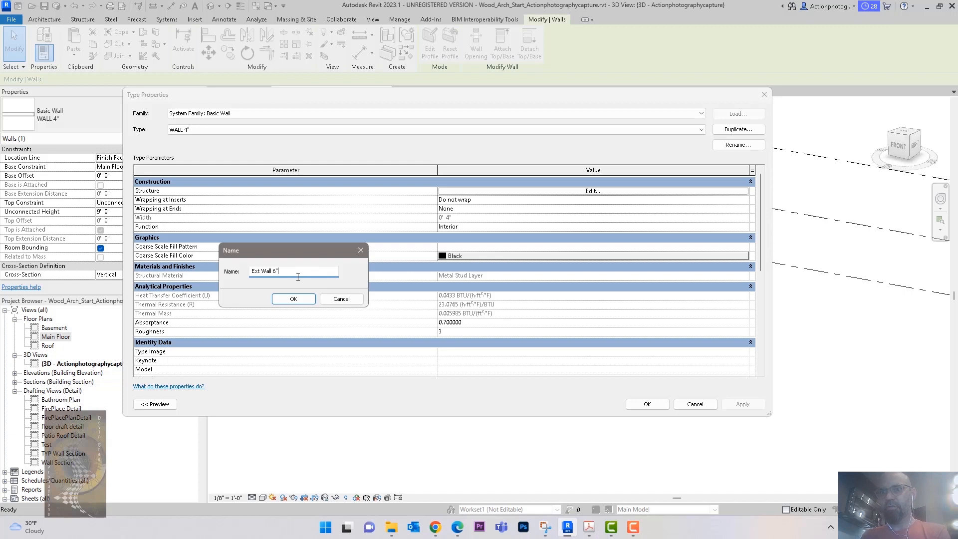
type("all 4\"")
left_click(293, 298)
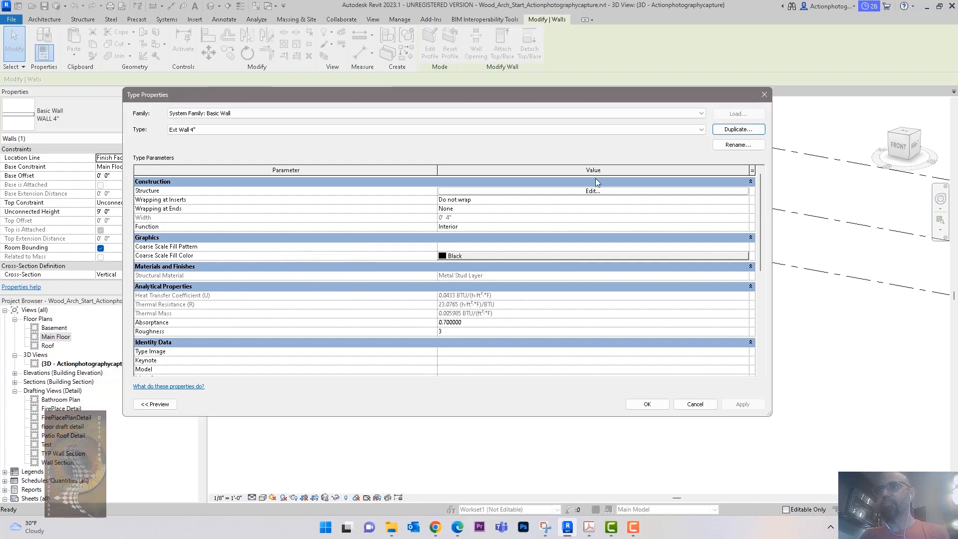
Open the new wall type's structure for editing and set the core structure layer's thickness to 3 5/8".
left_click(541, 195)
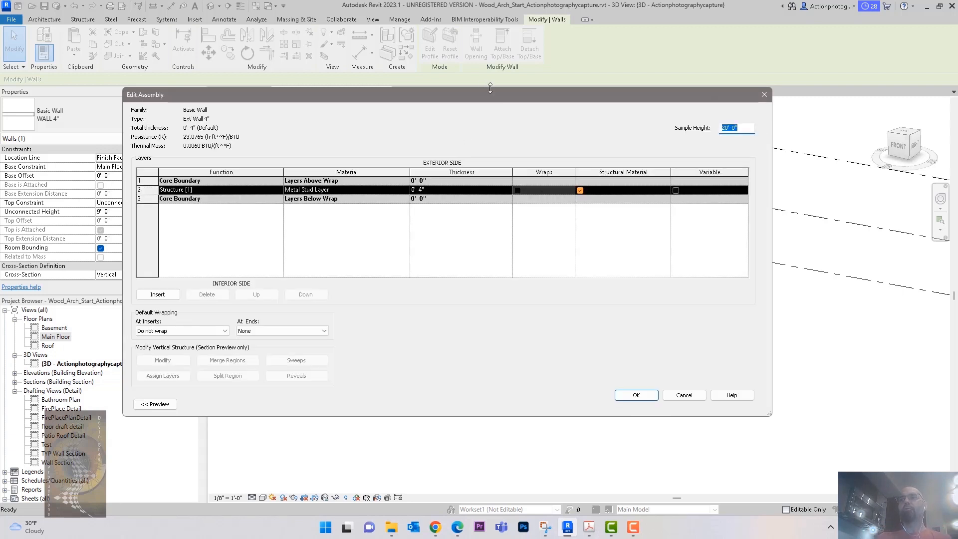
left_click_drag(490, 99, 514, 85)
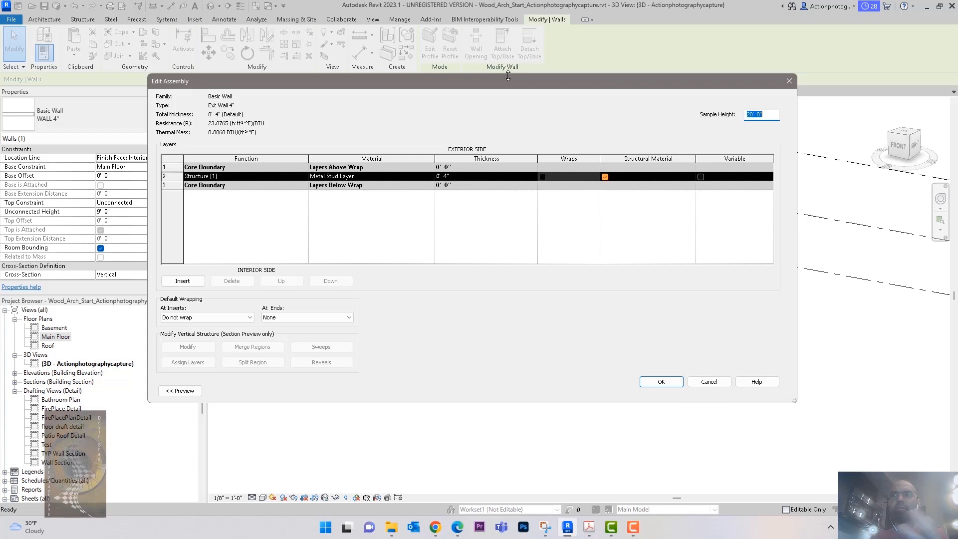
left_click_drag(547, 79, 569, 80)
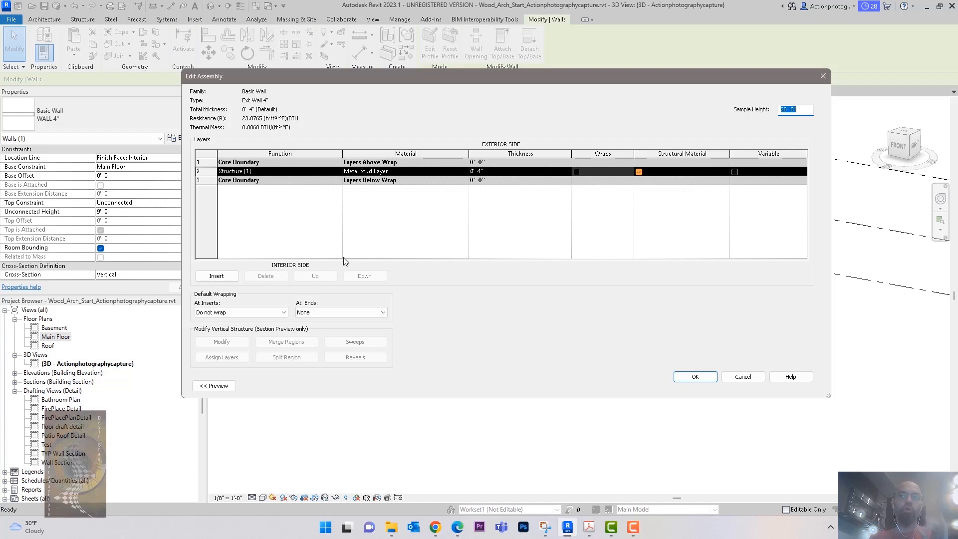
left_click(489, 172)
double_click(491, 171)
type("3 5/8")
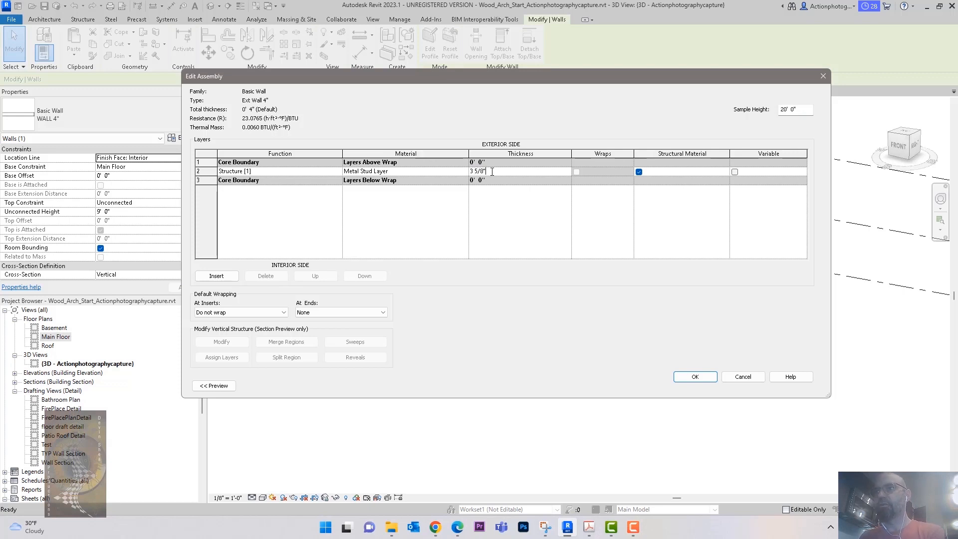
key("Tab")
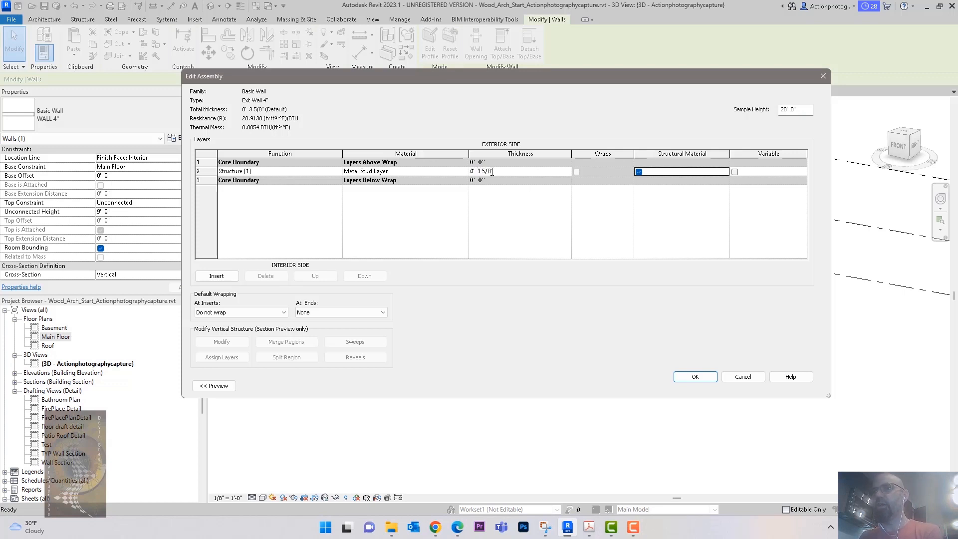
Search the materials for wood and assign Wood - Stained to the core structure layer.
left_click(460, 171)
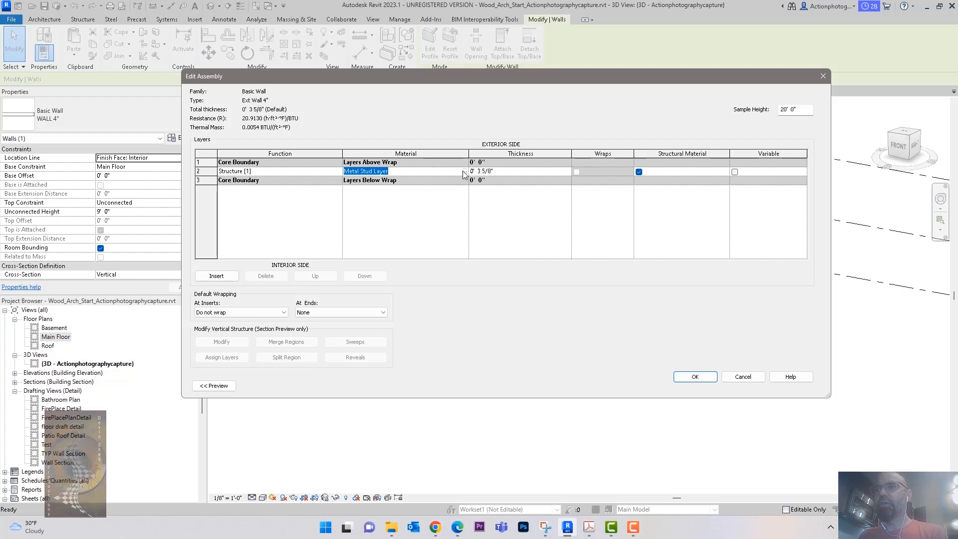
left_click(464, 171)
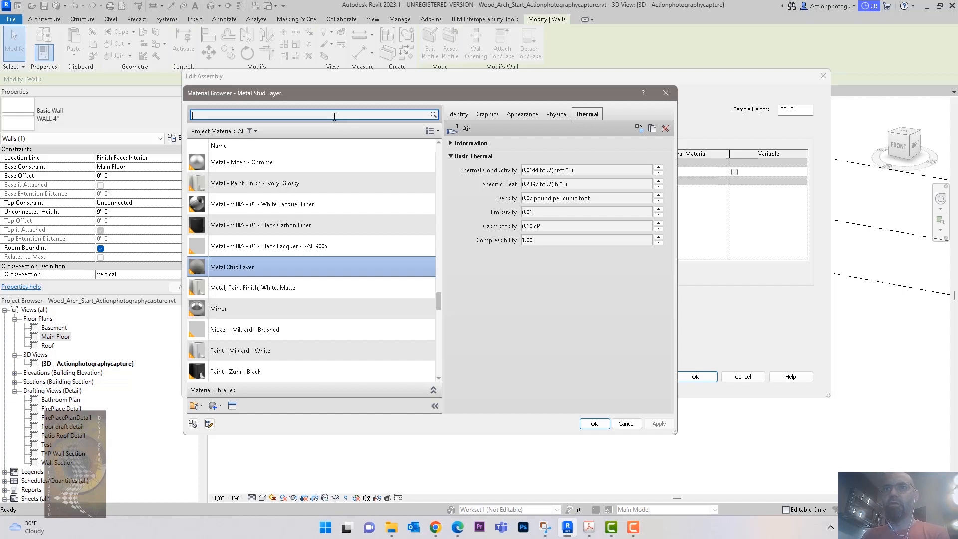
type("wood")
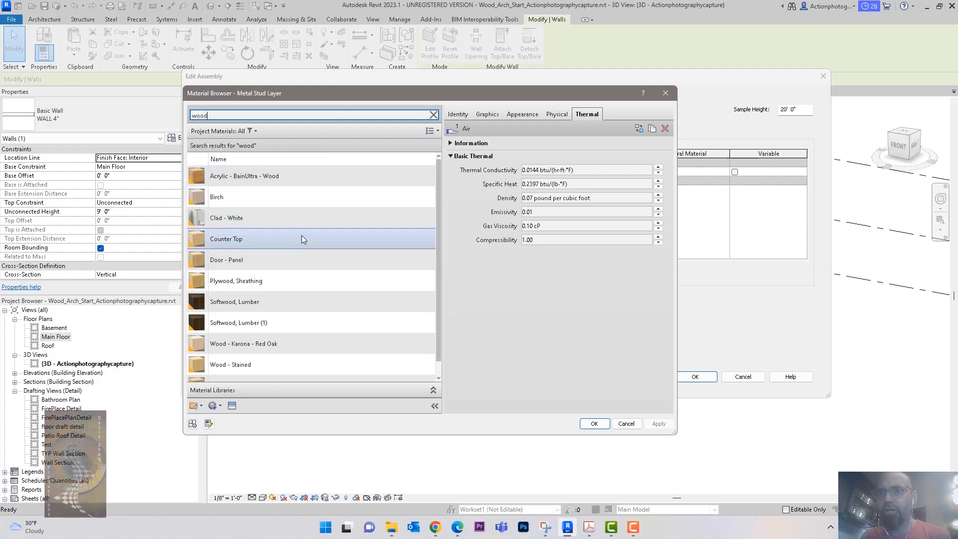
double_click(298, 365)
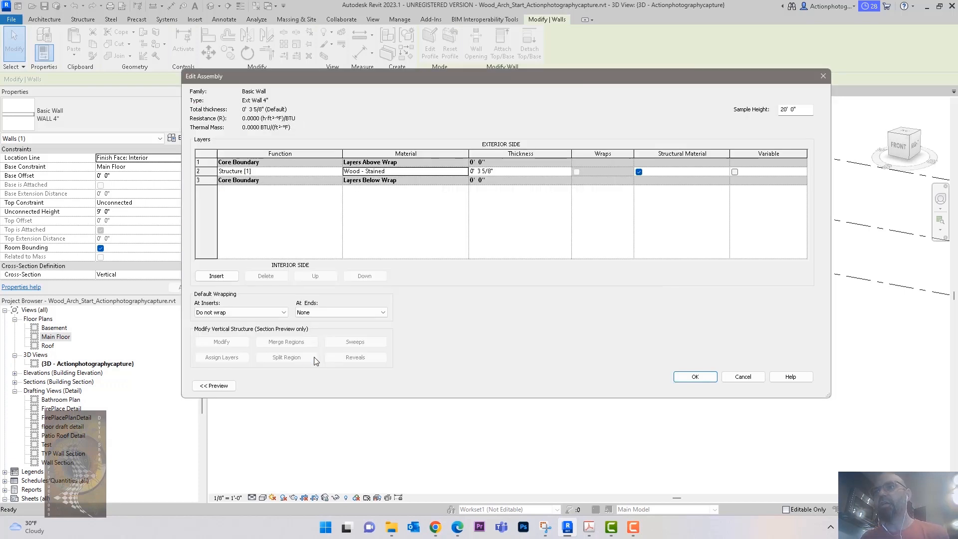
Show the wall assembly preview as a section view, focused on the upper end of the wall.
left_click_drag(462, 80, 460, 100)
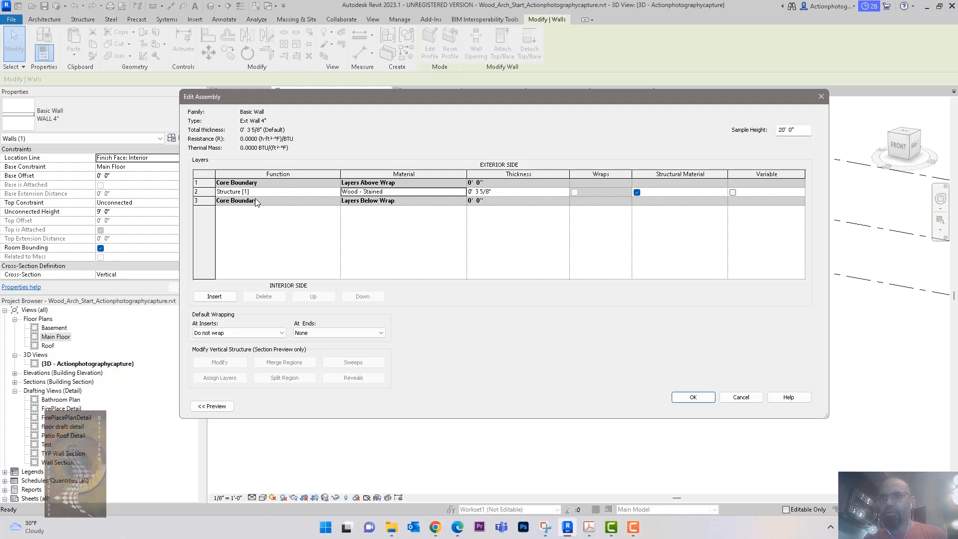
left_click_drag(513, 96, 504, 96)
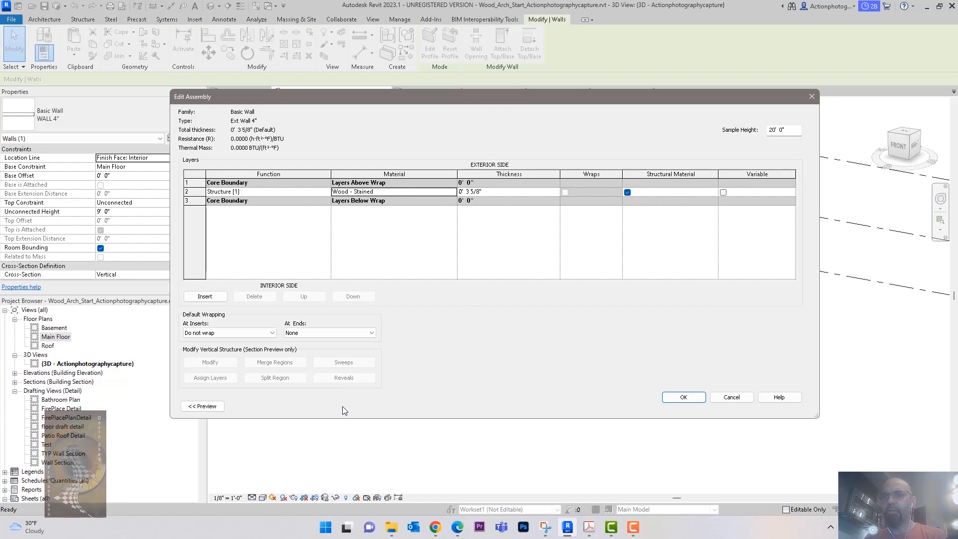
left_click(202, 405)
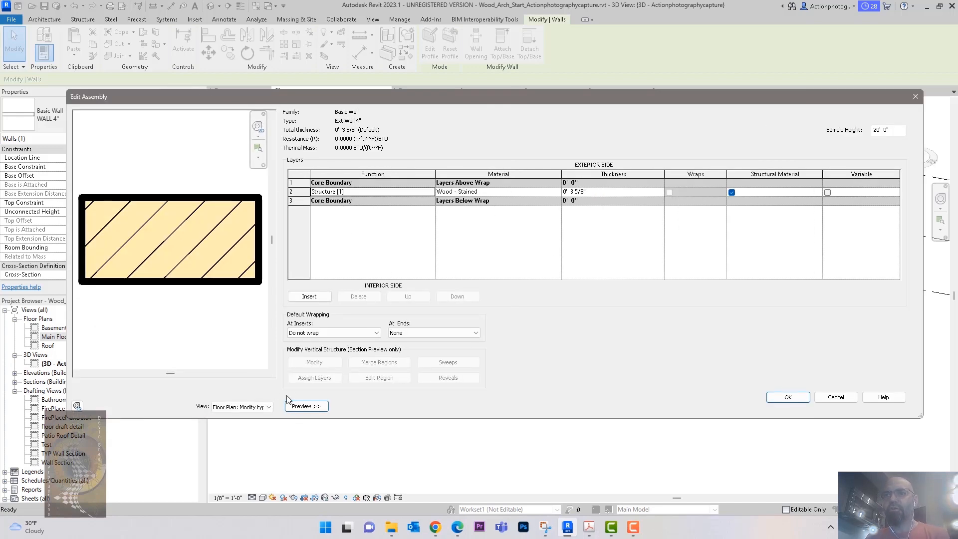
left_click(306, 406)
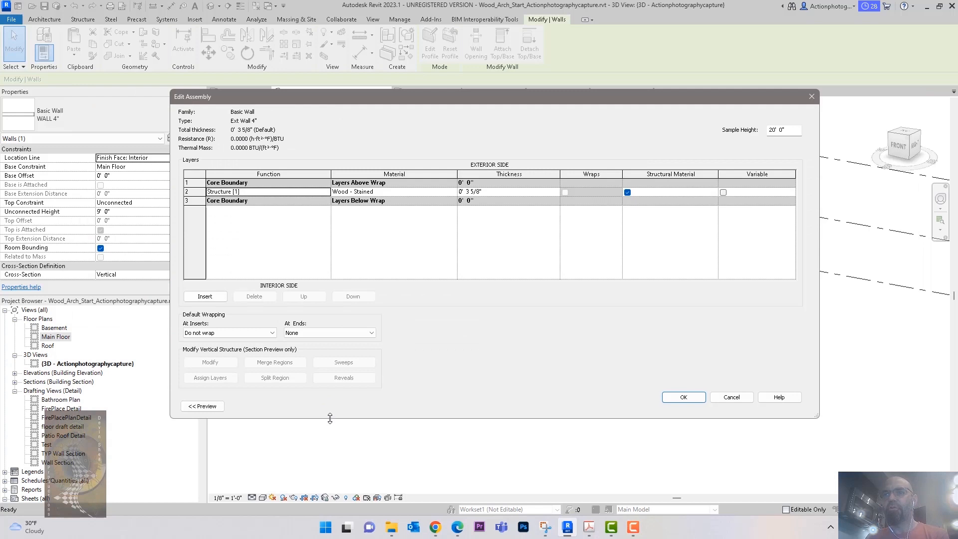
left_click(202, 406)
left_click_drag(388, 95, 435, 78)
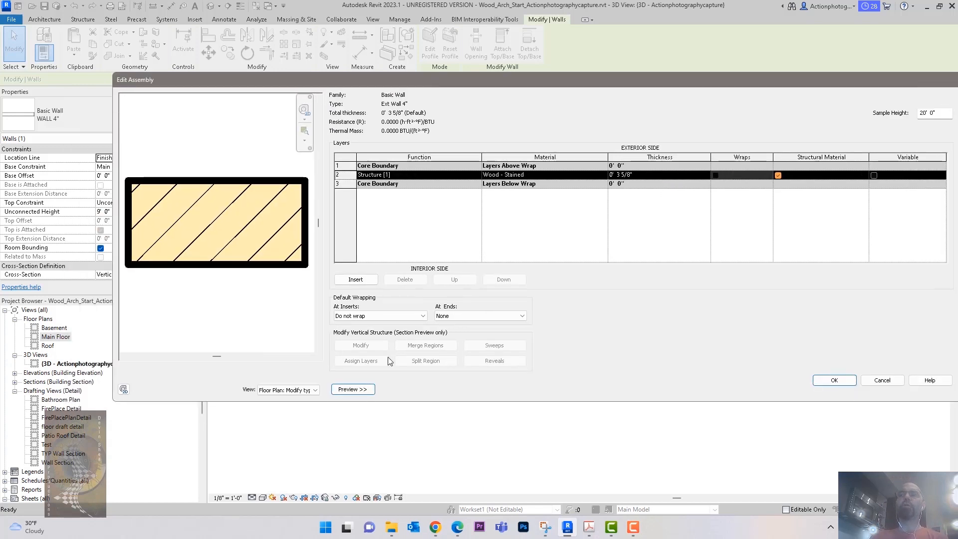
left_click(279, 391)
left_click(284, 406)
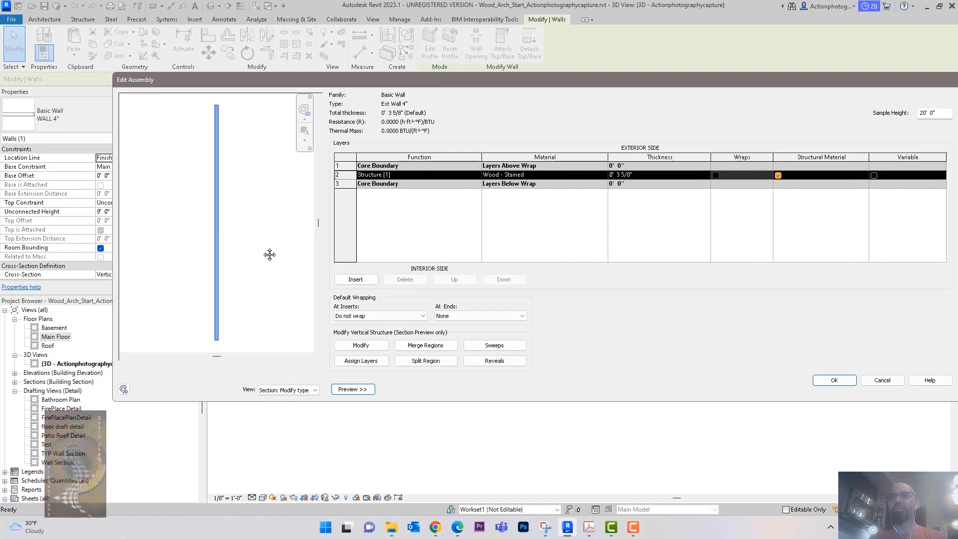
scroll(245, 172, "up", 3)
middle_click_drag(261, 180, 291, 231)
scroll(236, 197, "up", 2)
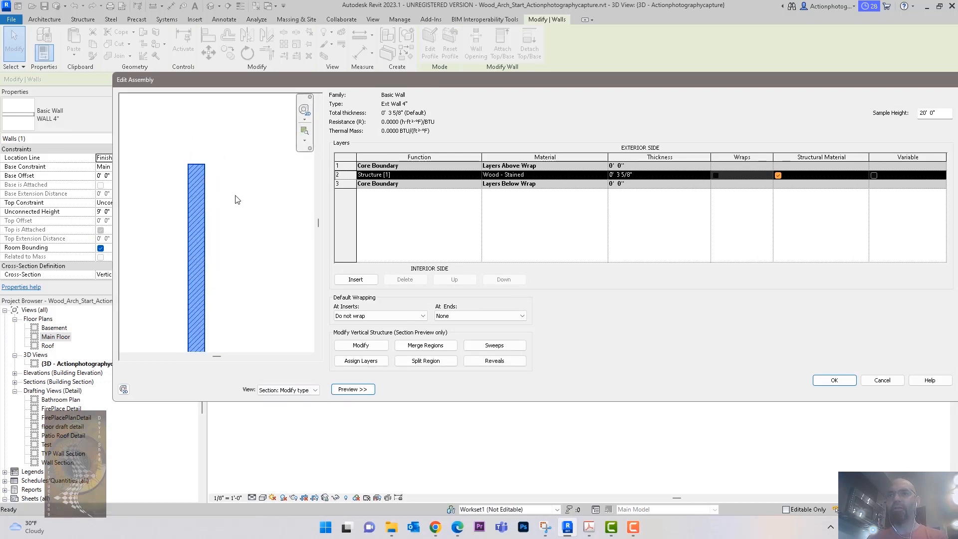
middle_click_drag(239, 202, 242, 203)
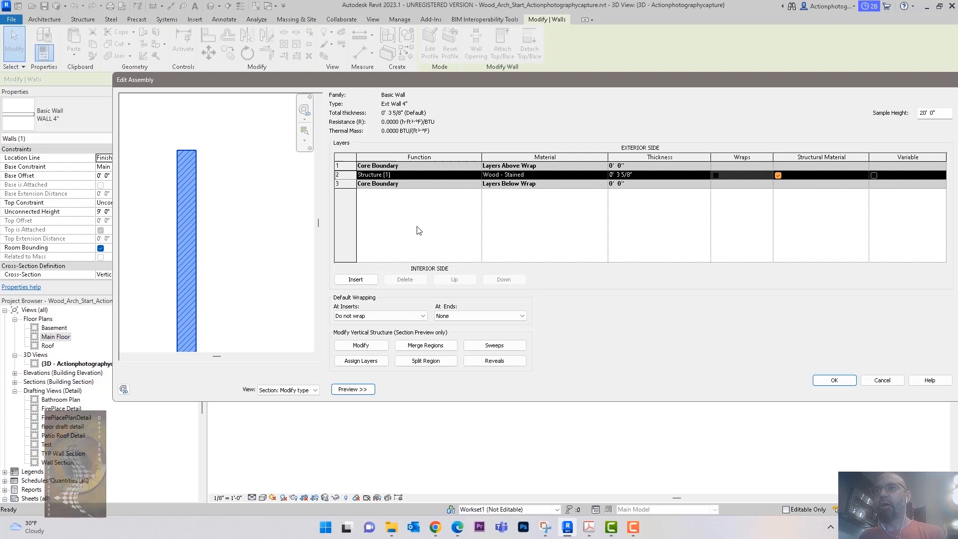
Insert a layer with the function Substrate [2] and place it outside the core boundary on the exterior side.
left_click(371, 280)
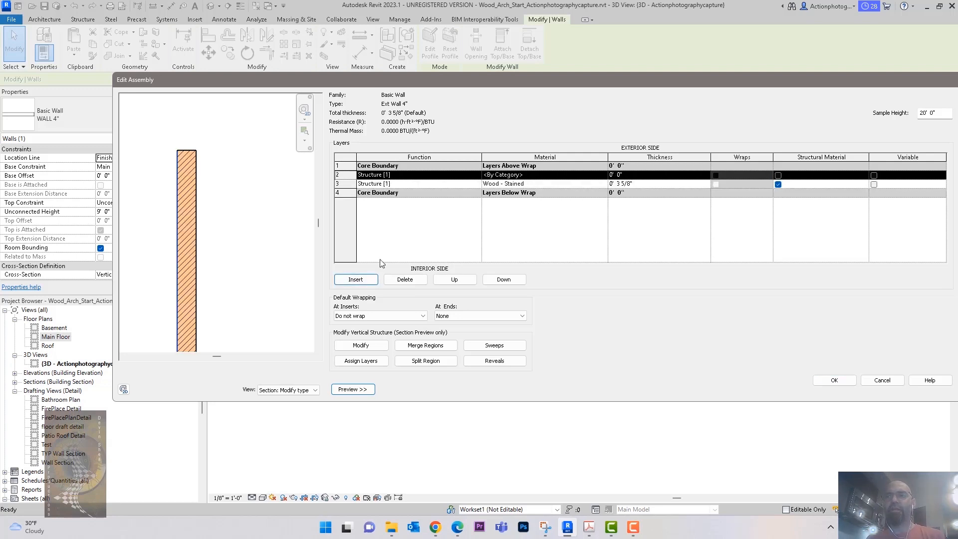
left_click(477, 178)
left_click(477, 176)
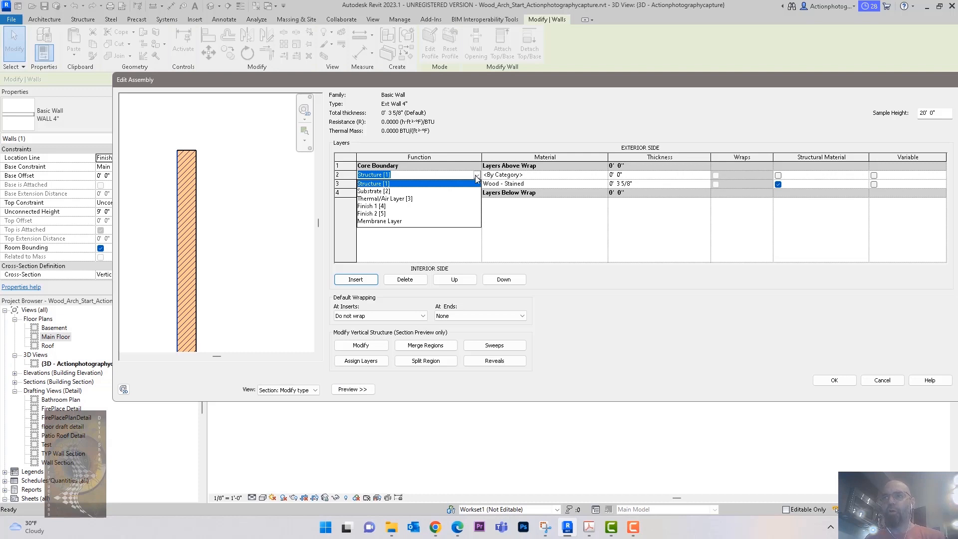
left_click(402, 191)
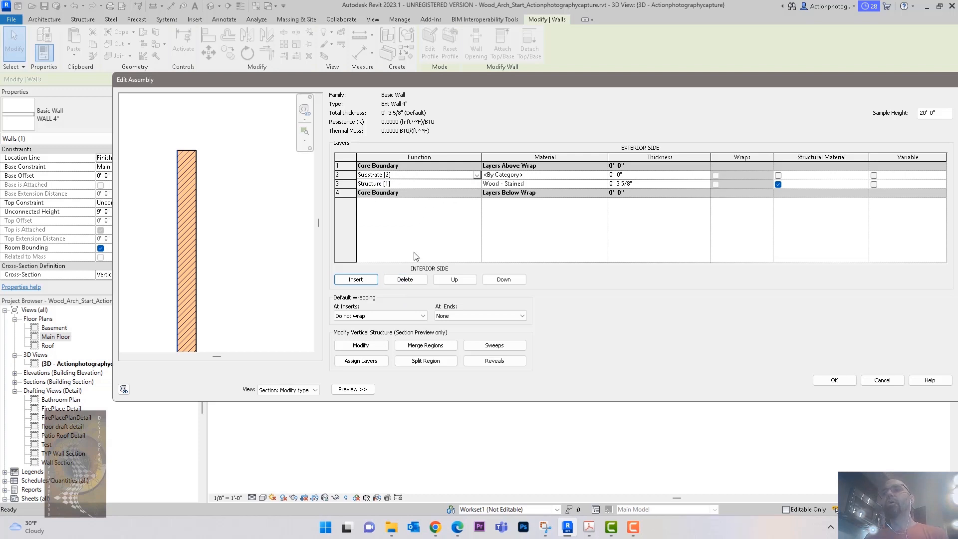
left_click(463, 280)
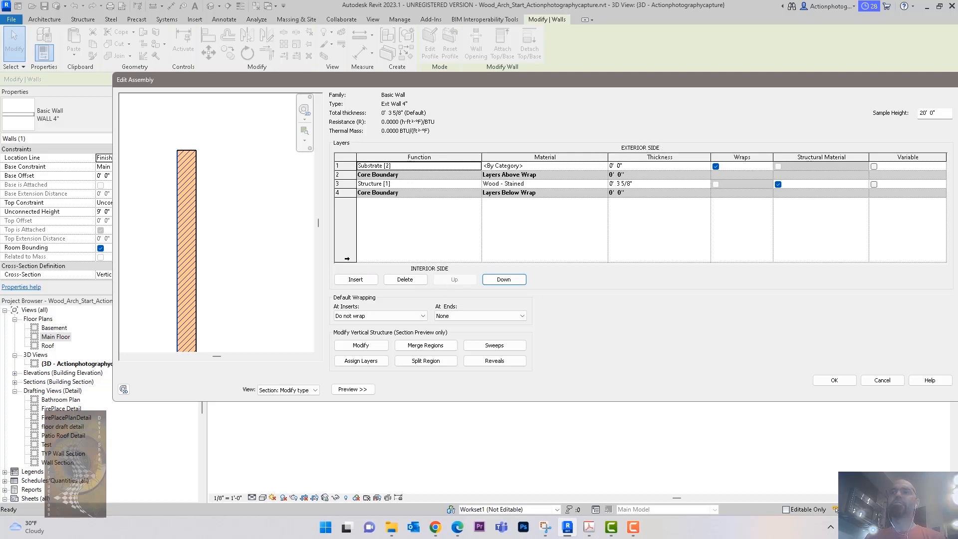
Set the exterior substrate layer's thickness to 5/8".
scroll(235, 186, "up", 4)
middle_click_drag(231, 189, 257, 205)
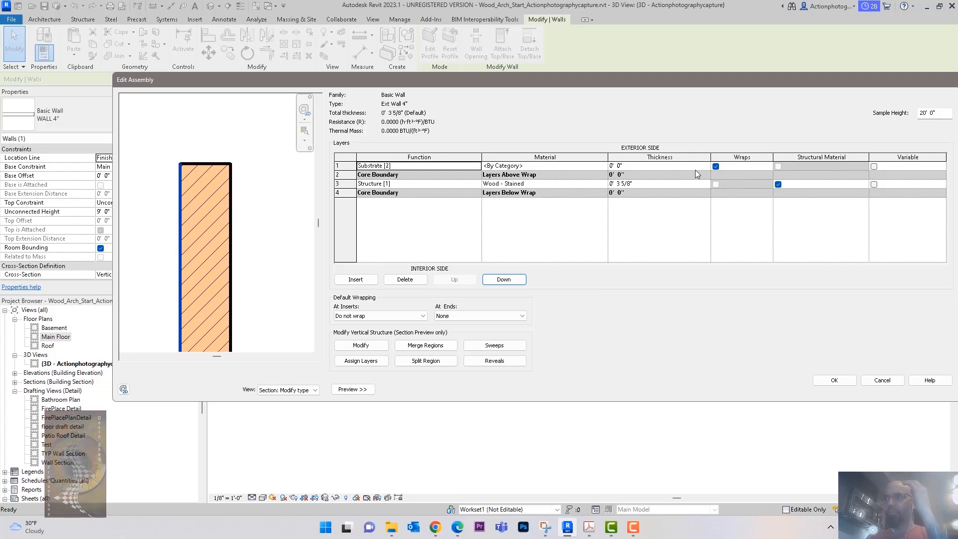
left_click(674, 166)
type("5/8\"")
key("Tab")
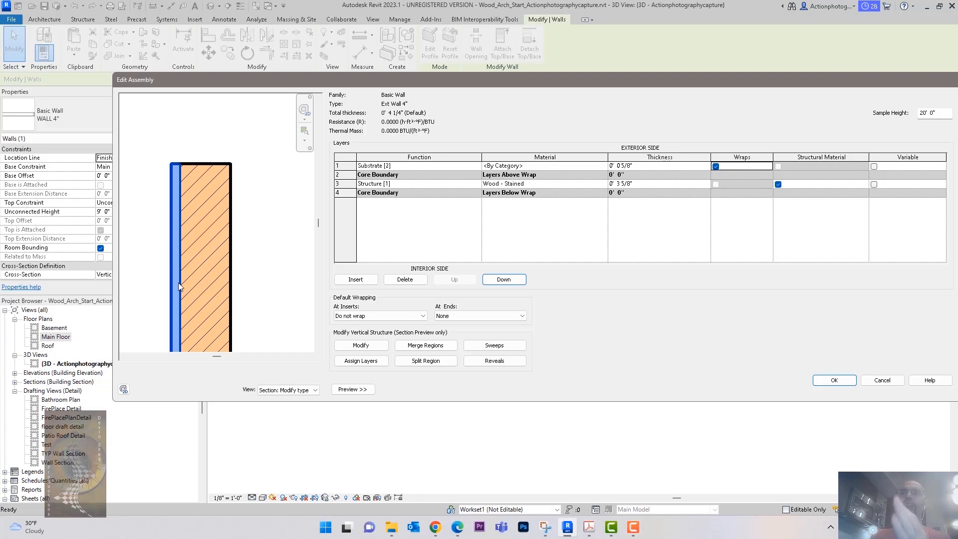
Insert a second Substrate [2] layer and place it below the lower core boundary on the interior side.
mouse_move(253, 220)
middle_mouse_down()
mouse_move(267, 223)
mouse_move(258, 221)
middle_mouse_up()
left_click(369, 280)
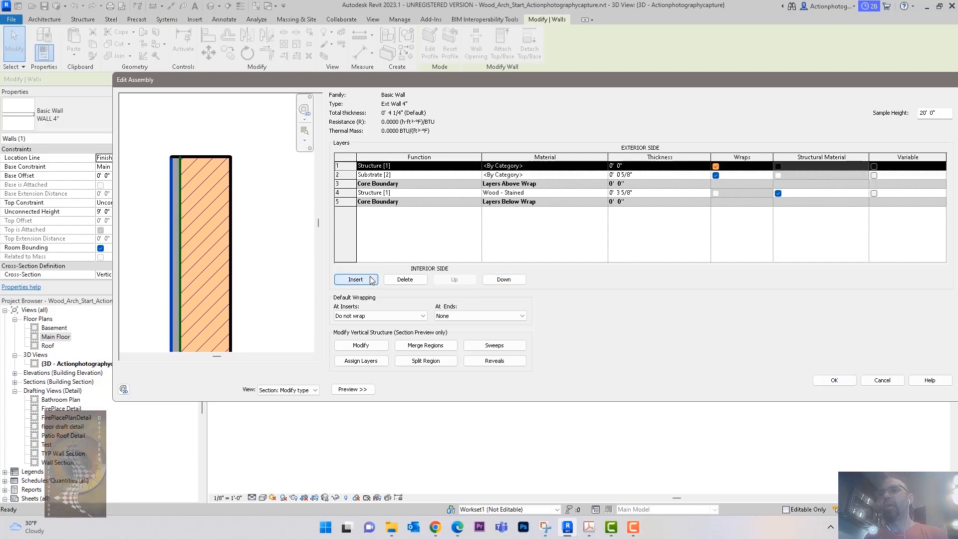
left_click(477, 166)
left_click(477, 167)
left_click(421, 182)
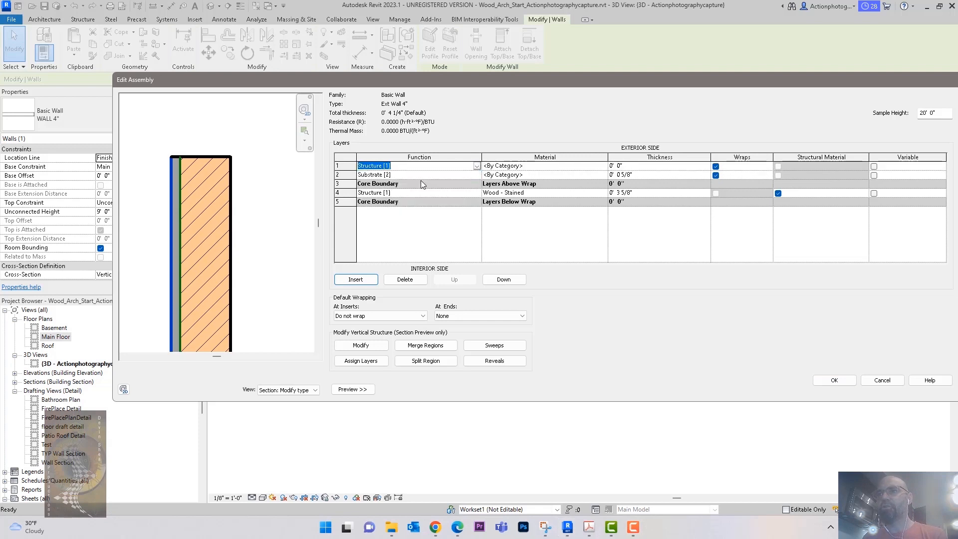
left_click(503, 280)
left_click(504, 280)
left_click(504, 280)
left_click(504, 280)
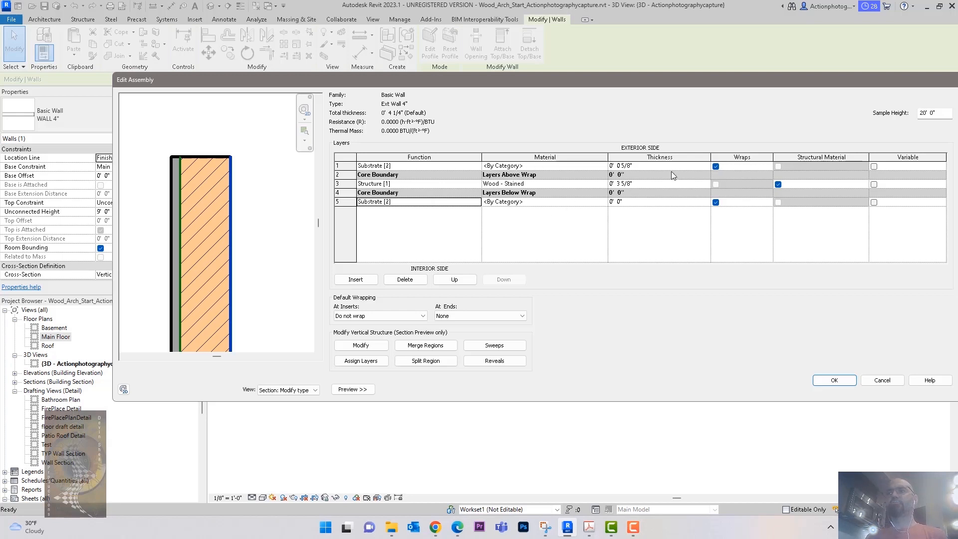
Set the thickness of the interior Substrate [2] layer to 5/8".
left_click(632, 203)
type("5")
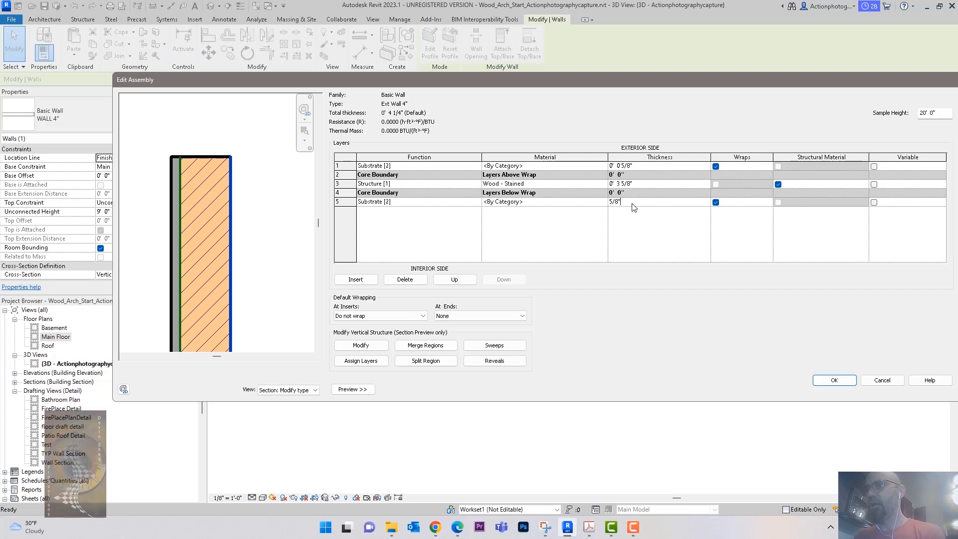
type("/8")
key("Tab")
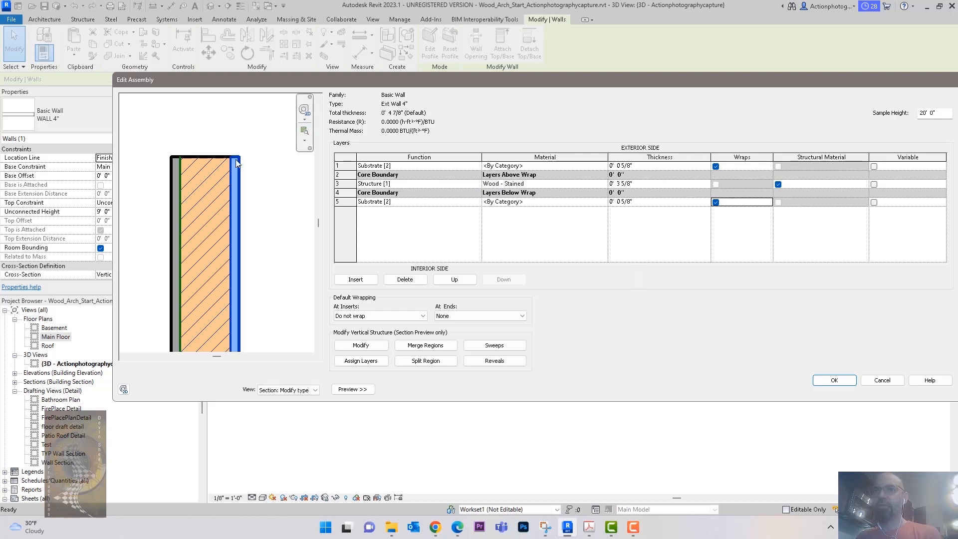
Insert a Finish 1 [4] layer with a thickness of .125" and place it below the interior substrate layer.
left_click(363, 281)
left_click(477, 202)
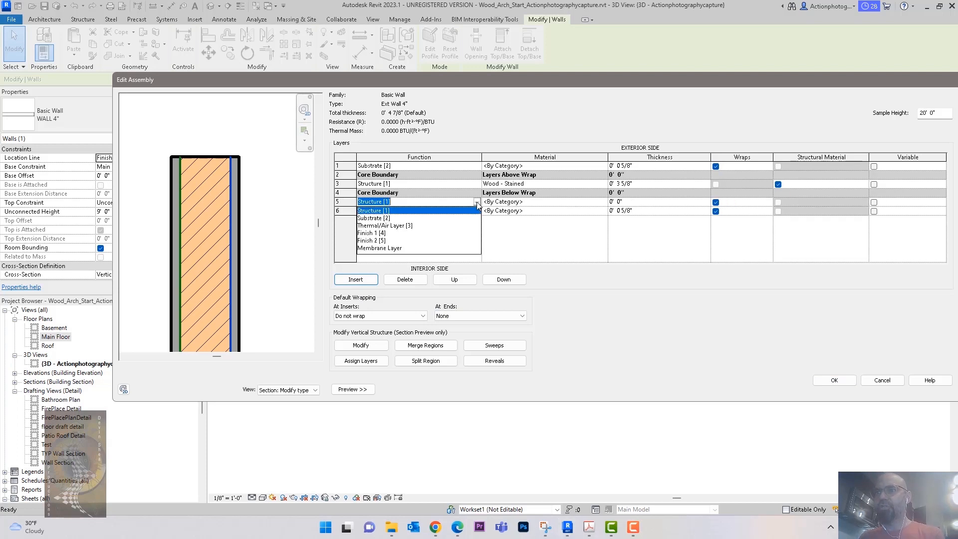
left_click(402, 234)
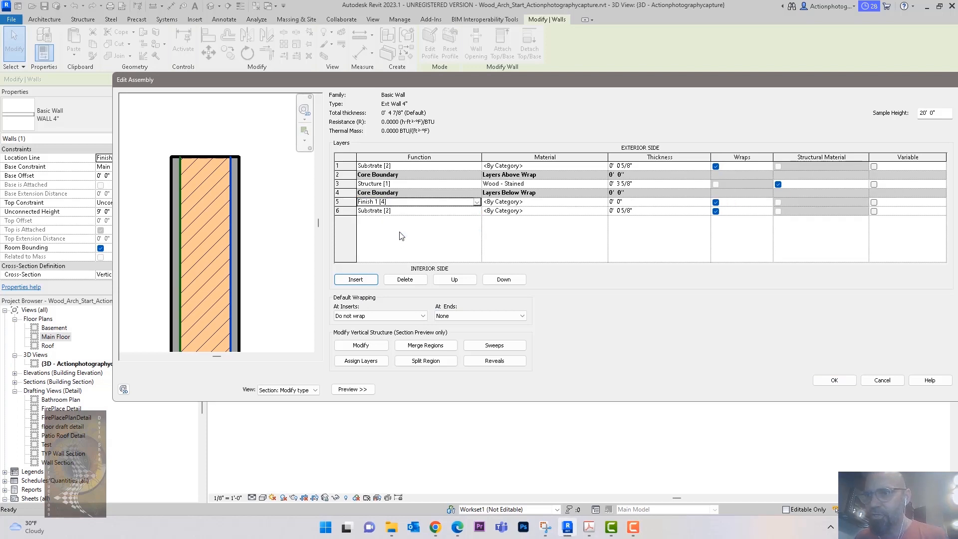
left_click(664, 202)
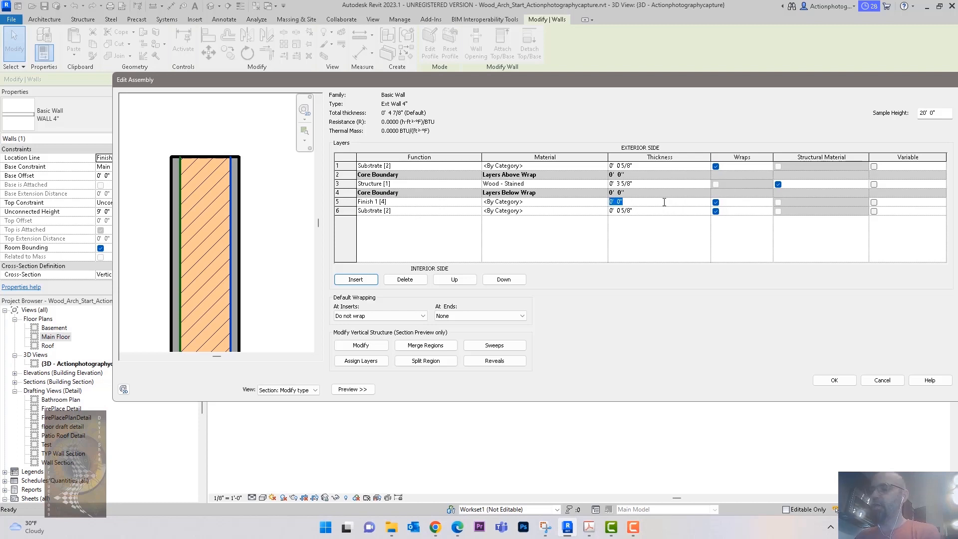
type(".125")
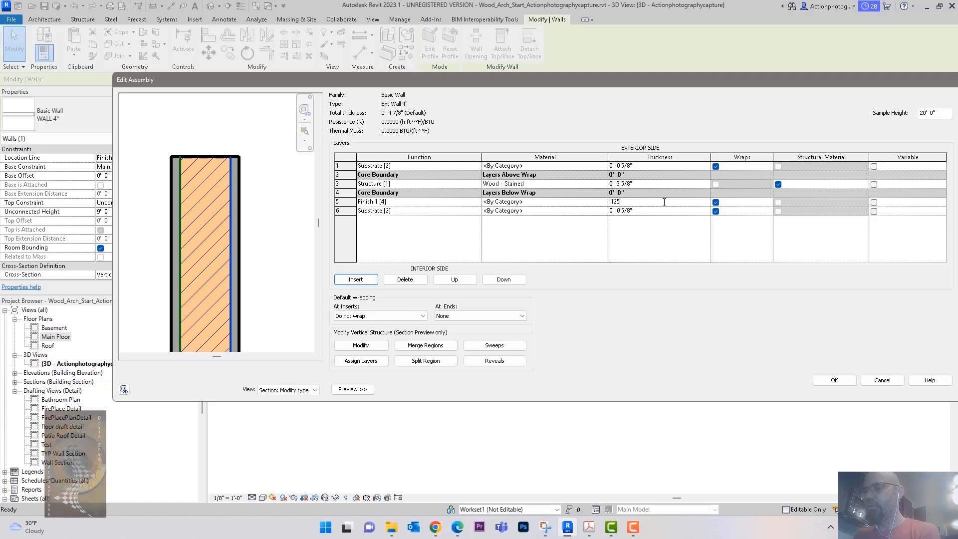
key("Tab")
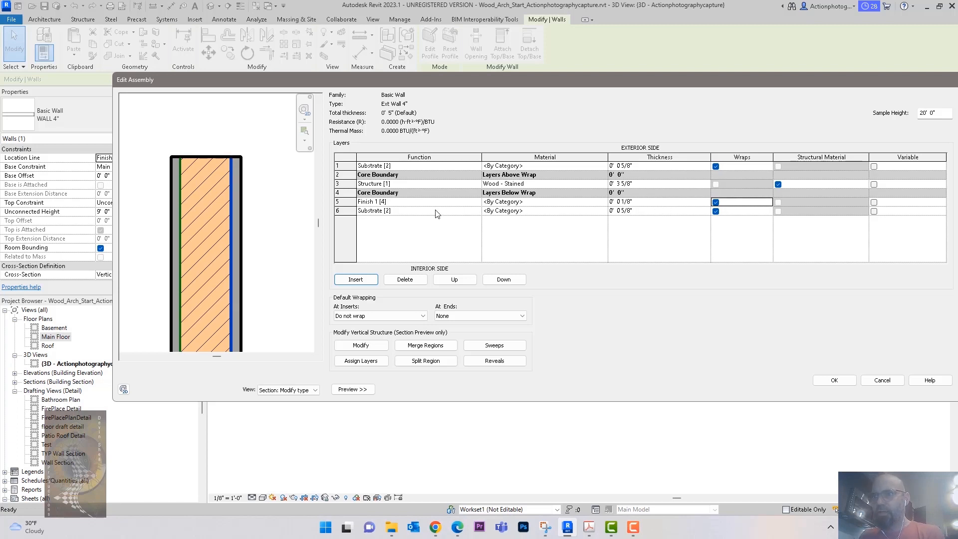
left_click(355, 201)
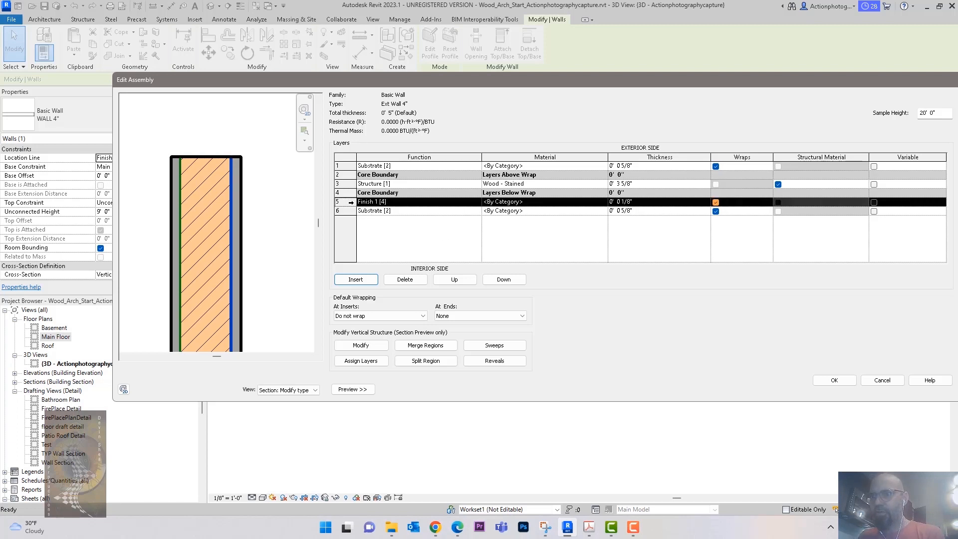
left_click(503, 280)
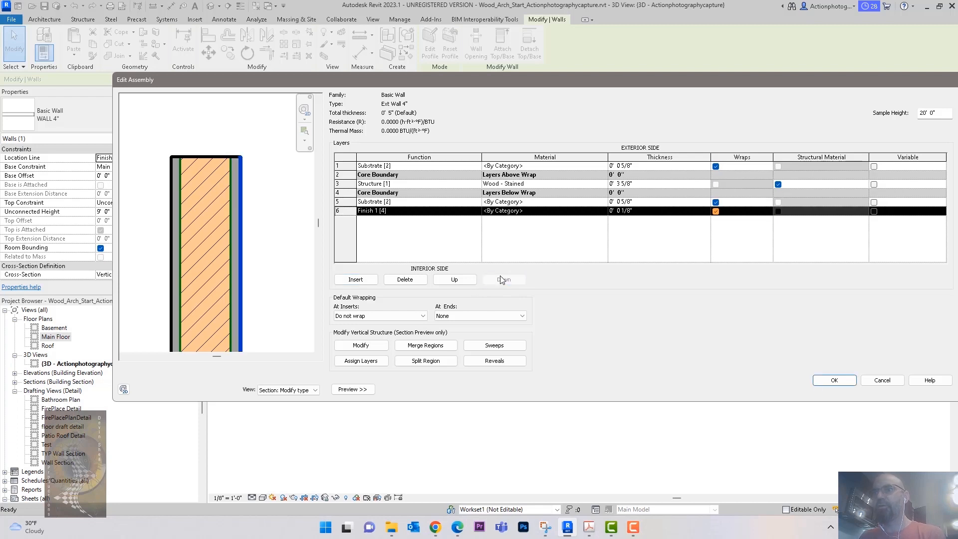
Look through the project materials for the Finish 1 [4] layer, including a search for siding.
left_click(595, 213)
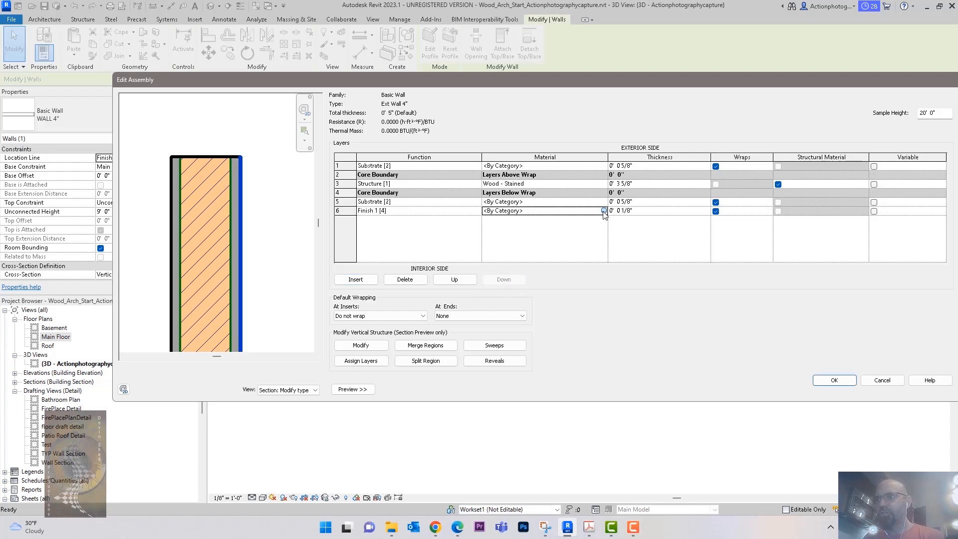
left_click(607, 211)
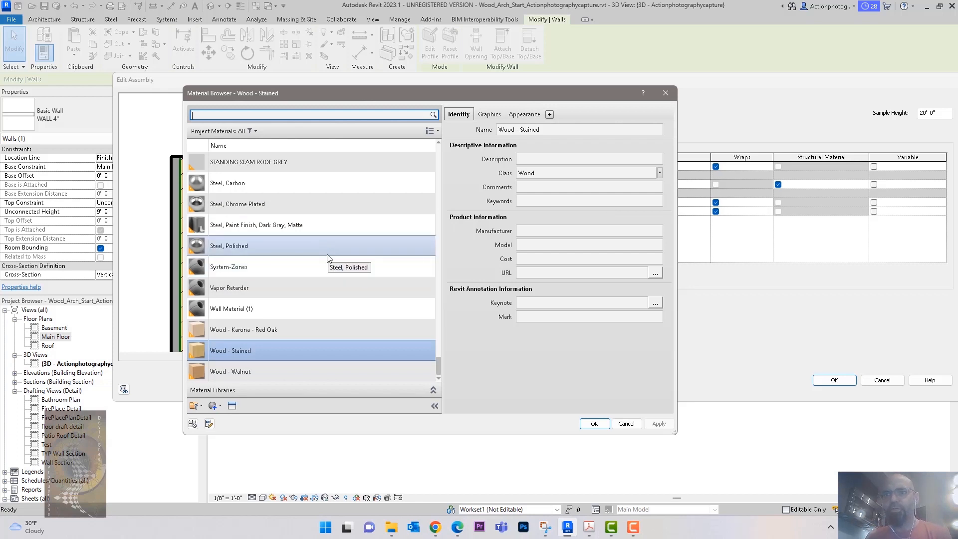
scroll(327, 259, "up", 2)
scroll(326, 256, "up", 3)
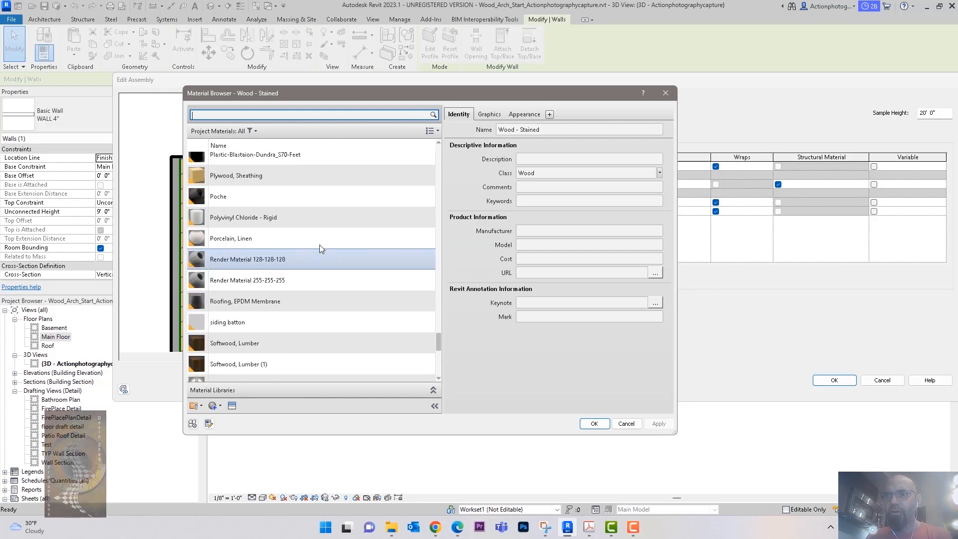
scroll(321, 246, "up", 3)
scroll(319, 240, "up", 5)
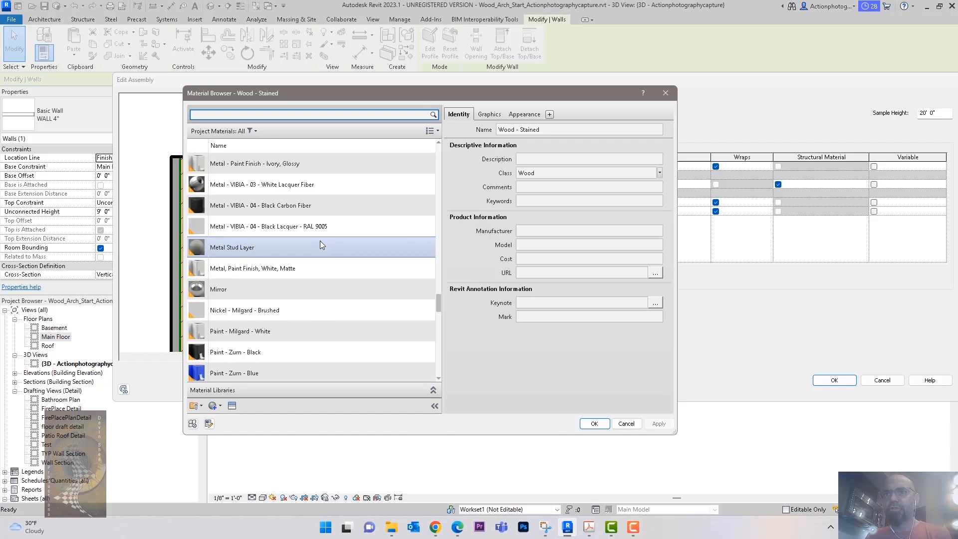
scroll(319, 241, "up", 3)
scroll(320, 245, "up", 5)
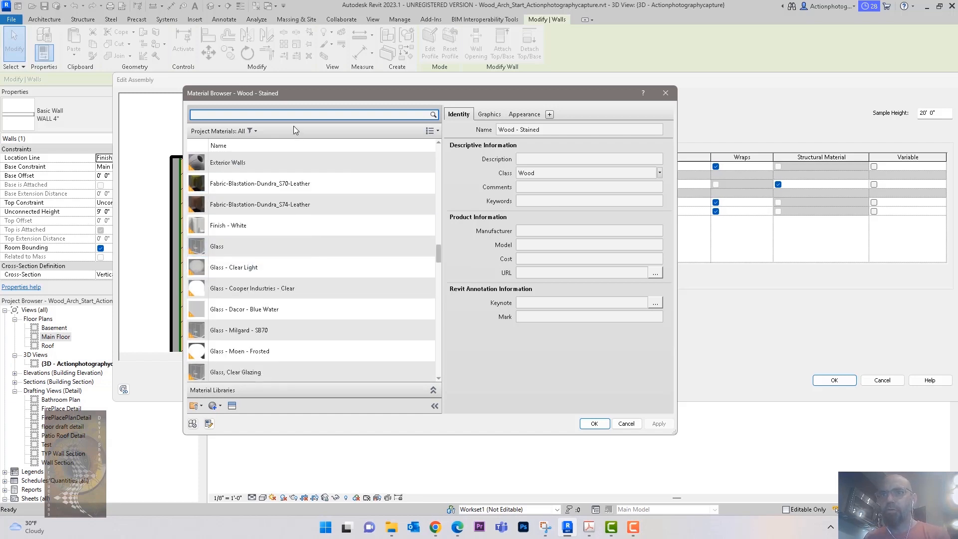
type("sid")
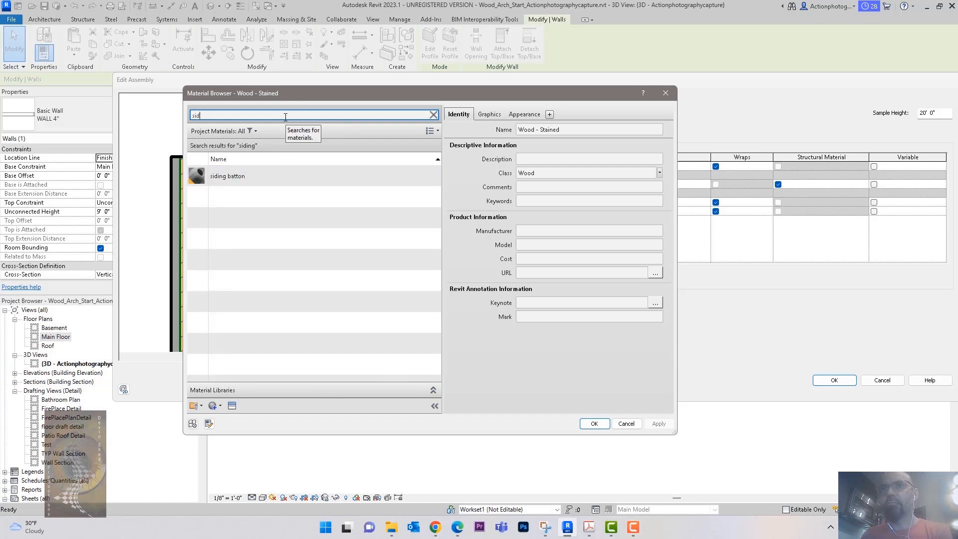
key("BackSpace")
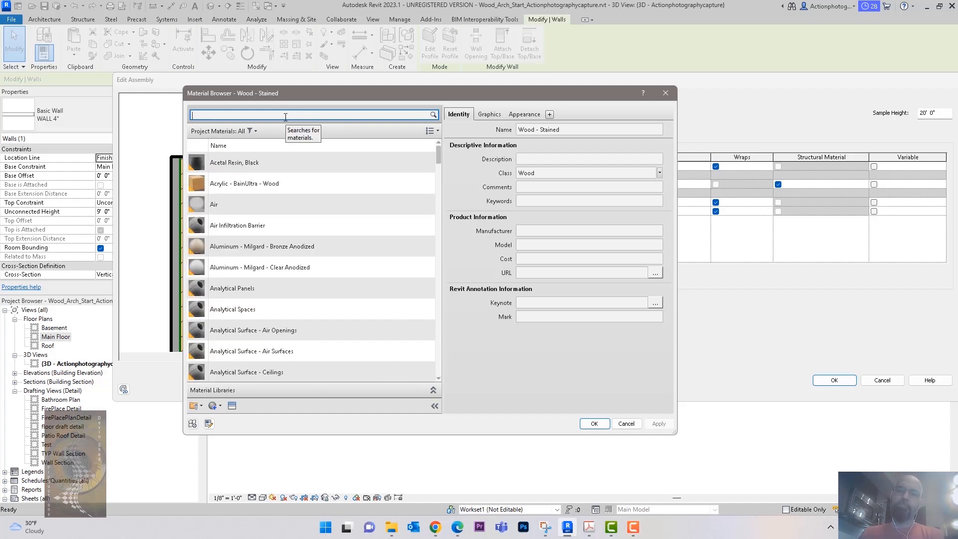
Assign the material Brick, Common to the Finish 1 [4] layer.
scroll(275, 199, "down", 10)
scroll(282, 239, "down", 1)
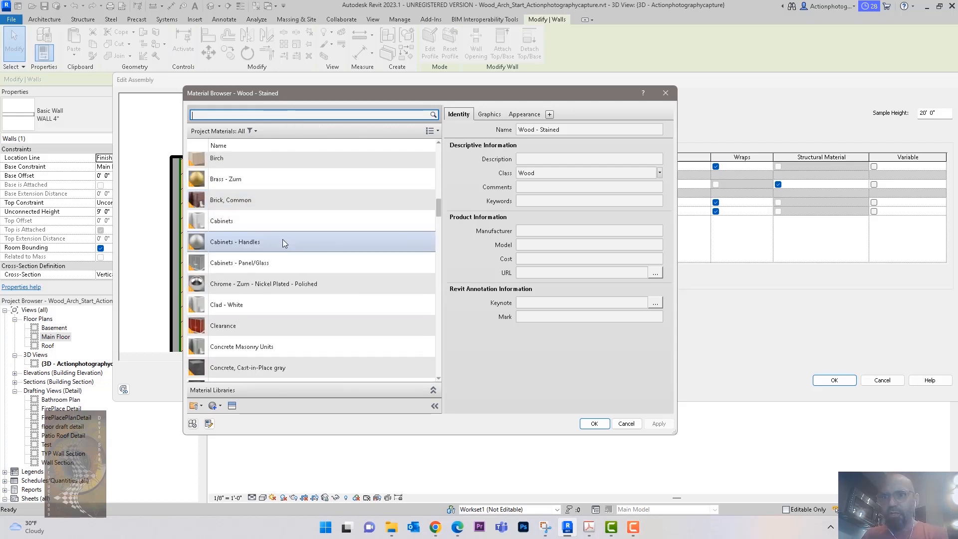
scroll(288, 196, "up", 1)
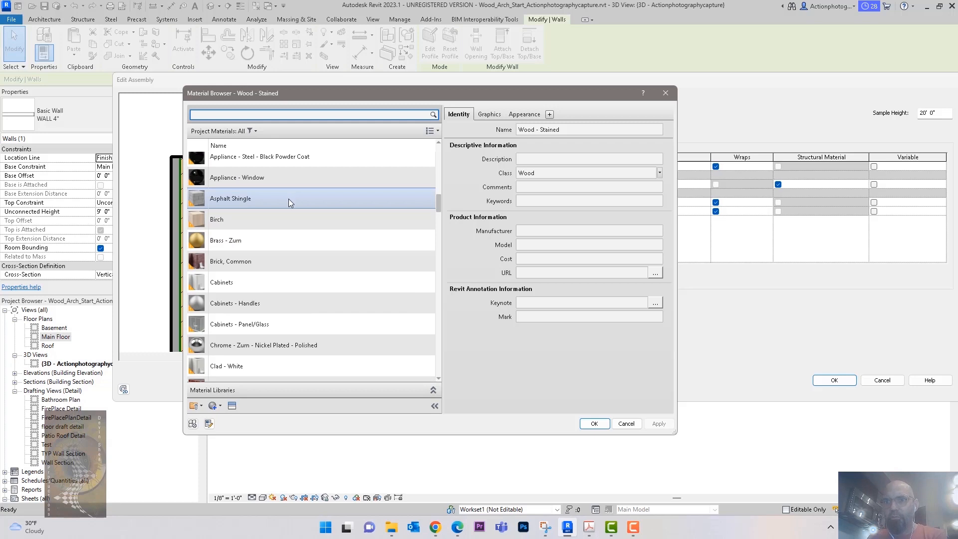
left_click(282, 263)
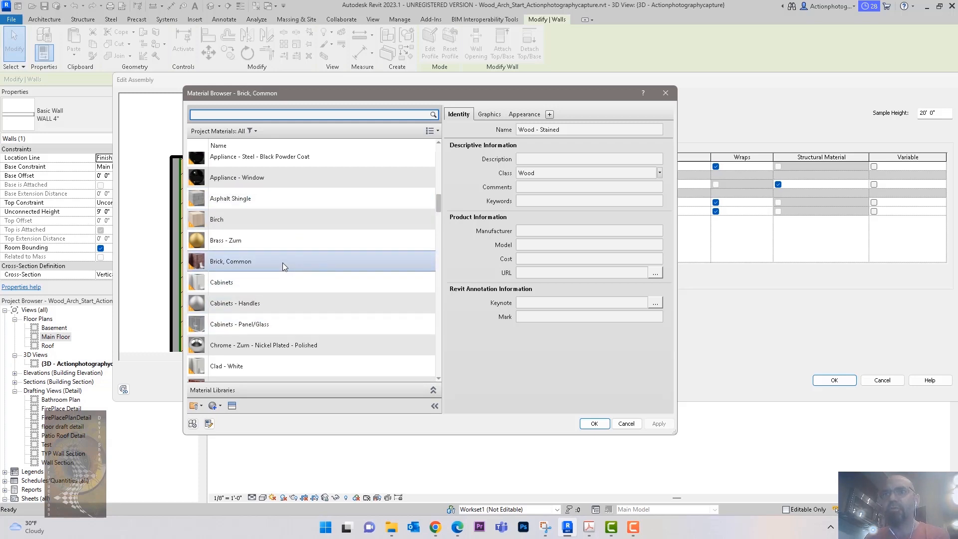
left_click(595, 423)
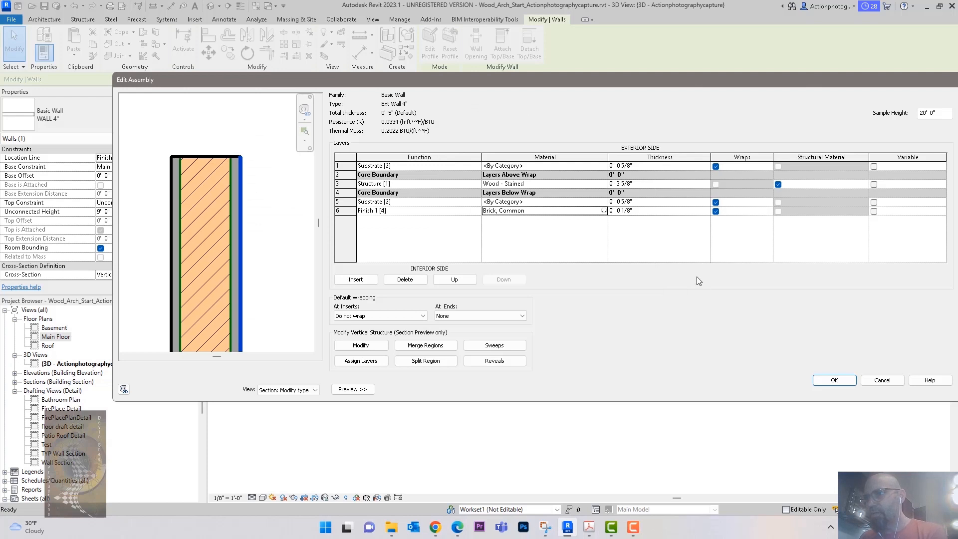
Set the thickness of the Brick, Common finish layer to 3 5/8".
left_click(645, 212)
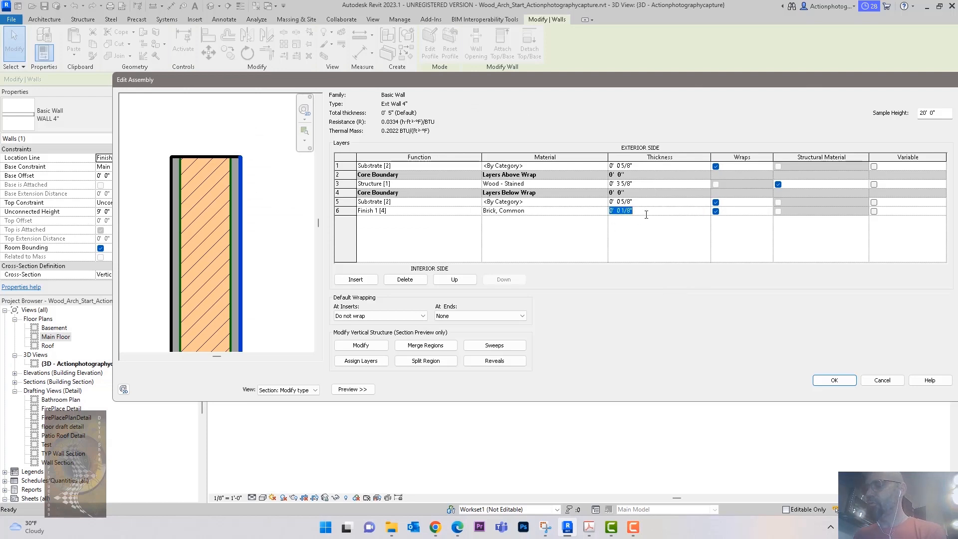
type("3 5/8")
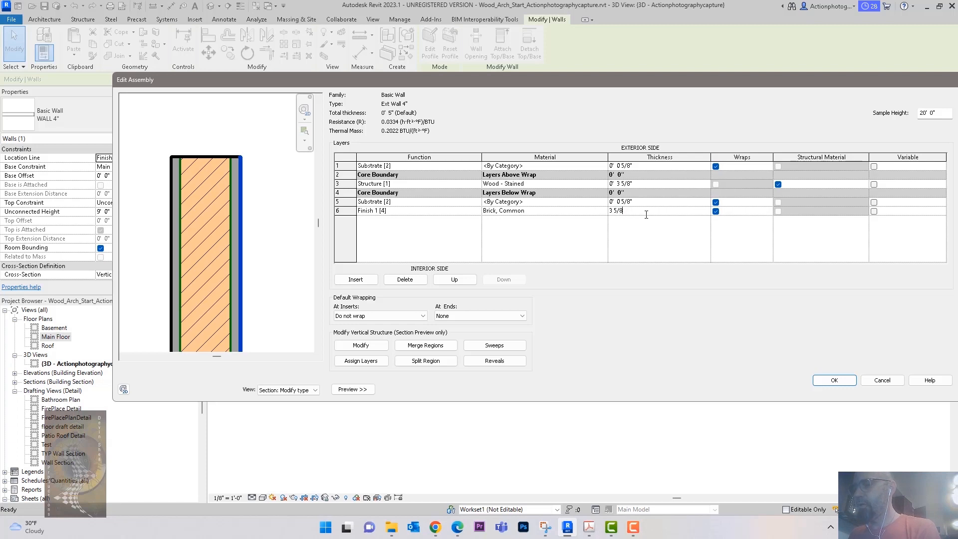
key("Tab")
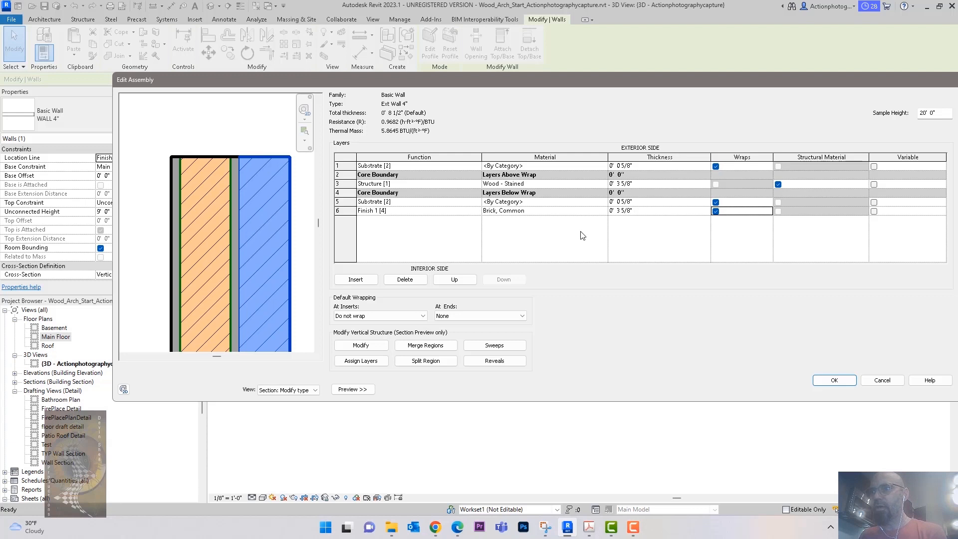
Set the Finish 1 [4] layer's thickness to .125" and its material to Clad - White, found by searching for wood.
left_click(667, 212)
type(".125\"")
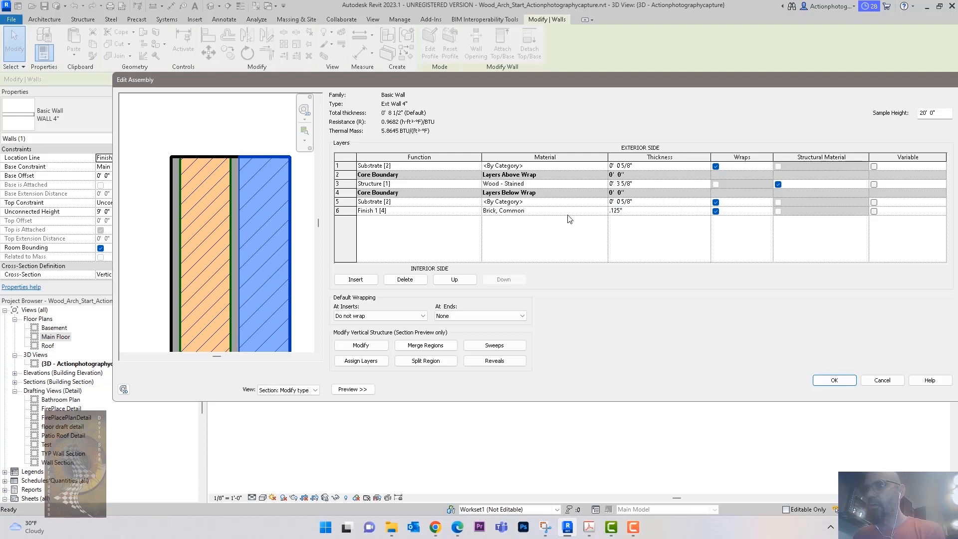
left_click(566, 210)
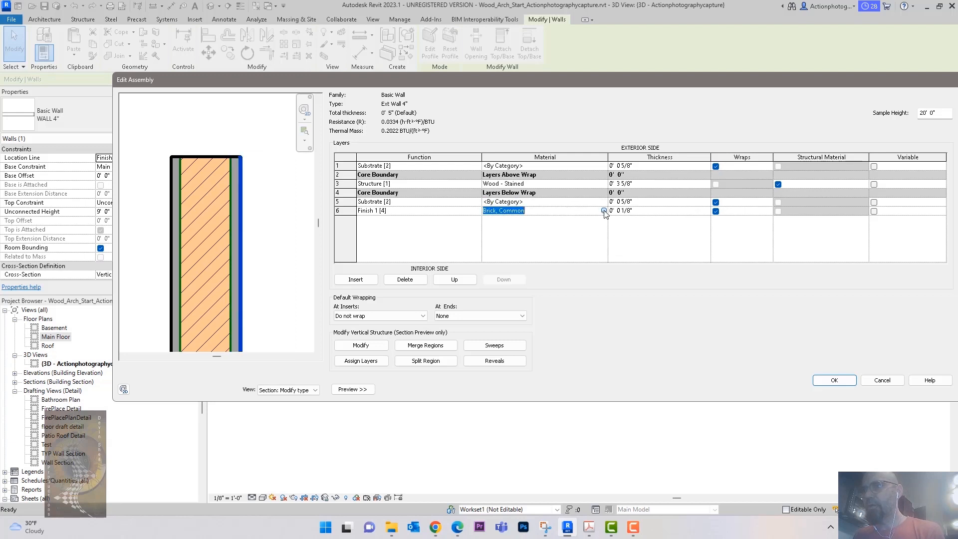
left_click(604, 211)
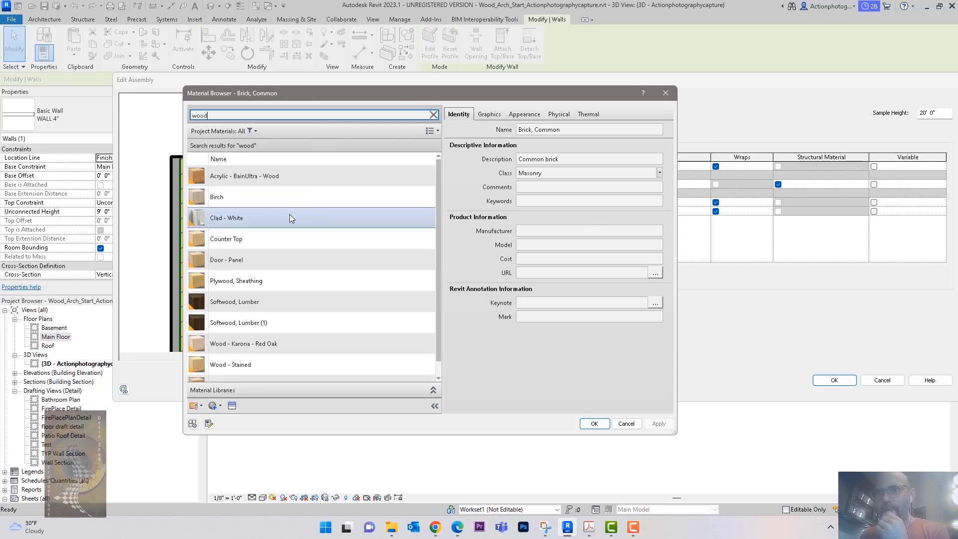
double_click(289, 216)
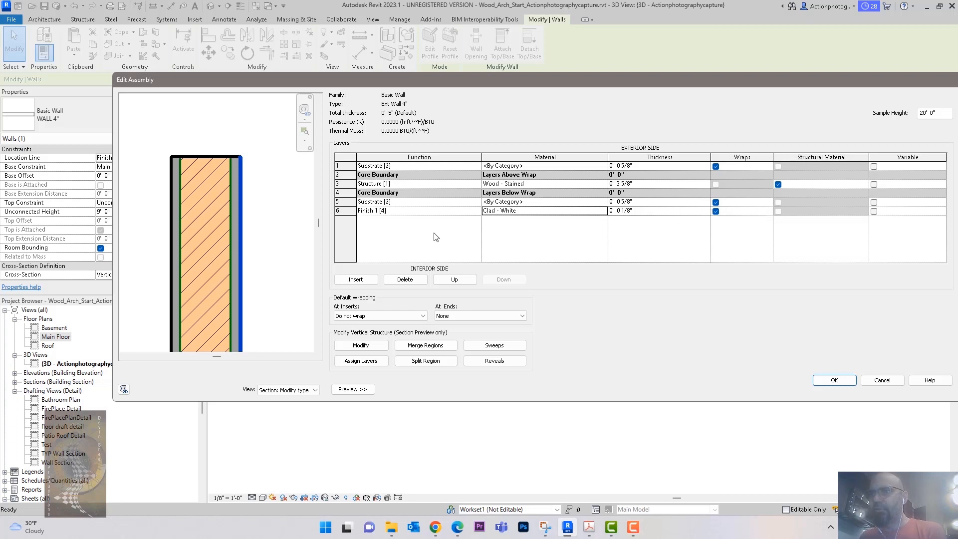
Insert a new layer and move it to the outermost position on the exterior side.
left_click(355, 279)
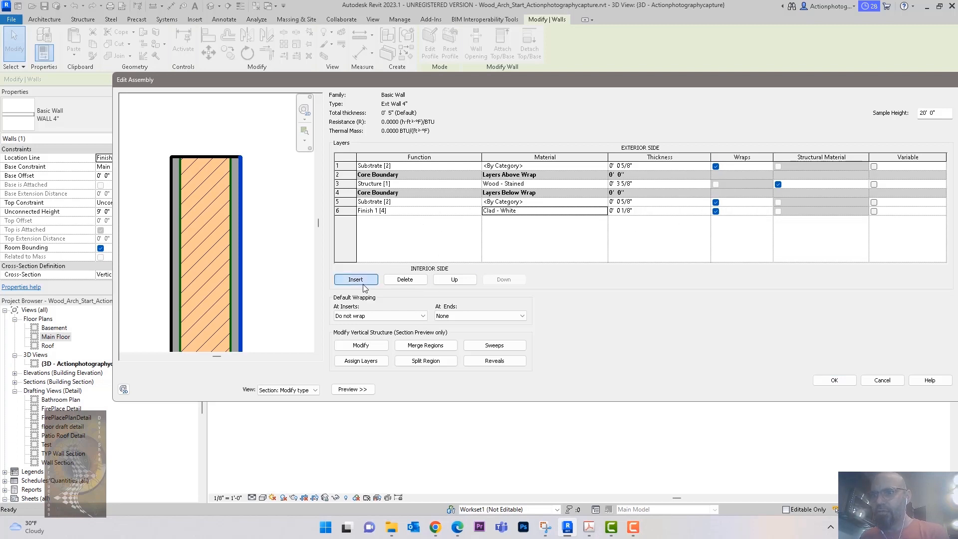
left_click(467, 280)
left_click(467, 280)
left_click(467, 281)
left_click(467, 280)
left_click(467, 281)
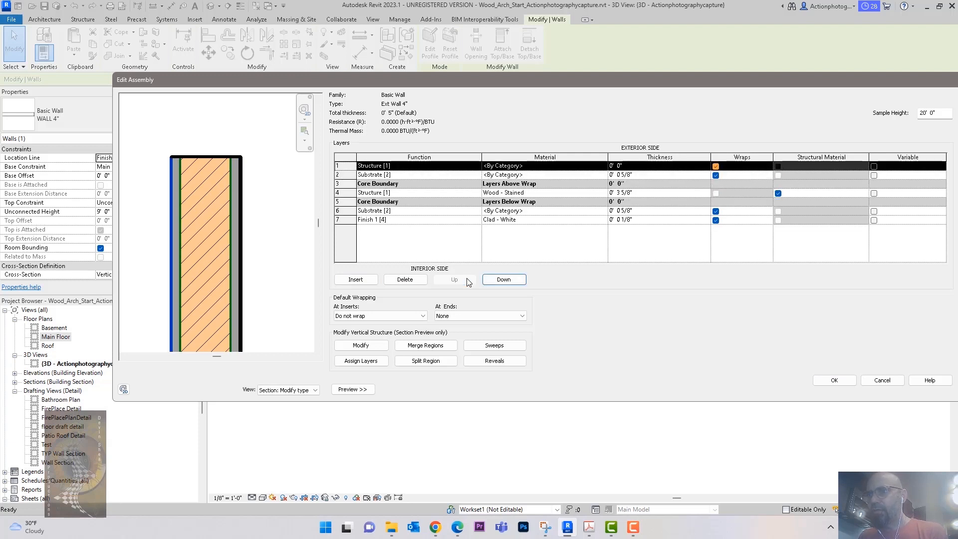
Move the new Structure [1] layer to the innermost position on the interior side, below the Clad - White finish.
left_click(504, 280)
left_click(504, 281)
left_click(504, 280)
left_click(505, 281)
left_click(504, 281)
left_click(505, 279)
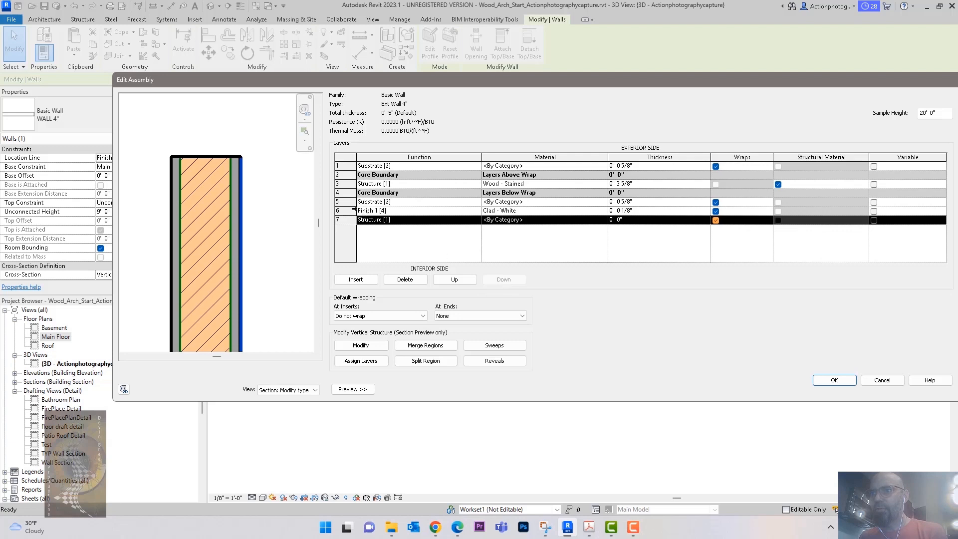
Move the Clad - White Finish 1 [4] layer to the outermost position on the exterior side.
left_click(454, 277)
left_click(454, 278)
left_click(454, 278)
left_click(455, 279)
left_click(455, 280)
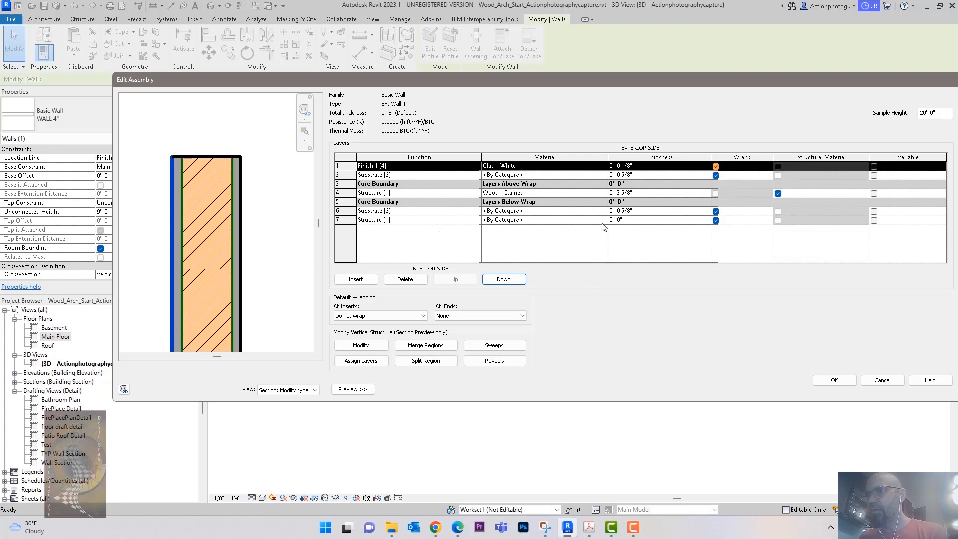
Change the function of the innermost layer on the interior side to Finish 2 [5].
left_click(468, 221)
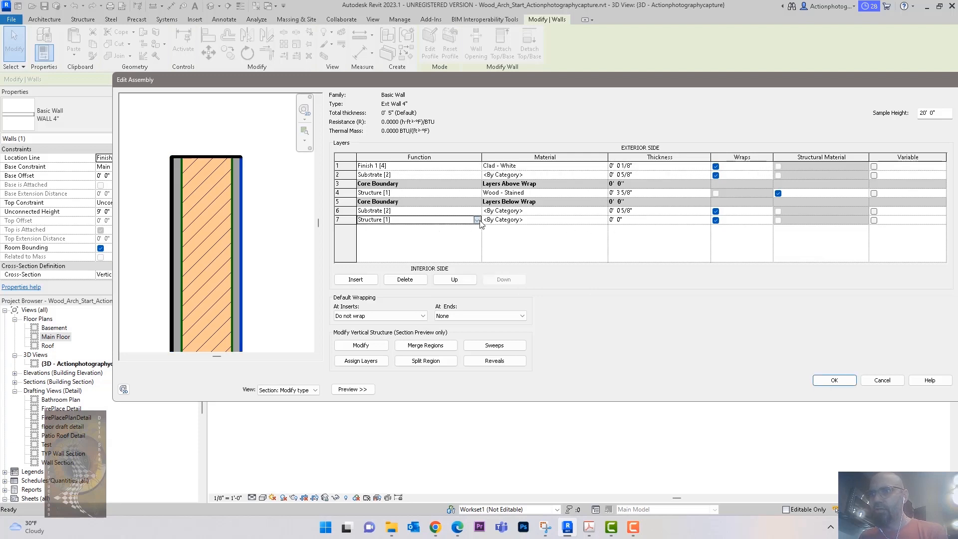
left_click(468, 221)
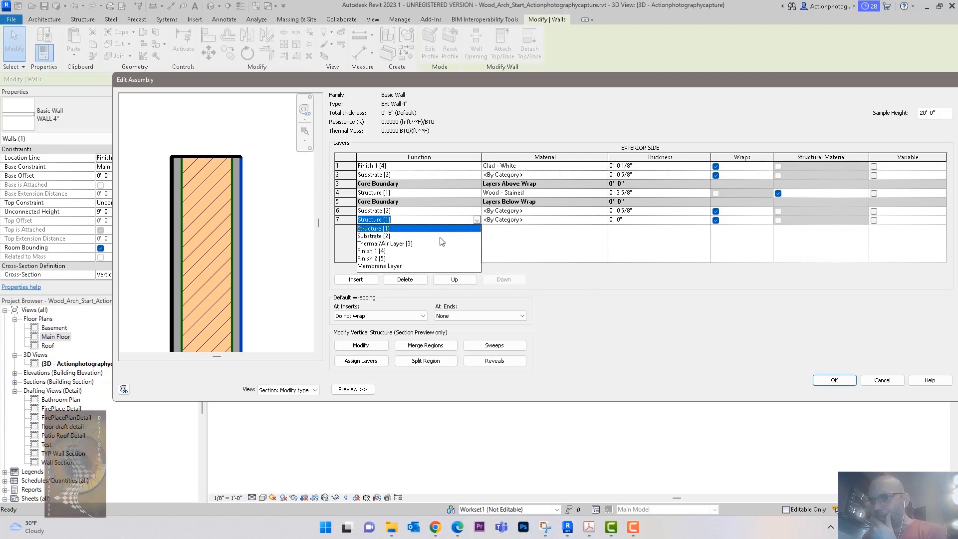
left_click(409, 258)
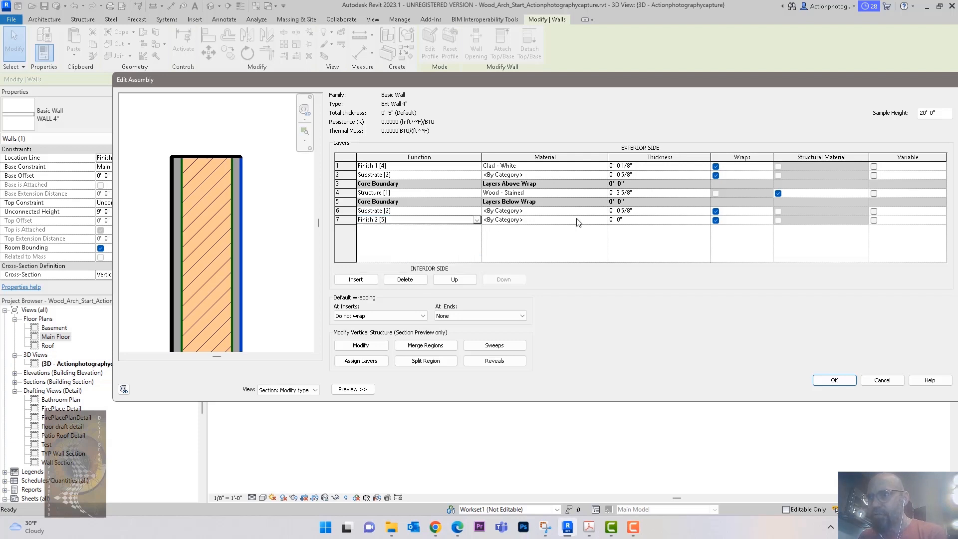
Assign Gypsum Wall Board to the Finish 2 [5] layer by searching for gyp, and set its thickness to 5/8".
left_click(604, 222)
left_click(603, 220)
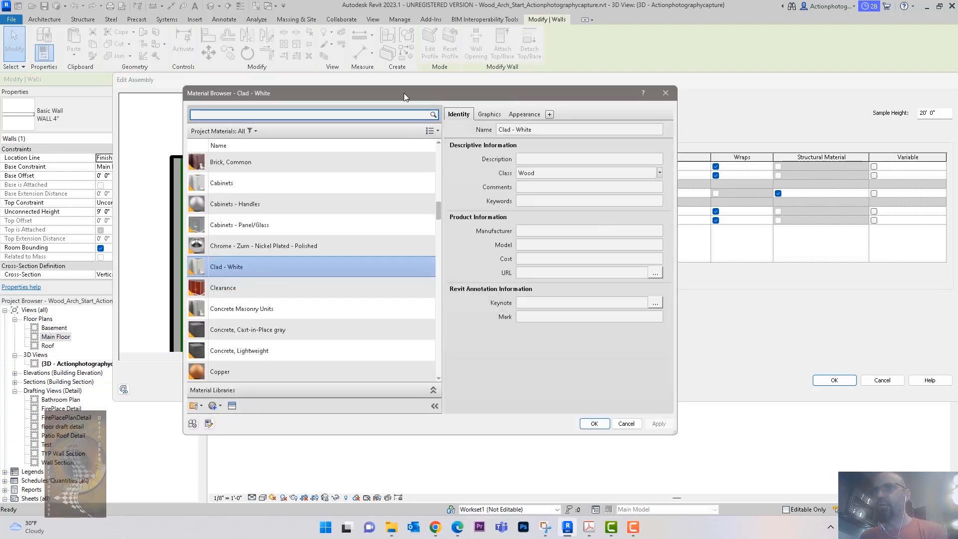
type("gyp")
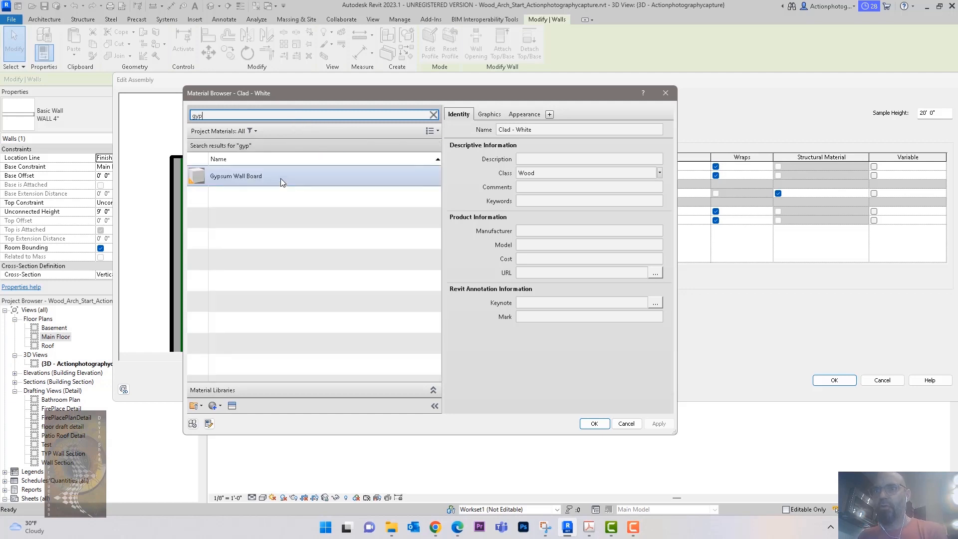
double_click(281, 178)
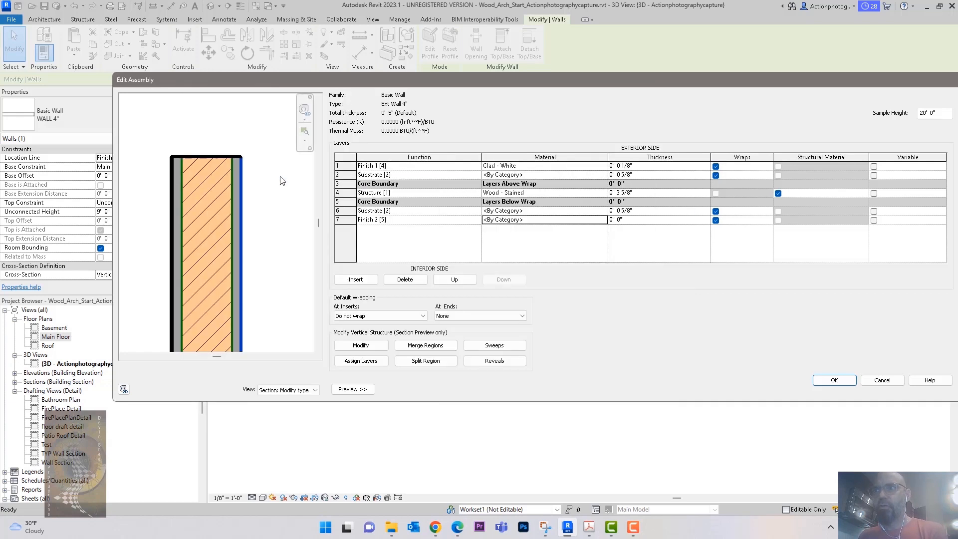
left_click(681, 223)
type("5/8\"")
key("Tab")
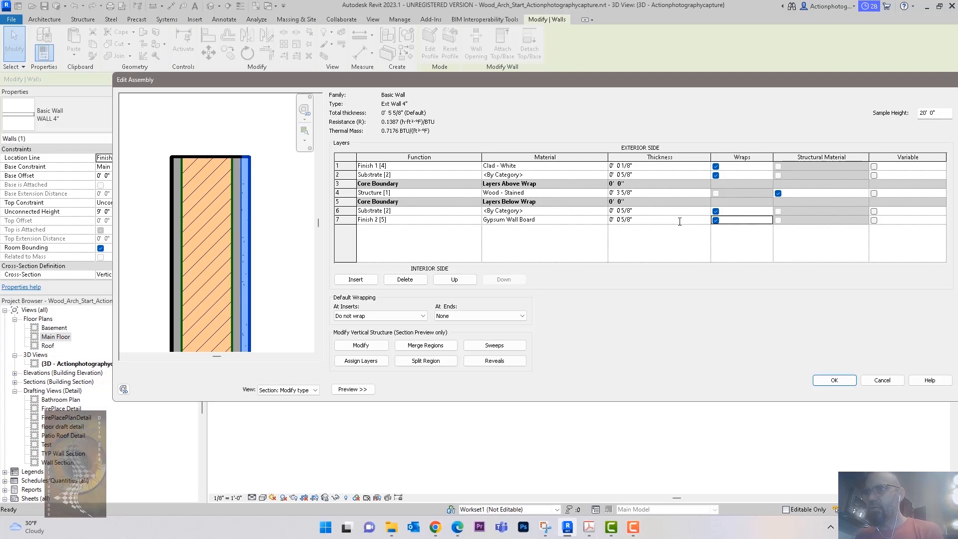
Search the materials for wood and assign Plywood, Sheathing to the interior-side Substrate [2] layer.
left_click(601, 220)
left_click(604, 219)
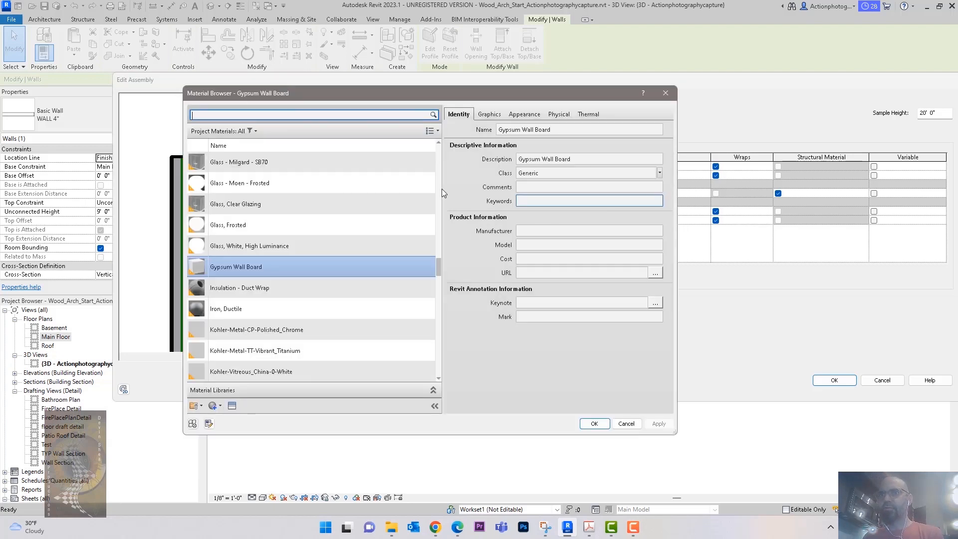
left_click(354, 117)
type("wood")
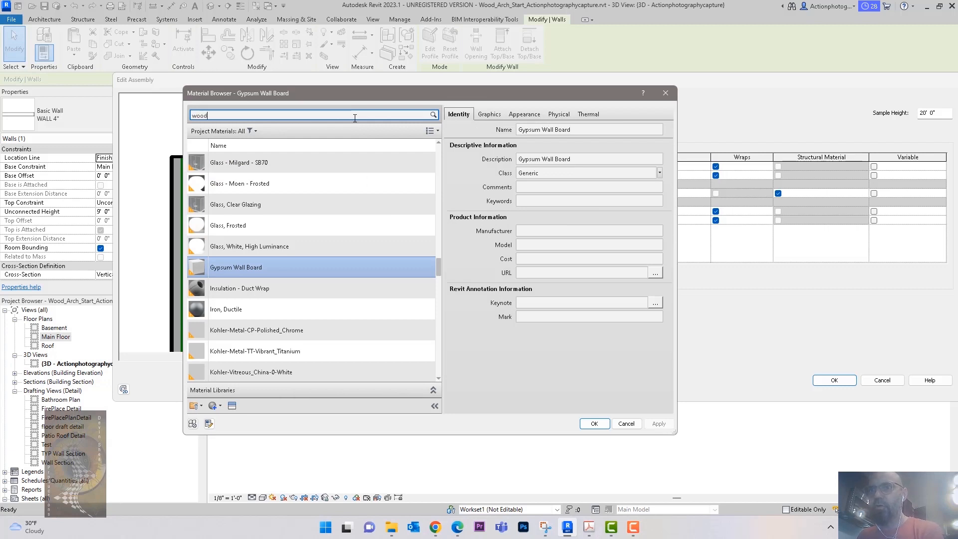
left_click(287, 281)
left_click(594, 423)
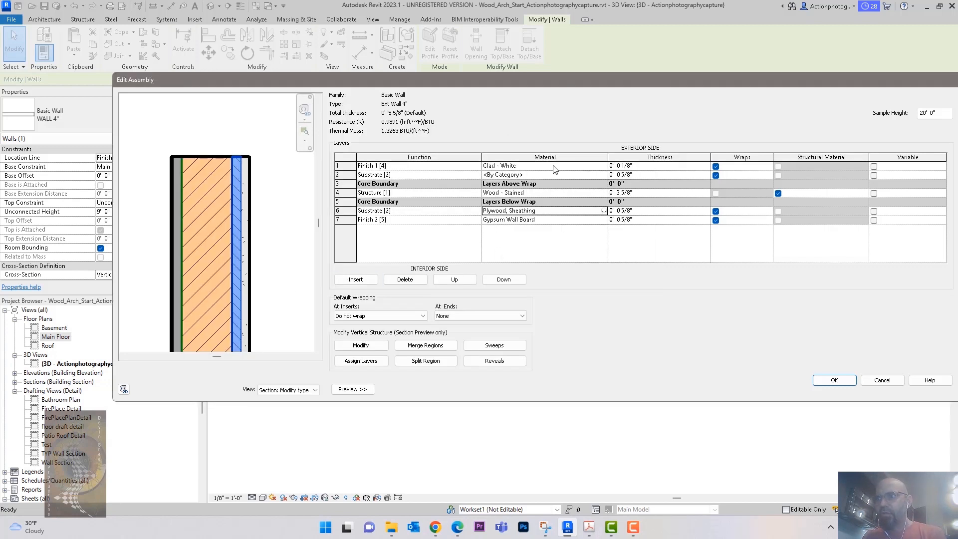
Assign Plywood, Sheathing to the exterior-side Substrate [2] layer and accept the wall assembly and type changes.
left_click(603, 176)
left_click(603, 175)
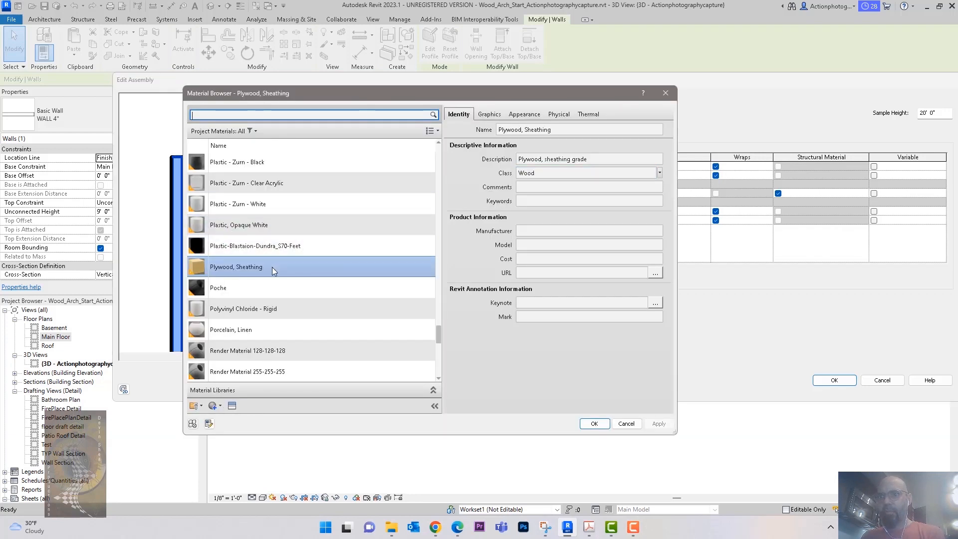
double_click(271, 267)
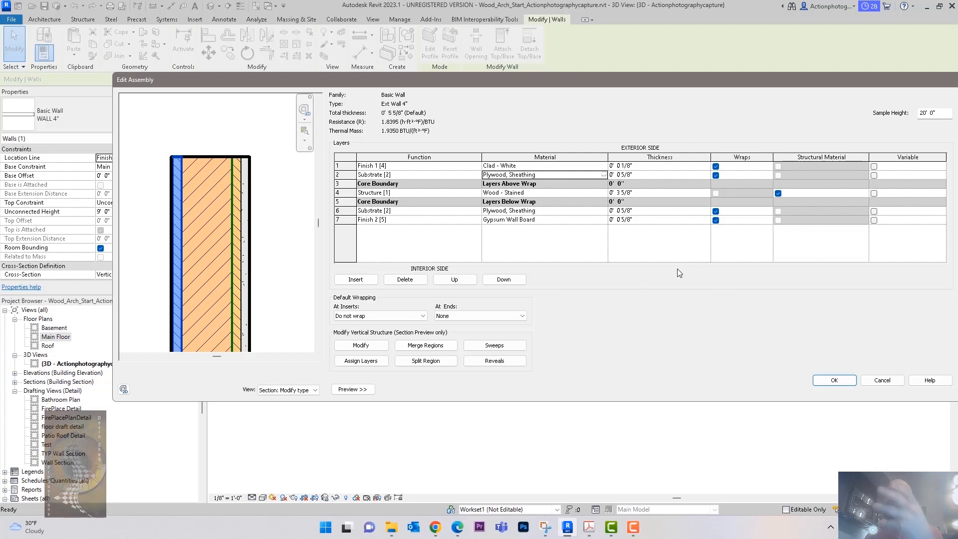
left_click(834, 380)
left_click(847, 389)
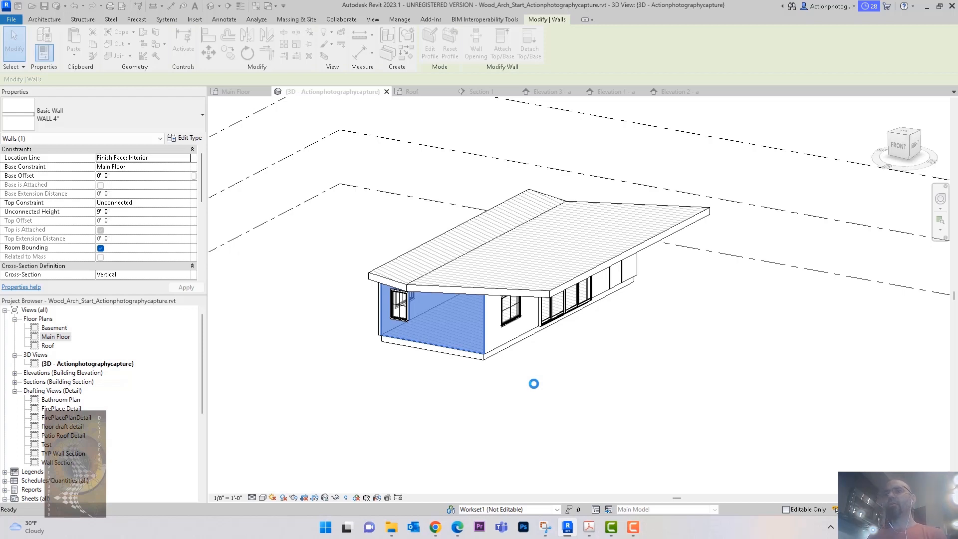
Change the 3D view's visual style so the house is shown with shaded, coloured surfaces.
left_click(537, 391)
scroll(449, 375, "up", 1)
scroll(450, 380, "up", 1)
left_click(466, 326)
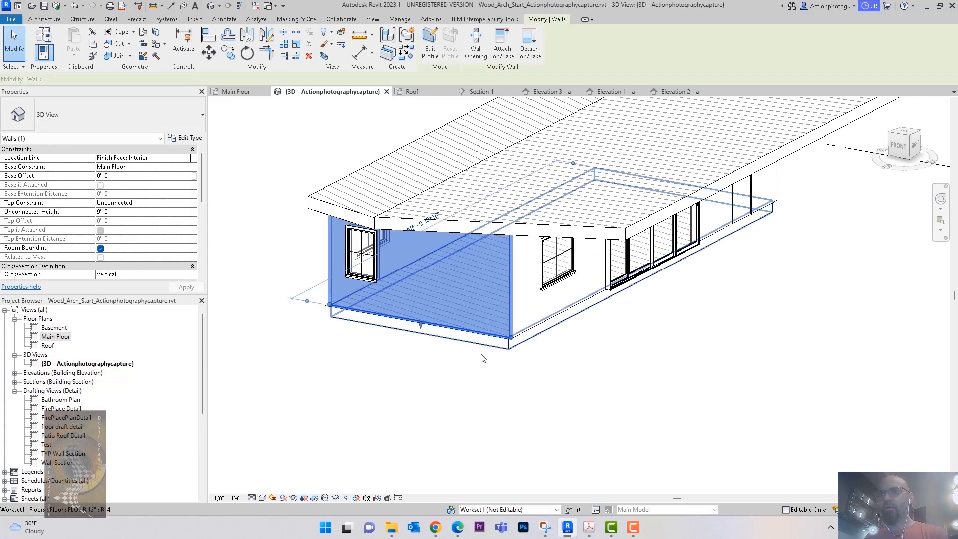
mouse_move(522, 384)
middle_mouse_down("shift")
mouse_move(511, 391)
mouse_move(404, 338)
mouse_move(279, 480)
middle_mouse_up("shift")
left_click(262, 498)
left_click(280, 471)
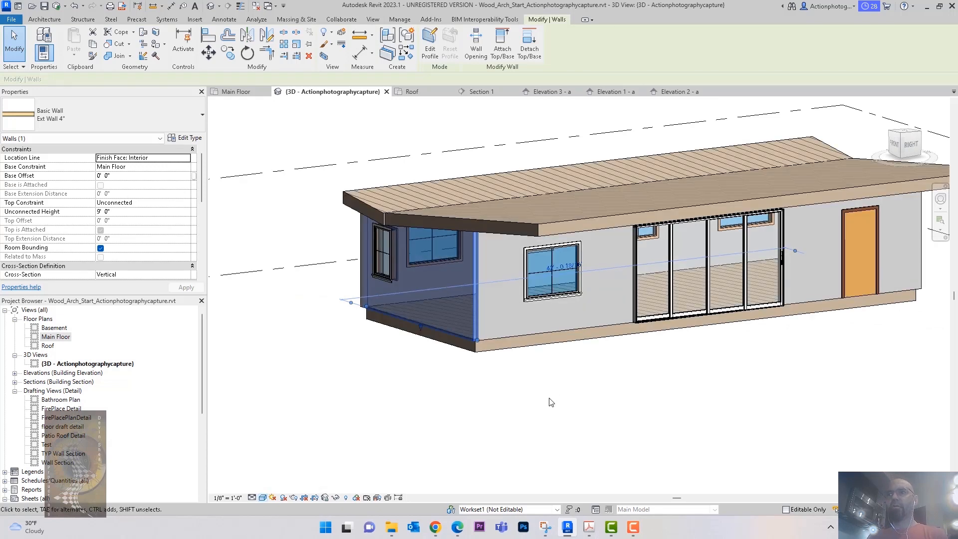
left_click(551, 402)
left_click(470, 338)
right_click(470, 339)
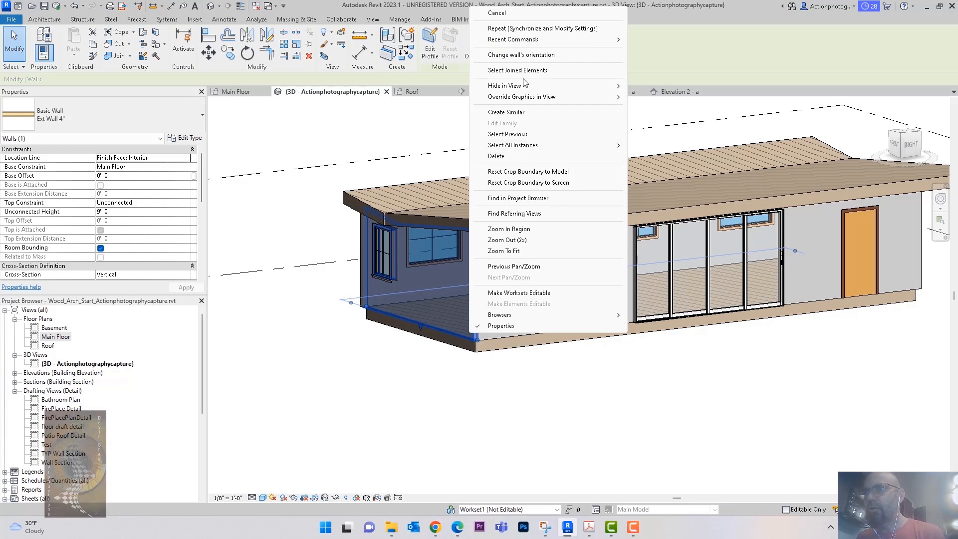
left_click(366, 134)
Open the Main Floor plan at the Ext Wall 4" wall along grid A10 and turn on thin lines.
left_click(231, 95)
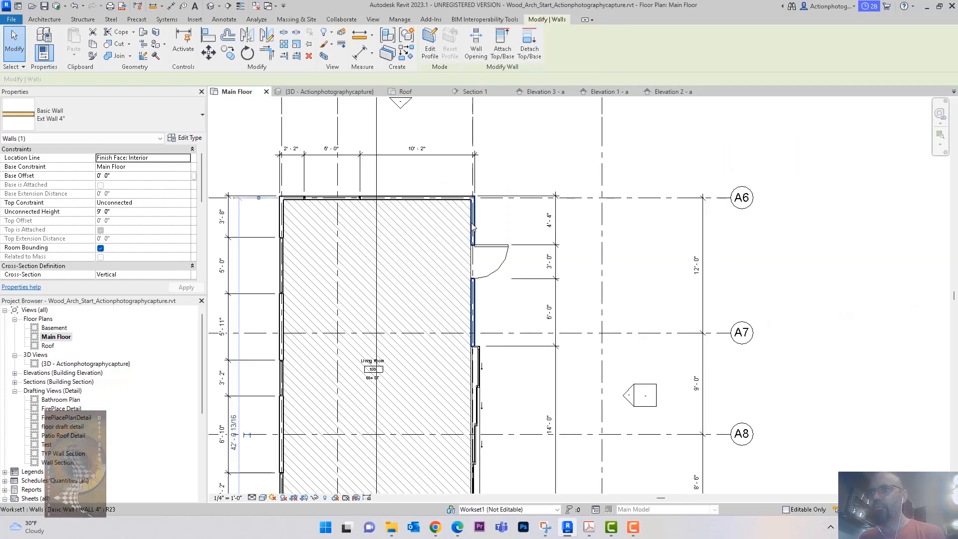
middle_click_drag(531, 313, 552, 212)
scroll(552, 211, "down", 4)
scroll(504, 412, "up", 5)
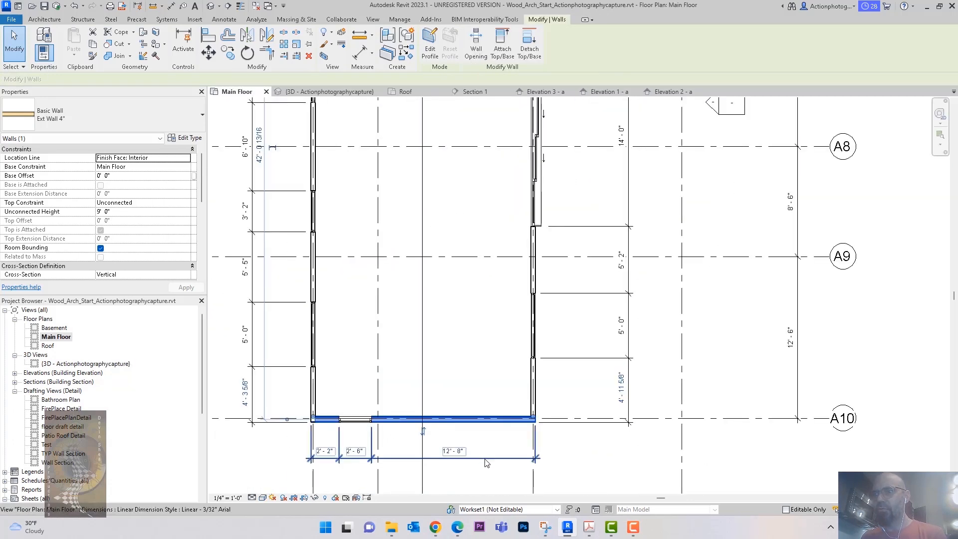
scroll(487, 463, "up", 4)
left_click(499, 441)
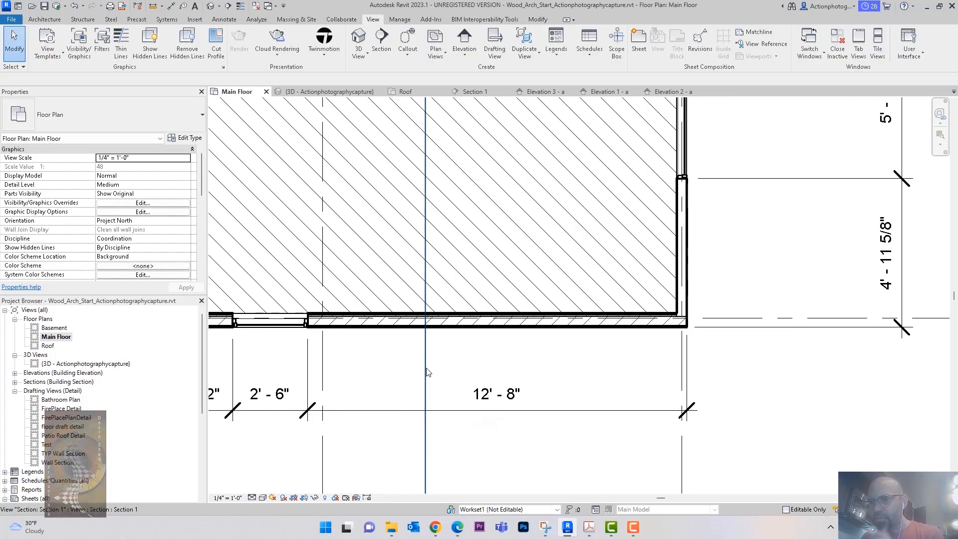
scroll(426, 371, "up", 2)
left_click(448, 299)
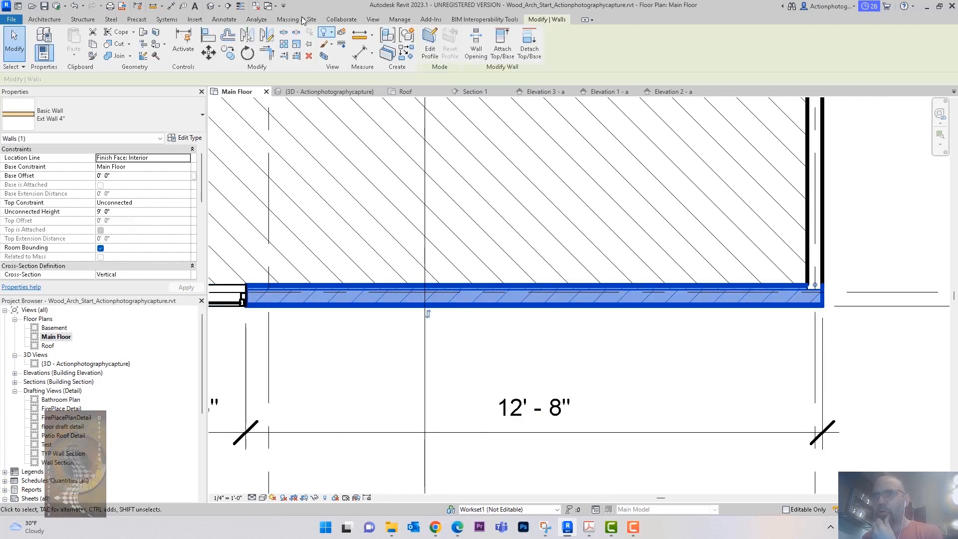
left_click(240, 7)
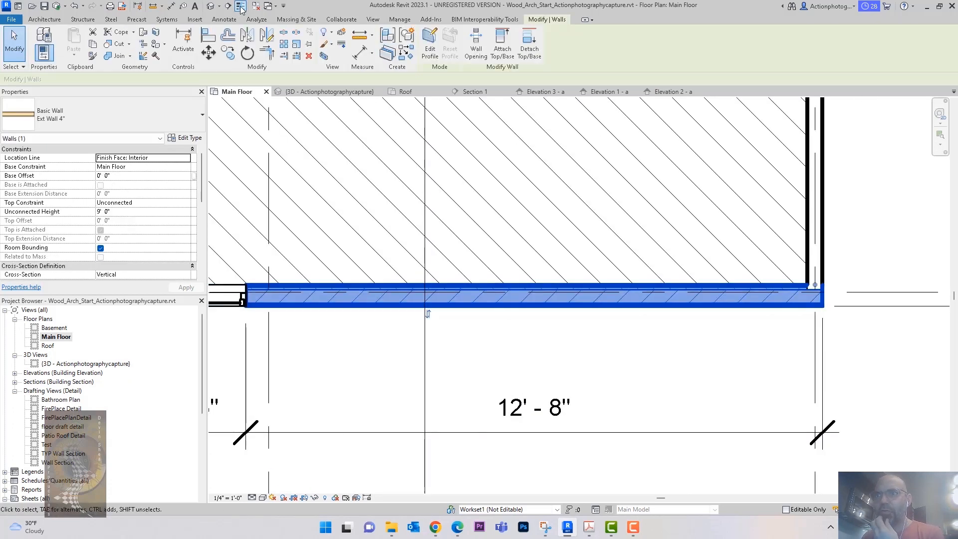
Try flipping the wall along grid A10 about its interior finish face, and undo the flip.
left_click(578, 308)
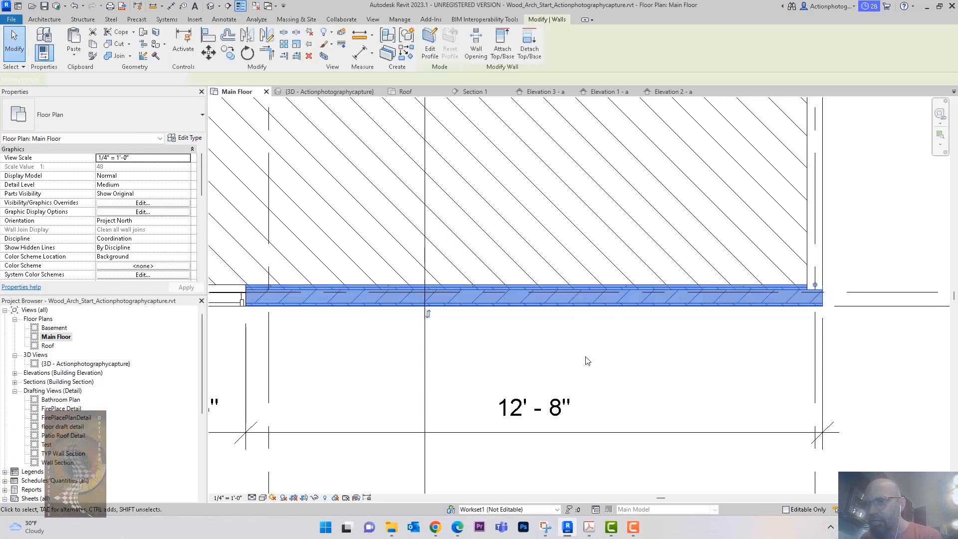
left_click(428, 314)
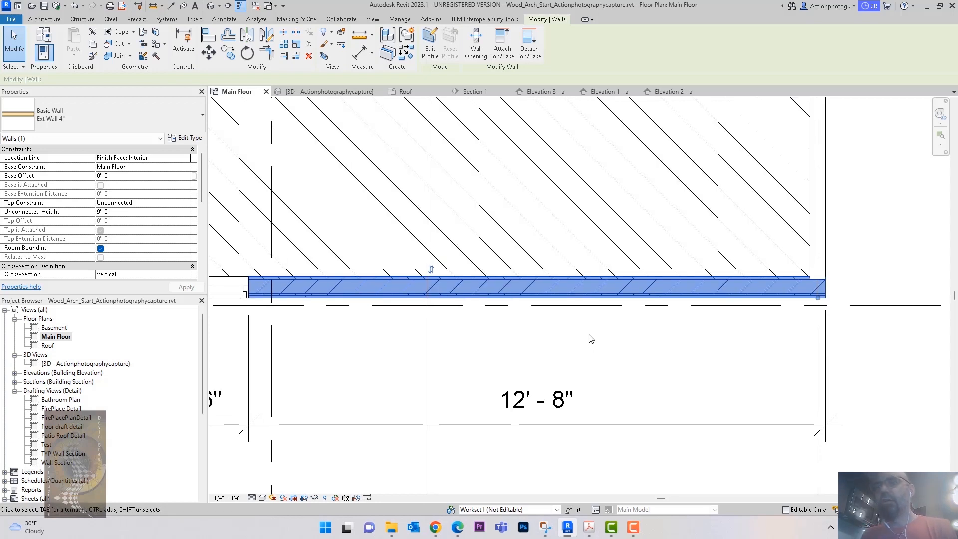
key("ctrl+z")
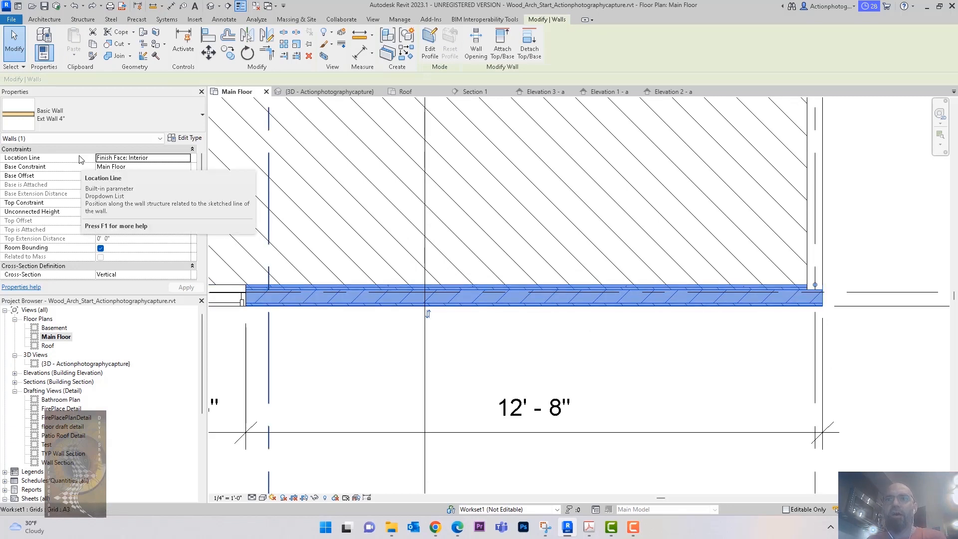
Set the grid A10 wall's location line to Wall Centerline and flip the wall's orientation.
left_click(185, 160)
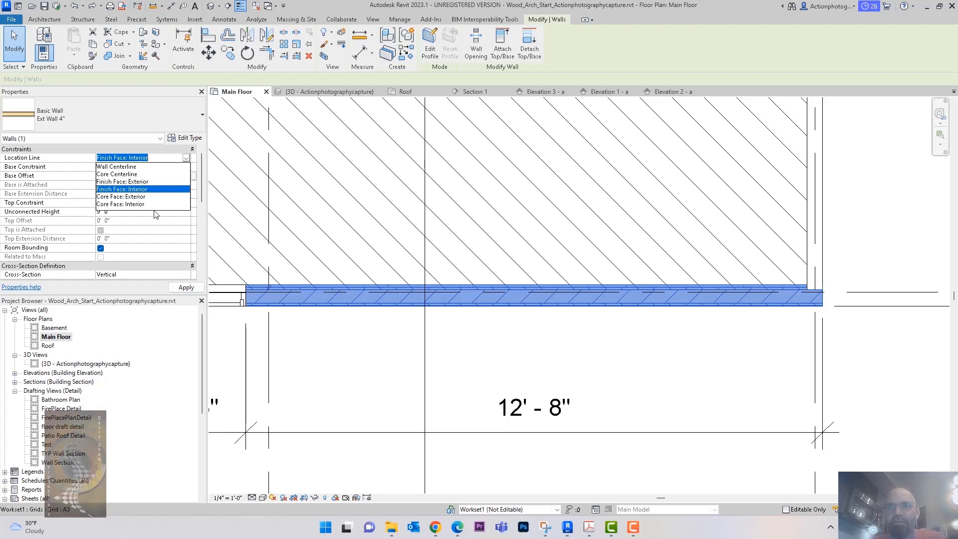
left_click(147, 167)
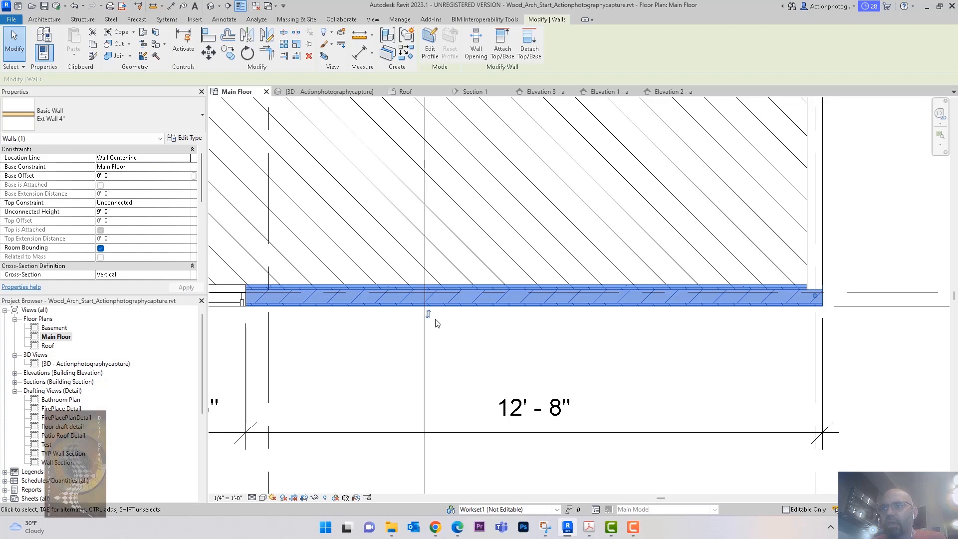
left_click(430, 315)
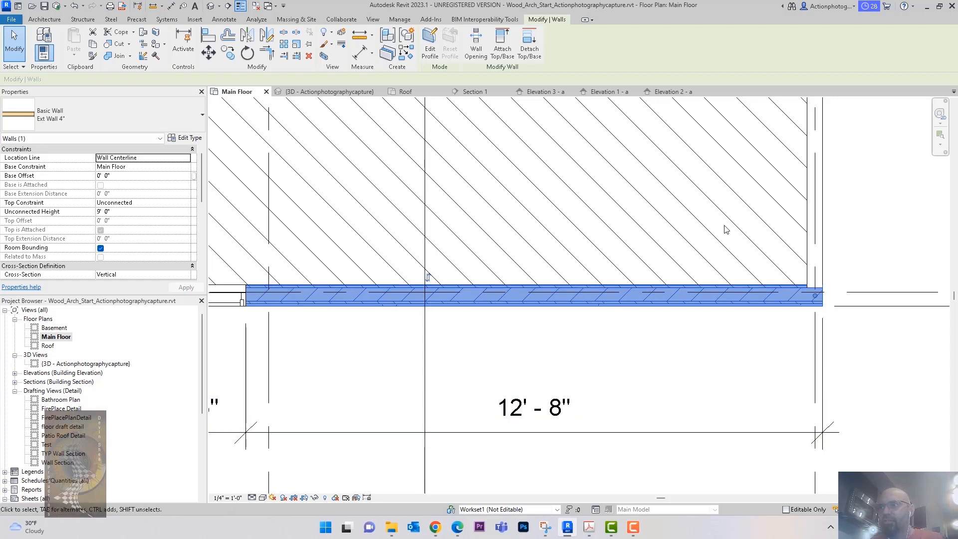
Select all instances of the WALL 4" type and change them to Ext Wall 4".
left_click(808, 231)
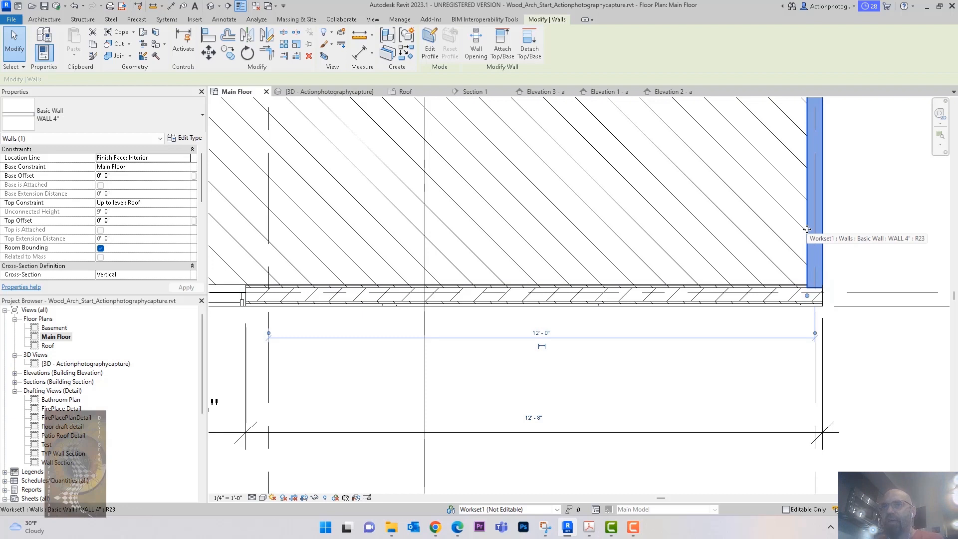
right_click(813, 226)
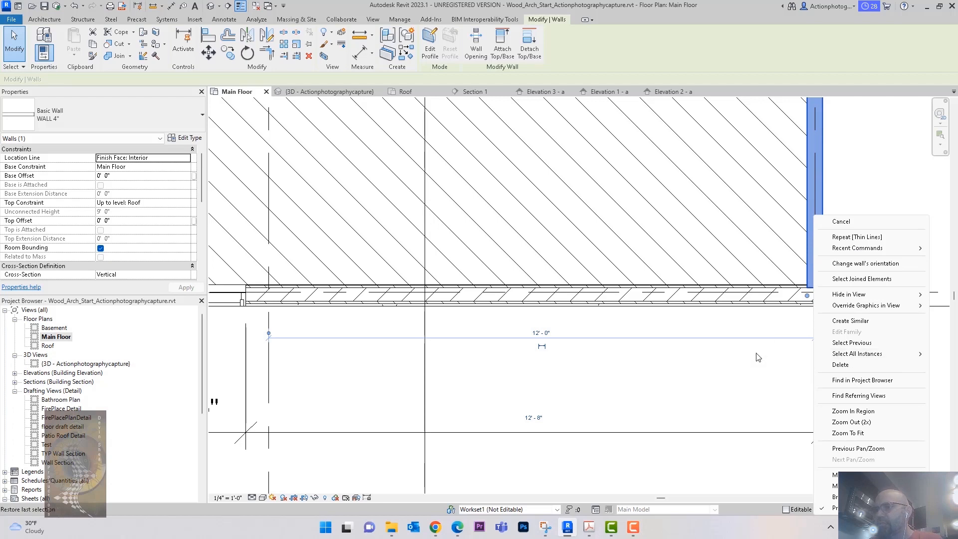
mouse_move(852, 356)
left_click(649, 352)
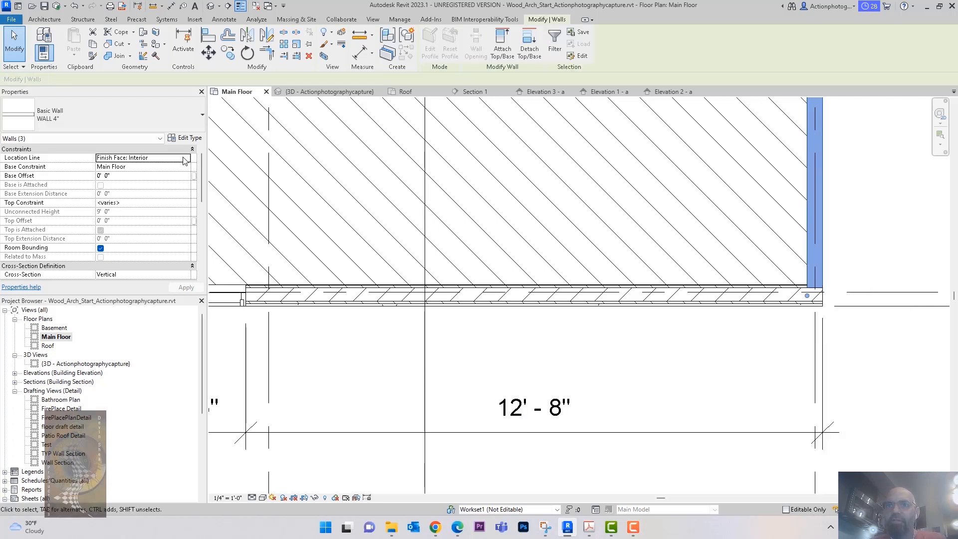
left_click(175, 120)
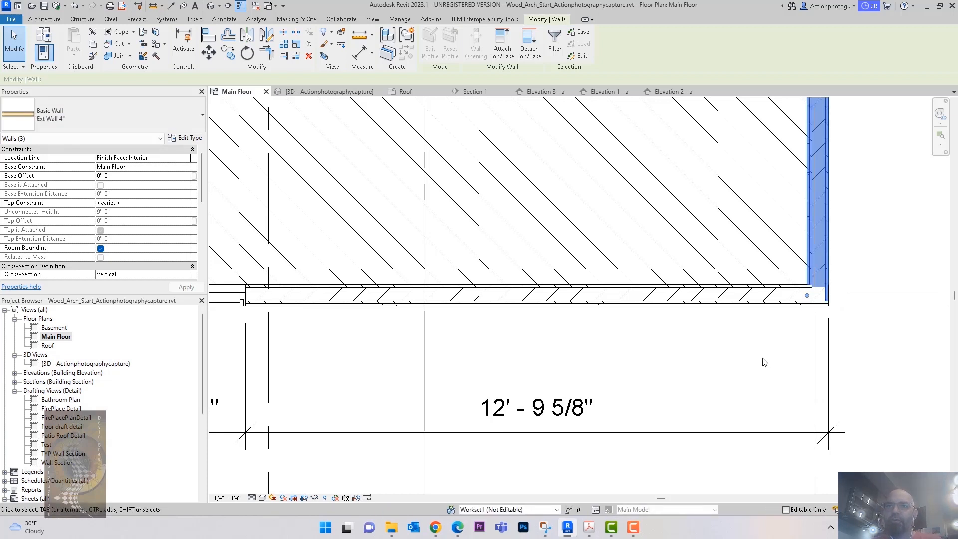
Set the location line of the three selected Ext Wall 4" walls to Wall Centerline.
middle_click_drag(764, 360, 760, 370)
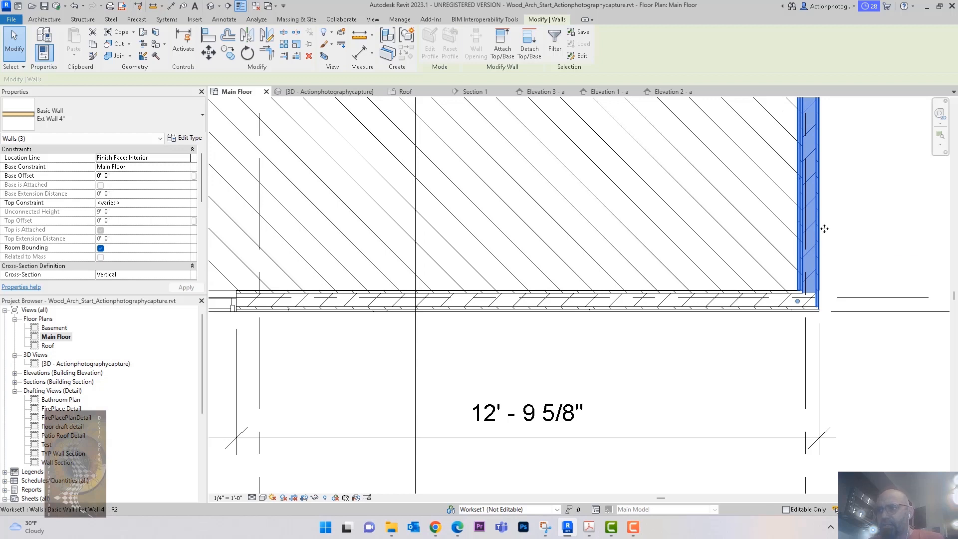
left_click(185, 161)
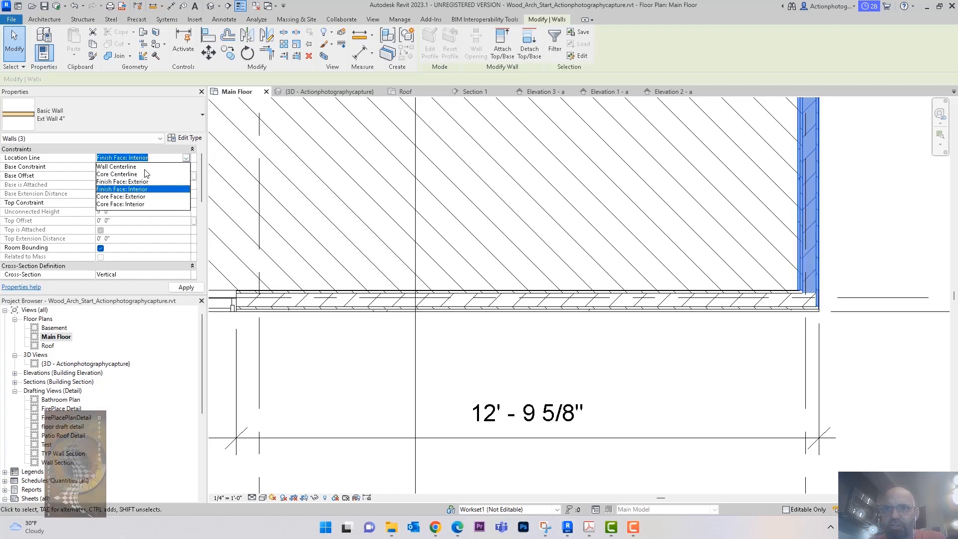
left_click(148, 167)
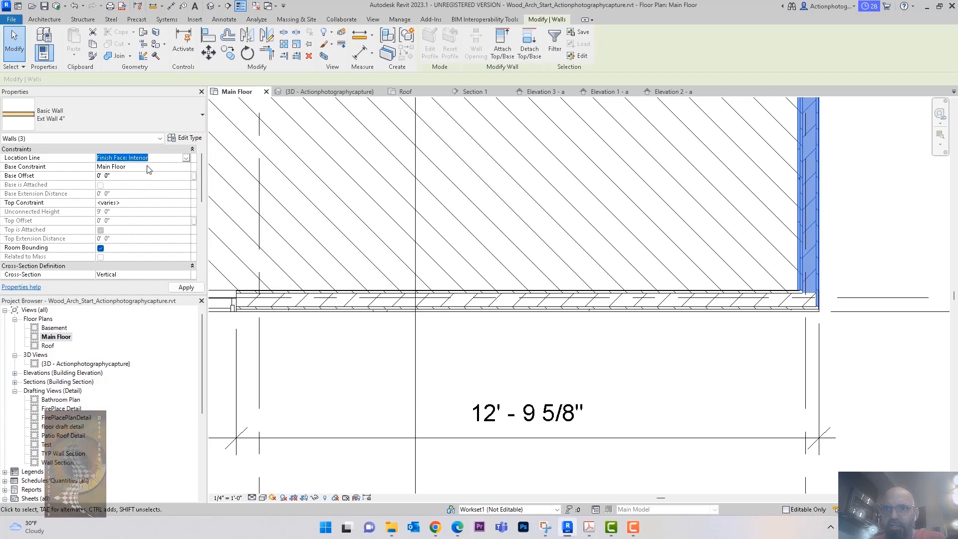
Flip the orientation of the exterior Ext Wall 4" on the plan's east side, the one with the sliding door.
left_click(668, 372)
left_click(816, 242)
scroll(772, 381, "down", 5)
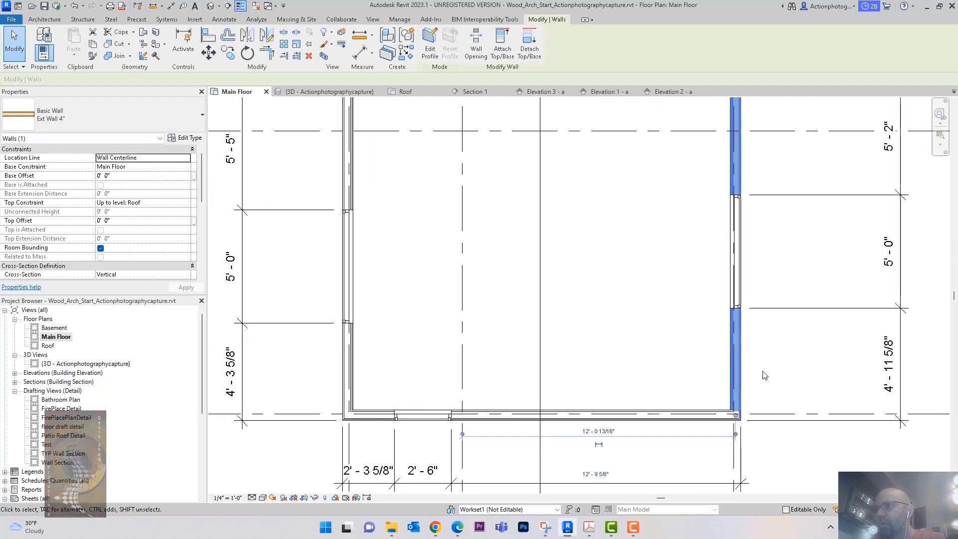
right_click(752, 358)
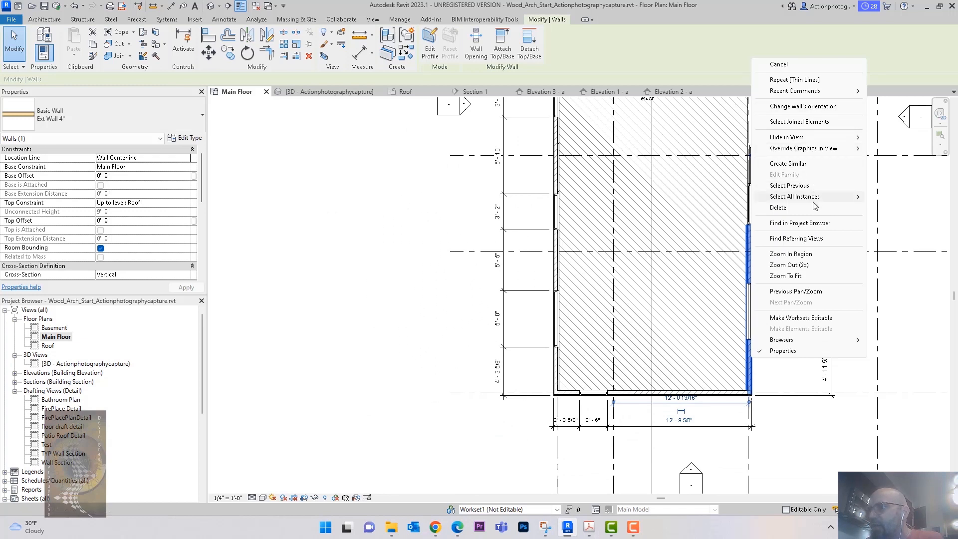
mouse_move(815, 142)
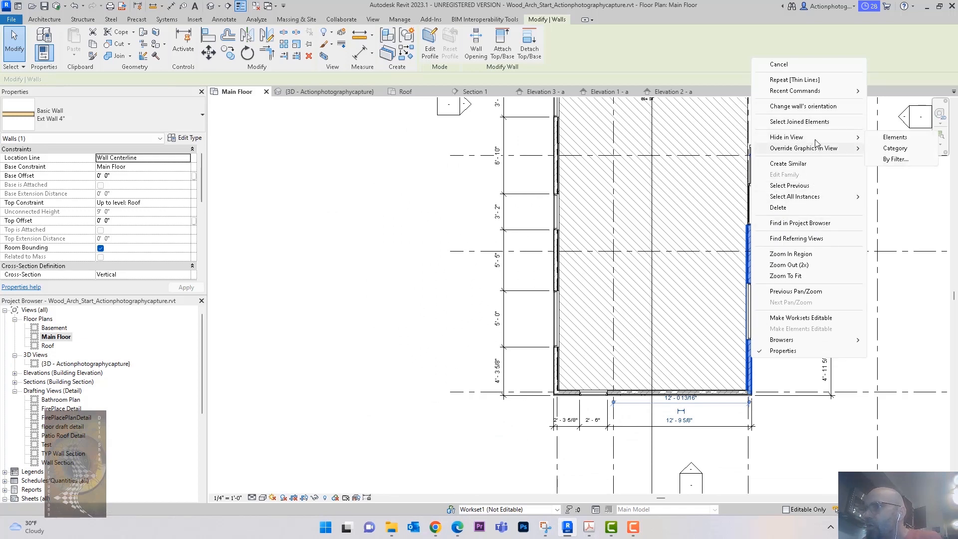
left_click(818, 106)
Flip the orientation of the long exterior wall on the plan's west side.
scroll(563, 339, "up", 2)
left_click(552, 374)
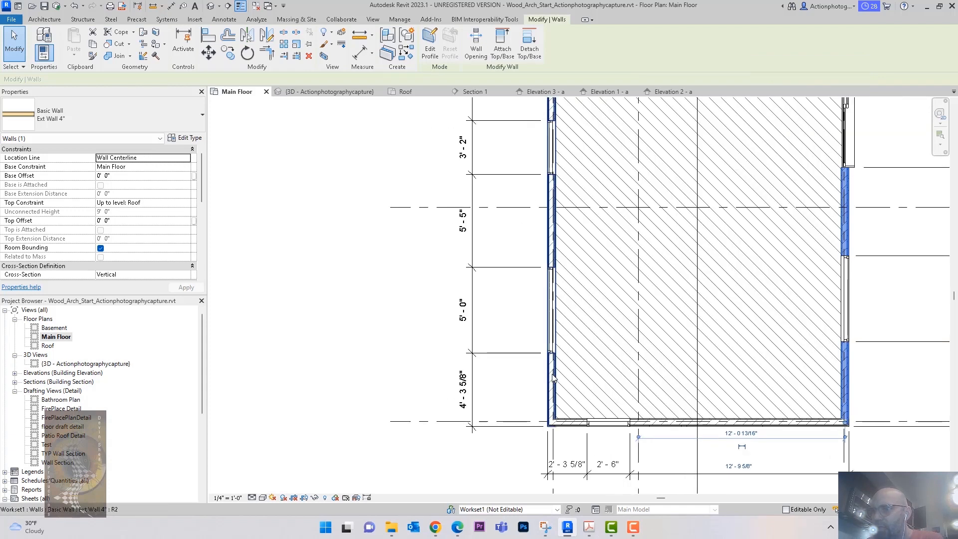
right_click(552, 374)
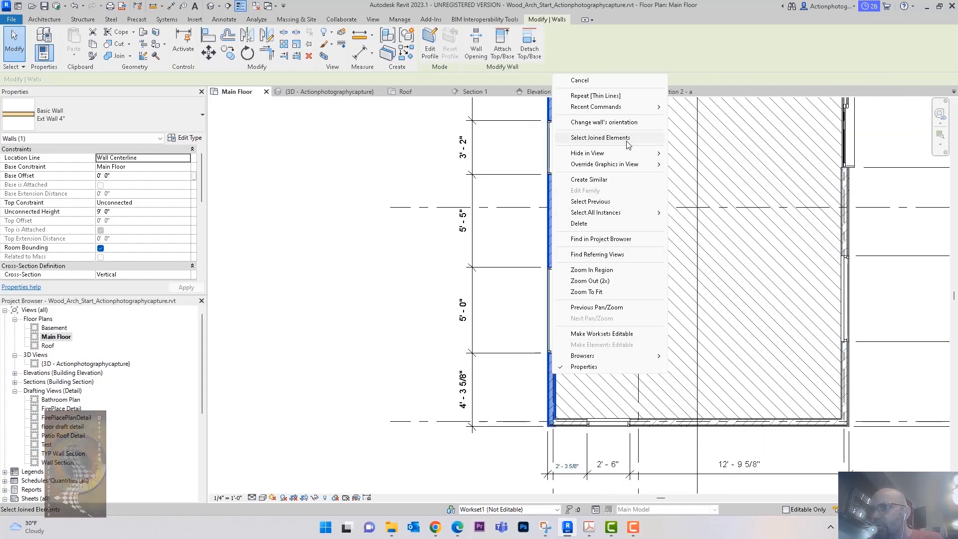
left_click(626, 126)
Flip the orientation of the north exterior wall along grid A6.
middle_click_drag(643, 165, 555, 496)
middle_click_drag(520, 194, 491, 471)
scroll(600, 310, "up", 3)
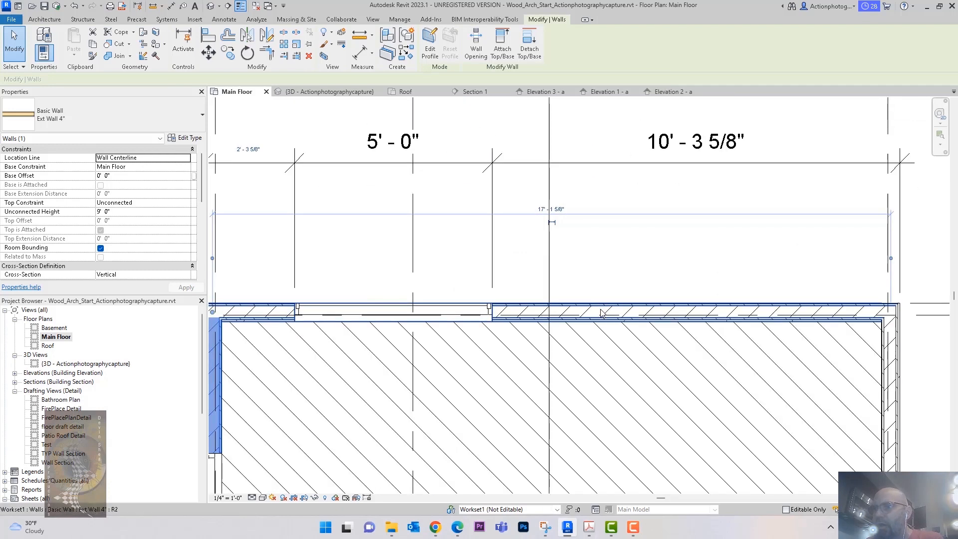
left_click(600, 310)
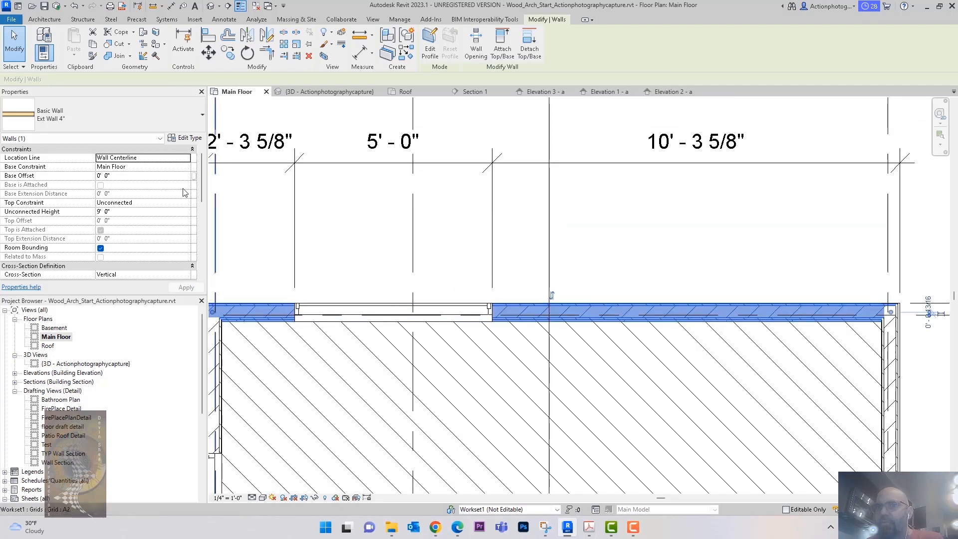
right_click(649, 310)
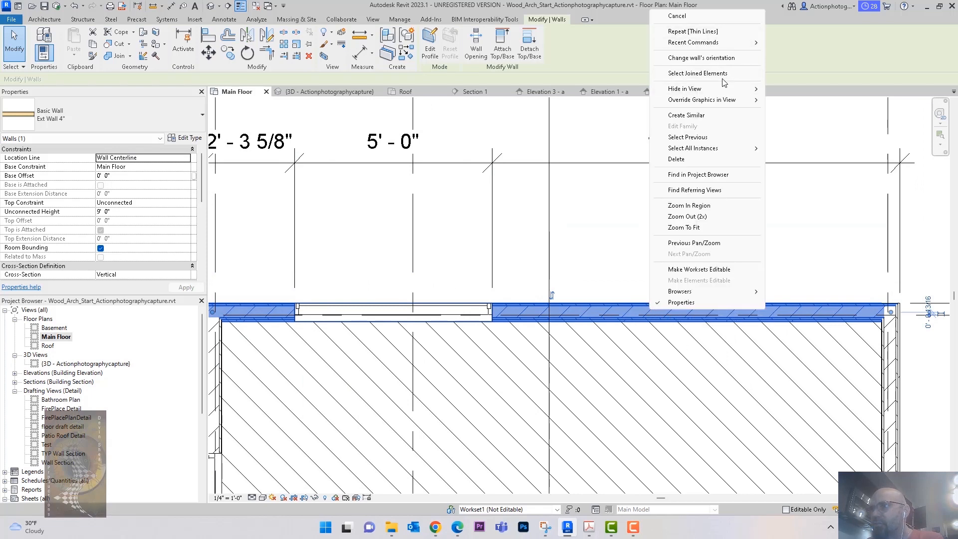
left_click(721, 58)
scroll(647, 227, "down", 5)
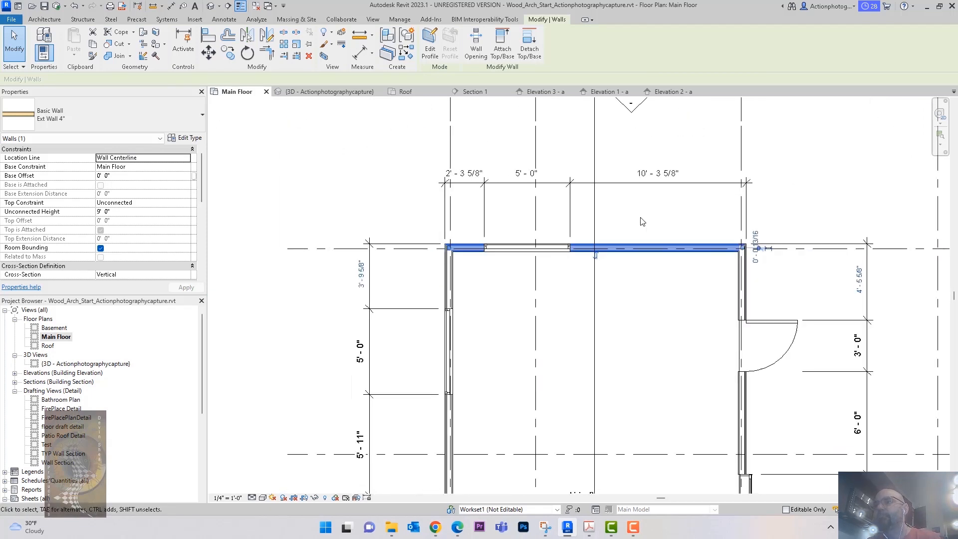
key("Escape")
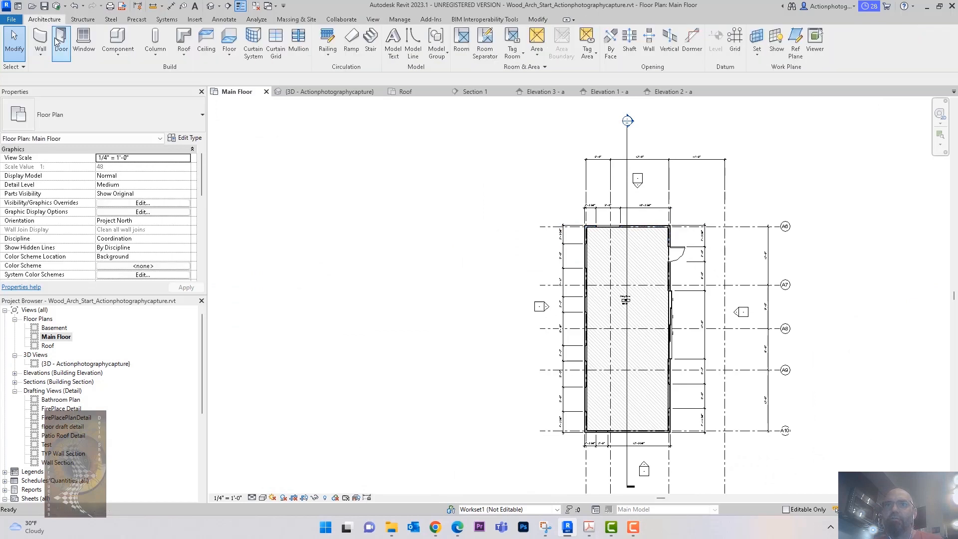
Sketch a chain of four WALL 4" test walls about 29' wide west of the building, leaving the northwest corner open.
left_click(36, 61)
left_click(65, 73)
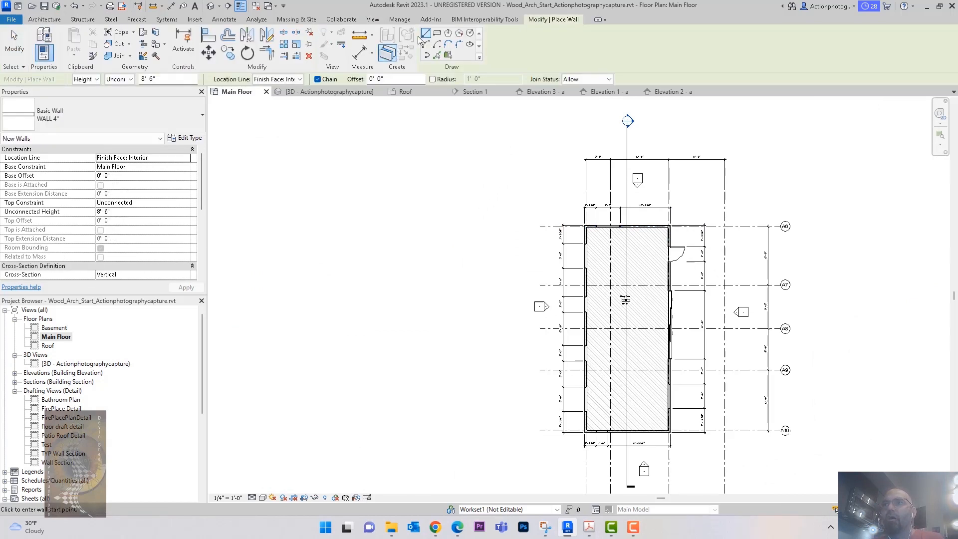
left_click(306, 158)
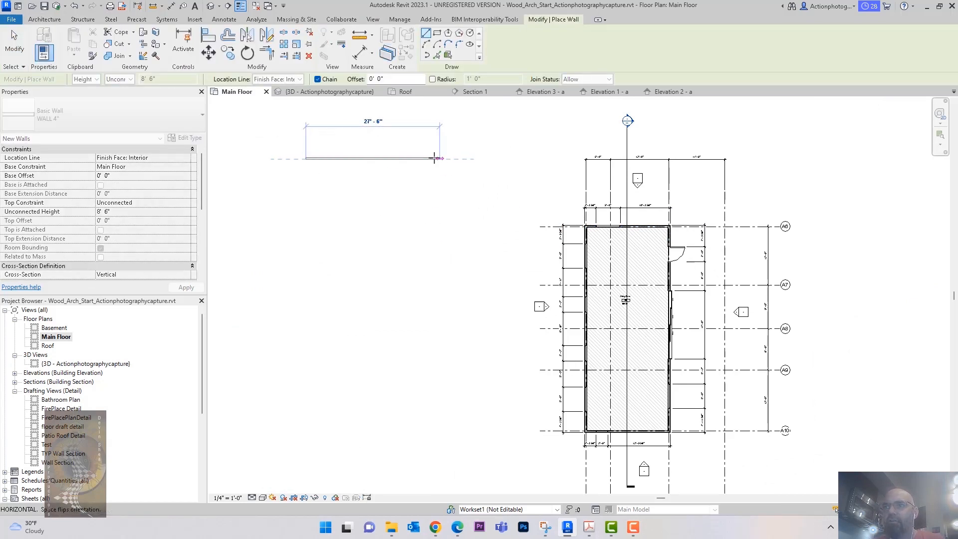
left_click(435, 158)
left_click(436, 311)
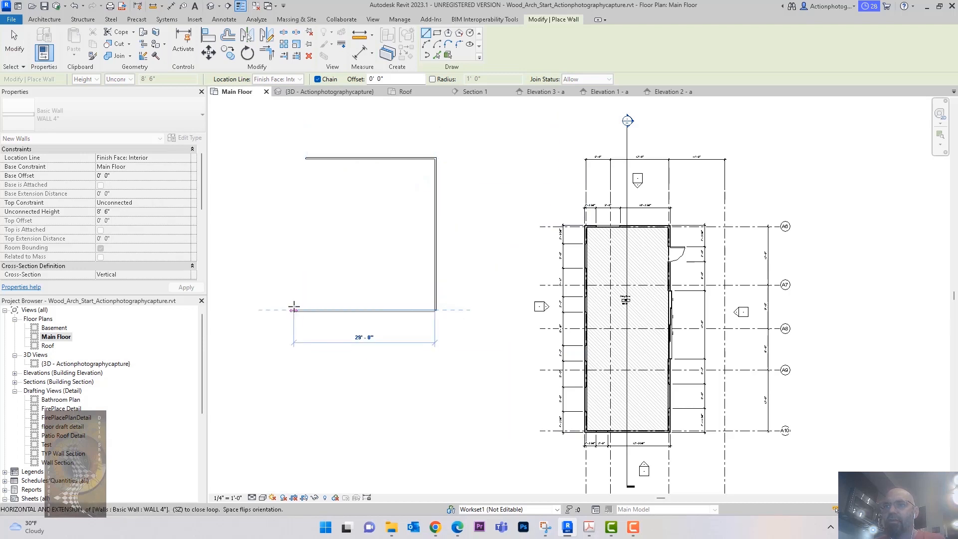
left_click(293, 311)
left_click(293, 142)
key("Escape")
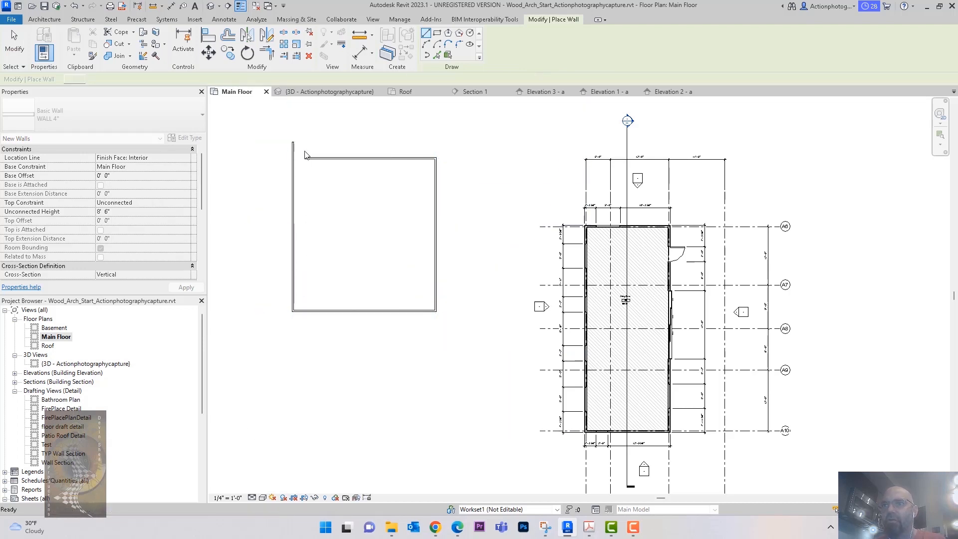
key("Escape")
Select the whole chain of test walls and change its type to Ext Wall 4".
key("Tab")
left_click(317, 160)
left_click(141, 114)
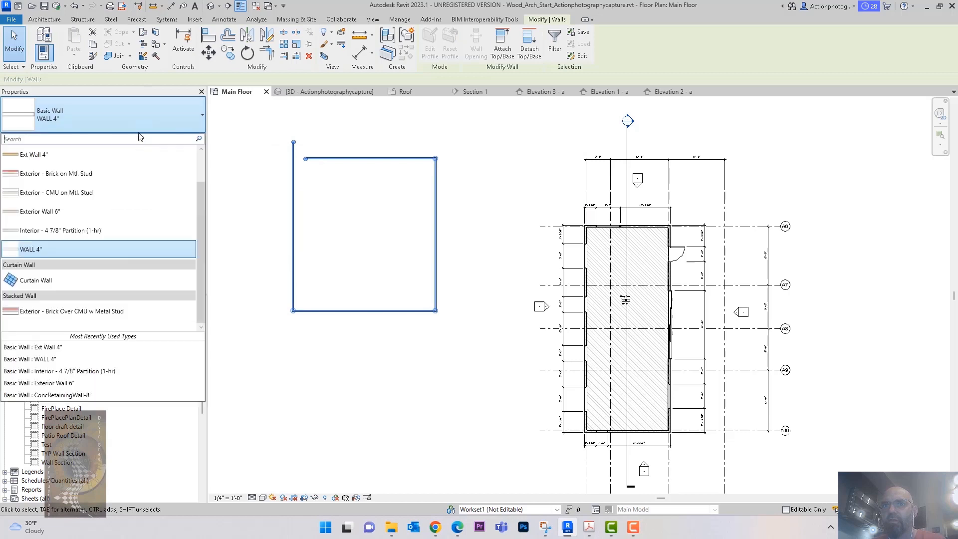
left_click(120, 160)
scroll(405, 160, "up", 5)
key("Escape")
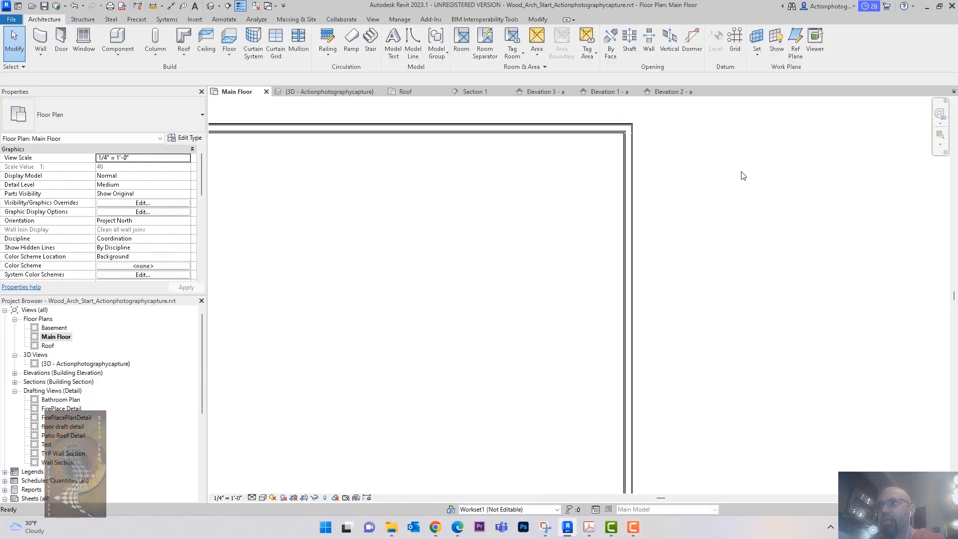
Trim the north and west test walls to each other to close the open corner.
middle_click_drag(655, 207, 639, 254)
scroll(639, 223, "down", 2)
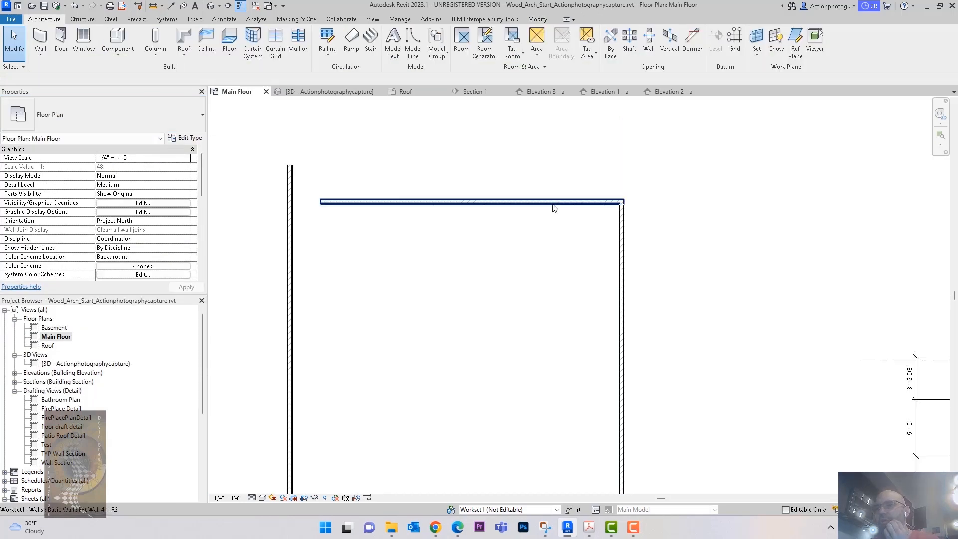
scroll(338, 200, "up", 2)
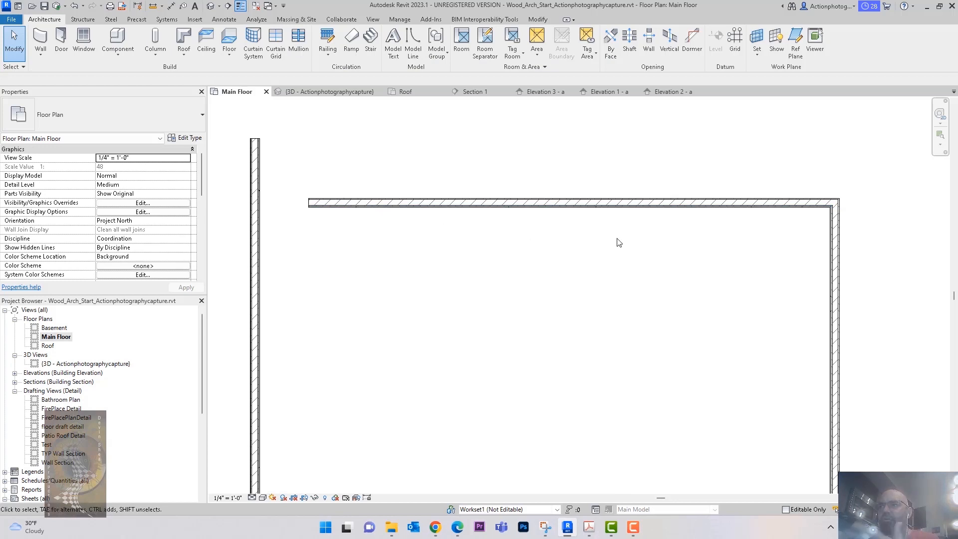
middle_click_drag(623, 243, 621, 244)
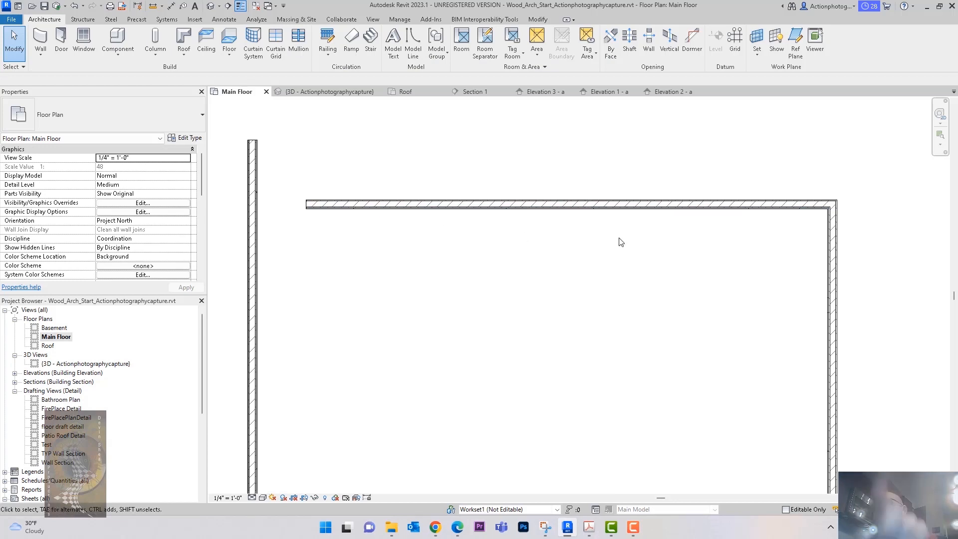
scroll(620, 244, "down", 4)
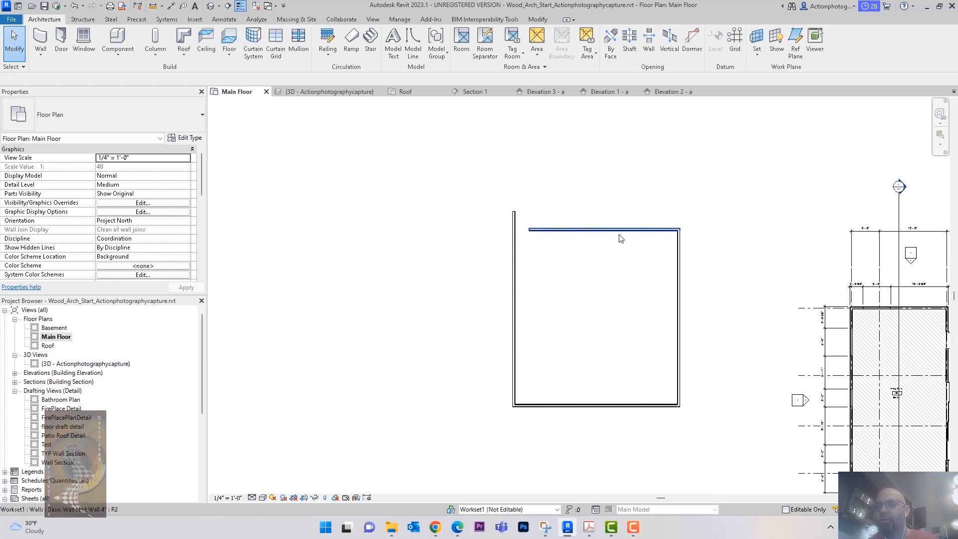
key("t")
key("r")
left_click(615, 231)
left_click(519, 271)
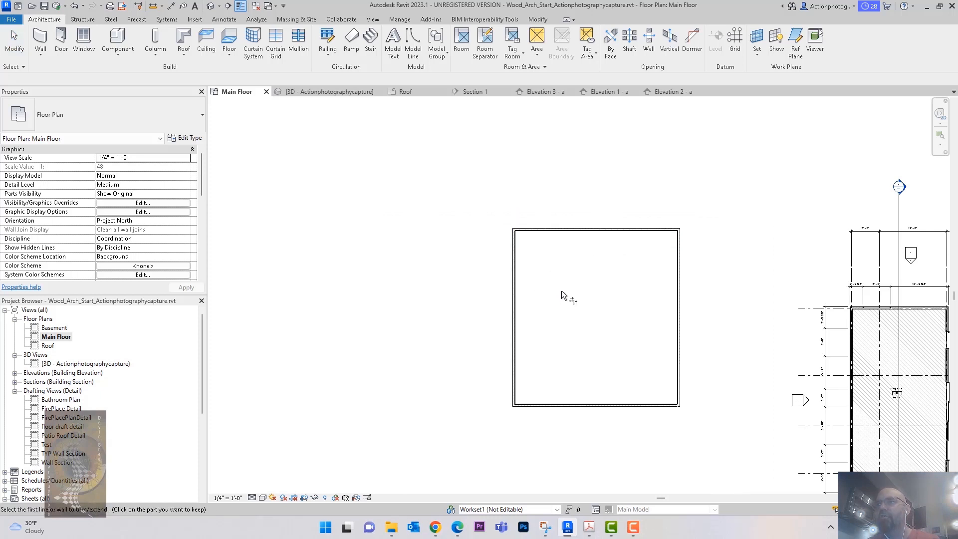
key("Escape")
key("Escape")
Delete the four test walls and fit the floor plan in the view.
left_click_drag(706, 422, 424, 196)
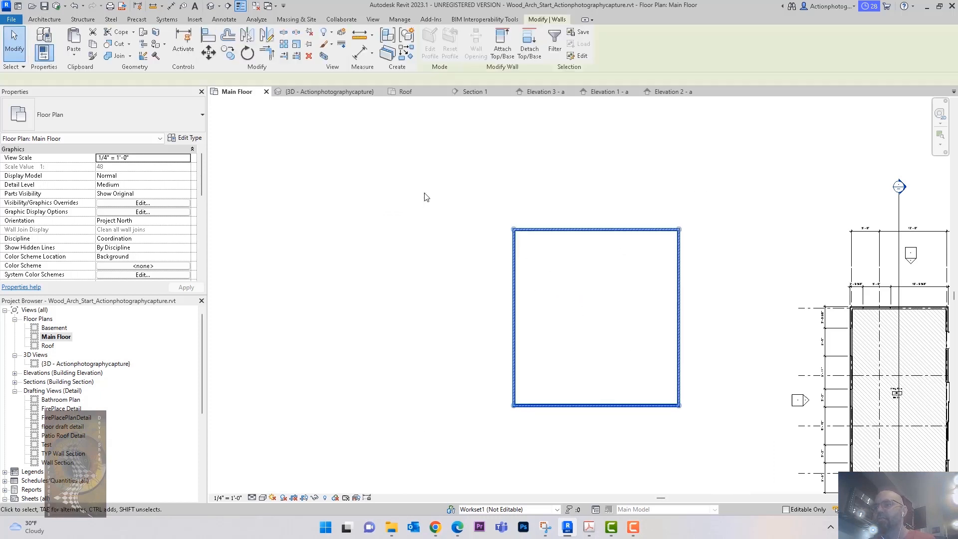
key("Delete")
key("z")
key("f")
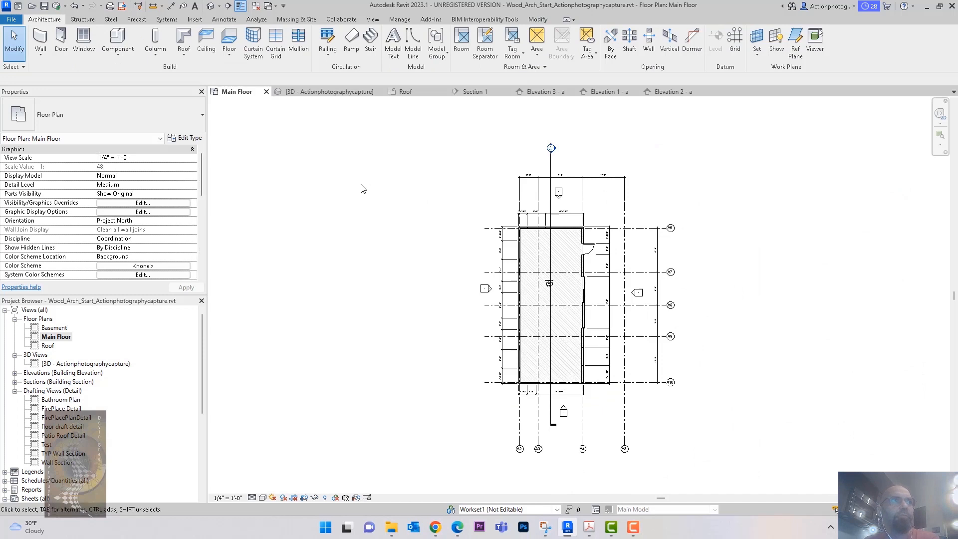
scroll(616, 214, "up", 3)
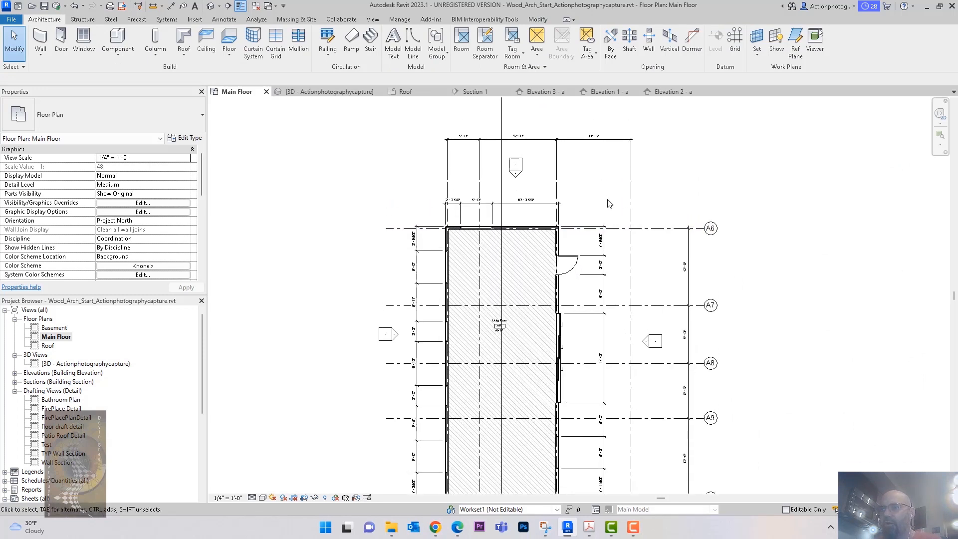
scroll(574, 376, "up", 2)
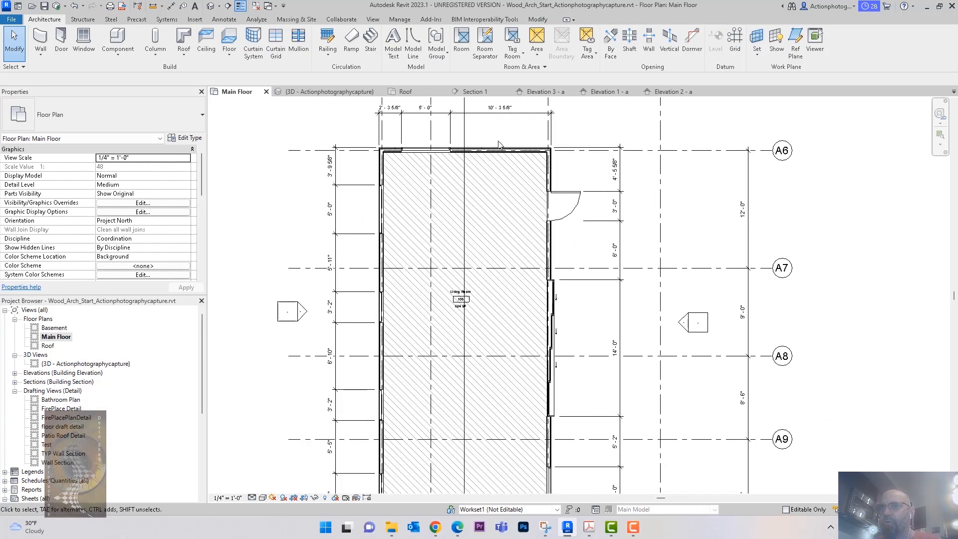
In the 3D view, duplicate the type of the roof slope above the sliding door as ROOF 12" Finish.
left_click(210, 6)
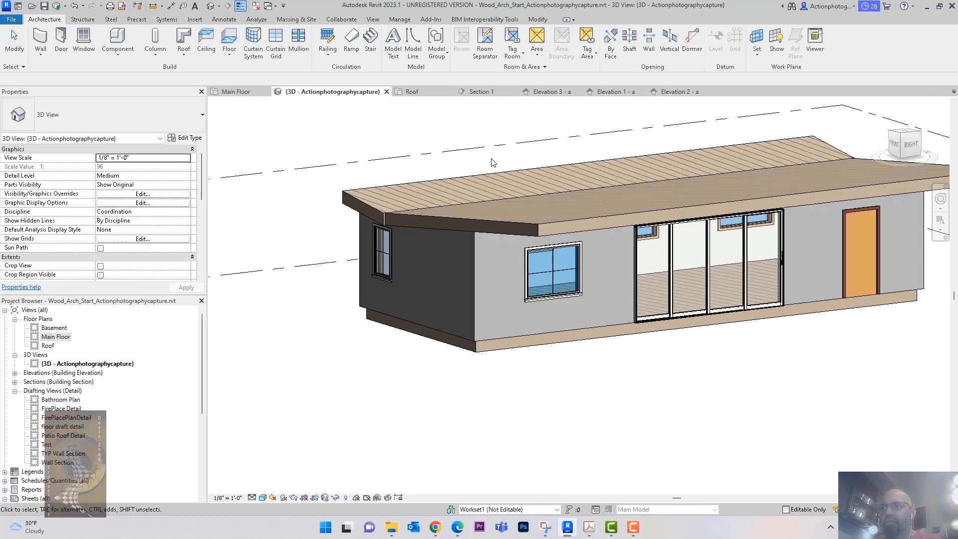
left_click(540, 223)
left_click(188, 138)
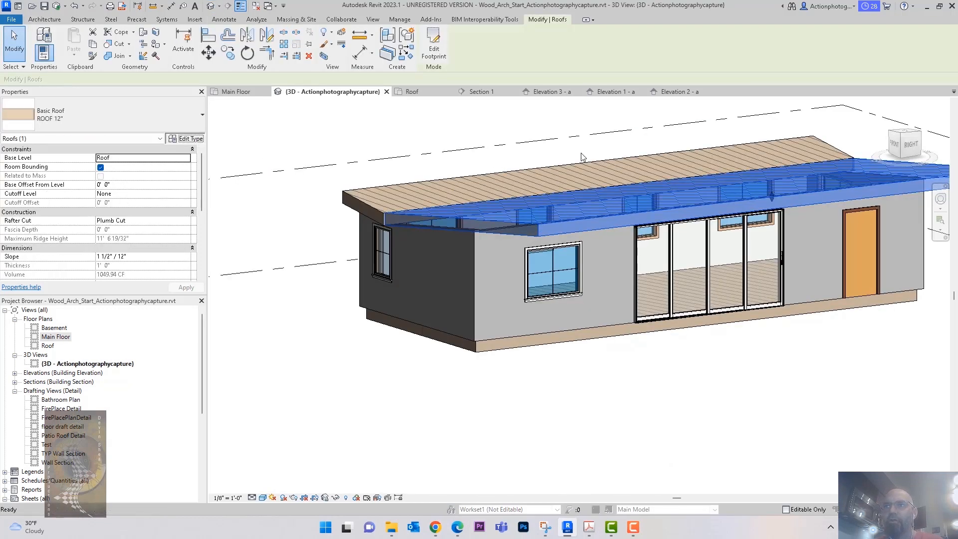
left_click(921, 114)
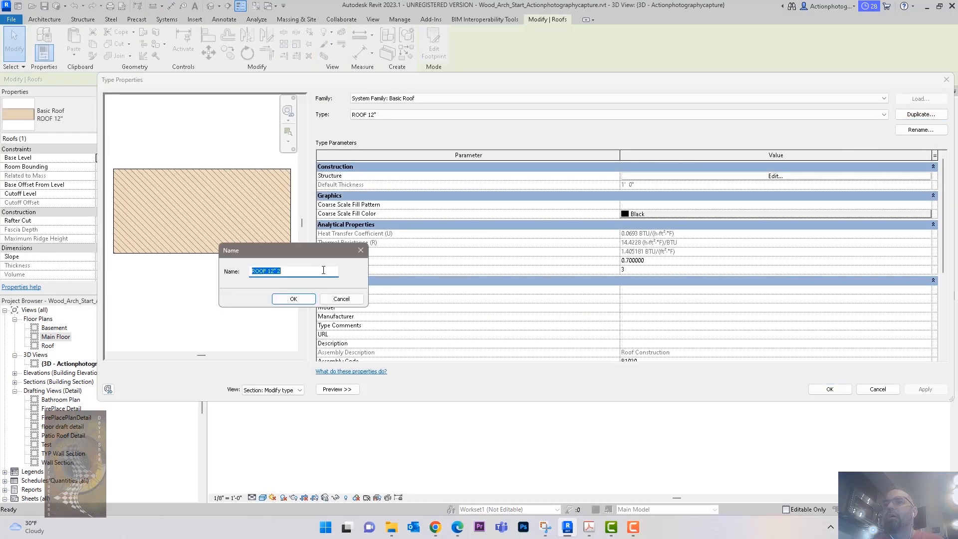
left_click(342, 299)
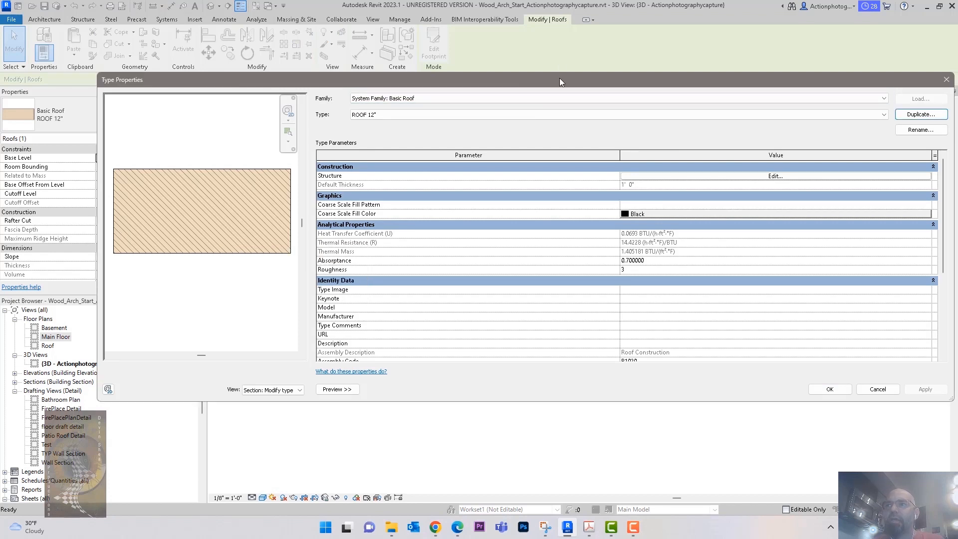
left_click_drag(558, 78, 515, 64)
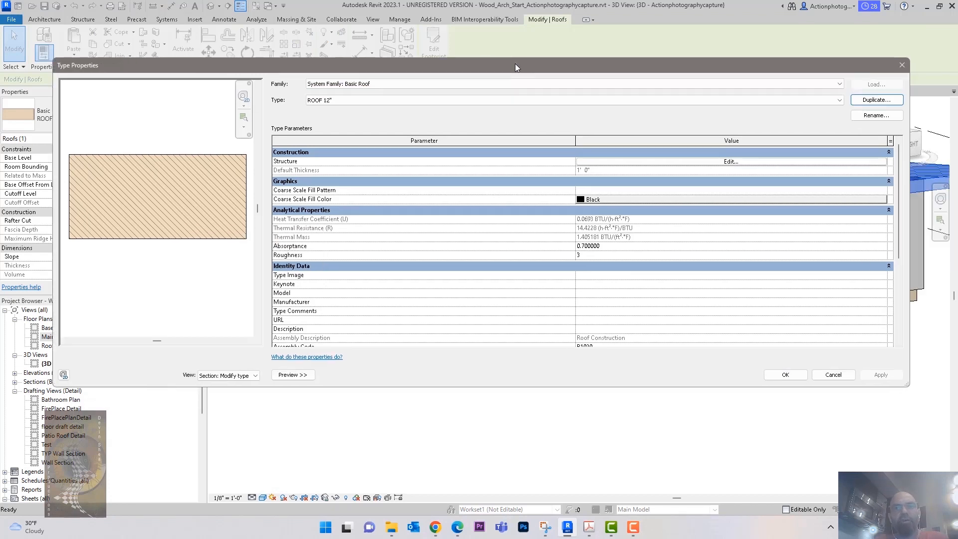
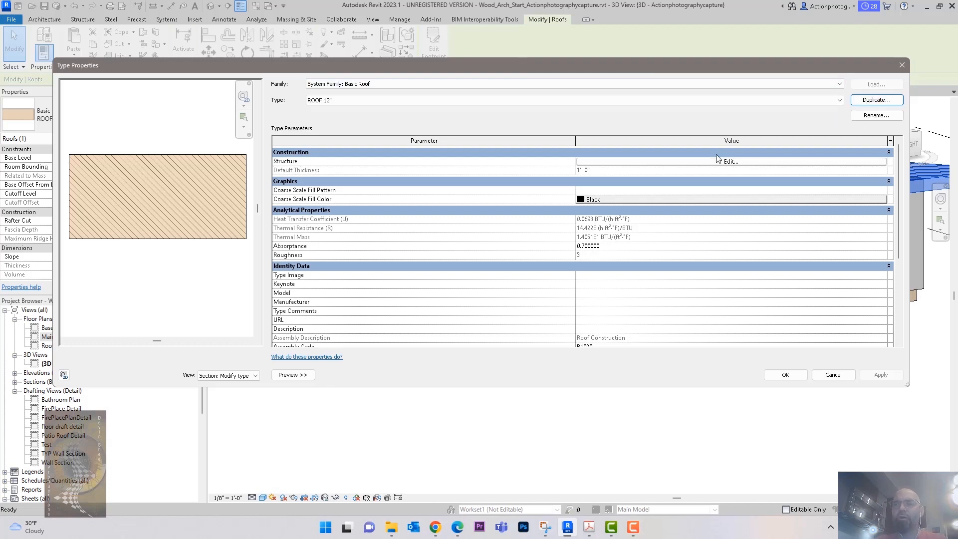
left_click(859, 101)
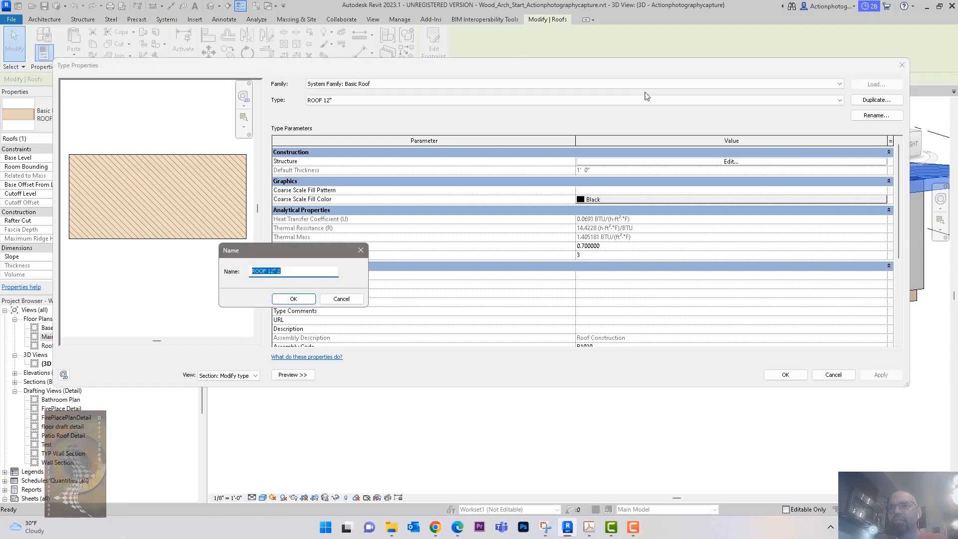
left_click(295, 272)
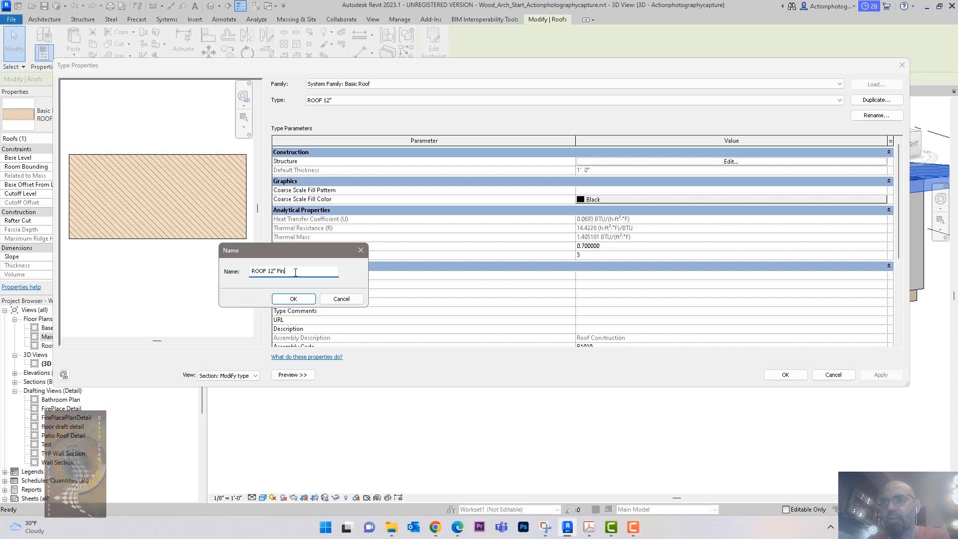
left_click(293, 298)
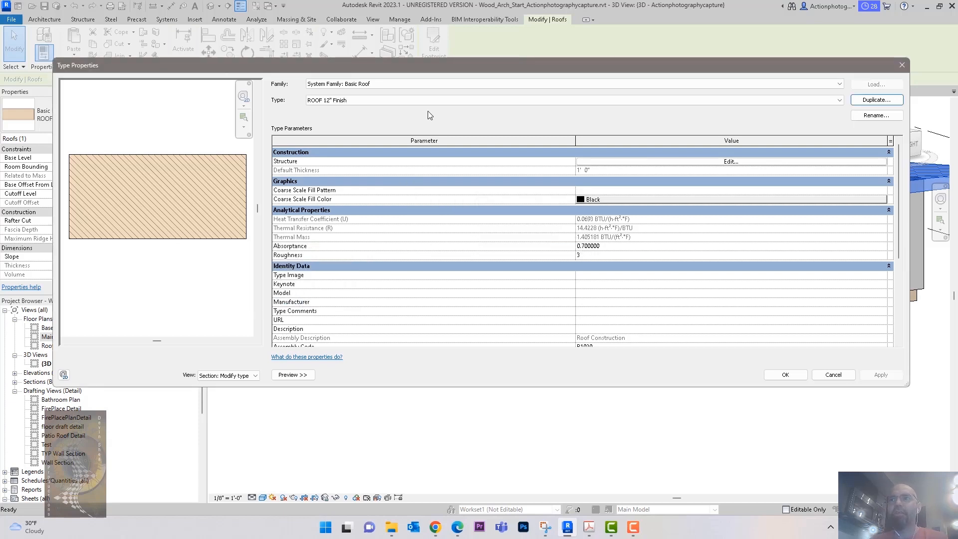
left_click_drag(436, 67, 427, 66)
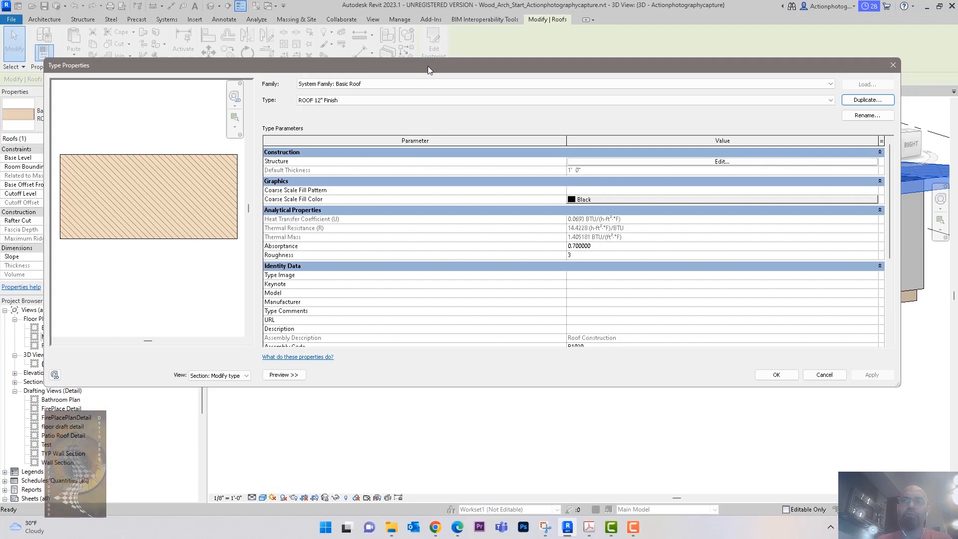
Edit the ROOF 12" Finish layer structure and set the Softwood, Lumber structure layer's thickness to 11 5/8".
left_click_drag(427, 66, 425, 68)
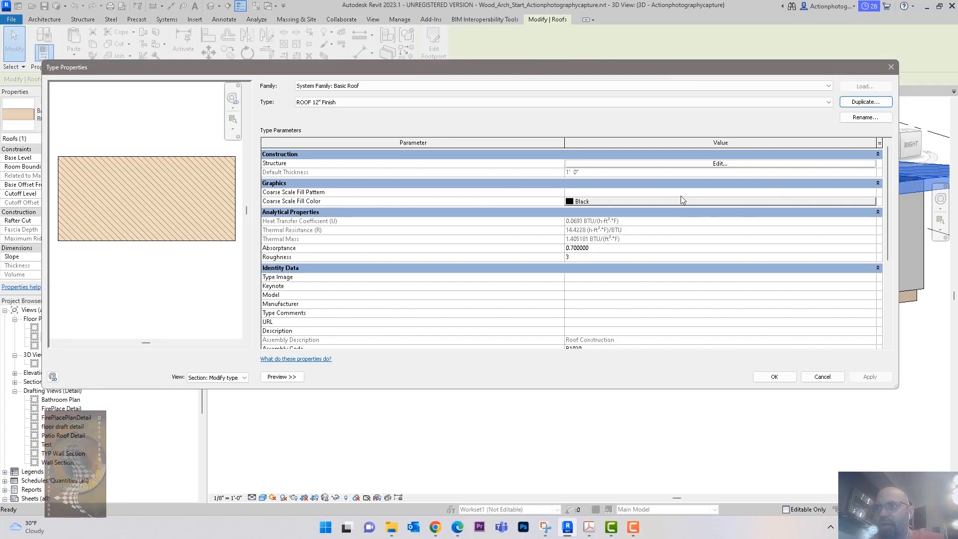
left_click(711, 165)
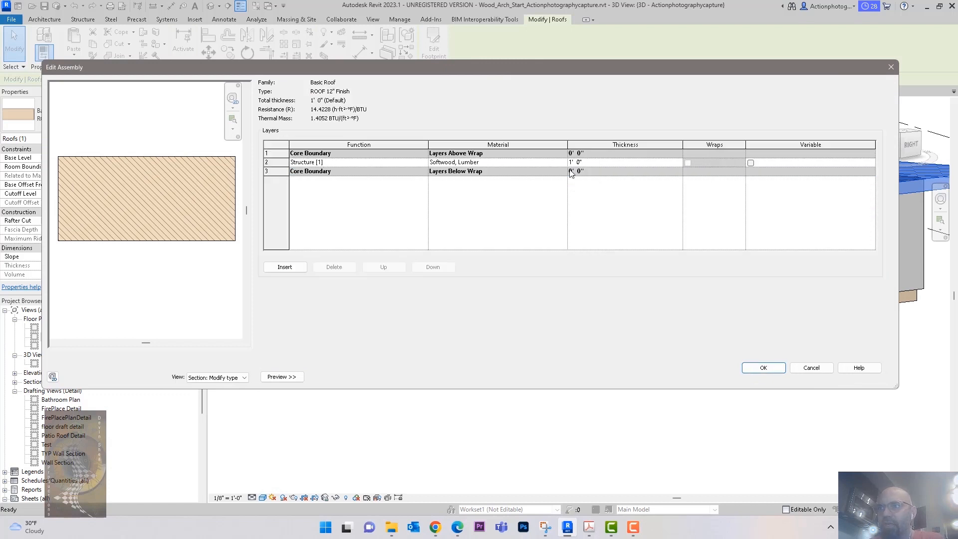
left_click(597, 162)
type("11 5/8")
key("Tab")
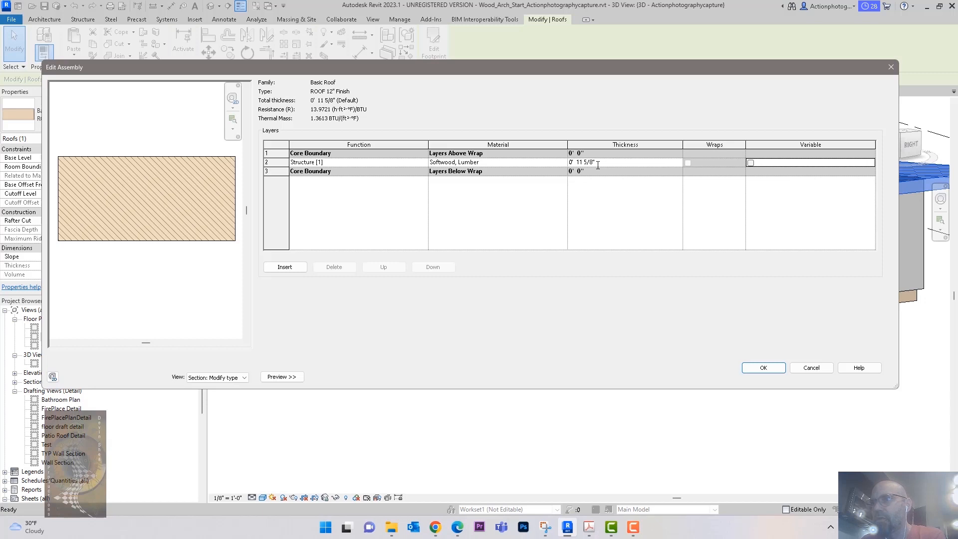
Insert a Substrate [2] layer with a thickness of 5/8" above the lumber structure layer.
left_click(285, 267)
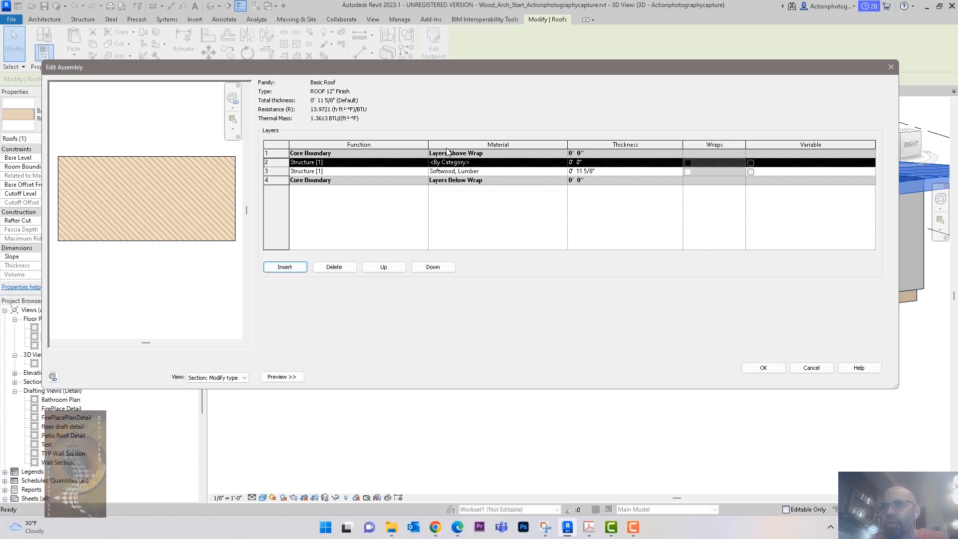
left_click(423, 162)
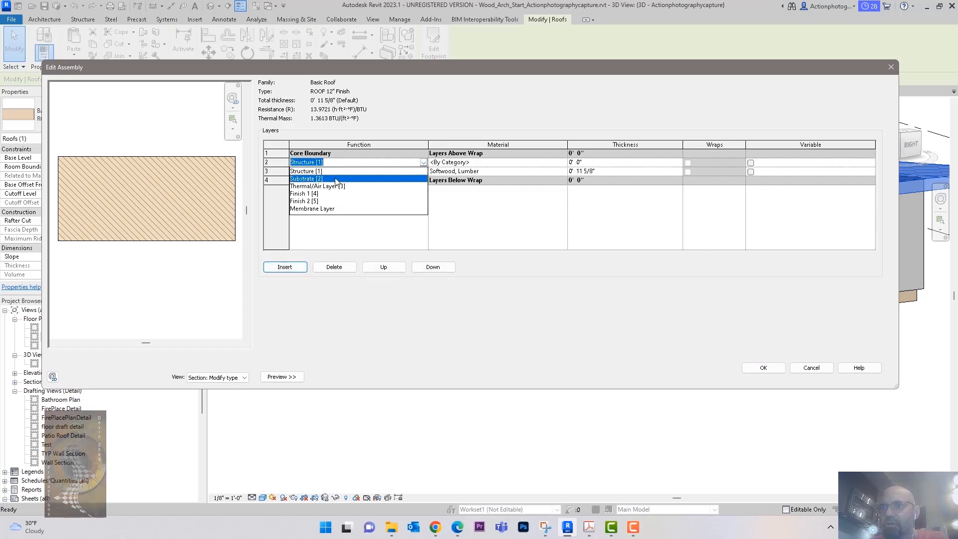
left_click(339, 180)
left_click(626, 167)
type("5")
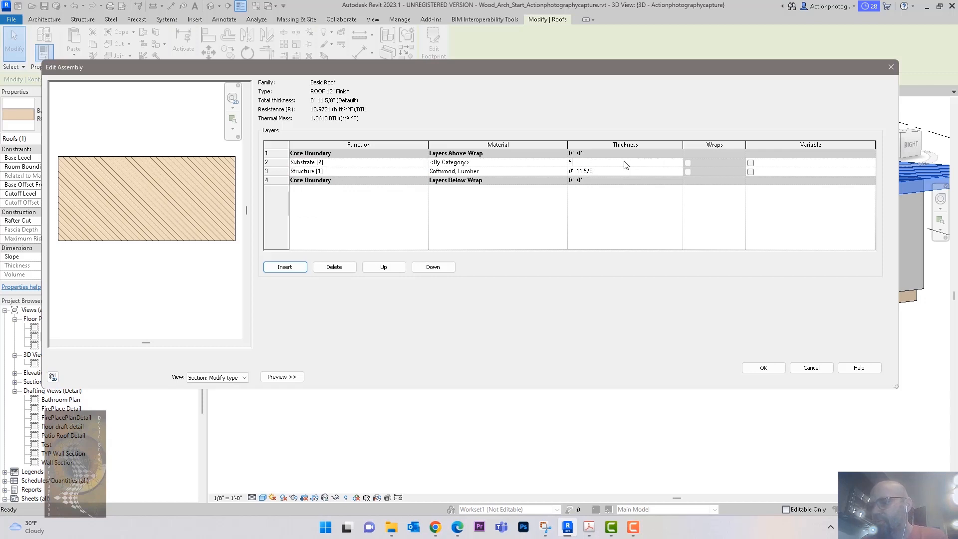
type("/8\"")
key("Tab")
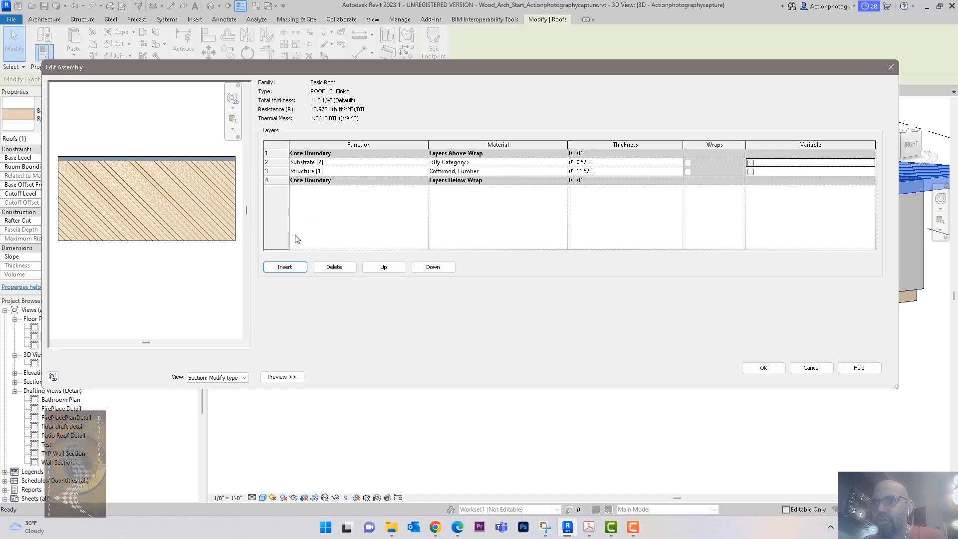
Add a second Substrate [2] layer, 5/8" thick, above the first substrate layer.
left_click(284, 267)
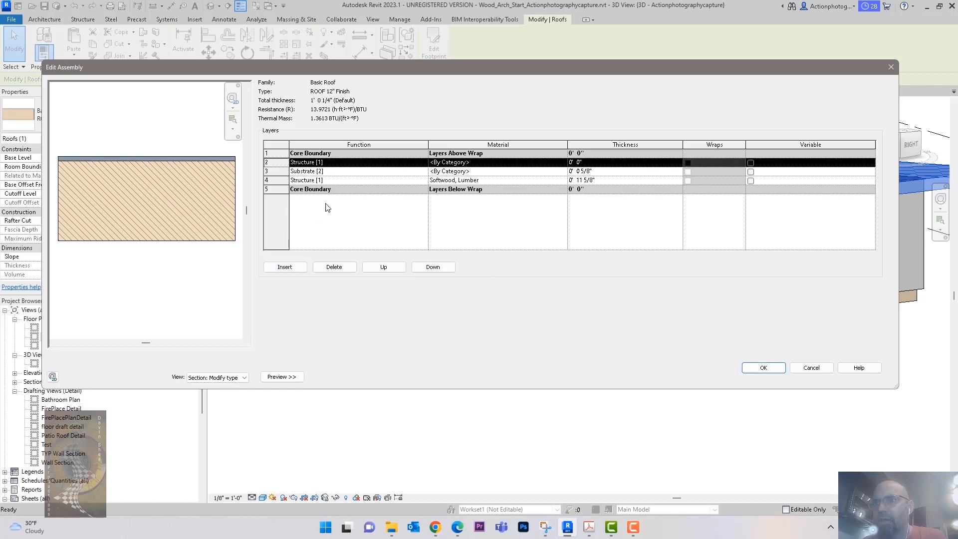
left_click(423, 162)
left_click(423, 162)
left_click(366, 176)
left_click(603, 165)
type("5/8")
key("Tab")
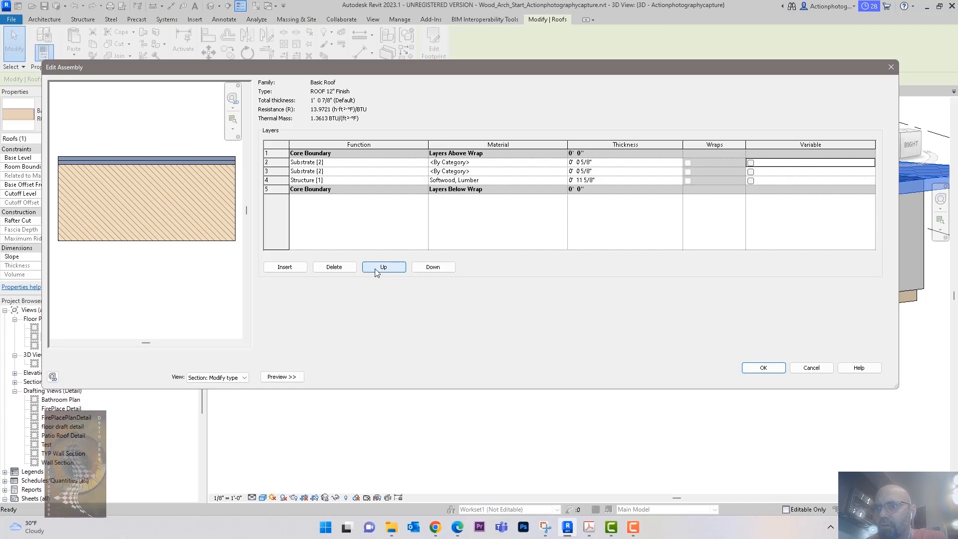
Reorder the two substrate layers so one lies above the upper core boundary and the other below the lower core boundary.
left_click(442, 268)
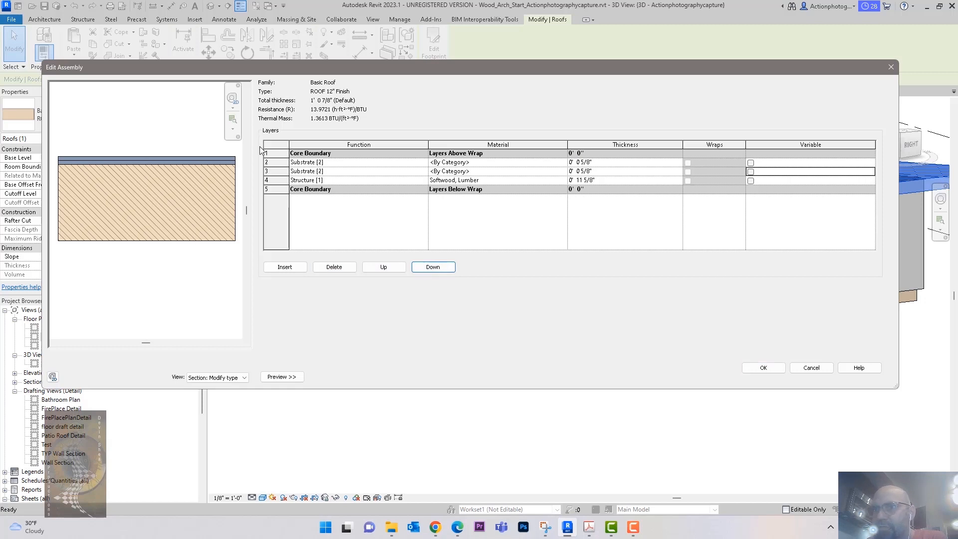
left_click(281, 164)
left_click(396, 269)
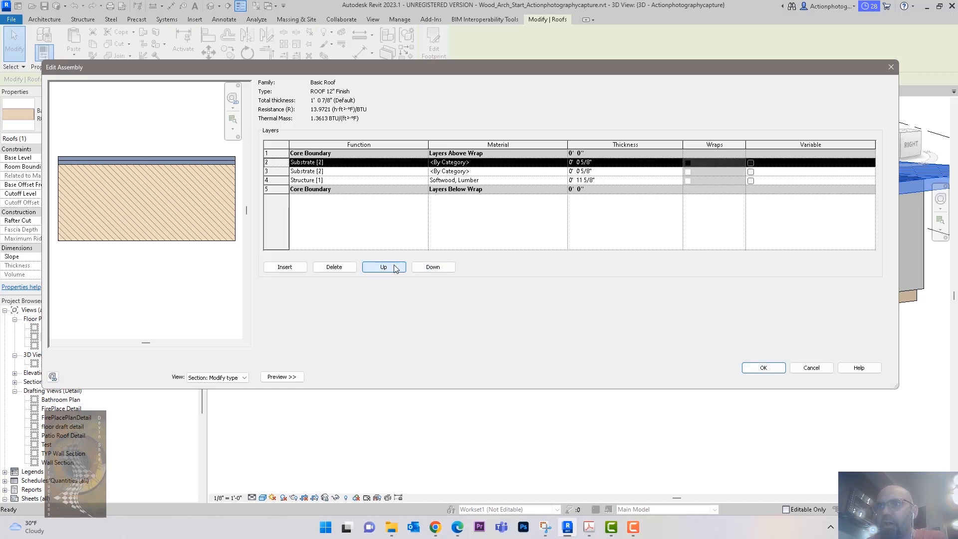
left_click(289, 171)
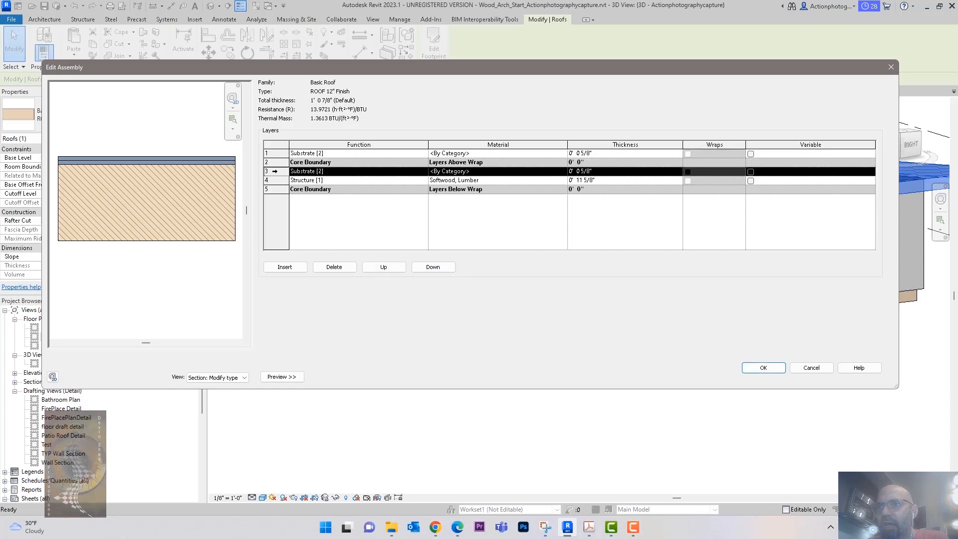
left_click(433, 271)
left_click(434, 271)
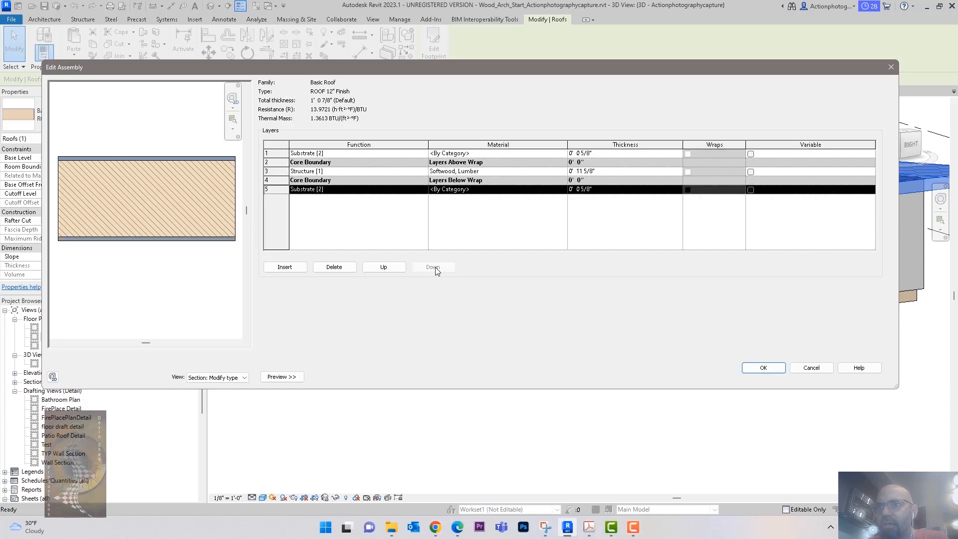
left_click_drag(601, 74, 617, 75)
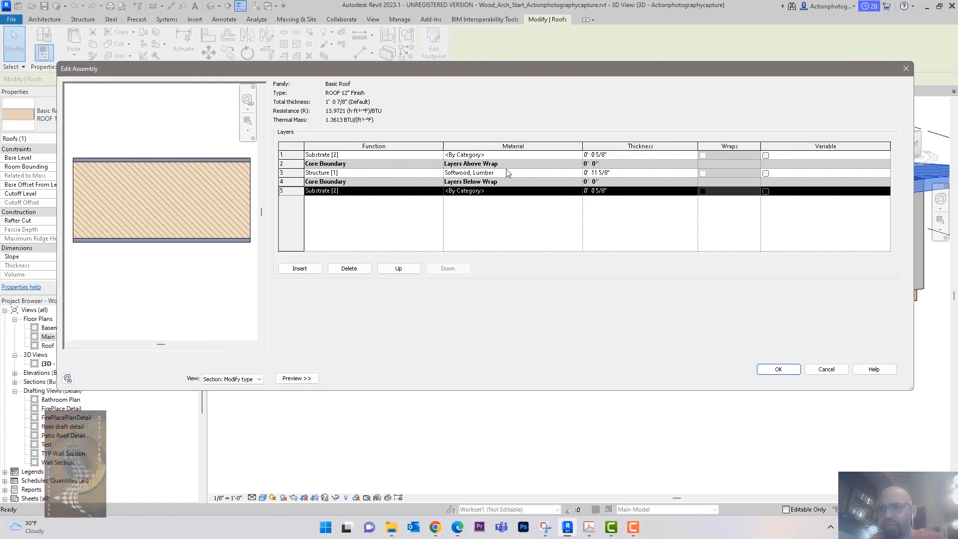
left_click_drag(513, 70, 503, 69)
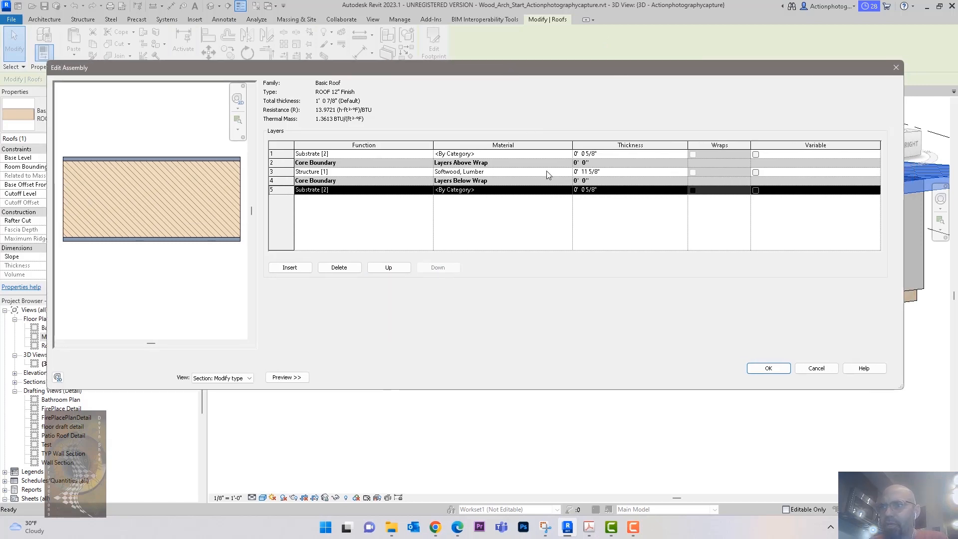
left_click(568, 154)
left_click(569, 154)
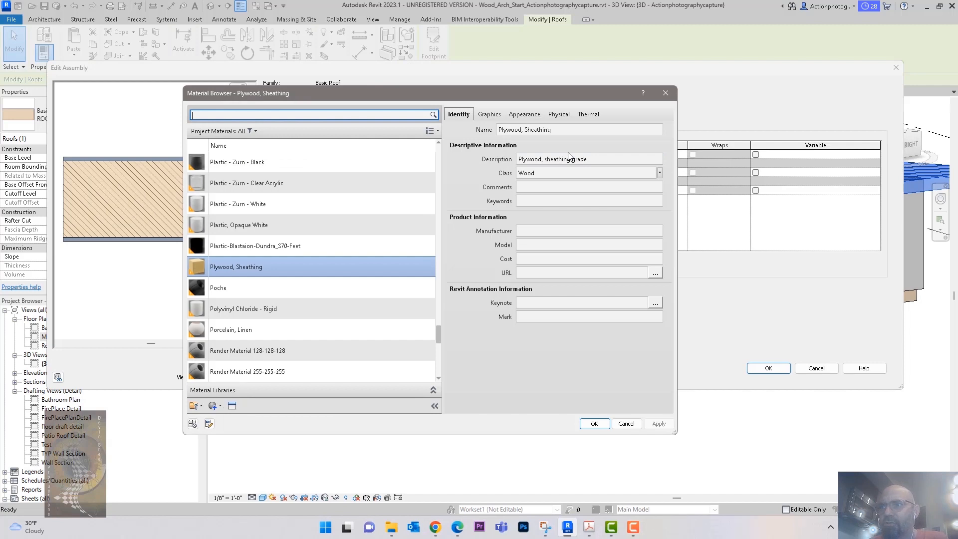
left_click(671, 90)
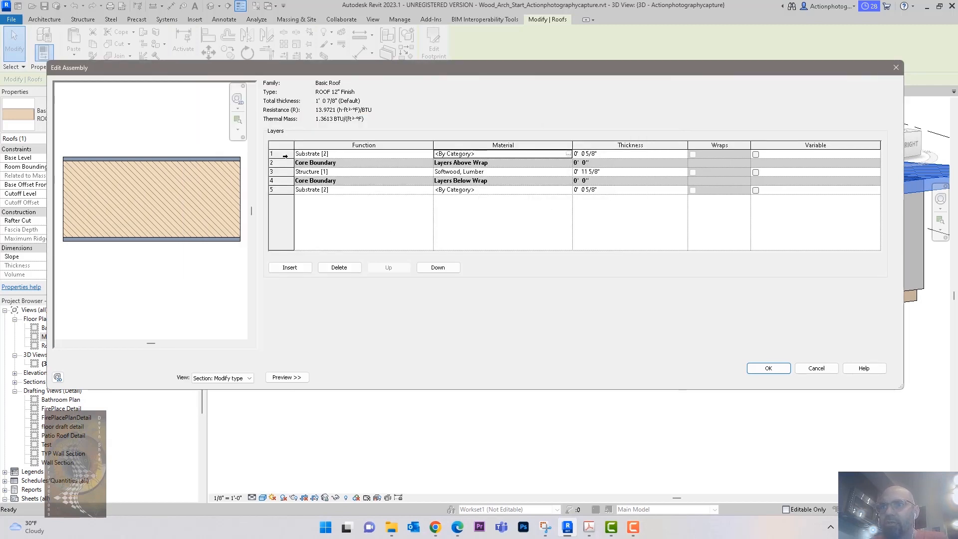
Insert a Finish 1 [4] layer at the top of the roof assembly with a thickness of 6".
left_click(289, 267)
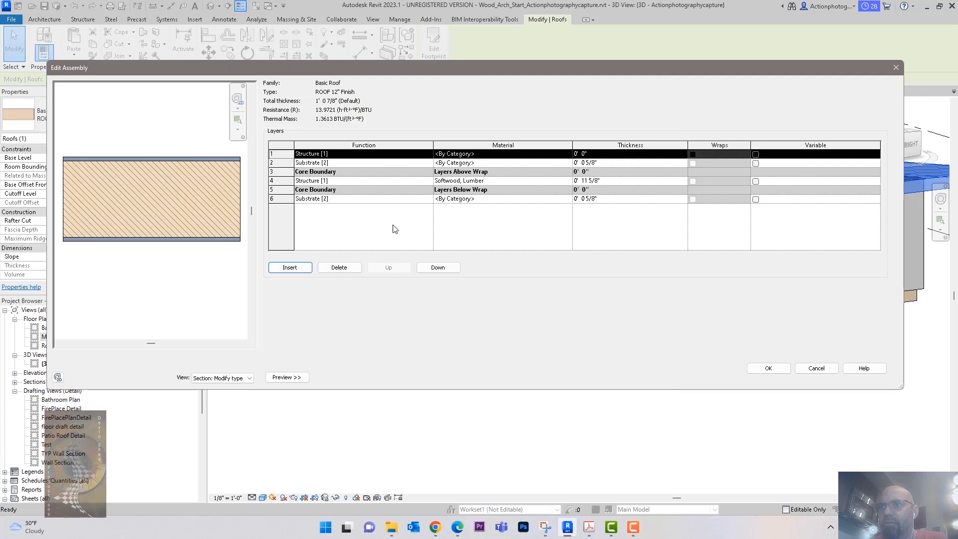
left_click(425, 155)
left_click(428, 154)
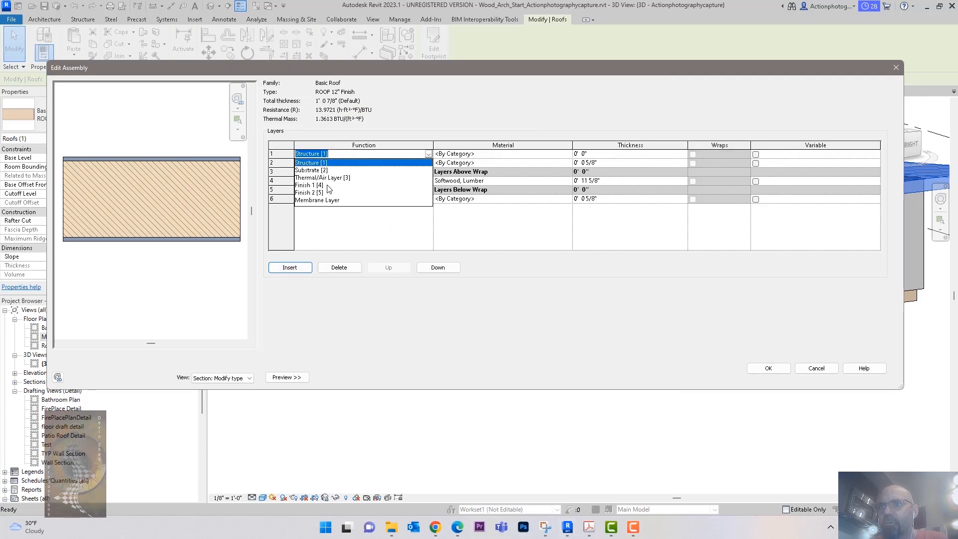
left_click(322, 185)
left_click(618, 155)
type("6\"")
key("Tab")
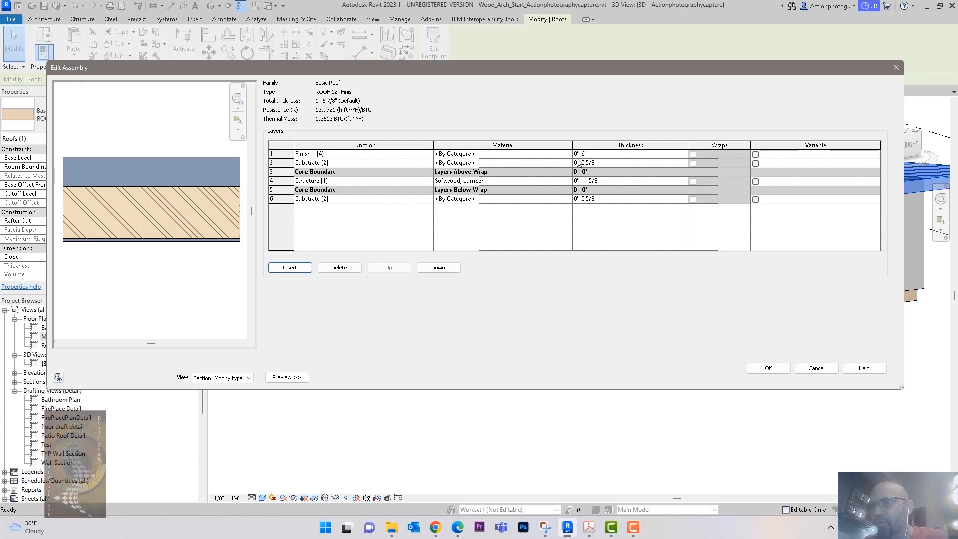
Search the materials for "asph" and assign Asphalt Shingle to the Finish 1 [4] layer.
left_click(549, 154)
left_click(573, 154)
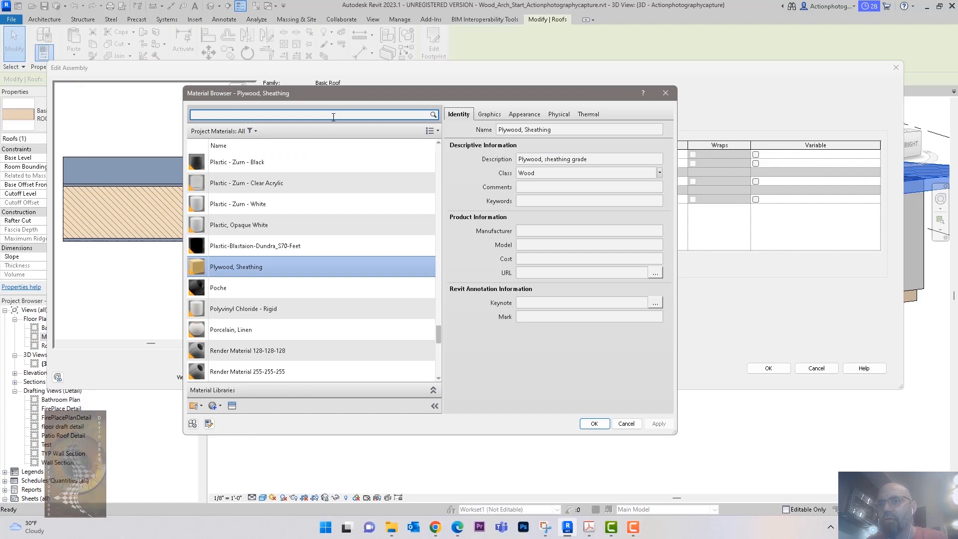
type("as")
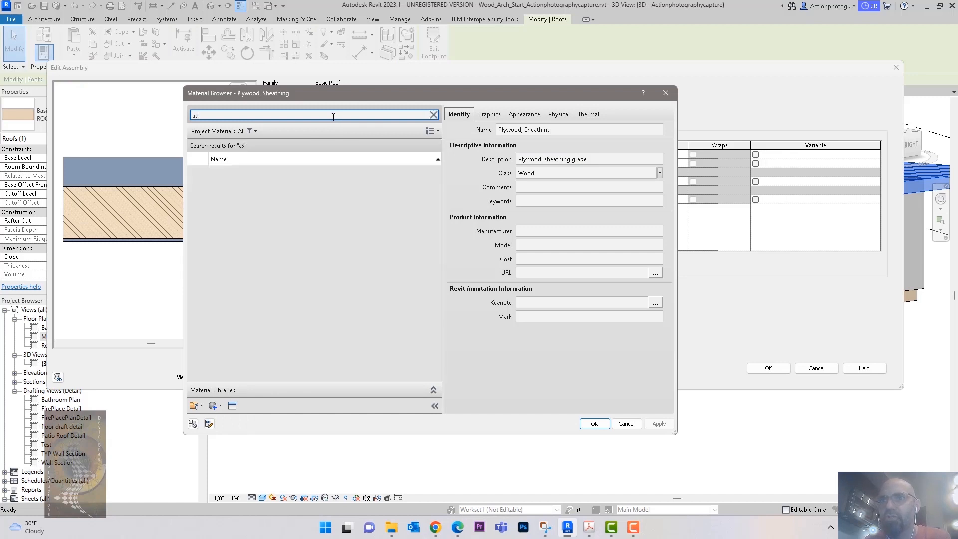
type("ph")
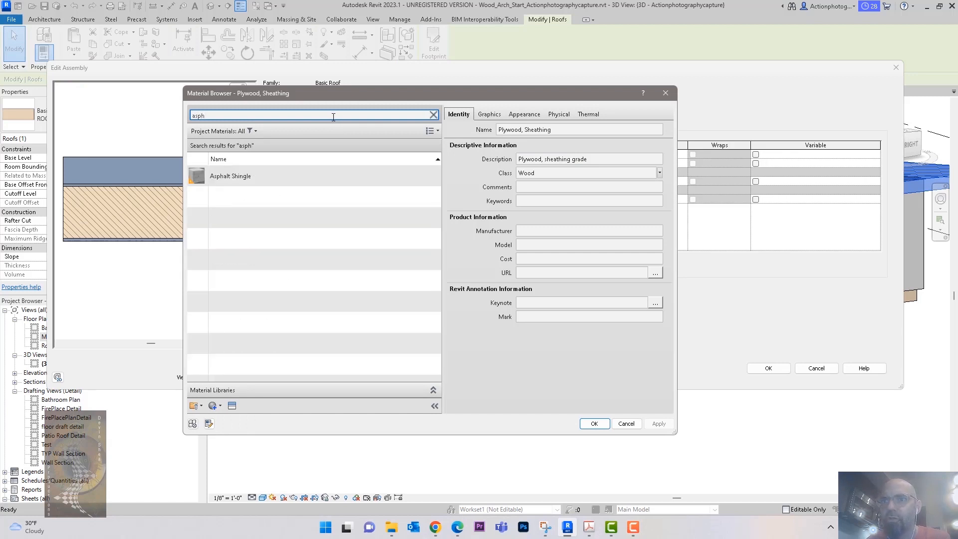
double_click(312, 178)
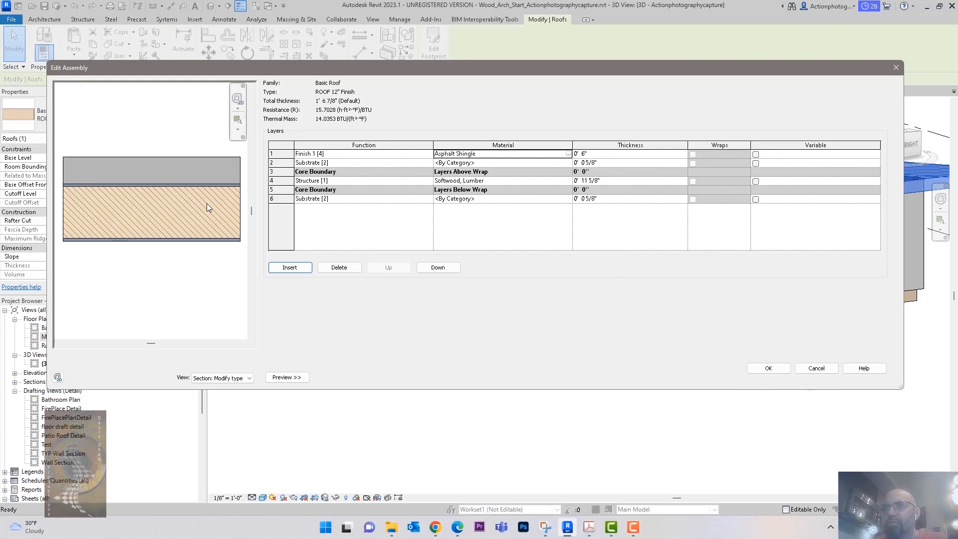
Insert a Finish 2 [5] layer and move it below the lower substrate to the underside of the roof assembly.
left_click(291, 268)
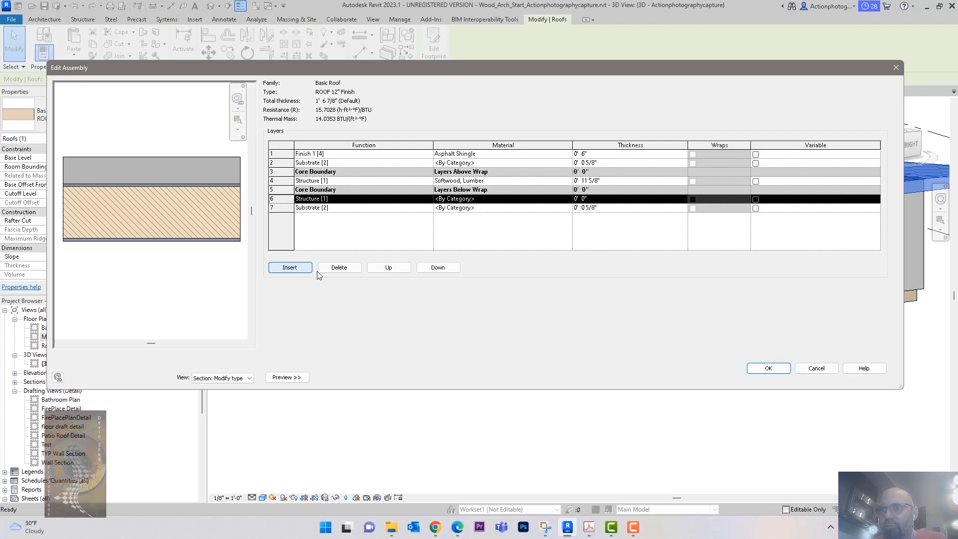
left_click(429, 199)
left_click(428, 199)
left_click(335, 237)
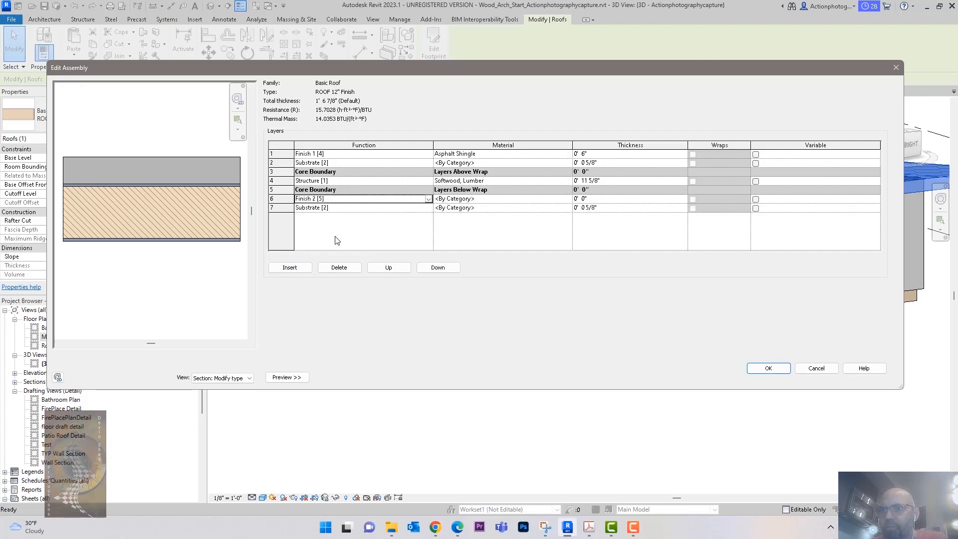
left_click(436, 267)
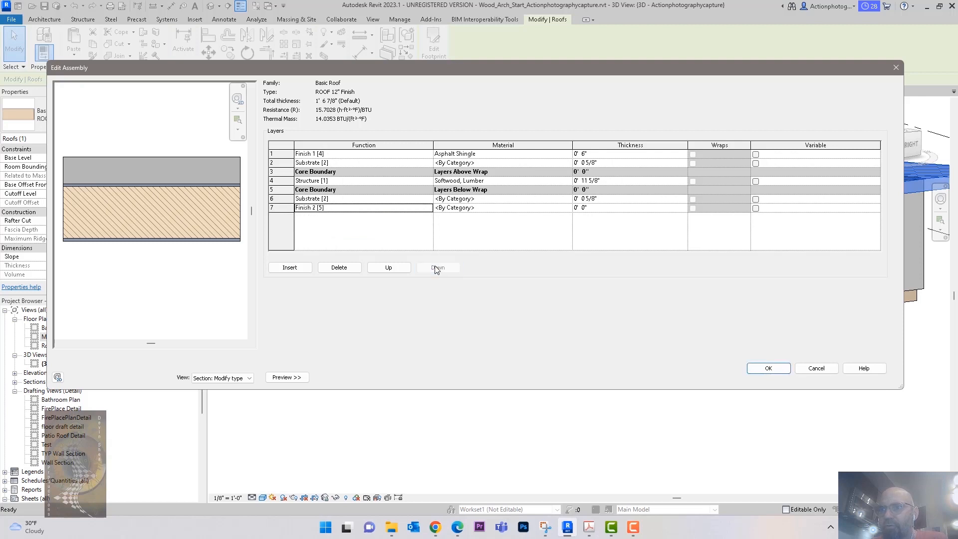
Search the materials for "gyp" and assign Gypsum Wall Board to the Finish 2 [5] layer.
left_click(429, 207)
left_click(429, 208)
left_click(568, 208)
left_click(569, 207)
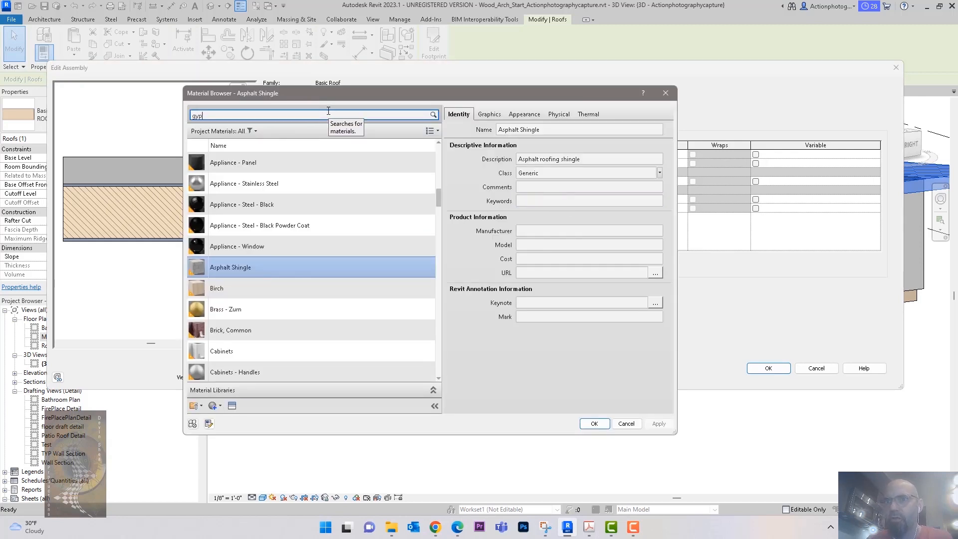
double_click(286, 175)
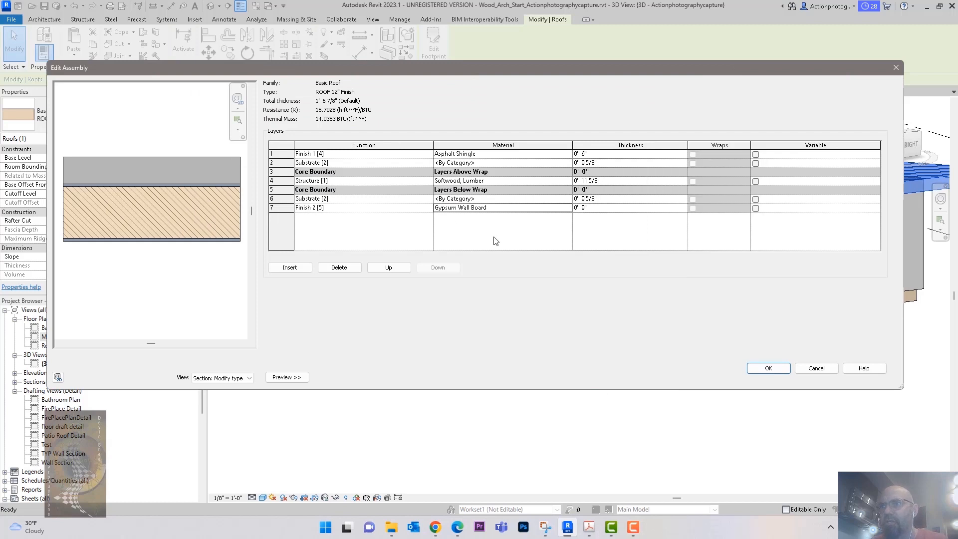
Set the Gypsum Wall Board layer's thickness to 5/8" and accept the roof assembly and type properties.
left_click(592, 209)
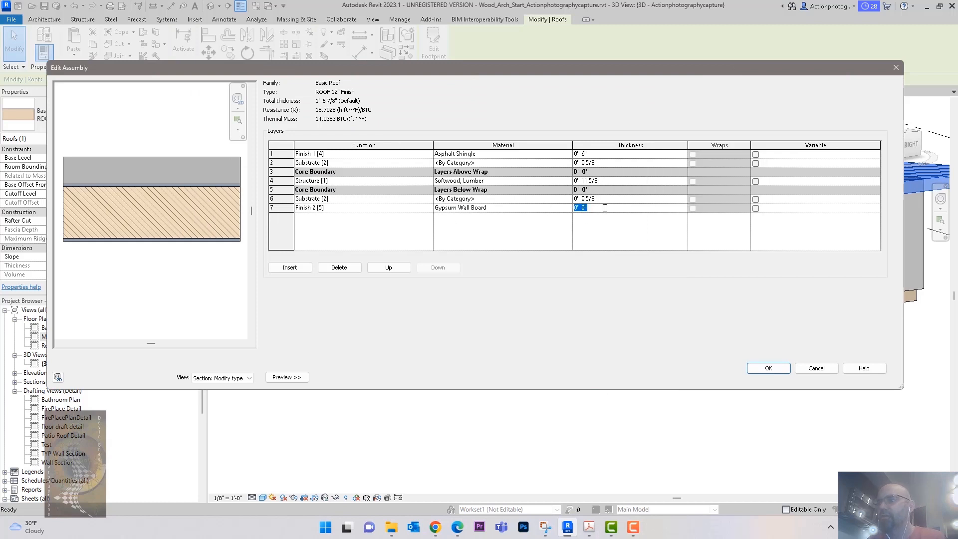
type("5/8")
key("Tab")
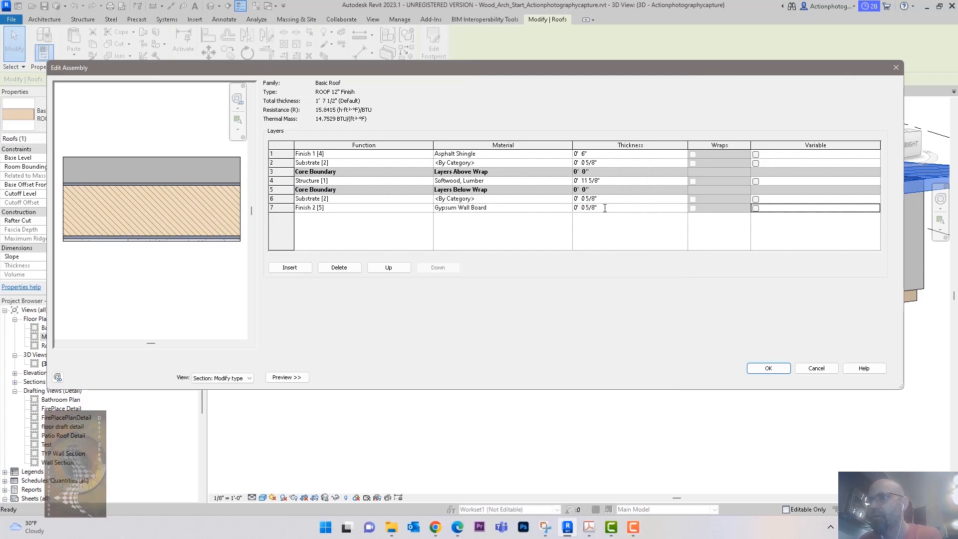
left_click(781, 369)
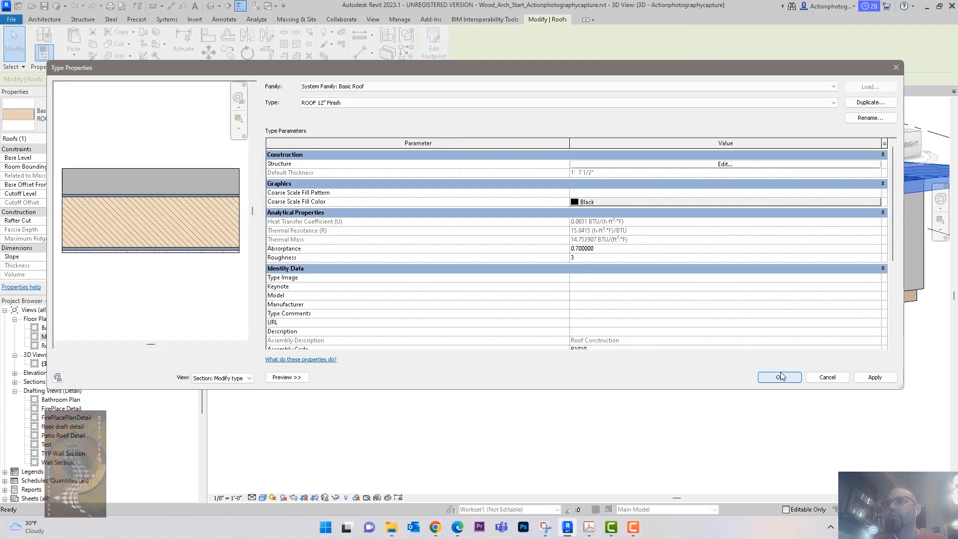
left_click(780, 378)
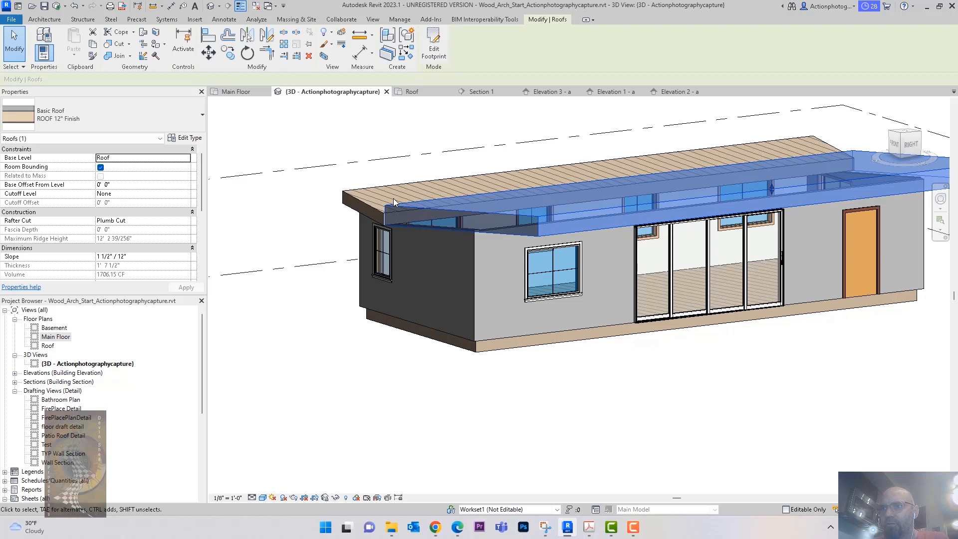
Match the other roof slope's type to the ROOF 12" Finish slope above the sliding door.
key("m")
key("a")
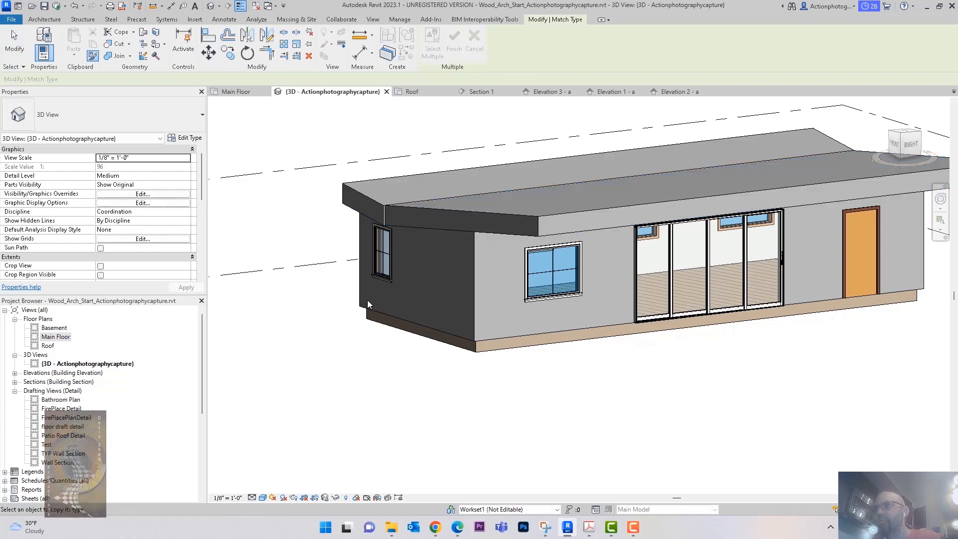
key("Escape")
scroll(328, 330, "down", 2)
middle_click_drag(343, 331, 384, 364, "shift")
scroll(383, 358, "down", 2)
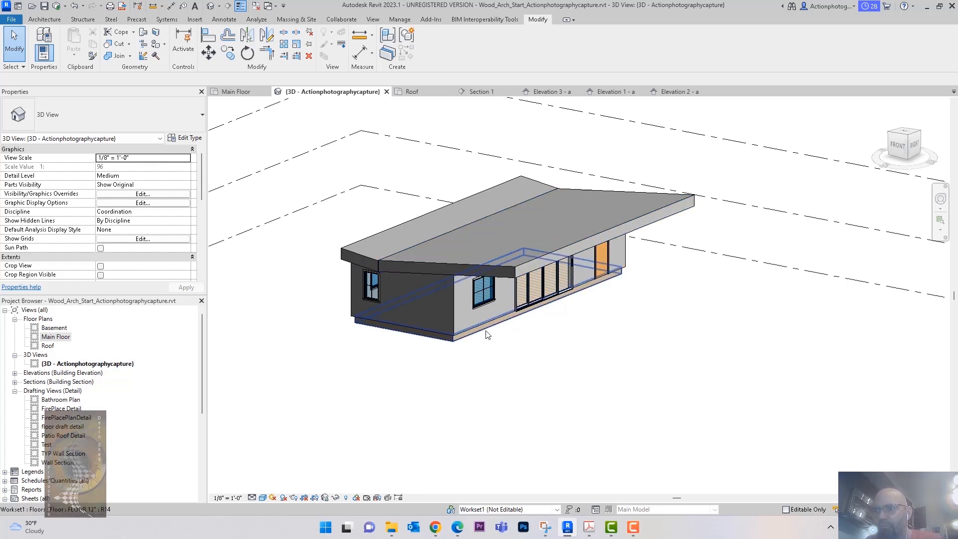
Open the floor's FLOOR 12" type structure for editing and insert two layers below the lower core boundary.
left_click(403, 264)
left_click(186, 141)
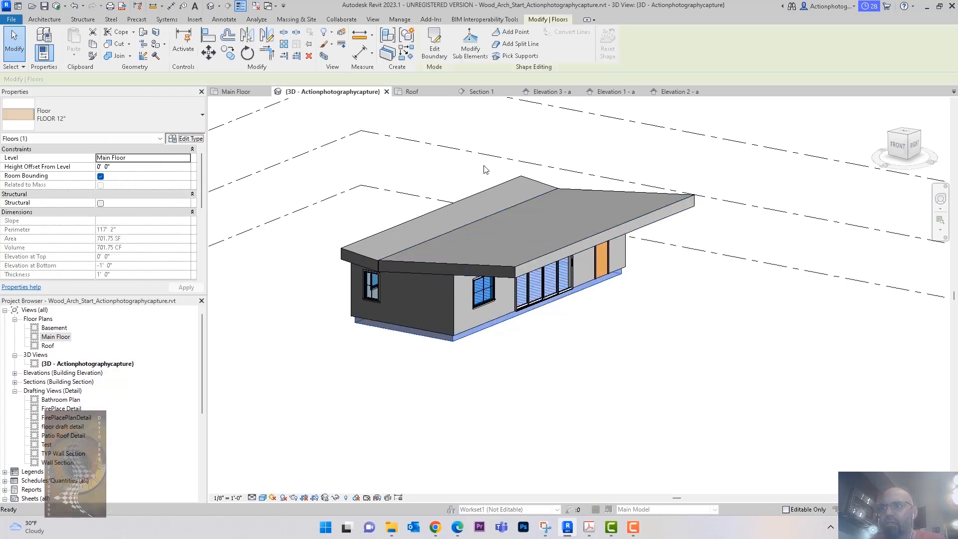
left_click(667, 165)
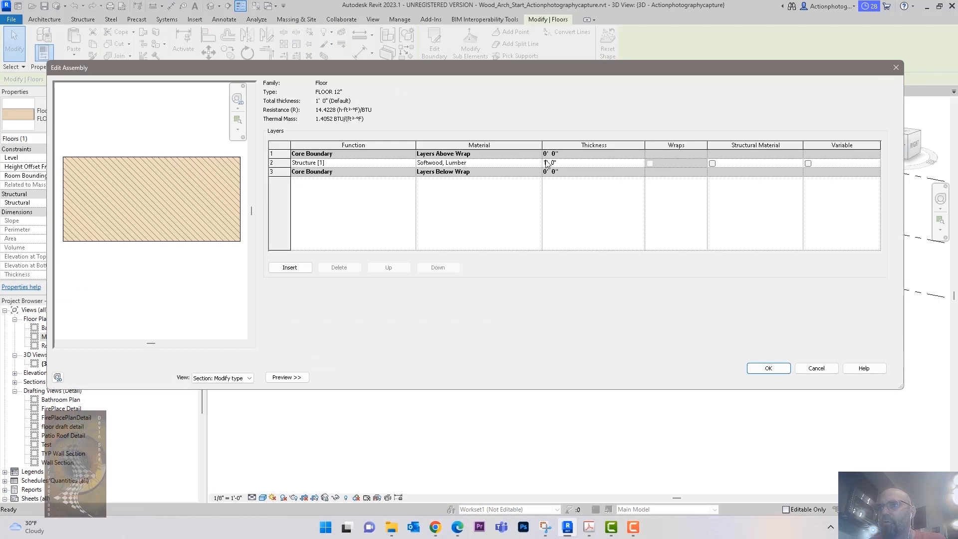
left_click(302, 269)
left_click(302, 269)
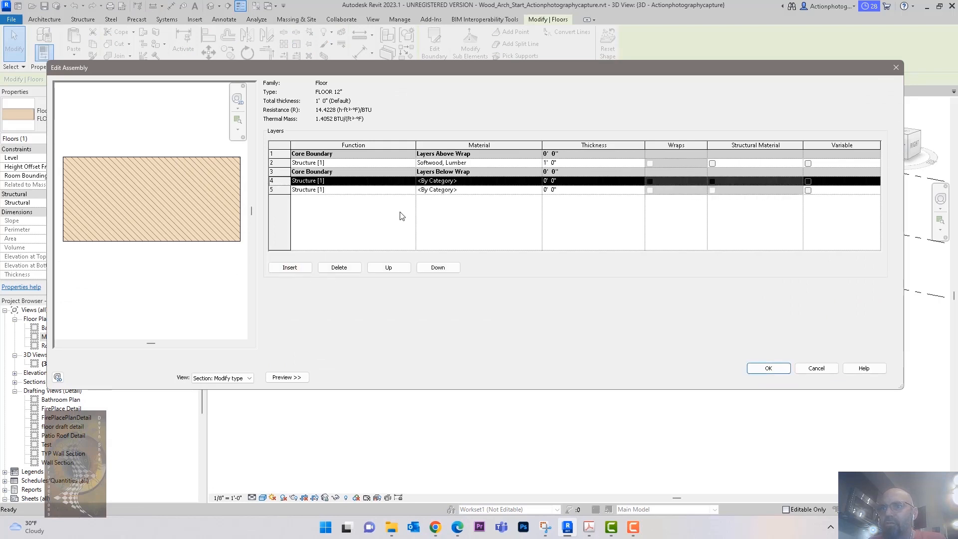
Set both new floor layers' function to Substrate [2] and the upper one's thickness to 5/8".
left_click(409, 184)
left_click(354, 197)
left_click(411, 191)
left_click(410, 190)
left_click(358, 207)
left_click(566, 183)
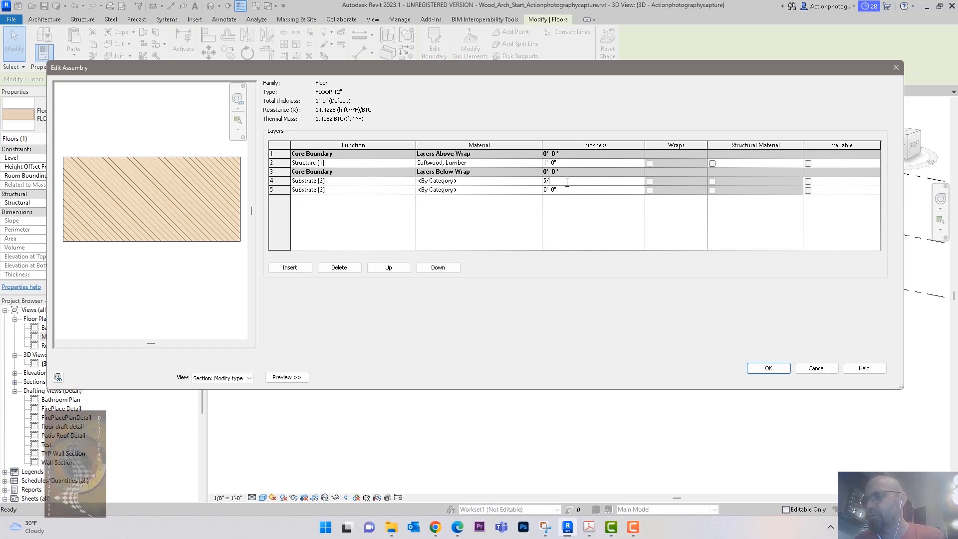
type("5/8")
key("Tab")
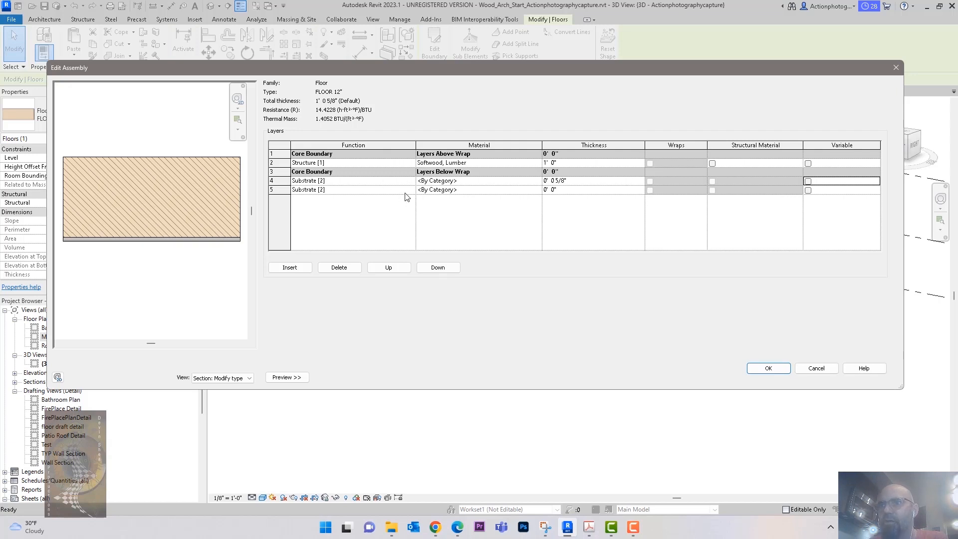
Change the lowest floor layer's function to Finish 1 [4] and set its thickness to 1/4".
left_click(318, 192)
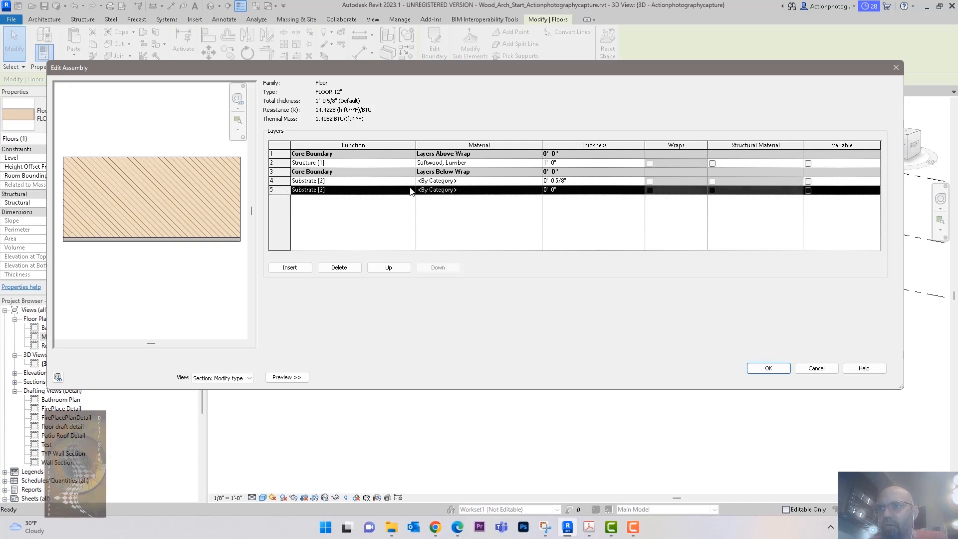
left_click(410, 190)
left_click(329, 221)
left_click(567, 191)
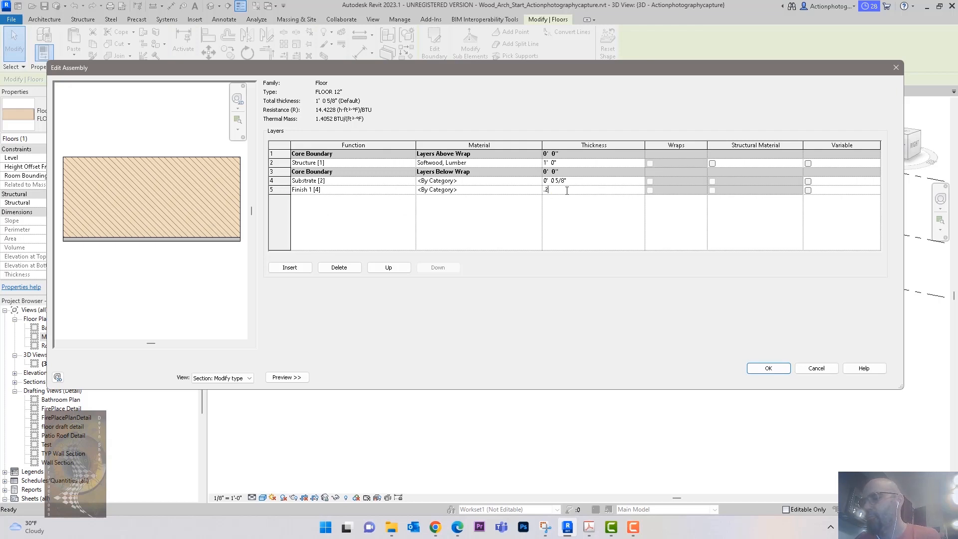
key("Tab")
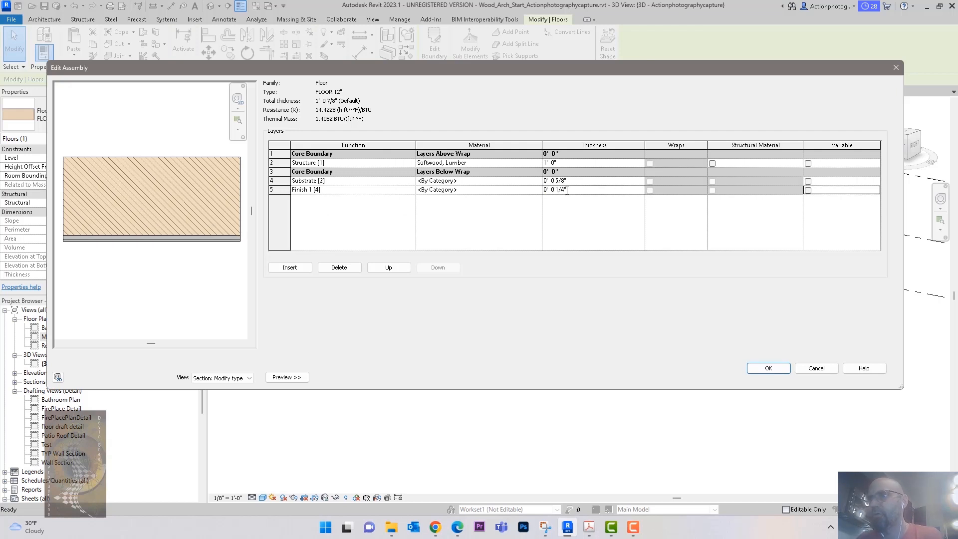
Search the materials for "floor" and "wood", and assign Softwood, Lumber to the Finish 1 [4] layer.
left_click(536, 190)
left_click(538, 190)
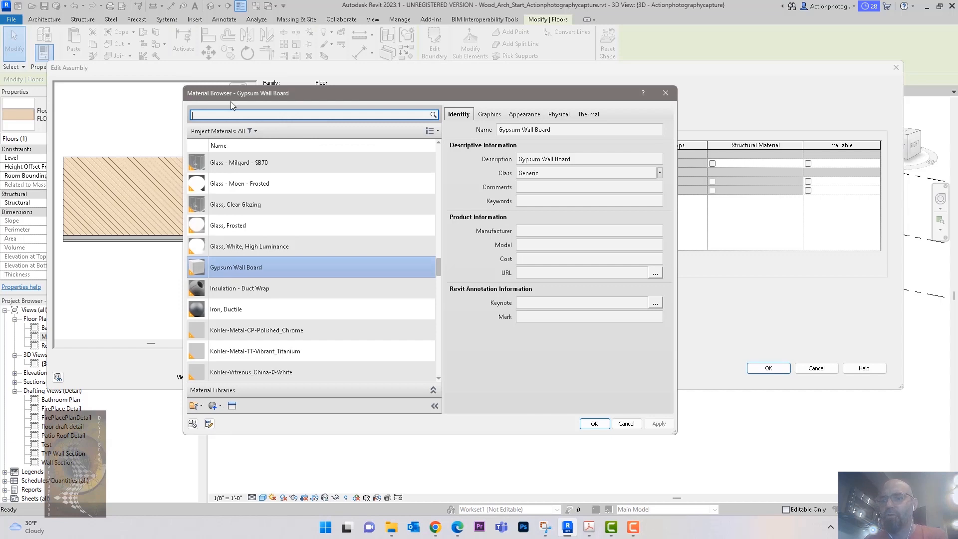
type("floor")
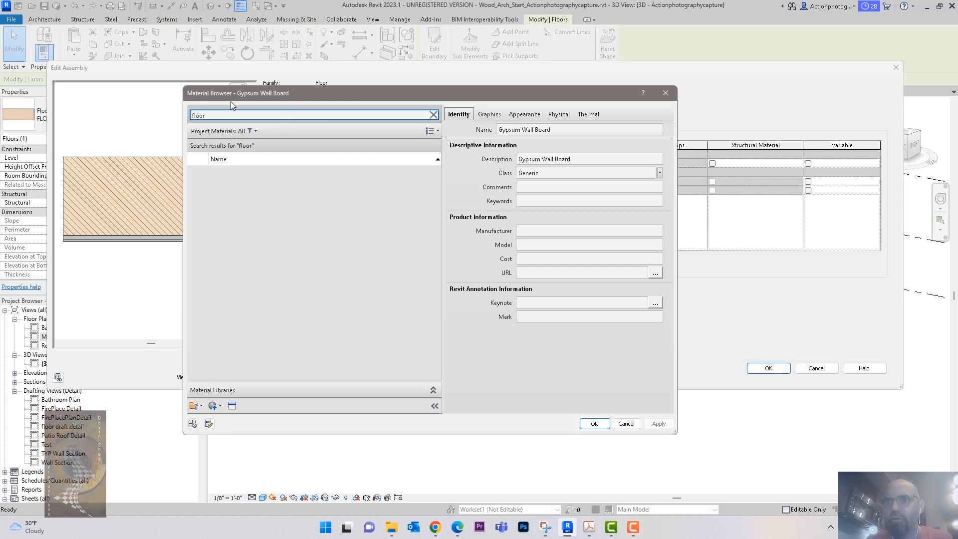
key("BackSpace")
key("BackSpace")
key("BackSpace")
key("BackSpace")
key("BackSpace")
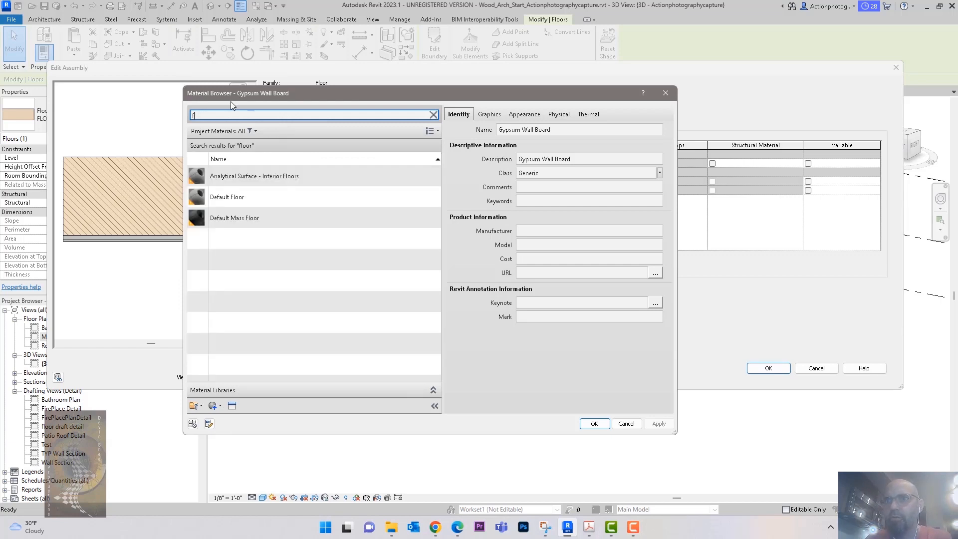
type("wood")
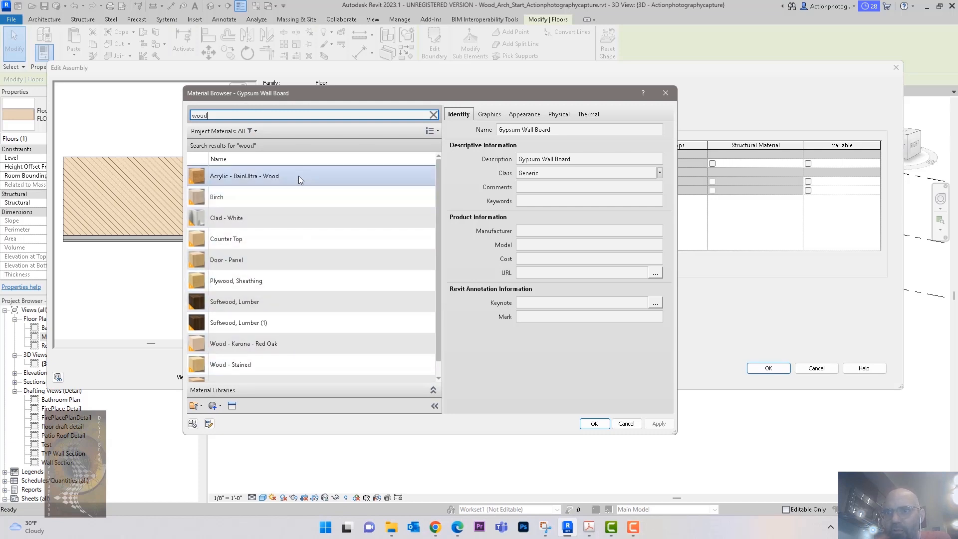
double_click(298, 301)
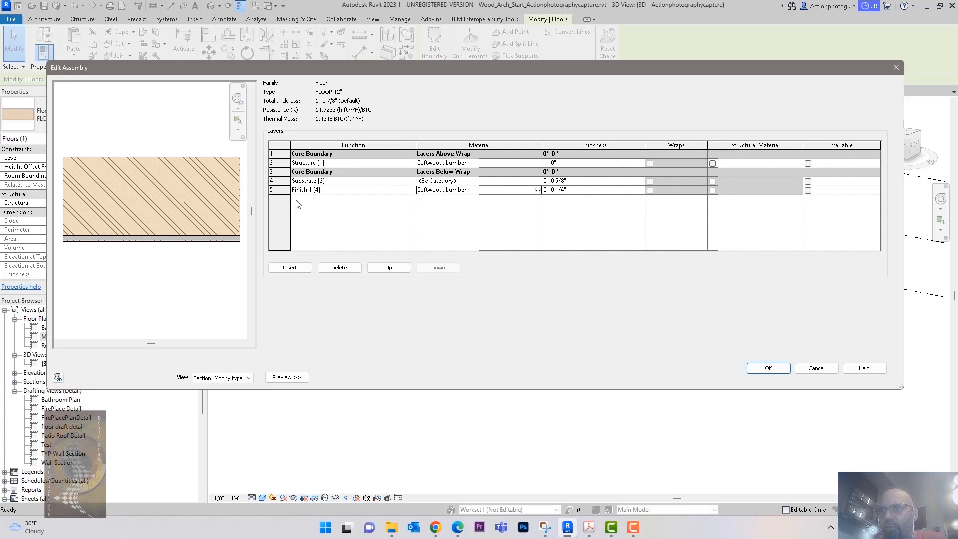
Accept the floor assembly and type properties and synchronize the model with the central file.
left_click(769, 368)
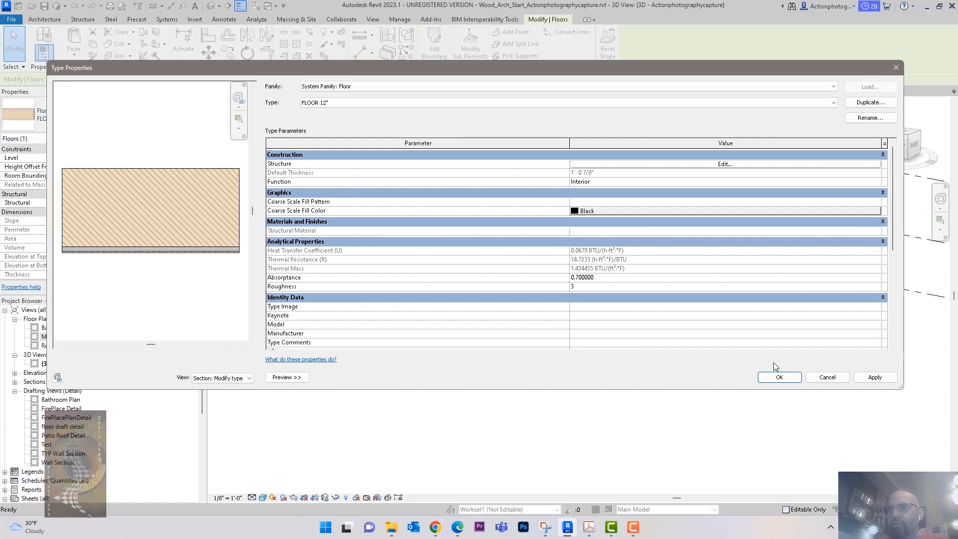
left_click(777, 375)
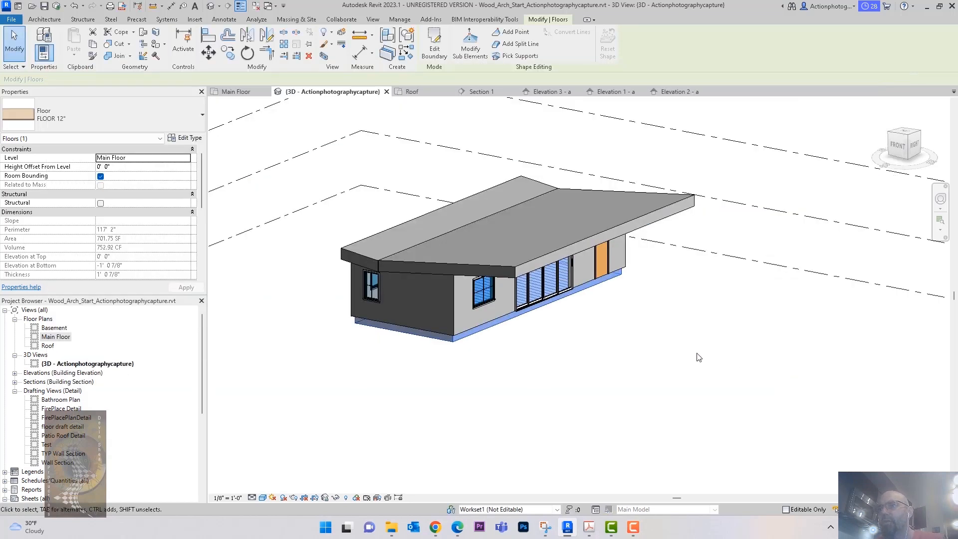
left_click(56, 6)
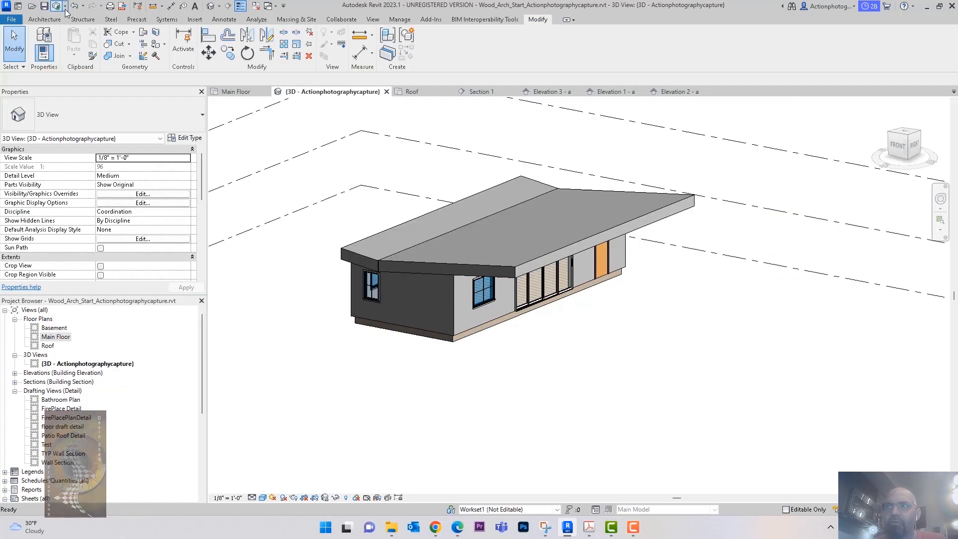
left_click(467, 315)
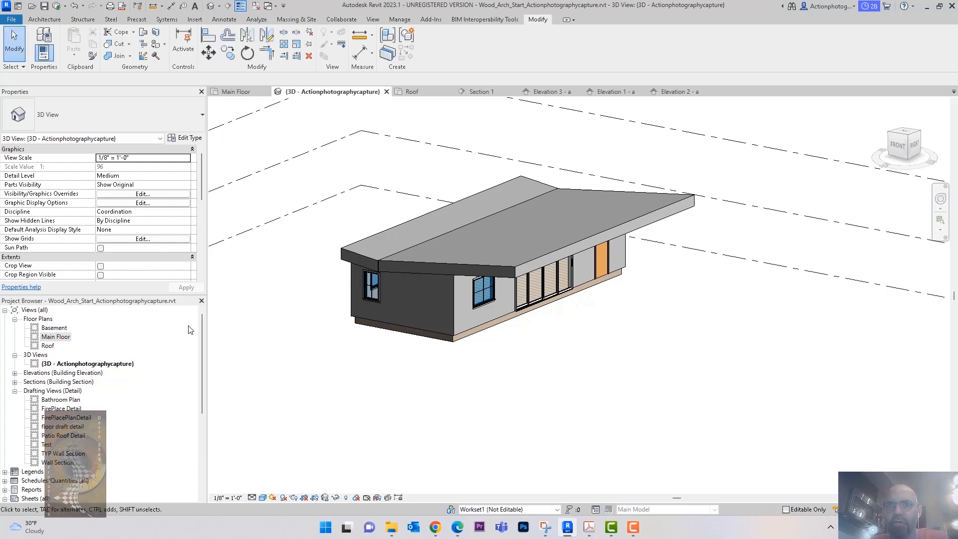
Open the Main Floor plan and start a structural column with the Glulam-Southern Pine-Column 4 x 4 type.
double_click(56, 337)
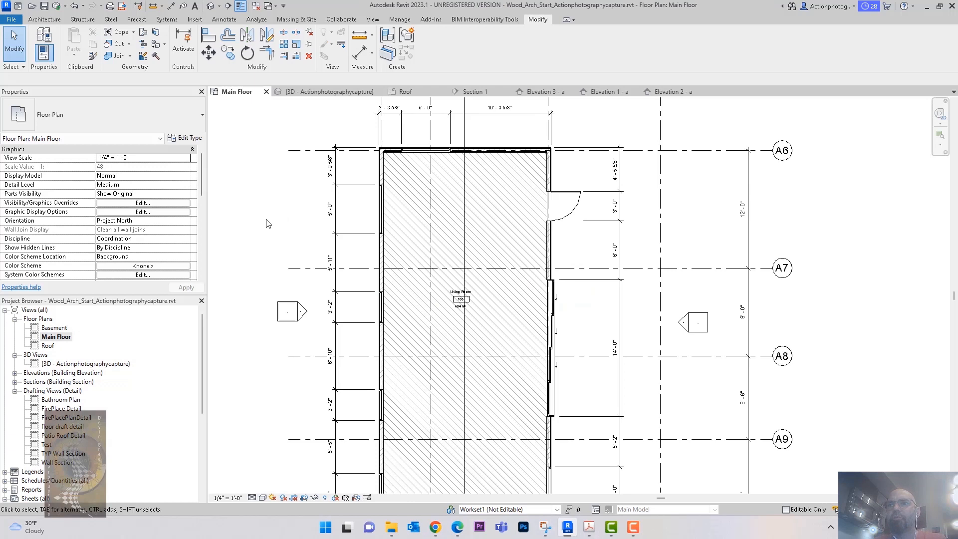
scroll(265, 224, "down", 1)
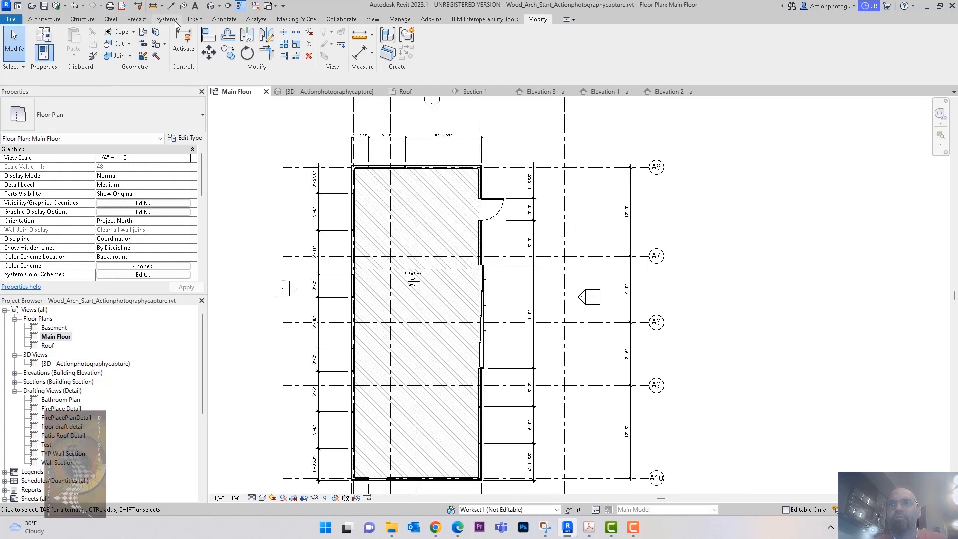
left_click(83, 19)
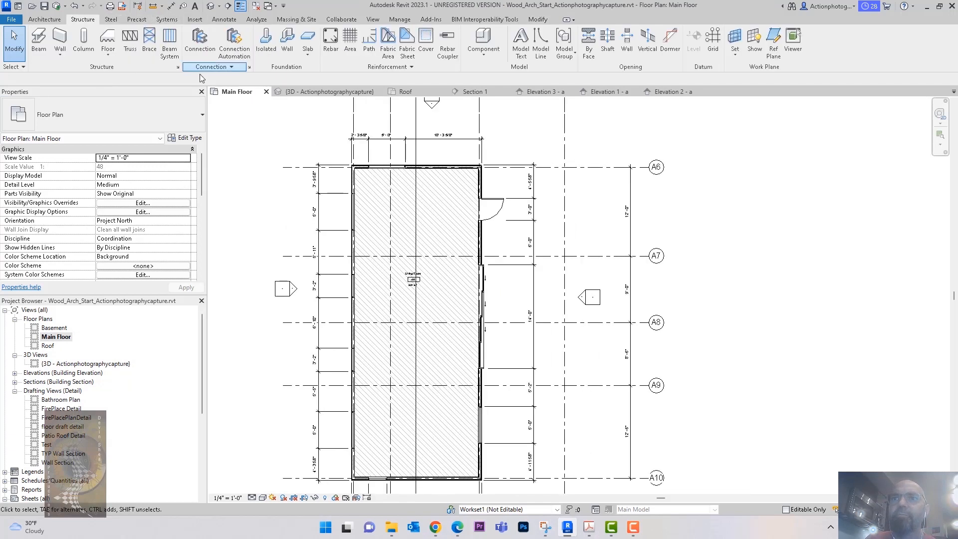
left_click(74, 54)
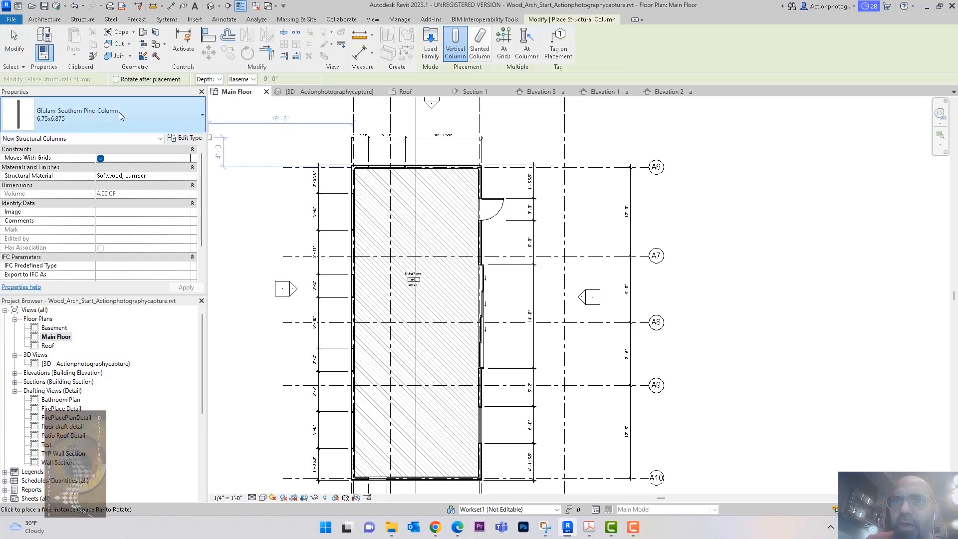
left_click(120, 115)
left_click(119, 179)
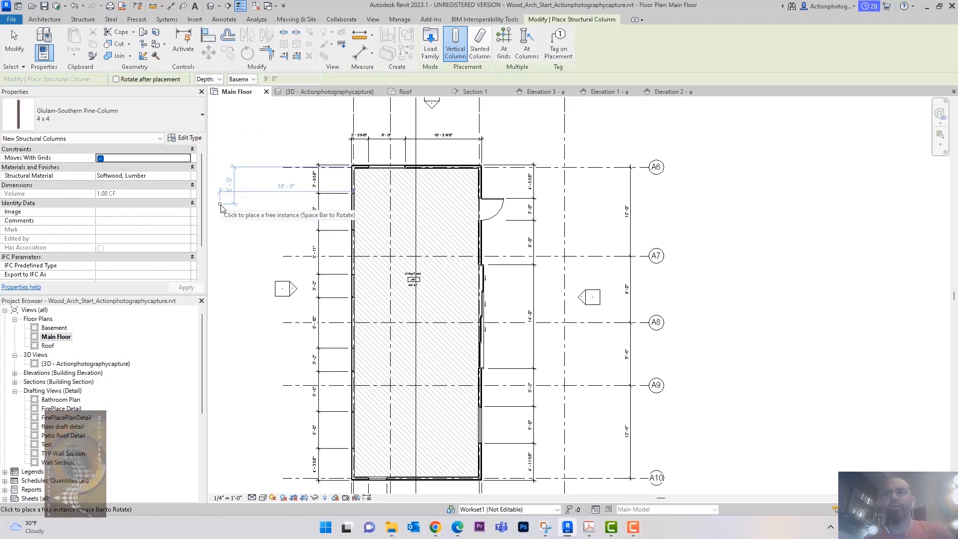
middle_click_drag(286, 219, 279, 231)
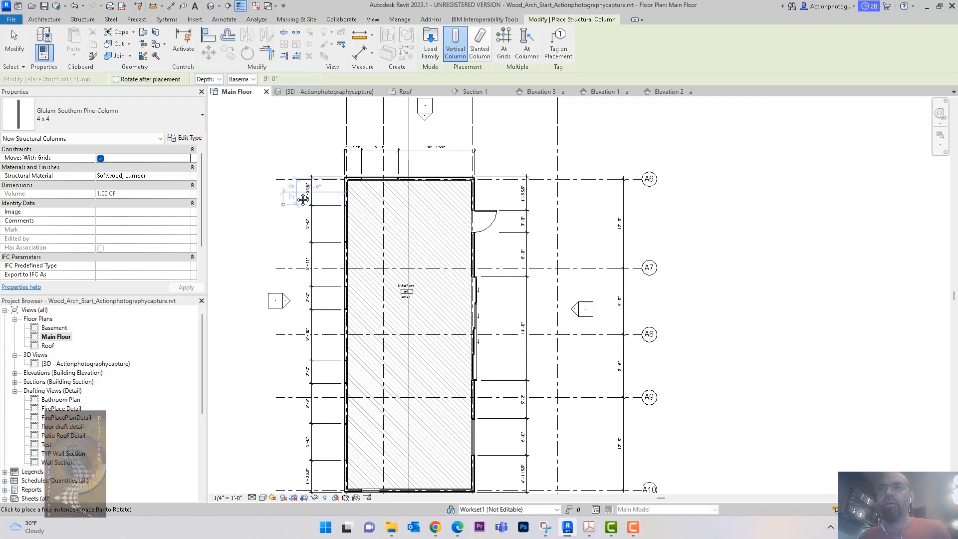
left_click(218, 79)
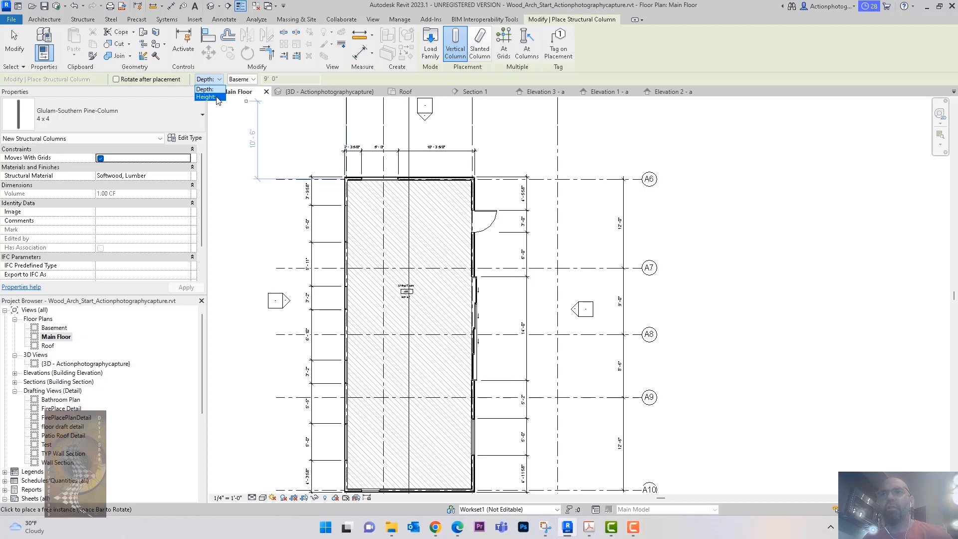
left_click(248, 81)
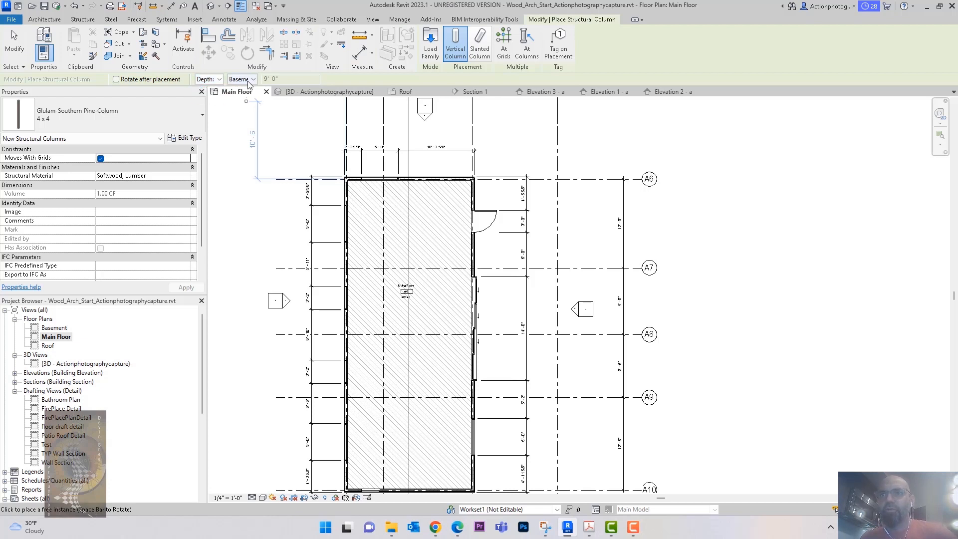
left_click(252, 81)
left_click(250, 97)
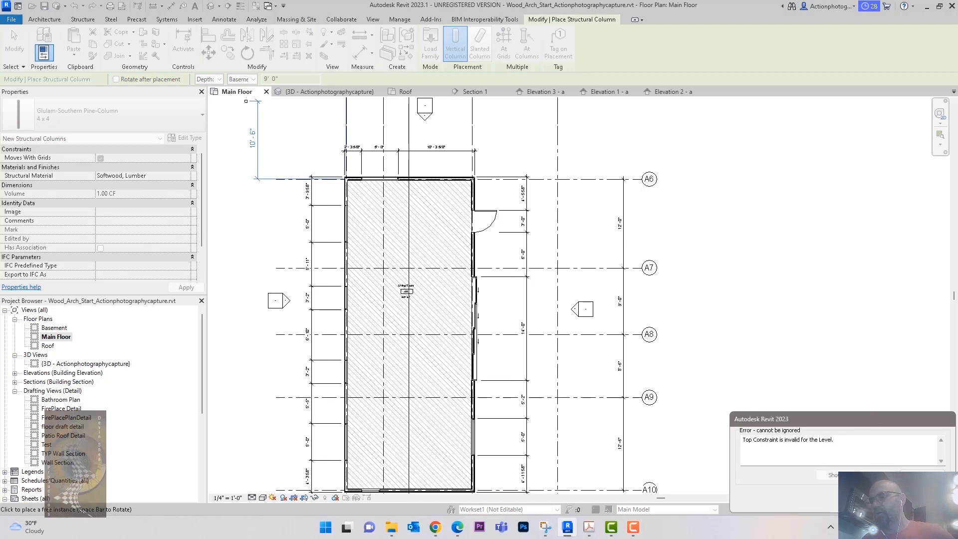
left_click(925, 500)
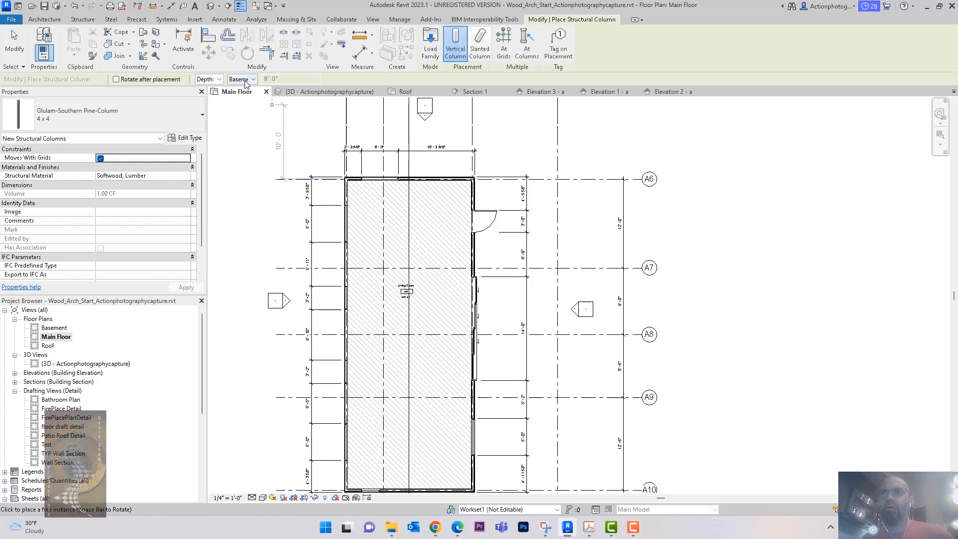
Set the column height to the Roof level and place 4 x 4 columns where grid A5 crosses grids A6 through A10.
left_click(209, 79)
left_click(207, 96)
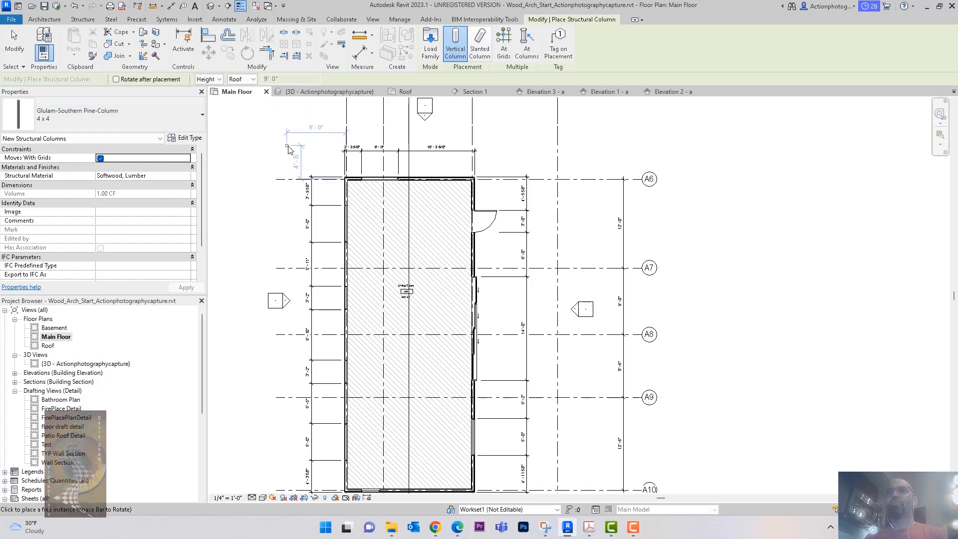
middle_click_drag(295, 153, 289, 158)
scroll(679, 224, "up", 3)
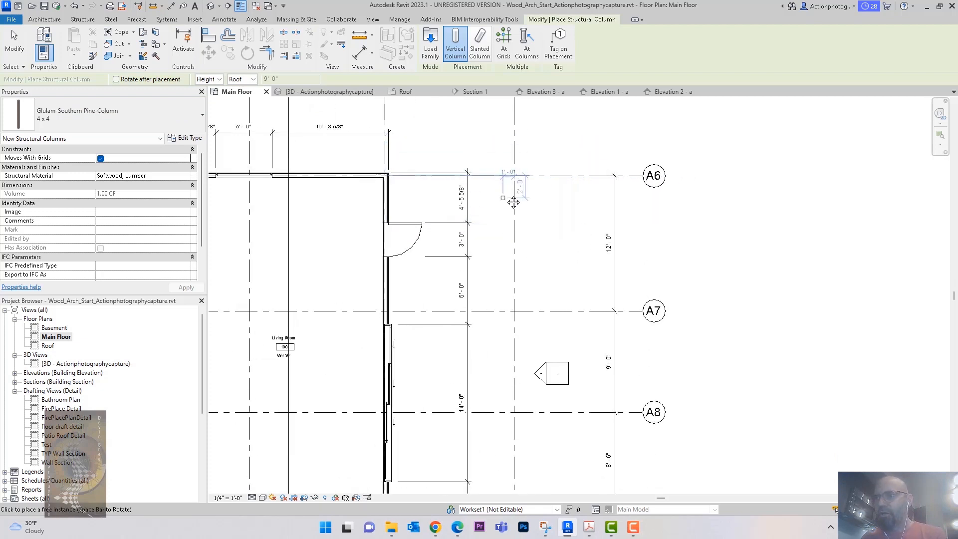
left_click(520, 178)
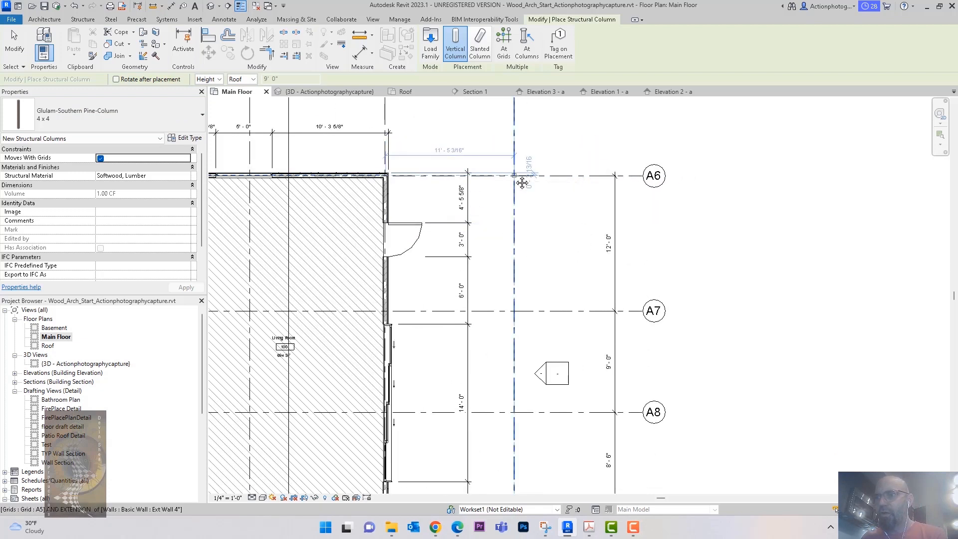
left_click(515, 316)
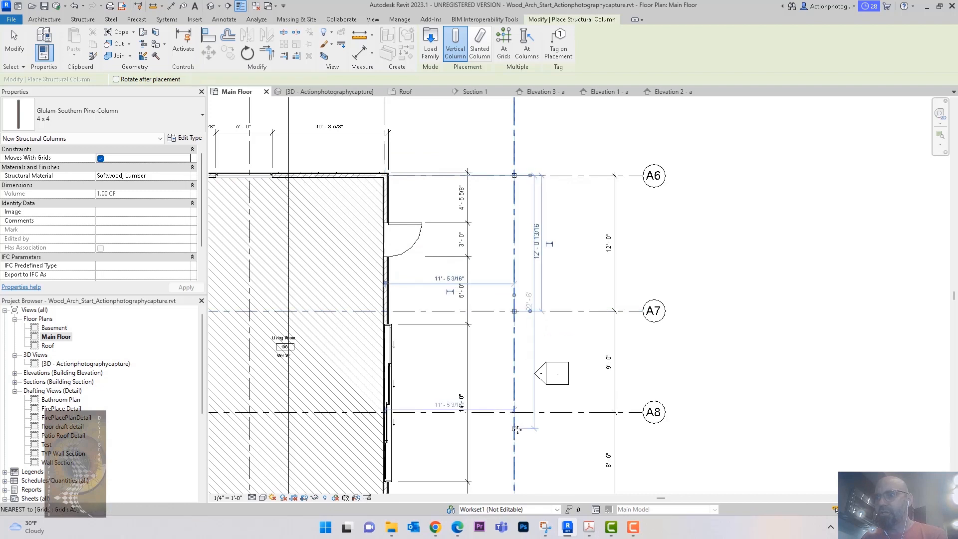
middle_click_drag(564, 407, 547, 183)
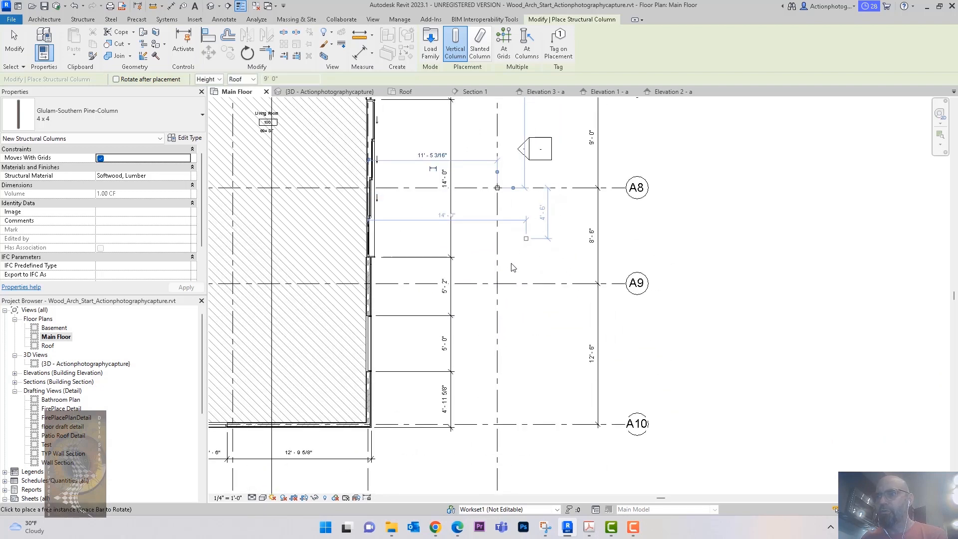
left_click(498, 284)
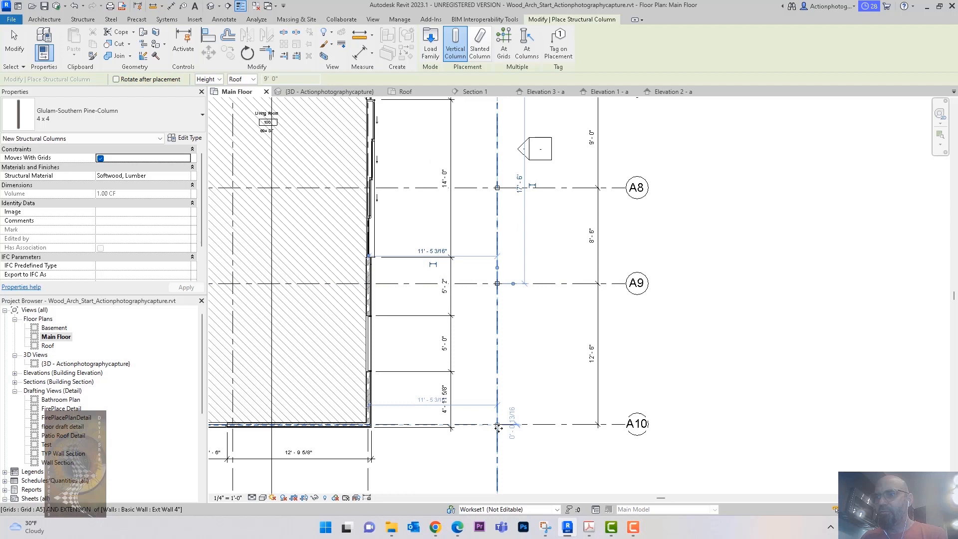
scroll(543, 402, "down", 3)
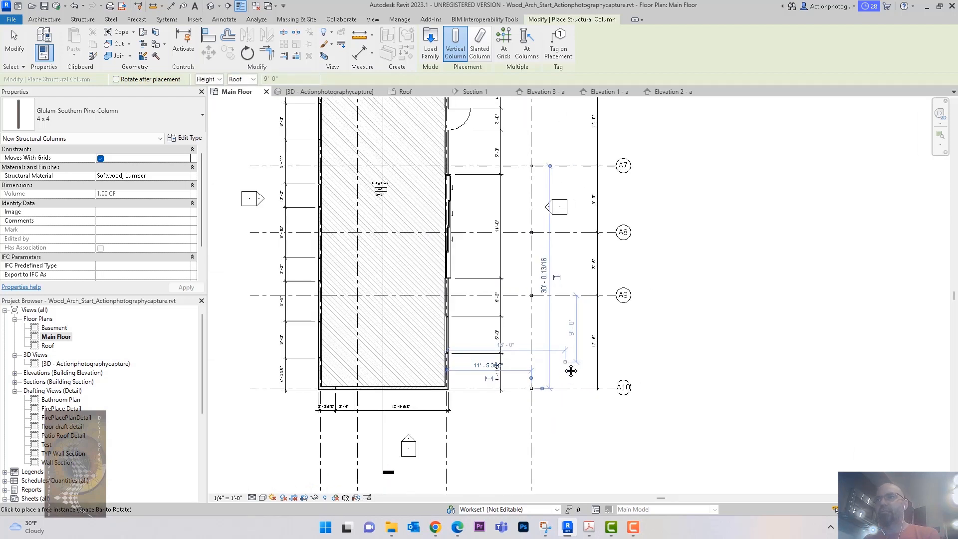
scroll(568, 370, "up", 2)
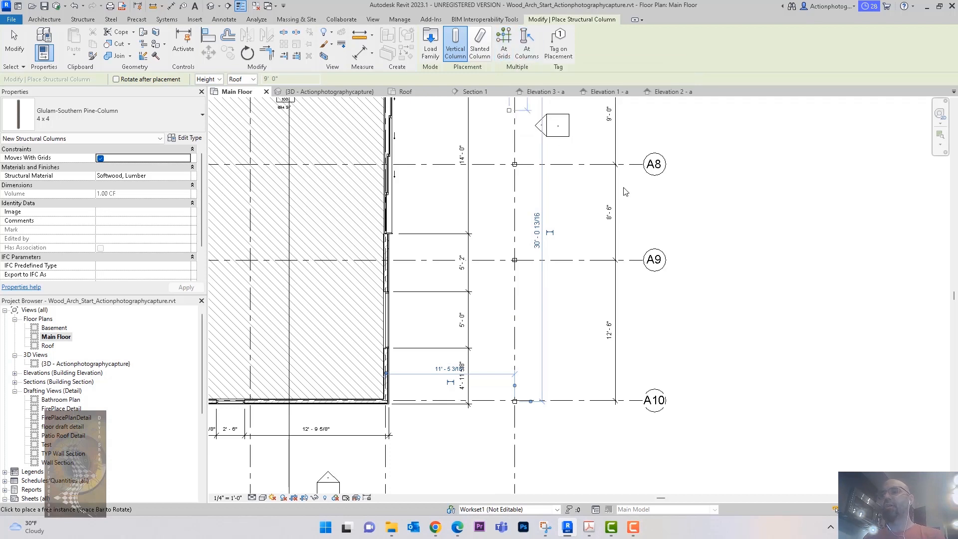
Finish placing columns, open the 3D view and attach the top of the column at grids A5 and A6 to the roof.
key("Escape")
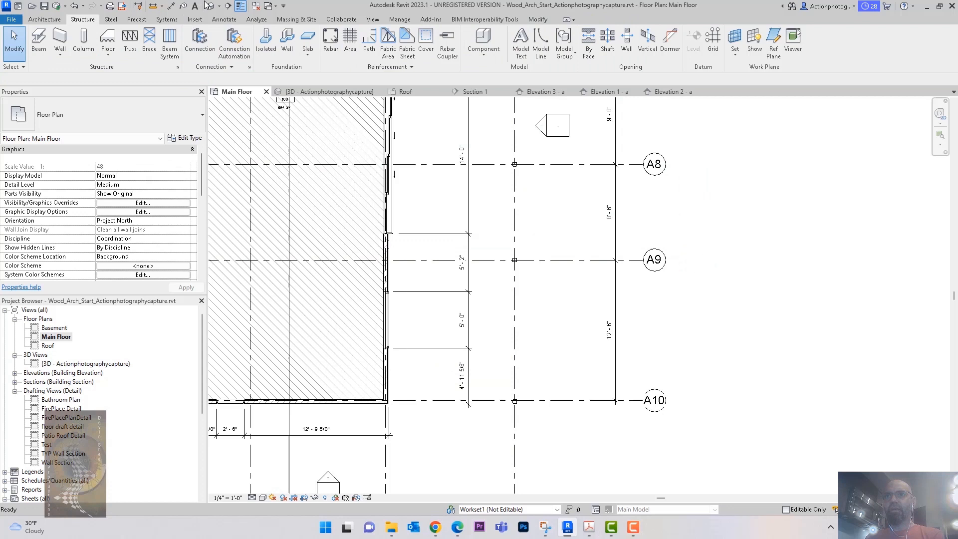
left_click(210, 5)
middle_click_drag(673, 304, 683, 285, "shift")
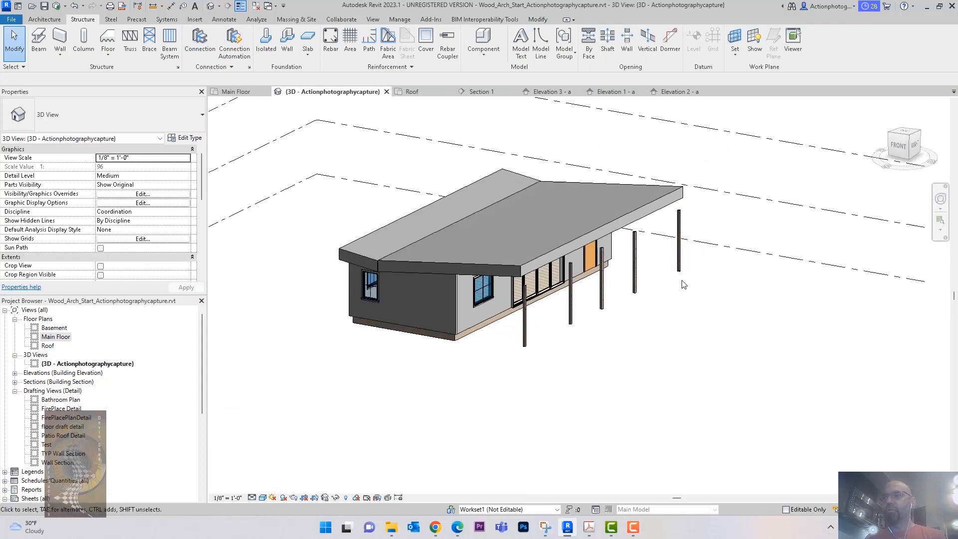
left_click(679, 254)
left_click(457, 50)
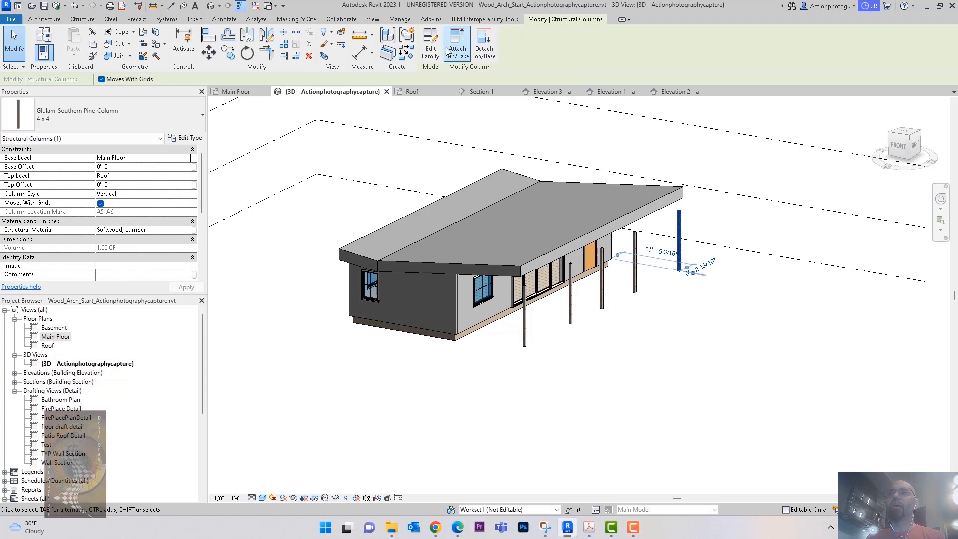
left_click(624, 189)
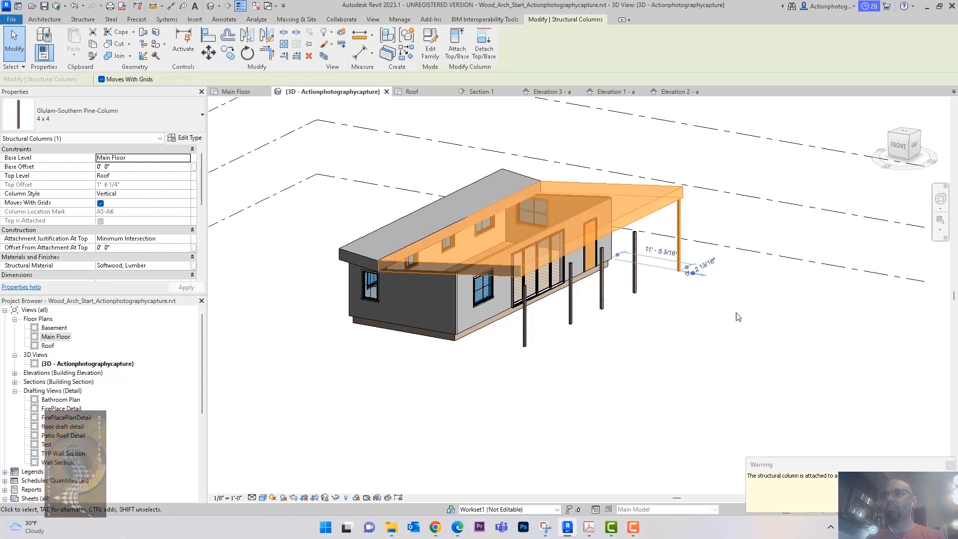
left_click(672, 343)
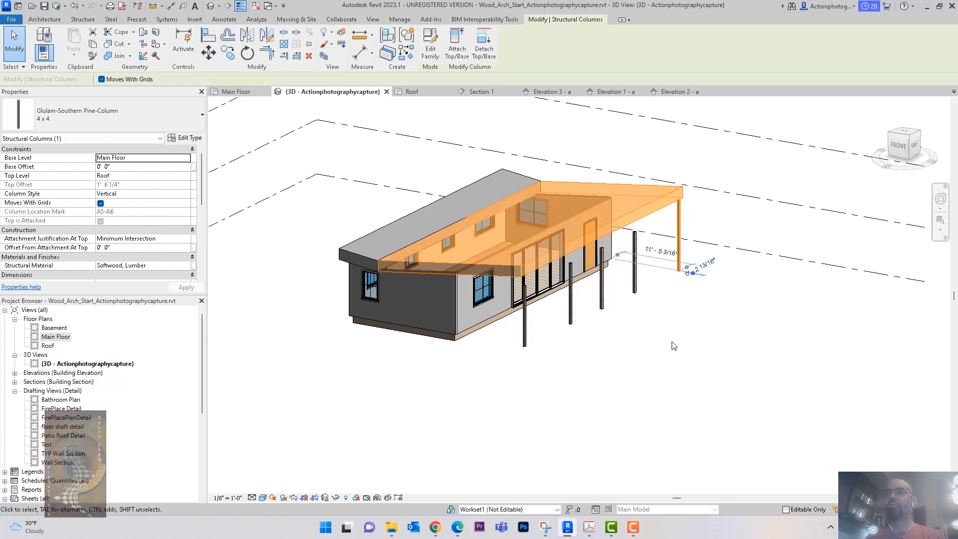
Attach the tops of the columns at grids A7 and A8 to the overhanging roof.
left_click(634, 277)
left_click(457, 50)
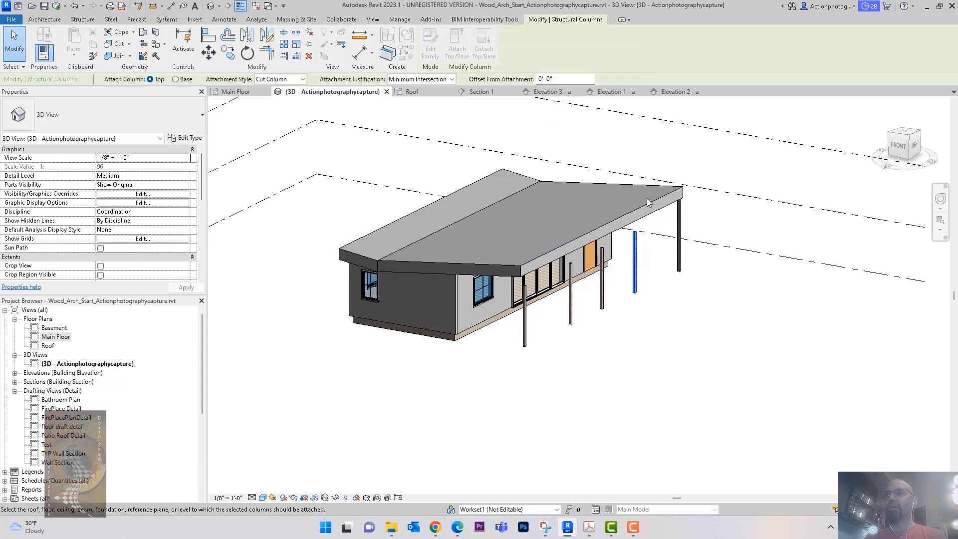
left_click(647, 202)
key("Escape")
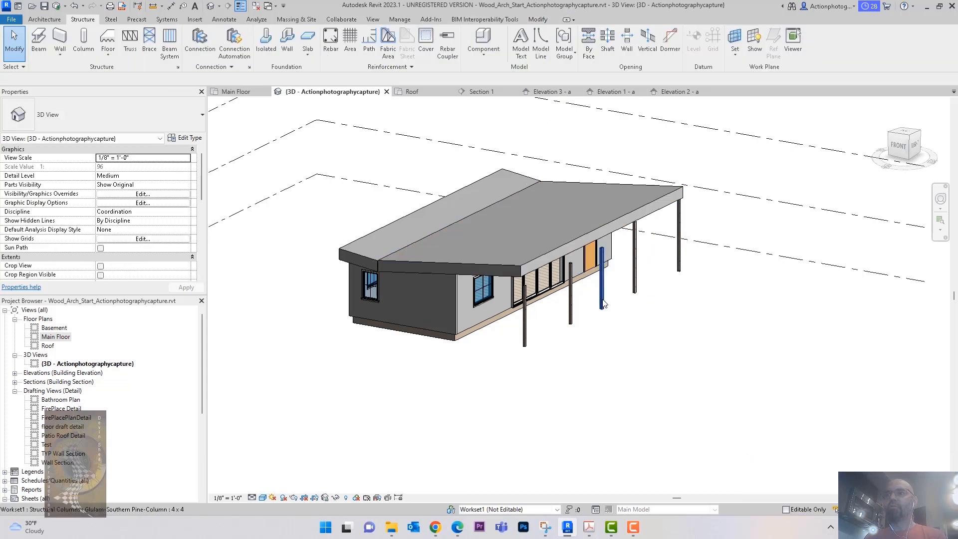
left_click(602, 299)
left_click(457, 49)
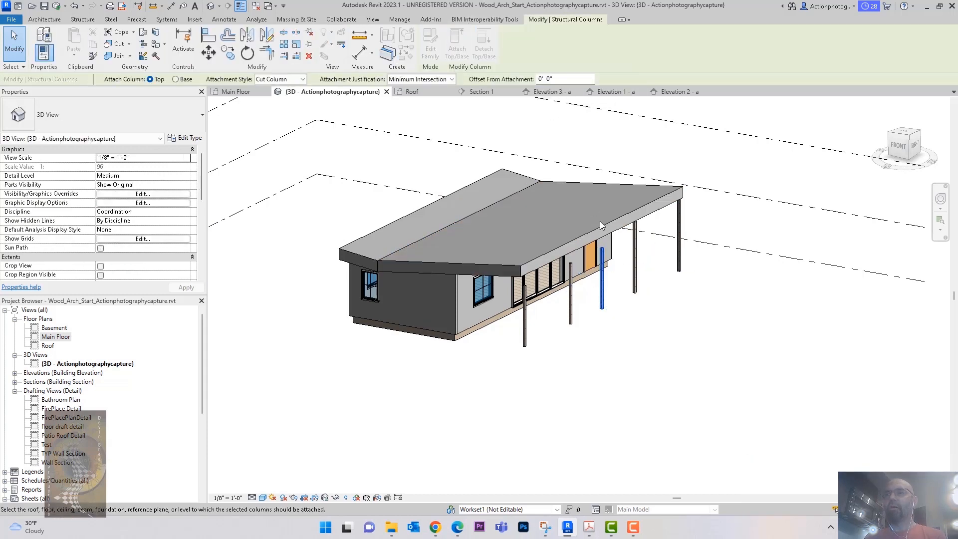
left_click(600, 225)
Attach the tops of the two remaining columns at grids A9 and A10 to the overhanging roof.
left_click(572, 314)
left_click(457, 50)
left_click(577, 242)
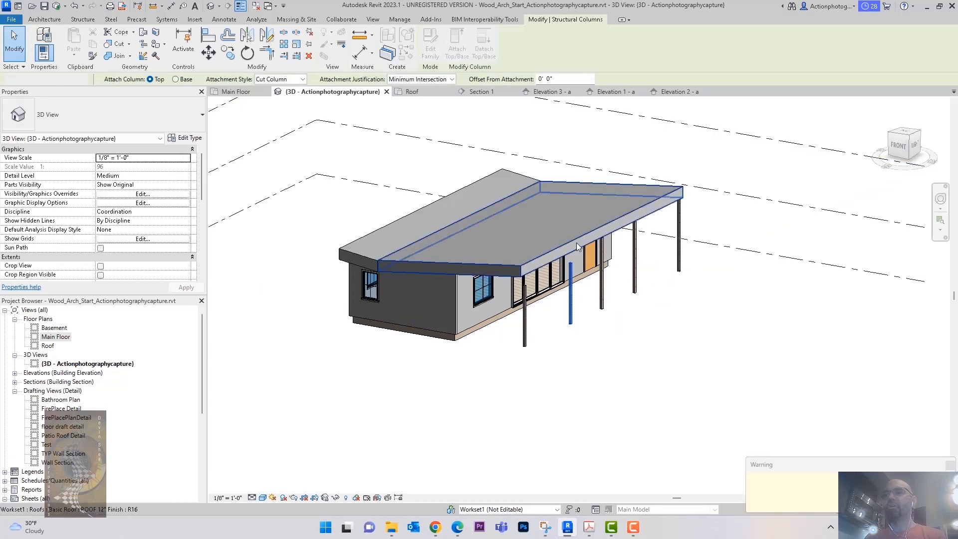
left_click(525, 327)
left_click(456, 50)
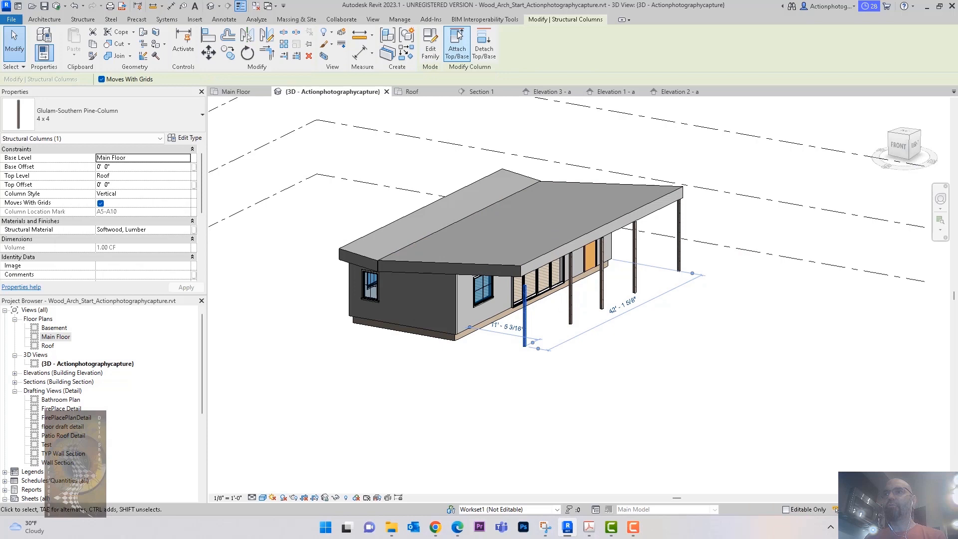
left_click(571, 243)
left_click(632, 341)
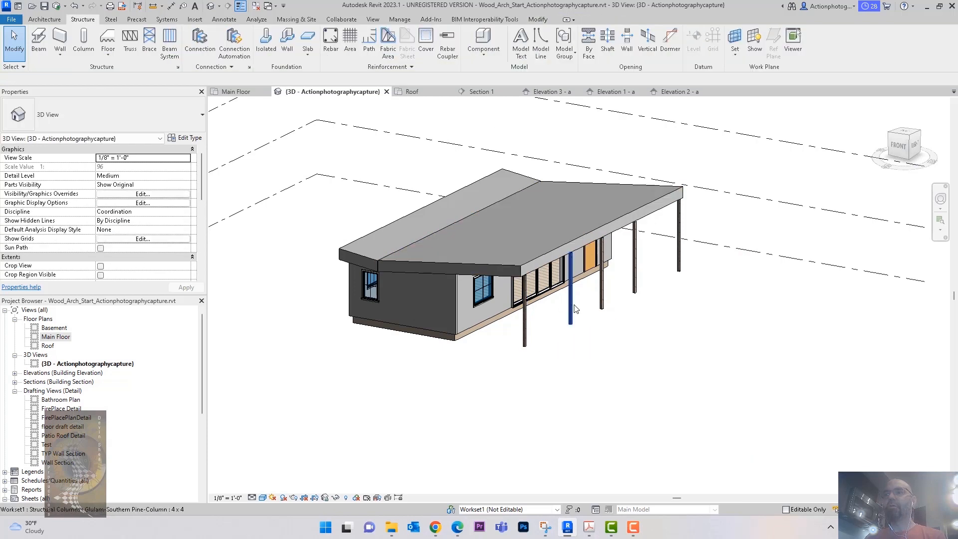
Examine the attached columns, roof and exterior walls from several sides in the 3D view.
left_click(572, 307)
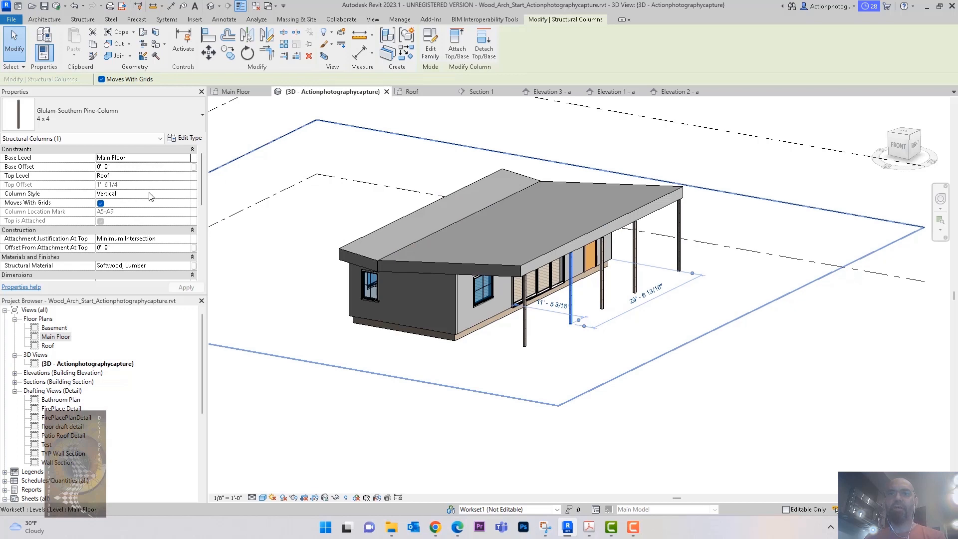
left_click(764, 360)
middle_click_drag(718, 359, 563, 259, "shift")
scroll(562, 255, "up", 2)
scroll(562, 254, "down", 5)
middle_click_drag(667, 208, 658, 372, "shift")
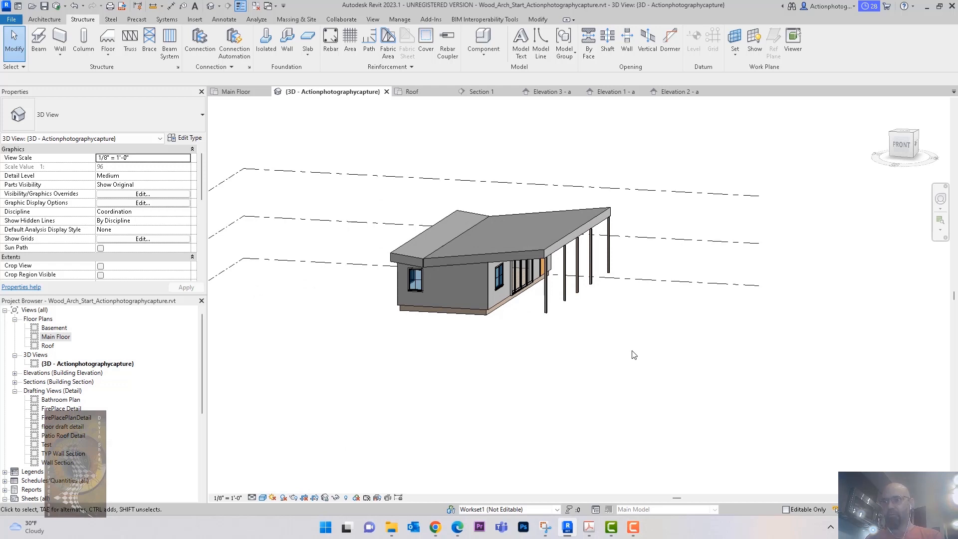
middle_click_drag(634, 338, 742, 344, "shift")
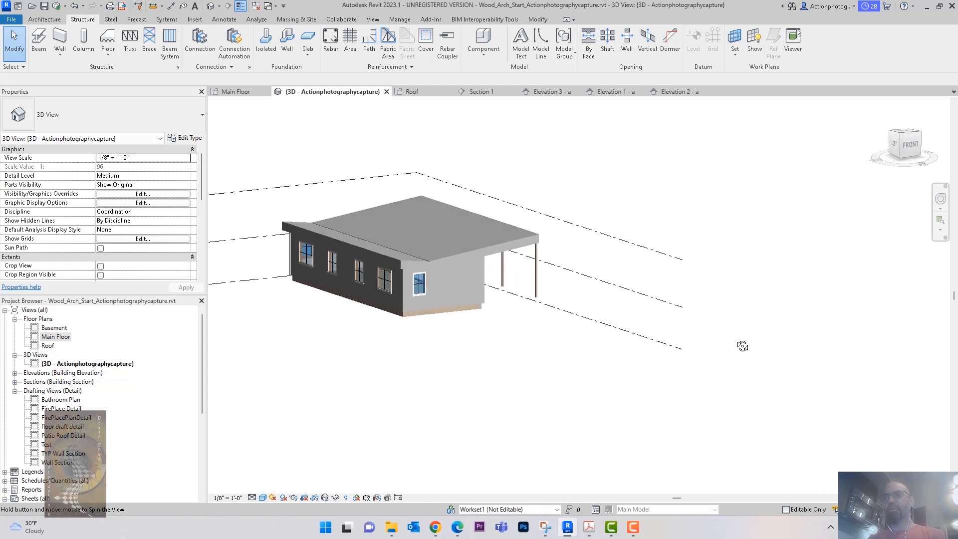
scroll(444, 316, "up", 2)
scroll(451, 346, "down", 1)
middle_click_drag(453, 352, 486, 359, "shift")
scroll(387, 324, "up", 6)
middle_click_drag(545, 394, 566, 385, "shift")
scroll(567, 385, "down", 3)
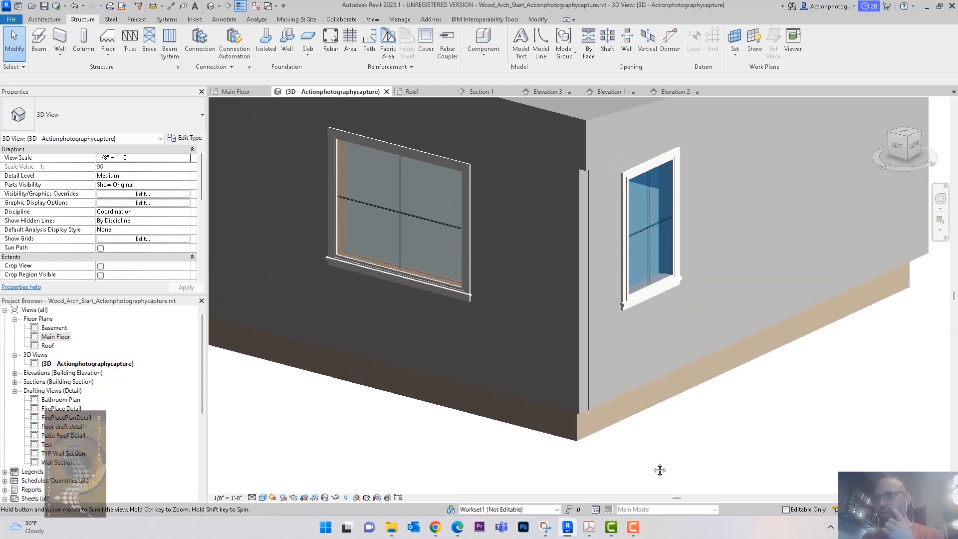
Try flipping the facing of the 30" x 4' fixed window near the building's front corner, and undo the flip.
left_click(638, 303)
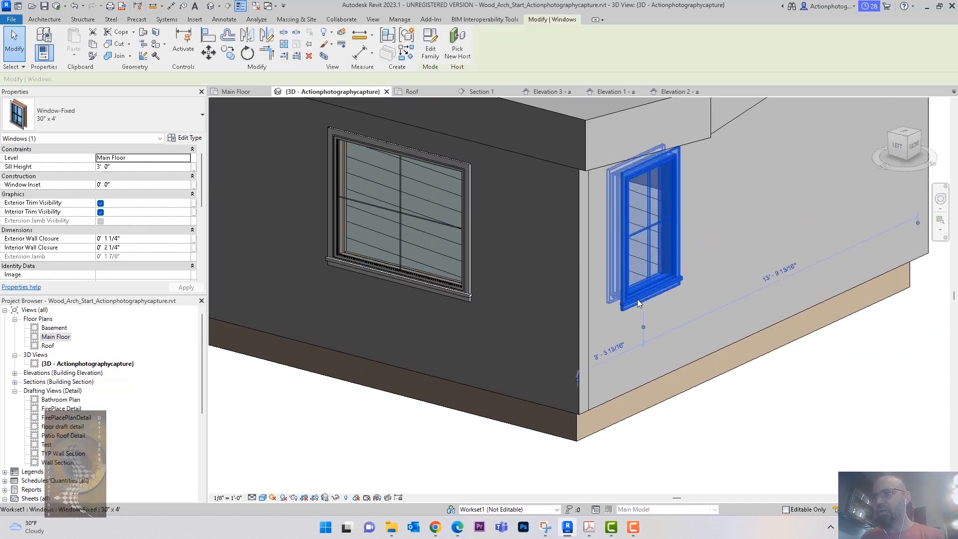
key("Escape")
scroll(659, 297, "up", 4)
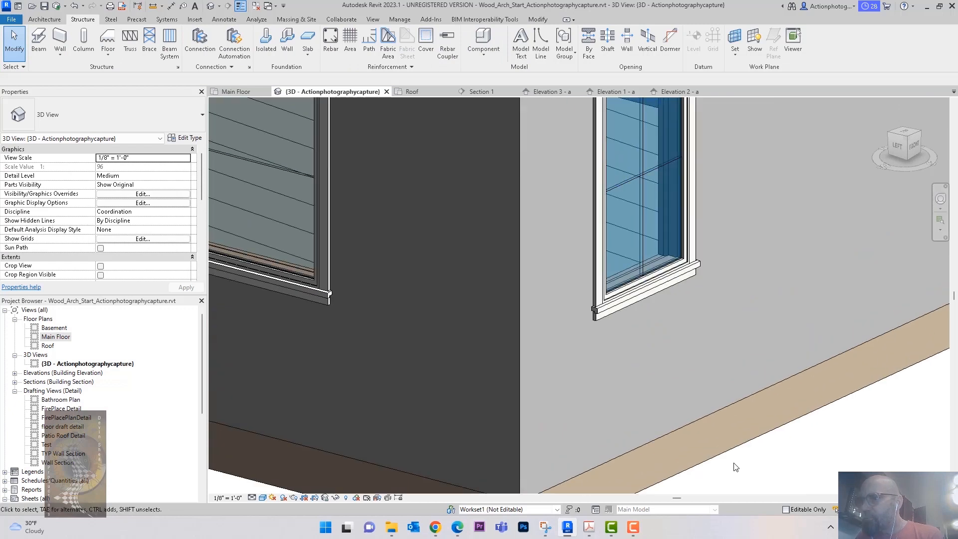
left_click(615, 294)
right_click(616, 295)
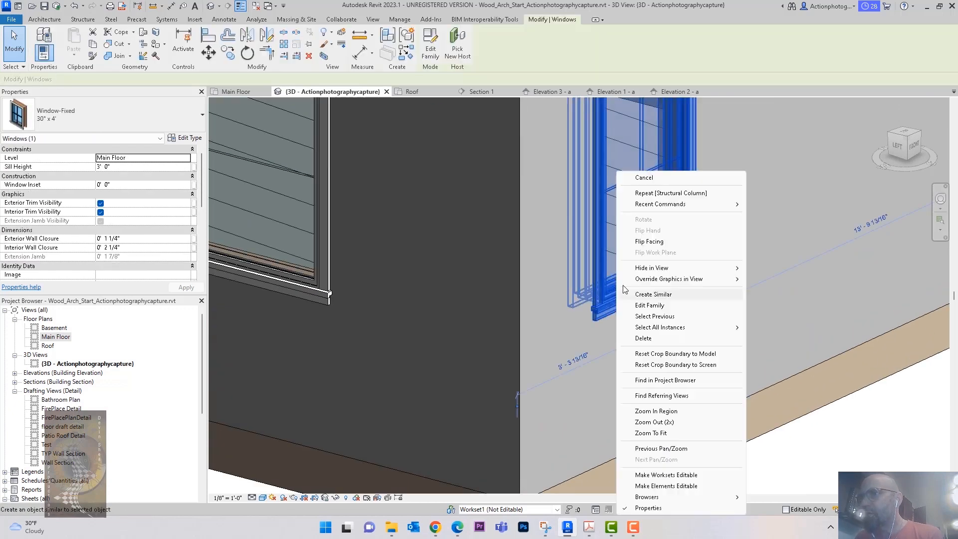
left_click(817, 389)
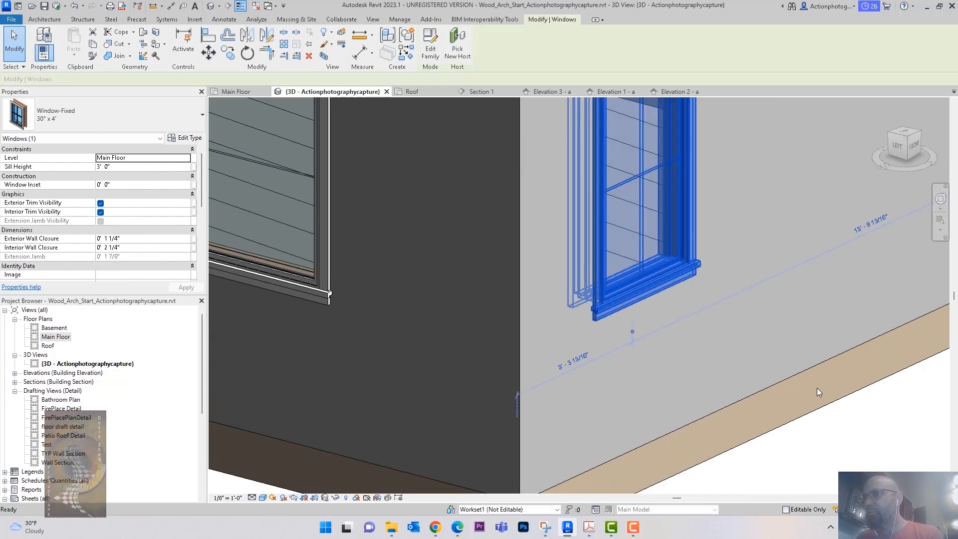
left_click(847, 457)
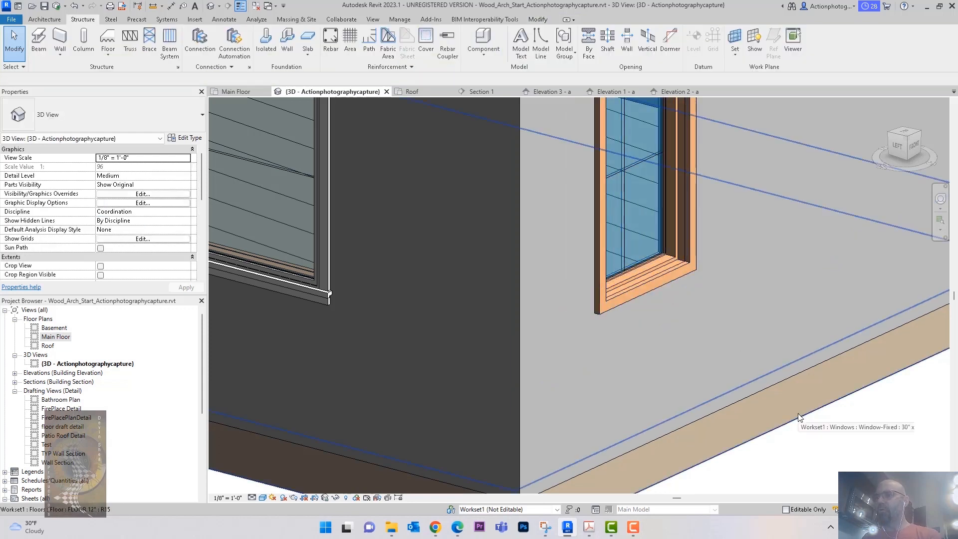
scroll(745, 352, "down", 3)
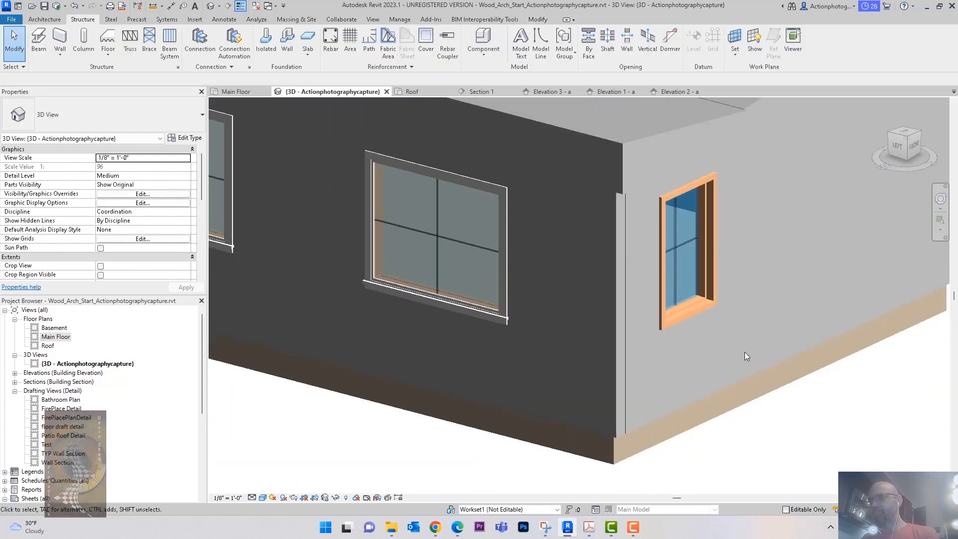
middle_click_drag(840, 432, 841, 442, "shift")
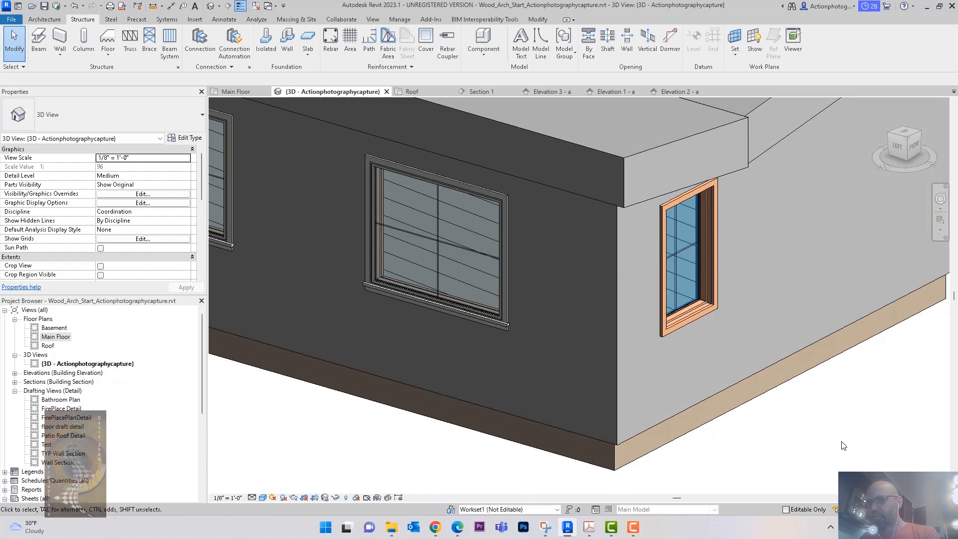
key("ctrl+z")
In the Main Floor plan, change the window in the end wall along grid A6 to the Window-Fixed 30" x 4' type.
scroll(643, 313, "down", 3)
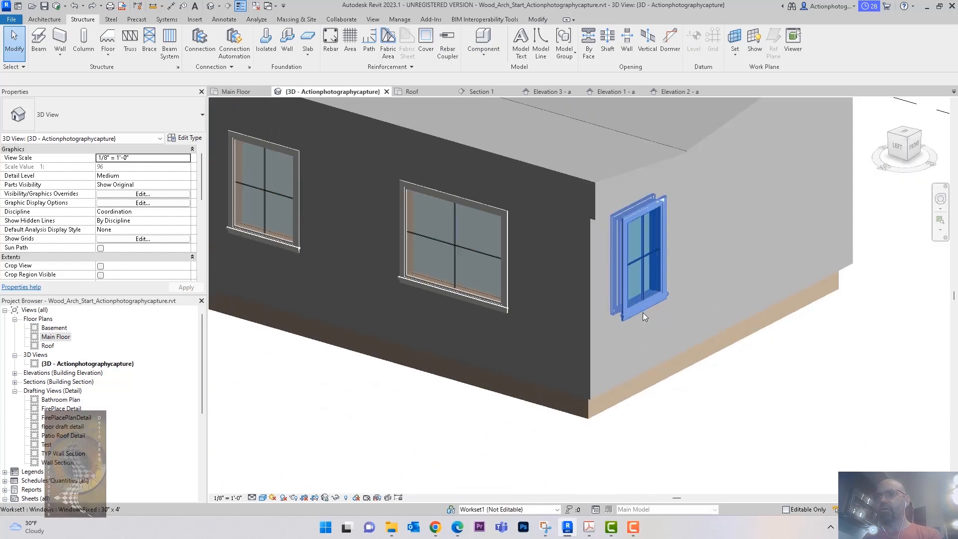
scroll(642, 312, "down", 2)
middle_click_drag(460, 363, 627, 369, "shift")
scroll(627, 370, "down", 2)
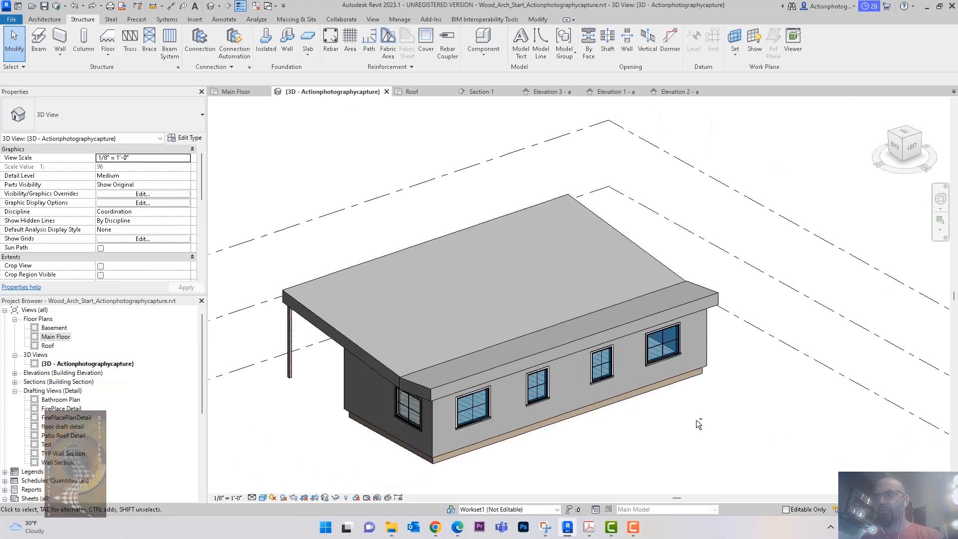
middle_click_drag(696, 424, 595, 325, "shift")
double_click(55, 338)
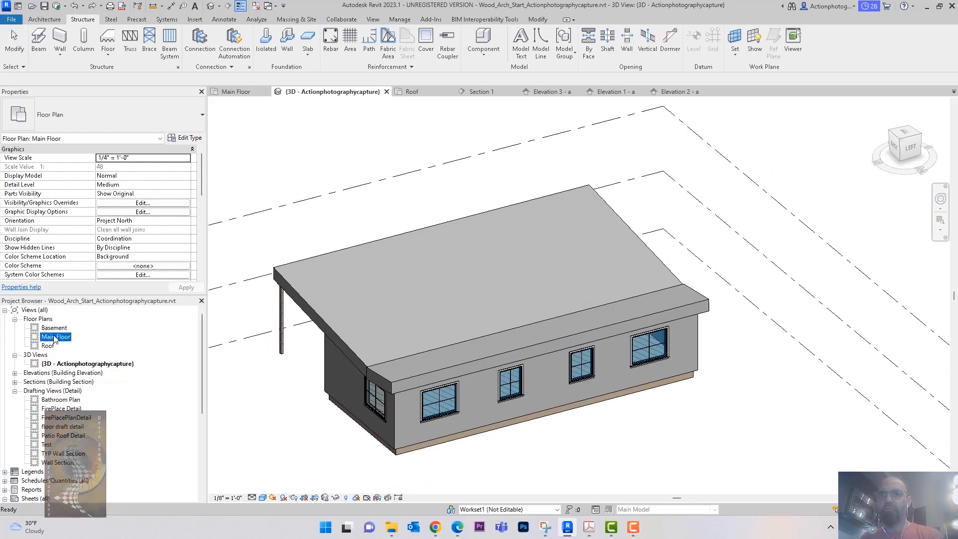
middle_click_drag(632, 260, 768, 481)
middle_click_drag(491, 158, 517, 217)
scroll(516, 215, "down", 1)
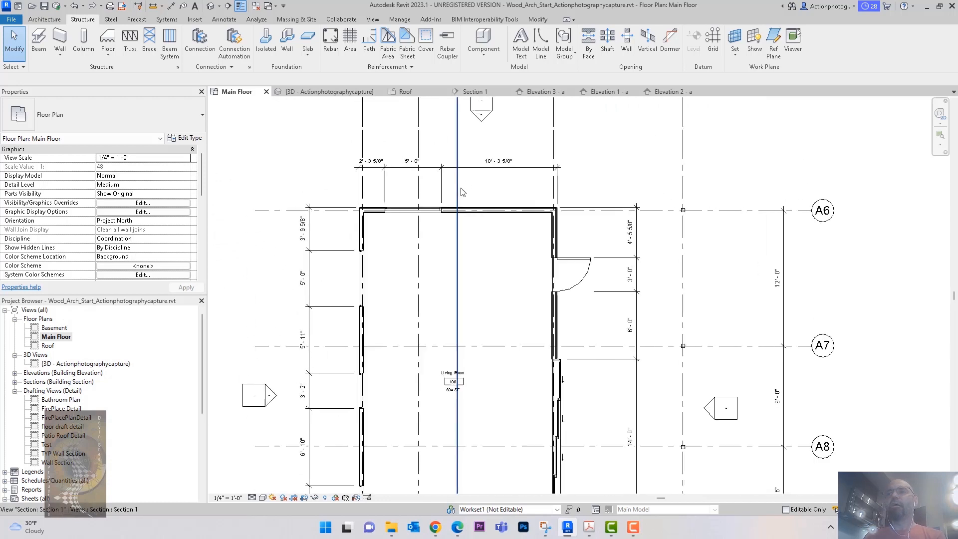
scroll(463, 192, "up", 3)
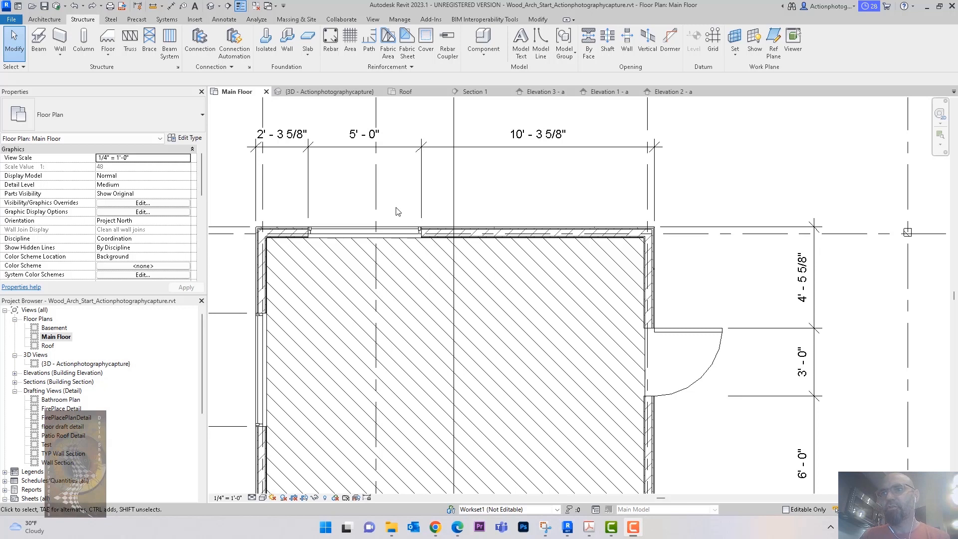
left_click(395, 231)
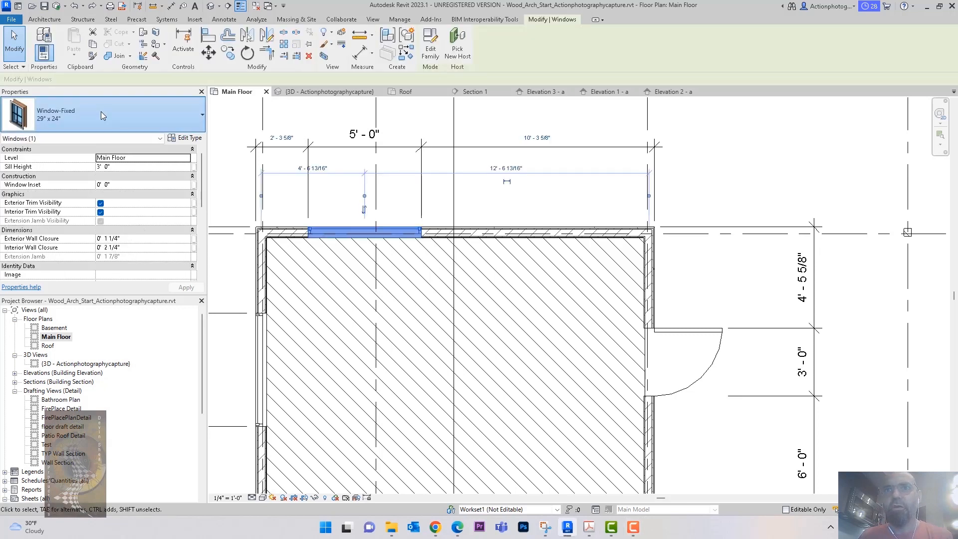
left_click(101, 112)
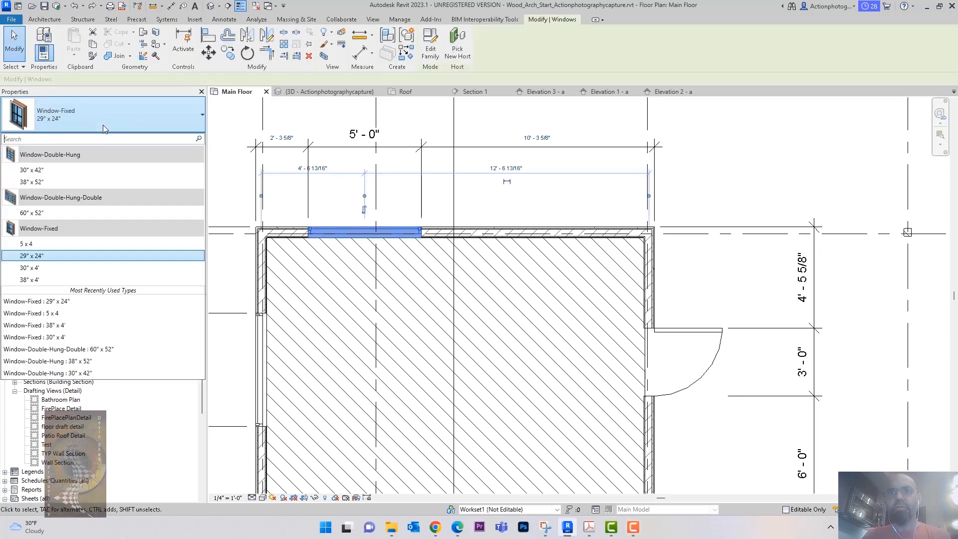
left_click(108, 268)
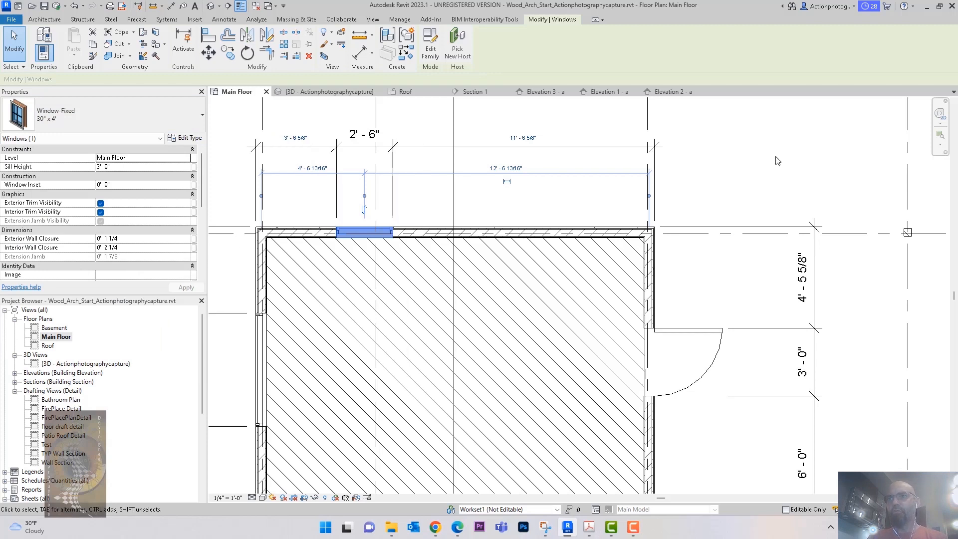
middle_click_drag(776, 160, 774, 179)
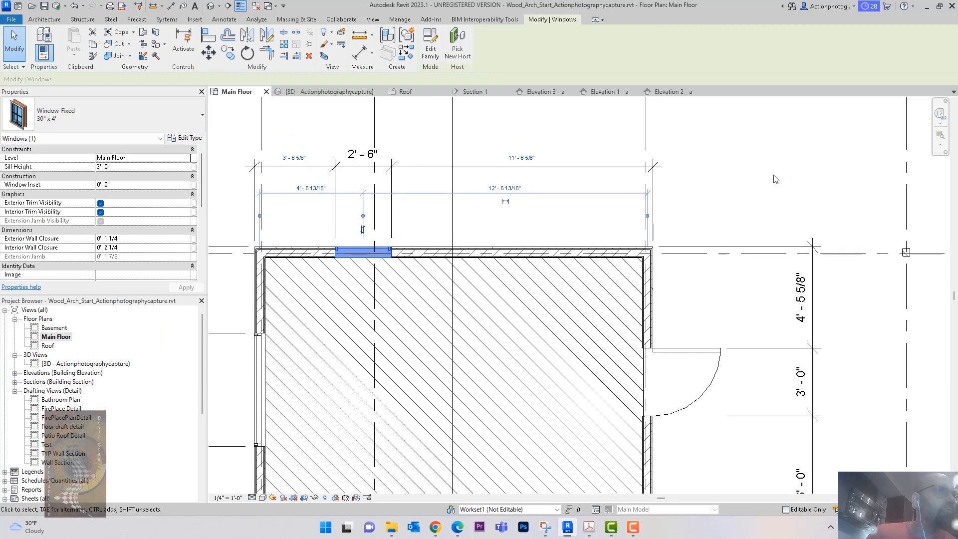
left_click(776, 180)
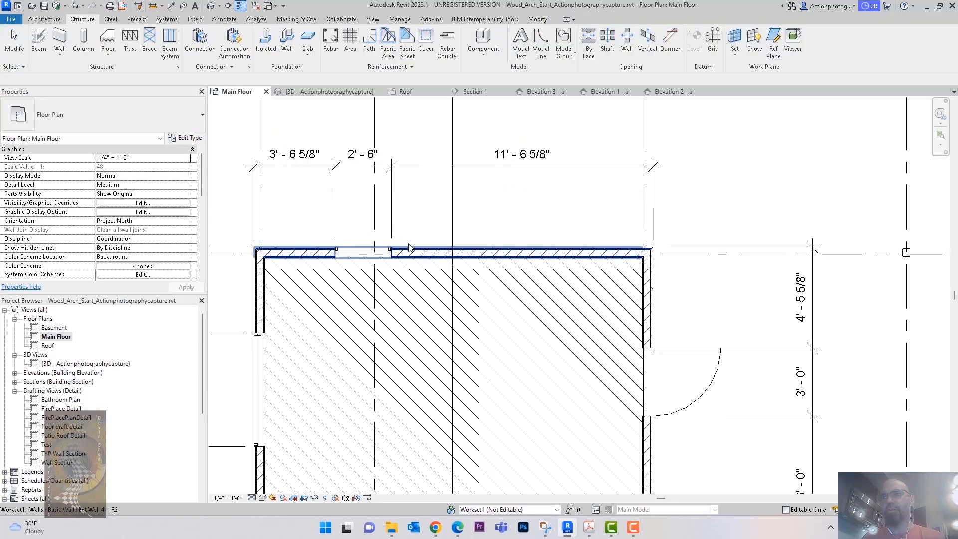
Nudge the window in the grid A6 wall toward the nearer wall corner until it sits 1' - 5 5/8" from that corner.
left_click(358, 259)
key("Left")
key("Left")
key("Left")
key("Left")
key("Left")
key("Left")
key("Left")
key("Left")
key("Left")
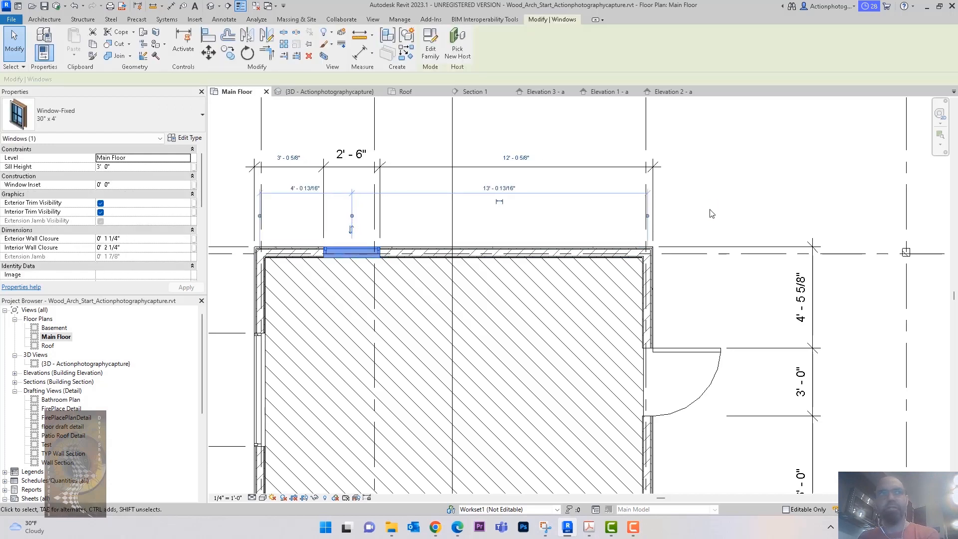
key("Left")
key("Left")
key("Left")
key("Left")
key("Left")
key("Left")
key("Left")
key("Left")
key("Left")
key("Left")
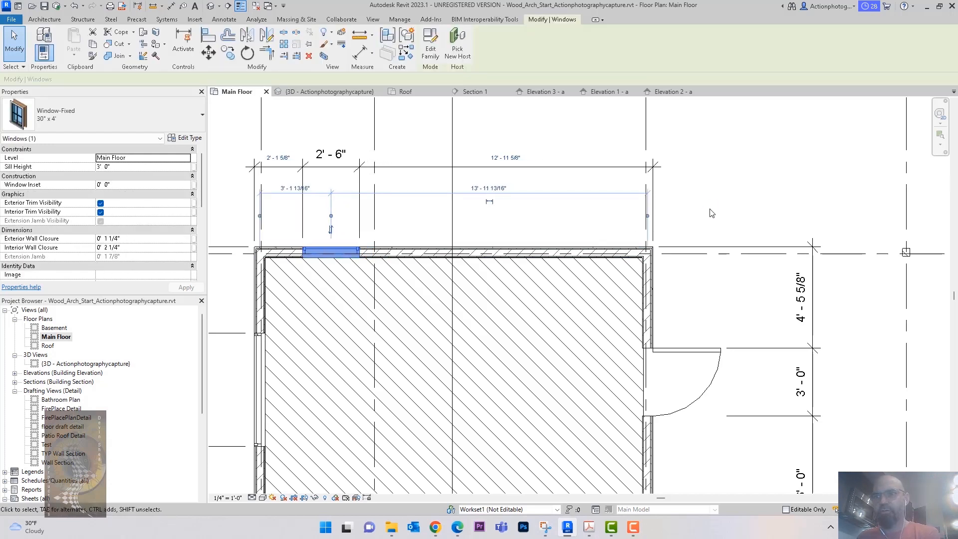
key("Left")
key("Left")
key("Left")
key("Left")
key("Left")
key("Left")
left_click(717, 203)
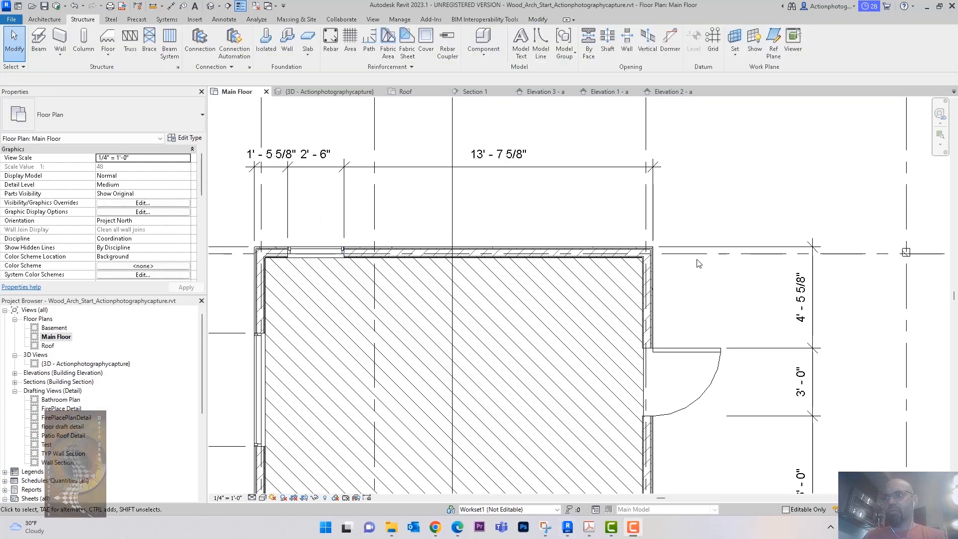
Draw a three-sided bump-out in Ext Wall 4" outside the grid A6 wall, about 2' - 2" deep and 5' - 5" wide between side-wall centerlines.
middle_click_drag(733, 194, 787, 234)
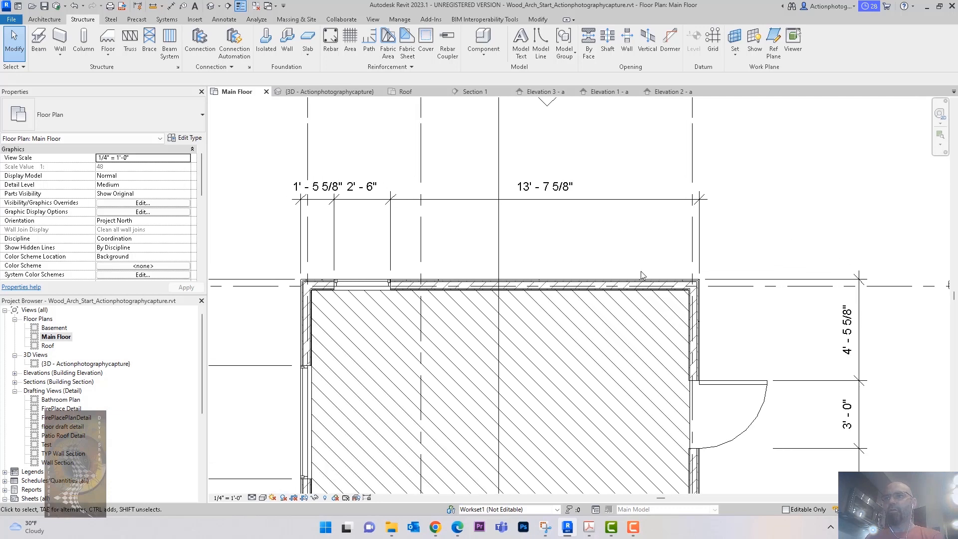
left_click(572, 283)
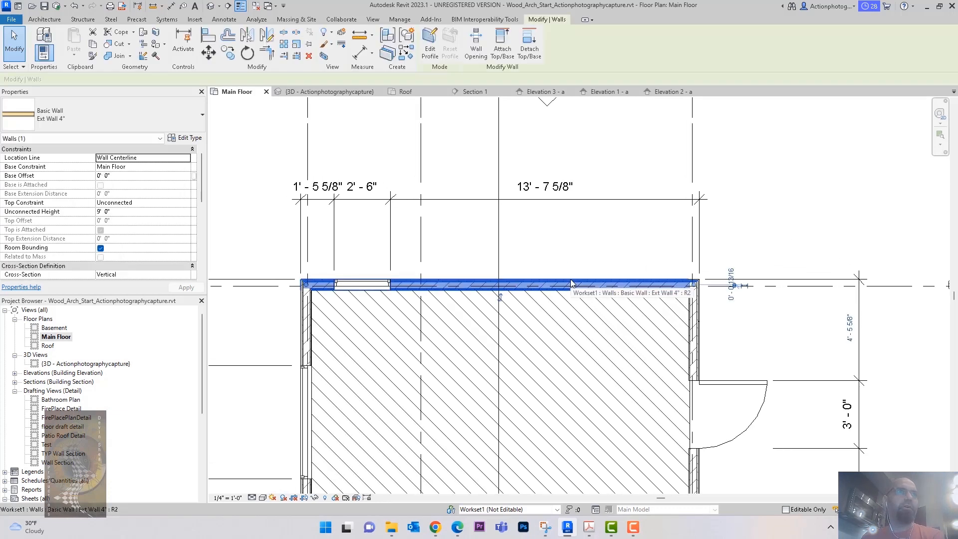
right_click(570, 280)
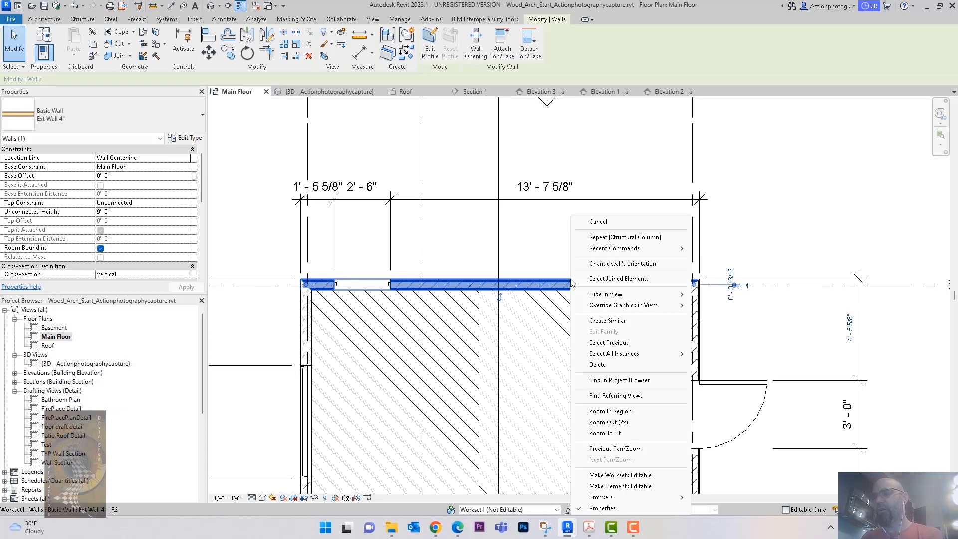
left_click(607, 320)
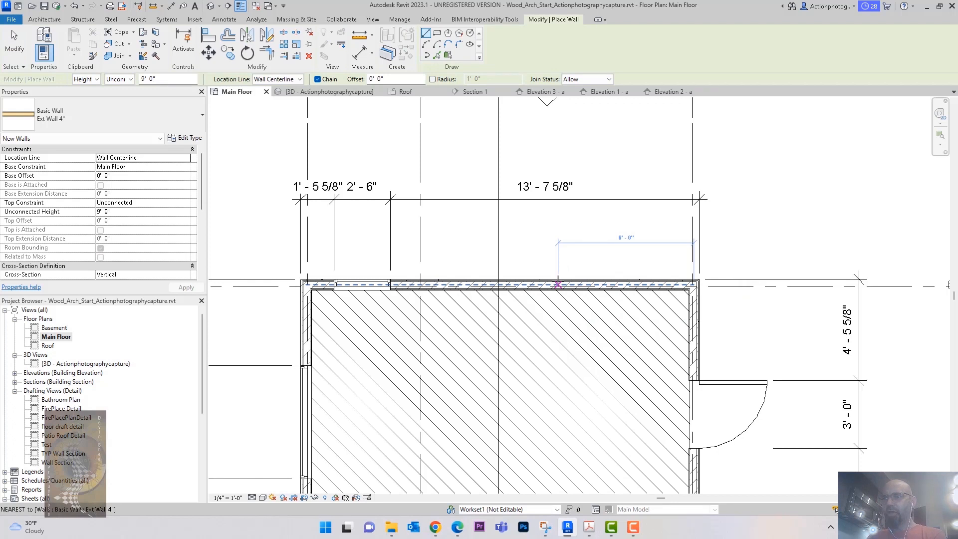
left_click(557, 284)
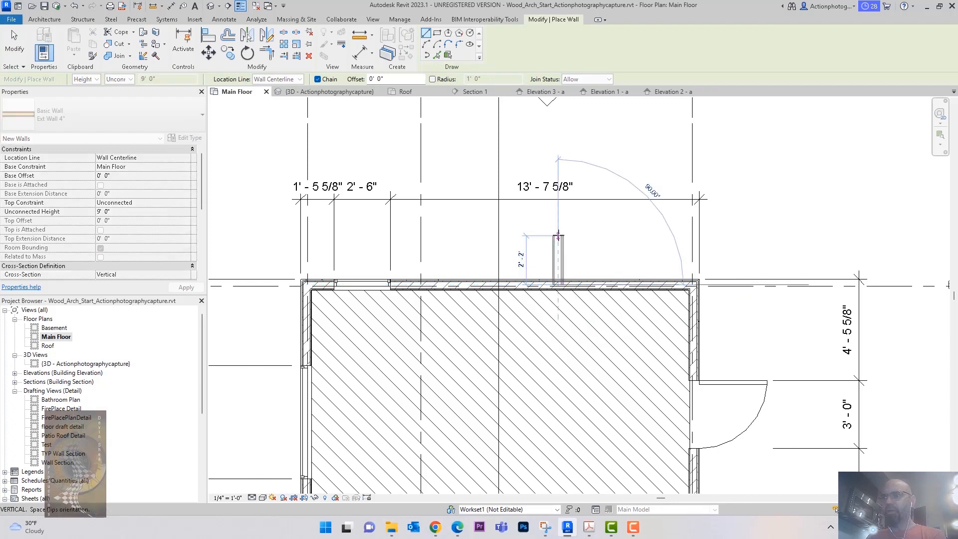
left_click(436, 235)
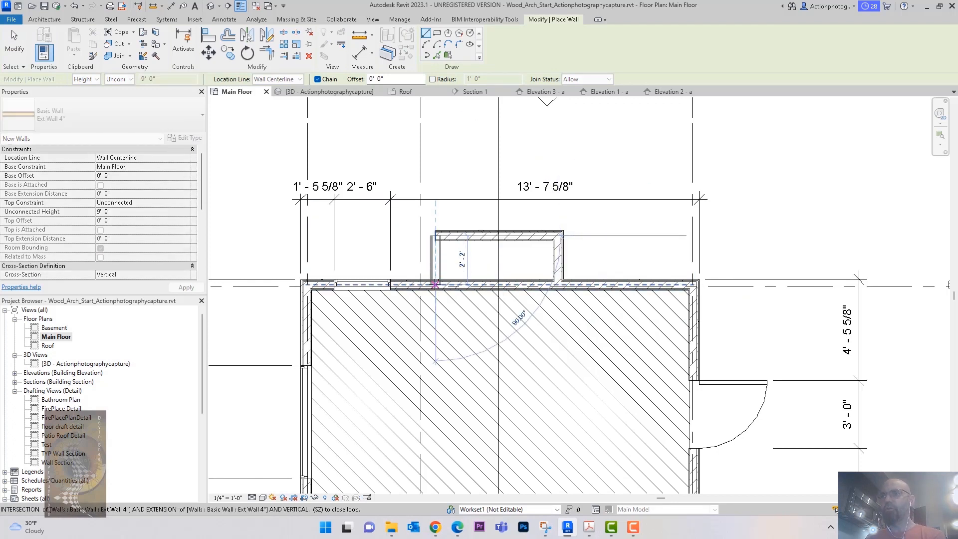
left_click(435, 284)
key("Escape")
key("Escape")
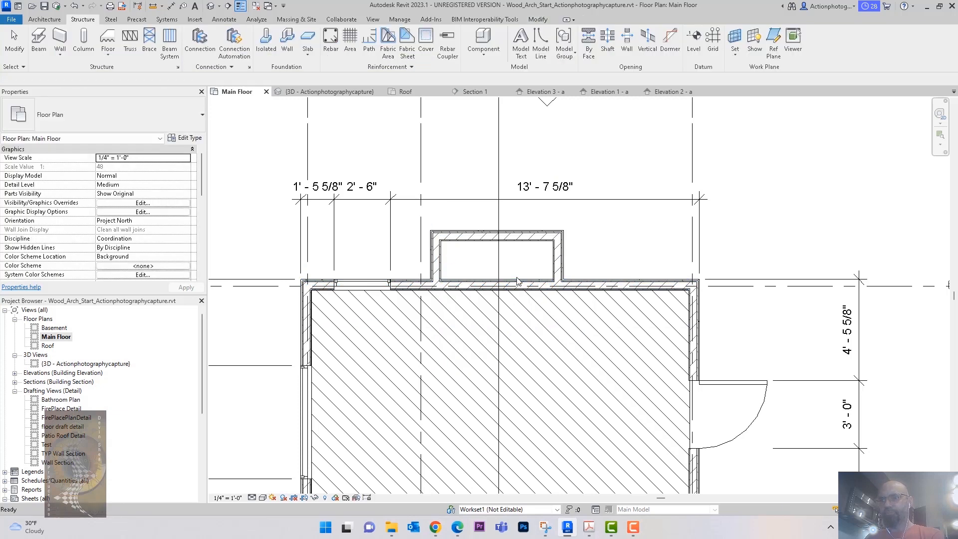
Start an aligned dimension string at the corner wall beside the window and reference both side walls of the bump-out.
middle_click_drag(536, 261, 538, 292)
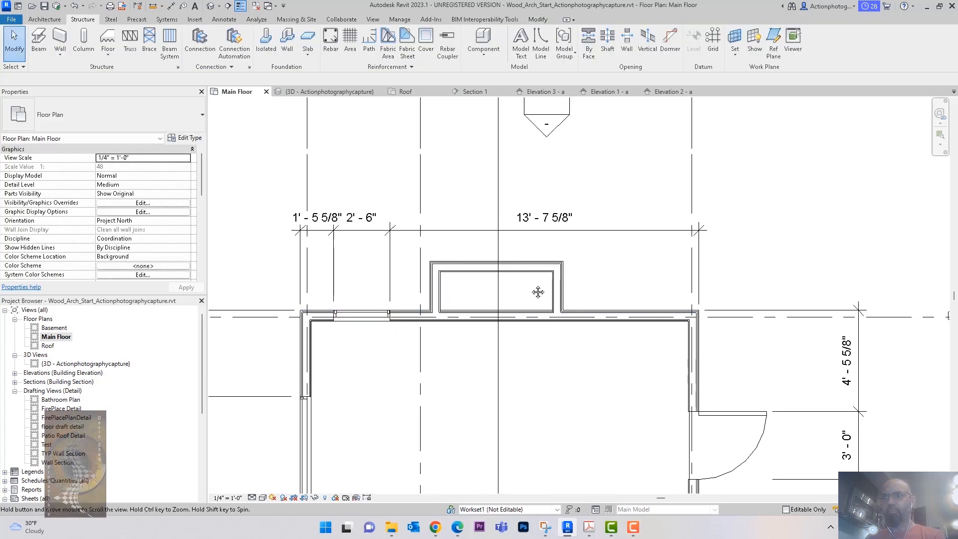
left_click(224, 19)
left_click(41, 42)
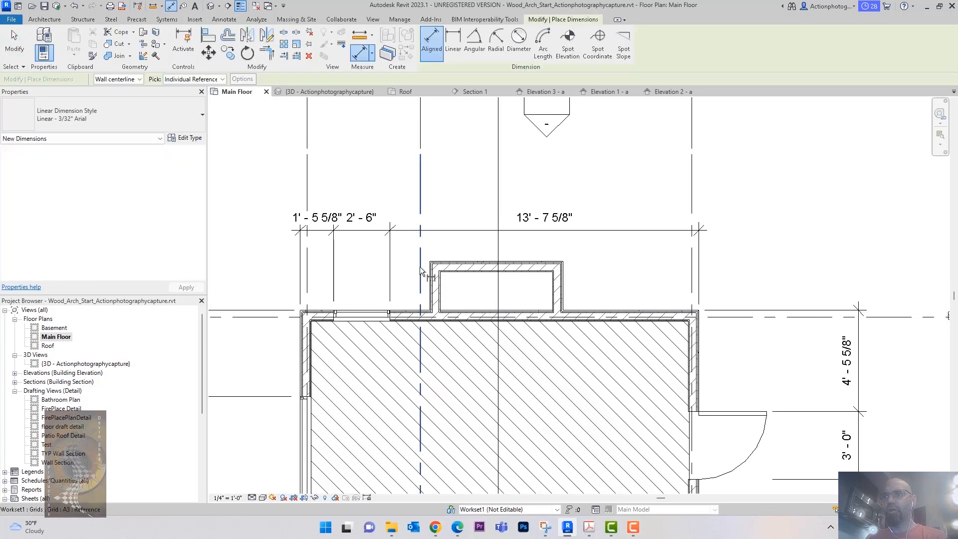
scroll(325, 319, "up", 2)
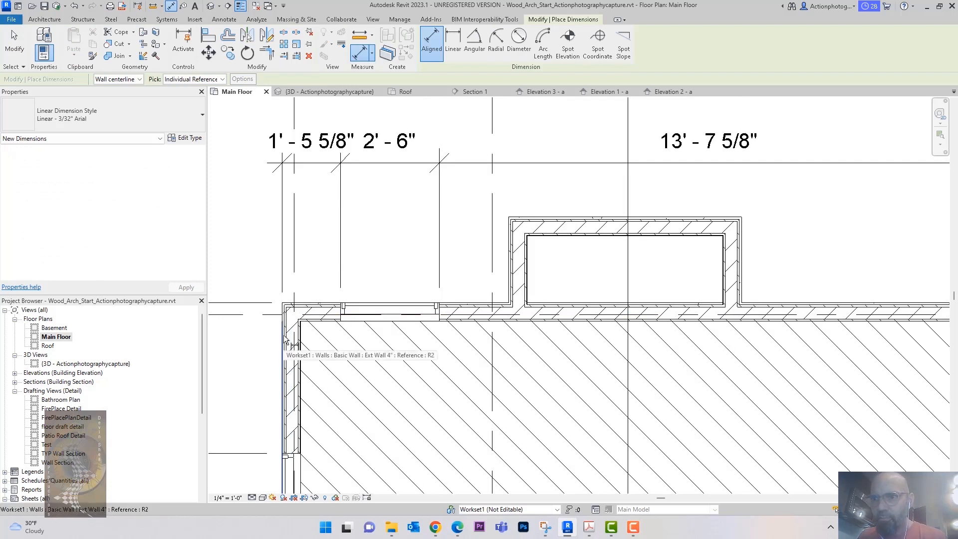
scroll(286, 339, "up", 3)
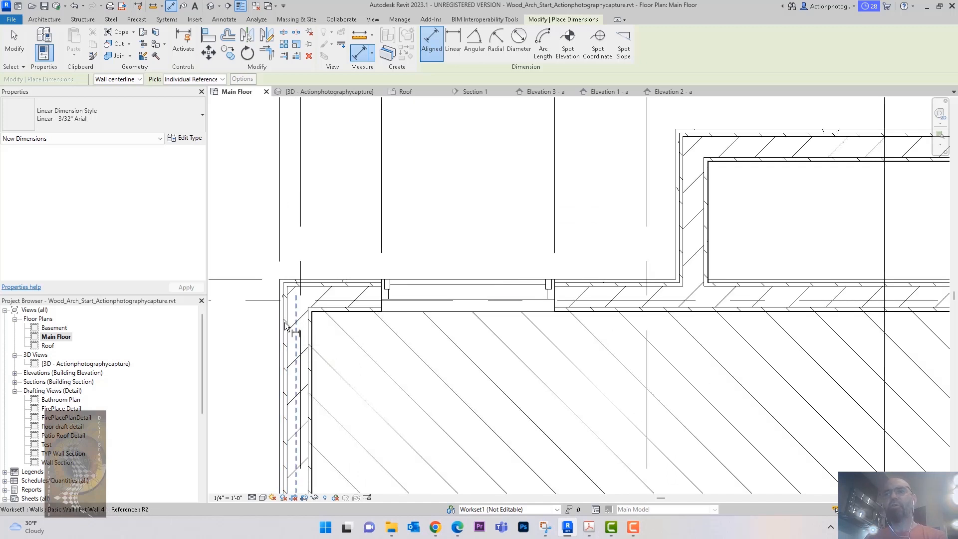
left_click(287, 328)
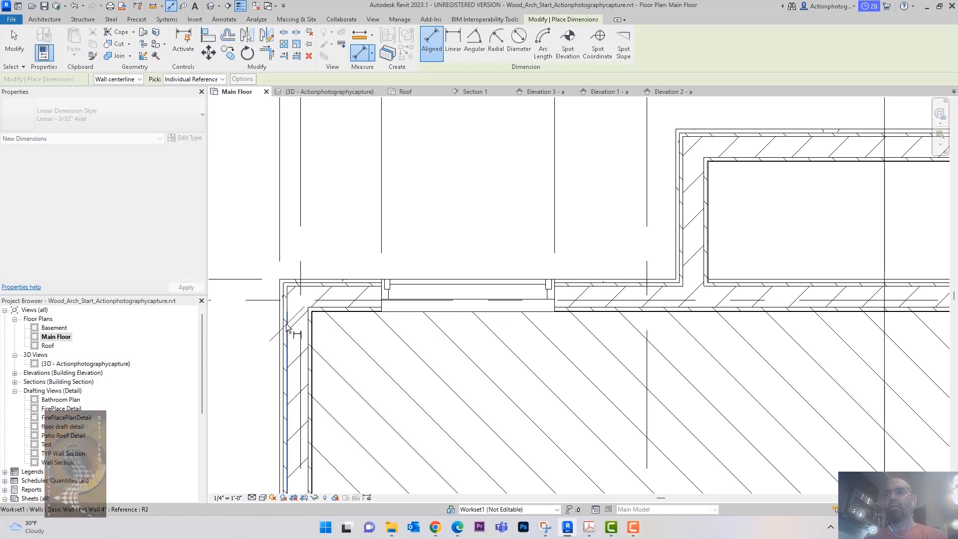
scroll(287, 328, "down", 4)
scroll(453, 271, "up", 4)
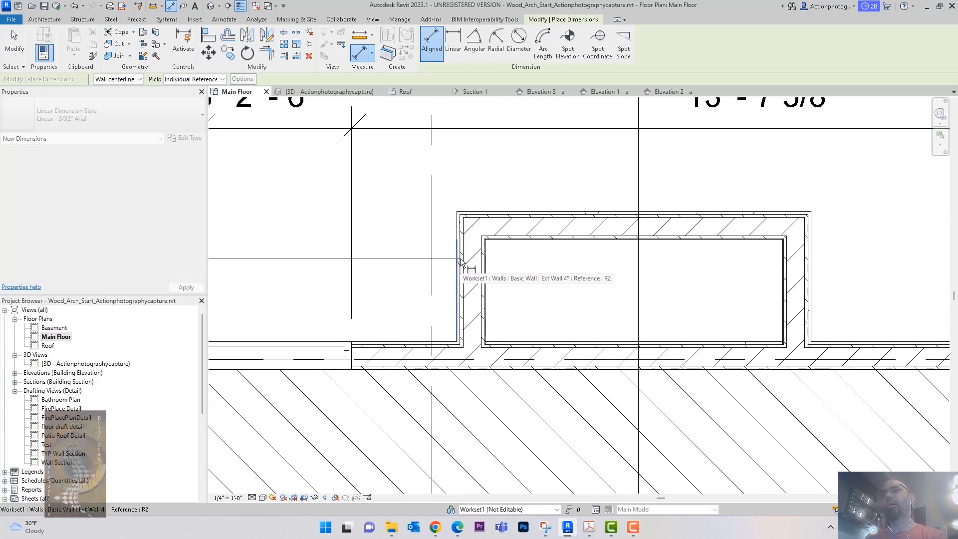
left_click(460, 261)
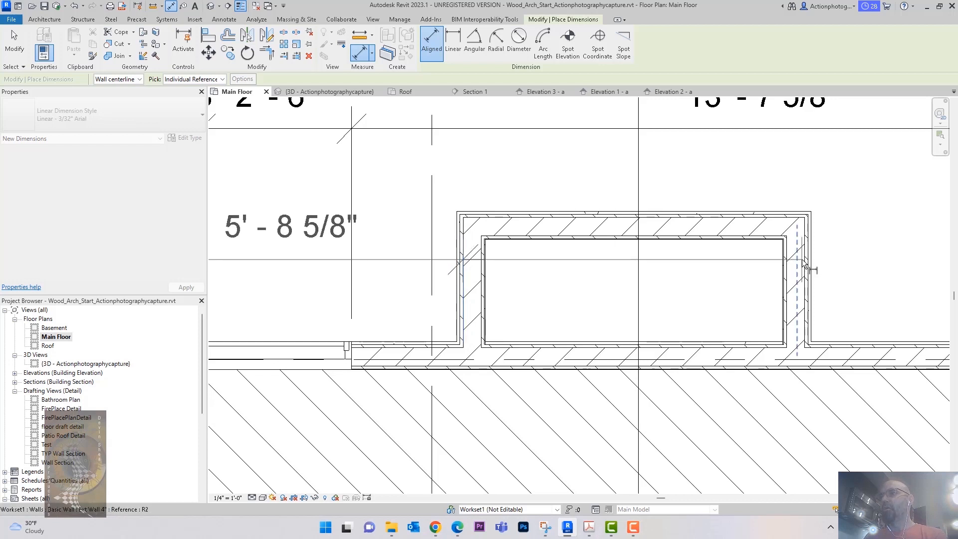
left_click(805, 265)
Extend the dimension string to the wall at the opposite corner and place it between the bump-out and the existing string.
middle_click_drag(813, 268, 514, 256)
scroll(513, 256, "down", 3)
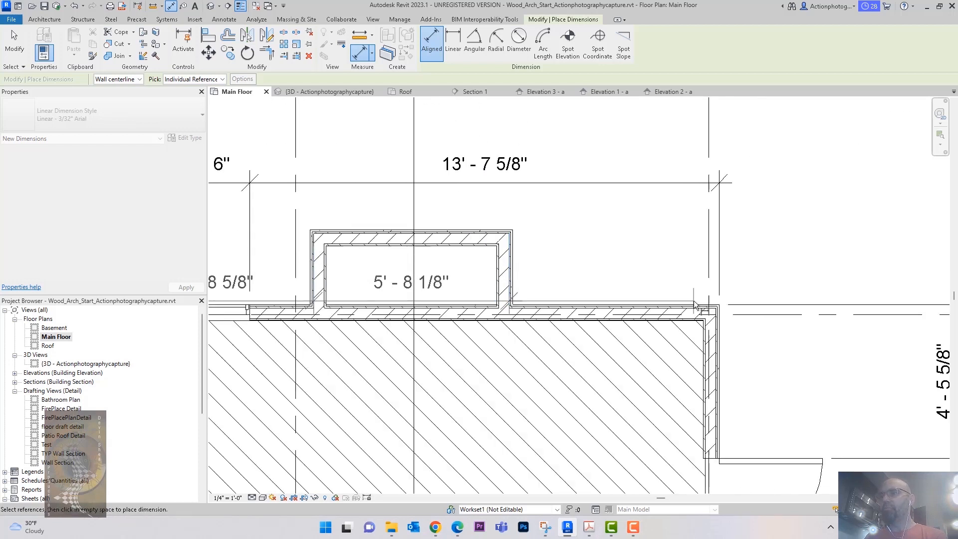
scroll(737, 353, "up", 5)
left_click(743, 345)
scroll(746, 349, "down", 5)
scroll(712, 265, "up", 2)
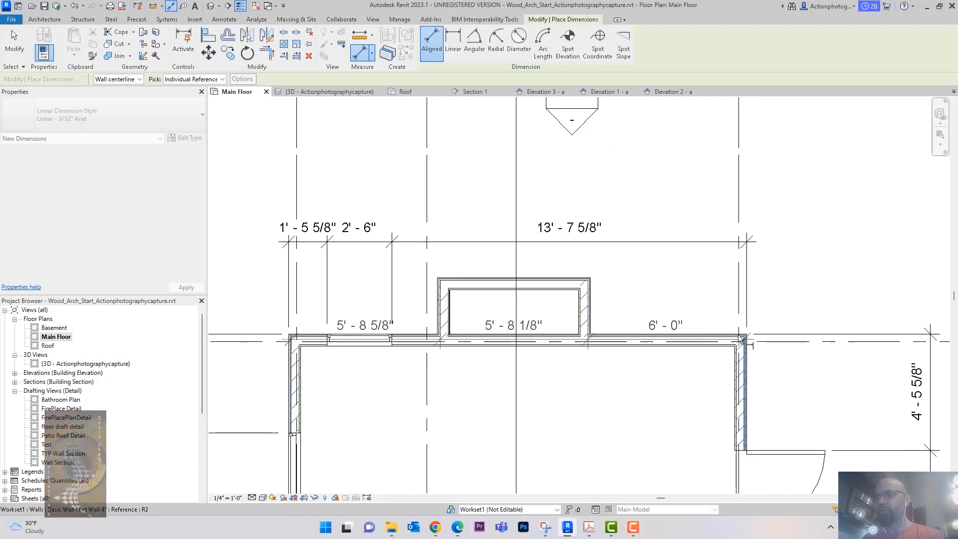
left_click(711, 265)
key("Escape")
key("Escape")
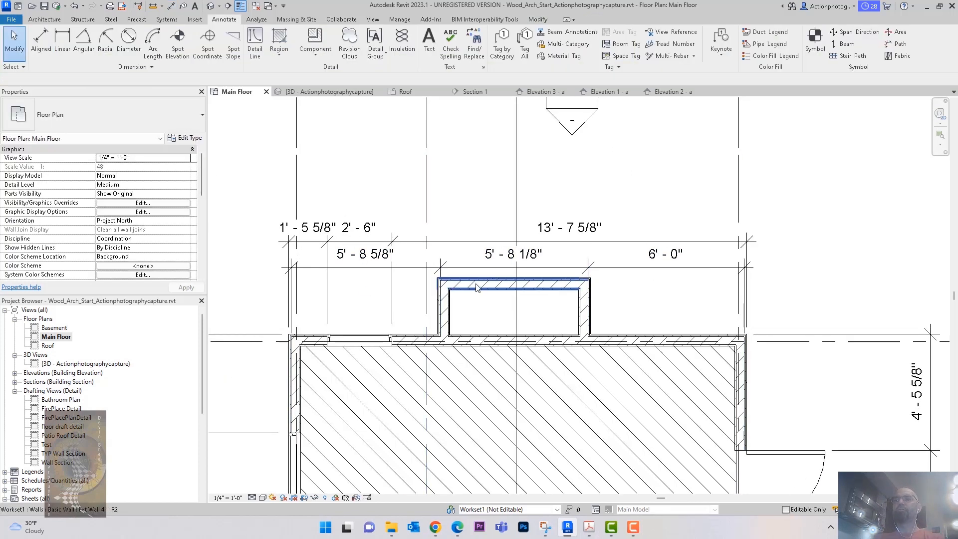
scroll(476, 289, "up", 1)
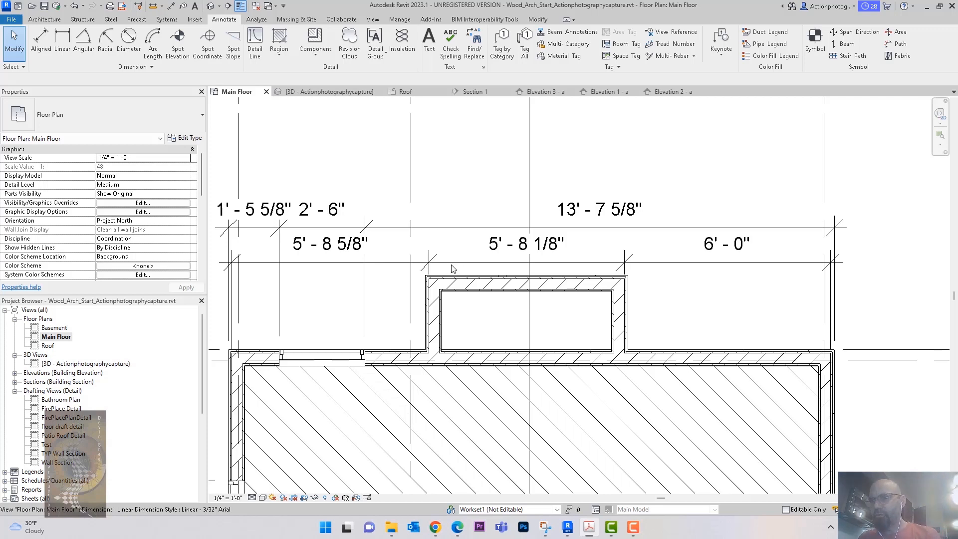
left_click(474, 263)
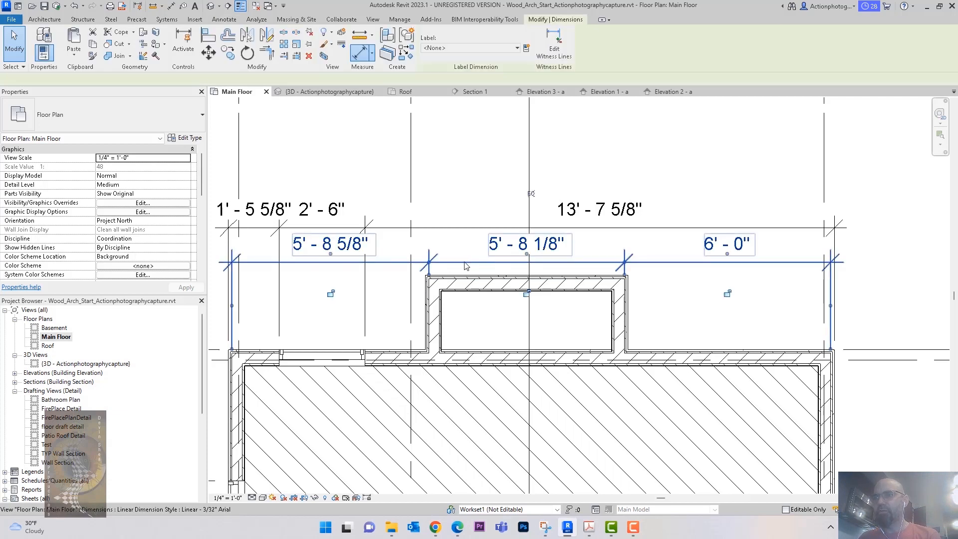
key("d")
key("i")
scroll(438, 259, "up", 3)
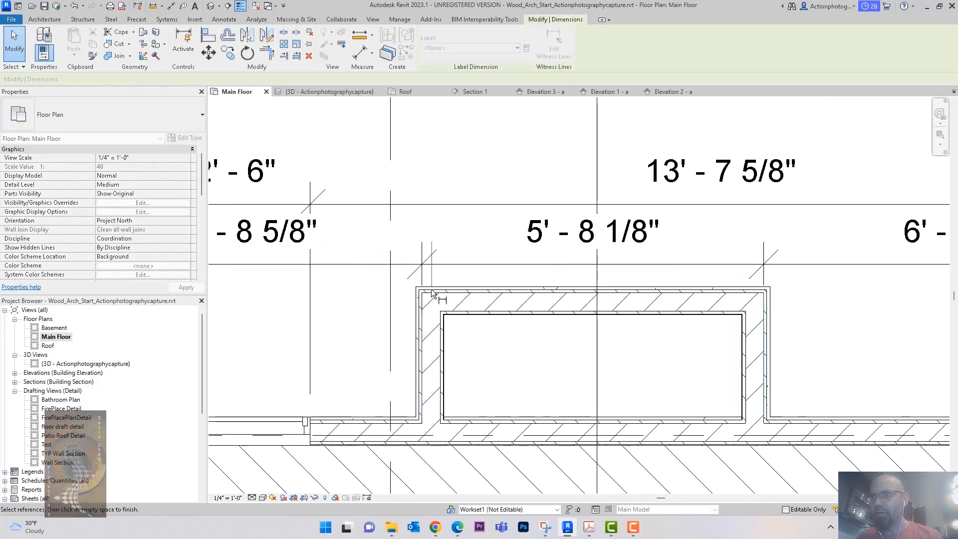
left_click(433, 338)
key("Escape")
Move the two bump-out witness lines of the new dimension string onto the centerlines of the bump-out's side walls.
left_click(440, 268)
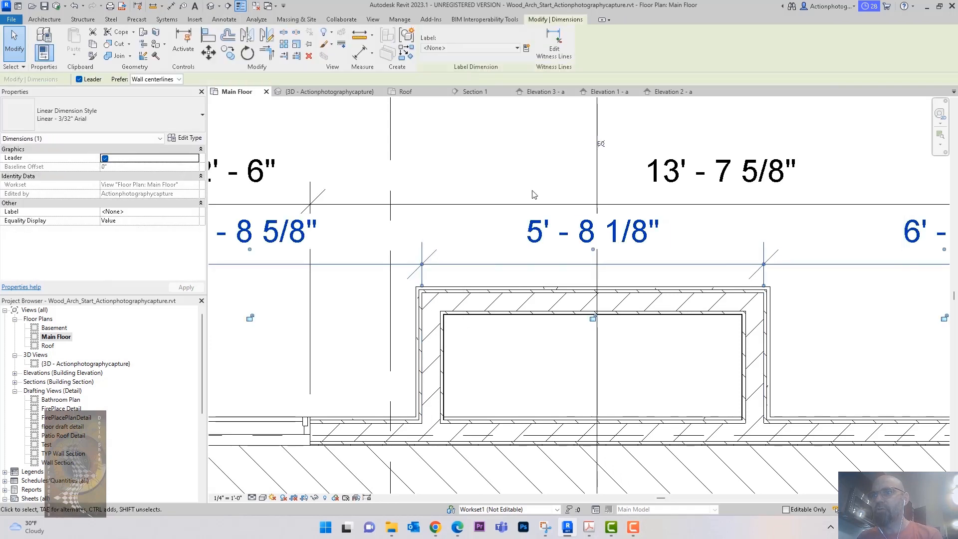
left_click_drag(424, 269, 429, 264)
left_click_drag(768, 263, 755, 322)
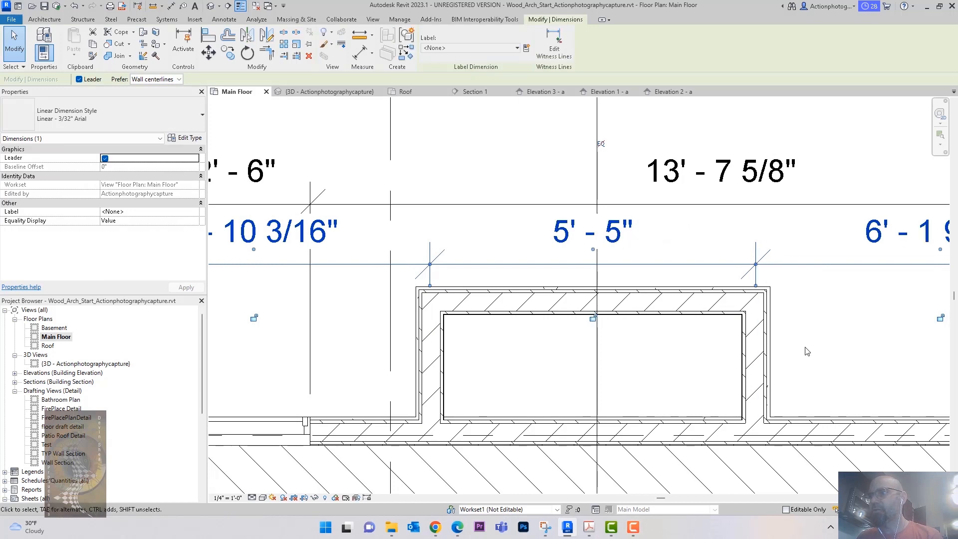
Set the center-to-center distance between the bump-out's side walls to 4' - 4" by moving the side wall farther from the window.
left_click(766, 331)
left_click(592, 245)
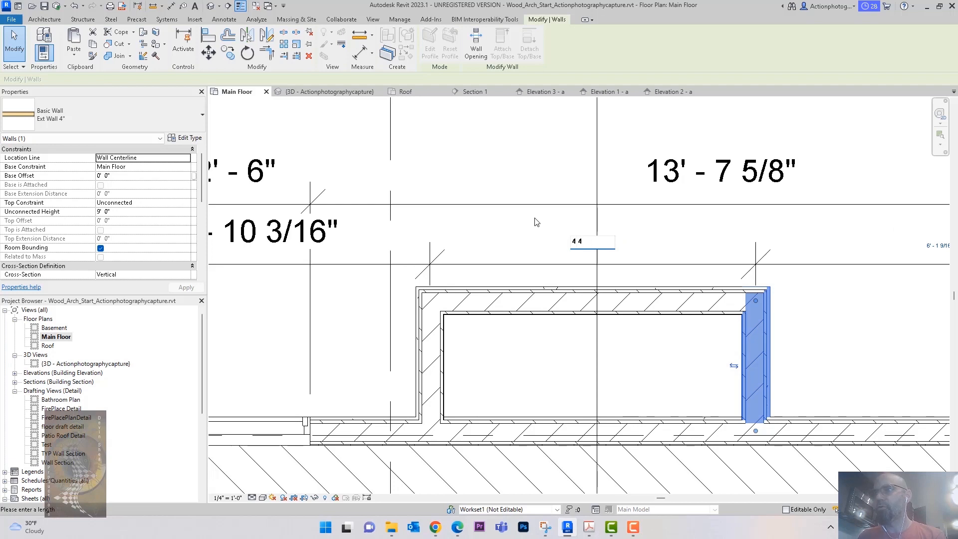
key("Return")
left_click(517, 243)
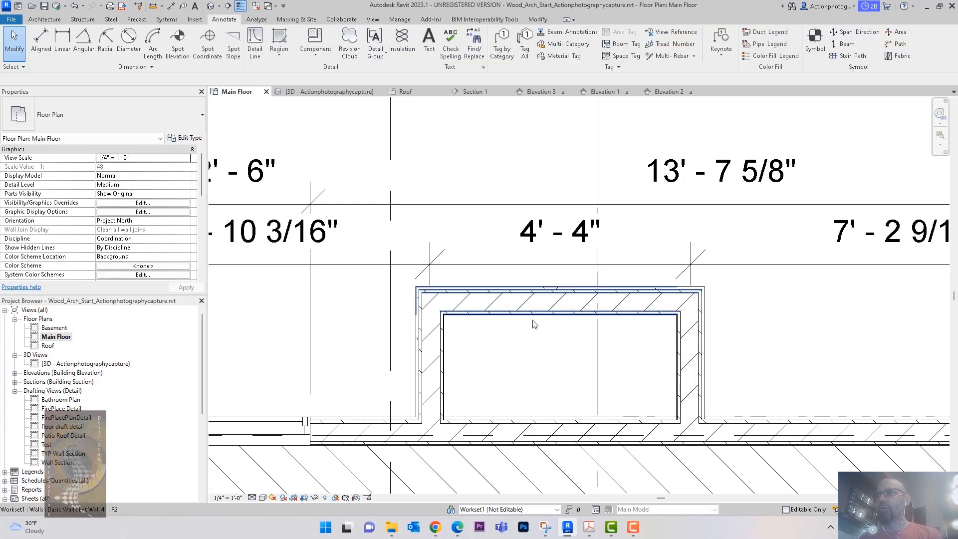
Dimension the bump-out's depth from the interior face of the main end wall to the interior face of the bump-out's outer wall.
middle_click_drag(534, 323, 530, 311)
left_click(462, 252)
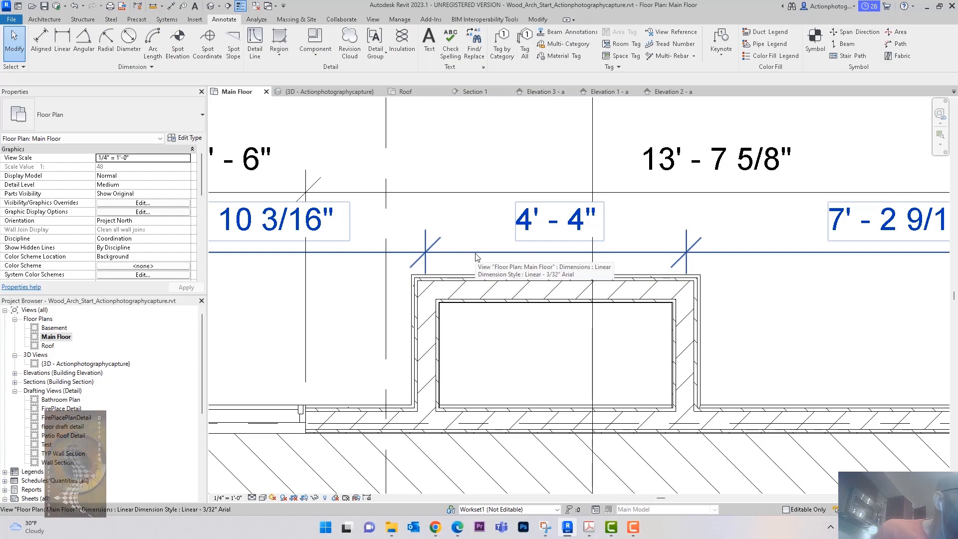
key("Escape")
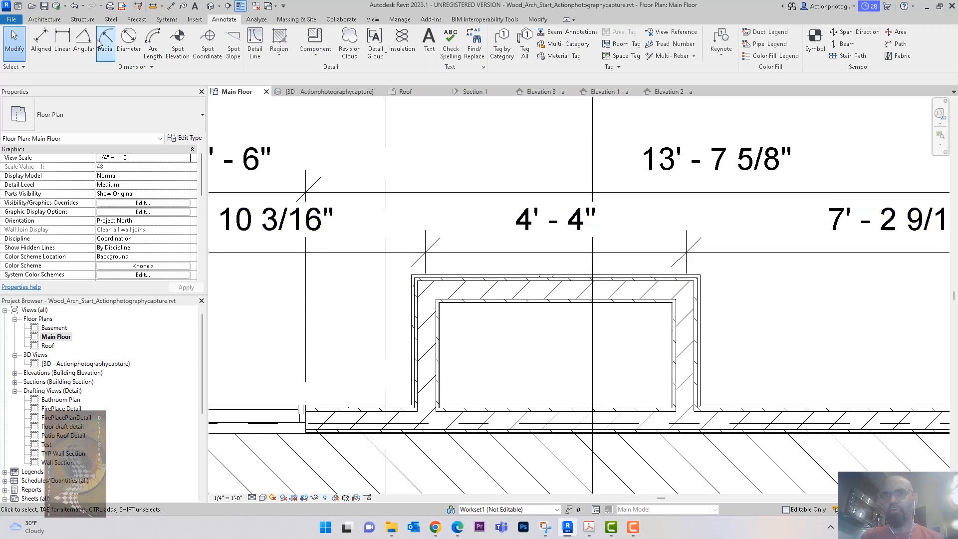
left_click(41, 40)
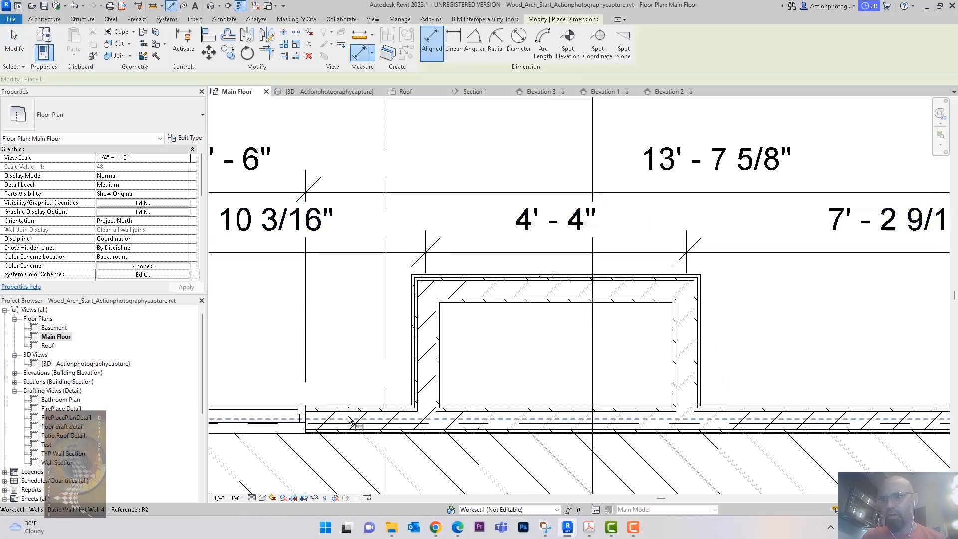
left_click(416, 433)
left_click(475, 306)
key("Escape")
key("Escape")
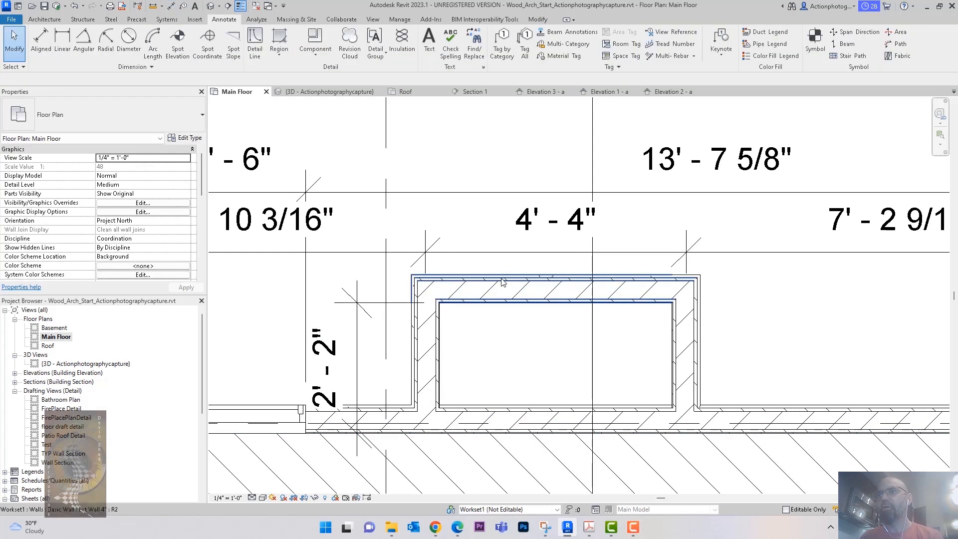
Set the bump-out's depth to 1' - 4" by moving its outer wall toward the main end wall.
left_click(502, 282)
left_click(334, 373)
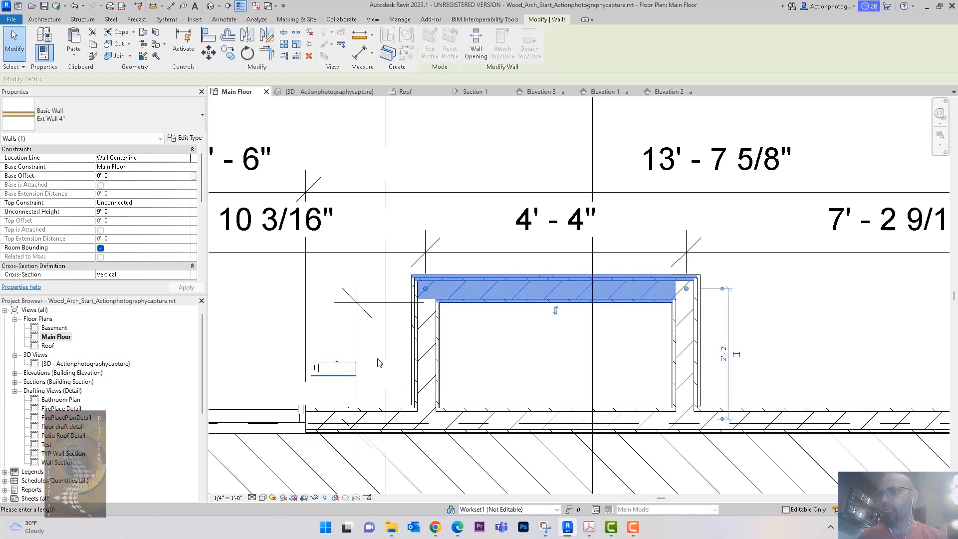
type("1 4")
key("Return")
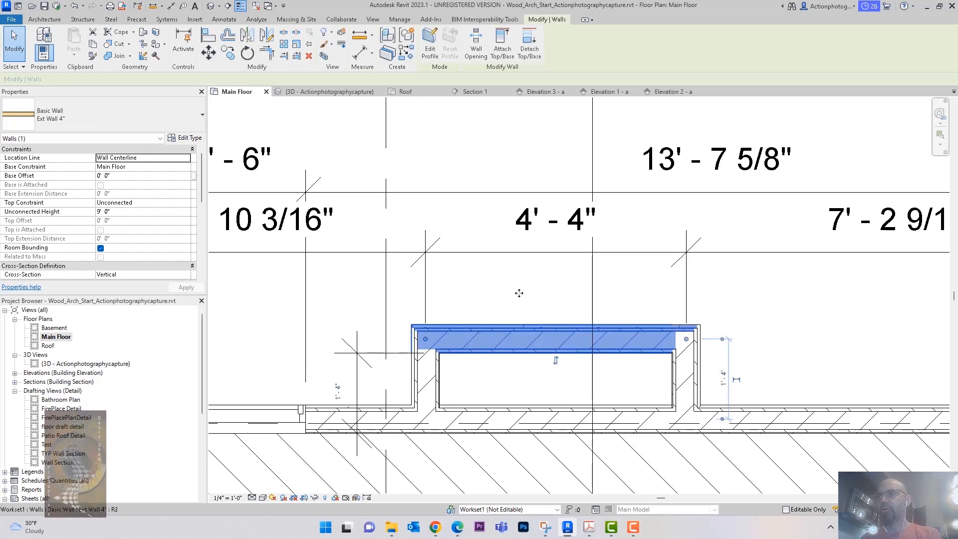
left_click(645, 284)
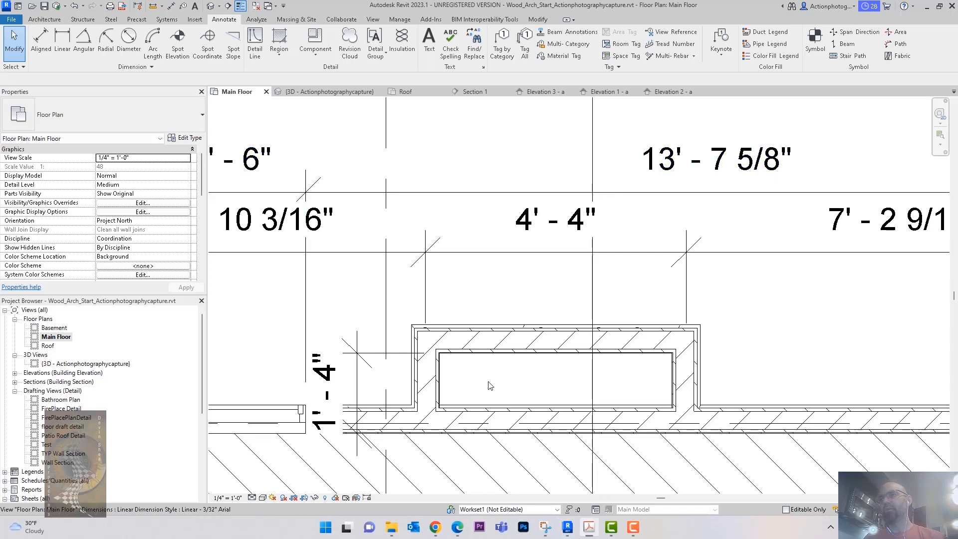
Try to trim the bump-out's side wall nearest the window to a corner with the unsplit main end wall.
middle_click_drag(546, 391, 568, 364)
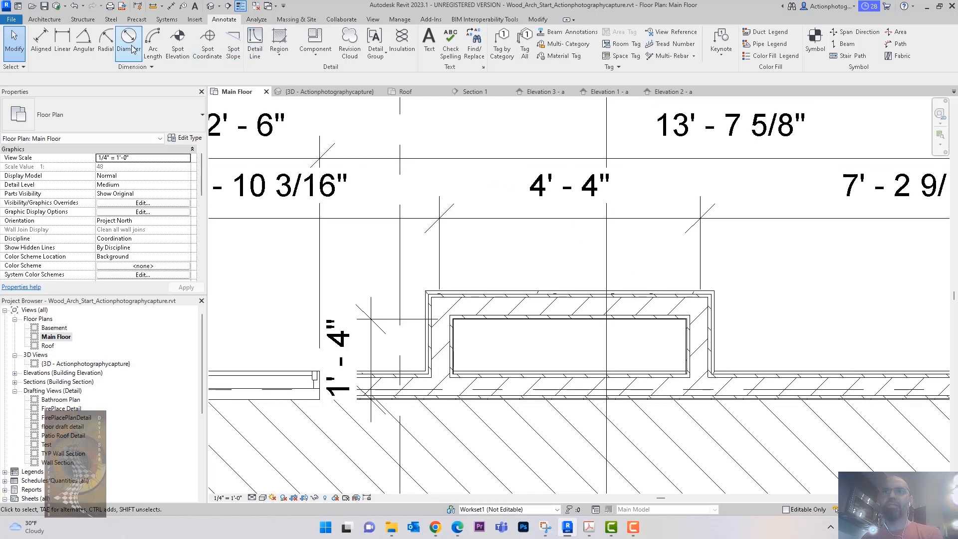
left_click(555, 302)
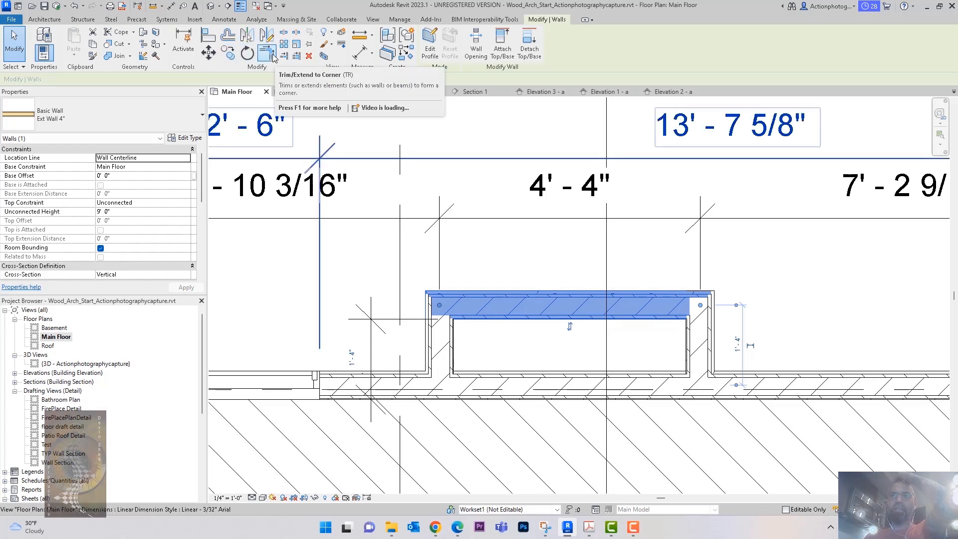
key("t")
key("r")
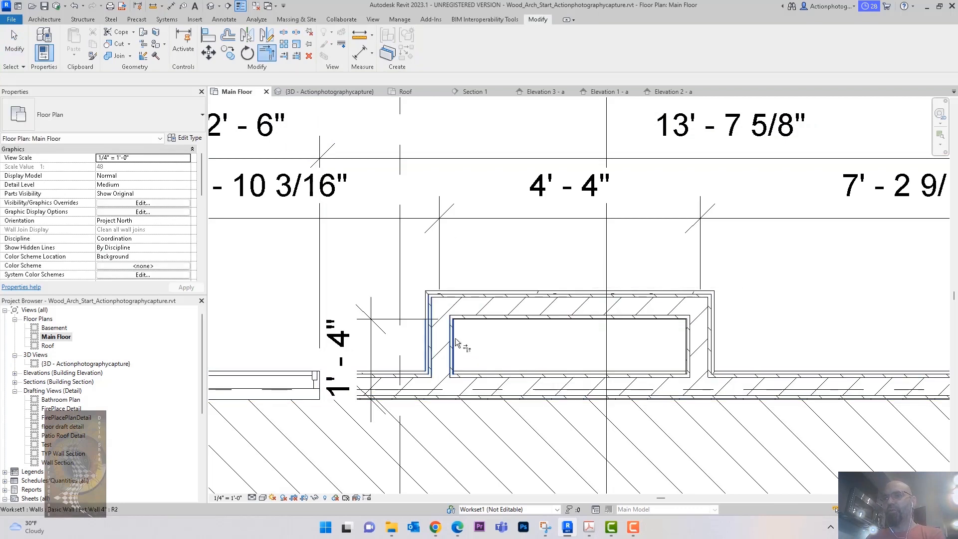
left_click(439, 364)
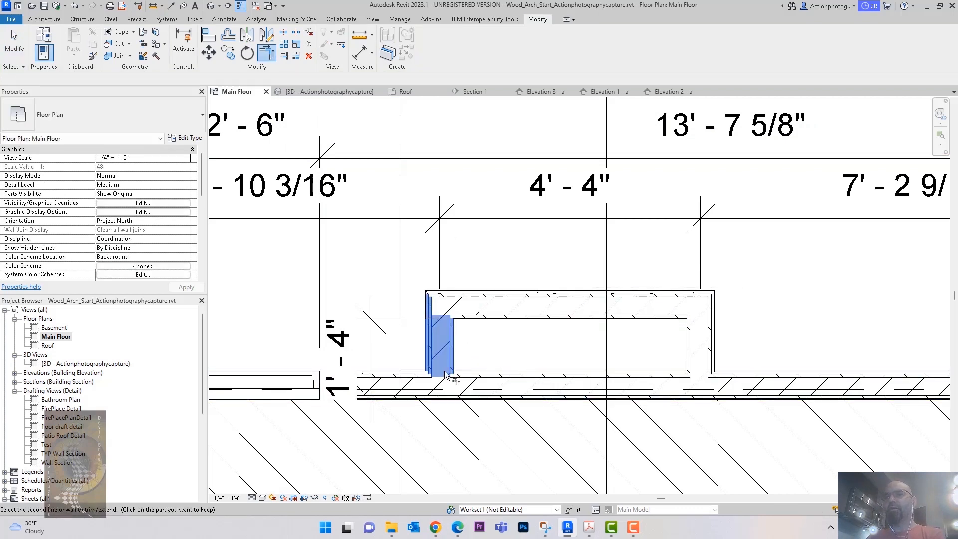
left_click(510, 417)
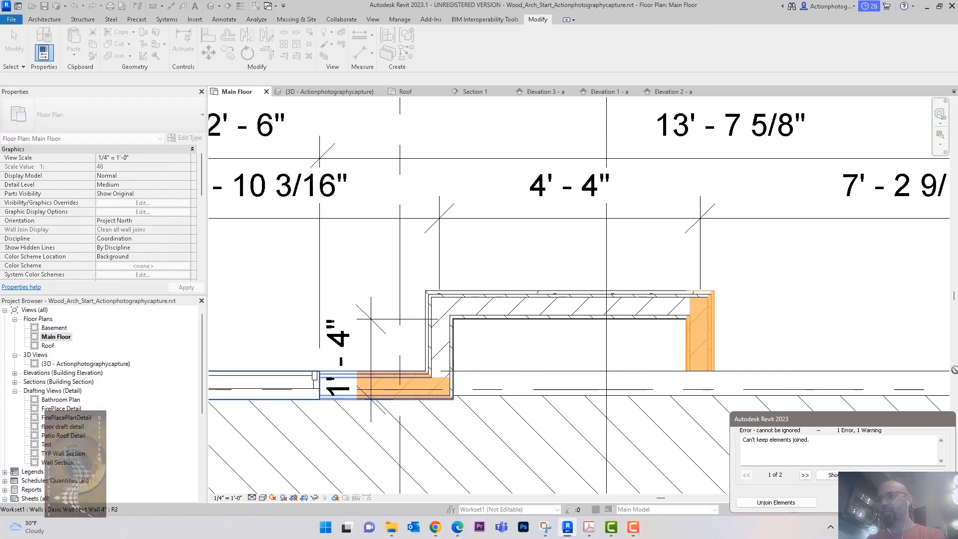
key("Escape")
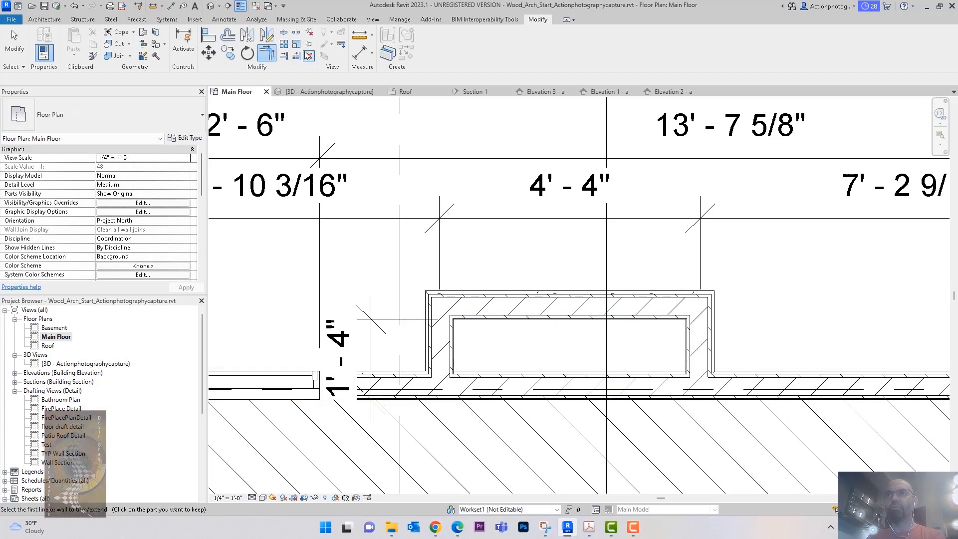
Split the main end wall between the bump-out's side walls, detaching the affected walls from their targets.
left_click(284, 33)
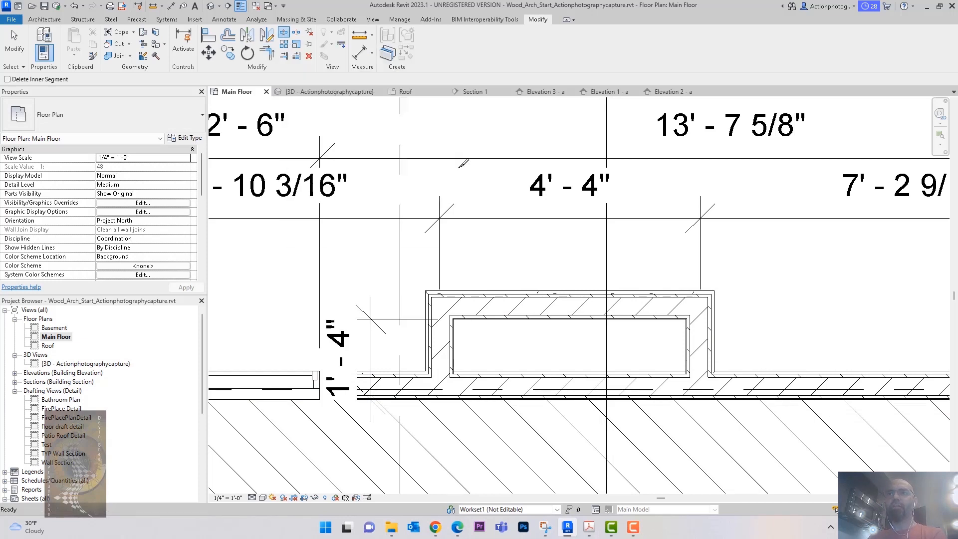
left_click(566, 383)
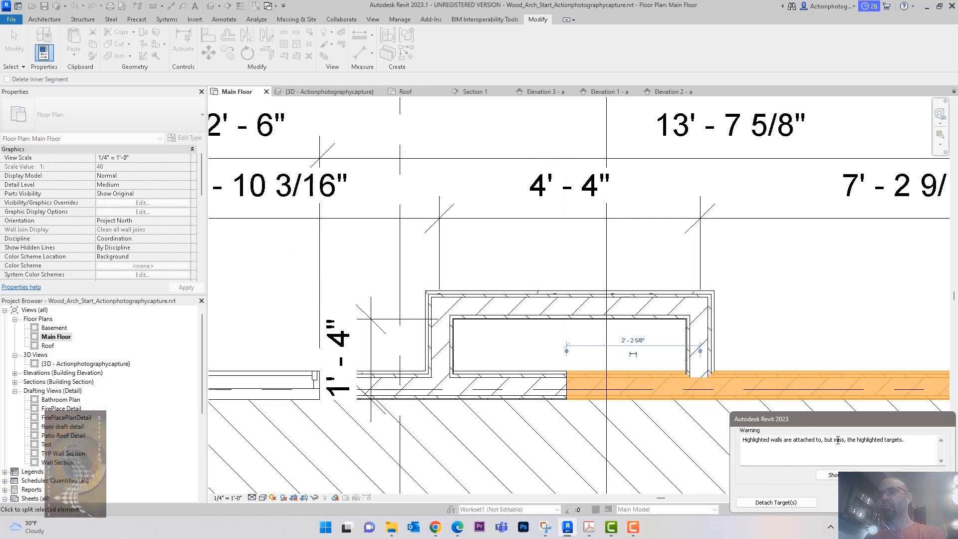
left_click(791, 502)
key("Escape")
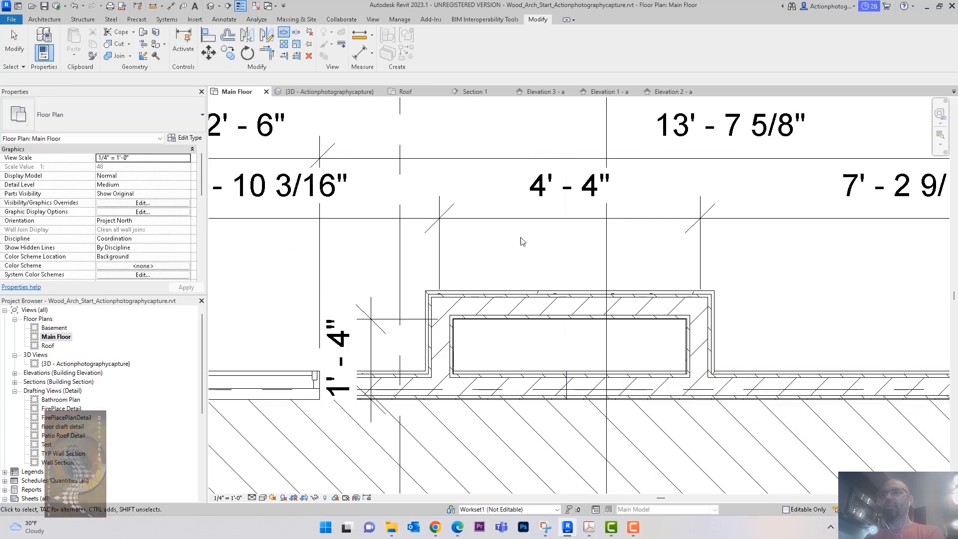
Trim both segments of the split end wall to corners with the bump-out's side walls, opening the bump-out to the interior.
key("t")
key("r")
left_click(407, 387)
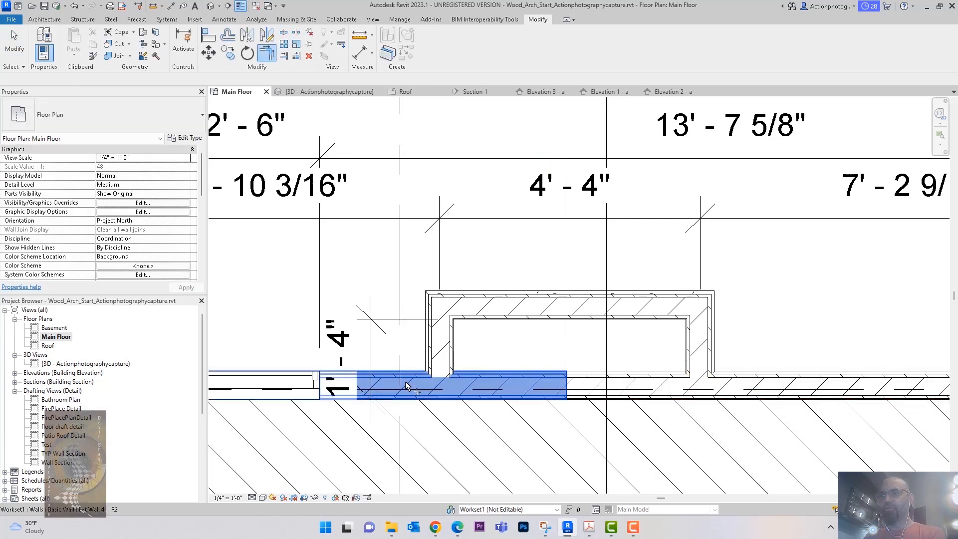
left_click(431, 380)
left_click(695, 341)
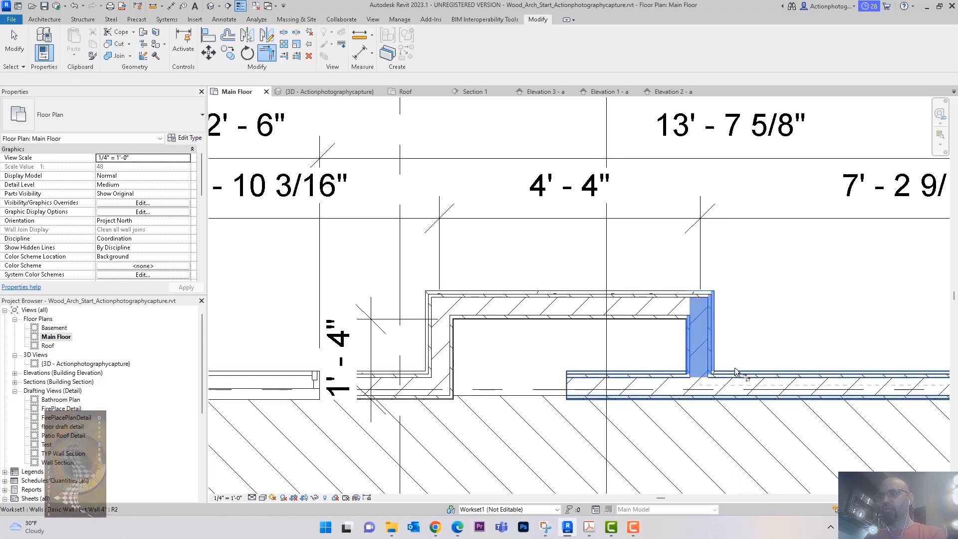
left_click(747, 390)
key("Escape")
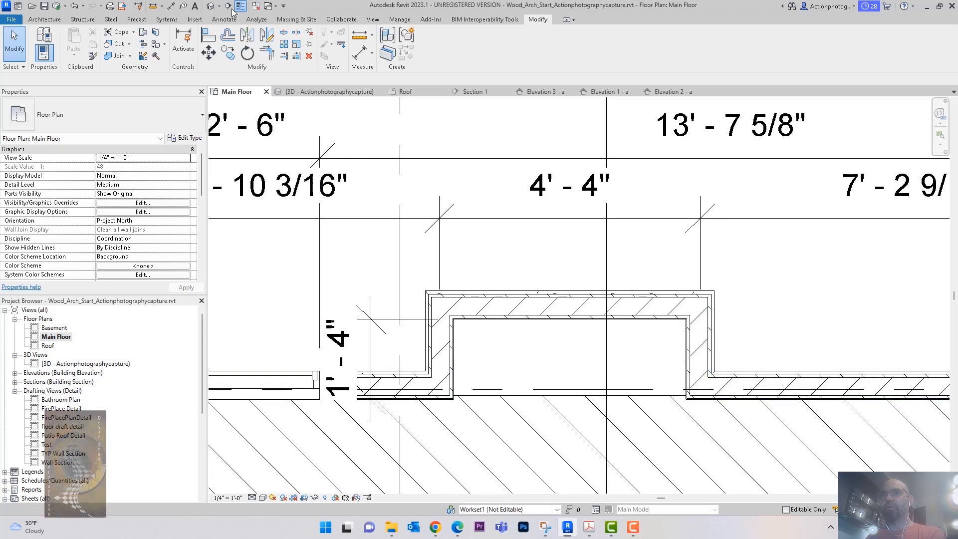
In the 3D view, edit the large roof's footprint and move its end boundary outward past the wall bump-out.
left_click(213, 7)
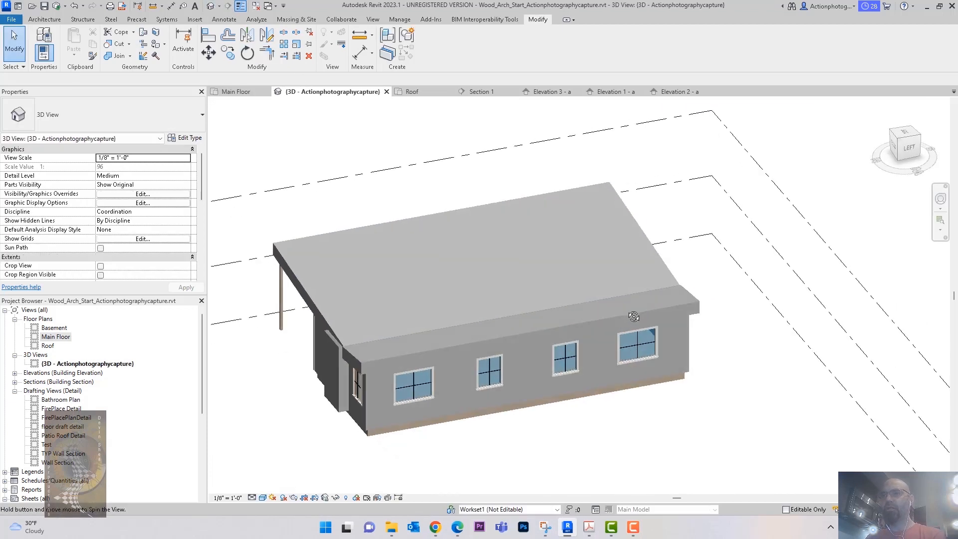
left_click(317, 331)
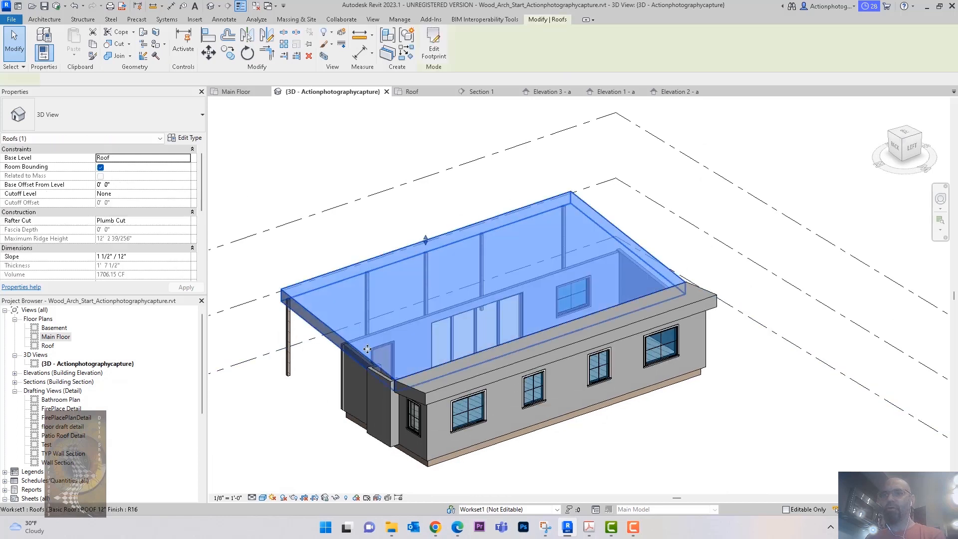
left_click(433, 48)
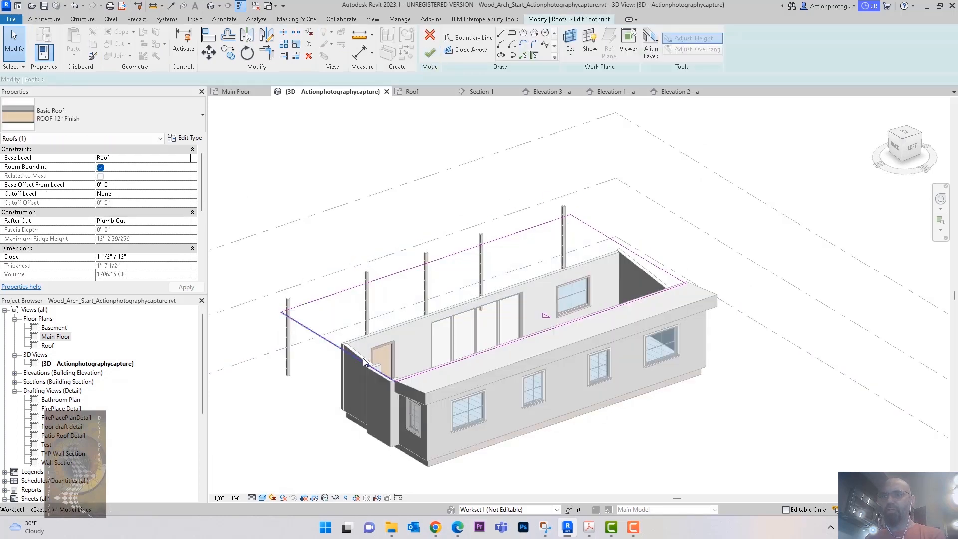
left_click(361, 364)
key("Left")
key("Left")
key("Left")
key("Left")
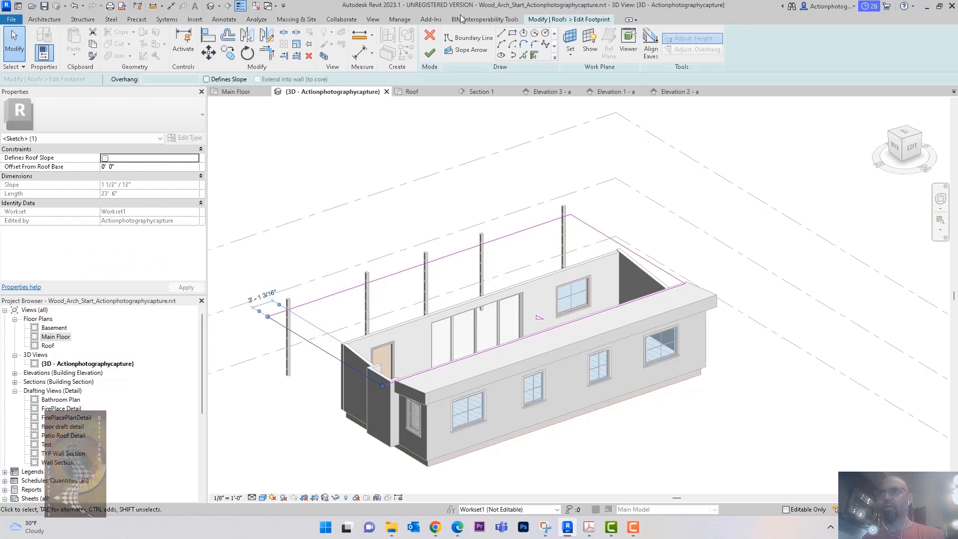
Finish the large roof's footprint edit and attach the highlighted bump-out walls to the roof.
left_click(430, 56)
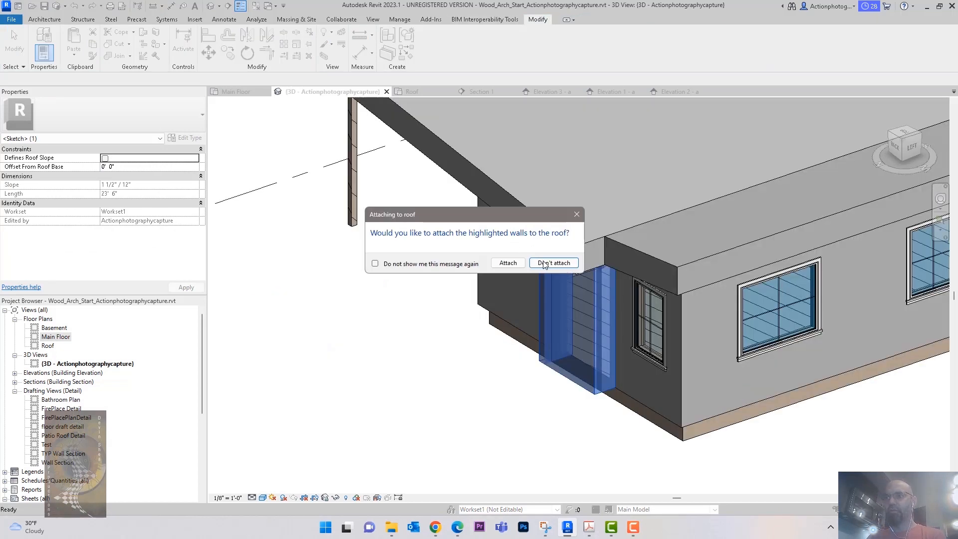
left_click(508, 263)
scroll(385, 408, "down", 4)
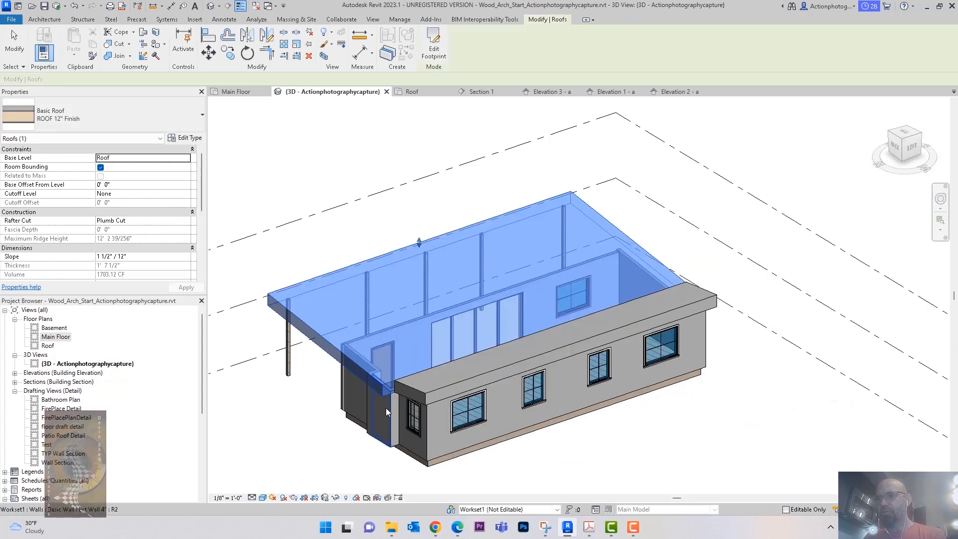
left_click(574, 465)
Edit the narrow roof's footprint in the Roof plan and align its end boundary with the large roof's extended edge.
middle_click_drag(568, 453, 630, 420, "shift")
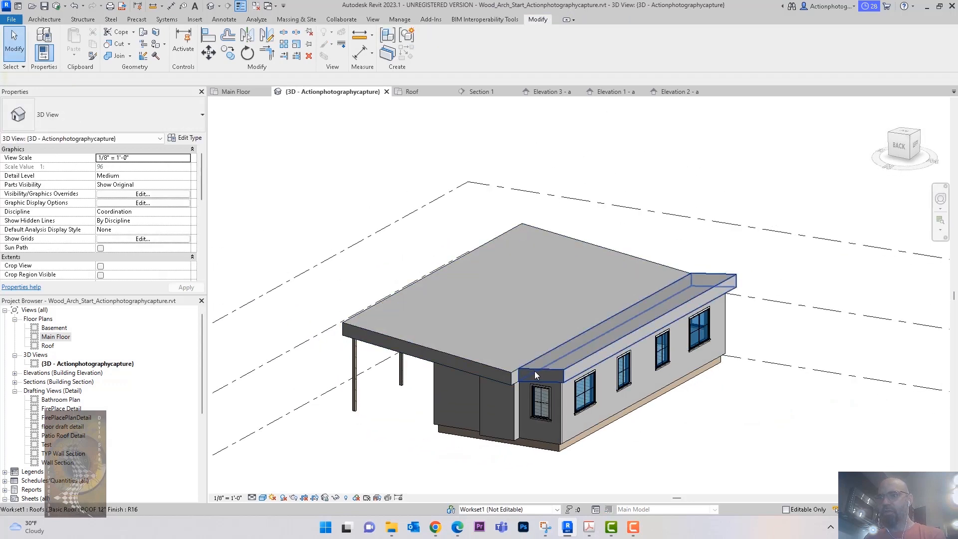
left_click(535, 370)
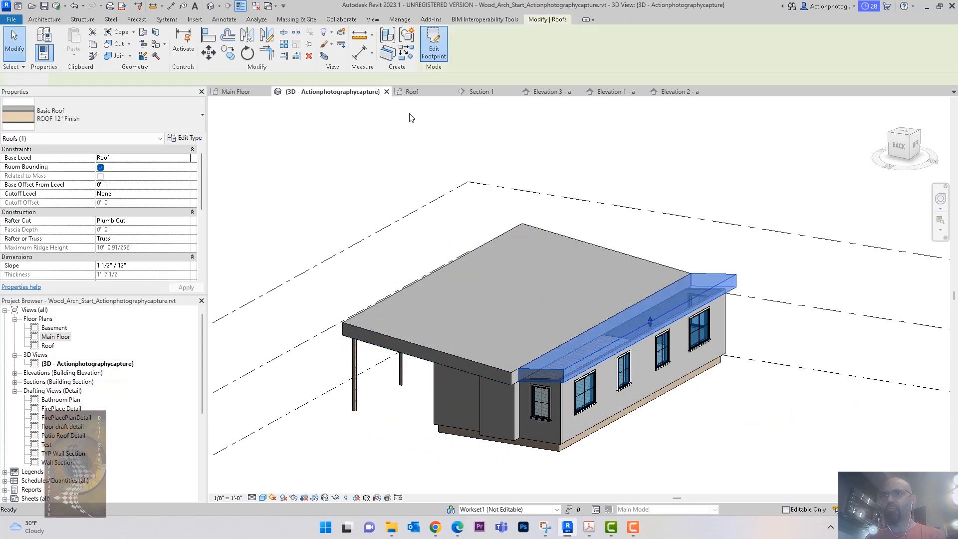
left_click(441, 52)
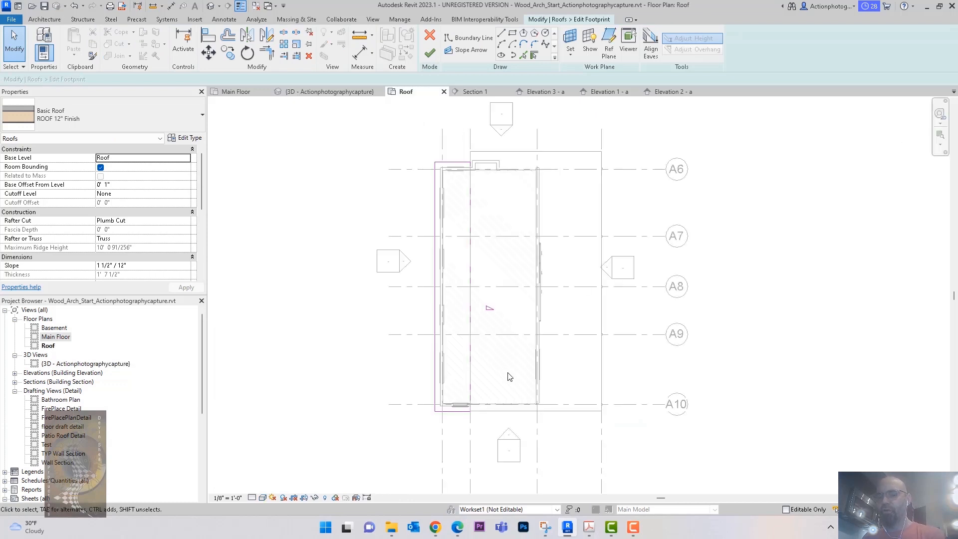
key("l")
scroll(492, 168, "up", 3)
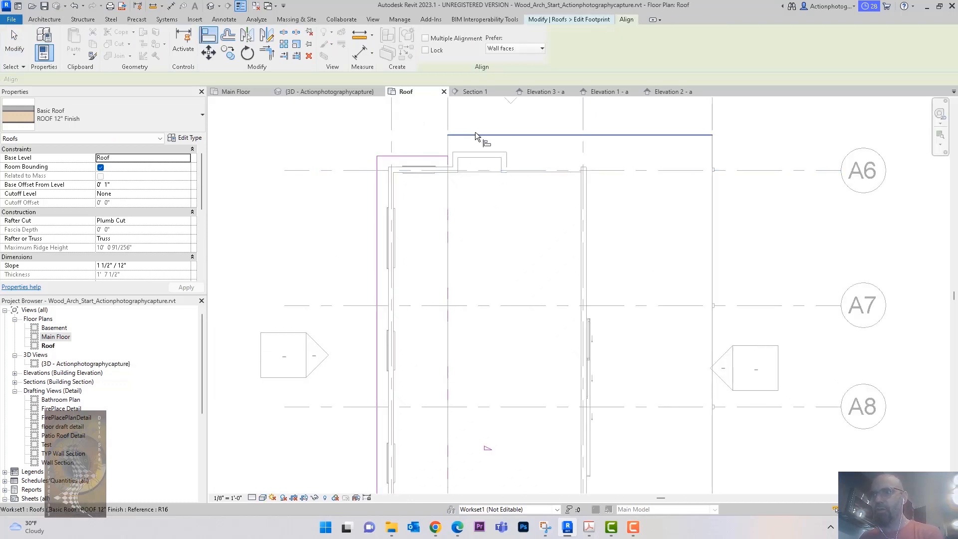
key("Escape")
key("Escape")
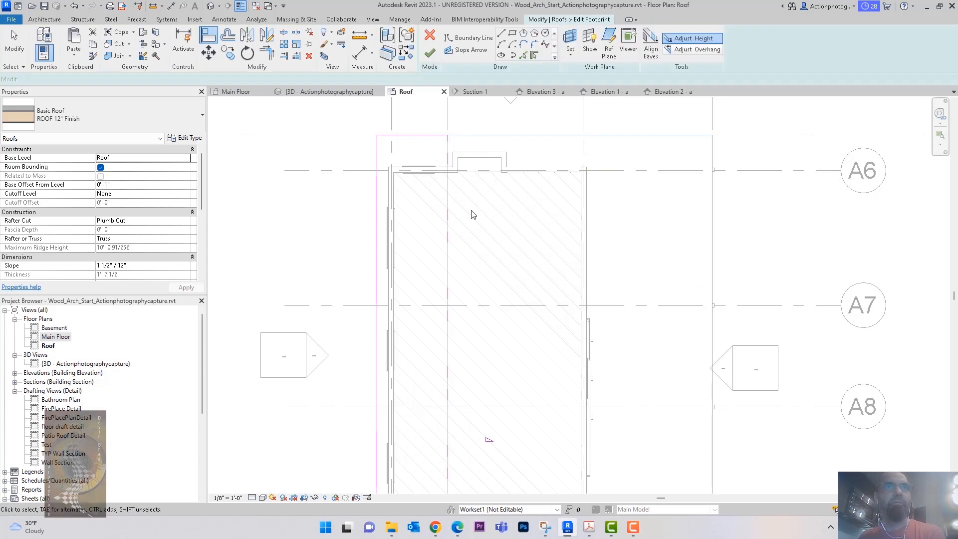
Add an aligned dimension from the bump-out's outer face to the narrow roof's end boundary.
middle_click_drag(477, 228, 472, 251)
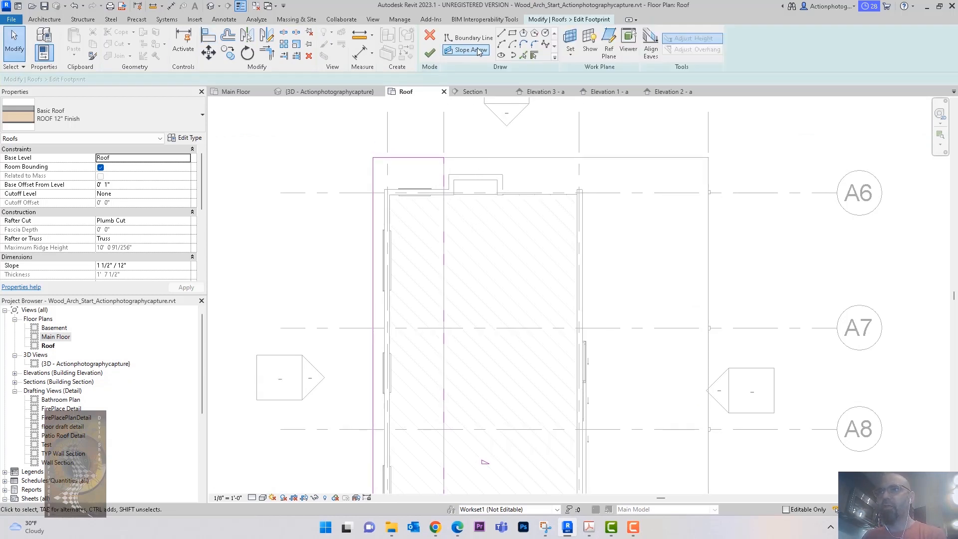
left_click(226, 20)
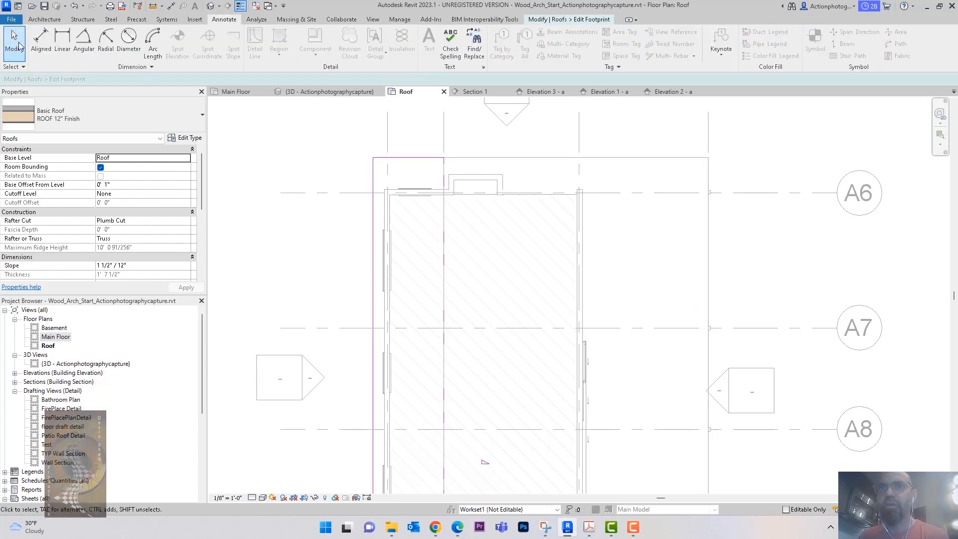
left_click(43, 45)
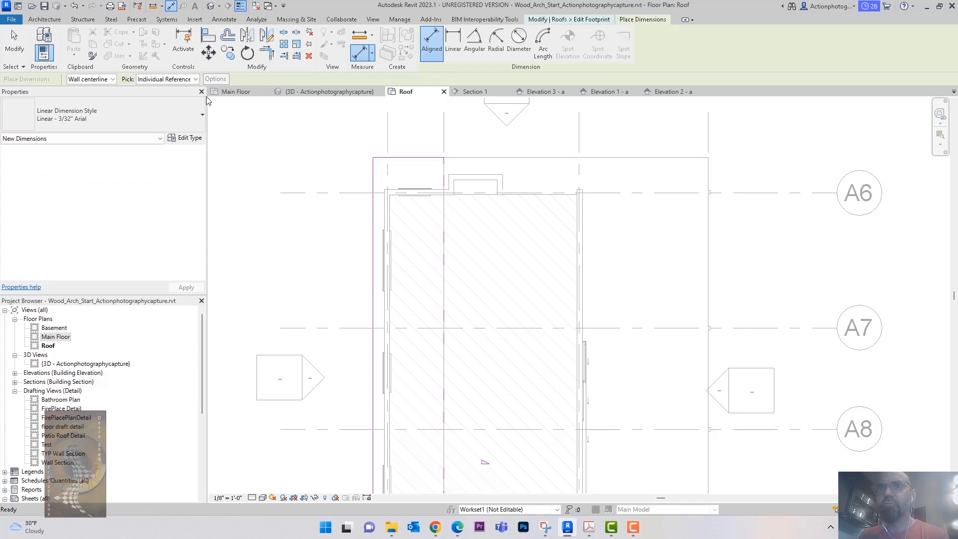
left_click(478, 175)
left_click(428, 158)
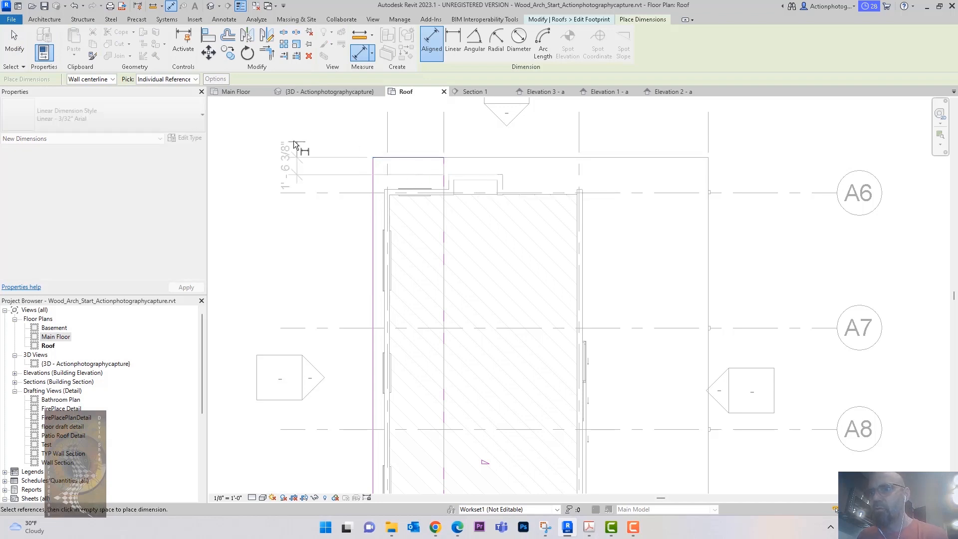
left_click(294, 150)
key("Escape")
Set the distance from the bump-out's outer face to the narrow roof's end boundary to 1' and finish the footprint.
left_click(287, 168)
type("1")
key("Return")
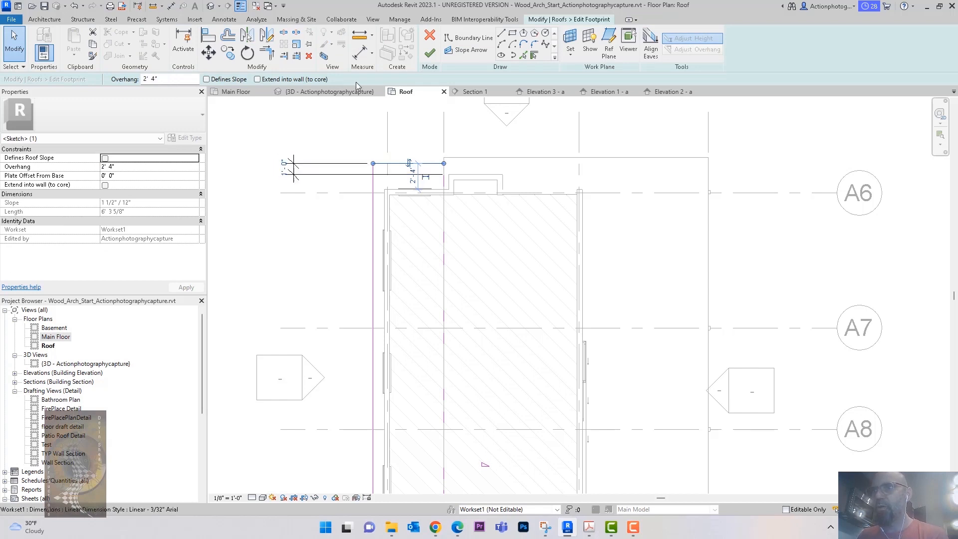
left_click(429, 53)
Edit the large roof's footprint, align its end boundary with the narrow roof's end edge, and finish the sketch.
left_click(528, 164)
left_click(434, 45)
key("a")
key("l")
left_click(406, 164)
left_click(465, 157)
key("Escape")
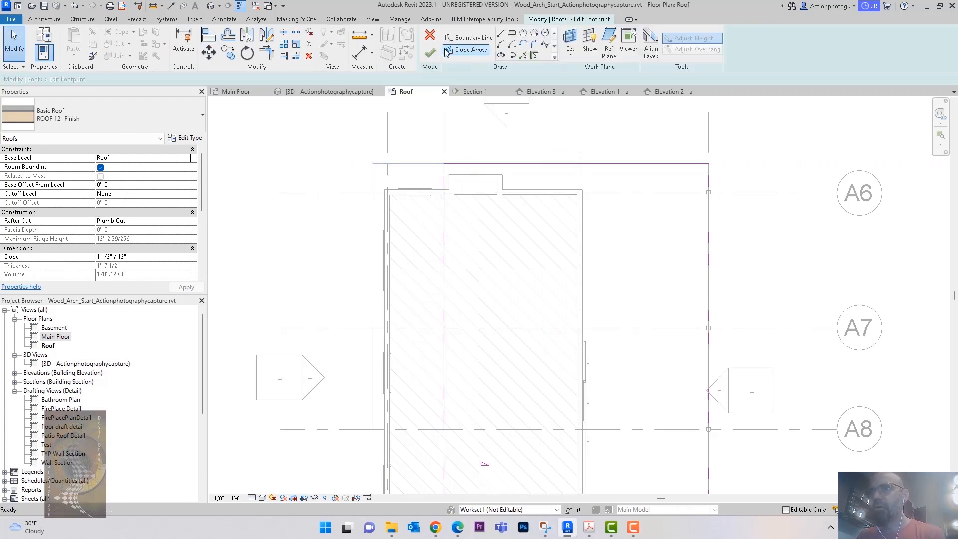
left_click(428, 56)
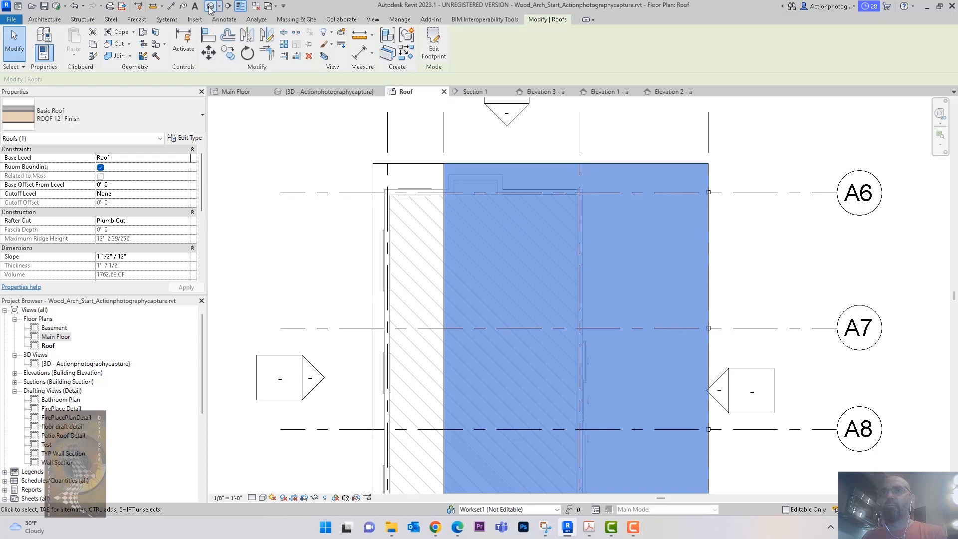
Examine the adjusted roofs and exterior walls from all sides in the 3D view.
left_click(210, 7)
middle_click_drag(718, 203, 338, 197, "shift")
middle_click_drag(491, 321, 378, 310)
middle_click_drag(714, 404, 843, 399, "shift")
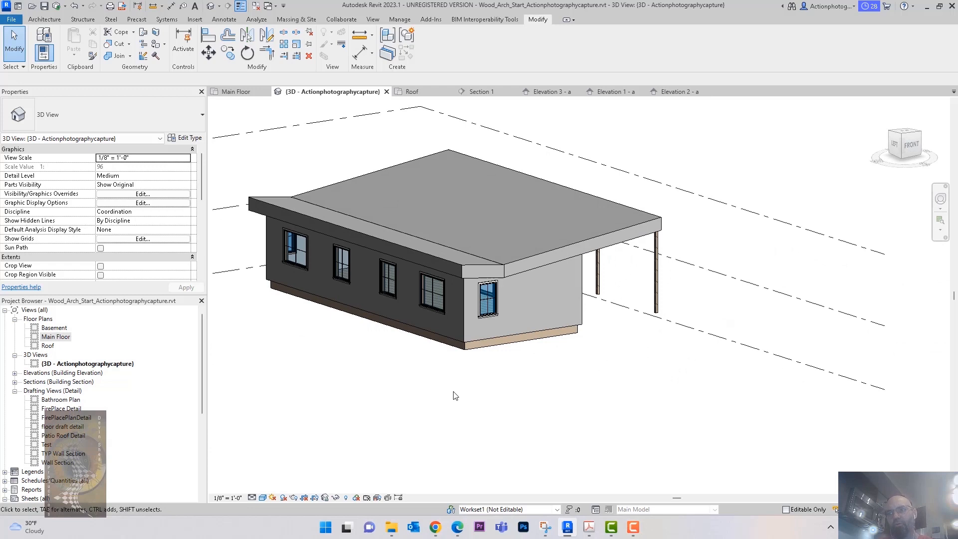
middle_click_drag(454, 395, 641, 398, "shift")
middle_click_drag(567, 429, 650, 425, "shift")
middle_click_drag(522, 390, 668, 387, "shift")
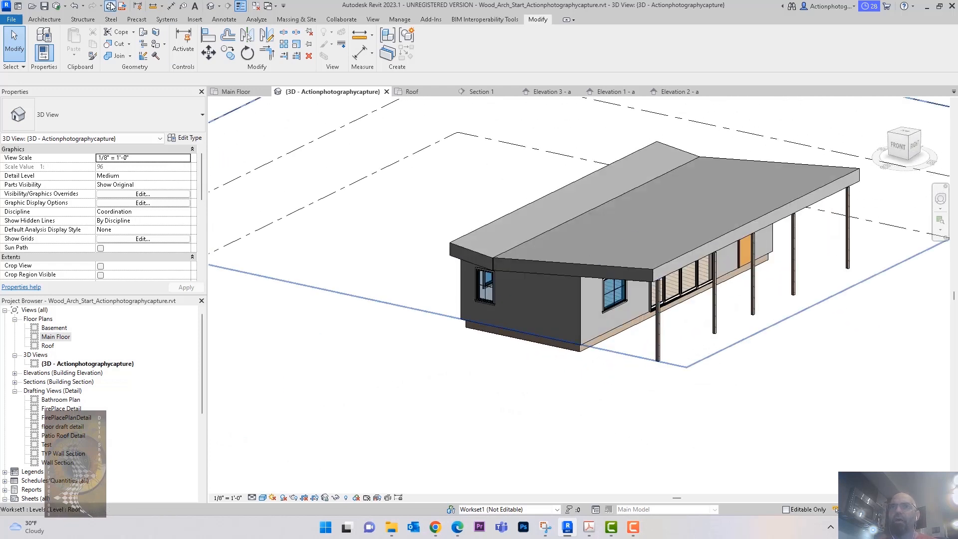
Synchronize the model with the central file, relinquishing borrowed elements and saving the local file before and after.
left_click(63, 9)
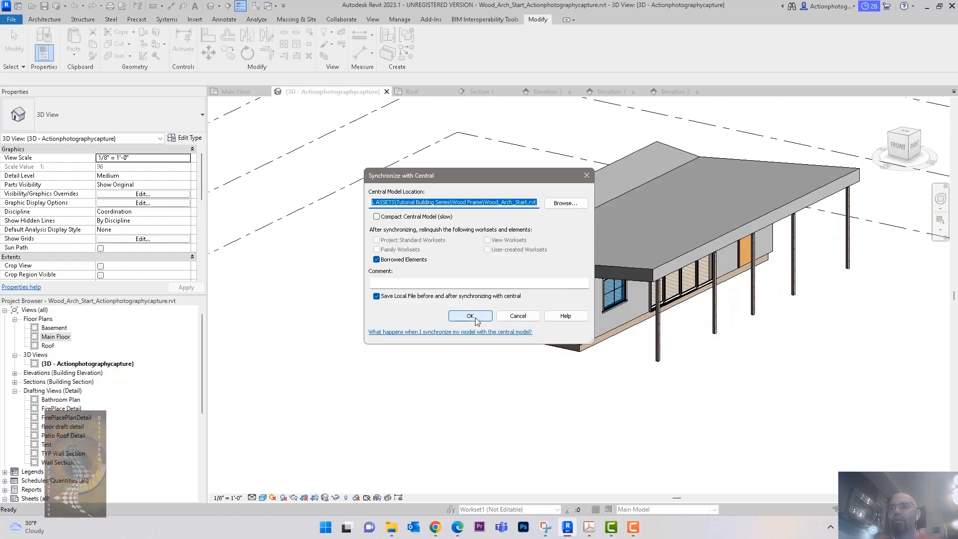
left_click(470, 317)
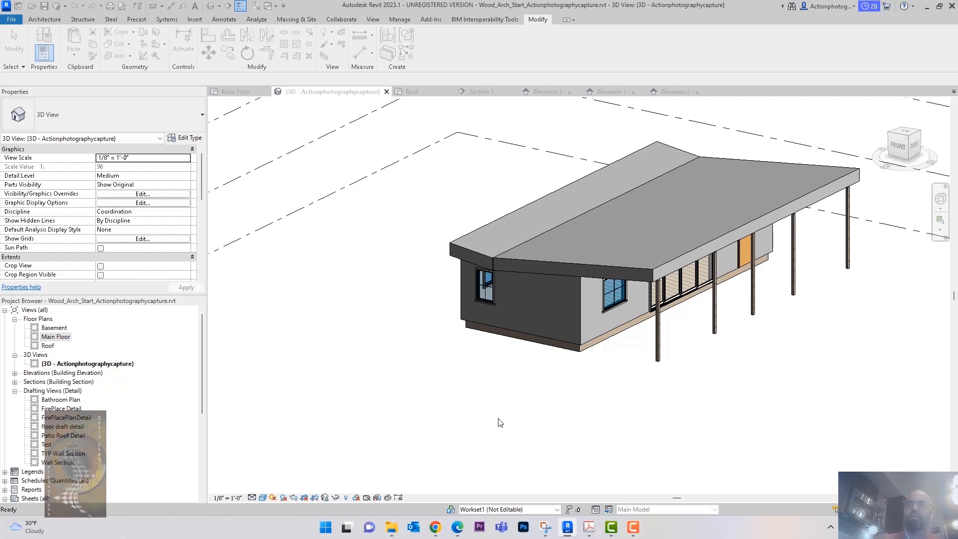
middle_click_drag(531, 389, 476, 408)
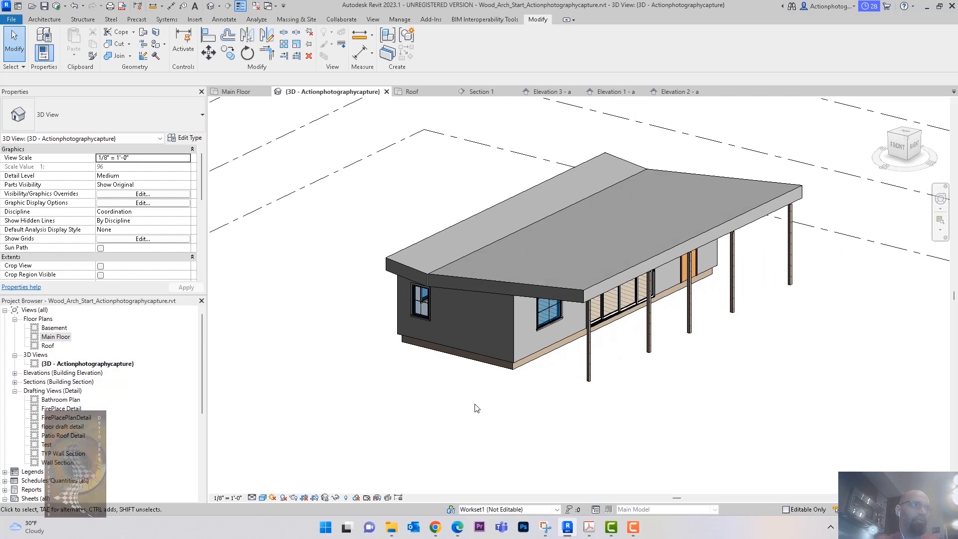
mouse_move(453, 405)
middle_mouse_down("shift")
mouse_move(467, 421)
mouse_move(438, 403)
middle_mouse_up("shift")
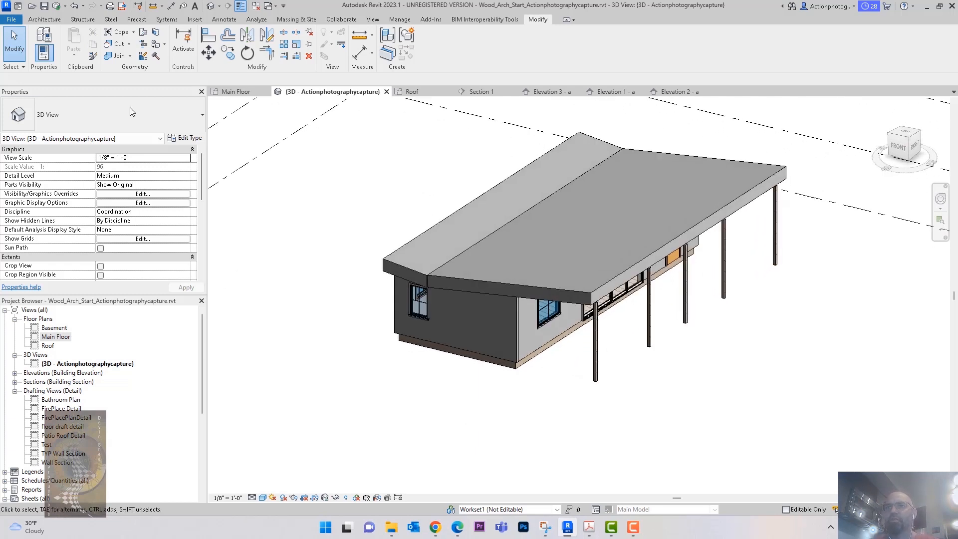
Open the Main Floor plan and review the whole floor layout with its grids and dimensions.
double_click(56, 337)
scroll(716, 310, "down", 2)
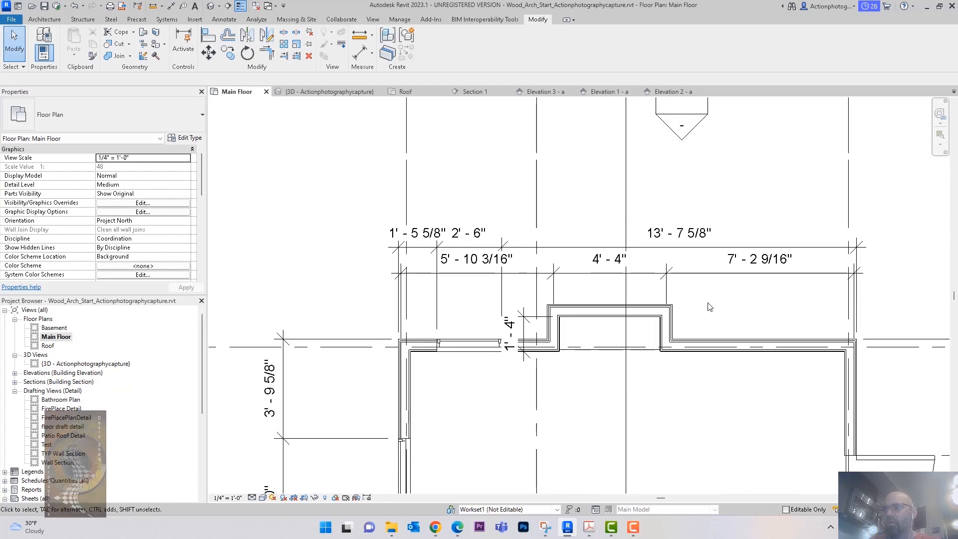
scroll(710, 307, "down", 4)
middle_click_drag(863, 252, 749, 174)
scroll(741, 167, "down", 1)
middle_click_drag(795, 195, 689, 228)
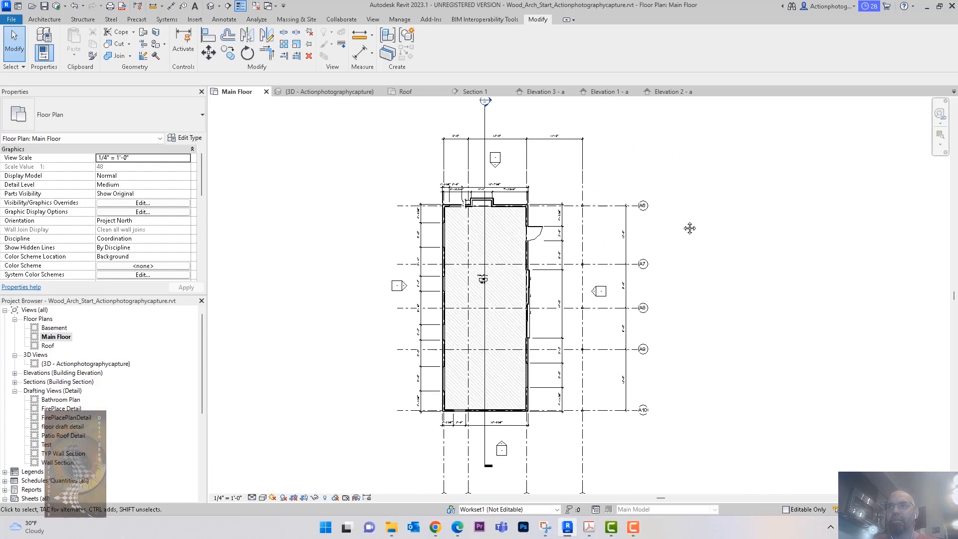